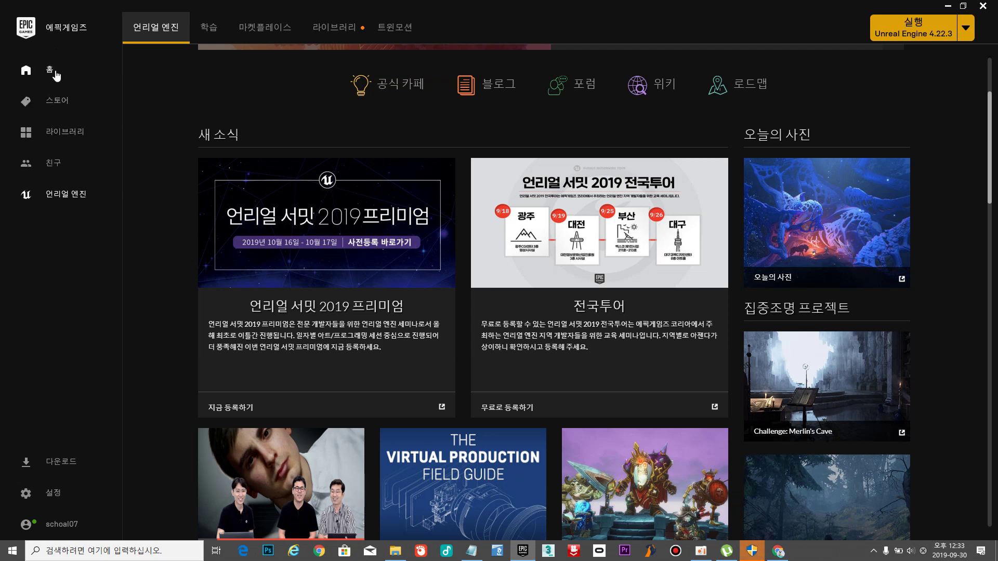
Browse the games on offer in the launcher's store (스토어) page.
{"action": "left_click", "coordinate": [53, 104]}
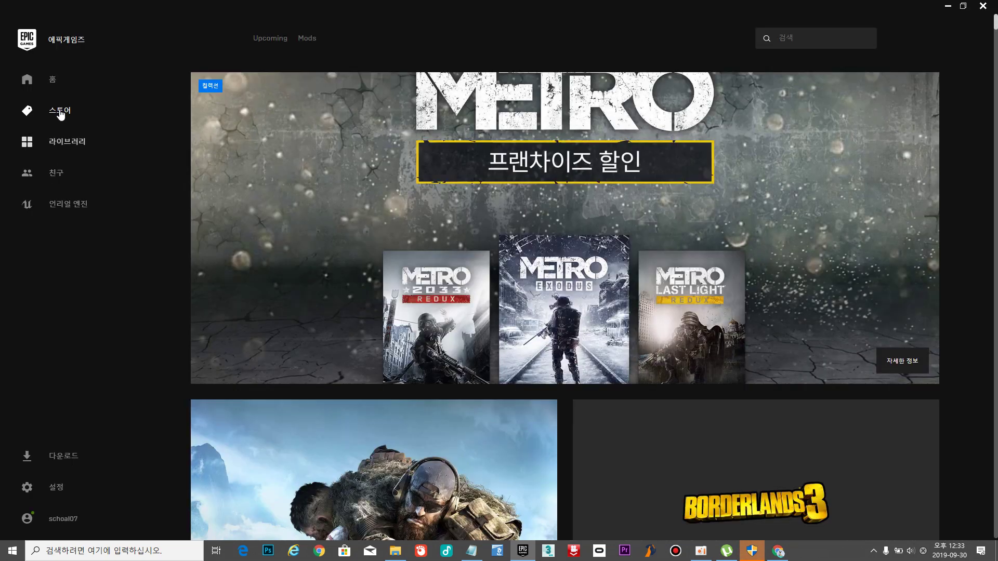
{"action": "scroll", "coordinate": [422, 187], "scroll_direction": "down", "scroll_amount": 6}
{"action": "scroll", "coordinate": [422, 187], "scroll_direction": "down", "scroll_amount": 15}
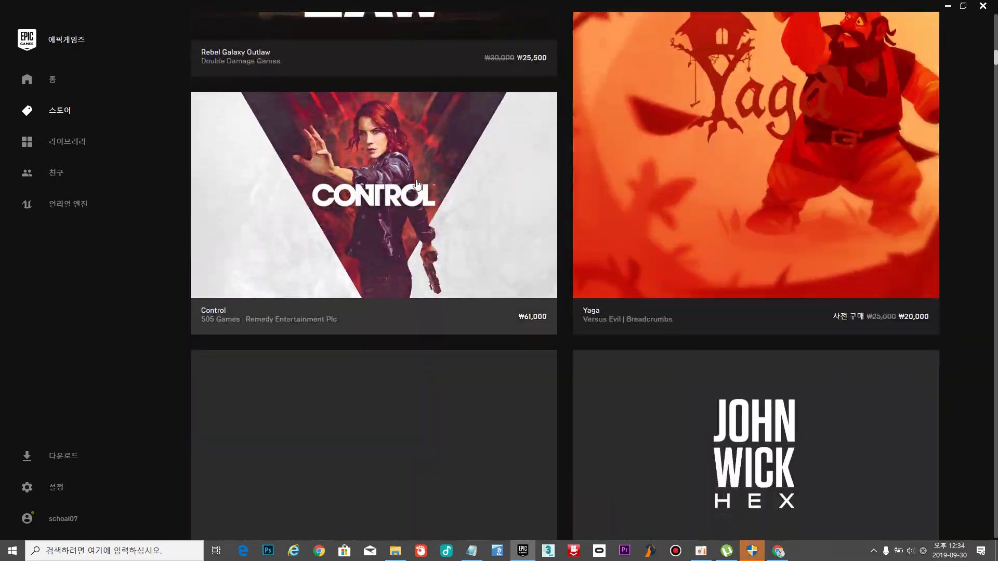
{"action": "scroll", "coordinate": [409, 182], "scroll_direction": "up", "scroll_amount": 20}
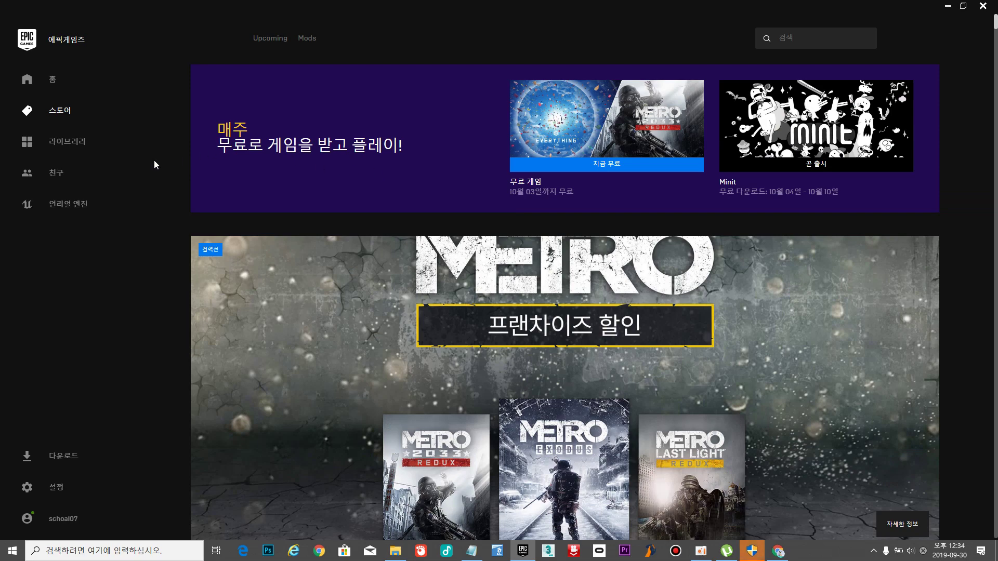
Launch Unreal Engine 4.22.3 from the installed engine versions in the Unreal Engine library.
{"action": "left_click", "coordinate": [71, 208]}
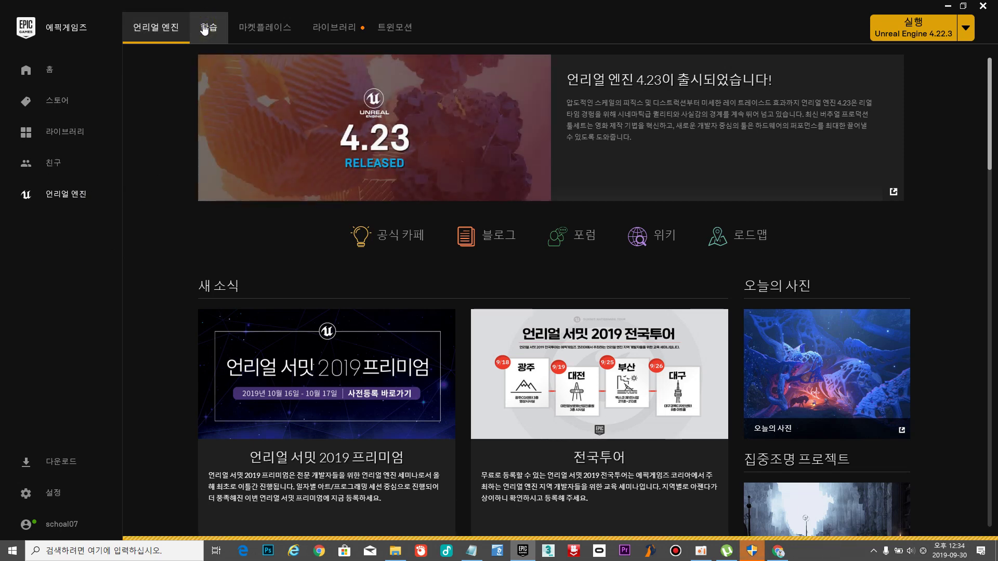
{"action": "left_click", "coordinate": [292, 30]}
{"action": "left_click", "coordinate": [324, 34]}
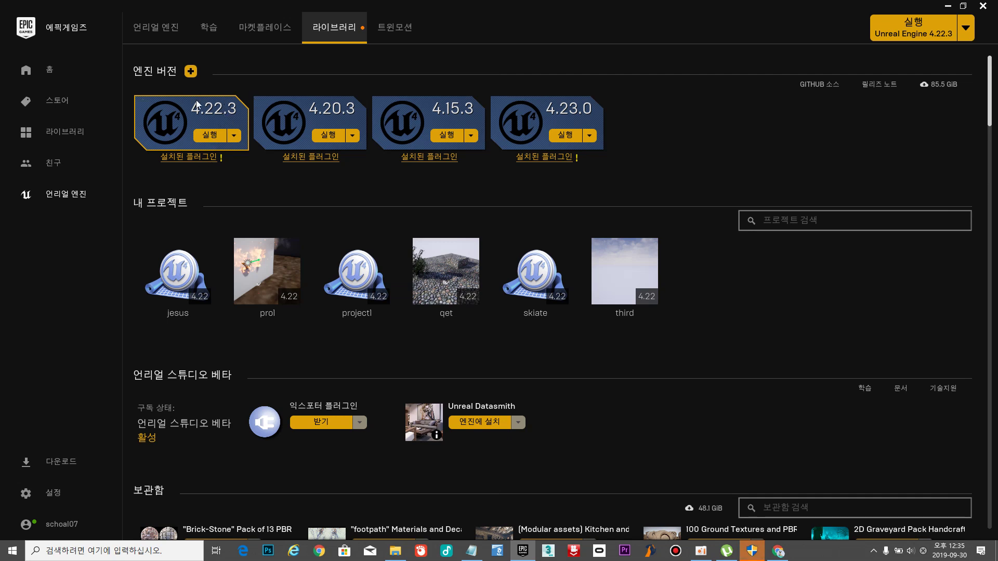
{"action": "left_click", "coordinate": [210, 137]}
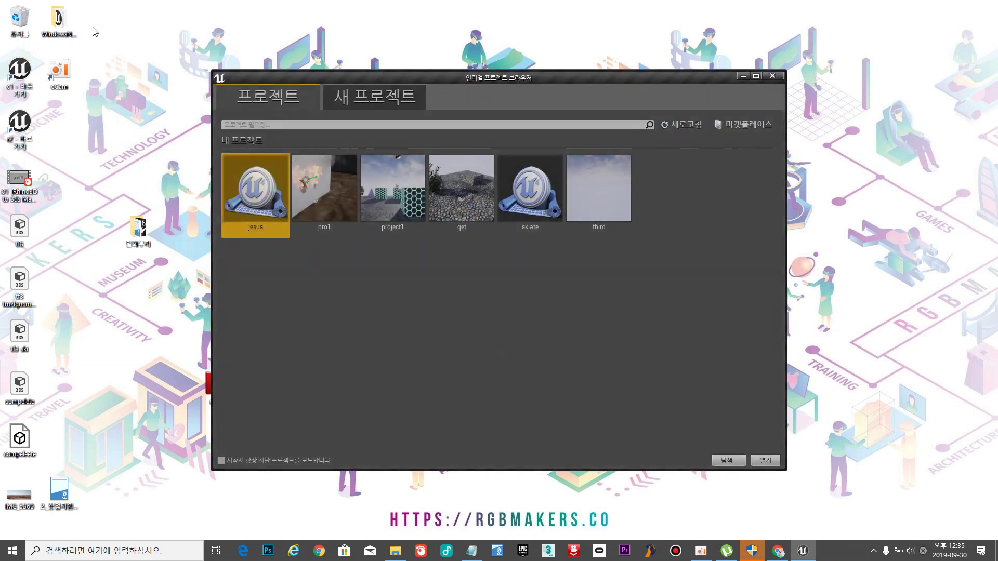
Empty the desktop's recycle bin and confirm permanent deletion of its items.
{"action": "right_click", "coordinate": [19, 14]}
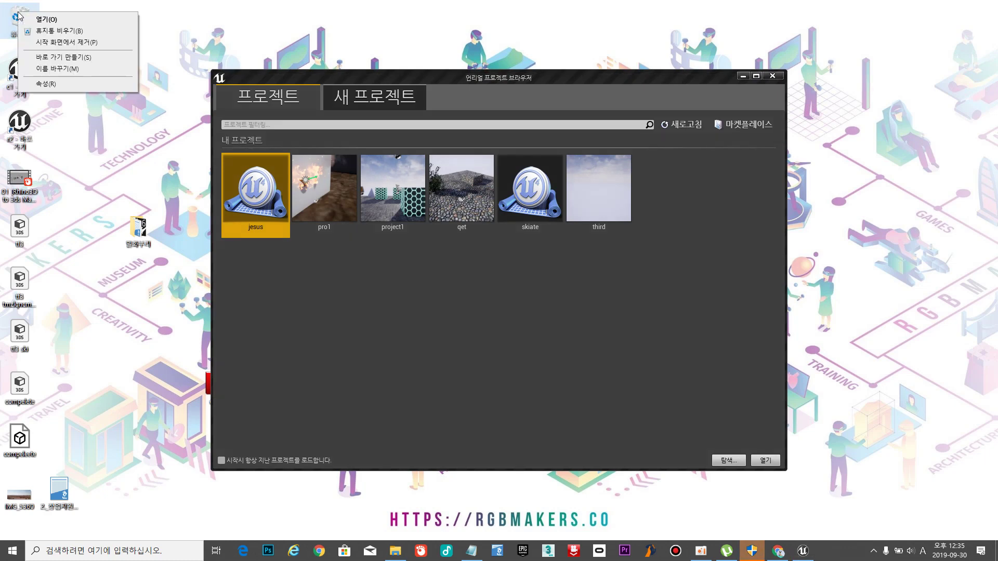
{"action": "left_click", "coordinate": [61, 32]}
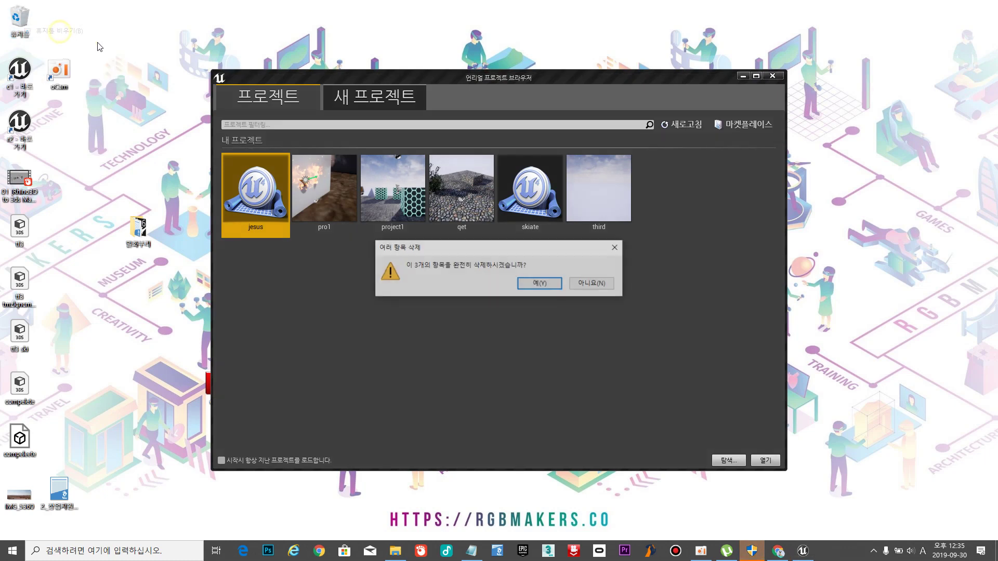
{"action": "left_click", "coordinate": [523, 284]}
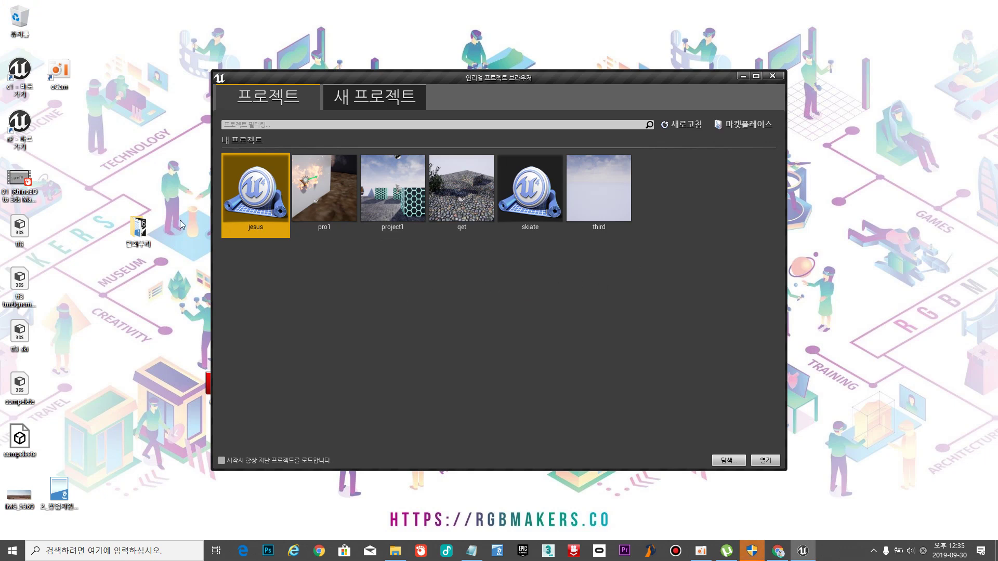
Look through the existing projects from pro1 to third in the project browser.
{"action": "left_click", "coordinate": [318, 200]}
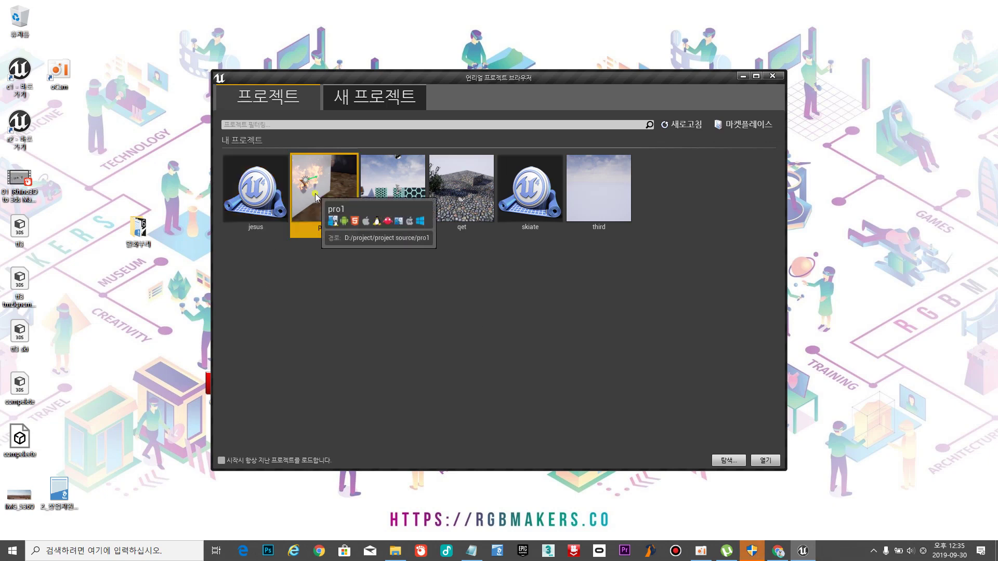
{"action": "left_click", "coordinate": [387, 206]}
{"action": "left_click", "coordinate": [450, 188]}
{"action": "left_click", "coordinate": [533, 187]}
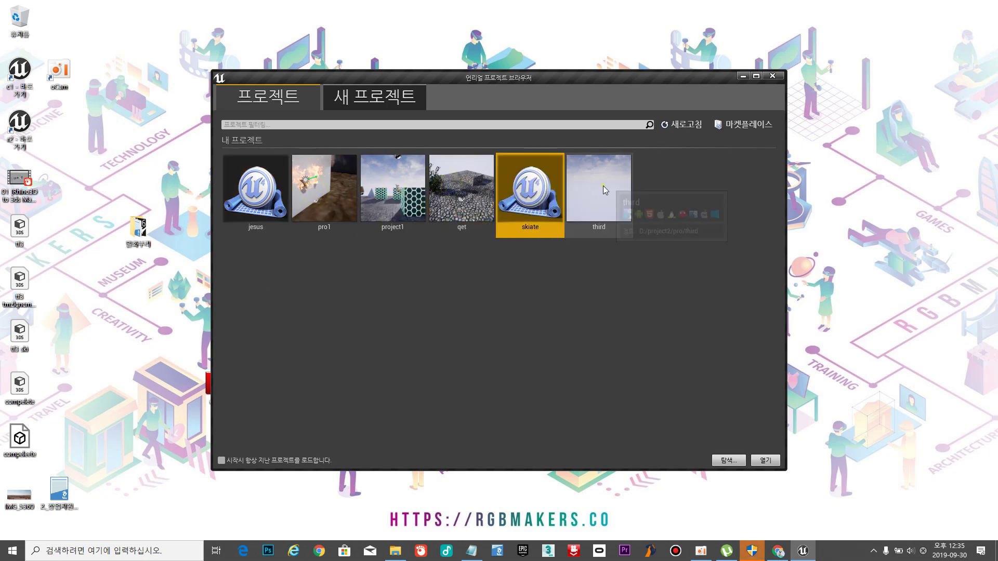
{"action": "left_click", "coordinate": [603, 186]}
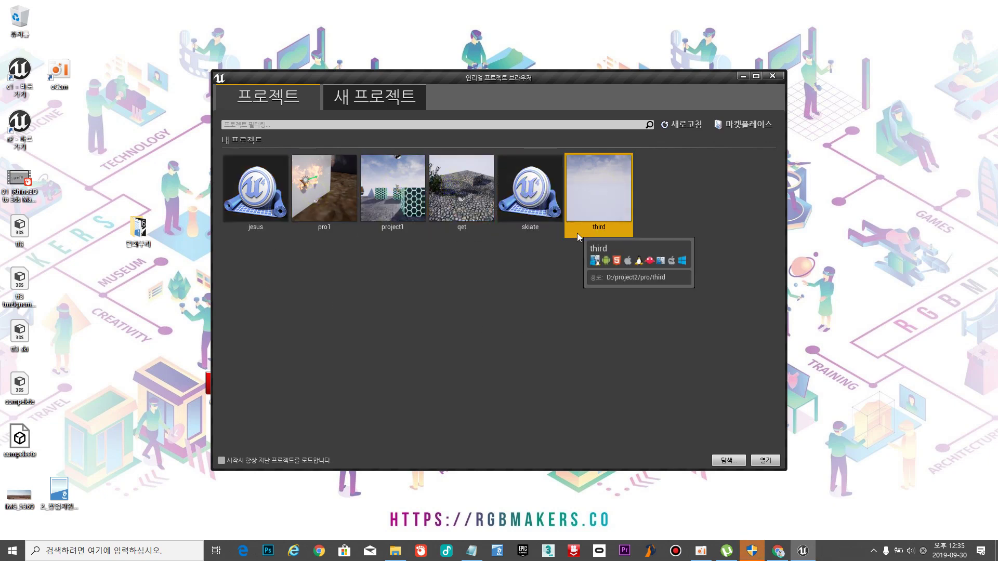
{"action": "left_click", "coordinate": [543, 215]}
{"action": "left_click", "coordinate": [473, 205]}
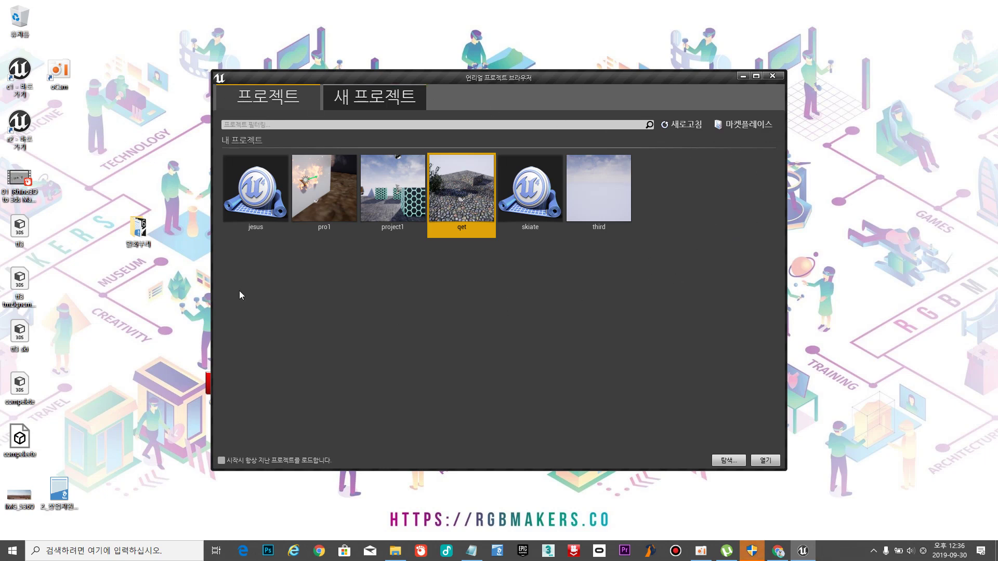
Start a new project and show the available Blueprint (블루프린트) templates.
{"action": "left_click", "coordinate": [380, 107]}
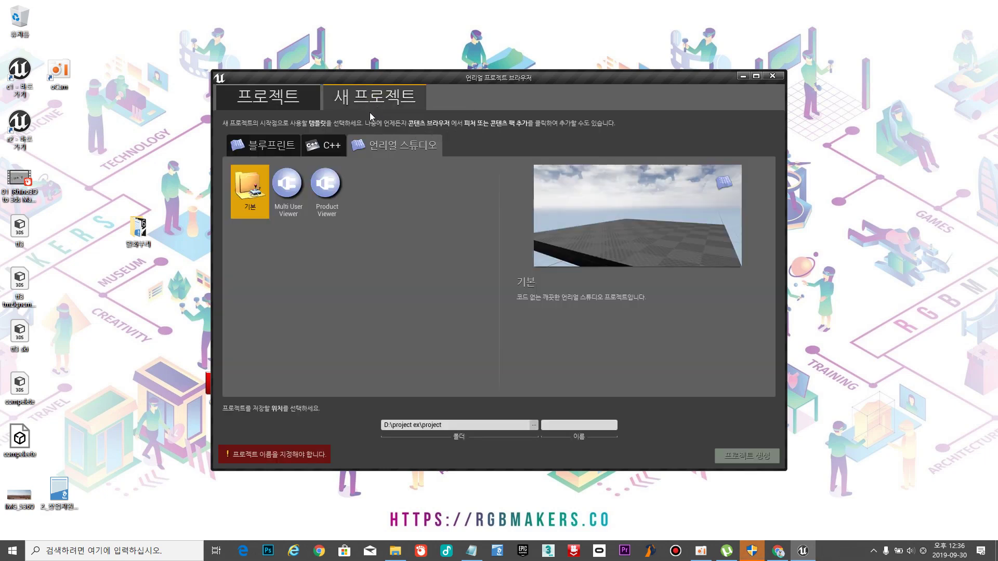
{"action": "left_click", "coordinate": [270, 145]}
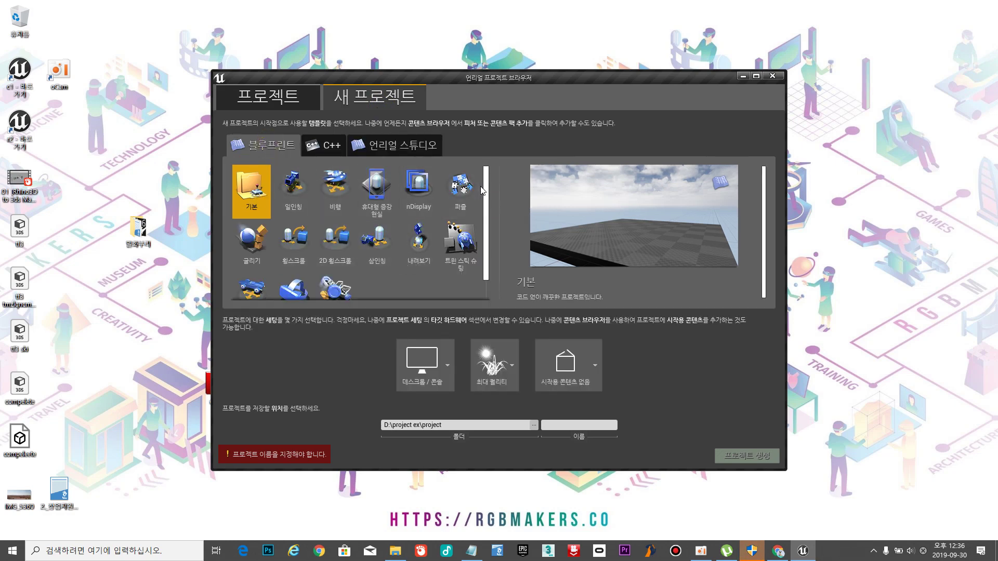
{"action": "left_click_drag", "start_coordinate": [486, 181], "coordinate": [502, 163]}
Preview the Blueprint templates one after another, from First Person (일인칭) through Twin Stick Shooter (트윈 스틱 슈팅).
{"action": "left_click", "coordinate": [297, 188]}
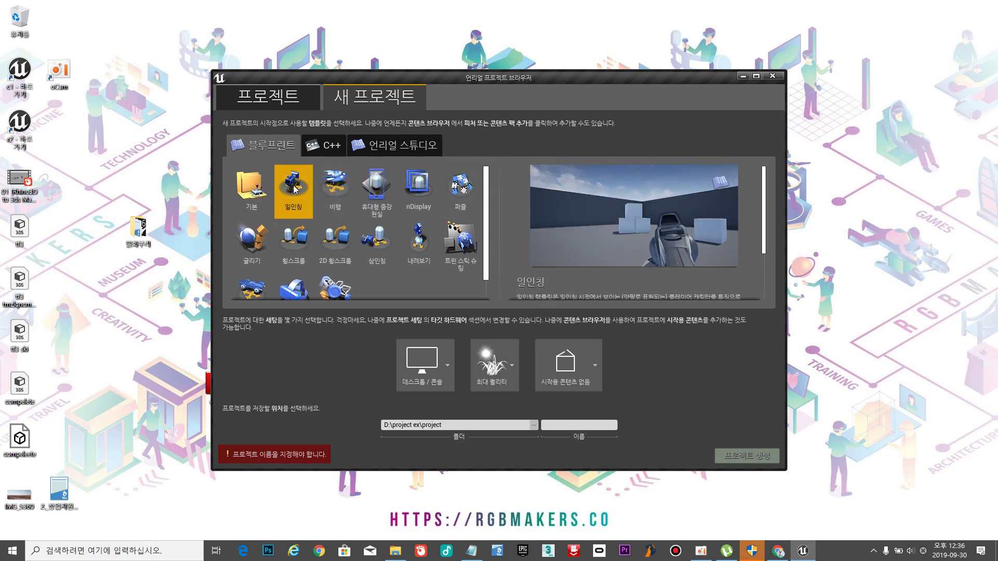
{"action": "left_click", "coordinate": [333, 185]}
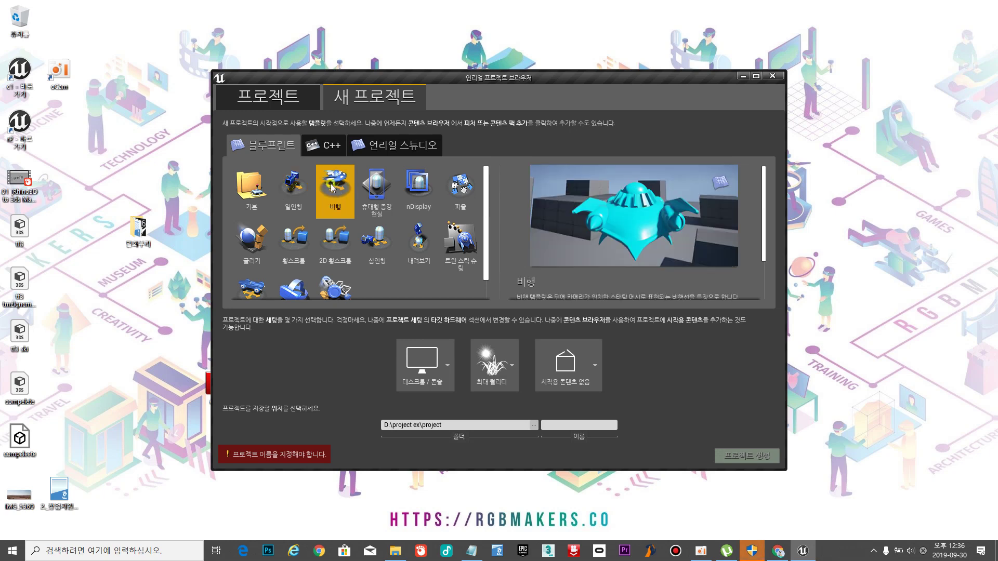
{"action": "left_click", "coordinate": [366, 180]}
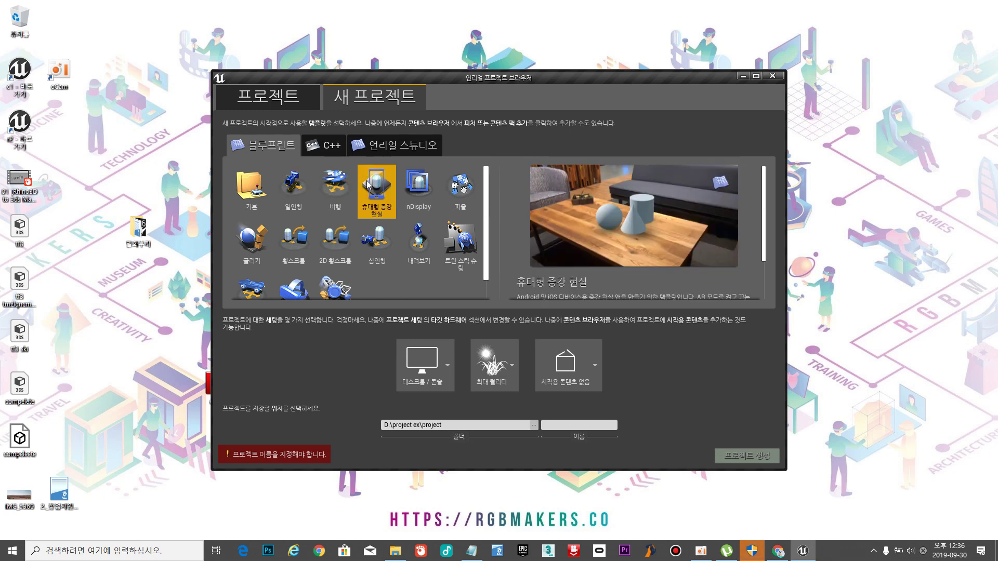
{"action": "left_click", "coordinate": [422, 182]}
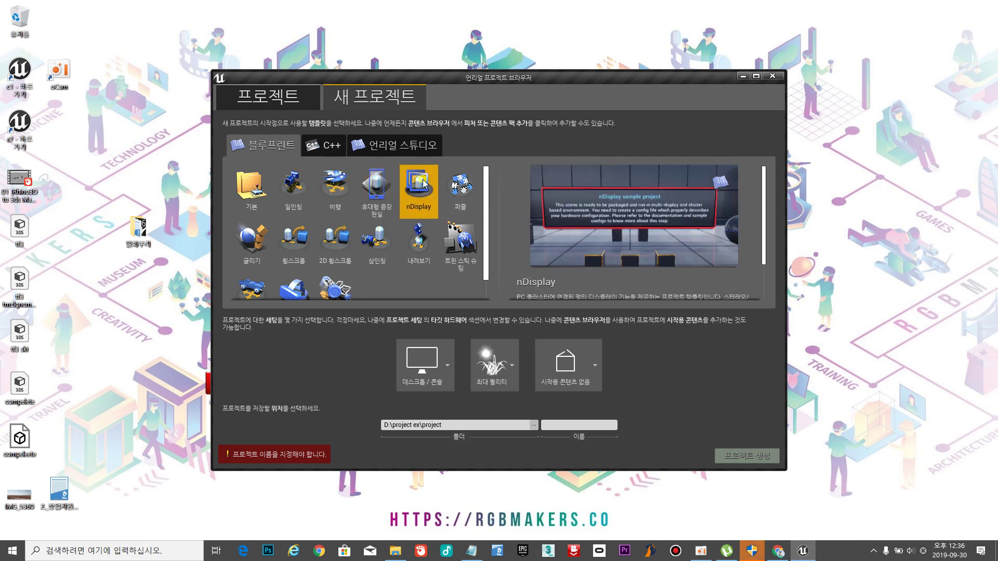
{"action": "left_click", "coordinate": [460, 186]}
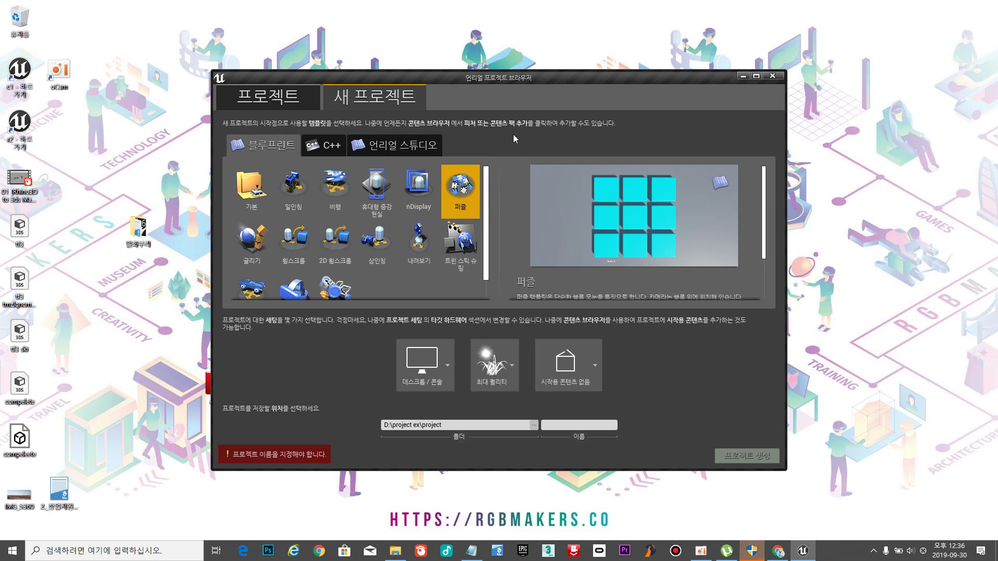
{"action": "left_click", "coordinate": [244, 237]}
{"action": "left_click", "coordinate": [292, 242]}
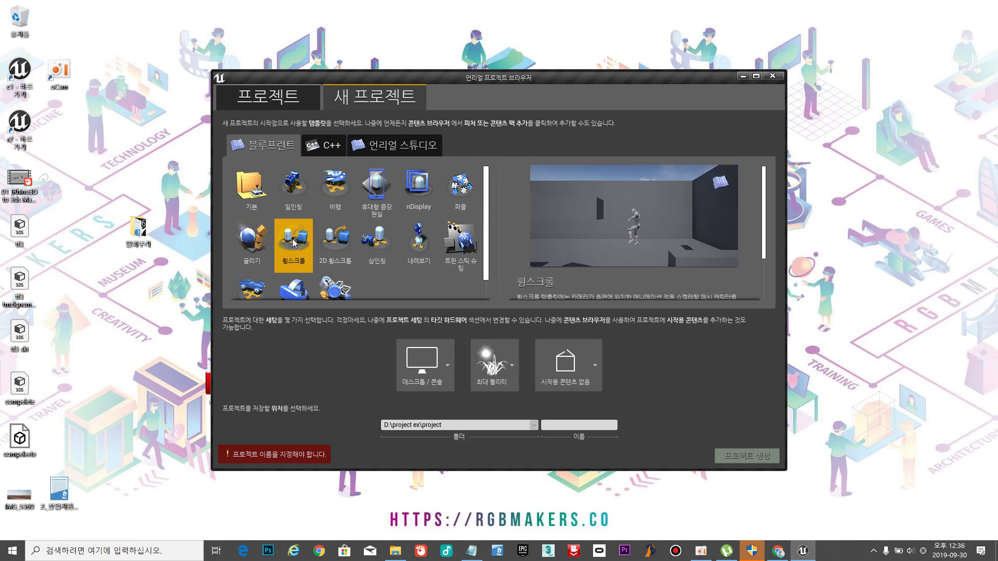
{"action": "left_click", "coordinate": [329, 240]}
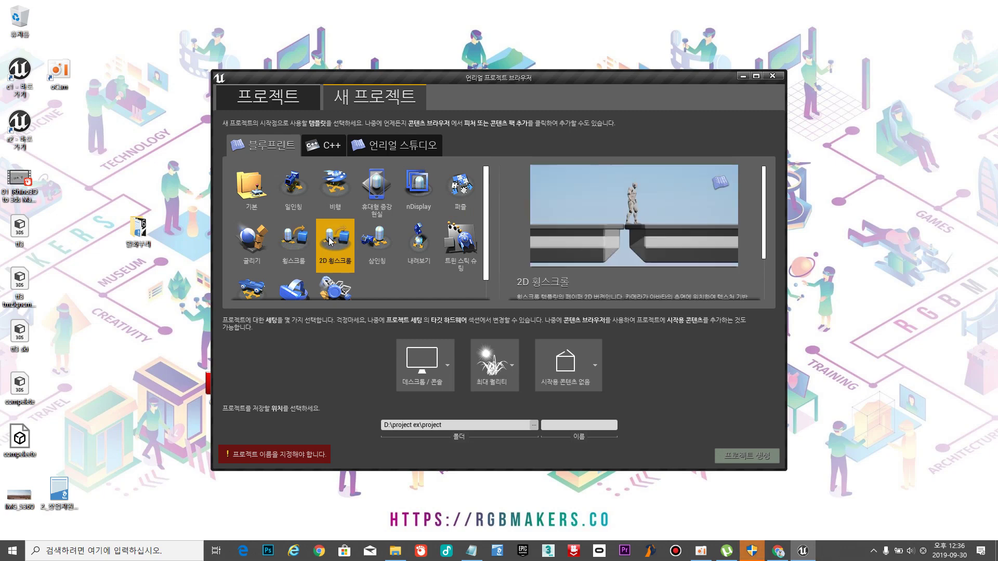
{"action": "left_click", "coordinate": [370, 240]}
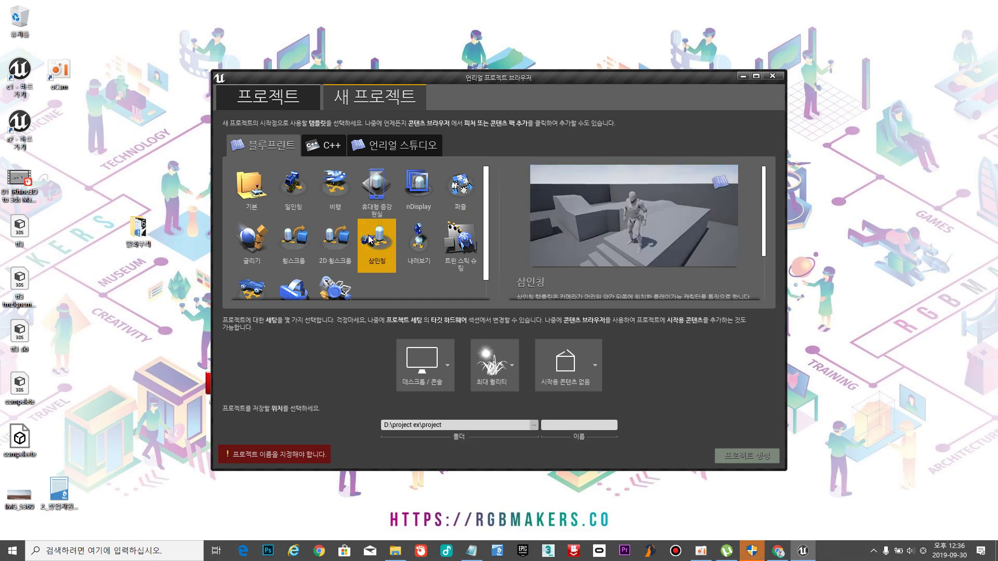
{"action": "left_click", "coordinate": [421, 236]}
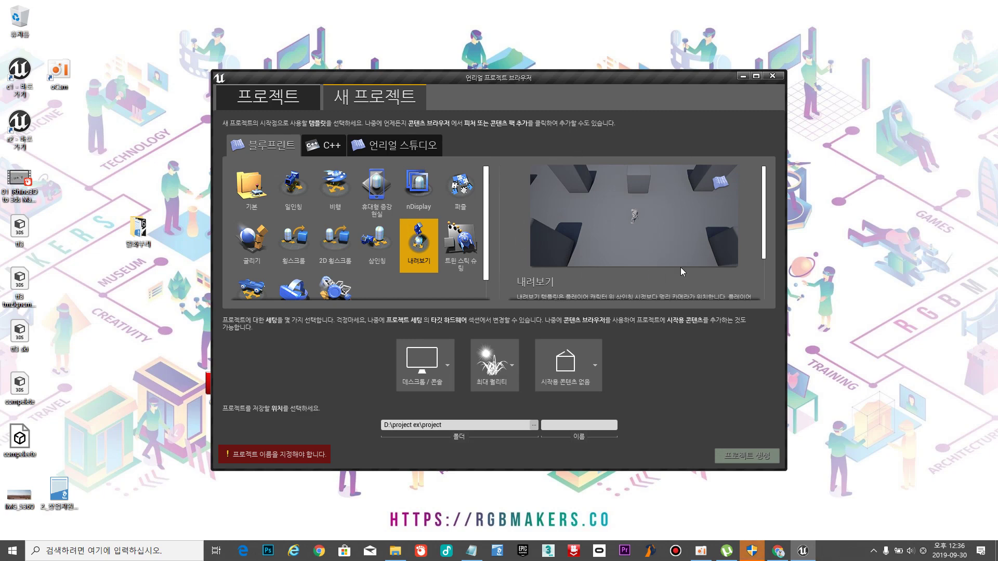
{"action": "left_click", "coordinate": [461, 240]}
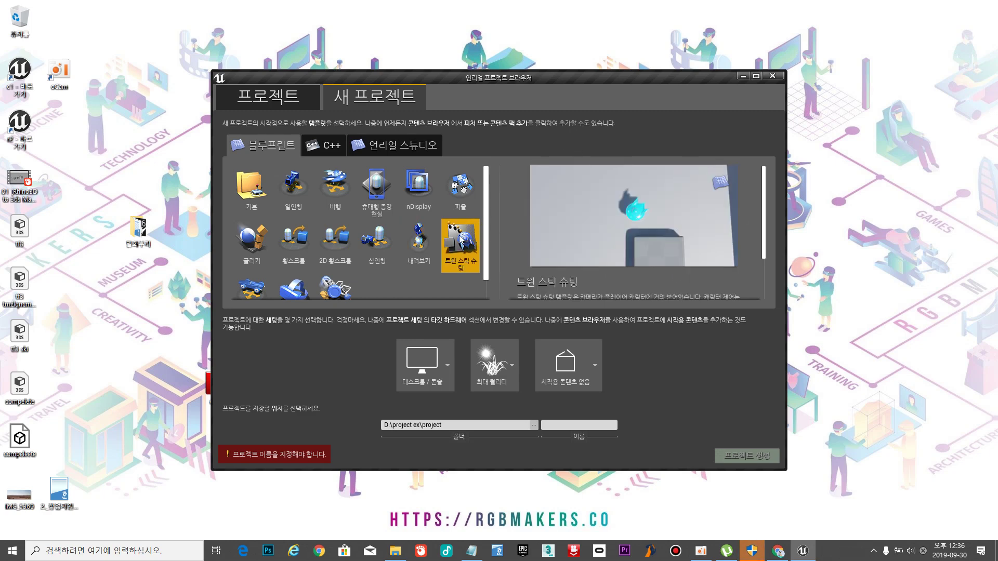
{"action": "left_click", "coordinate": [419, 242]}
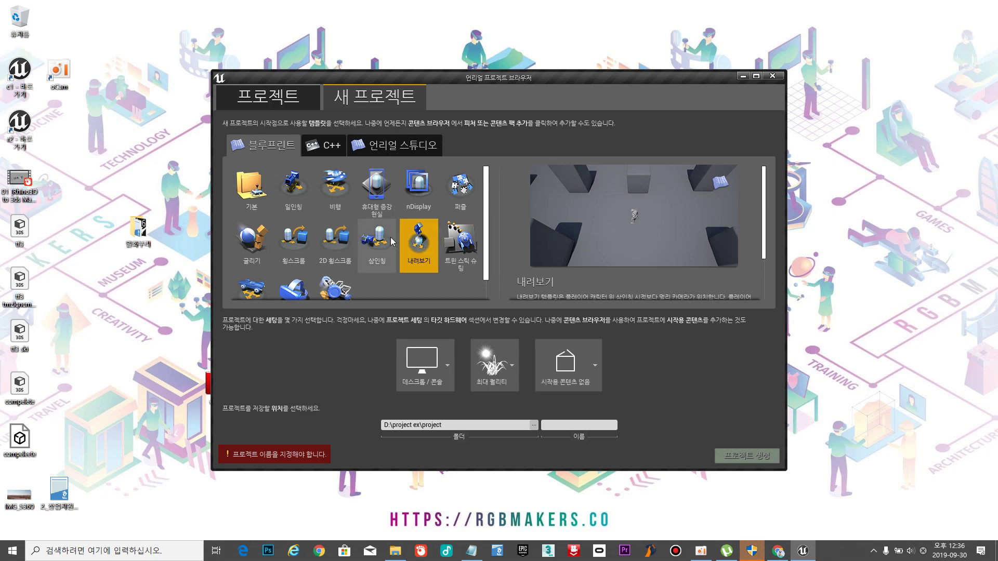
Maximize the project browser and choose the Third Person (삼인칭) template with Desktop / Console (데스크톱 / 콘솔) as target hardware.
{"action": "left_click", "coordinate": [756, 76]}
{"action": "left_click", "coordinate": [398, 111]}
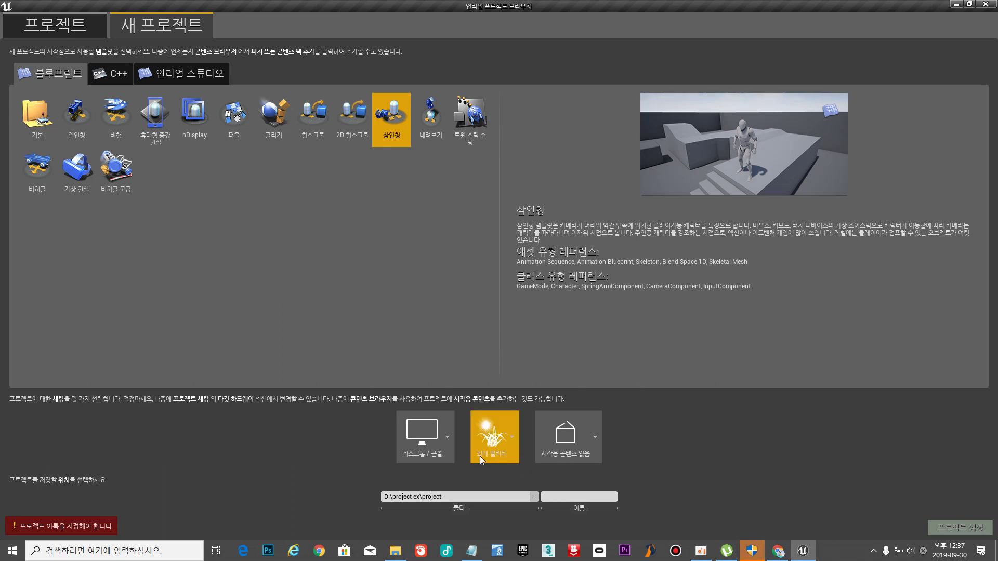
{"action": "left_click", "coordinate": [448, 439]}
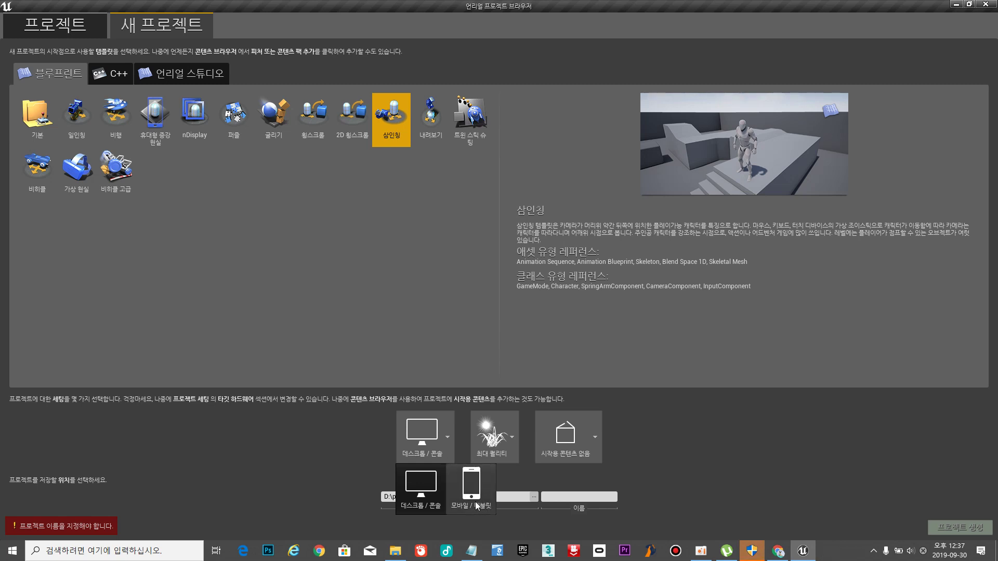
{"action": "left_click", "coordinate": [424, 483]}
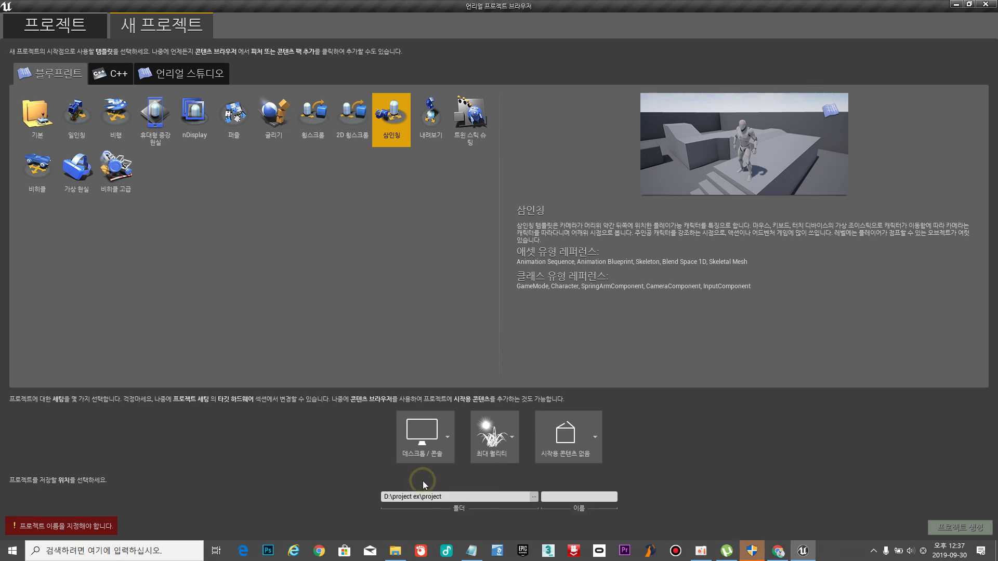
Set the new project to Maximum Quality (최대 퀄리티) and include starter content (시작용 콘텐츠 포함).
{"action": "left_click", "coordinate": [511, 442]}
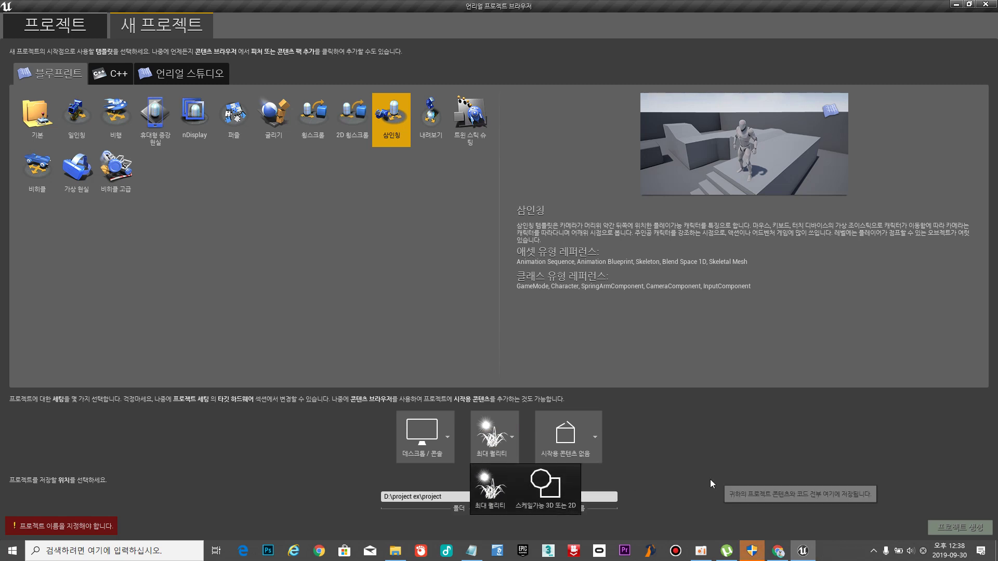
{"action": "left_click", "coordinate": [499, 488]}
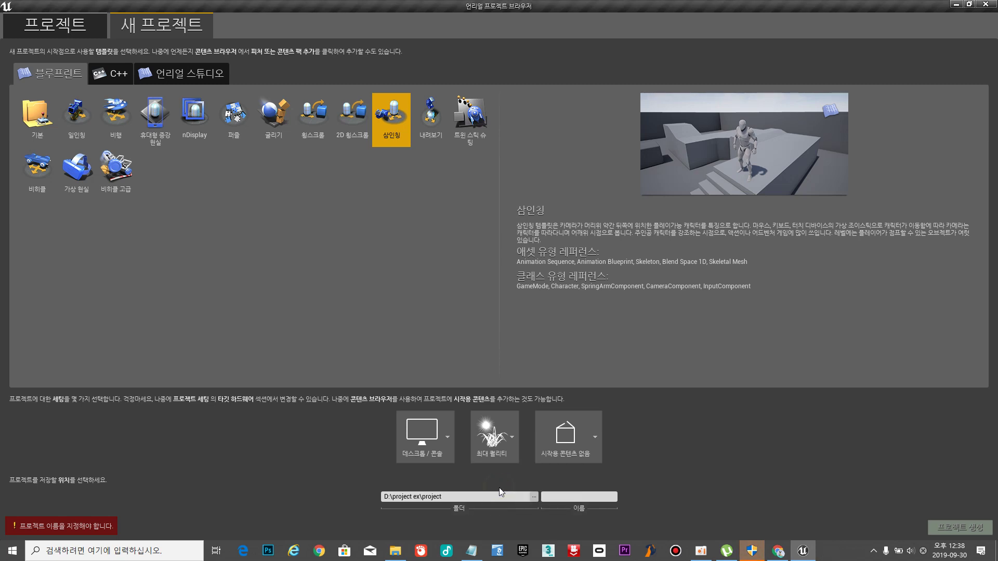
{"action": "left_click", "coordinate": [587, 441]}
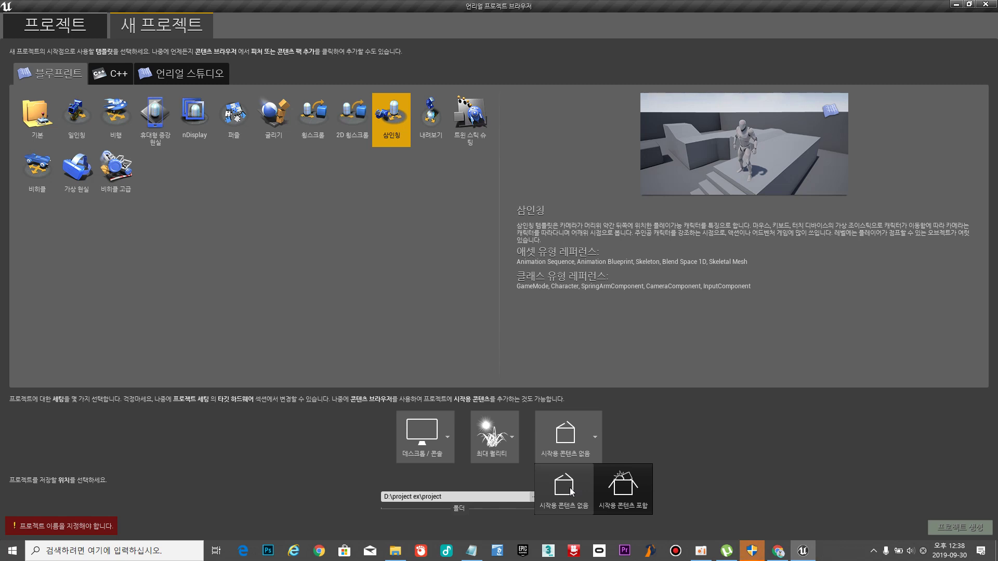
{"action": "left_click", "coordinate": [626, 478]}
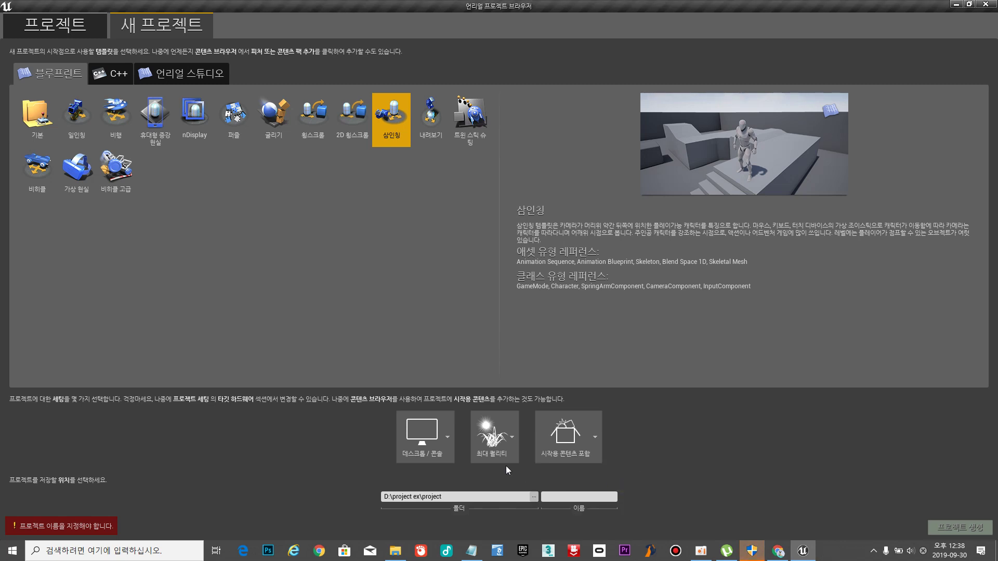
Switch the project's graphics quality to Scalable 3D or 2D (스케일가능 3D 또는 2D) and back to Maximum Quality.
{"action": "left_click", "coordinate": [500, 442]}
{"action": "left_click", "coordinate": [537, 486]}
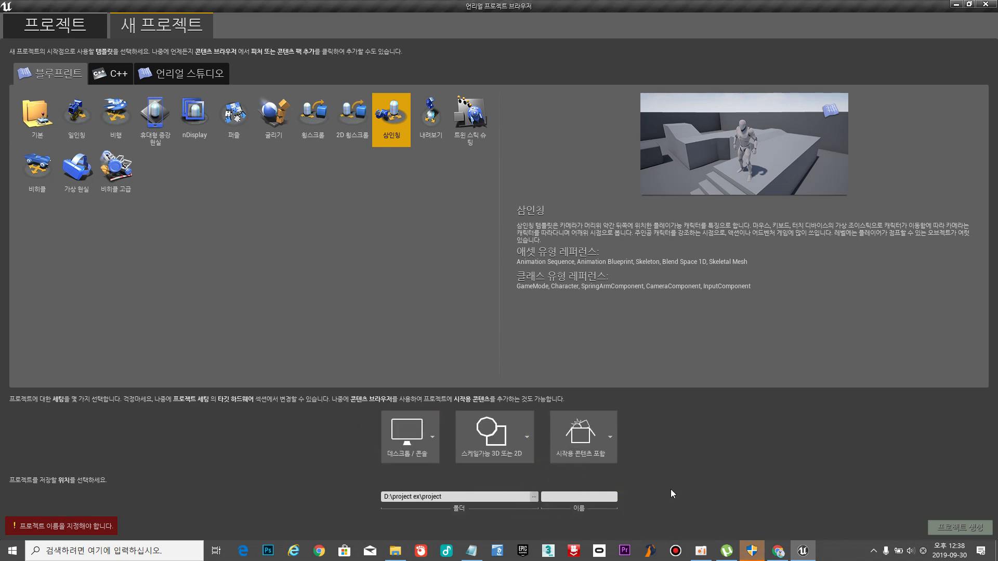
{"action": "left_click", "coordinate": [533, 442]}
{"action": "left_click", "coordinate": [476, 482]}
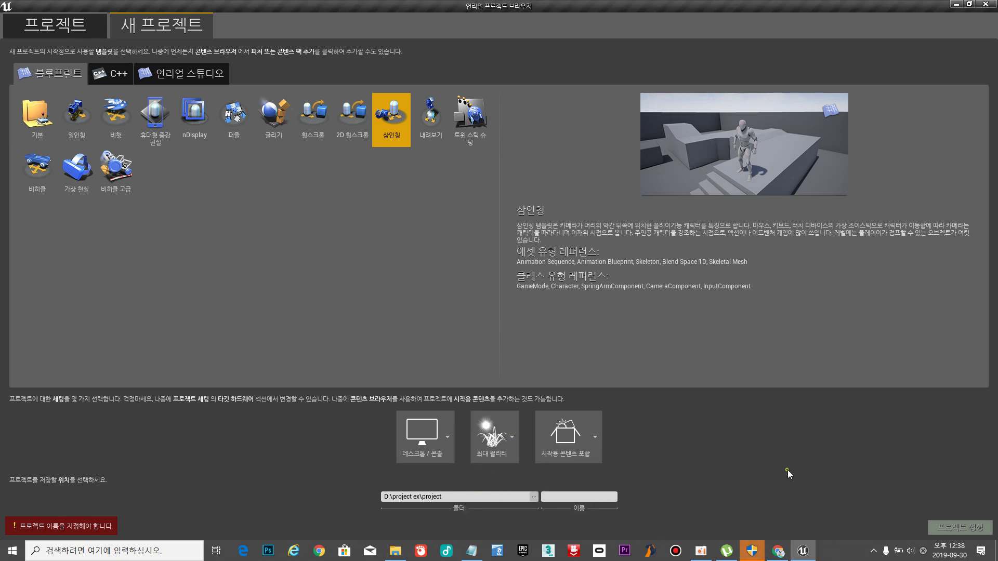
Browse for the new project's save location and create a folder named exproject on drive D:.
{"action": "left_click", "coordinate": [534, 497]}
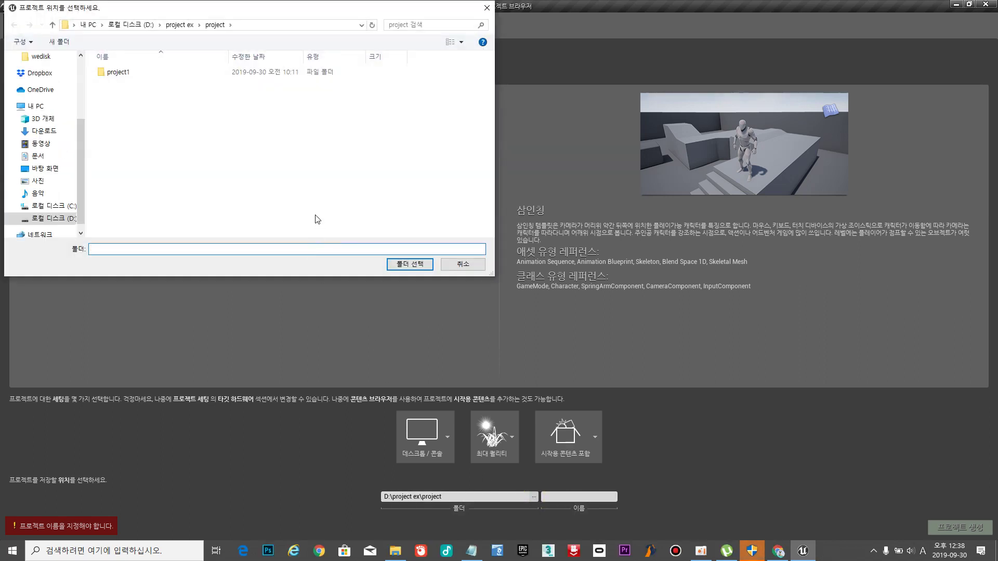
{"action": "left_click", "coordinate": [131, 25]}
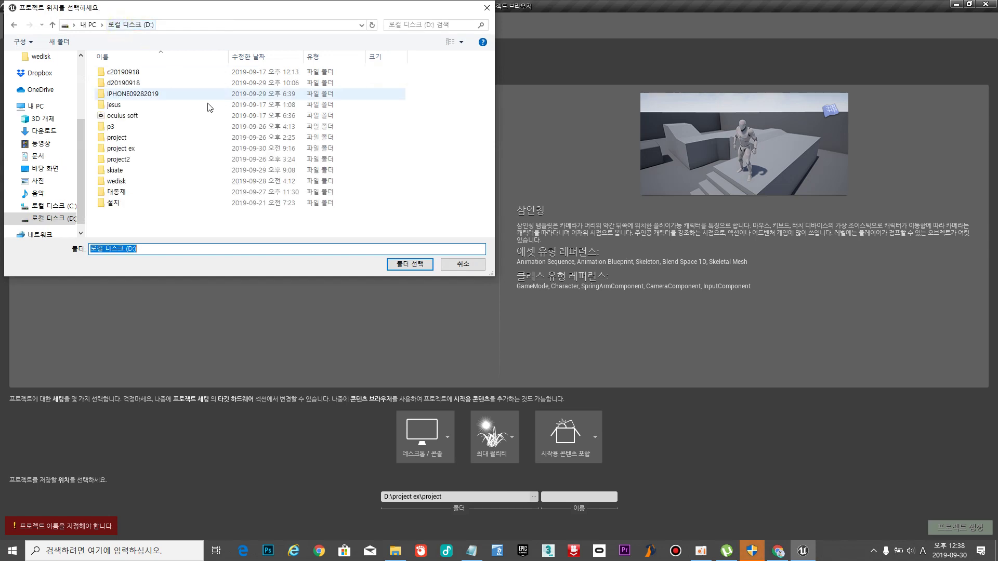
{"action": "right_click", "coordinate": [251, 225]}
{"action": "left_click", "coordinate": [277, 233]}
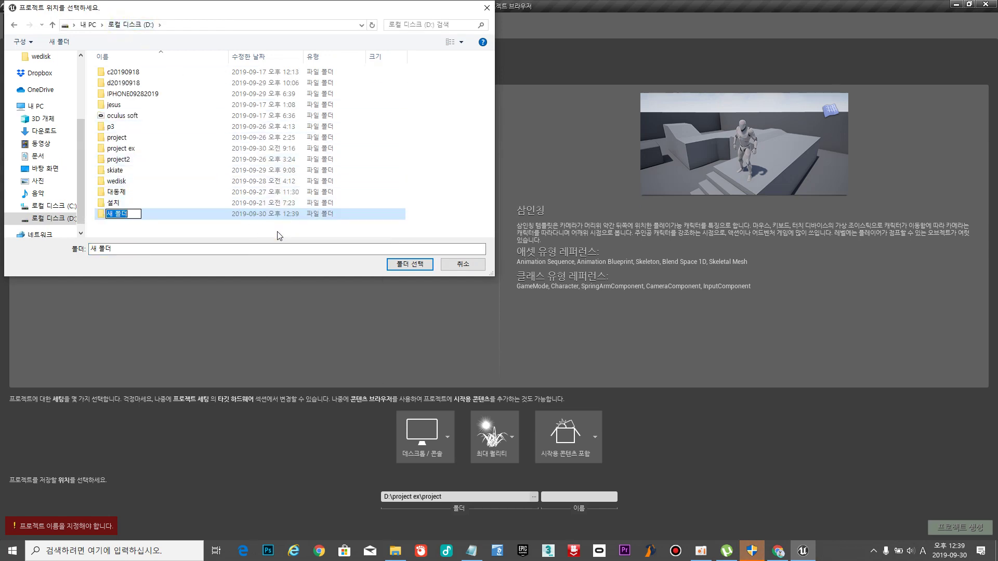
{"action": "type", "text": "exproject"}
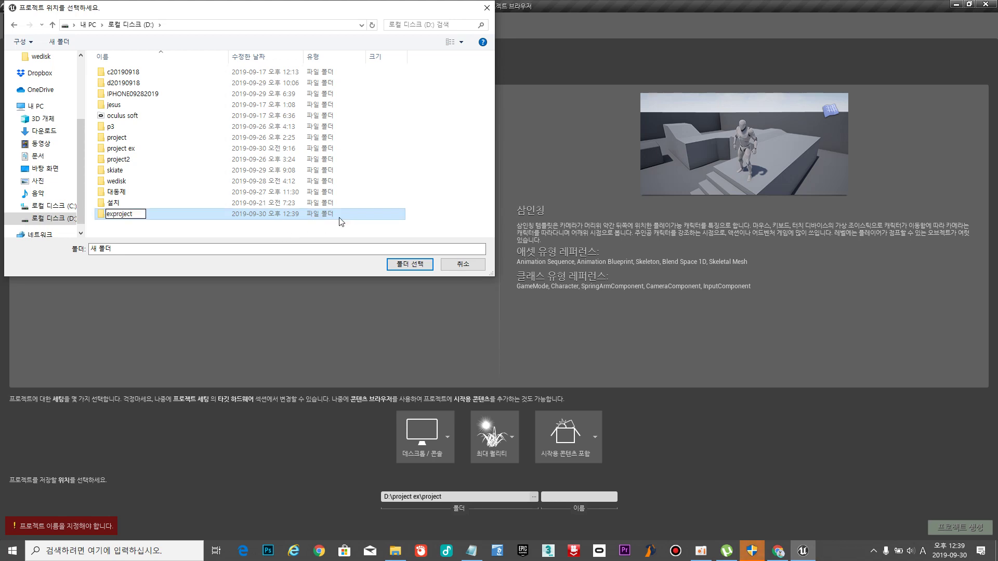
{"action": "key", "text": "Return"}
Create two subfolders named img and sound inside the exproject folder.
{"action": "double_click", "coordinate": [119, 216]}
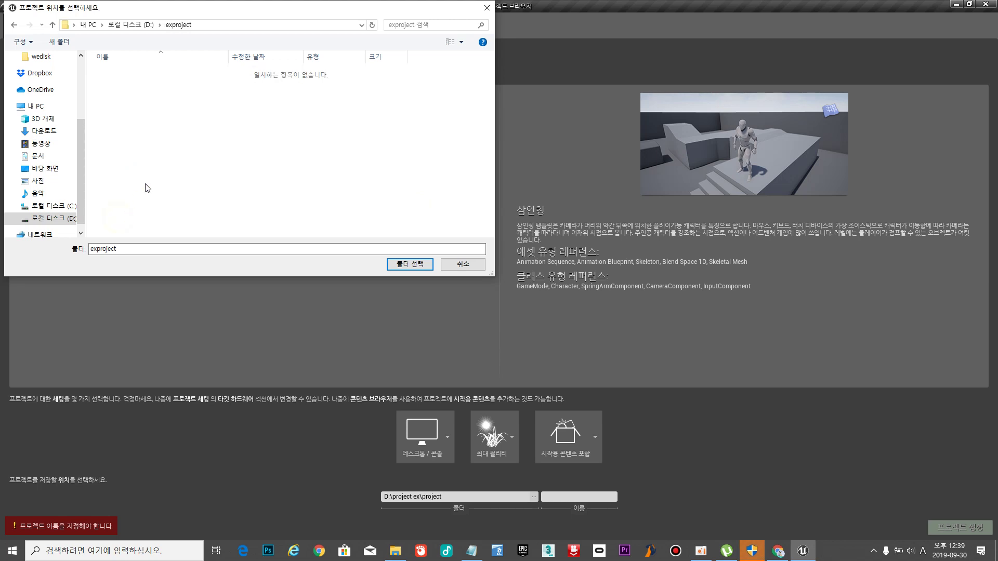
{"action": "right_click", "coordinate": [145, 101]}
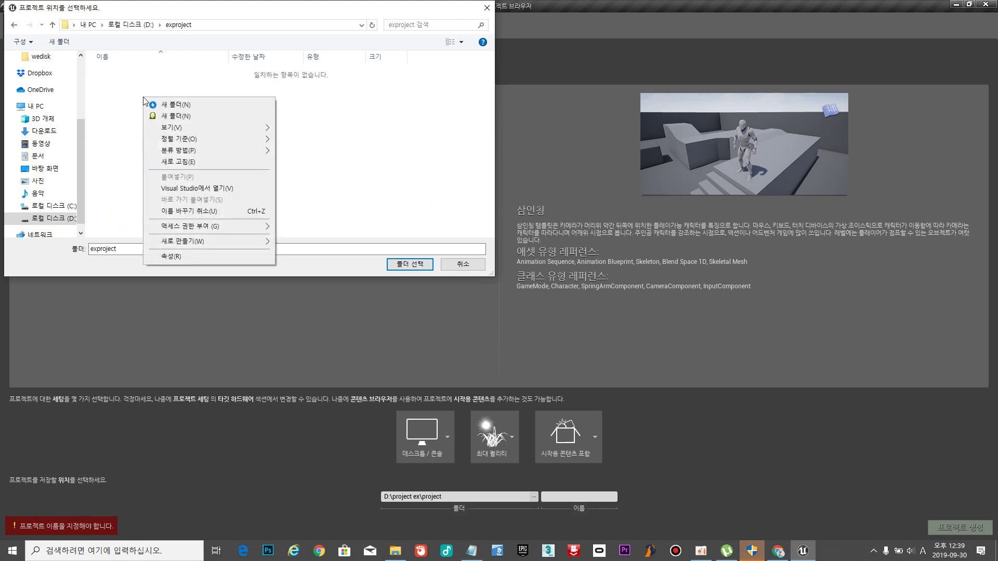
{"action": "left_click", "coordinate": [170, 104]}
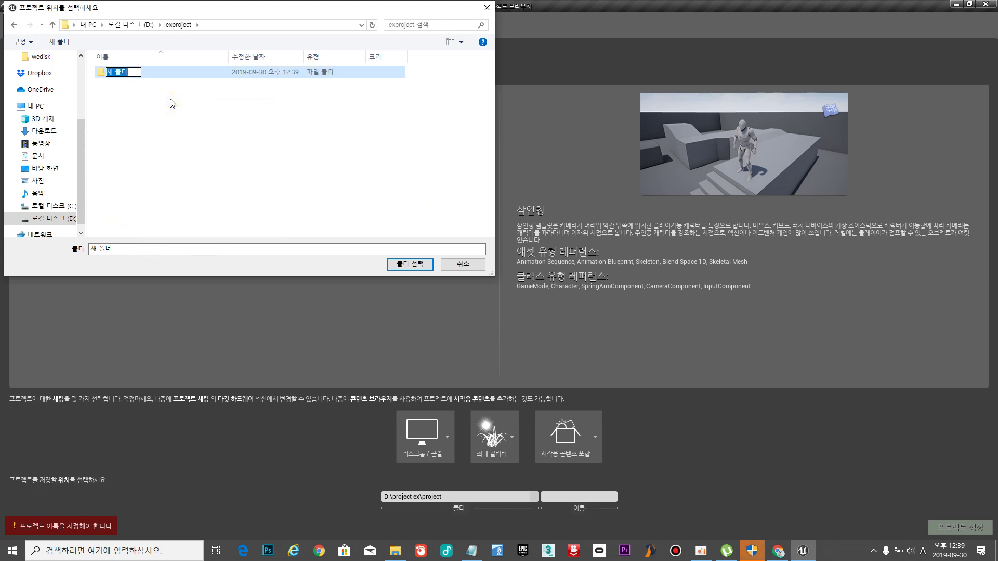
{"action": "type", "text": "img"}
{"action": "left_click", "coordinate": [149, 105]}
{"action": "right_click", "coordinate": [148, 104]}
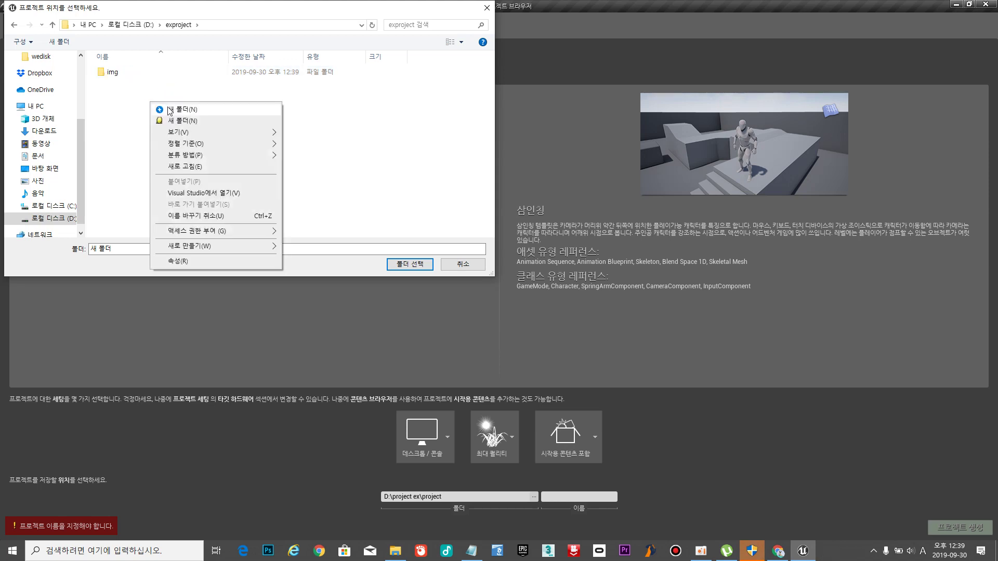
{"action": "left_click", "coordinate": [169, 106]}
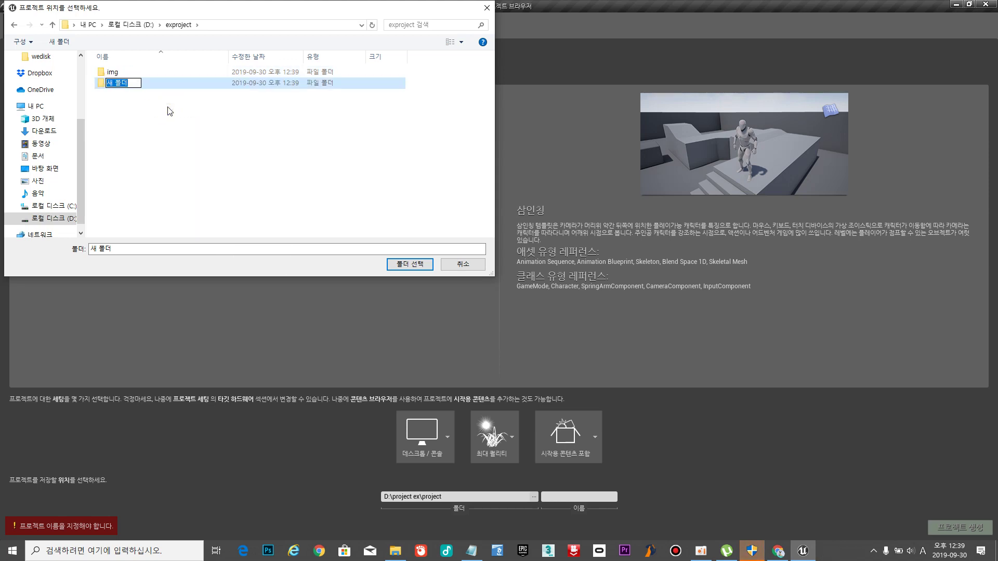
{"action": "type", "text": "sound"}
{"action": "left_click", "coordinate": [168, 110]}
Add a subfolder named project inside exproject and choose it as the new project's save location.
{"action": "right_click", "coordinate": [168, 111]}
{"action": "left_click", "coordinate": [187, 121]}
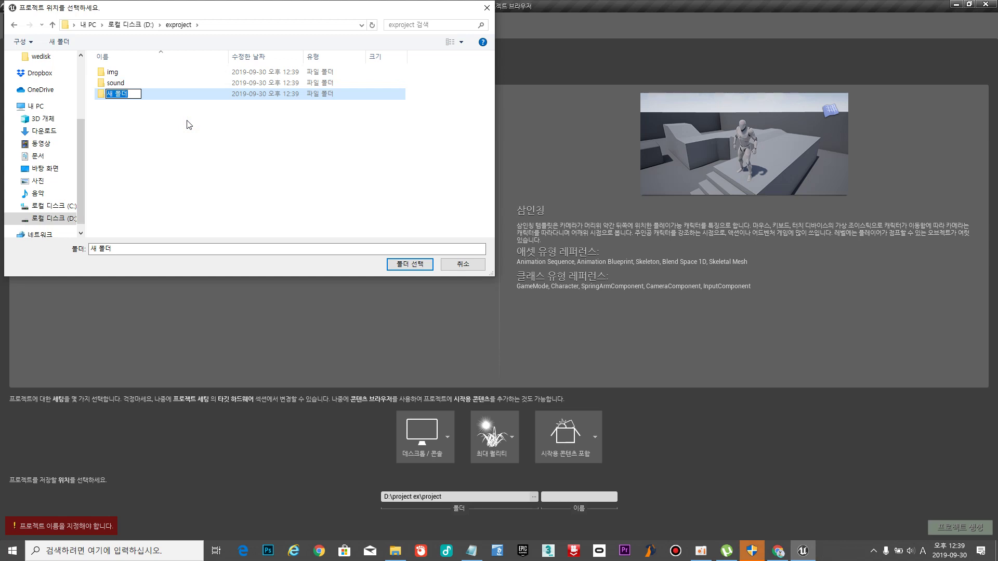
{"action": "type", "text": "project"}
{"action": "left_click", "coordinate": [186, 127]}
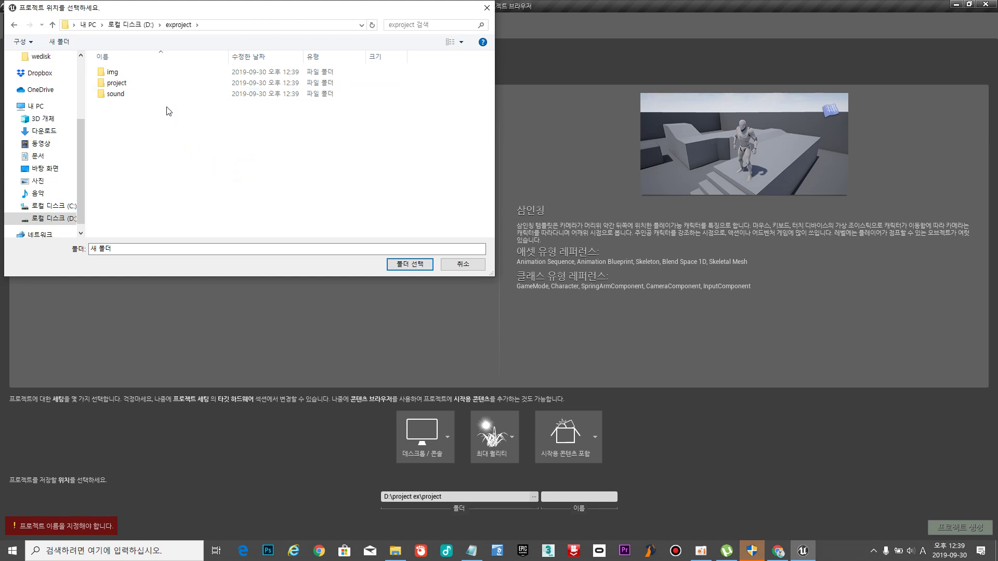
{"action": "double_click", "coordinate": [117, 84]}
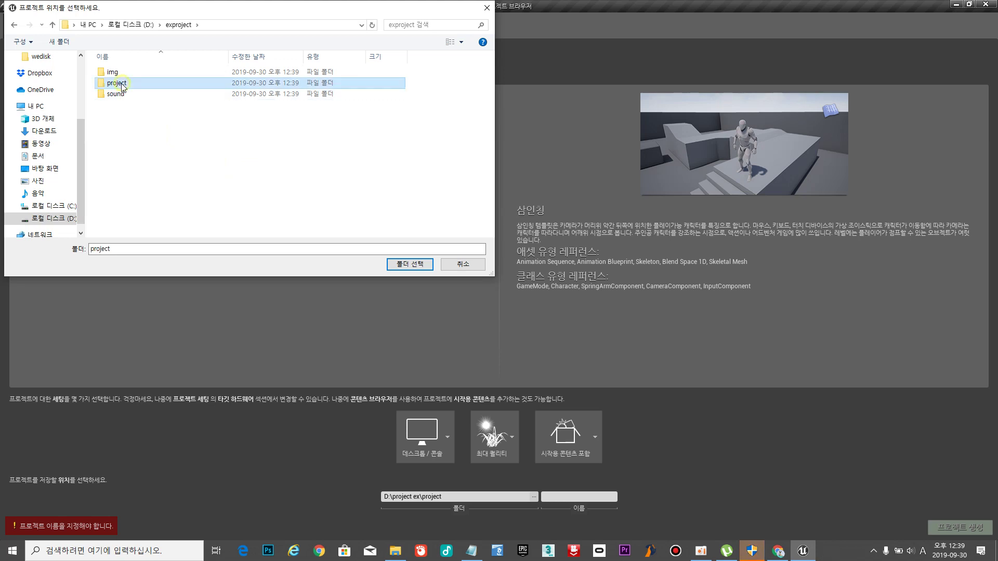
{"action": "left_click", "coordinate": [405, 265]}
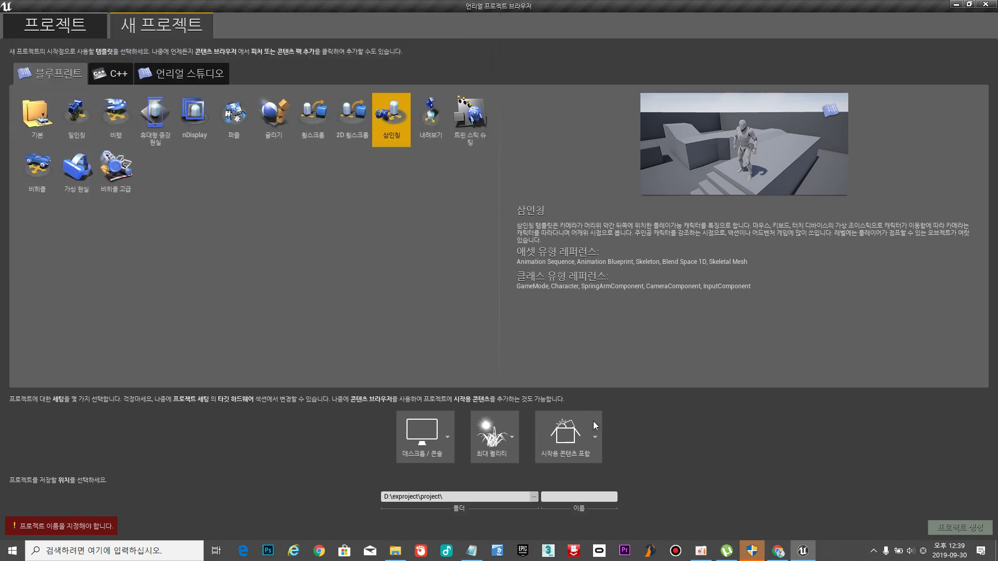
Name the new project exproject and create it.
{"action": "left_click", "coordinate": [569, 496]}
{"action": "type", "text": "ex"}
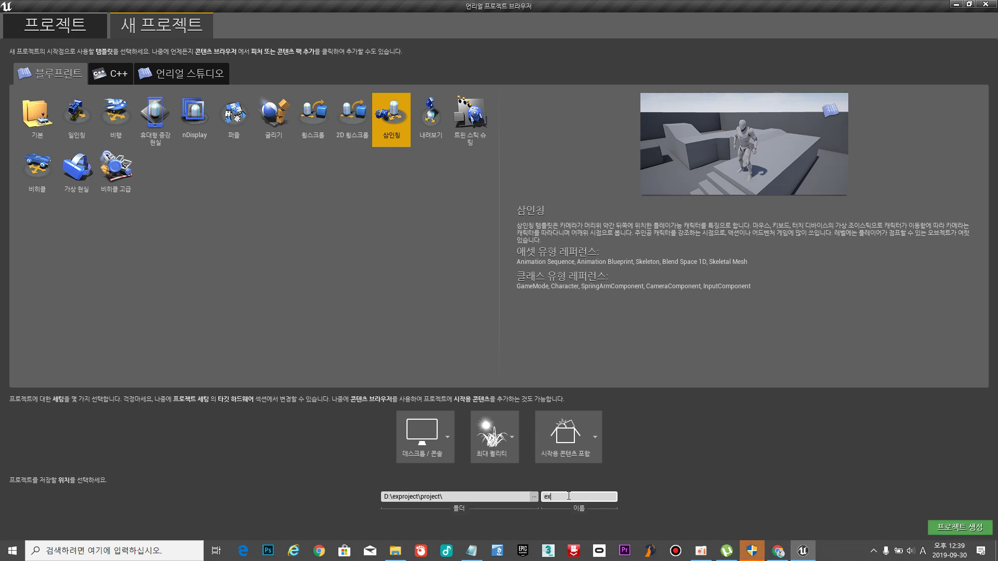
{"action": "type", "text": "project"}
{"action": "left_click", "coordinate": [956, 527]}
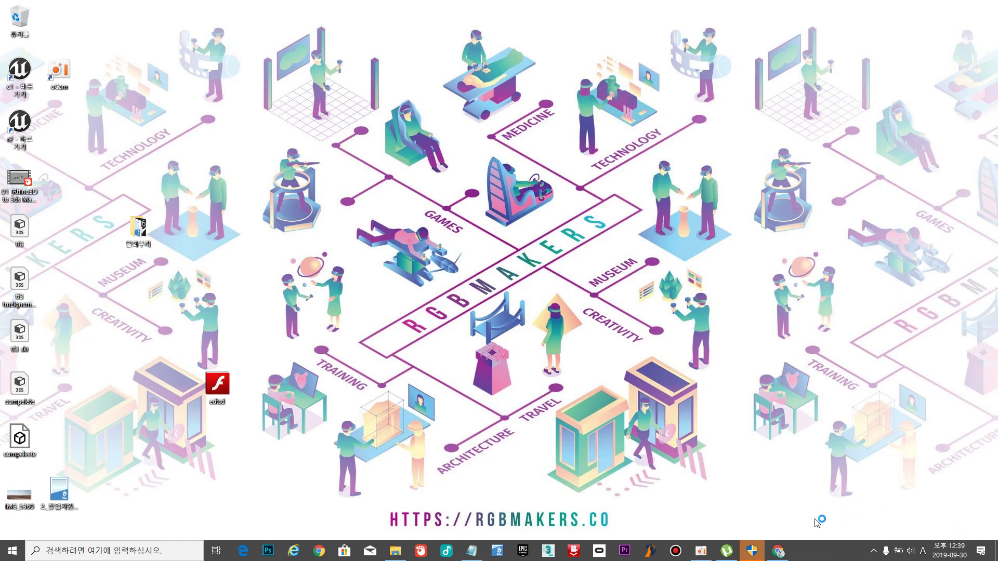
{"action": "left_click", "coordinate": [699, 552]}
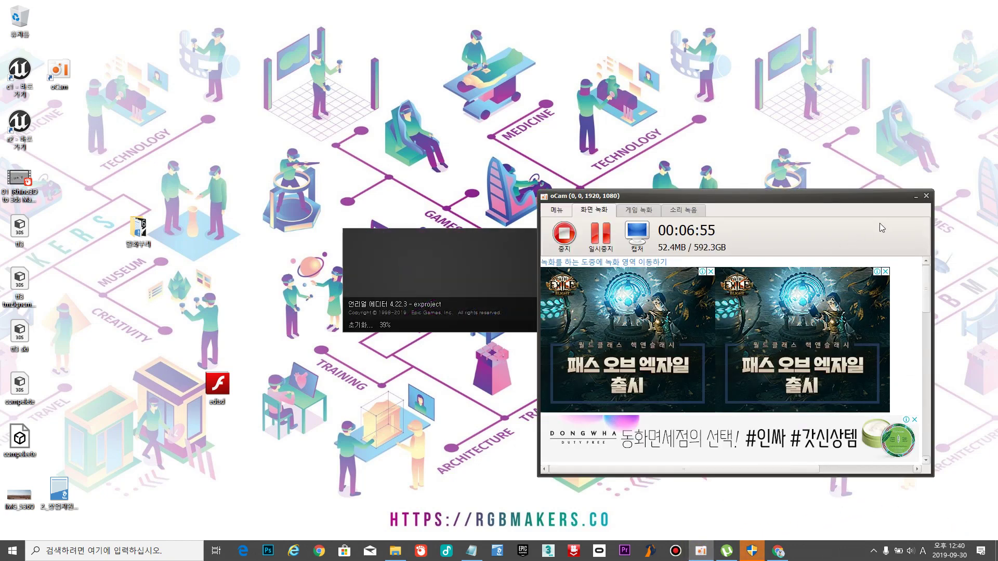
{"action": "left_click", "coordinate": [914, 197]}
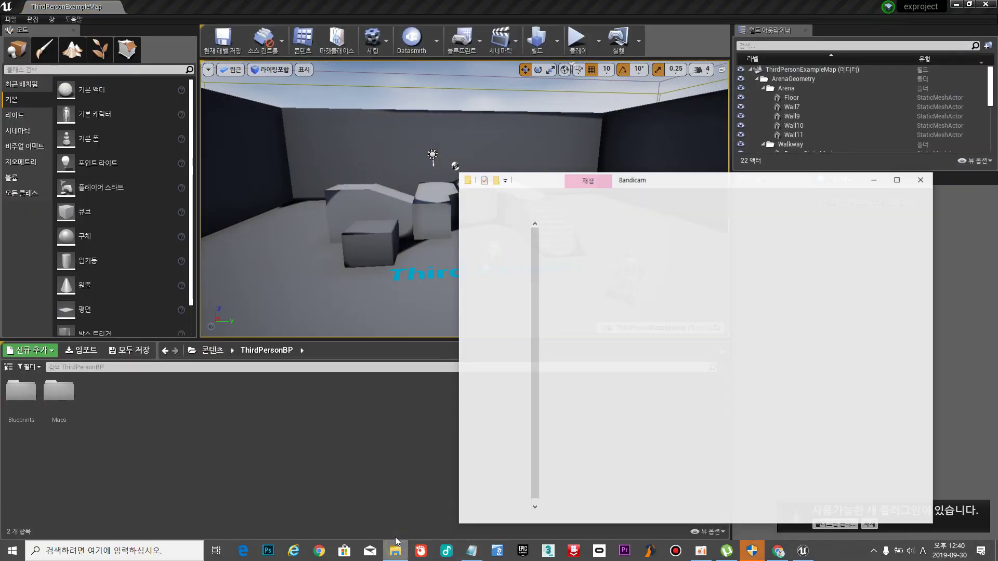
Switch to File Explorer and examine the generated project files in D:\exproject\project\exproject, then minimize the window.
{"action": "left_click", "coordinate": [395, 551]}
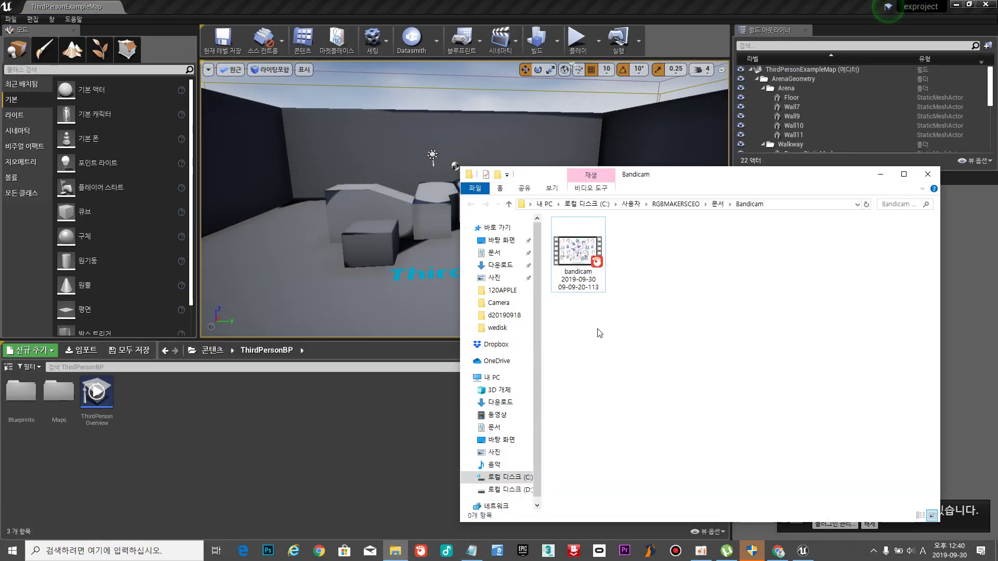
{"action": "left_click", "coordinate": [503, 490]}
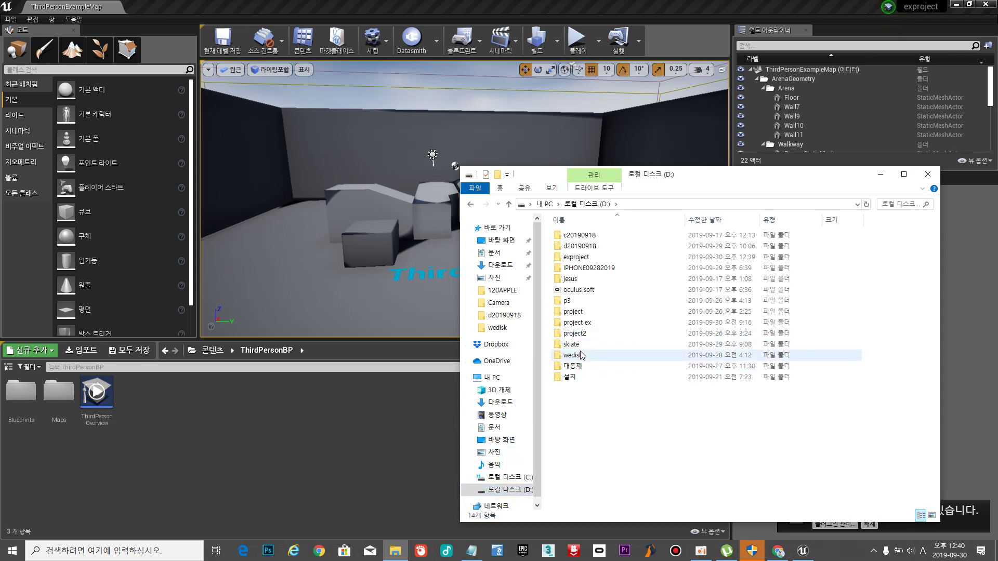
{"action": "double_click", "coordinate": [576, 257]}
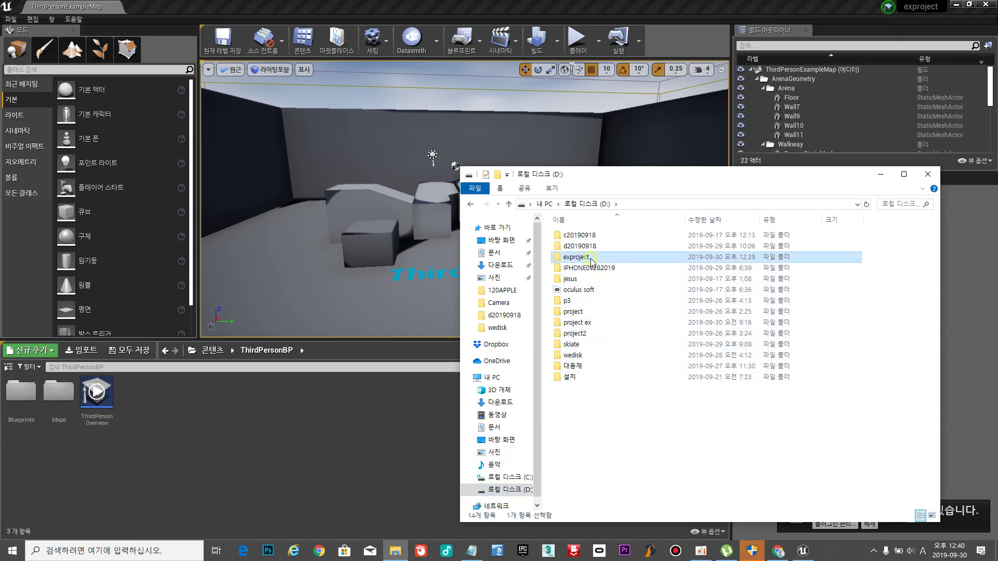
{"action": "left_click", "coordinate": [572, 248]}
{"action": "double_click", "coordinate": [573, 246]}
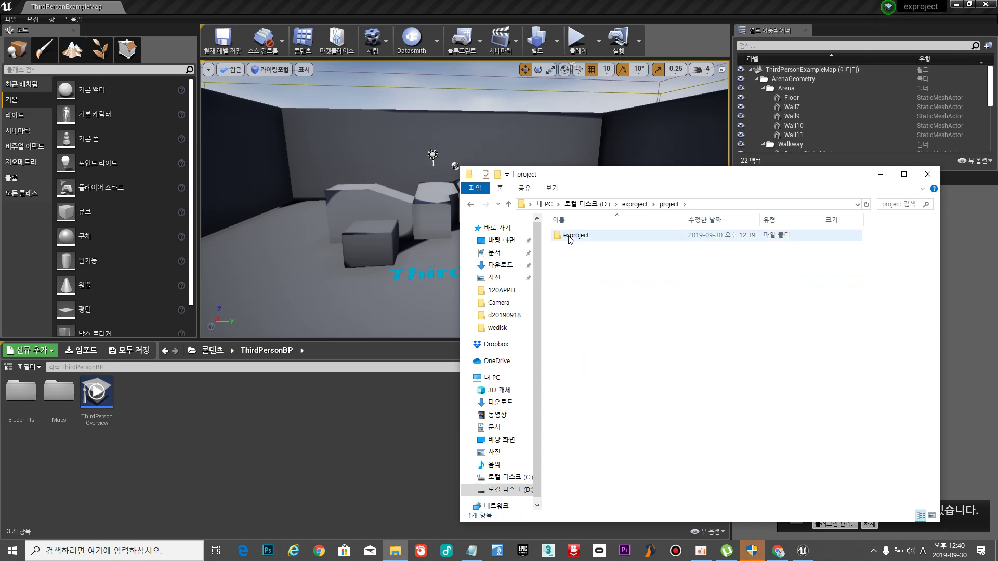
{"action": "double_click", "coordinate": [572, 237]}
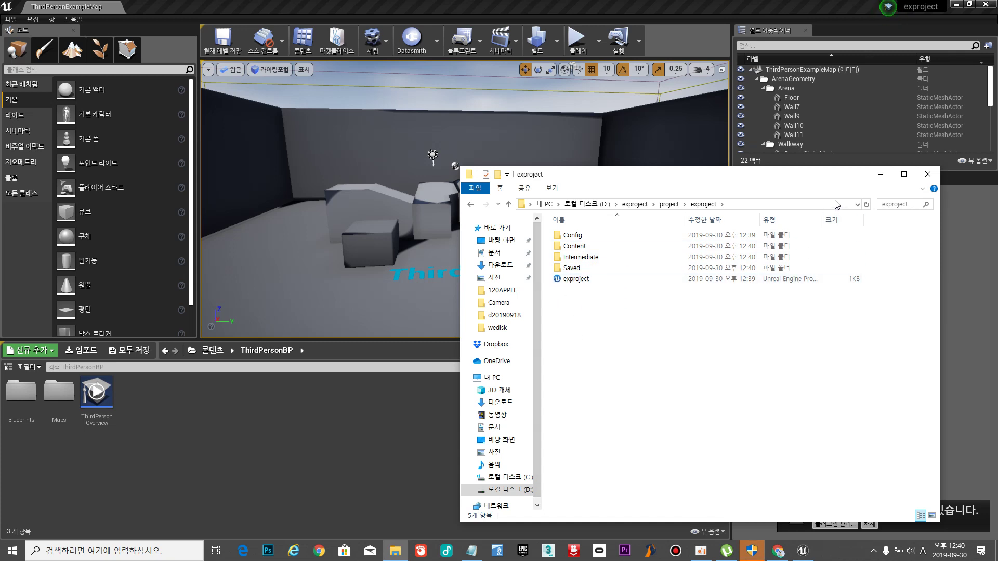
{"action": "left_click", "coordinate": [881, 174]}
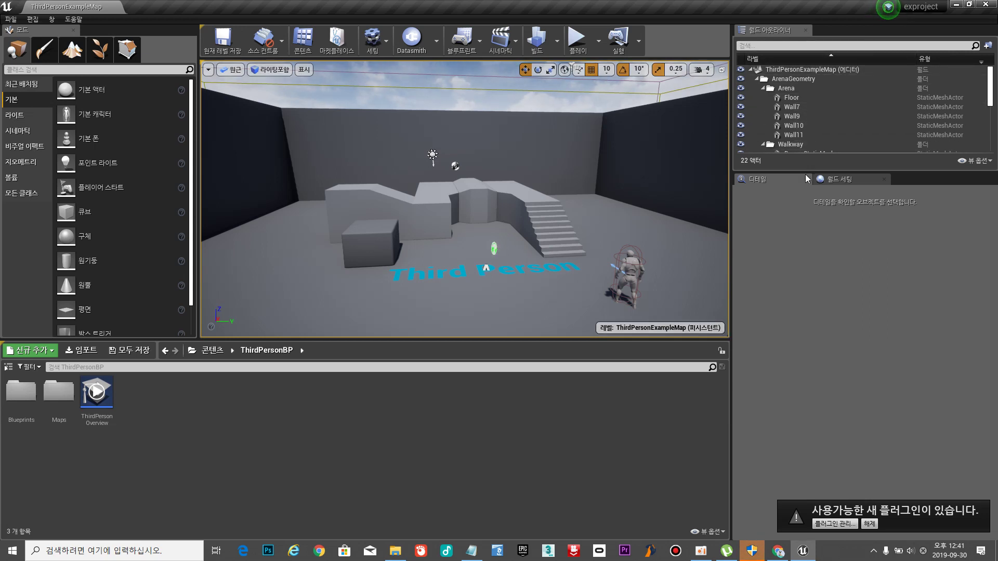
Enlarge the World Outliner and select the walkway pieces and the cube one by one to examine their entries.
{"action": "left_click_drag", "start_coordinate": [804, 171], "coordinate": [802, 246]}
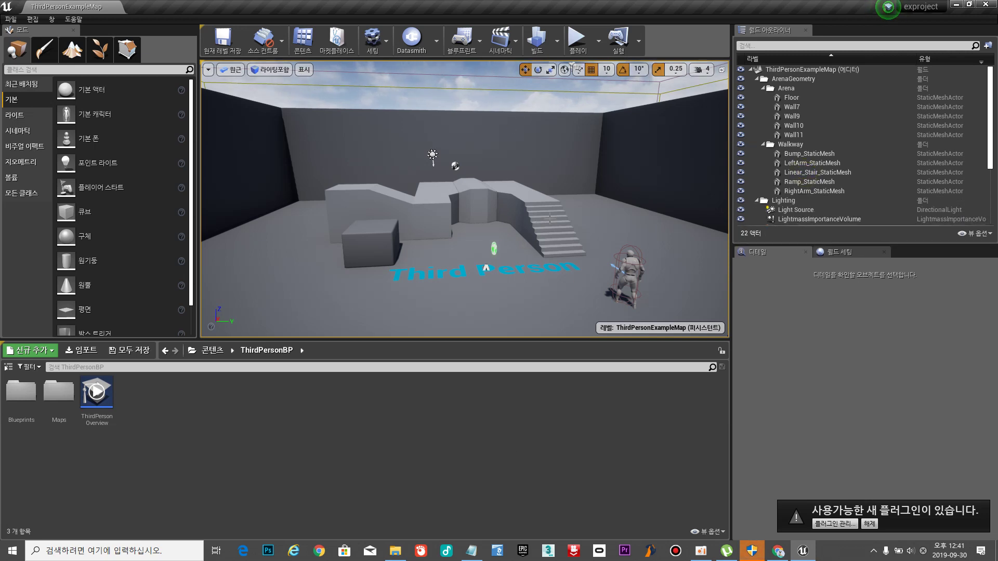
{"action": "left_click", "coordinate": [547, 228]}
{"action": "left_click", "coordinate": [522, 193]}
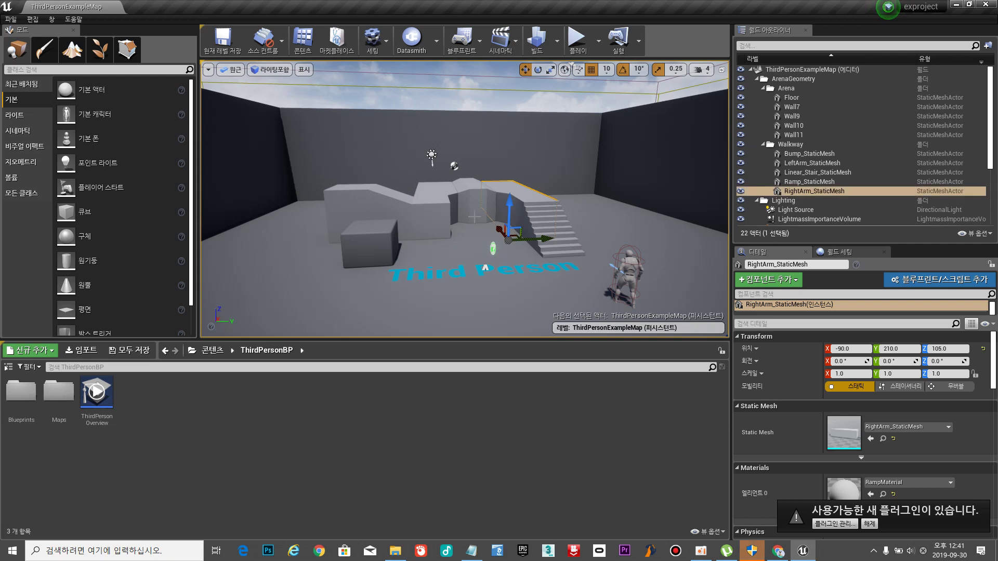
{"action": "left_click", "coordinate": [417, 232]}
{"action": "left_click", "coordinate": [373, 240]}
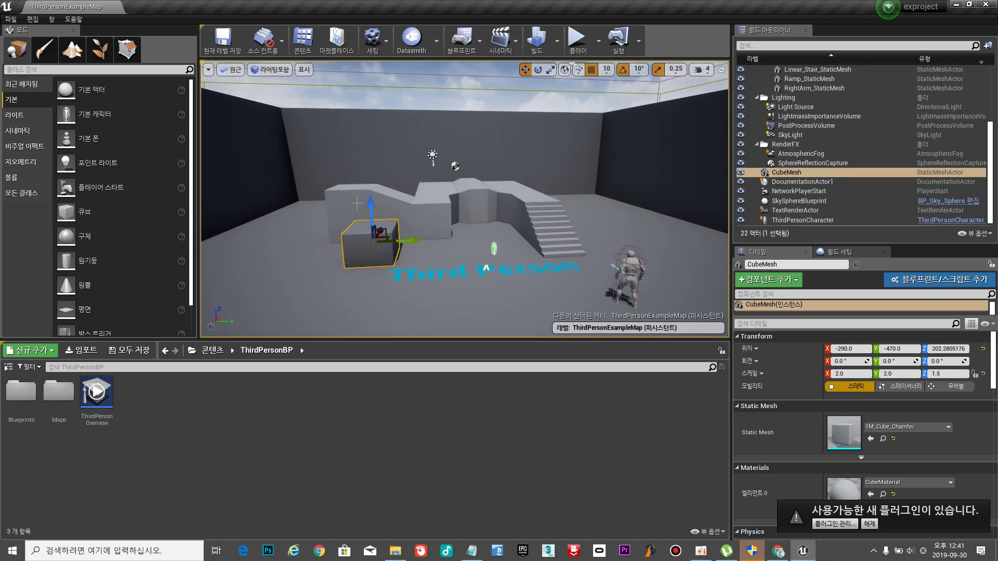
{"action": "left_click", "coordinate": [354, 202]}
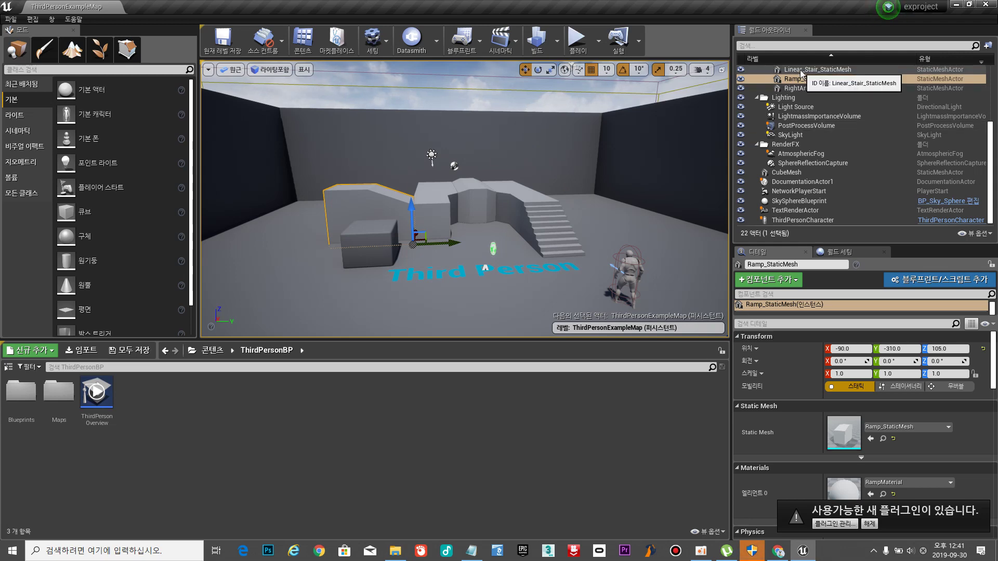
{"action": "scroll", "coordinate": [807, 161], "scroll_direction": "up", "scroll_amount": 6}
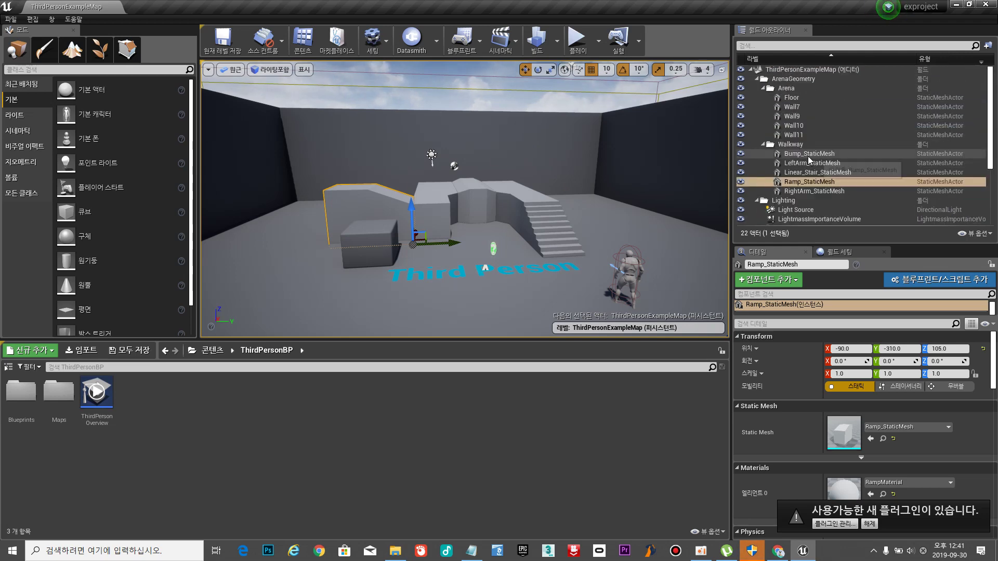
{"action": "scroll", "coordinate": [808, 159], "scroll_direction": "down", "scroll_amount": 6}
{"action": "scroll", "coordinate": [810, 157], "scroll_direction": "up", "scroll_amount": 6}
{"action": "scroll", "coordinate": [810, 157], "scroll_direction": "down", "scroll_amount": 6}
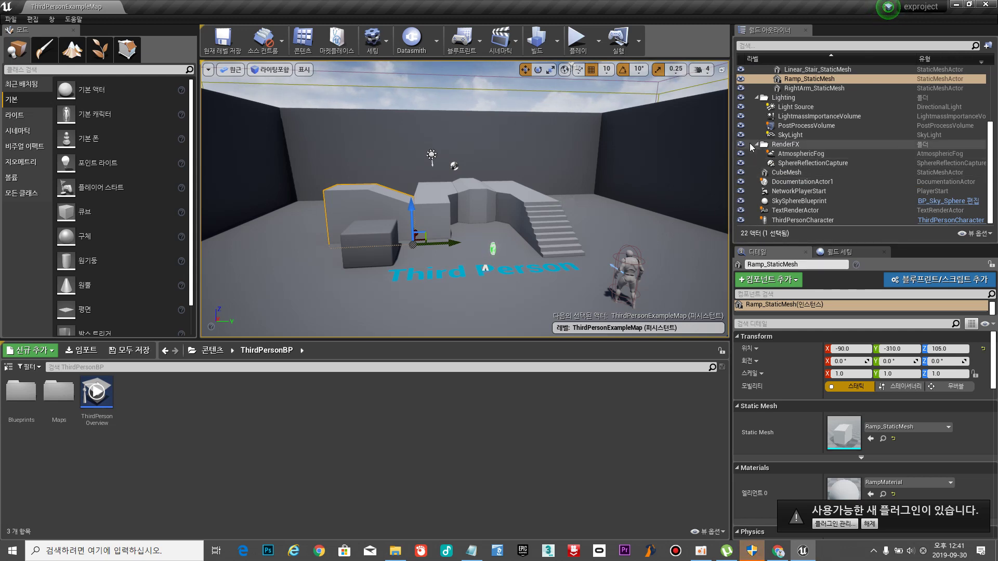
Select the staircase and the walkway's right arm in the level, and examine the right arm's properties.
{"action": "left_click", "coordinate": [558, 215]}
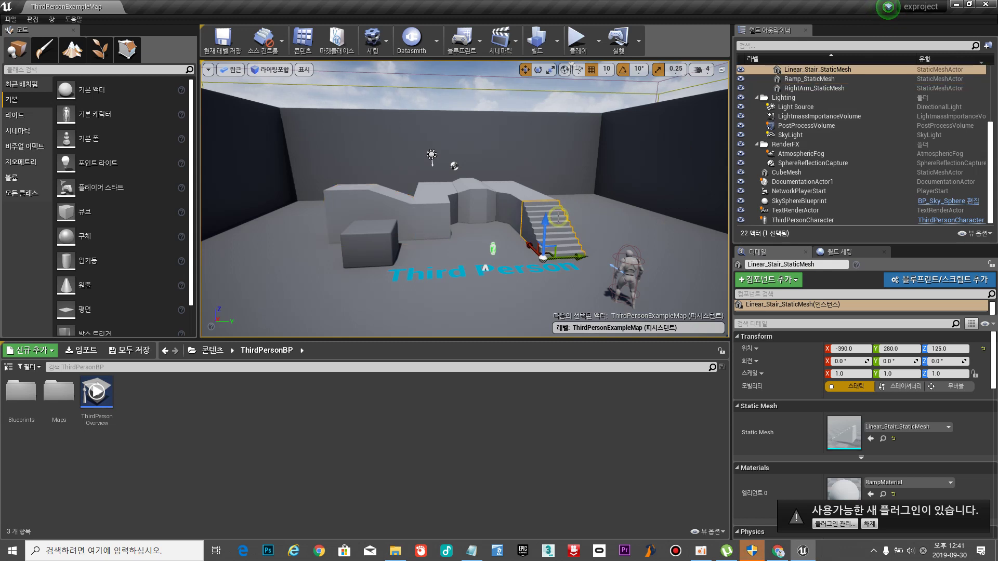
{"action": "left_click", "coordinate": [513, 191]}
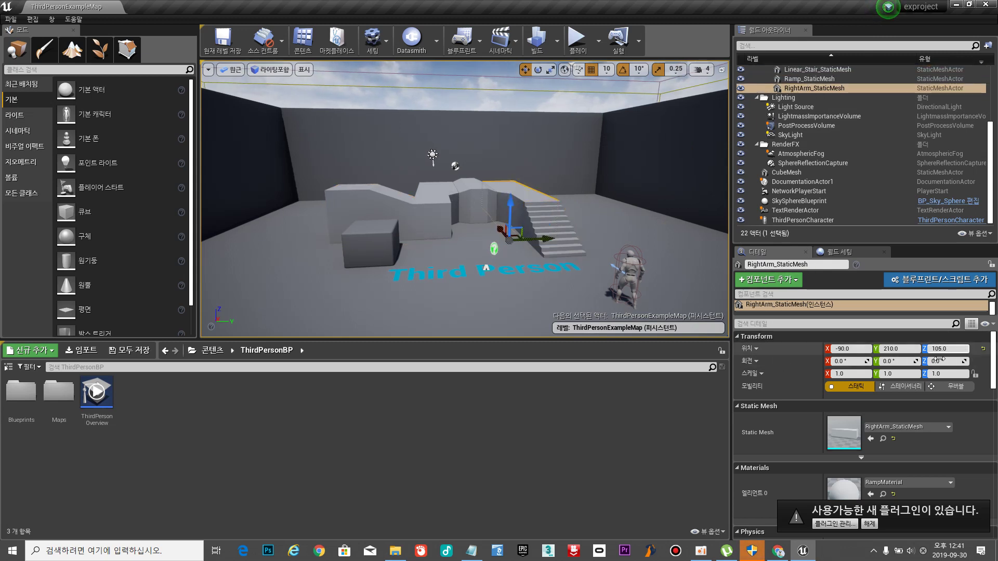
{"action": "scroll", "coordinate": [947, 413], "scroll_direction": "down", "scroll_amount": 3}
{"action": "scroll", "coordinate": [948, 413], "scroll_direction": "up", "scroll_amount": 3}
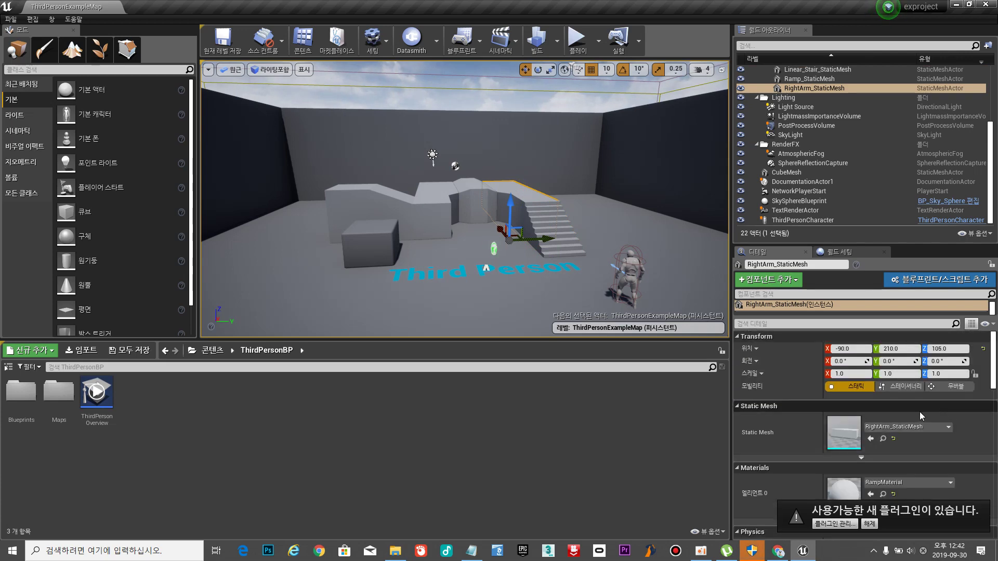
Select the walkway's left arm and examine its Transform, Materials, Physics and Collision properties.
{"action": "left_click", "coordinate": [426, 212]}
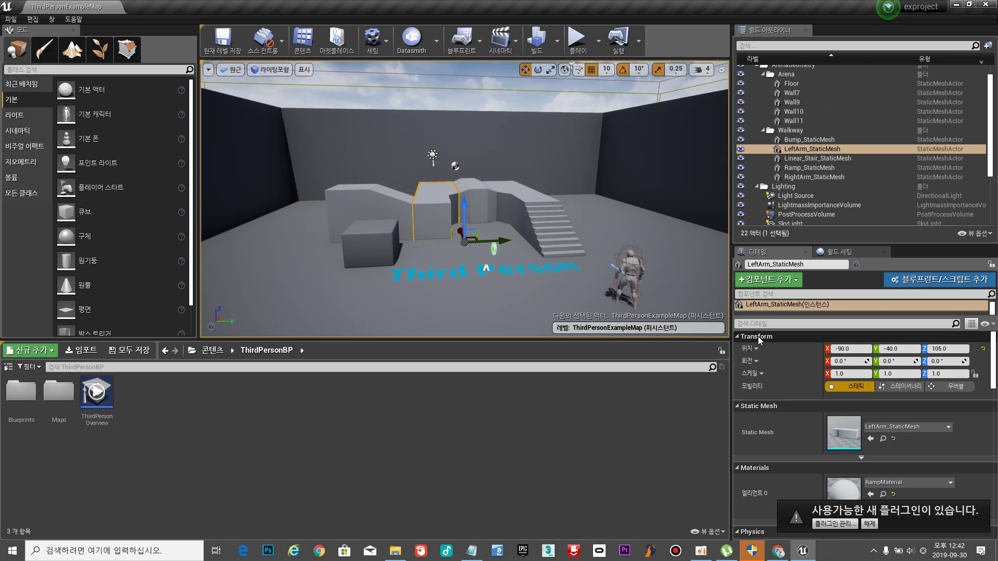
{"action": "scroll", "coordinate": [776, 392], "scroll_direction": "down", "scroll_amount": 3}
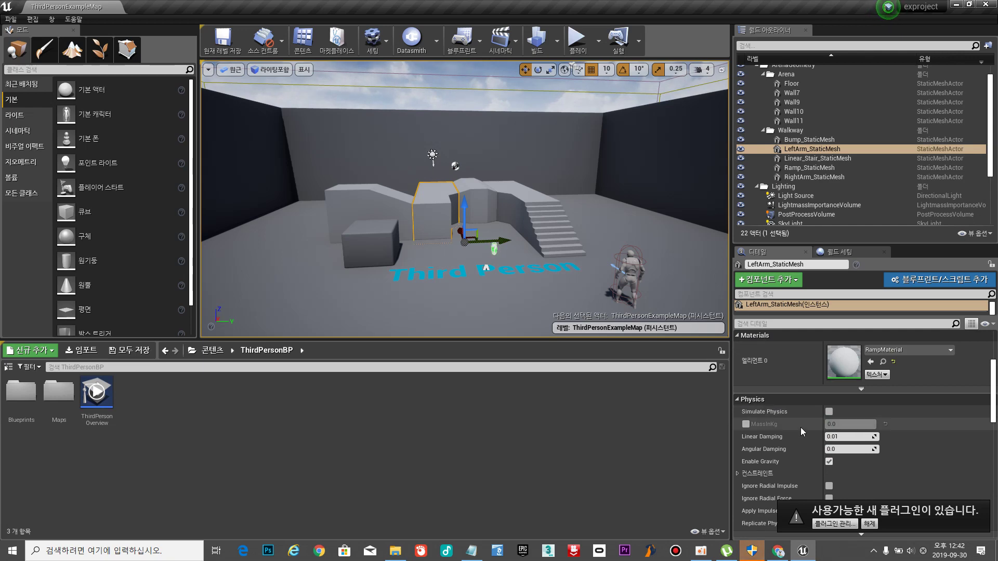
{"action": "scroll", "coordinate": [800, 429], "scroll_direction": "down", "scroll_amount": 5}
{"action": "scroll", "coordinate": [794, 429], "scroll_direction": "down", "scroll_amount": 5}
{"action": "scroll", "coordinate": [794, 429], "scroll_direction": "up", "scroll_amount": 10}
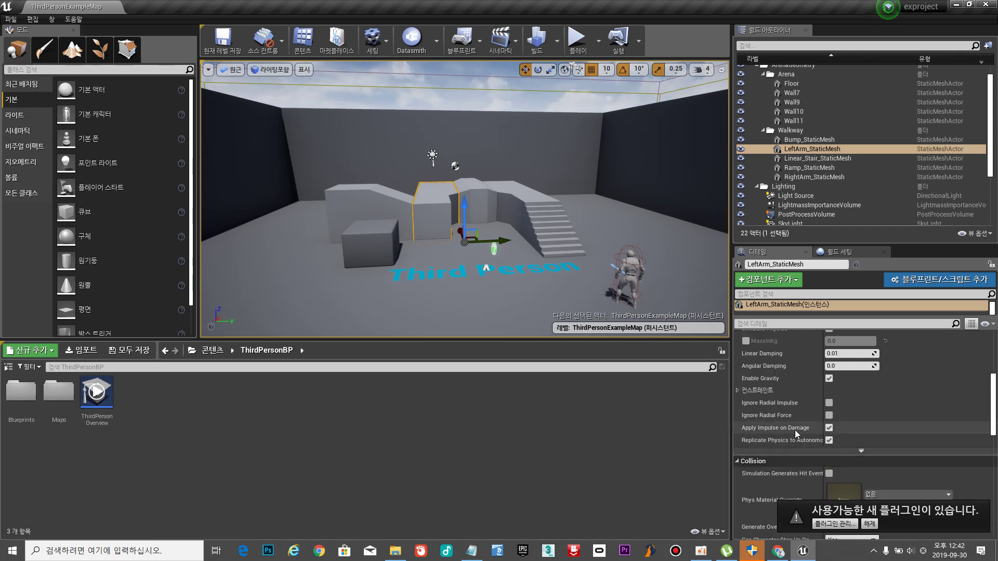
Try adjusting the left arm's X rotation and moving it in the level, and undo both changes.
{"action": "scroll", "coordinate": [797, 421], "scroll_direction": "up", "scroll_amount": 2}
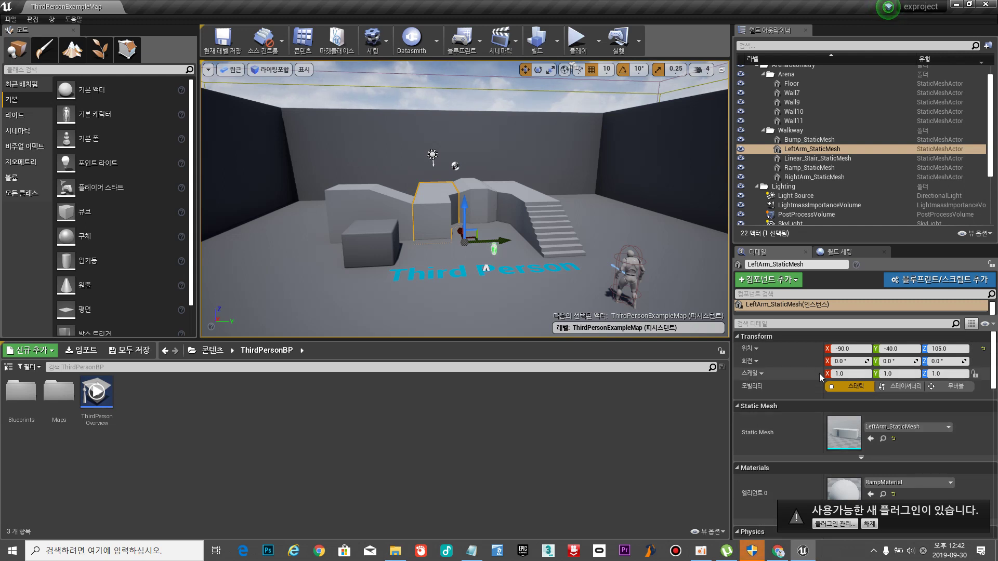
{"action": "mouse_move", "coordinate": [839, 361]}
{"action": "left_mouse_down"}
{"action": "mouse_move", "coordinate": [870, 361]}
{"action": "mouse_move", "coordinate": [839, 362]}
{"action": "left_mouse_up"}
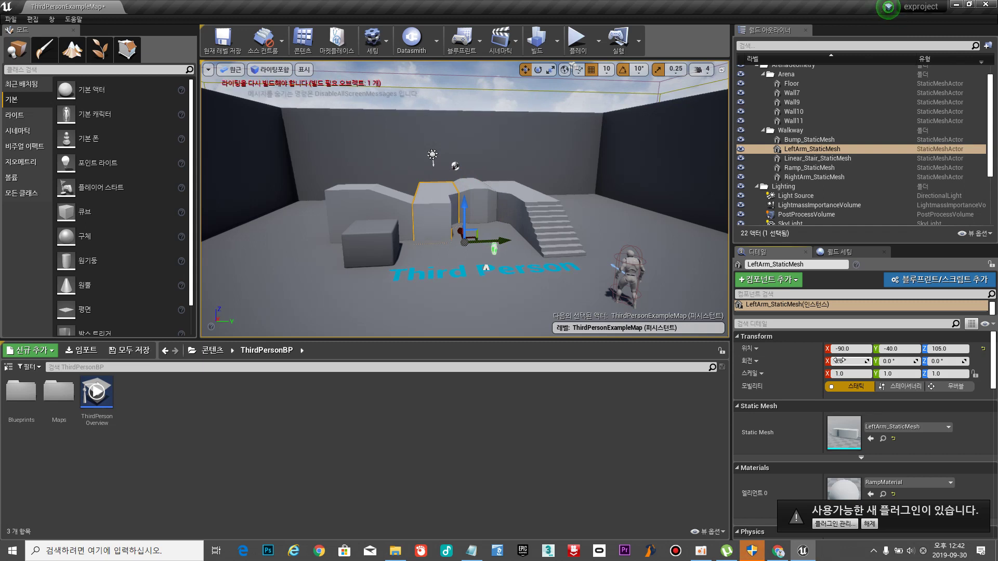
{"action": "key", "text": "ctrl+z"}
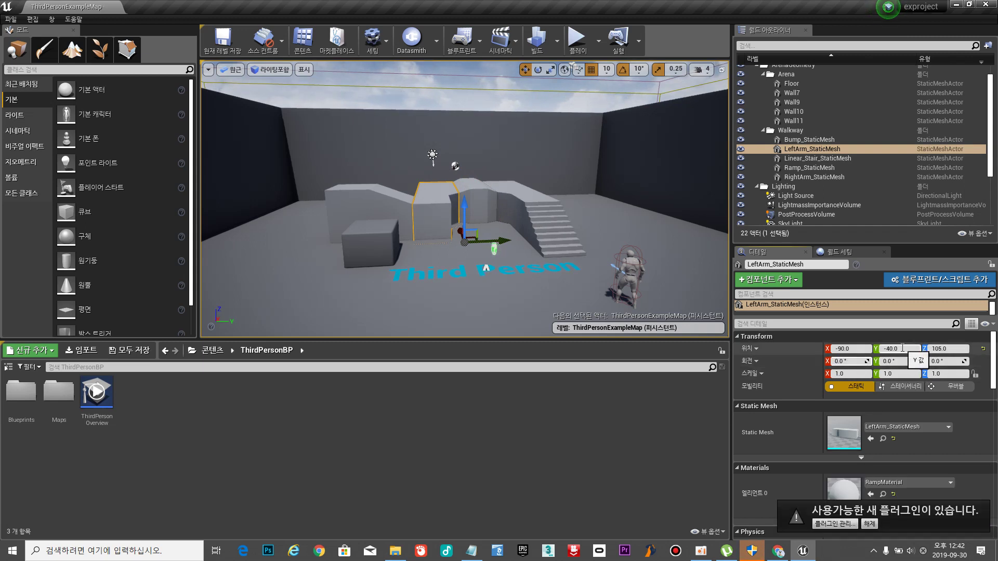
{"action": "scroll", "coordinate": [483, 189], "scroll_direction": "up", "scroll_amount": 1}
{"action": "mouse_move", "coordinate": [501, 241]}
{"action": "left_mouse_down"}
{"action": "mouse_move", "coordinate": [555, 245]}
{"action": "mouse_move", "coordinate": [496, 244]}
{"action": "left_mouse_up"}
{"action": "key", "text": "ctrl+z"}
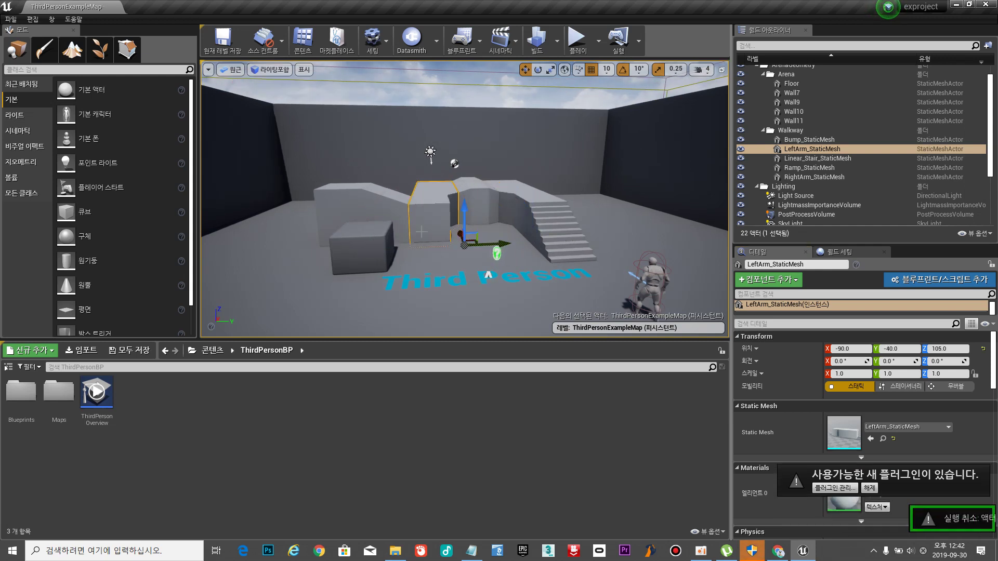
Try rotating the walkway's left arm to 90° about Z, and undo the rotation.
{"action": "left_click", "coordinate": [284, 251]}
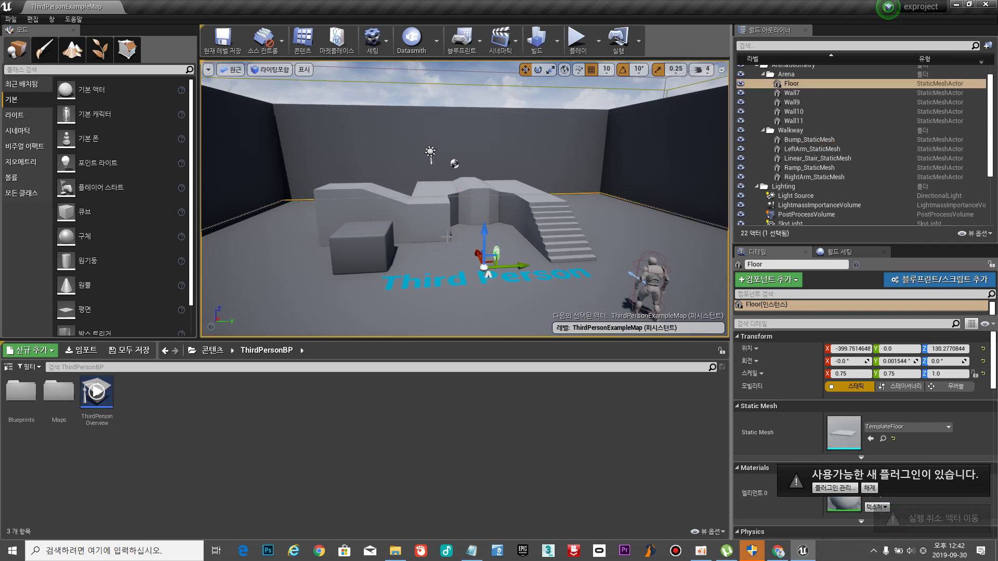
{"action": "left_click", "coordinate": [435, 216]}
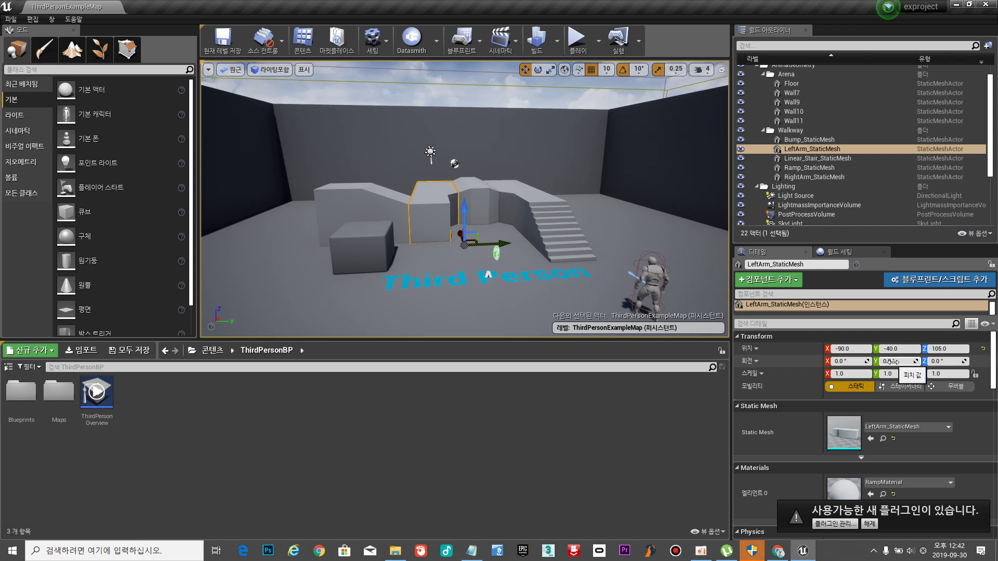
{"action": "left_click", "coordinate": [941, 361]}
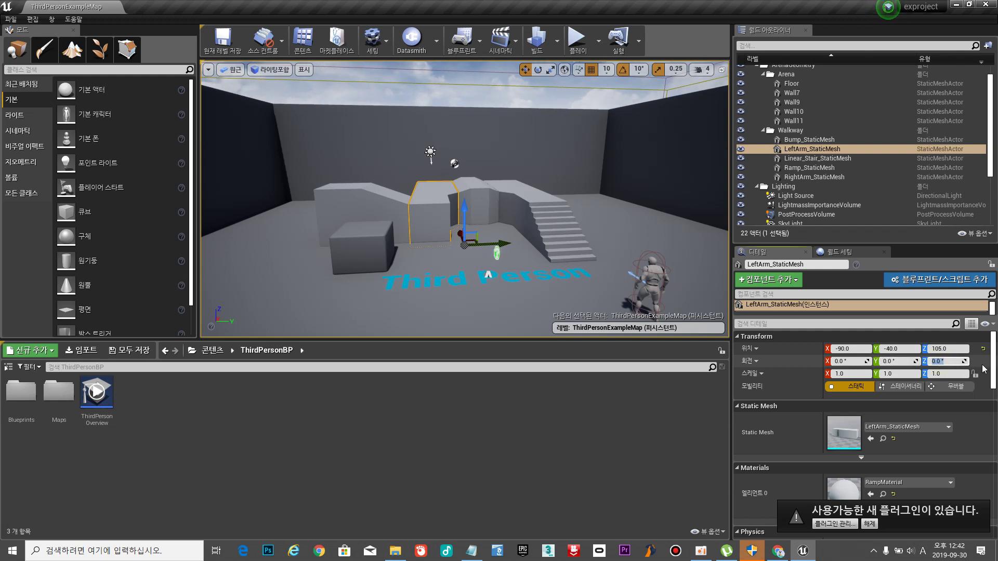
{"action": "key", "text": "Return"}
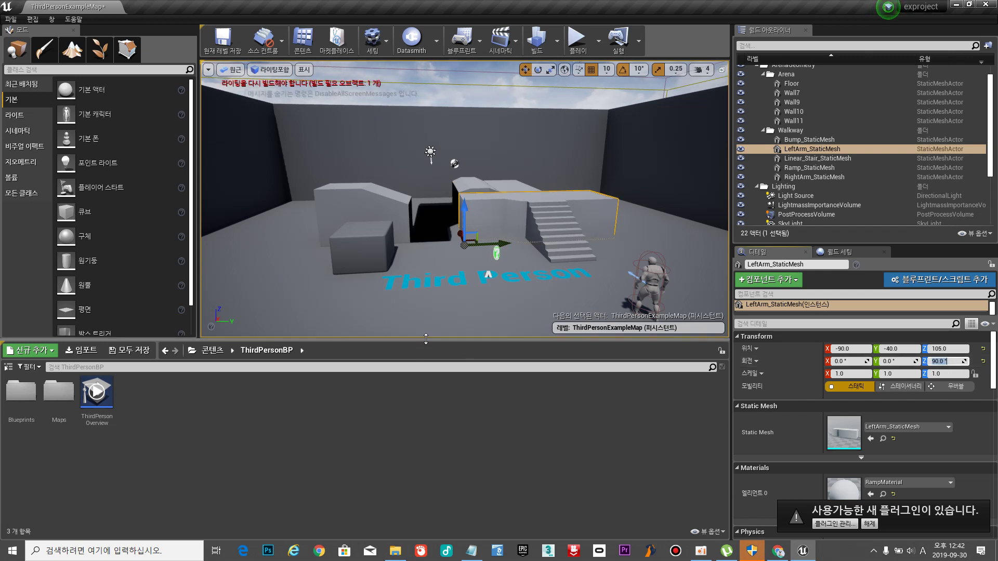
{"action": "left_click_drag", "start_coordinate": [427, 338], "coordinate": [417, 376]}
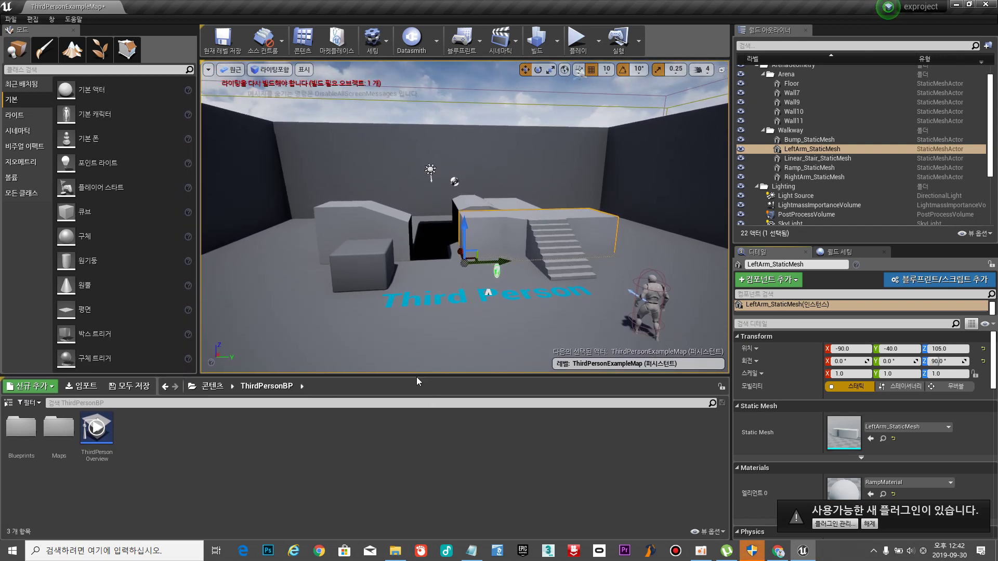
{"action": "key", "text": "ctrl+z"}
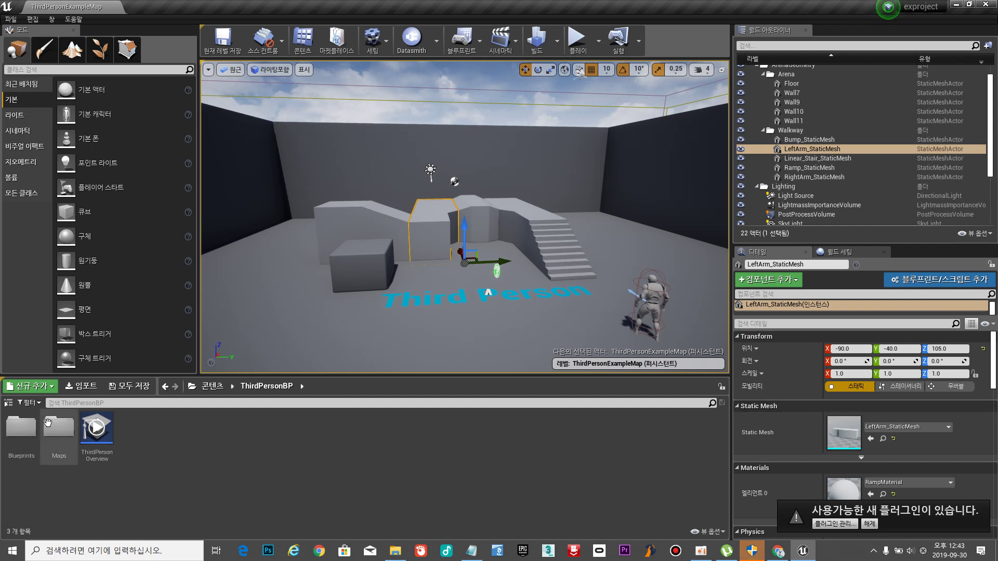
Show the project's Content root folder, and examine the matching Content folder under D:\exproject\project\exproject in File Explorer, closing its window.
{"action": "left_click", "coordinate": [220, 389]}
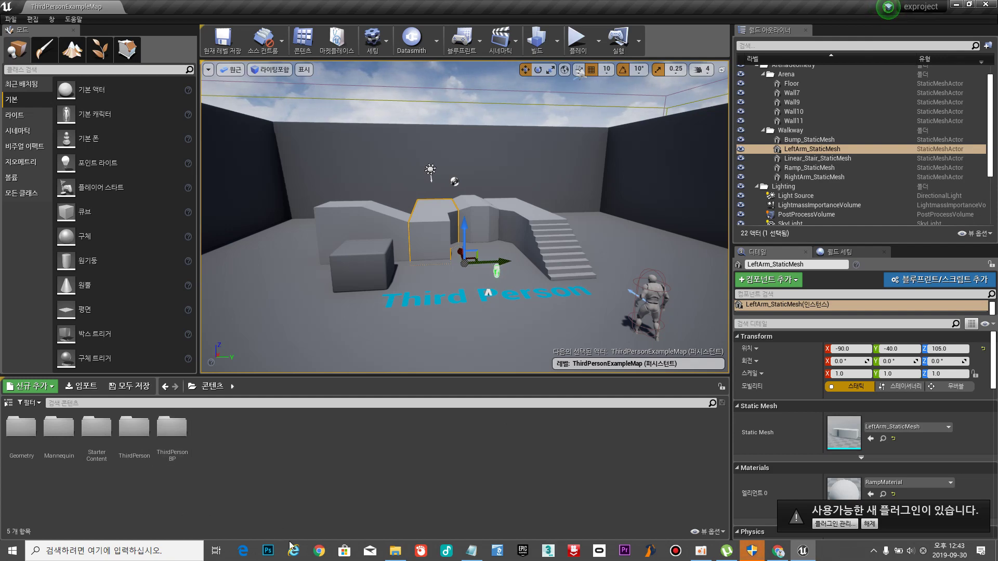
{"action": "left_click", "coordinate": [395, 551]}
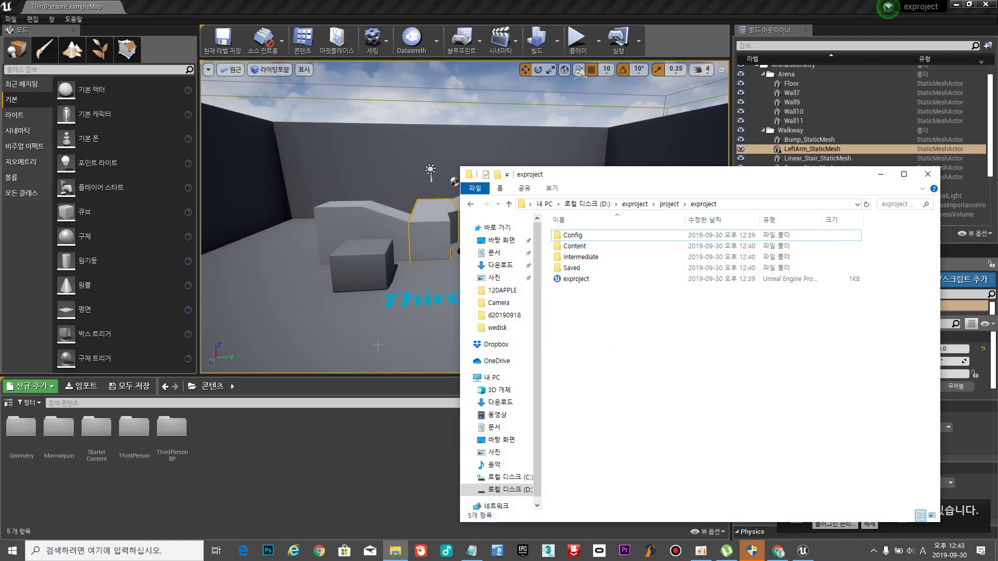
{"action": "left_click", "coordinate": [635, 204]}
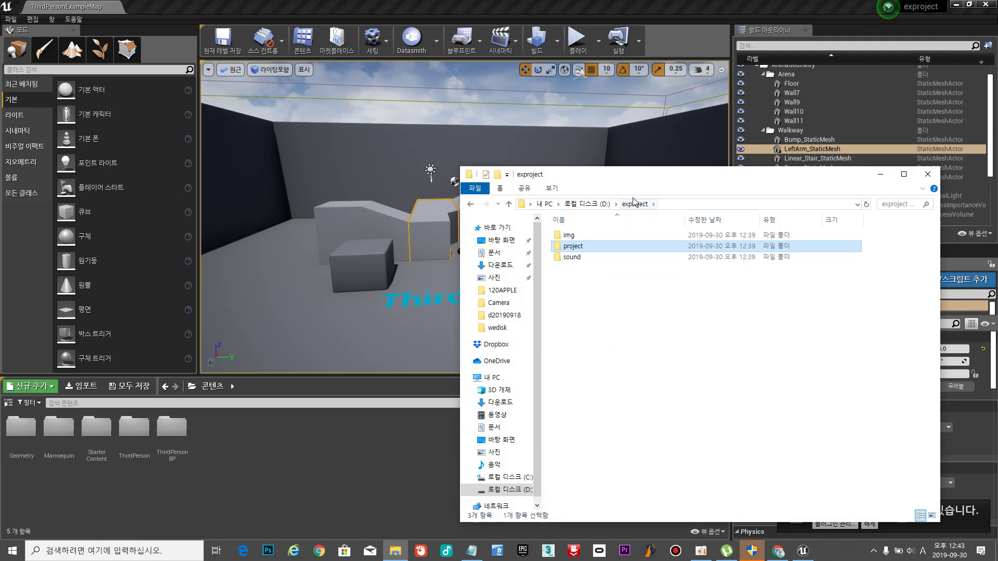
{"action": "double_click", "coordinate": [577, 246]}
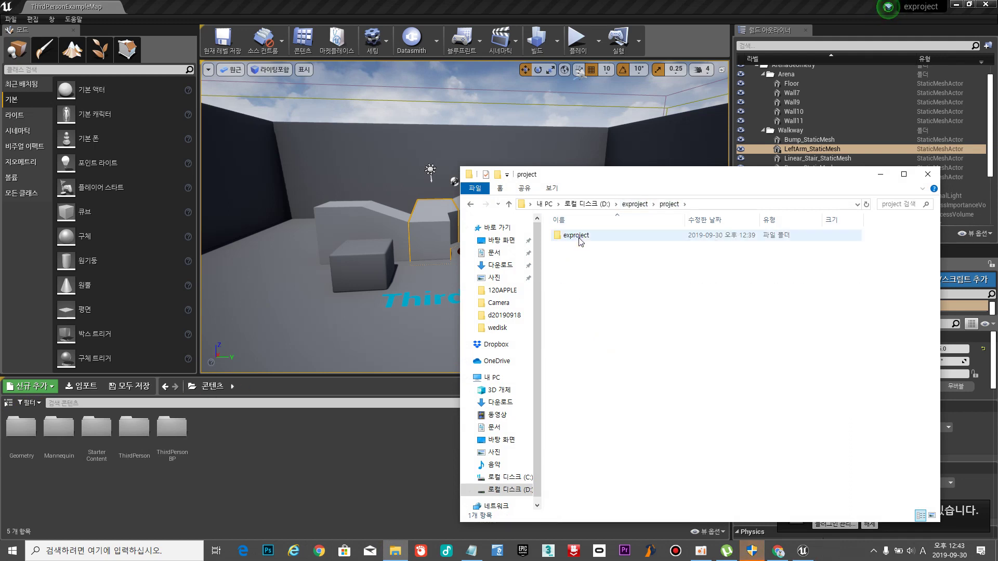
{"action": "double_click", "coordinate": [576, 236]}
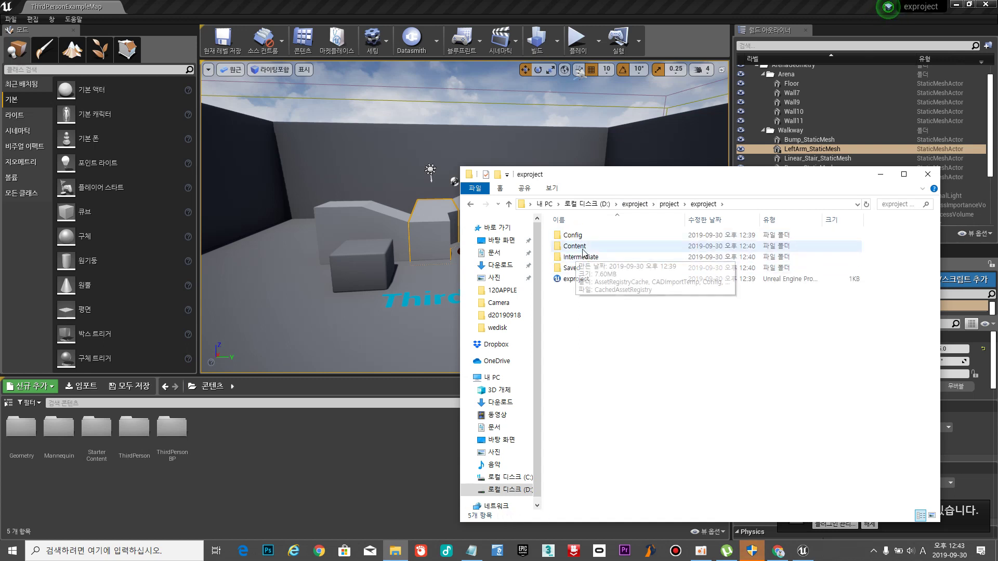
{"action": "double_click", "coordinate": [582, 249]}
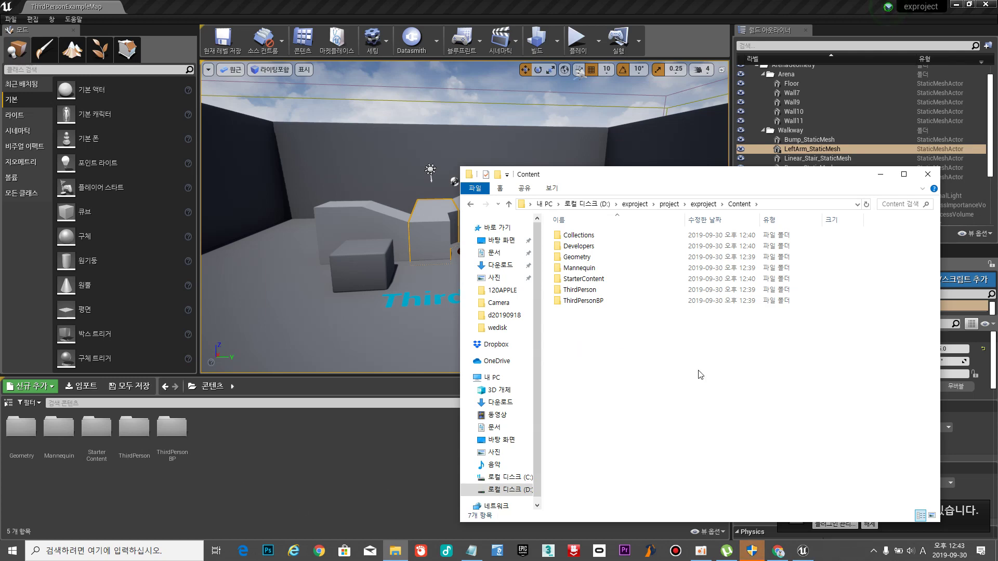
{"action": "left_click", "coordinate": [927, 174]}
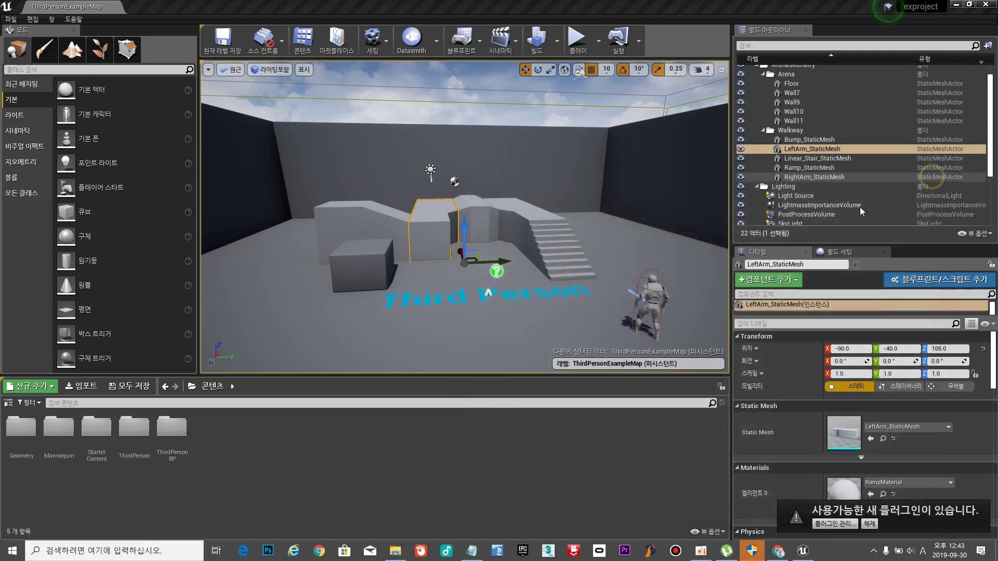
Create a new folder named img in the project's Content root.
{"action": "right_click", "coordinate": [244, 476]}
{"action": "left_click", "coordinate": [295, 164]}
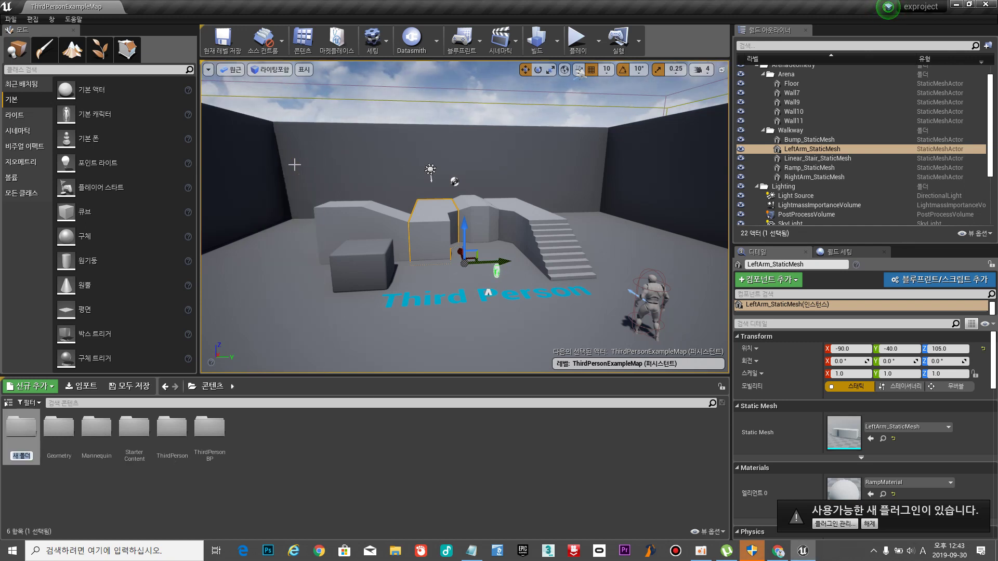
{"action": "type", "text": "img"}
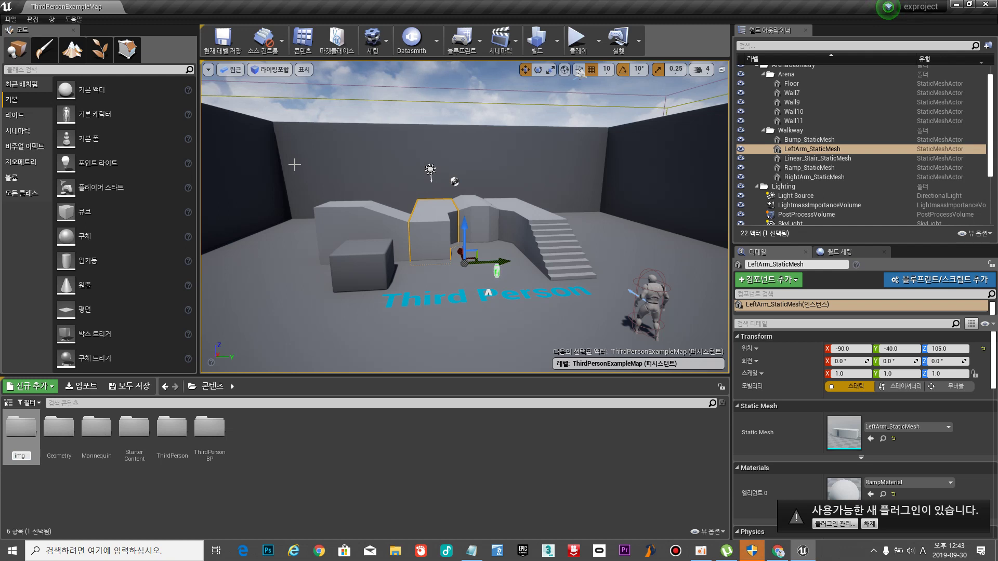
{"action": "key", "text": "Return"}
{"action": "right_click", "coordinate": [280, 445]}
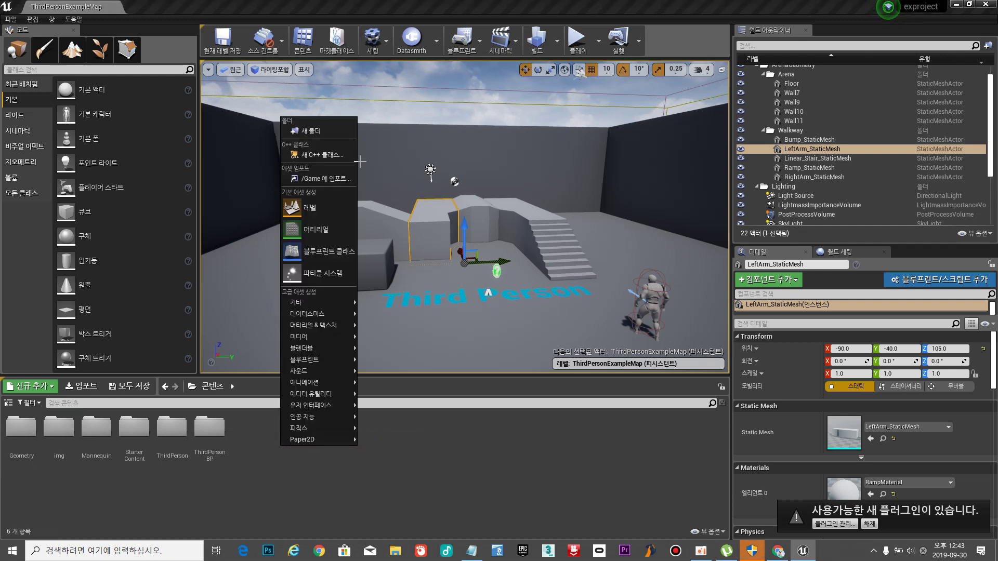
{"action": "left_click", "coordinate": [442, 492]}
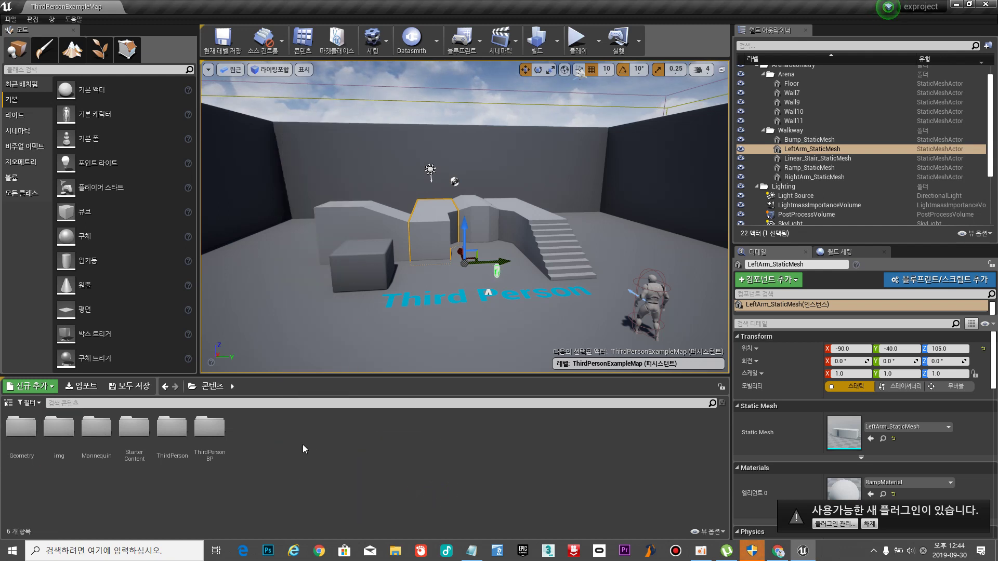
Create a new folder named sound in the project's Content root.
{"action": "right_click", "coordinate": [297, 420]}
{"action": "left_click", "coordinate": [344, 106]}
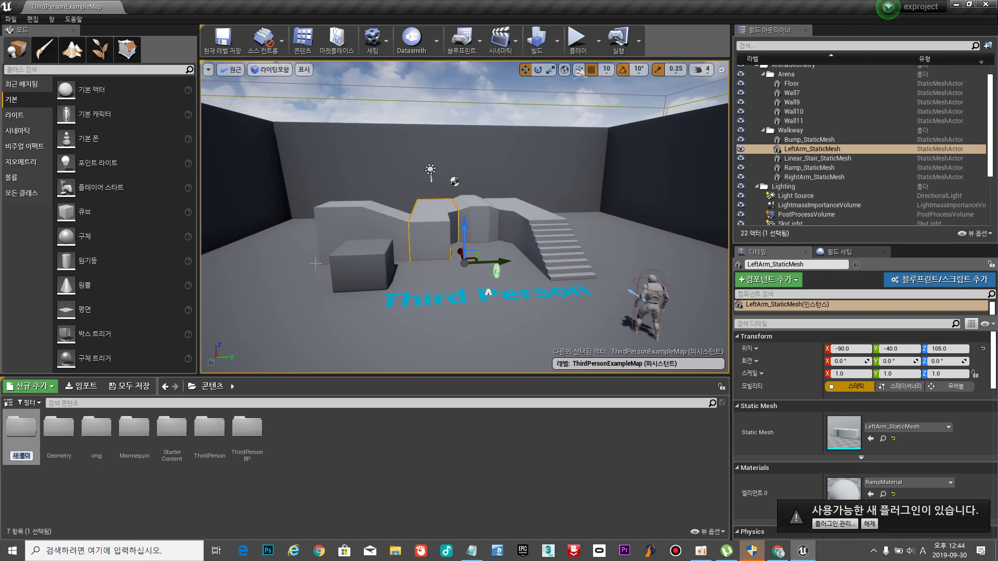
{"action": "type", "text": "sd"}
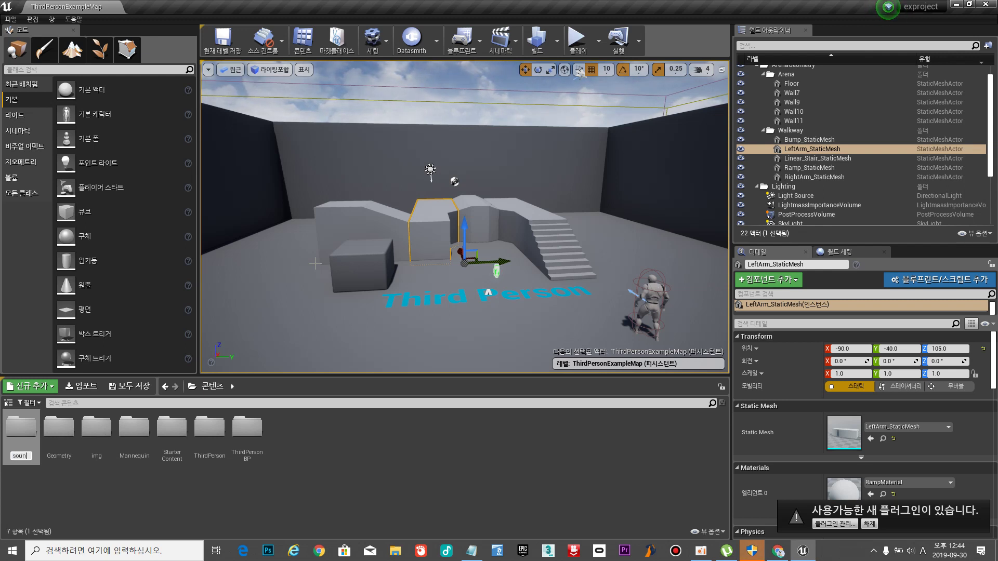
Create a new folder named 3d in the project's Content root.
{"action": "right_click", "coordinate": [373, 452]}
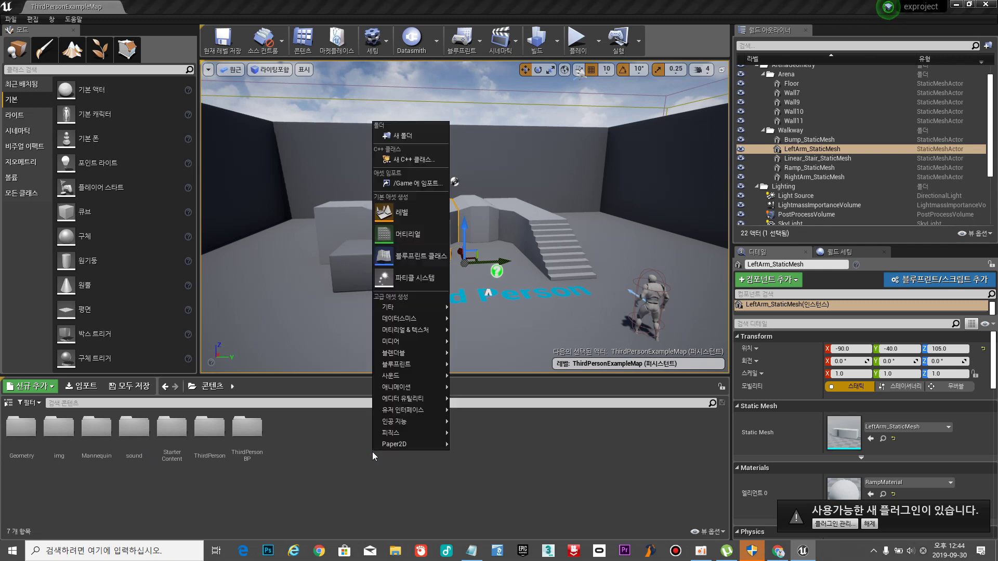
{"action": "scroll", "coordinate": [350, 169], "scroll_direction": "down", "scroll_amount": 1}
{"action": "left_click", "coordinate": [403, 136]}
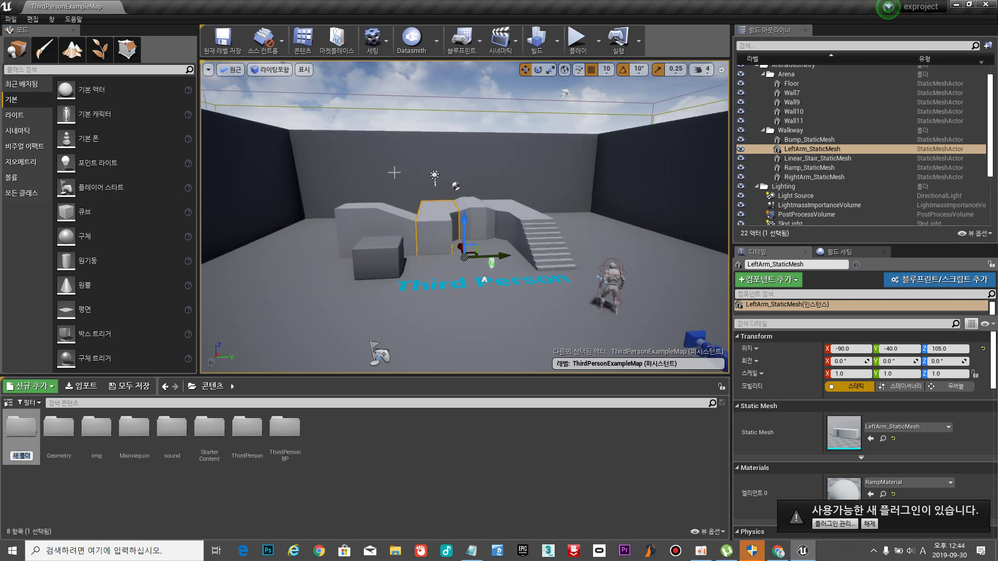
{"action": "type", "text": "3d"}
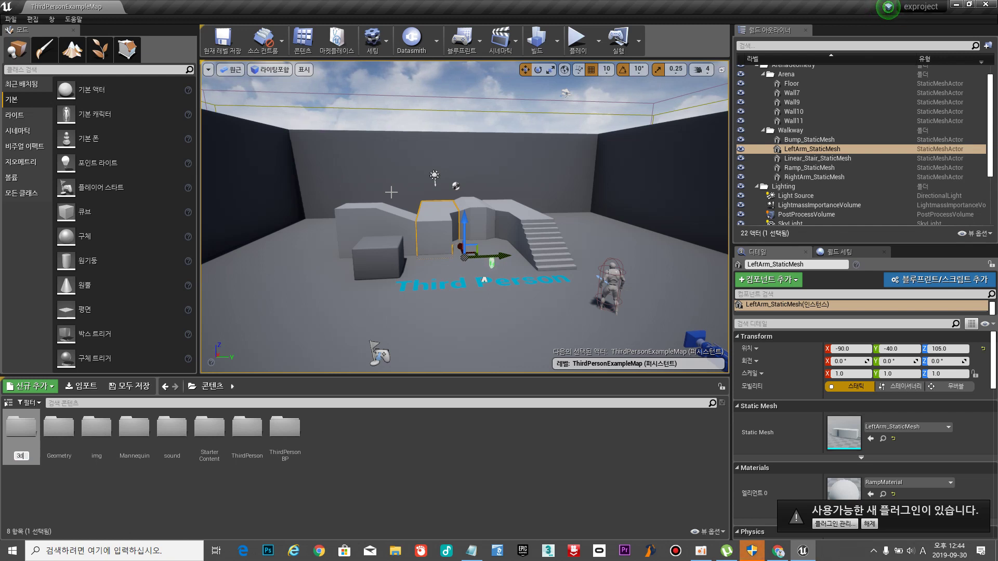
{"action": "left_click", "coordinate": [270, 495]}
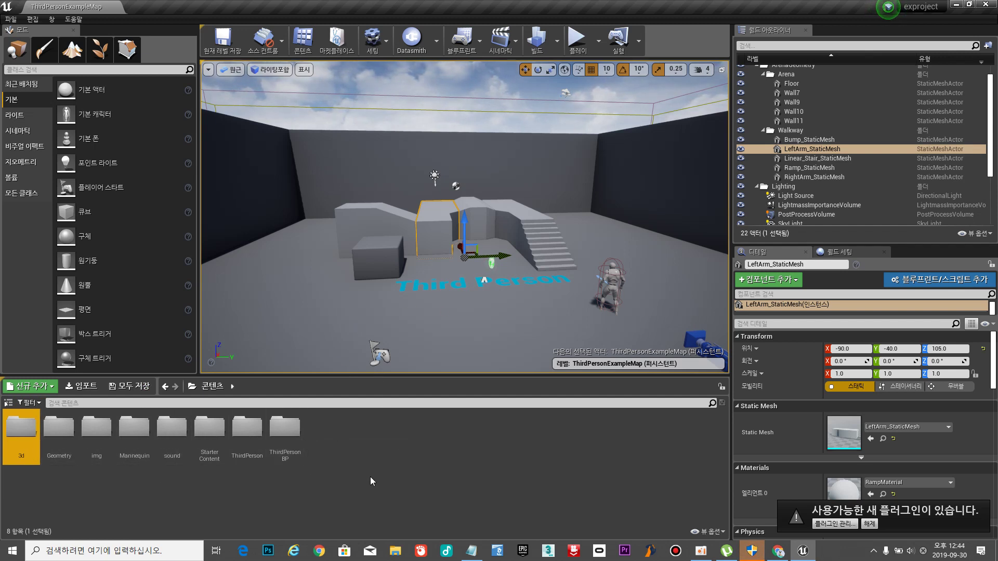
{"action": "left_click", "coordinate": [423, 497]}
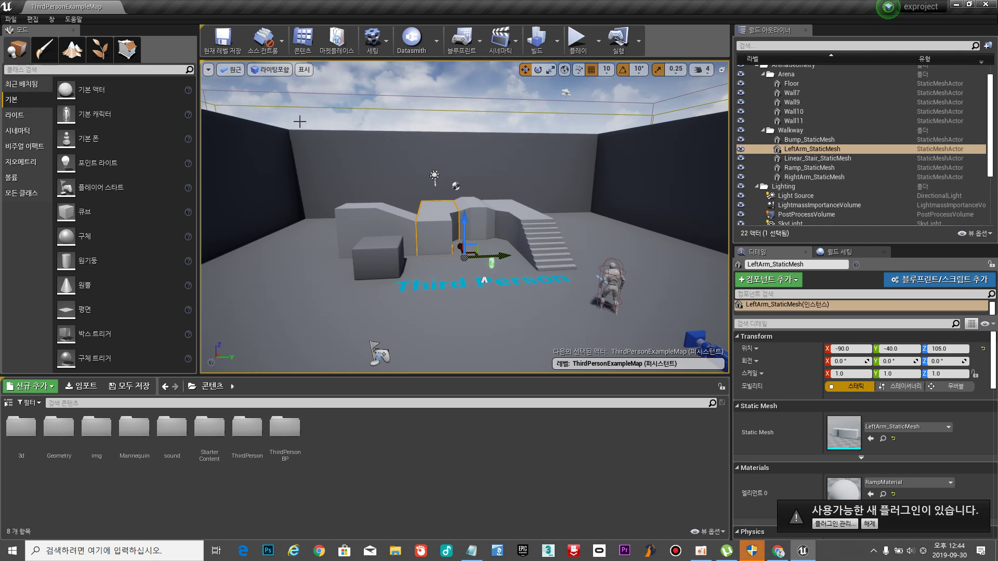
Fly the viewport camera up to the mannequin character and turn it toward the staircase to examine them closely.
{"action": "mouse_move", "coordinate": [343, 159]}
{"action": "right_mouse_down"}
{"action": "mouse_move", "coordinate": [363, 171]}
{"action": "mouse_move", "coordinate": [322, 165]}
{"action": "mouse_move", "coordinate": [308, 194]}
{"action": "mouse_move", "coordinate": [218, 195]}
{"action": "mouse_move", "coordinate": [217, 204]}
{"action": "mouse_move", "coordinate": [339, 159]}
{"action": "right_mouse_up"}
{"action": "key", "text": "s"}
{"action": "key", "text": "w"}
{"action": "key", "text": "d"}
{"action": "key", "text": "w"}
{"action": "key", "text": "d"}
{"action": "key", "text": "w"}
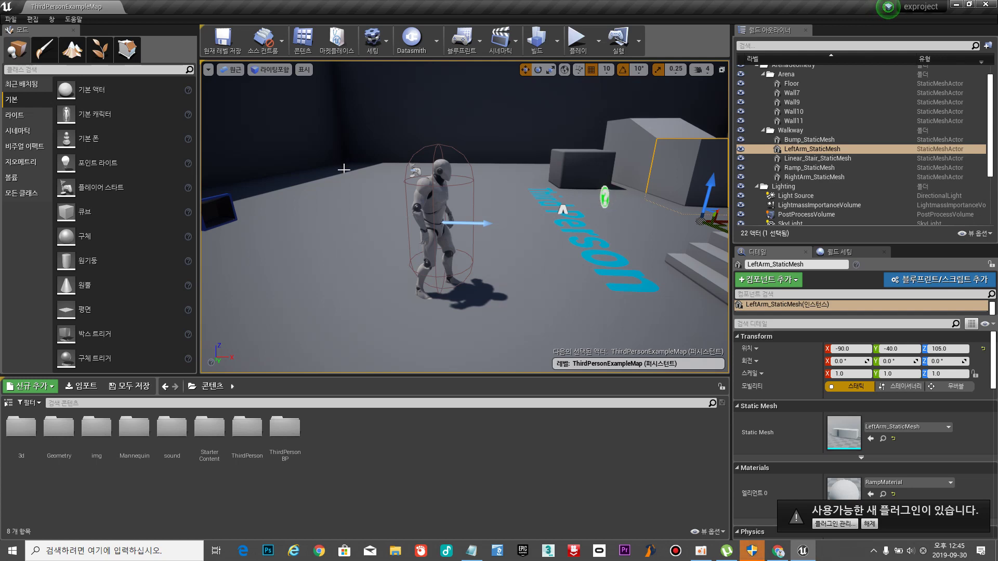
{"action": "right_click_drag", "start_coordinate": [464, 217], "coordinate": [415, 230]}
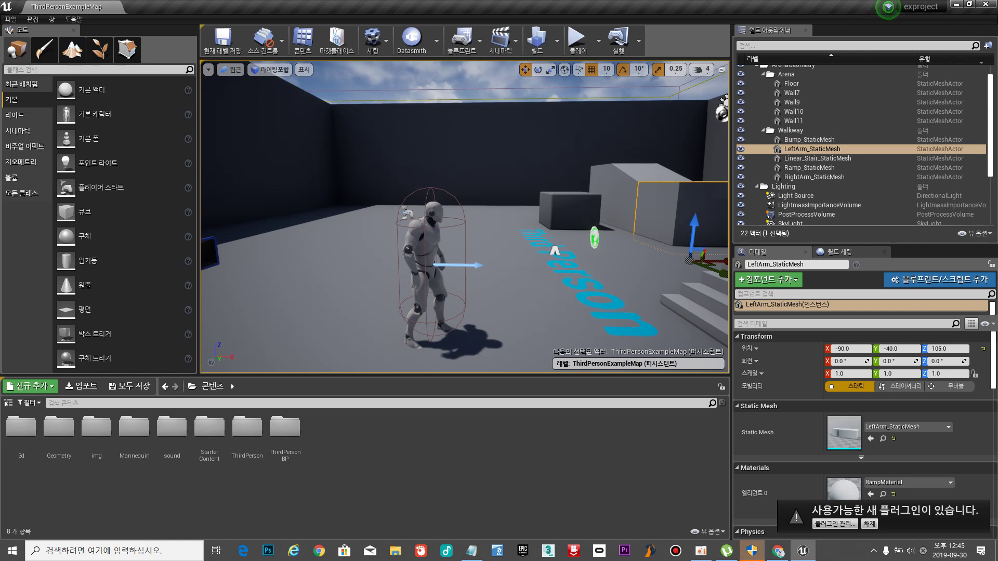
{"action": "right_click_drag", "start_coordinate": [490, 145], "coordinate": [528, 148]}
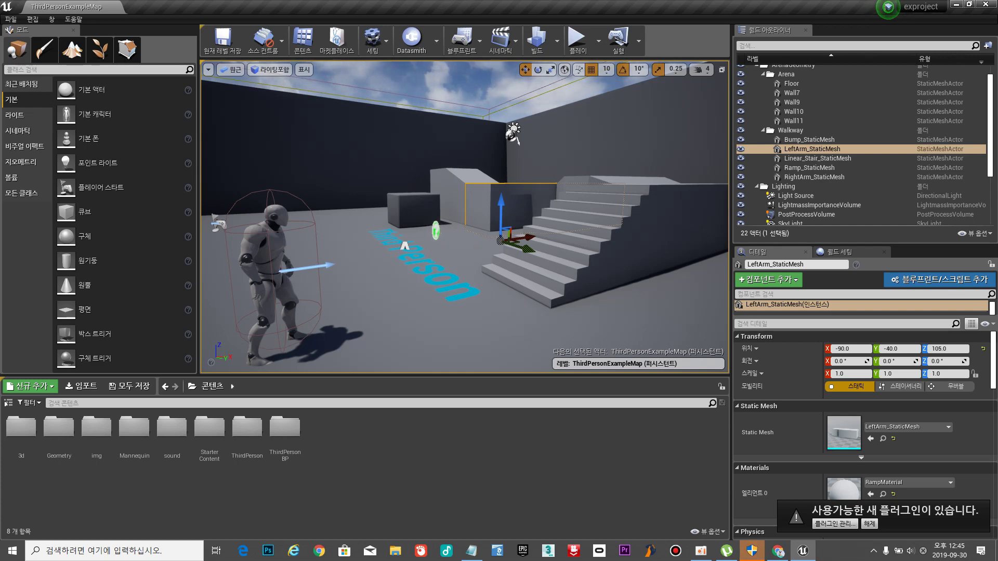
{"action": "right_click_drag", "start_coordinate": [527, 147], "coordinate": [529, 147]}
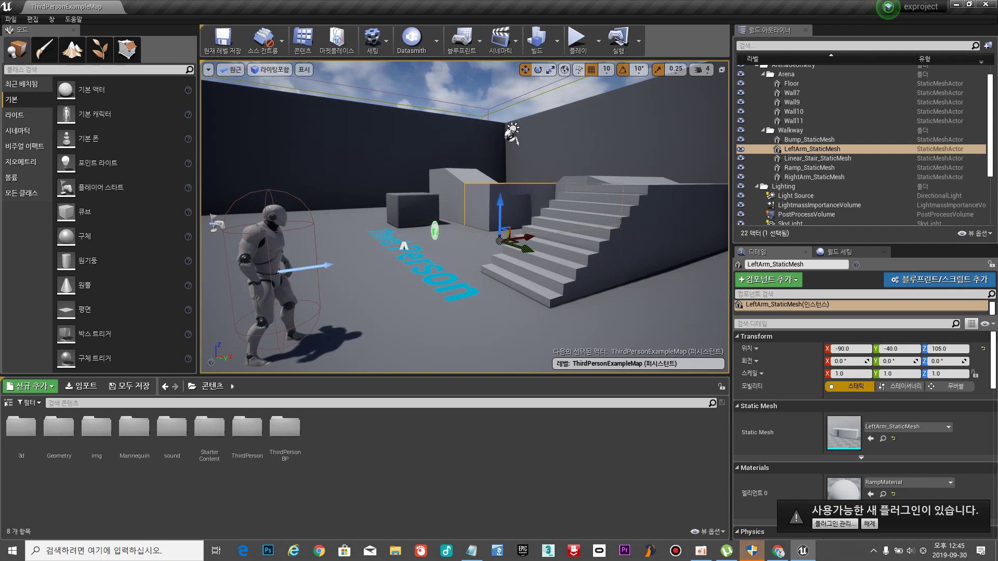
Fly the viewport camera back from the mannequin and look around at the arena's walls, walkway and sky.
{"action": "key", "text": "w"}
{"action": "right_click_drag", "start_coordinate": [529, 147], "coordinate": [484, 150]}
{"action": "key", "text": "a"}
{"action": "key", "text": "s"}
{"action": "key", "text": "a"}
{"action": "key", "text": "d"}
{"action": "right_click_drag", "start_coordinate": [475, 248], "coordinate": [395, 248]}
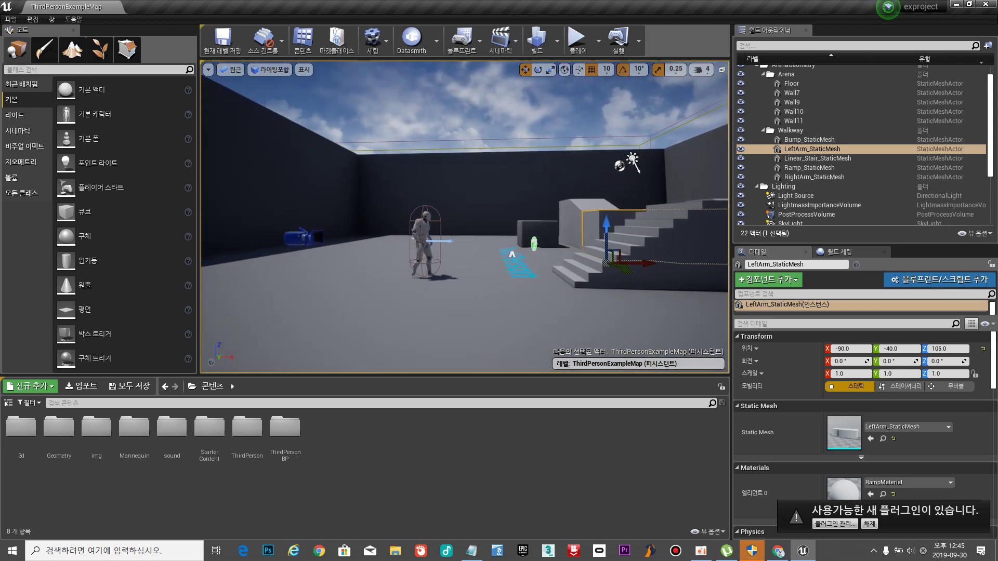
{"action": "right_click_drag", "start_coordinate": [475, 248], "coordinate": [536, 249]}
{"action": "left_click_drag", "start_coordinate": [536, 249], "coordinate": [484, 253]}
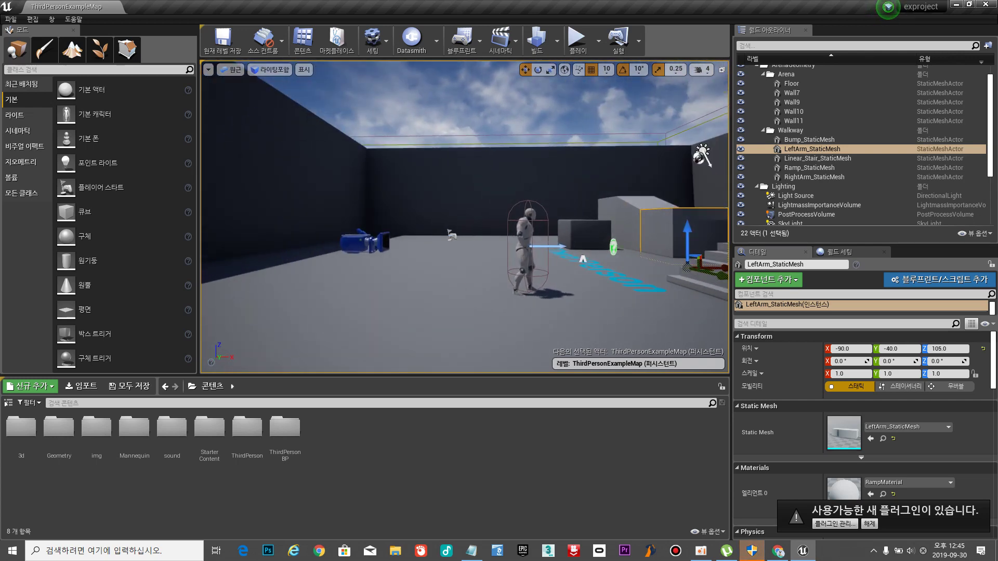
{"action": "right_click_drag", "start_coordinate": [397, 336], "coordinate": [424, 348]}
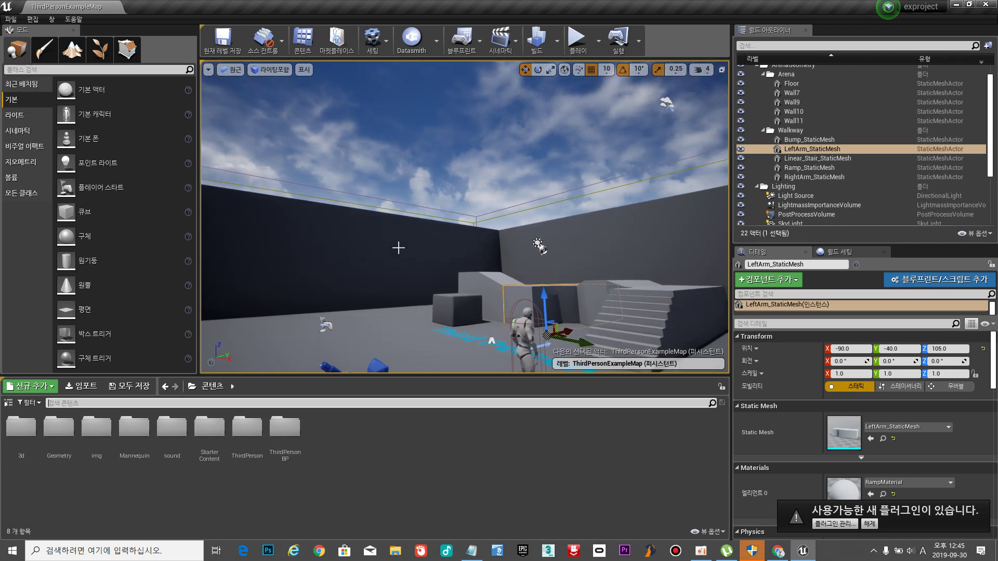
Fly the viewport camera forward to view the grey block and the walkway up close.
{"action": "right_click_drag", "start_coordinate": [399, 247], "coordinate": [446, 274]}
{"action": "key", "text": "w"}
{"action": "key", "text": "s"}
{"action": "key", "text": "w"}
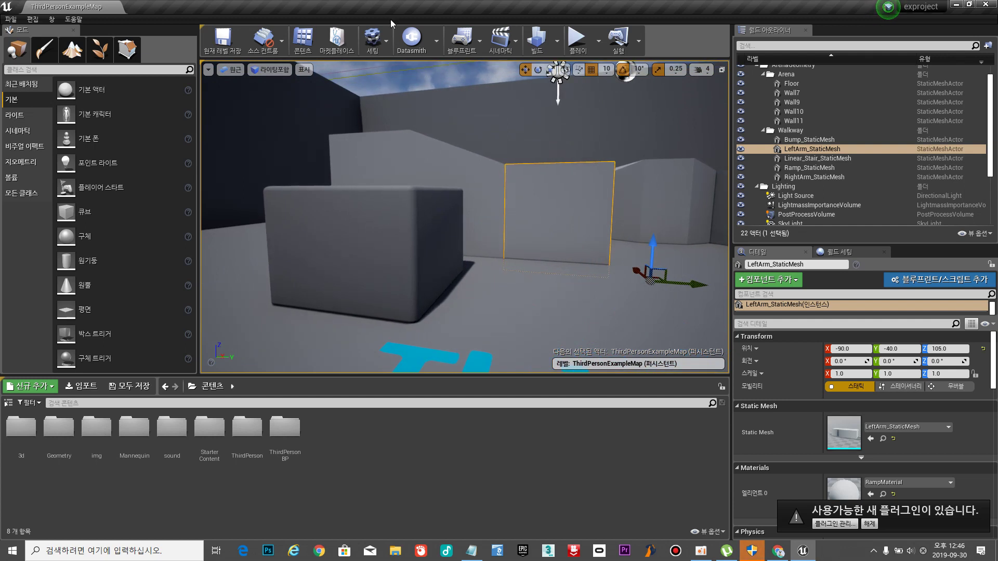
Open the viewport camera speed setting and try flying the camera forward and back near the grey block.
{"action": "left_click", "coordinate": [705, 72]}
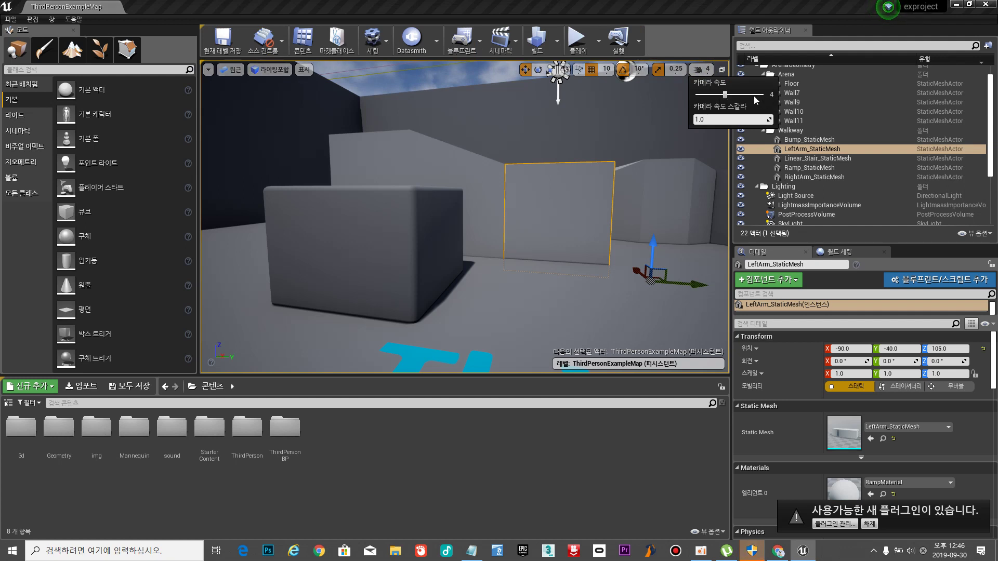
{"action": "mouse_move", "coordinate": [499, 192]}
{"action": "right_mouse_down"}
{"action": "mouse_move", "coordinate": [463, 214]}
{"action": "mouse_move", "coordinate": [536, 206]}
{"action": "mouse_move", "coordinate": [494, 200]}
{"action": "mouse_move", "coordinate": [549, 194]}
{"action": "mouse_move", "coordinate": [501, 200]}
{"action": "right_mouse_up"}
{"action": "key", "text": "w"}
{"action": "key", "text": "s"}
Set the viewport camera speed to 6 and try flying the camera backward and forward through the arena.
{"action": "left_click", "coordinate": [702, 61]}
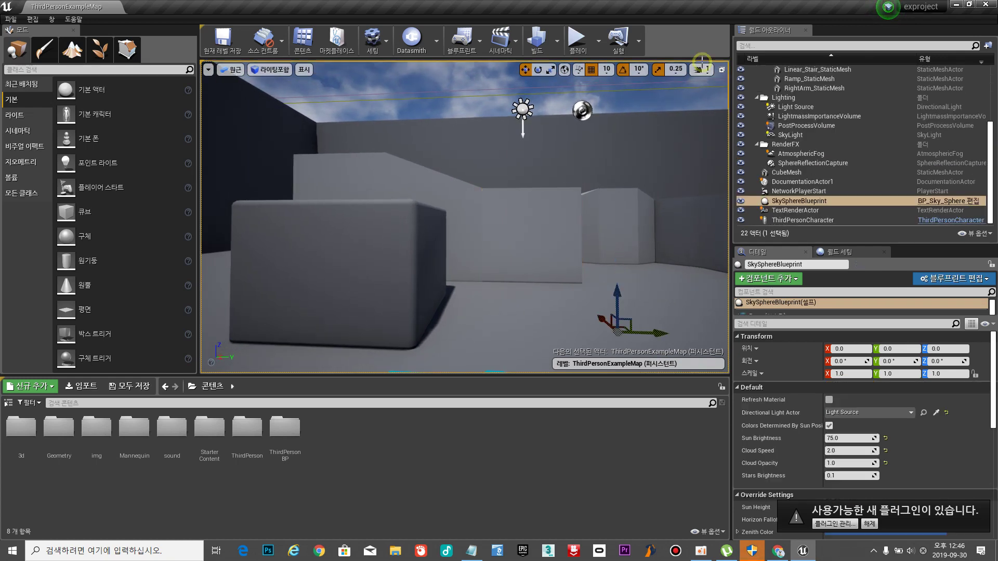
{"action": "left_click", "coordinate": [703, 69]}
{"action": "left_click", "coordinate": [744, 95]}
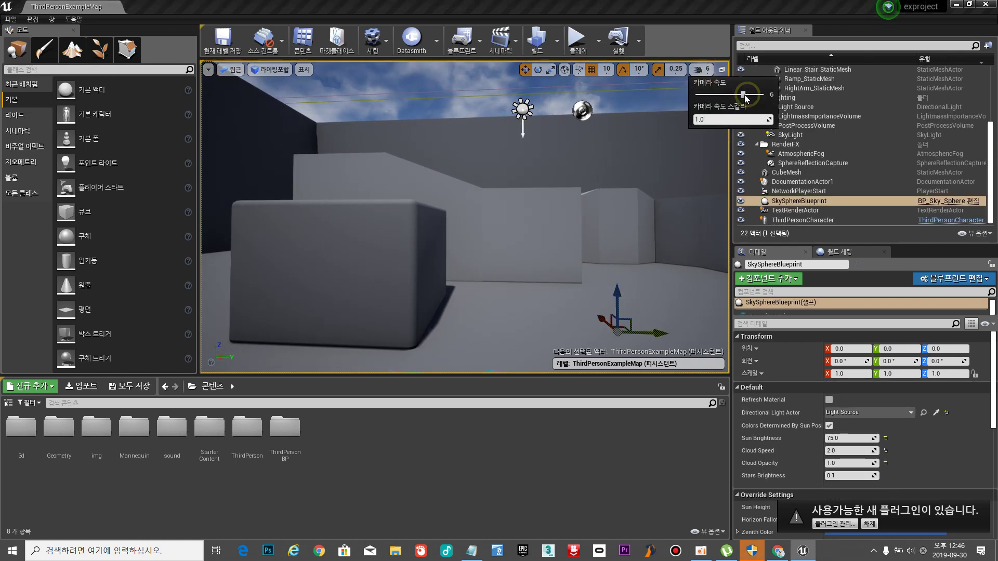
{"action": "key", "text": "s"}
{"action": "key", "text": "w"}
{"action": "key", "text": "s"}
{"action": "key", "text": "s"}
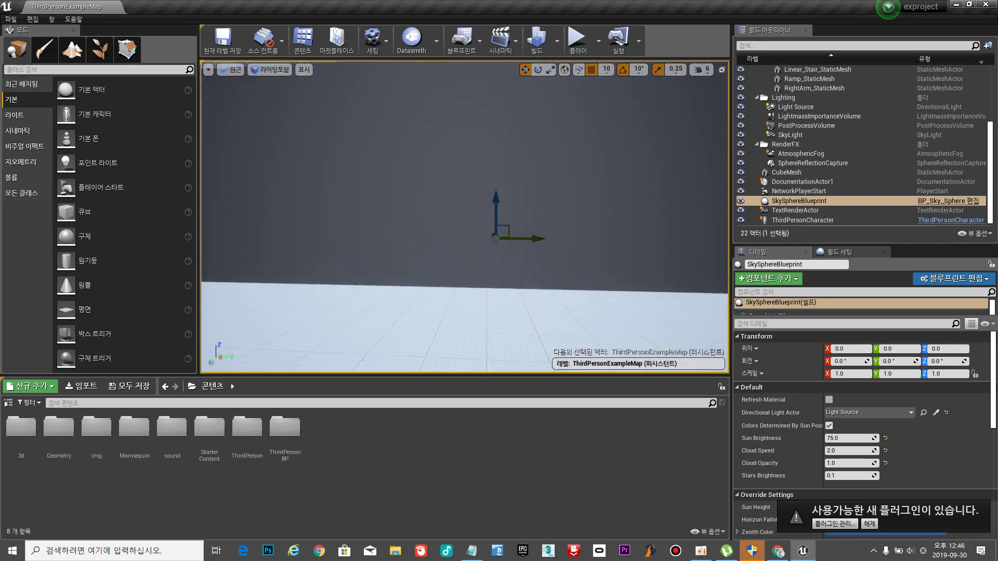
Fly the viewport camera above and outside the arena and back in to examine the whole level from several angles.
{"action": "right_click_drag", "start_coordinate": [465, 217], "coordinate": [465, 265]}
{"action": "key", "text": "s"}
{"action": "key", "text": "w"}
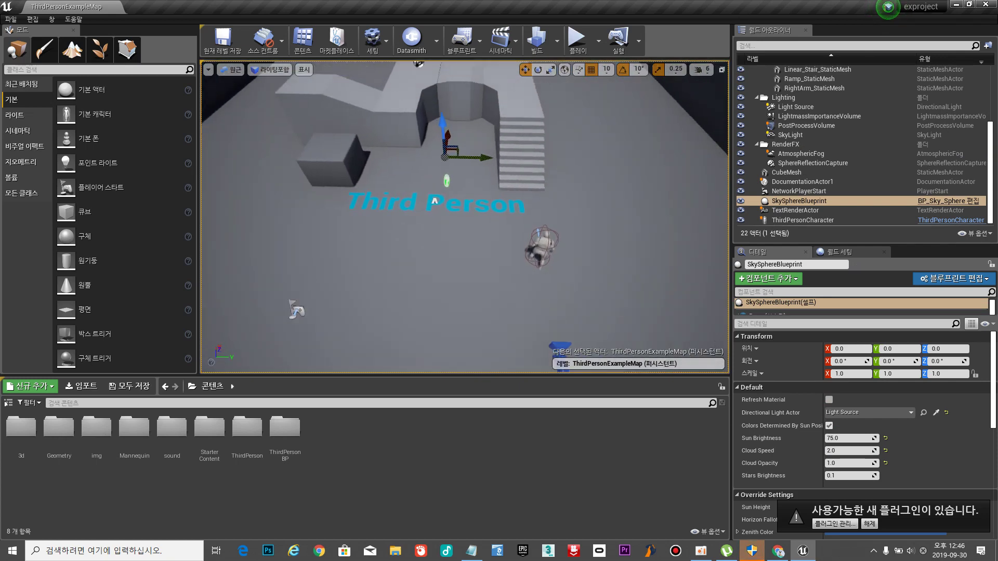
{"action": "right_click_drag", "start_coordinate": [465, 217], "coordinate": [465, 182]}
{"action": "key", "text": "s"}
{"action": "key", "text": "w"}
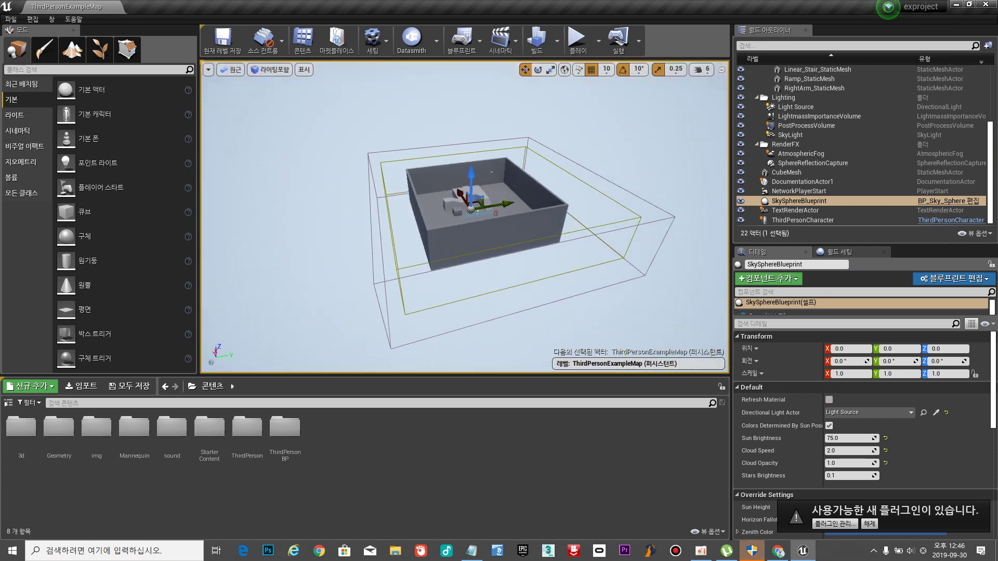
{"action": "right_click_drag", "start_coordinate": [465, 217], "coordinate": [442, 177]}
{"action": "key", "text": "w"}
{"action": "key", "text": "s"}
{"action": "key", "text": "d"}
{"action": "right_click_drag", "start_coordinate": [378, 194], "coordinate": [307, 194]}
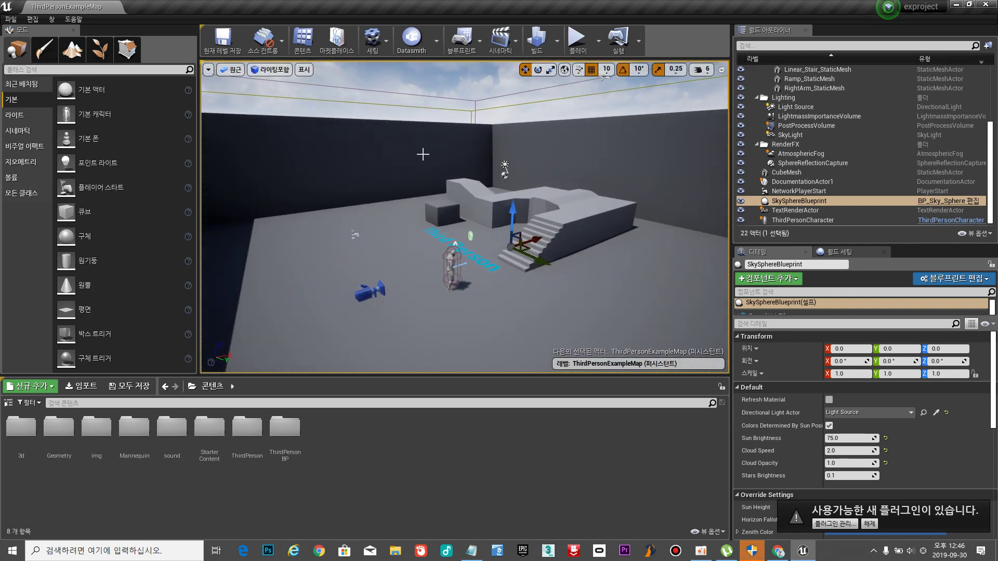
Set the viewport camera speed to 4 and fly the camera down toward the mannequin and the staircase.
{"action": "left_click", "coordinate": [702, 69]}
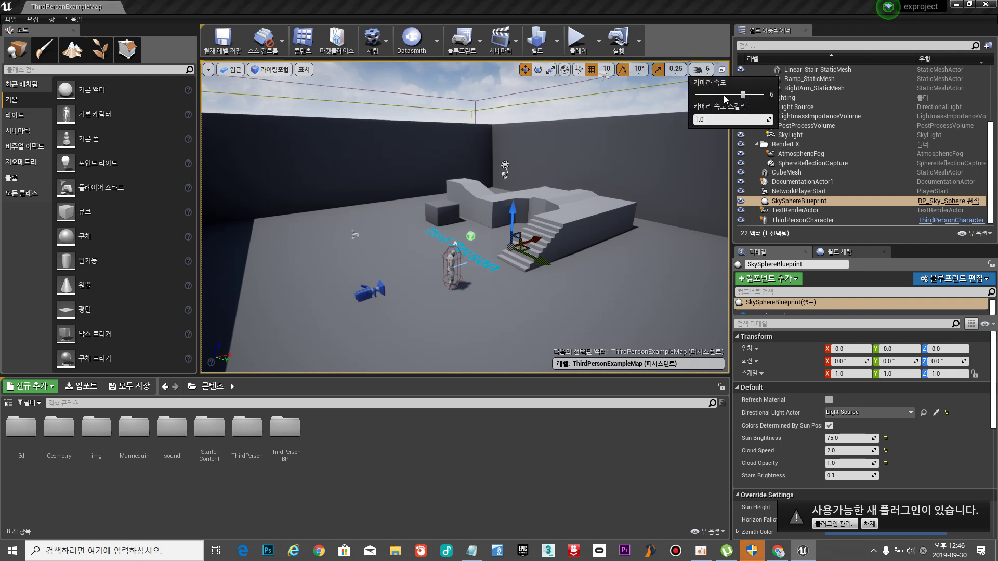
{"action": "left_click_drag", "start_coordinate": [717, 95], "coordinate": [726, 94]}
{"action": "left_click", "coordinate": [740, 5]}
{"action": "right_click_drag", "start_coordinate": [588, 229], "coordinate": [725, 234]}
{"action": "key", "text": "w"}
{"action": "key", "text": "d"}
{"action": "key", "text": "a"}
{"action": "key", "text": "w"}
{"action": "key", "text": "s"}
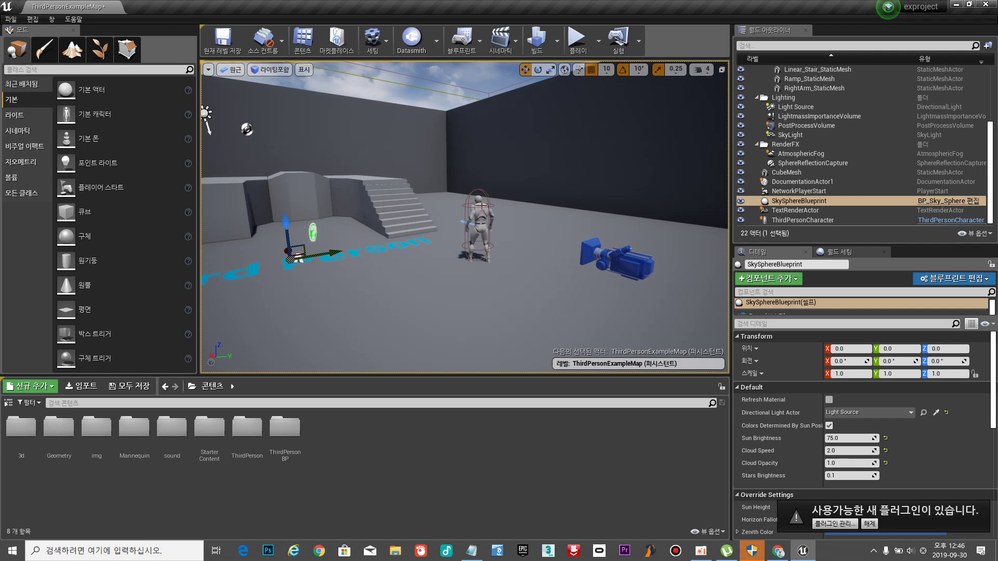
Switch the viewport selection between the mannequin character and the marker on the floor text, ending with the mannequin selected.
{"action": "left_click", "coordinate": [482, 206]}
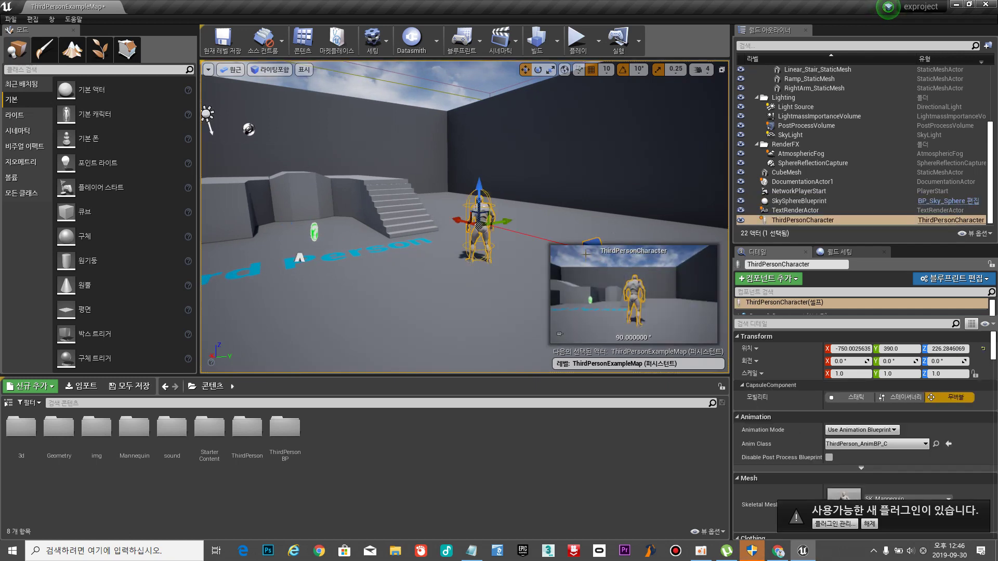
{"action": "left_click", "coordinate": [299, 258]}
{"action": "left_click", "coordinate": [482, 208]}
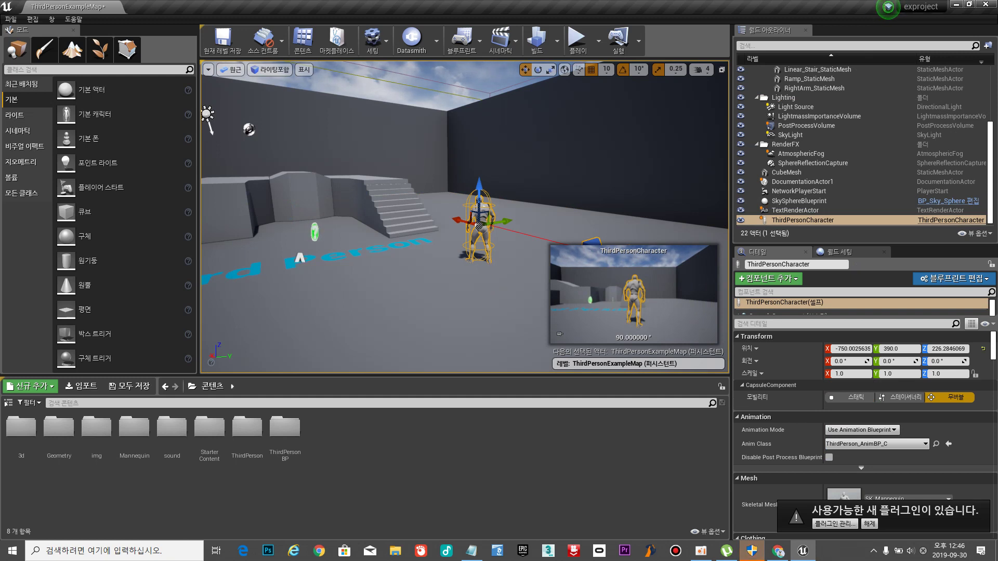
{"action": "left_click", "coordinate": [300, 257]}
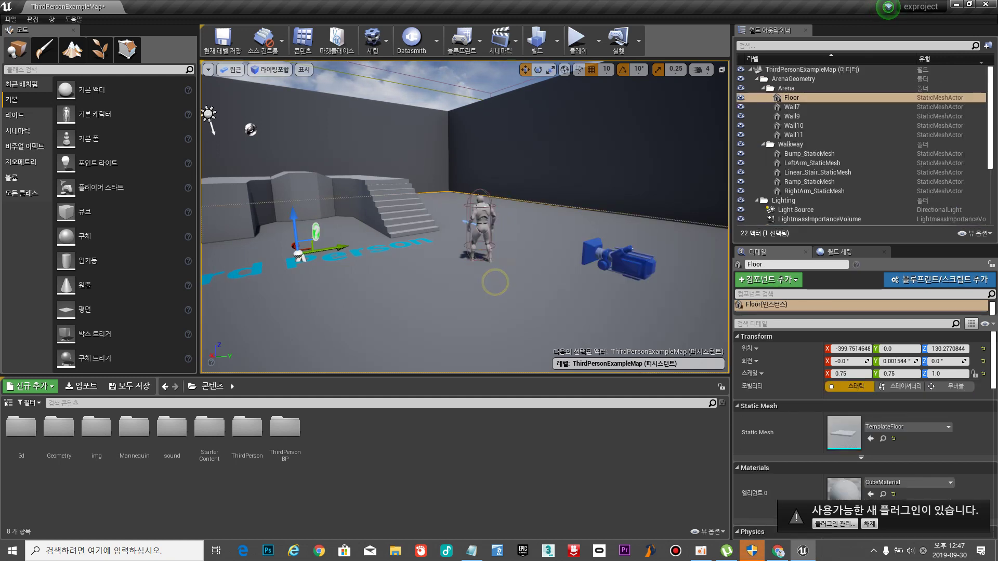
{"action": "left_click", "coordinate": [483, 210]}
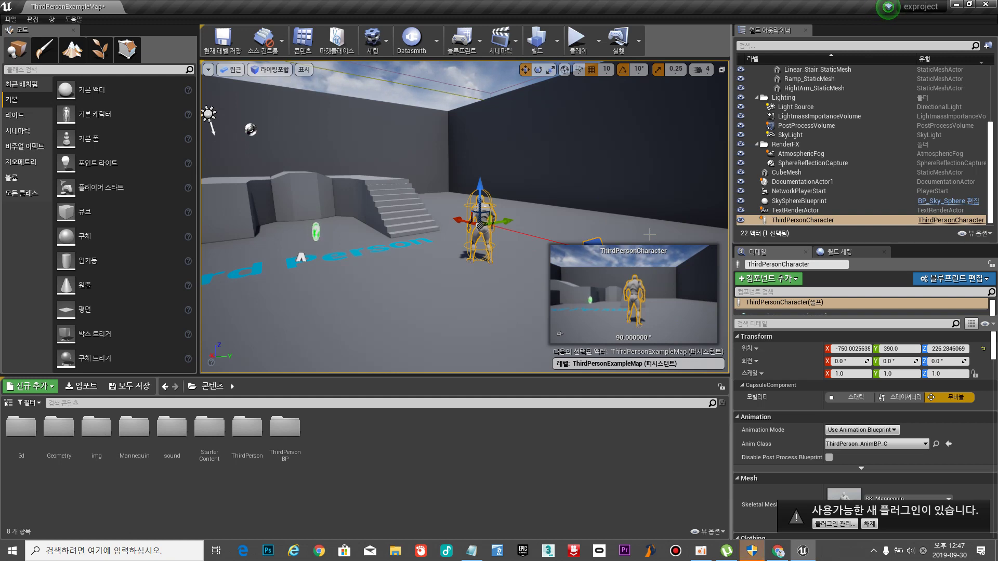
Play the level in the viewport and test running and jumping with the mannequin up the stairs and across the walkway.
{"action": "left_click", "coordinate": [578, 40]}
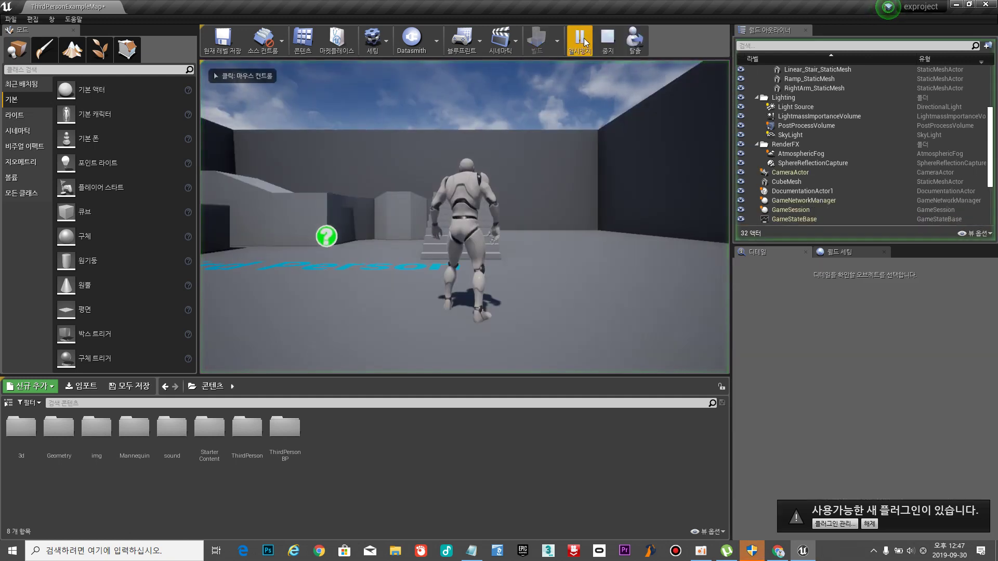
{"action": "left_click", "coordinate": [469, 235]}
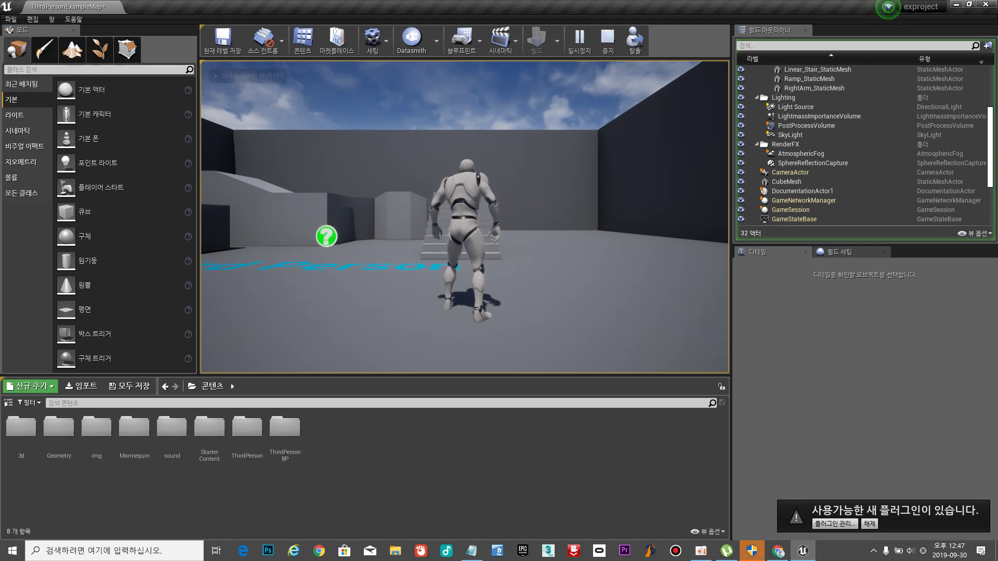
{"action": "key", "text": "w"}
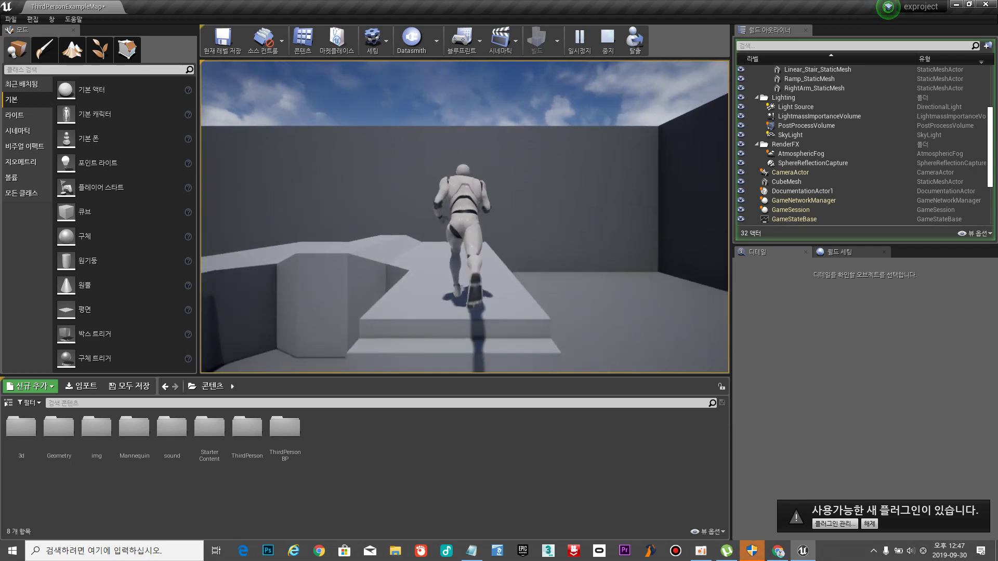
{"action": "key", "text": "space"}
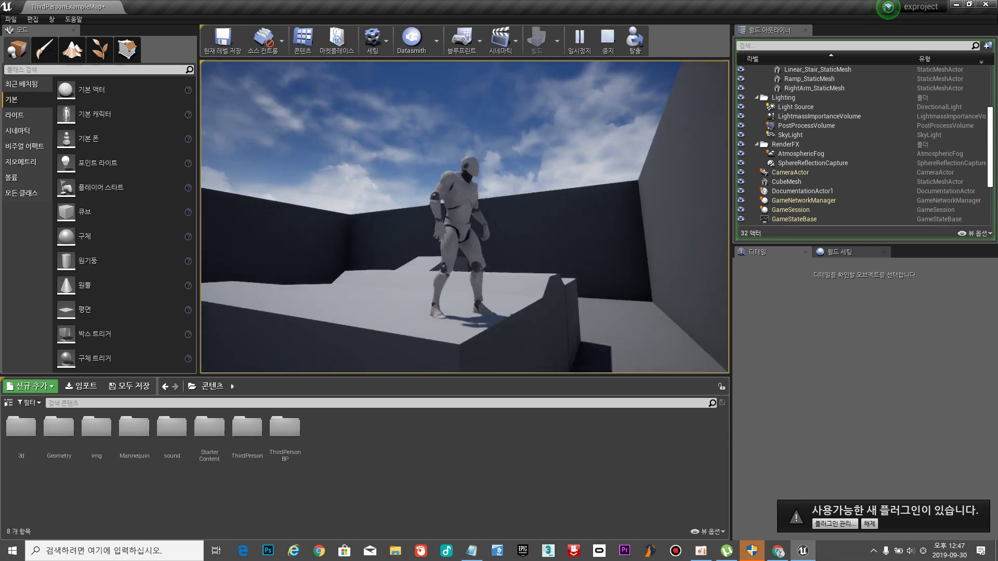
{"action": "key", "text": "w"}
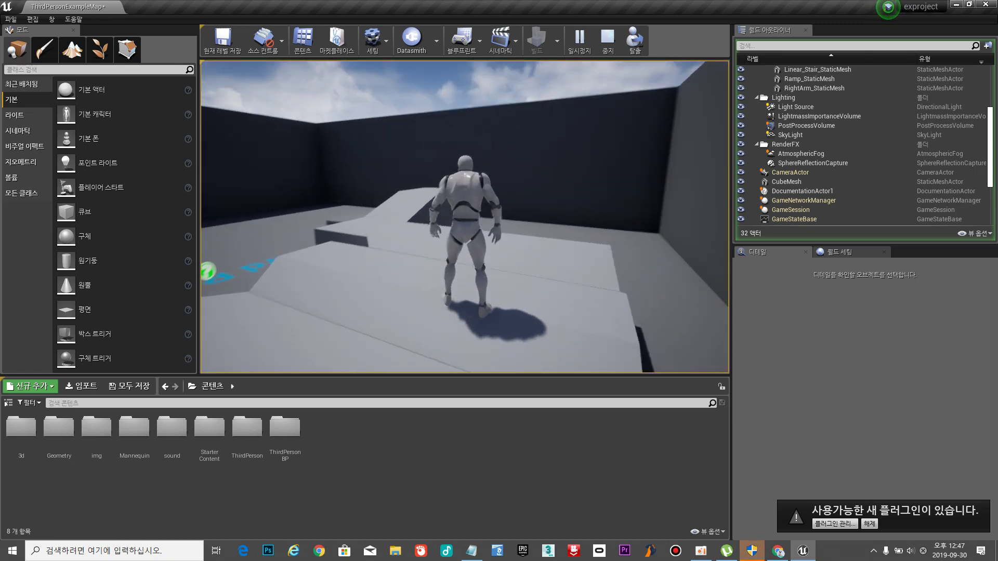
{"action": "key", "text": "s"}
{"action": "key", "text": "w"}
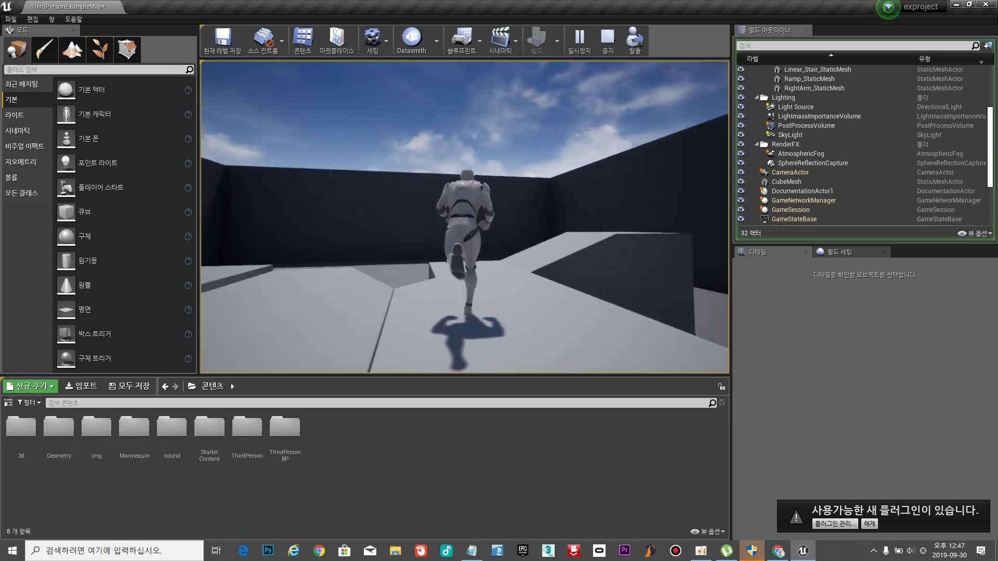
{"action": "key", "text": "w"}
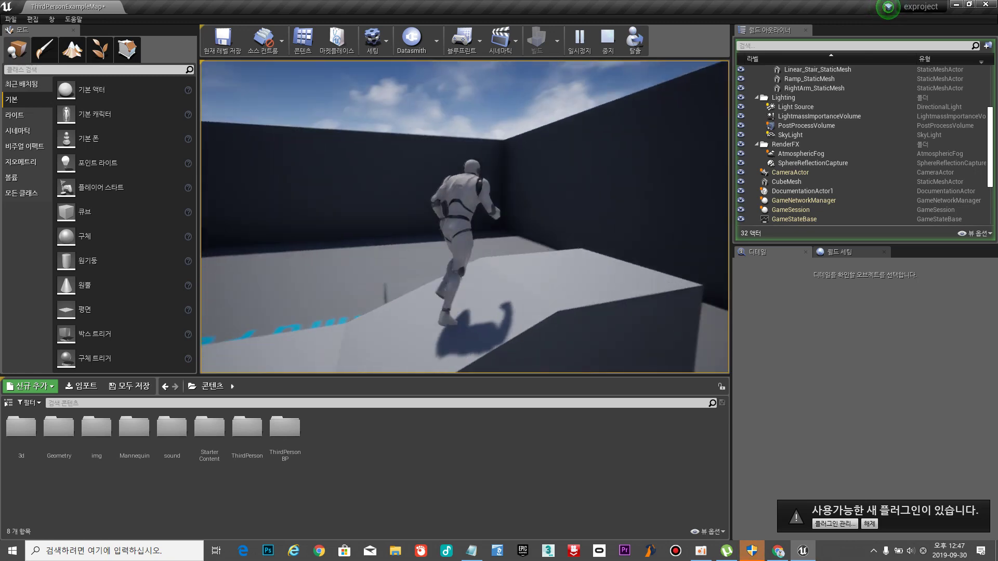
{"action": "key", "text": "w"}
{"action": "key", "text": "space"}
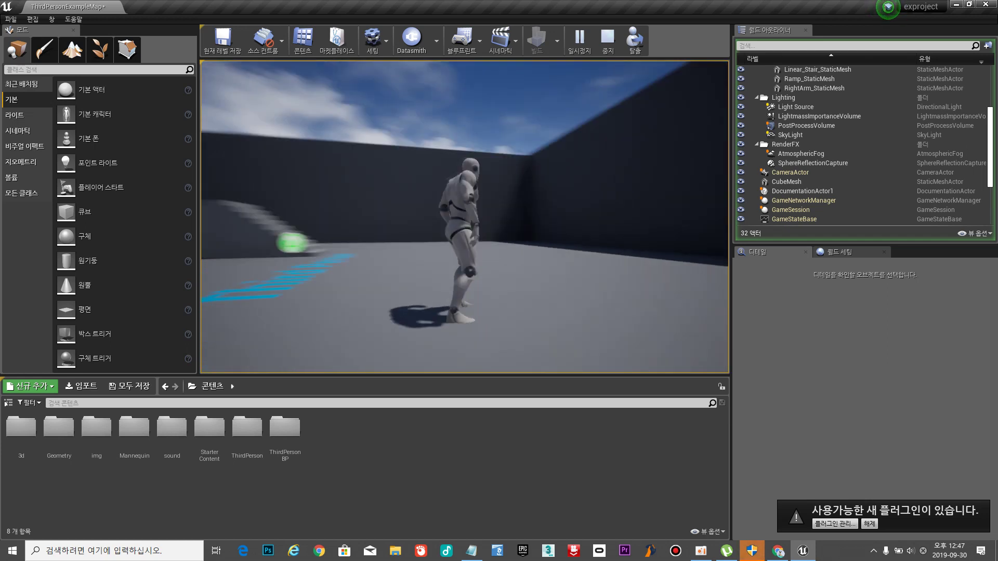
Run the mannequin around the arena and over the walkway again with jumps and a sideways move, and end the play session.
{"action": "key", "text": "w"}
{"action": "key", "text": "space"}
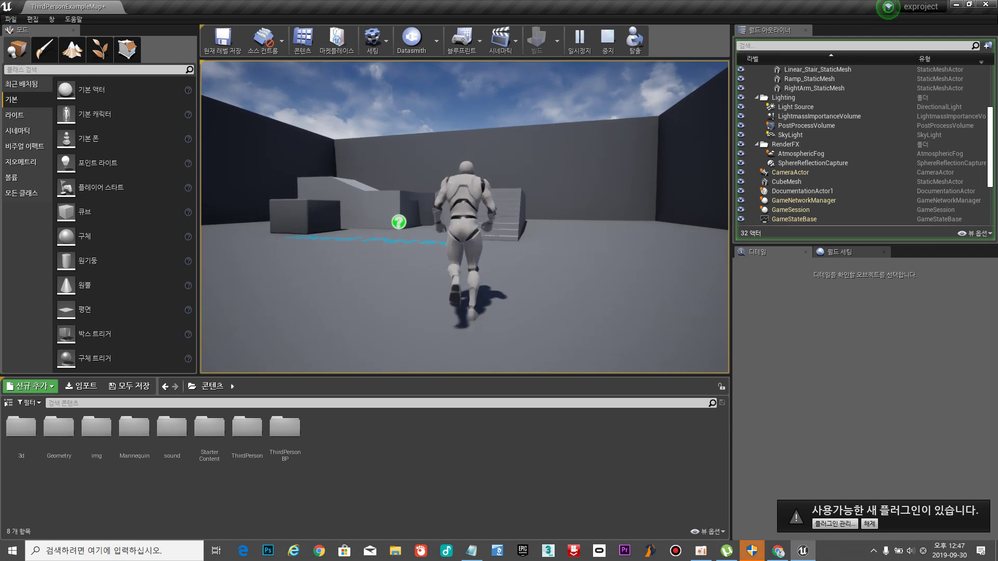
{"action": "key", "text": "w"}
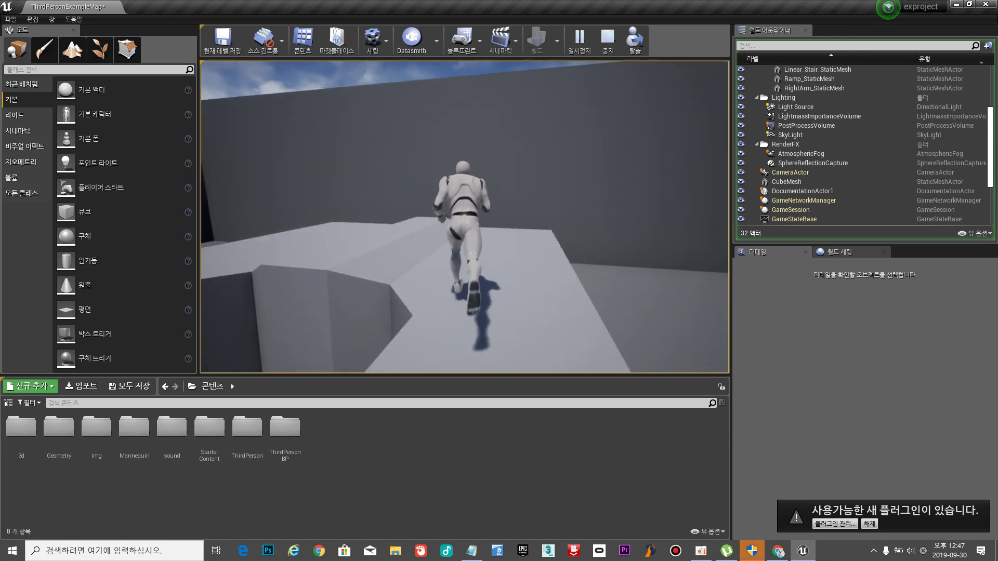
{"action": "key", "text": "w"}
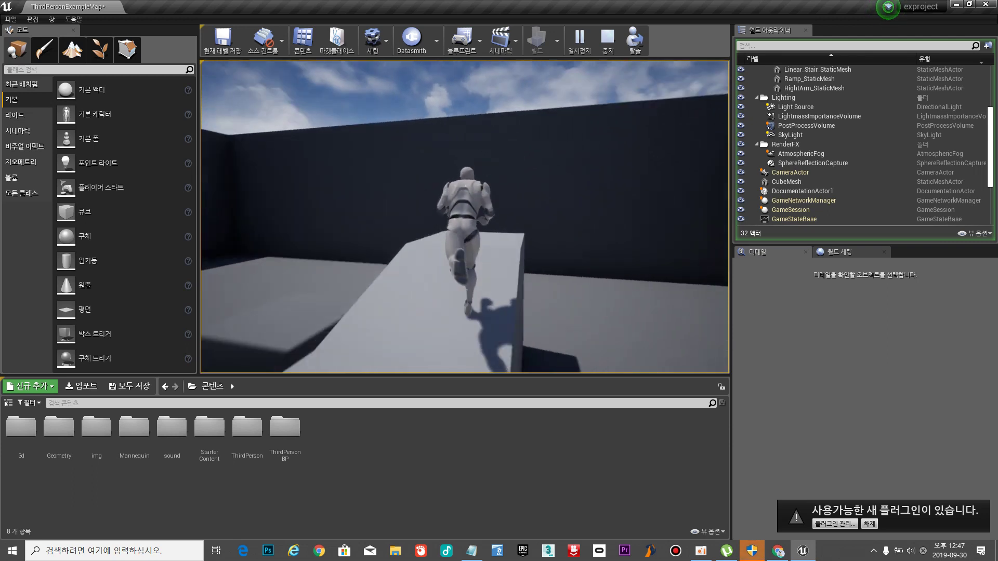
{"action": "key", "text": "w"}
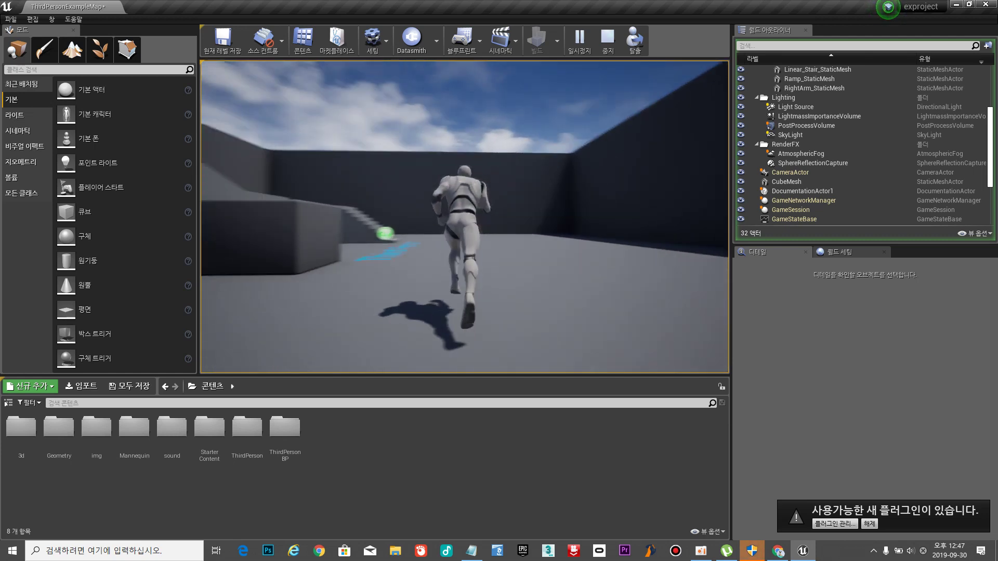
{"action": "key", "text": "w"}
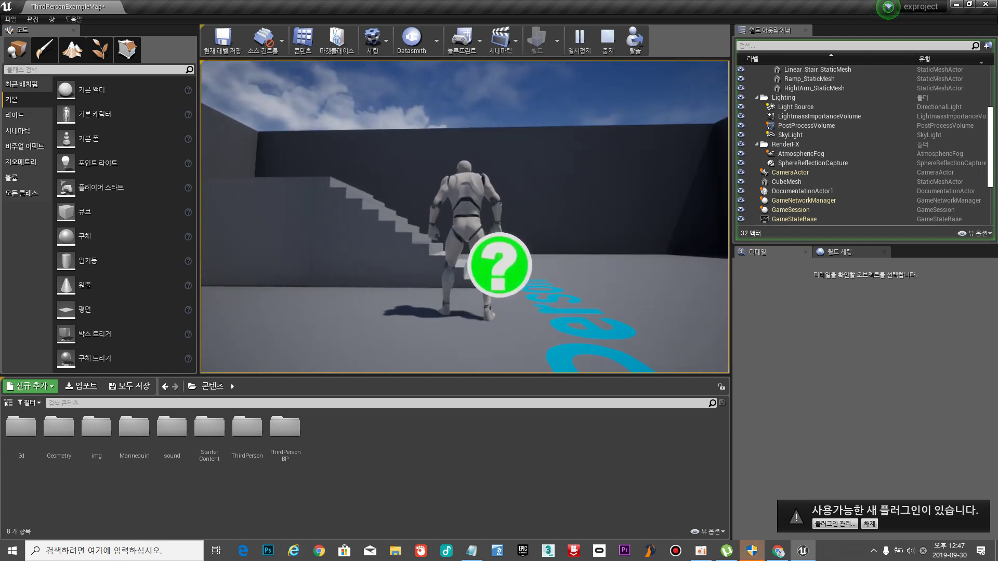
{"action": "key", "text": "space"}
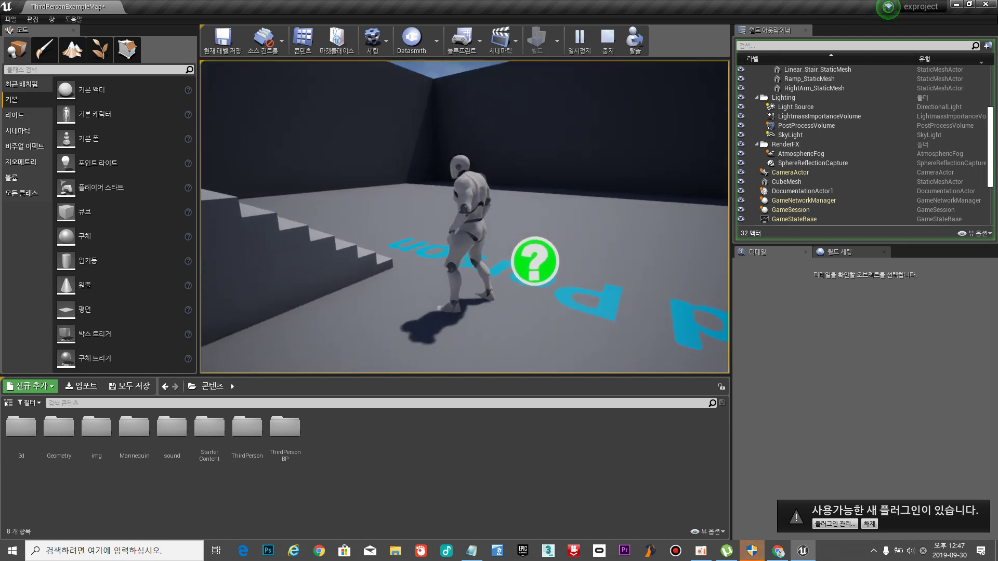
{"action": "key", "text": "d"}
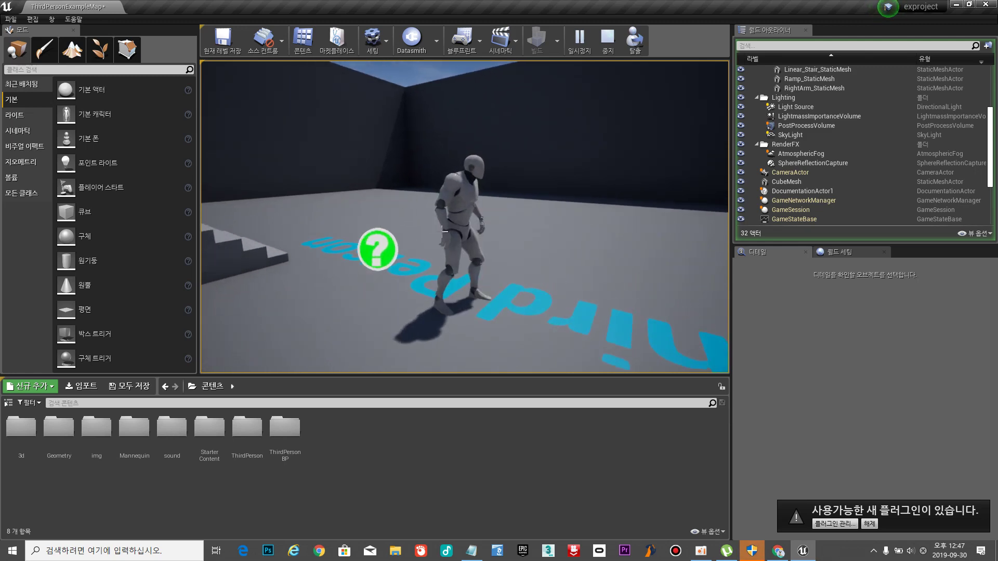
{"action": "key", "text": "Escape"}
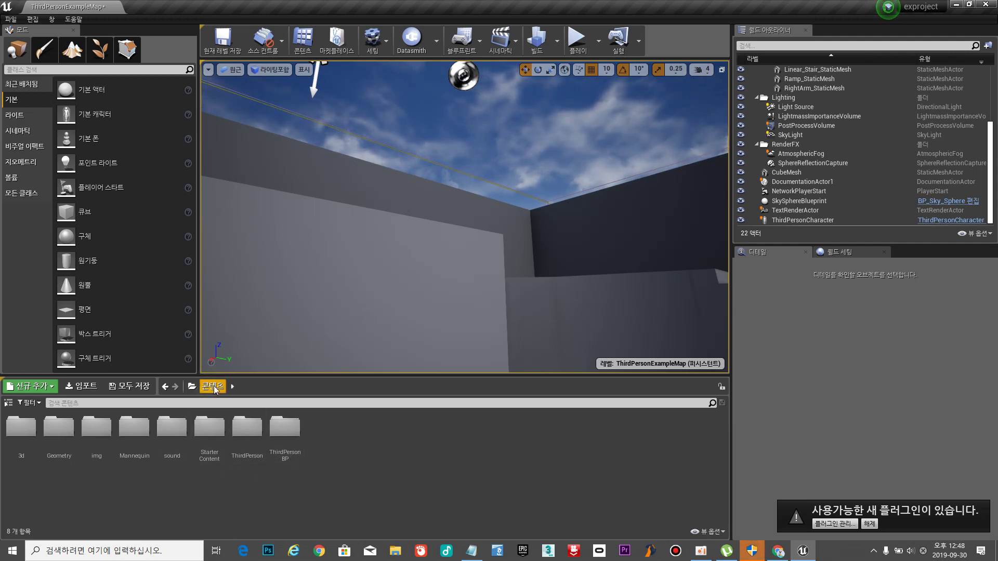
Reopen ThirdPersonExampleMap from the Maps folder inside ThirdPersonBP without saving the level's changes.
{"action": "double_click", "coordinate": [285, 427]}
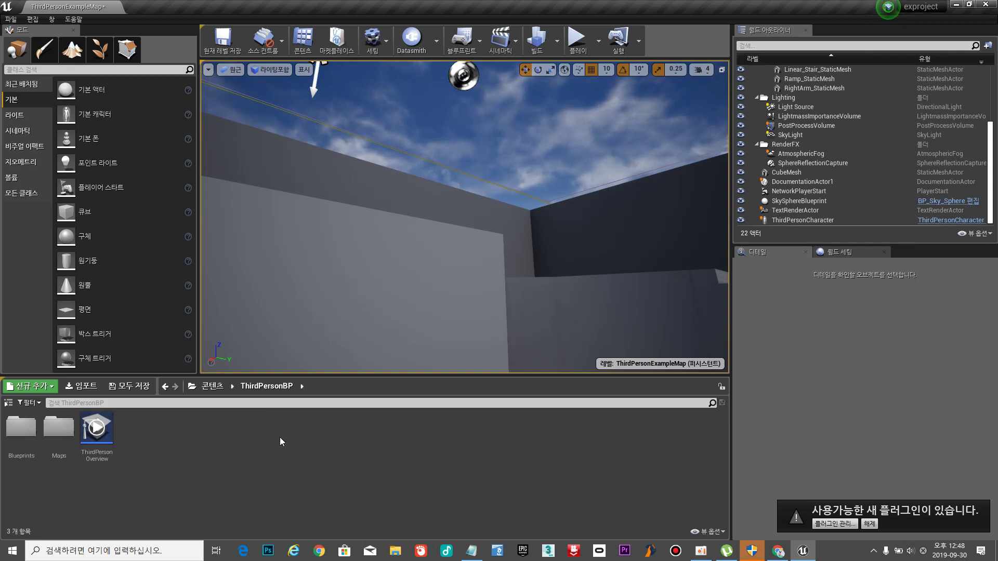
{"action": "left_click", "coordinate": [59, 428]}
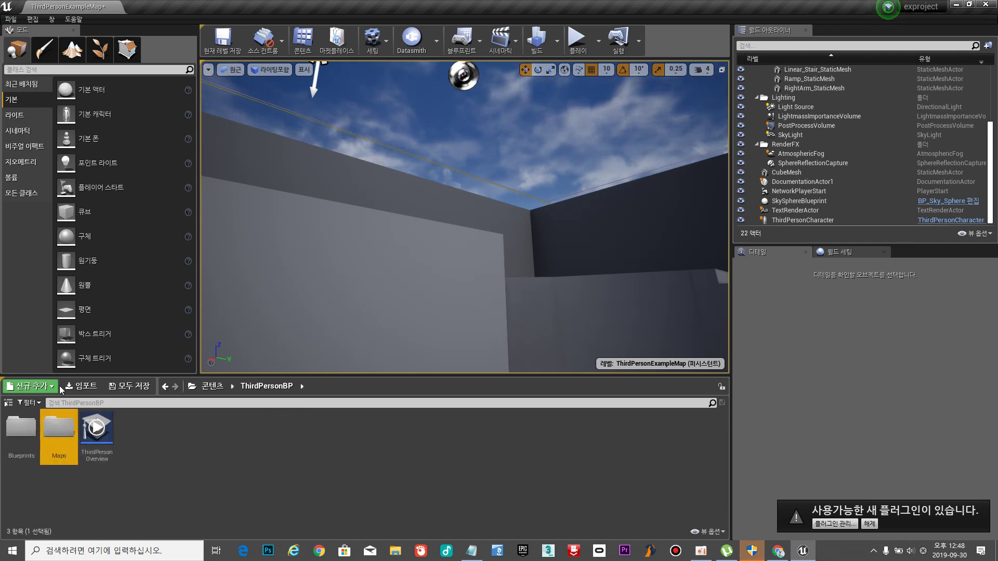
{"action": "double_click", "coordinate": [62, 424]}
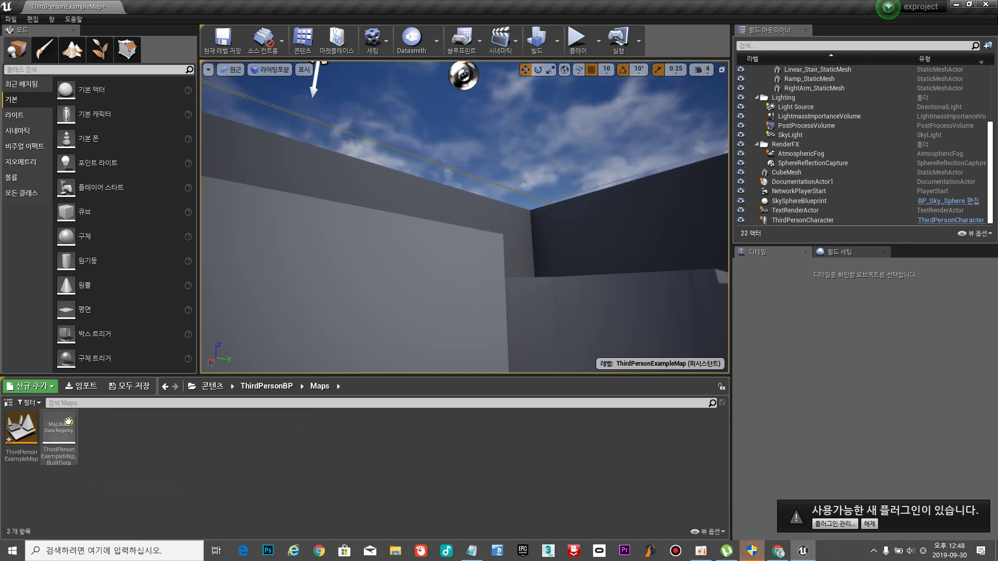
{"action": "double_click", "coordinate": [13, 424]}
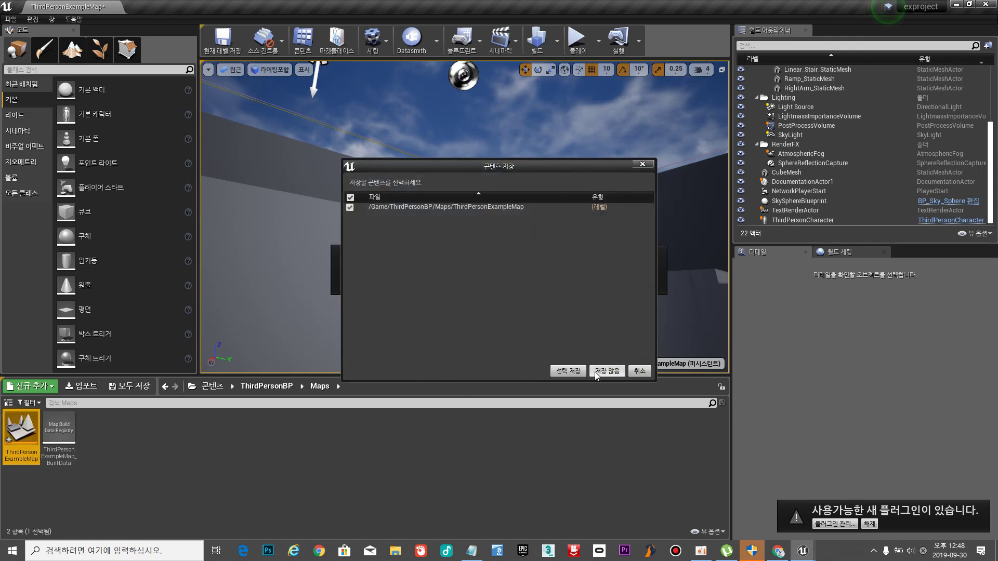
{"action": "left_click", "coordinate": [597, 374]}
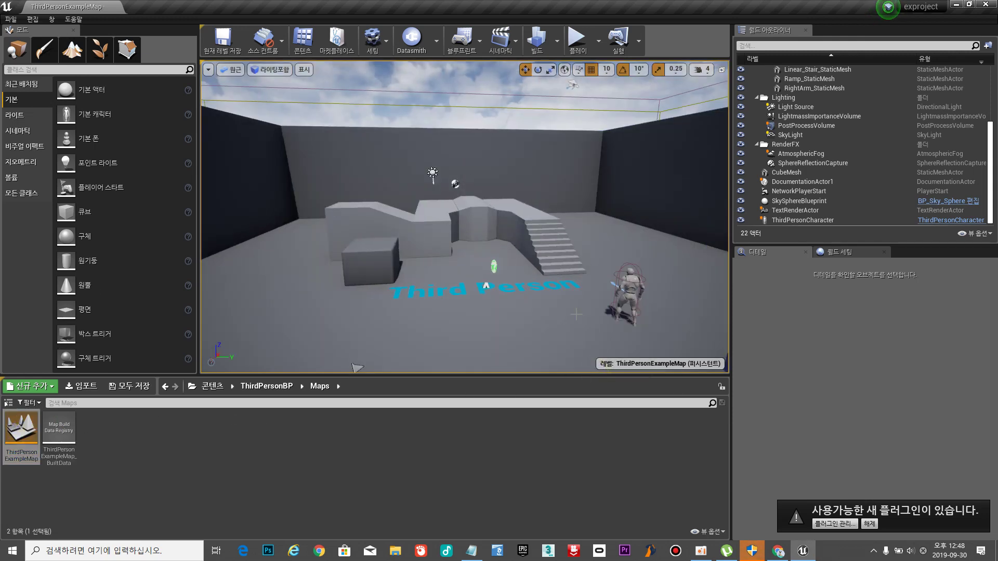
Play the level, run the mannequin forward up the stairs and over the raised walkway, and end the play session.
{"action": "left_click", "coordinate": [577, 39]}
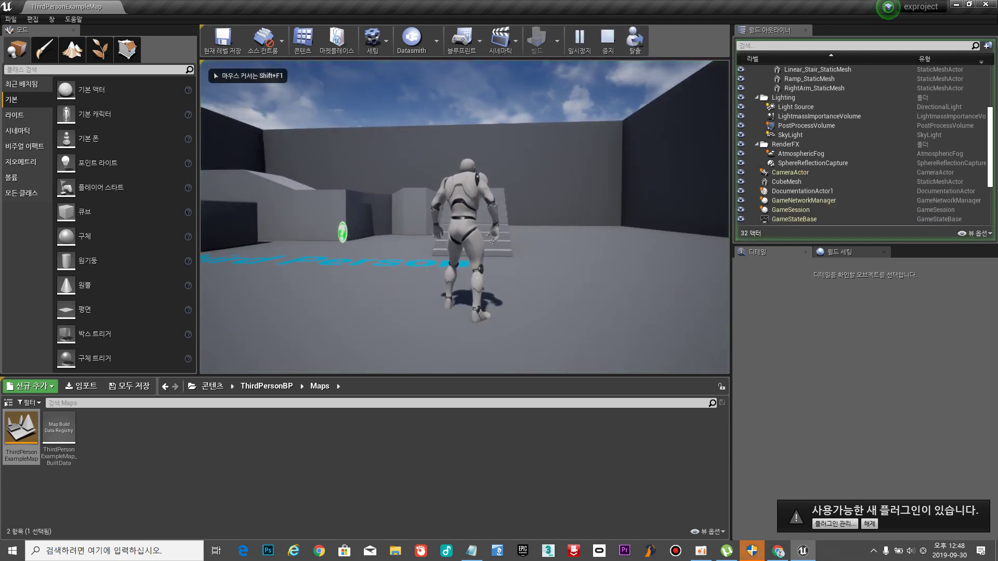
{"action": "key", "text": "w"}
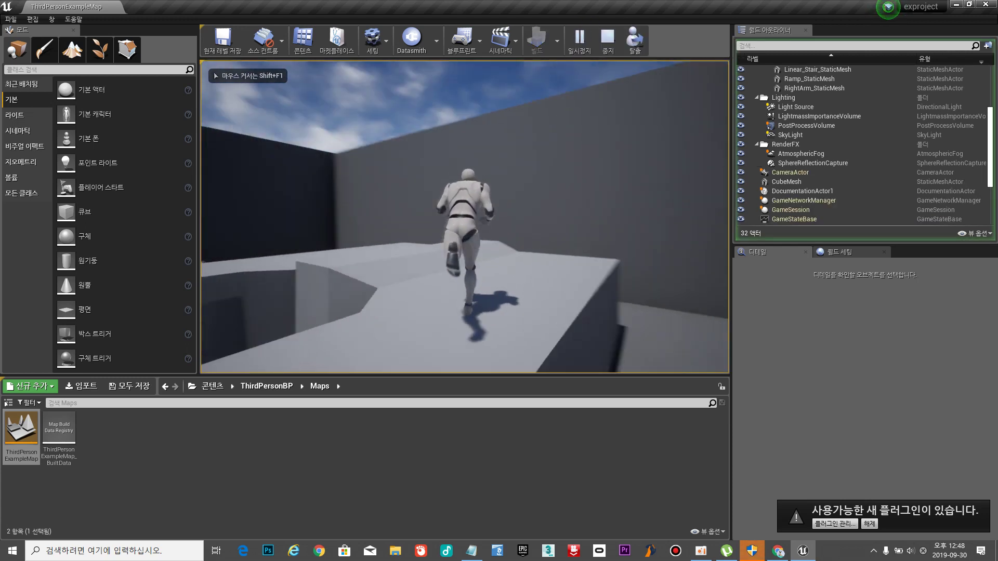
{"action": "key", "text": "w"}
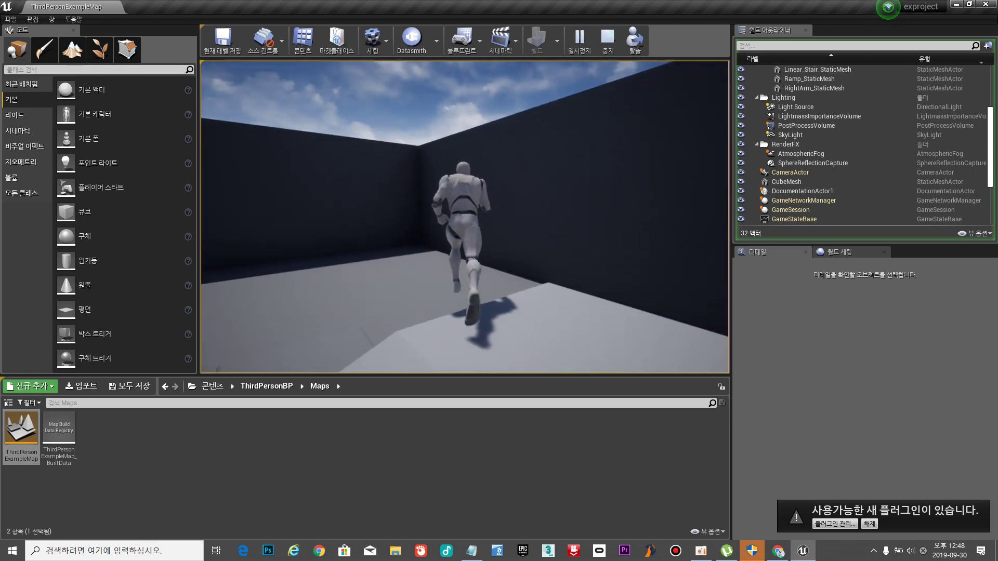
{"action": "key", "text": "w"}
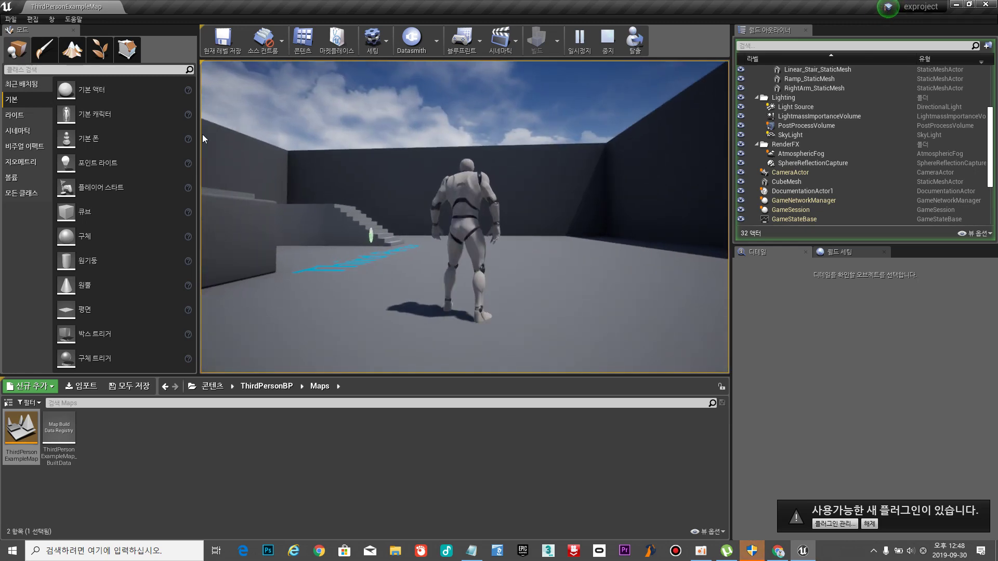
{"action": "key", "text": "Escape"}
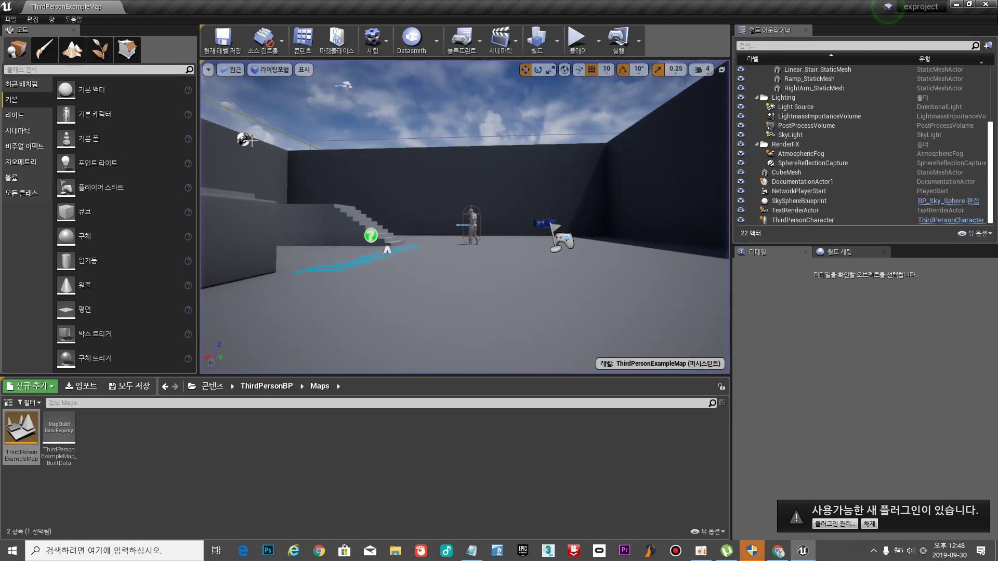
Create a new level from the Default template.
{"action": "left_click", "coordinate": [11, 20]}
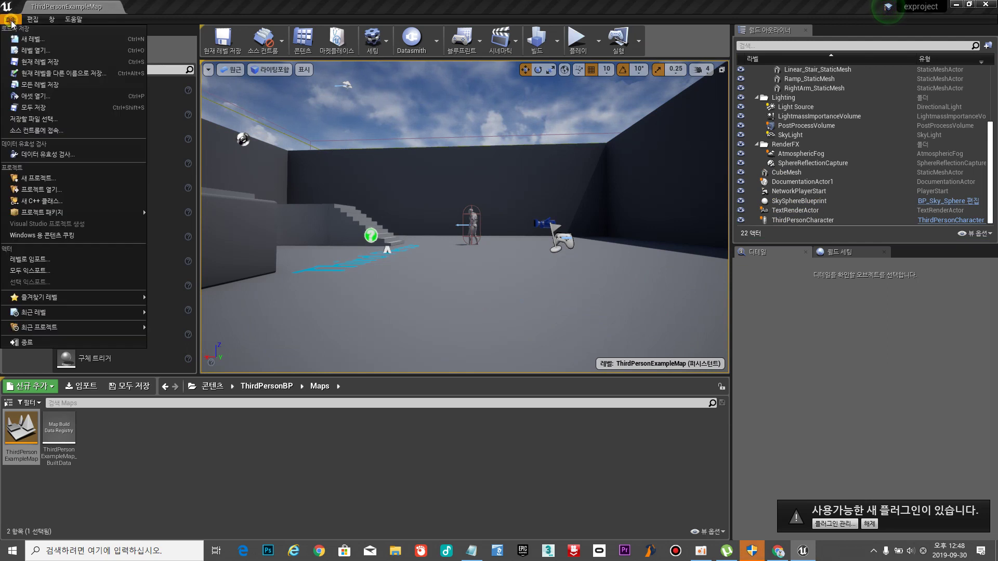
{"action": "left_click", "coordinate": [42, 43]}
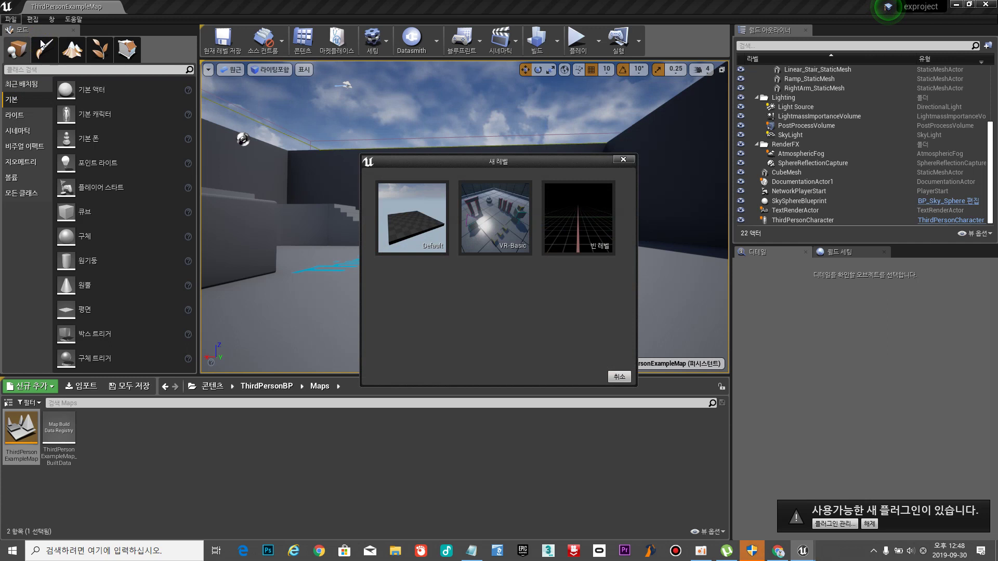
{"action": "left_click", "coordinate": [398, 223]}
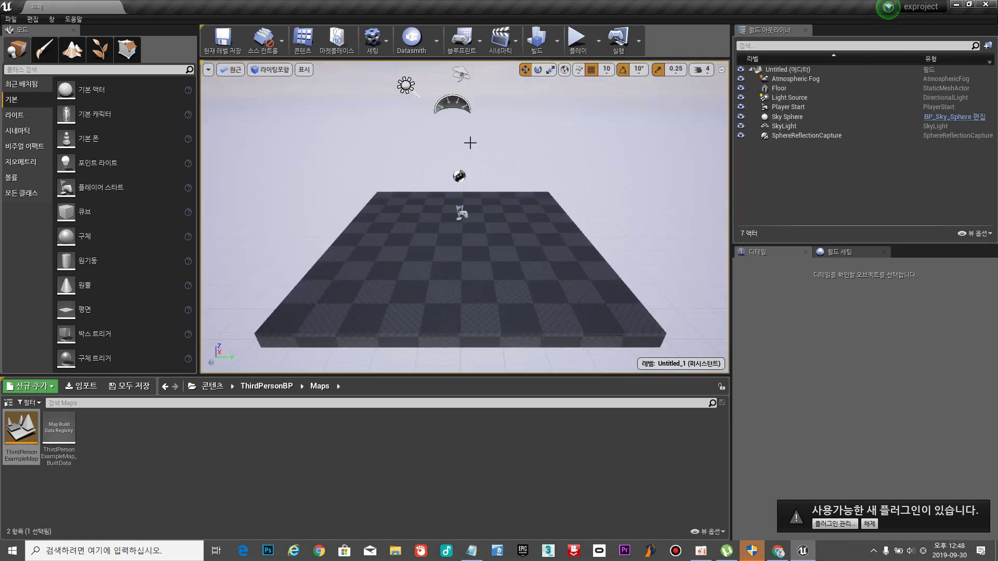
Play-test the new default level by moving the mannequin around the checkered floor, and end the play session.
{"action": "left_click", "coordinate": [575, 39]}
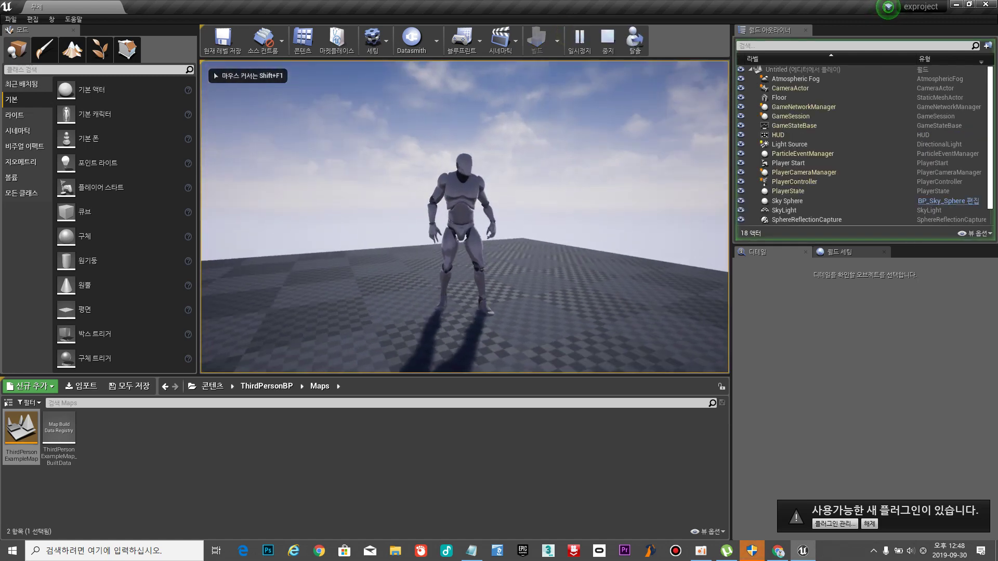
{"action": "key", "text": "w"}
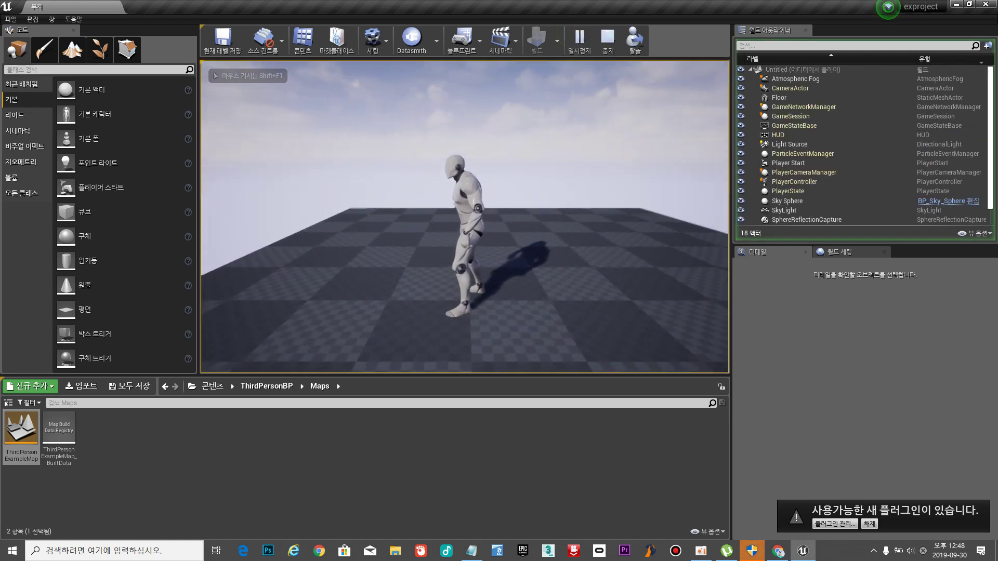
{"action": "key", "text": "d"}
{"action": "key", "text": "w"}
{"action": "key", "text": "s"}
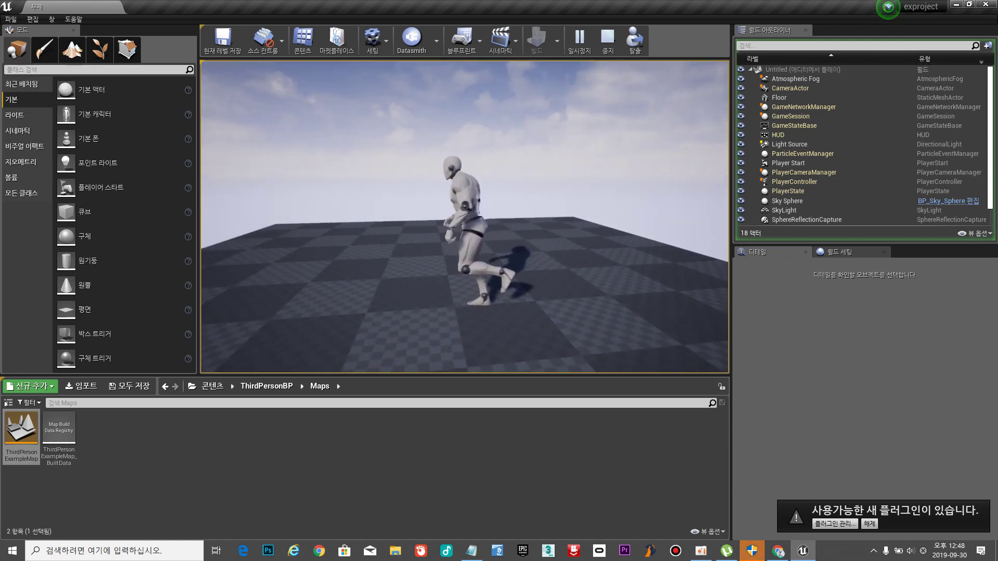
{"action": "key", "text": "Escape"}
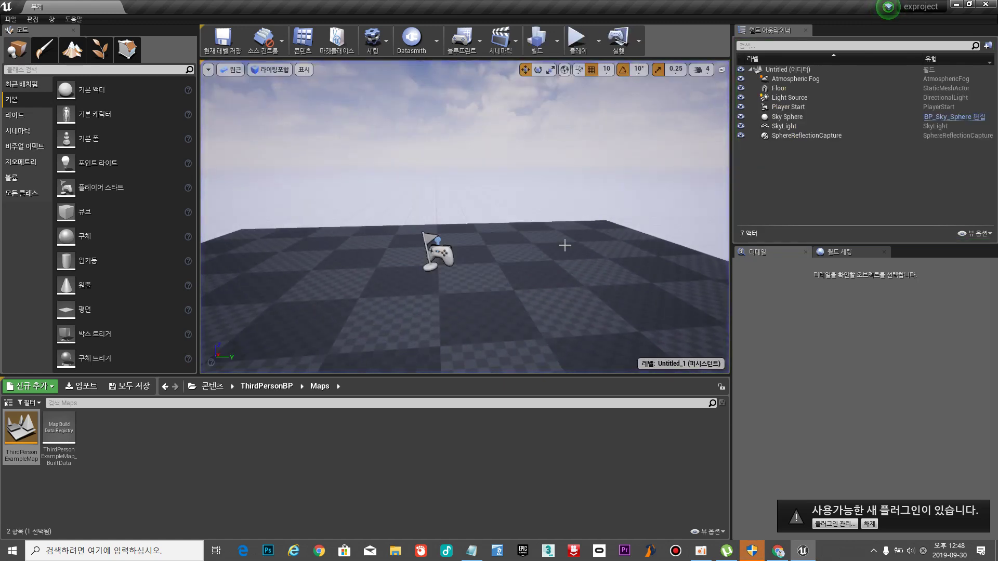
{"action": "right_click_drag", "start_coordinate": [564, 245], "coordinate": [536, 286]}
{"action": "key", "text": "d"}
{"action": "key", "text": "a"}
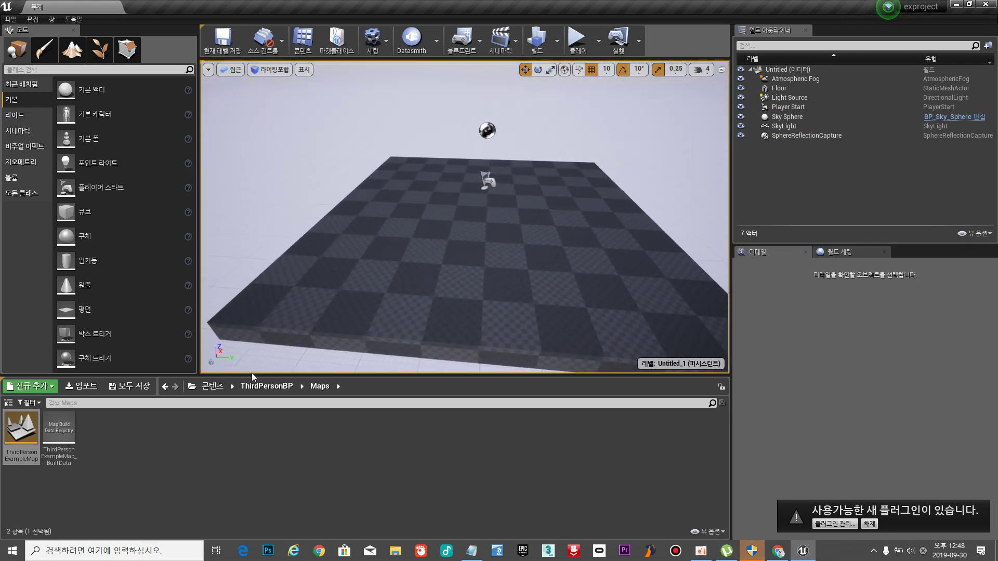
Create a folder named map in the root content folder and open it.
{"action": "left_click", "coordinate": [211, 387]}
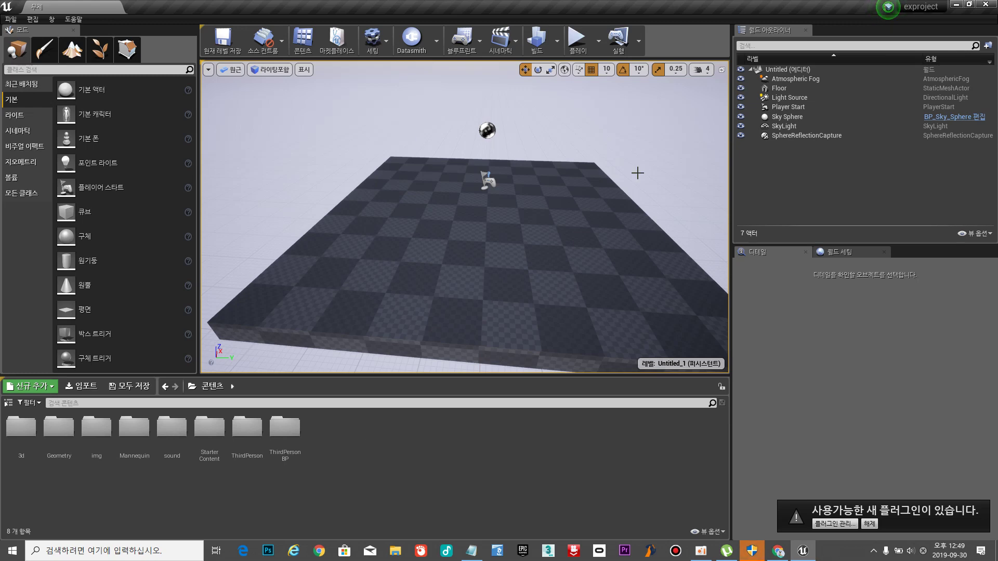
{"action": "right_click", "coordinate": [350, 438]}
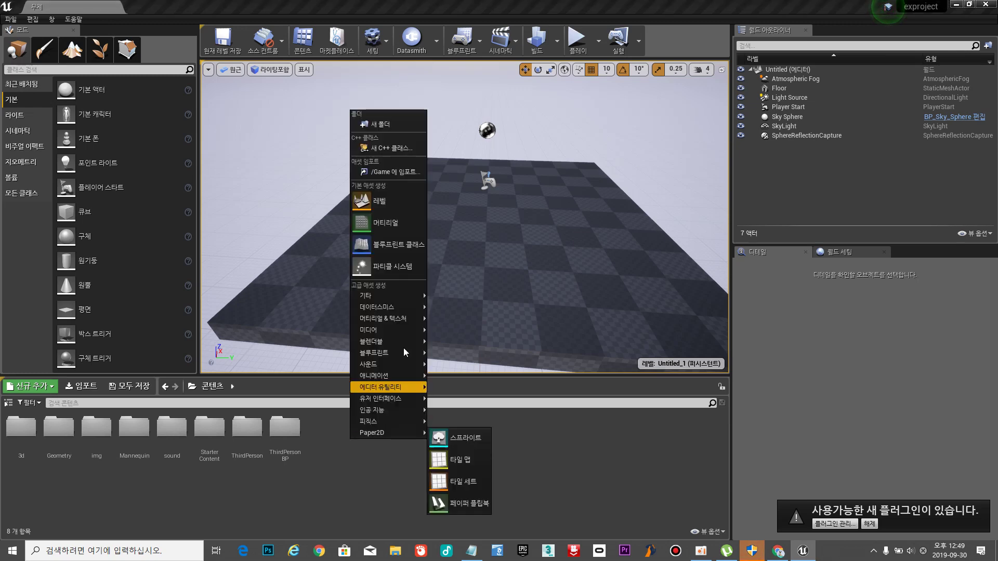
{"action": "left_click", "coordinate": [399, 125]}
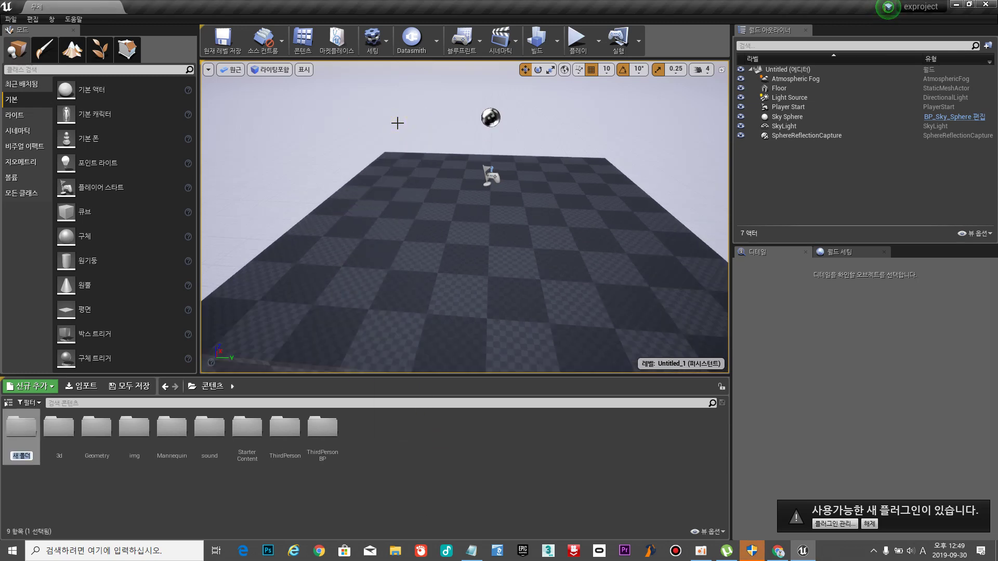
{"action": "key", "text": "Return"}
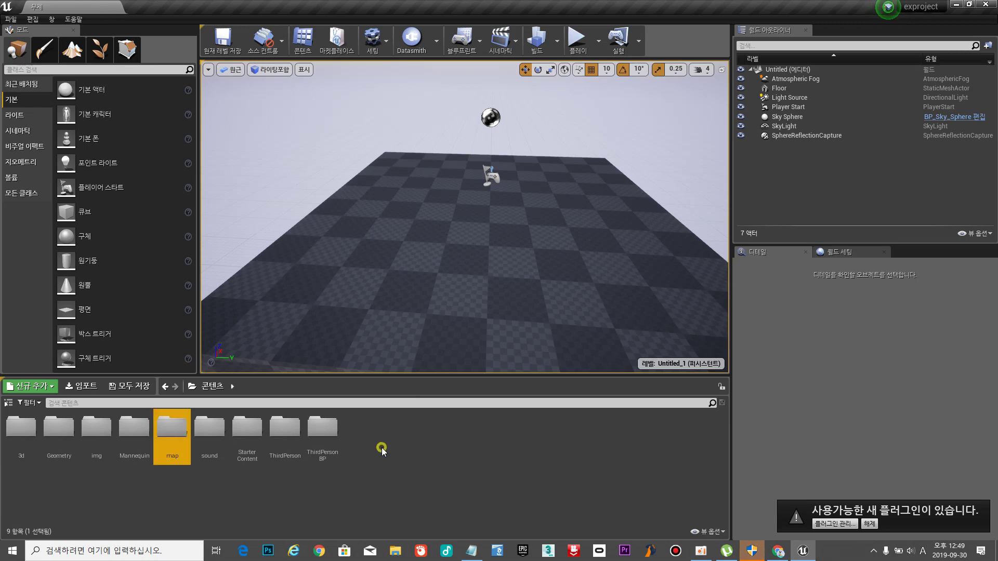
{"action": "double_click", "coordinate": [182, 440]}
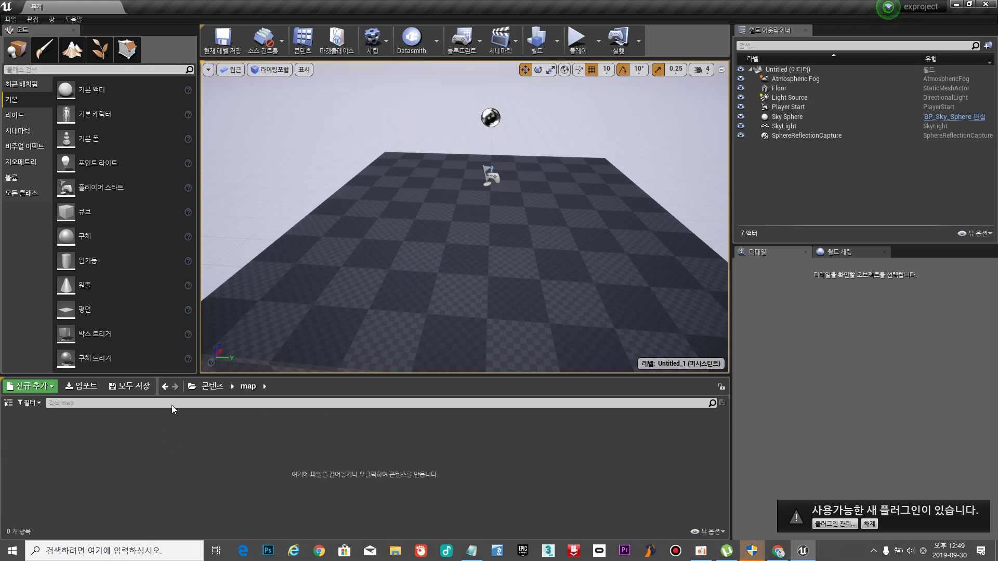
Save the current untitled level under the name 1map in the root content folder.
{"action": "left_click", "coordinate": [8, 18]}
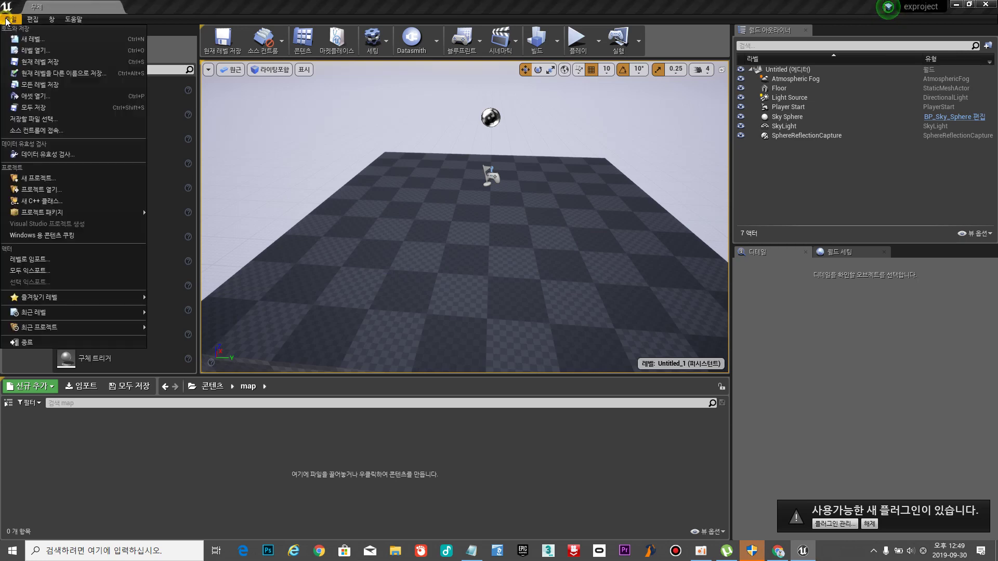
{"action": "left_click", "coordinate": [39, 13]}
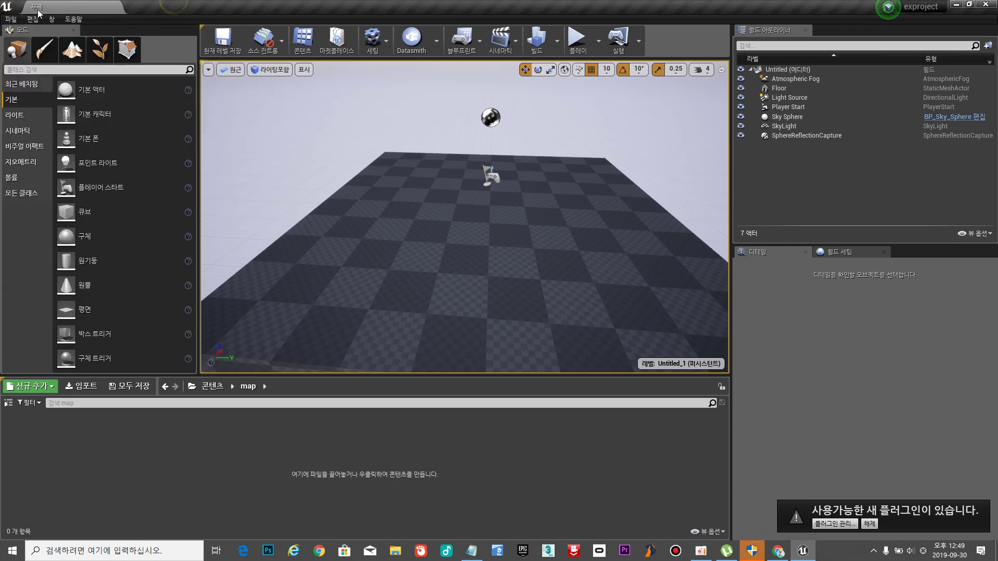
{"action": "left_click", "coordinate": [11, 19]}
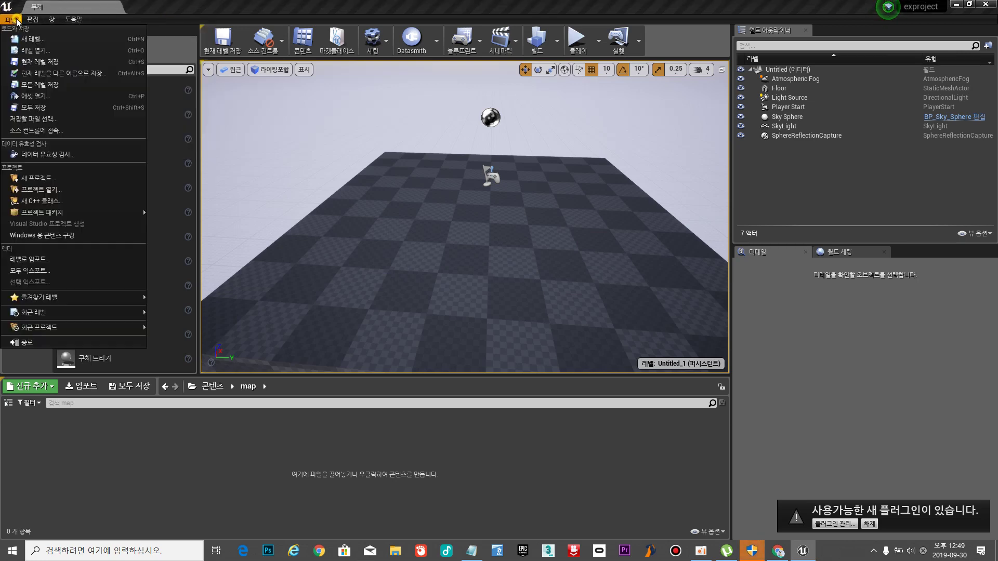
{"action": "left_click", "coordinate": [64, 73]}
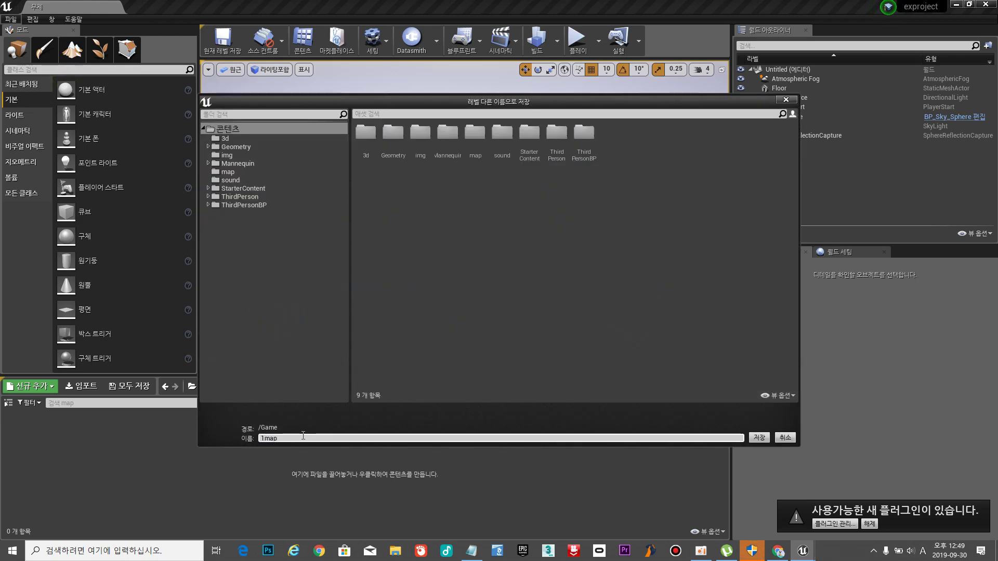
{"action": "key", "text": "Return"}
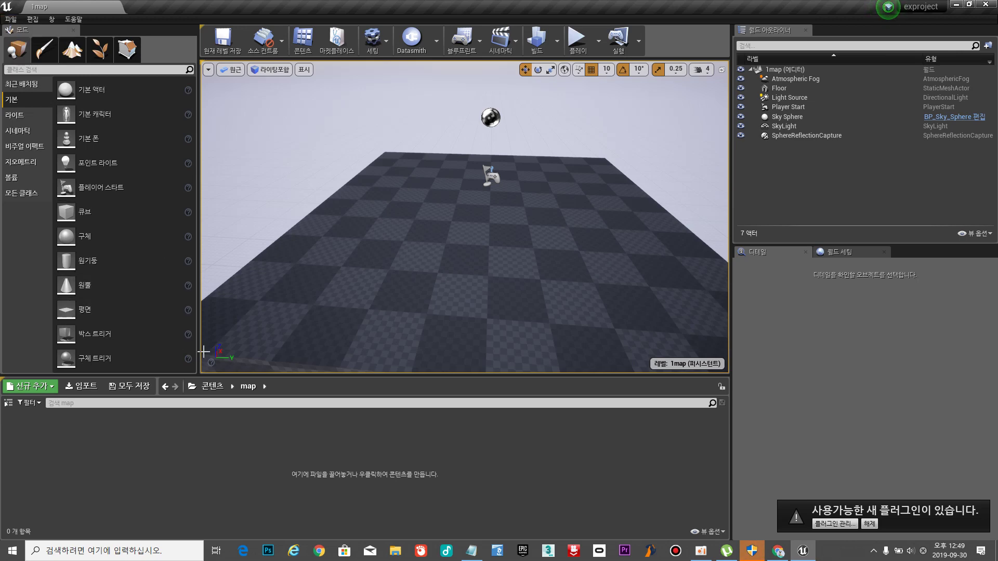
Move the 1map level from the root content folder into the map folder and open that folder.
{"action": "left_click", "coordinate": [212, 387]}
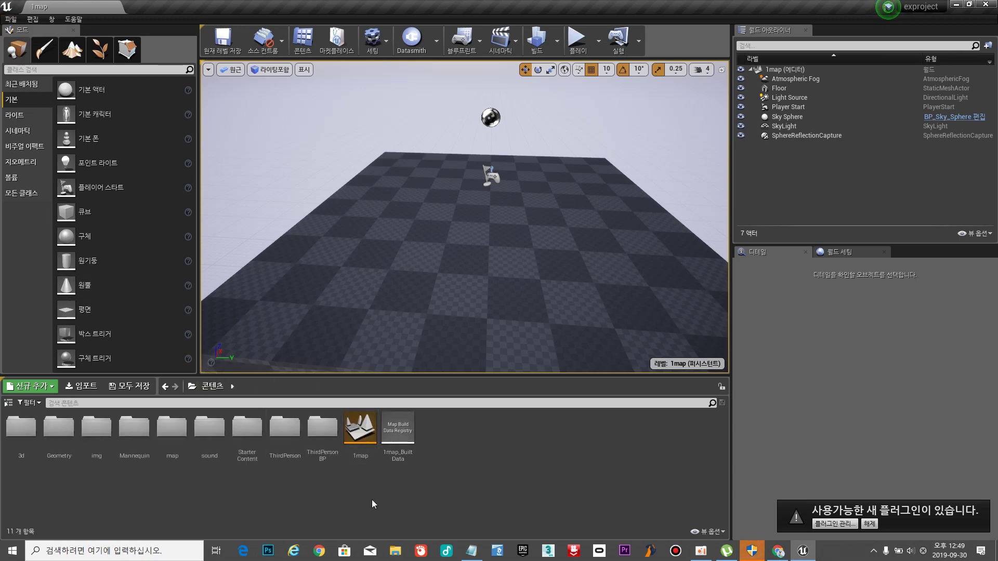
{"action": "left_click_drag", "start_coordinate": [368, 437], "coordinate": [173, 440]}
{"action": "left_click", "coordinate": [195, 452]}
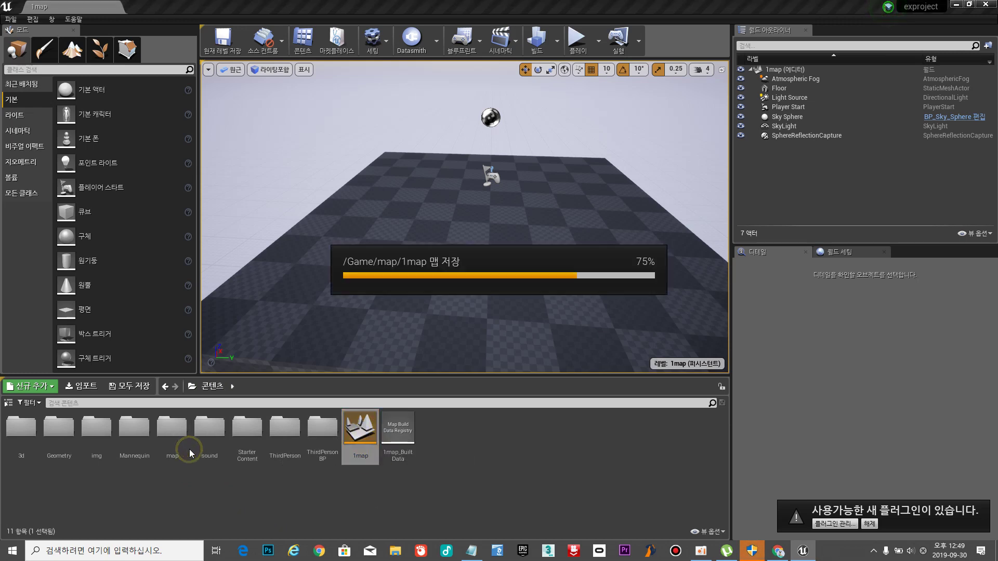
{"action": "double_click", "coordinate": [178, 435]}
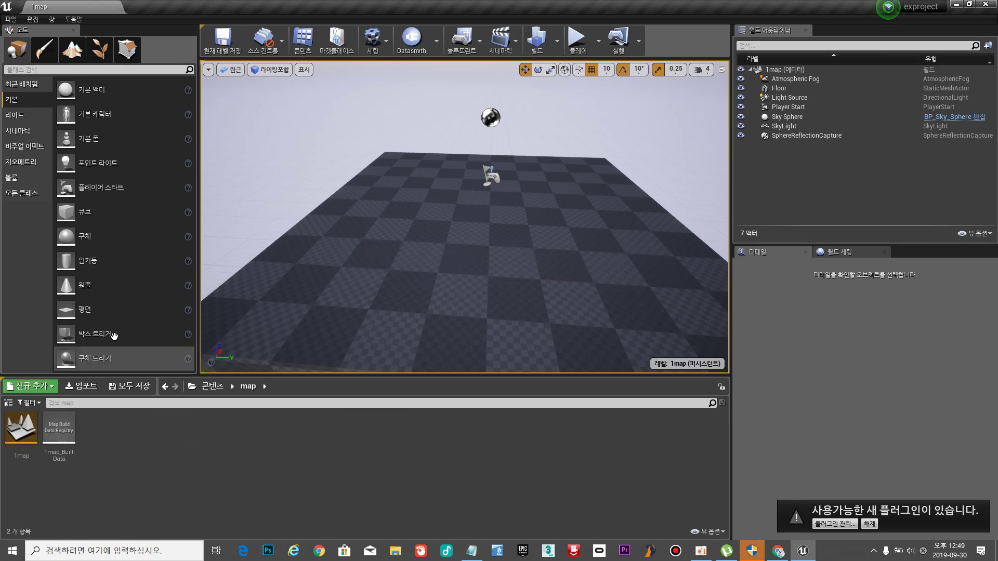
Create a second new level from the Default template.
{"action": "left_click", "coordinate": [11, 20]}
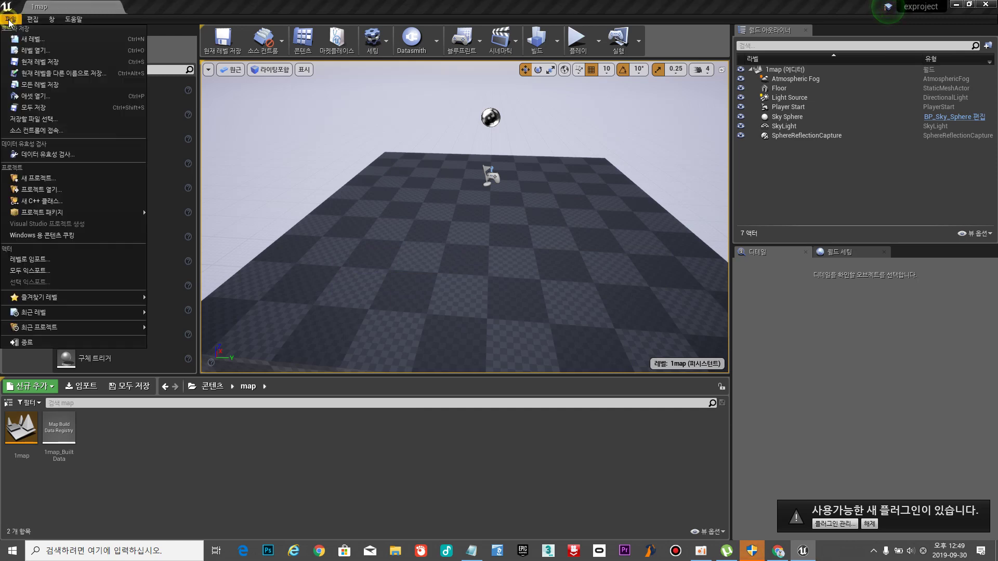
{"action": "left_click", "coordinate": [37, 33]}
{"action": "left_click", "coordinate": [396, 202]}
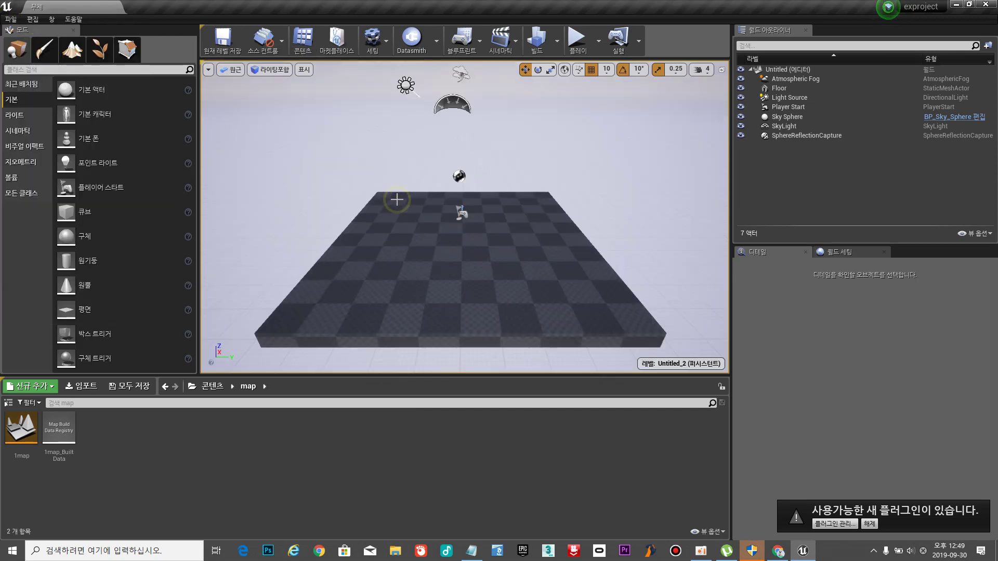
Save the second new level as 2map inside the map folder.
{"action": "left_click", "coordinate": [10, 19]}
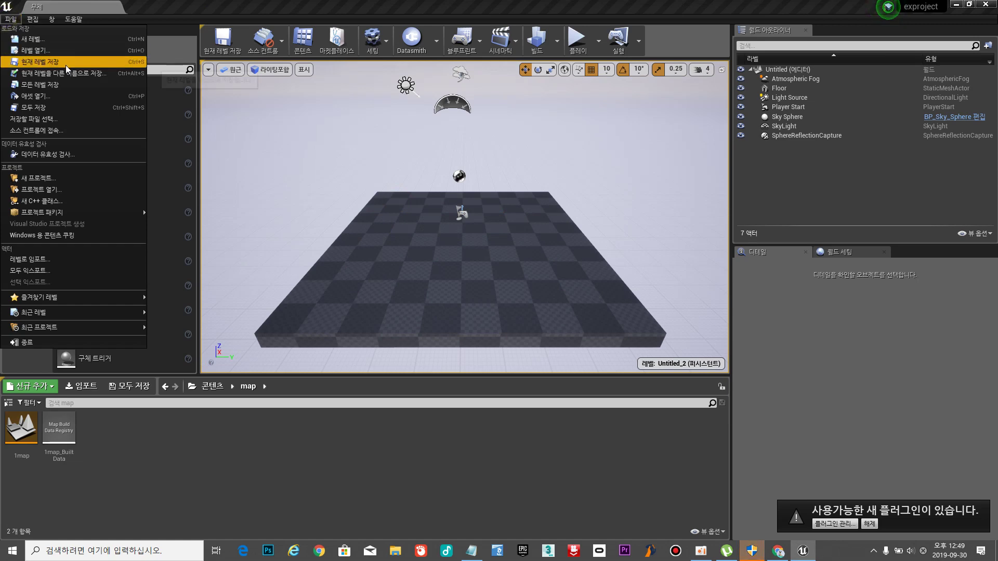
{"action": "left_click", "coordinate": [36, 70]}
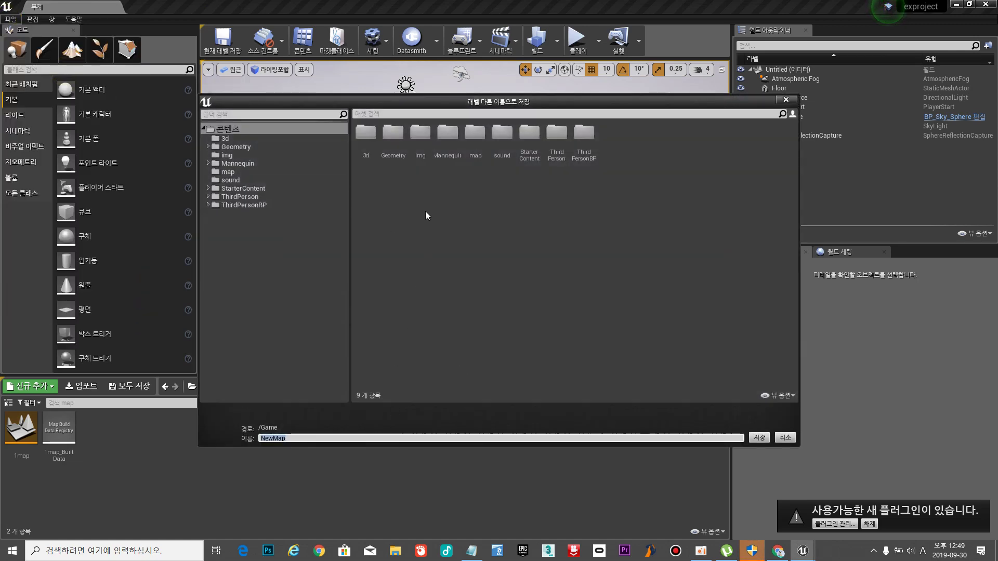
{"action": "double_click", "coordinate": [475, 134]}
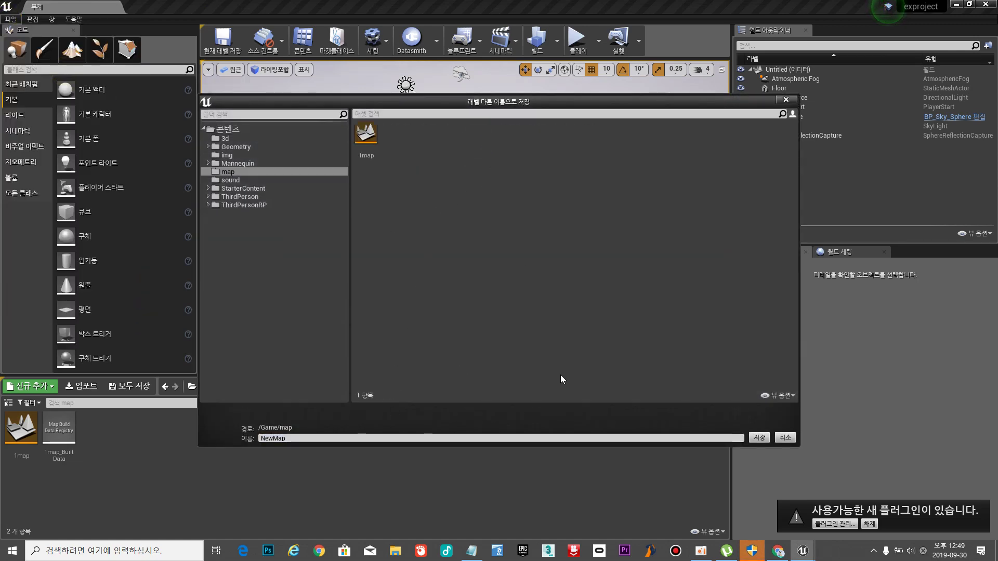
{"action": "left_click", "coordinate": [369, 438]}
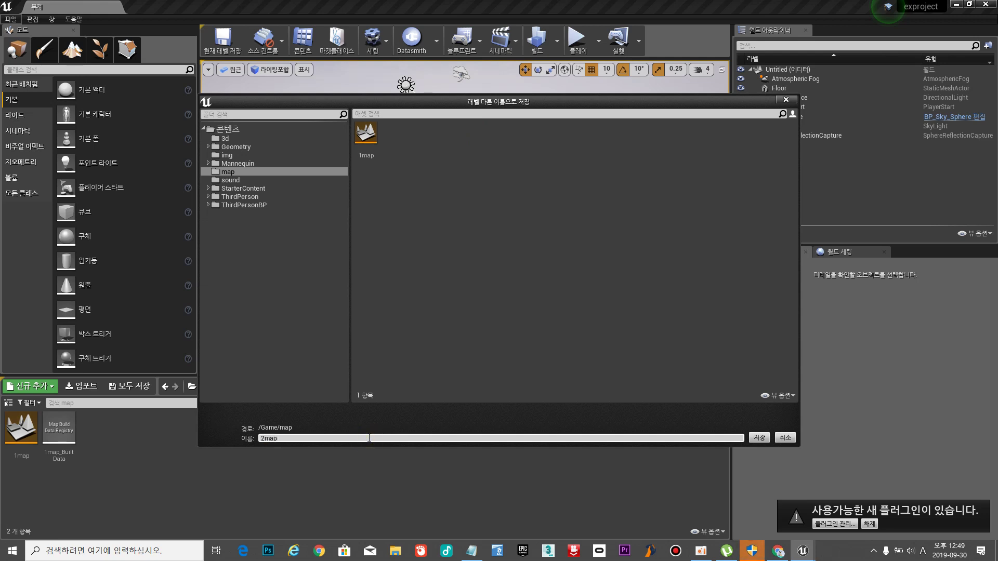
{"action": "left_click", "coordinate": [762, 439]}
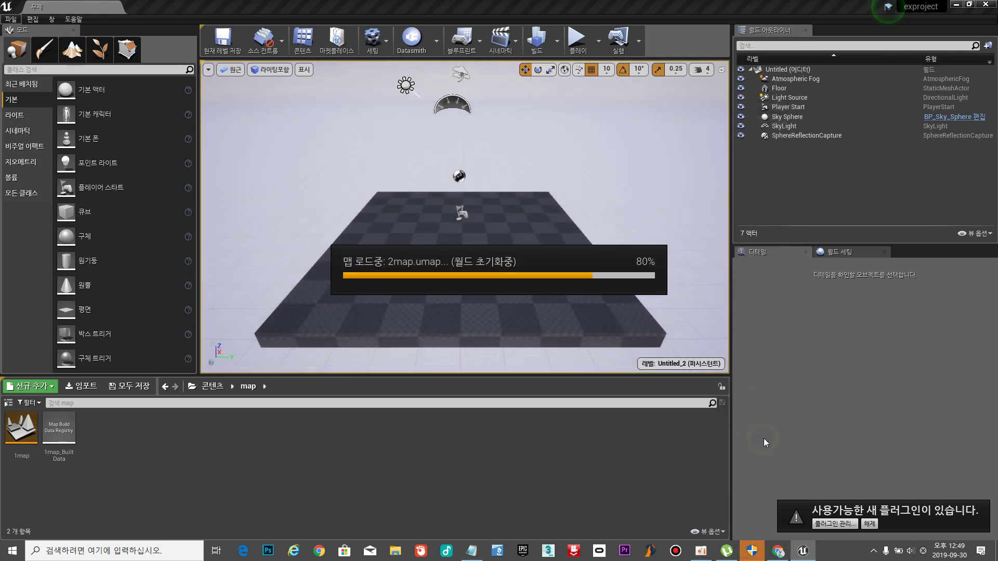
Open the 1map level from the map folder and select its Floor mesh in the viewport.
{"action": "double_click", "coordinate": [22, 429]}
{"action": "right_click_drag", "start_coordinate": [352, 261], "coordinate": [323, 255]}
{"action": "key", "text": "s"}
{"action": "key", "text": "d"}
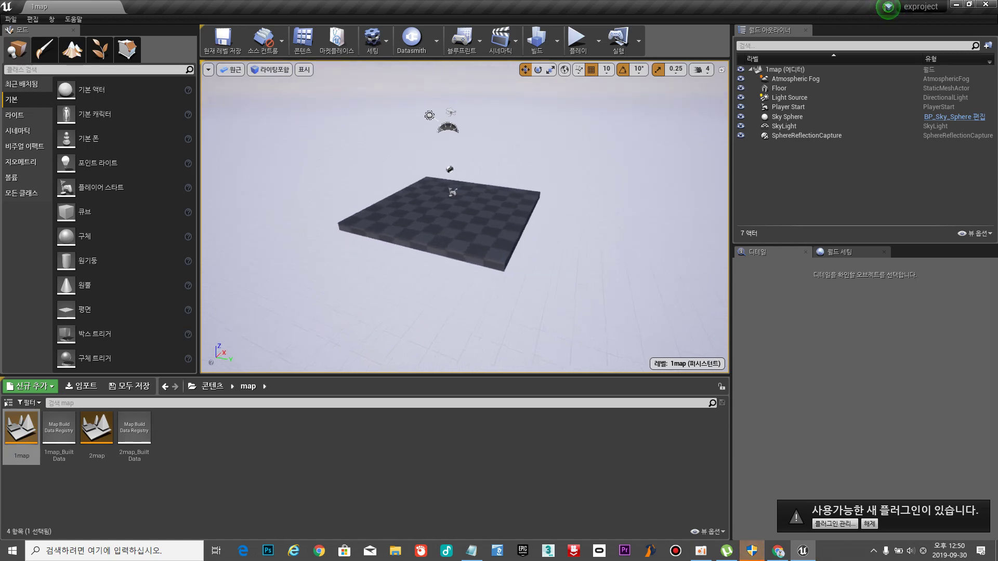
{"action": "scroll", "coordinate": [461, 226], "scroll_direction": "up", "scroll_amount": 7}
{"action": "left_click", "coordinate": [426, 243]}
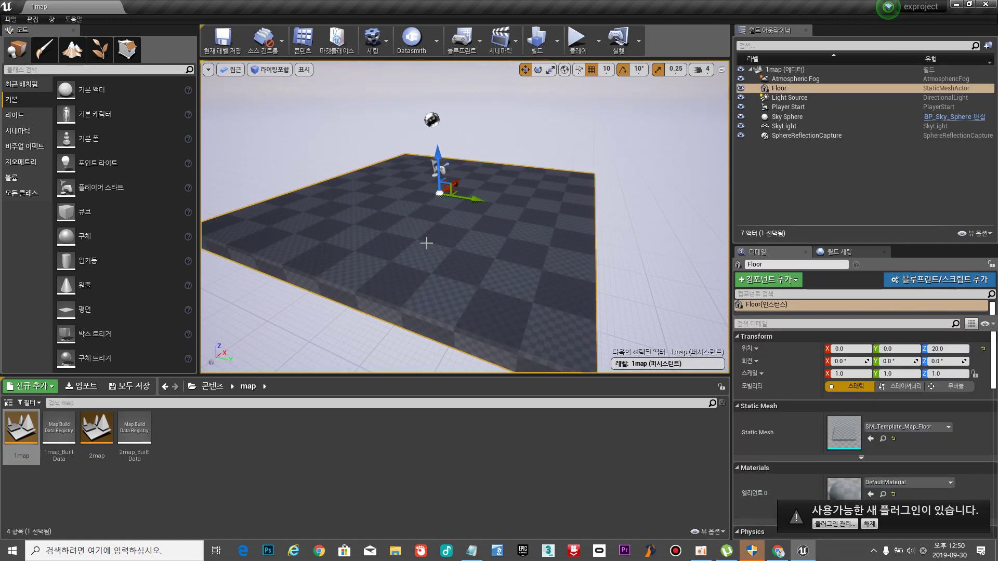
Examine the selected Floor's transform, static mesh and material settings and its surface in the level.
{"action": "scroll", "coordinate": [875, 372], "scroll_direction": "down", "scroll_amount": 3}
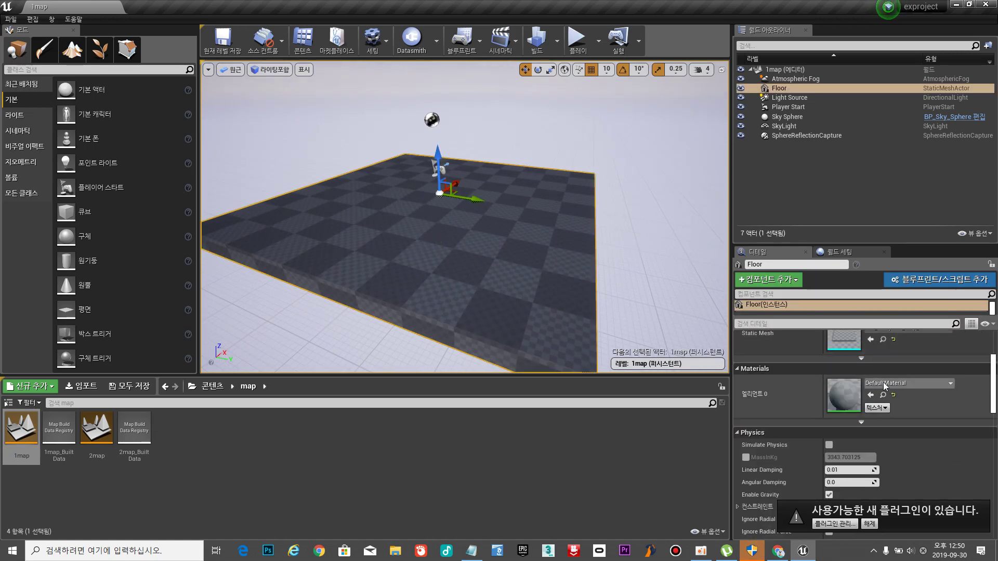
{"action": "scroll", "coordinate": [797, 404], "scroll_direction": "up", "scroll_amount": 3}
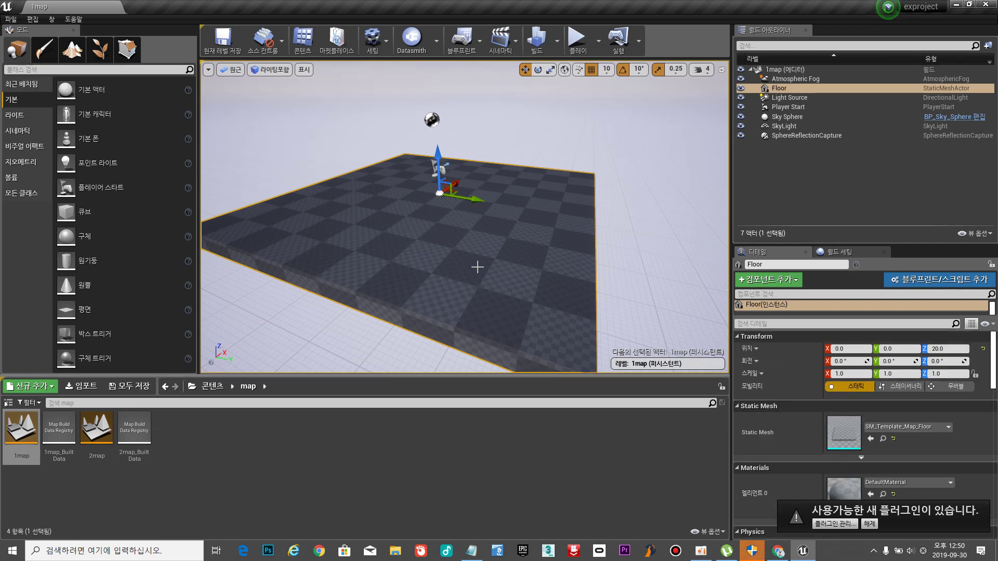
{"action": "scroll", "coordinate": [831, 367], "scroll_direction": "down", "scroll_amount": 6}
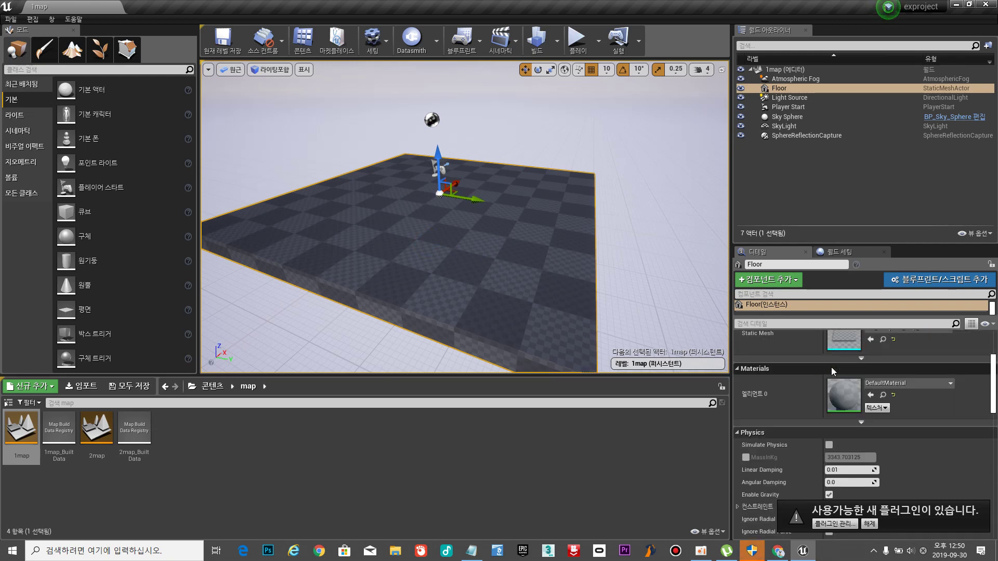
{"action": "scroll", "coordinate": [830, 370], "scroll_direction": "up", "scroll_amount": 5}
{"action": "scroll", "coordinate": [830, 369], "scroll_direction": "down", "scroll_amount": 1}
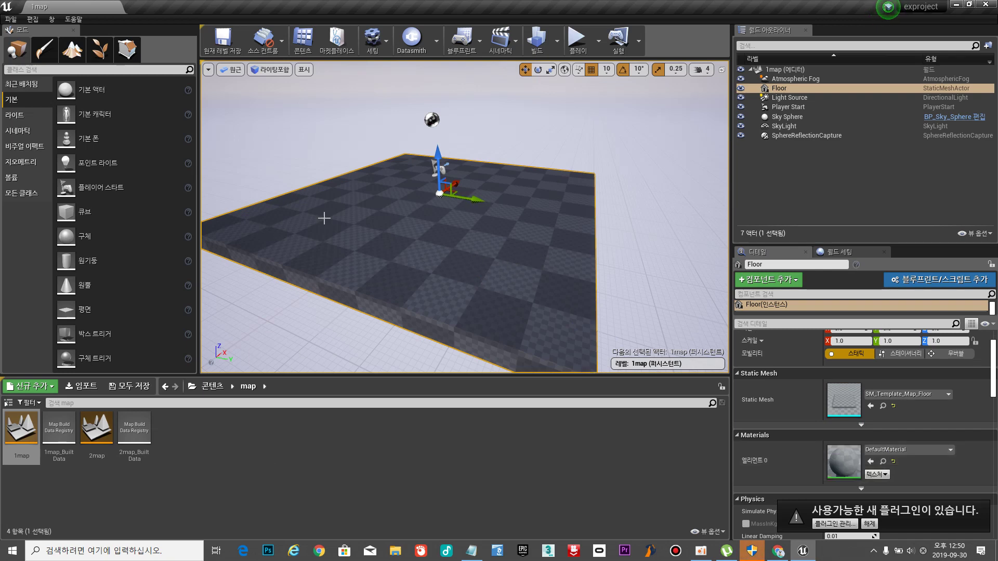
{"action": "scroll", "coordinate": [437, 249], "scroll_direction": "up", "scroll_amount": 15}
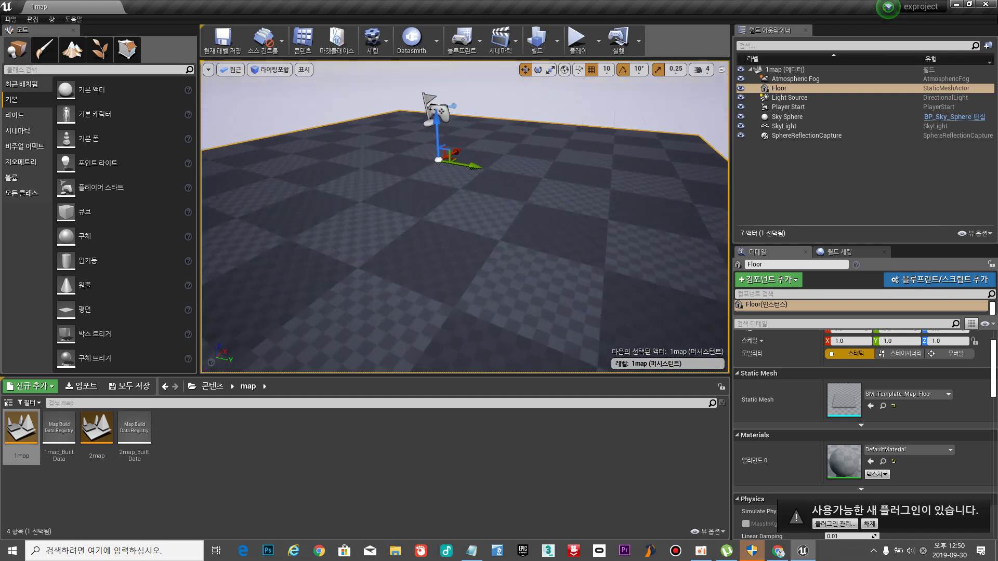
{"action": "key", "text": "s"}
{"action": "right_click_drag", "start_coordinate": [437, 249], "coordinate": [401, 278]}
{"action": "key", "text": "w"}
{"action": "key", "text": "s"}
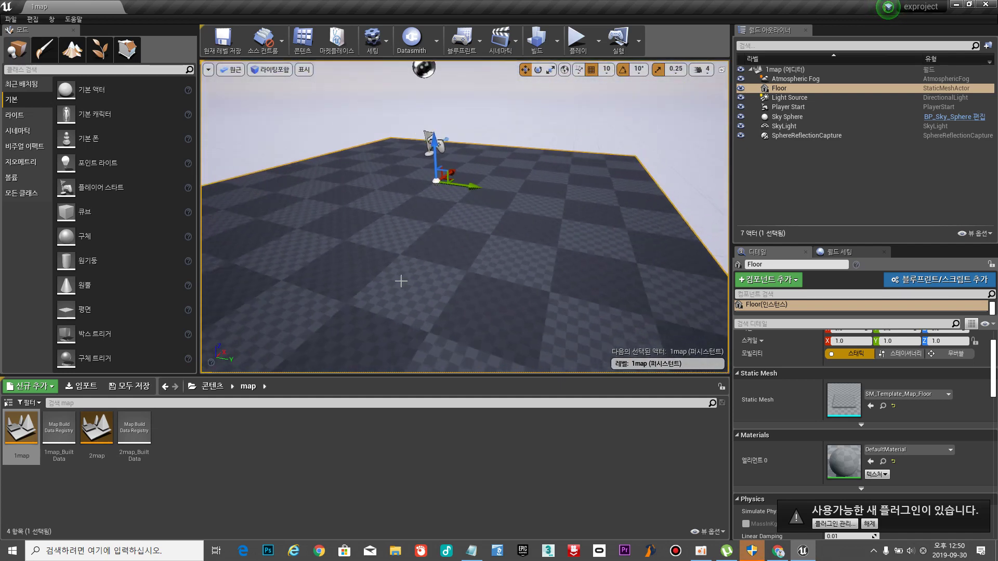
Apply the M_Brick_Clay_New material from the StarterContent Materials folder to the Floor and frame it in the view.
{"action": "left_click", "coordinate": [220, 386]}
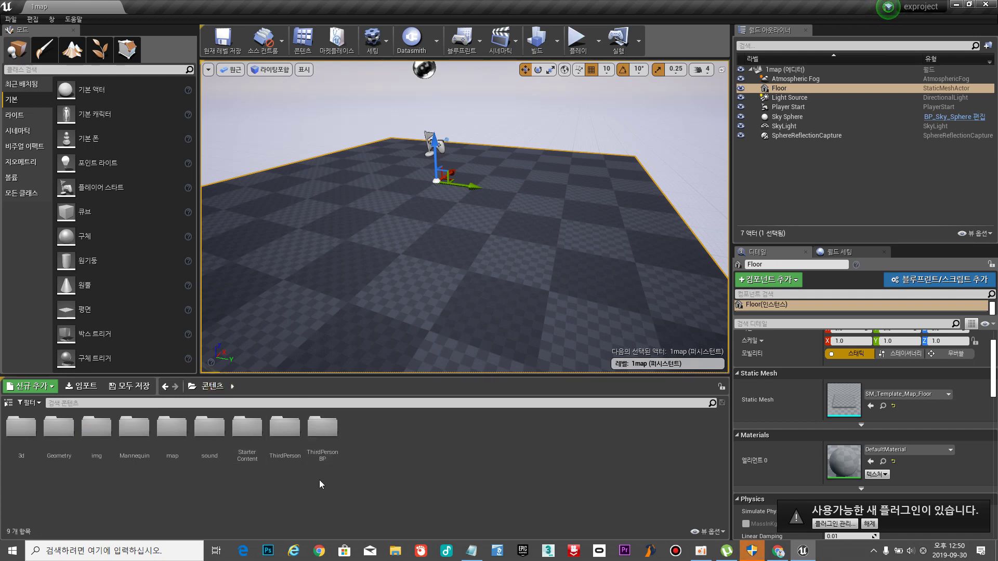
{"action": "double_click", "coordinate": [254, 430]}
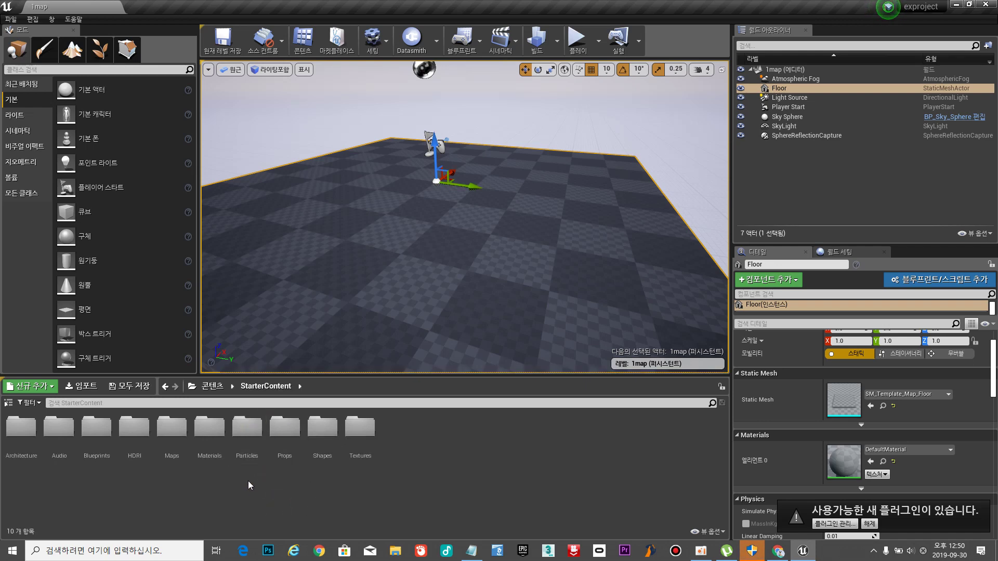
{"action": "double_click", "coordinate": [208, 427]}
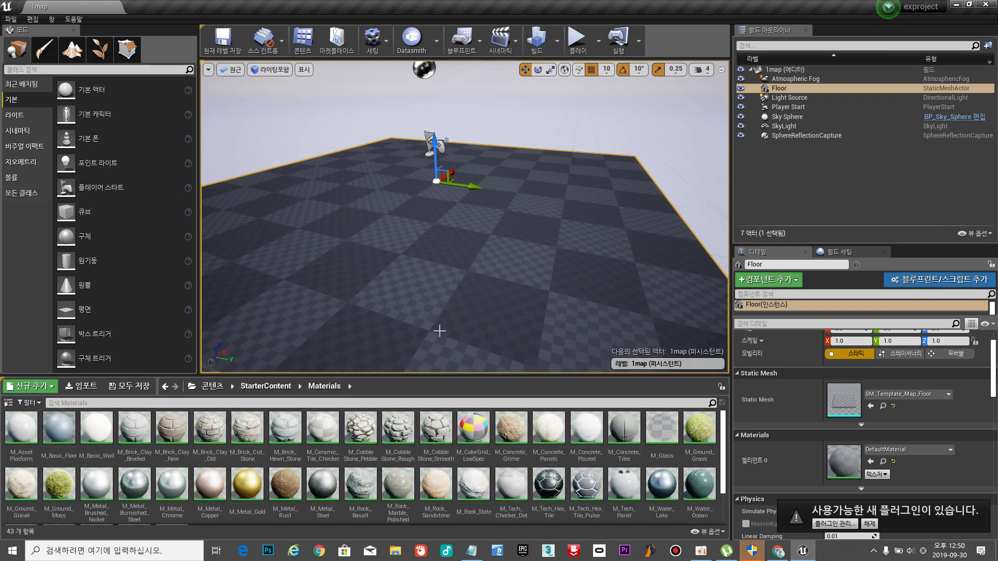
{"action": "key", "text": "f"}
{"action": "right_click_drag", "start_coordinate": [464, 216], "coordinate": [450, 212]}
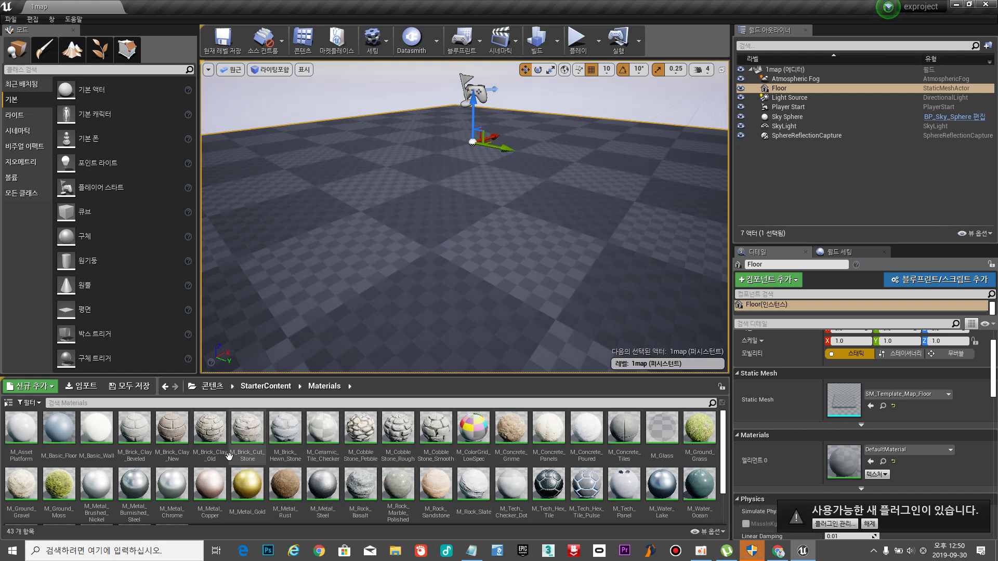
{"action": "left_click", "coordinate": [185, 432]}
{"action": "left_click_drag", "start_coordinate": [185, 433], "coordinate": [412, 274]}
{"action": "key", "text": "f"}
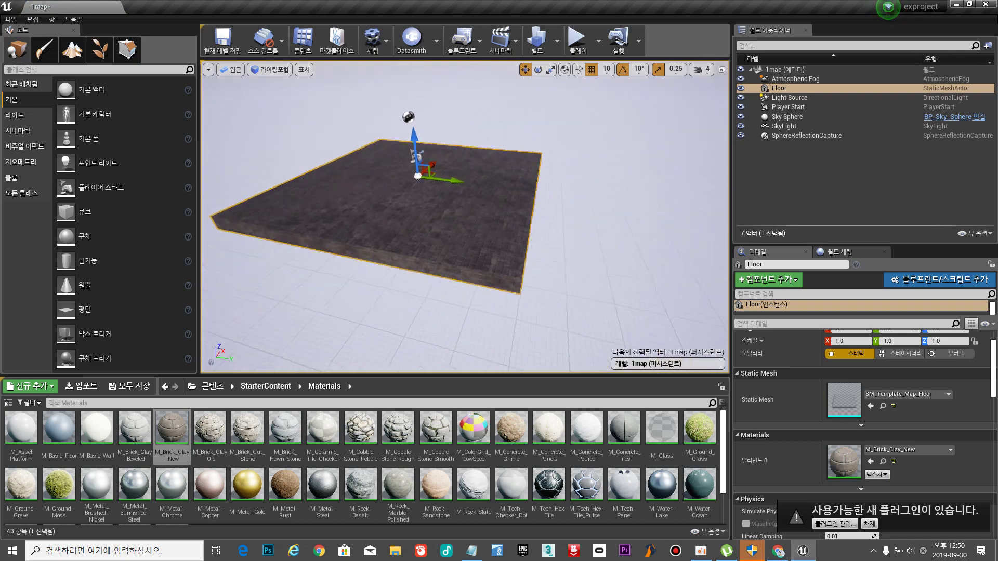
Play-test the level by running the character around on the brick floor, and end the play session.
{"action": "left_click", "coordinate": [575, 44]}
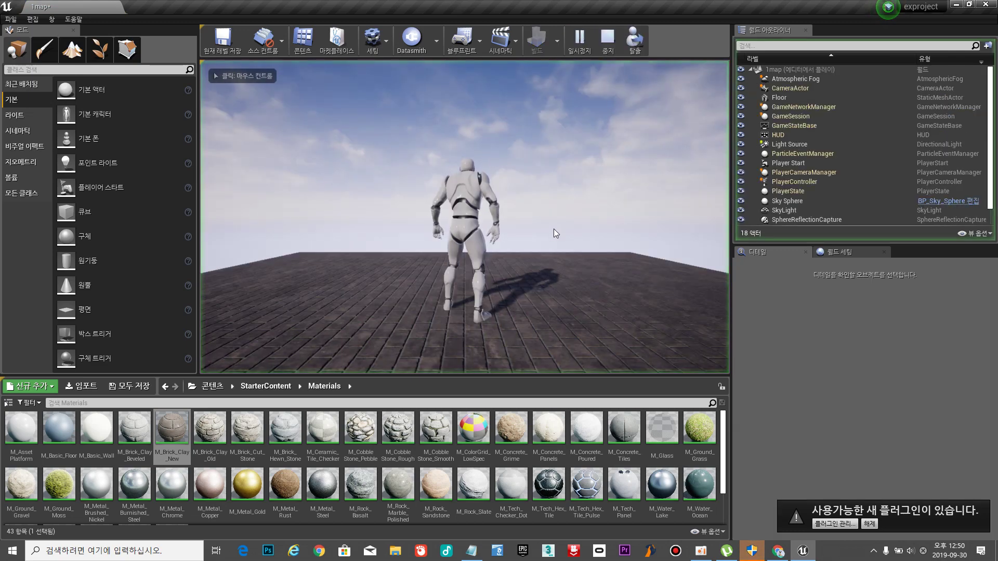
{"action": "key", "text": "w"}
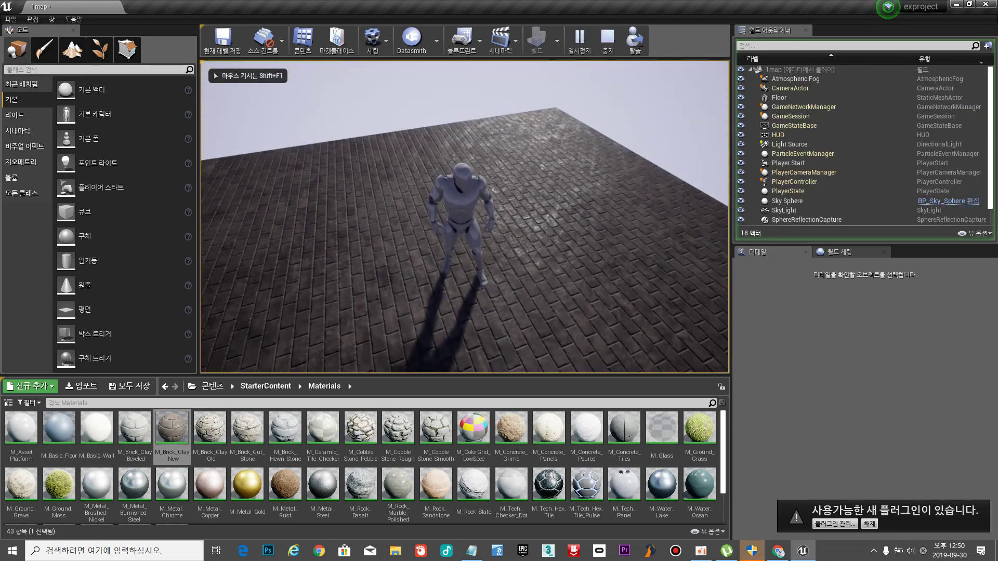
{"action": "key", "text": "d"}
{"action": "key", "text": "w"}
{"action": "key", "text": "s"}
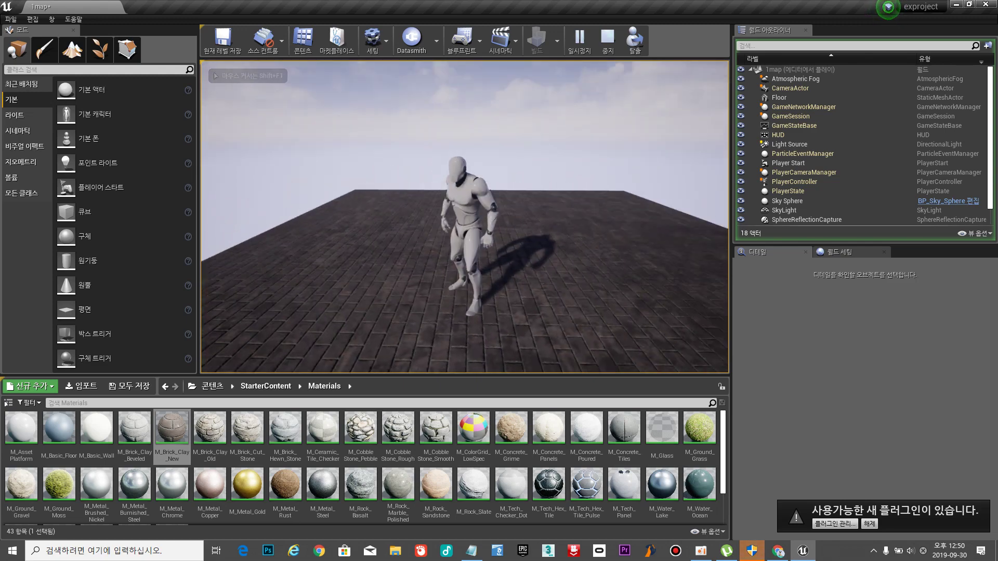
{"action": "key", "text": "Escape"}
Duplicate the brick Floor and move the copy along the X axis to extend the ground beside the original.
{"action": "right_click_drag", "start_coordinate": [535, 251], "coordinate": [603, 299]}
{"action": "key", "text": "s"}
{"action": "key", "text": "d"}
{"action": "right_click_drag", "start_coordinate": [472, 249], "coordinate": [376, 247]}
{"action": "left_click", "coordinate": [456, 225]}
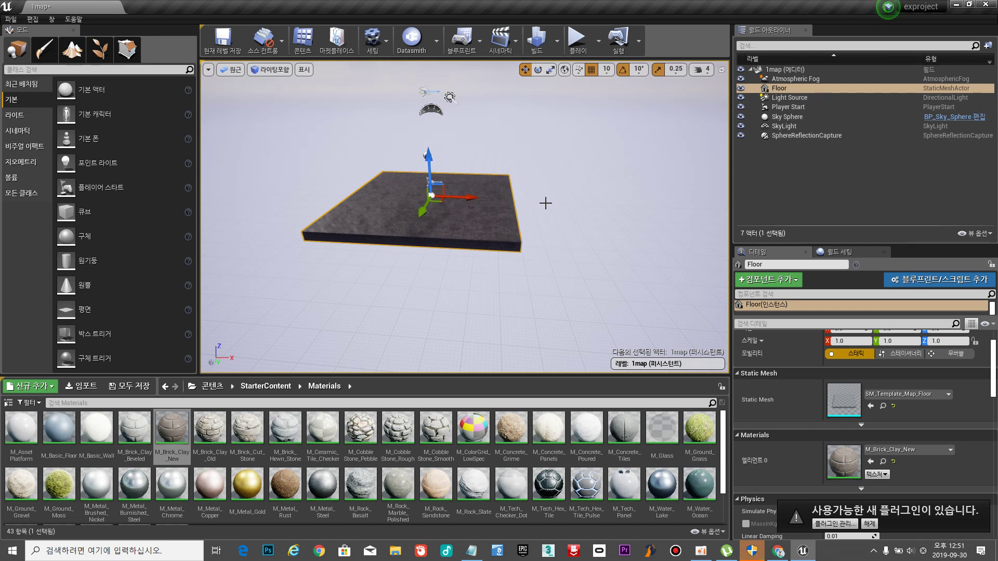
{"action": "key", "text": "ctrl+w"}
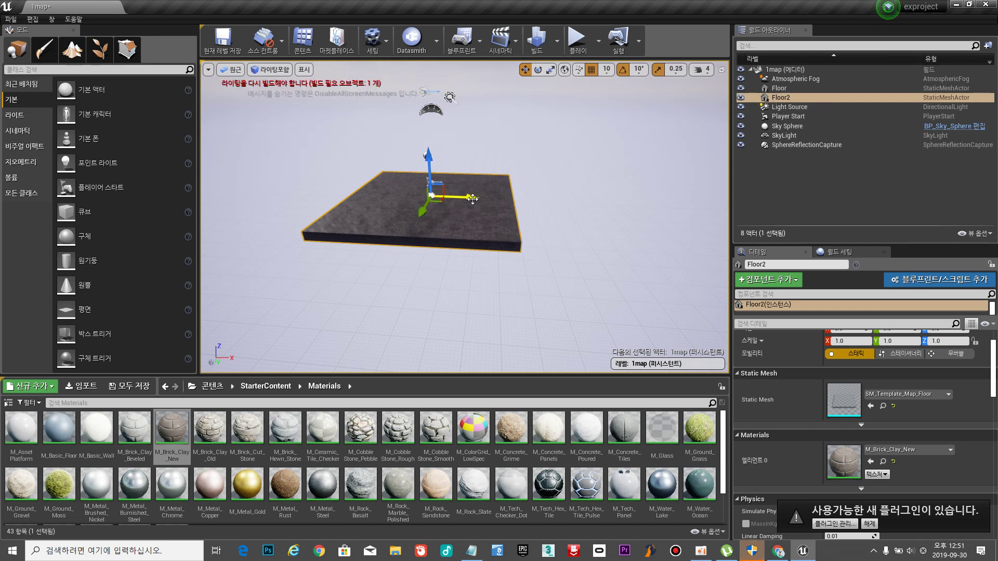
{"action": "left_click_drag", "start_coordinate": [470, 197], "coordinate": [626, 231]}
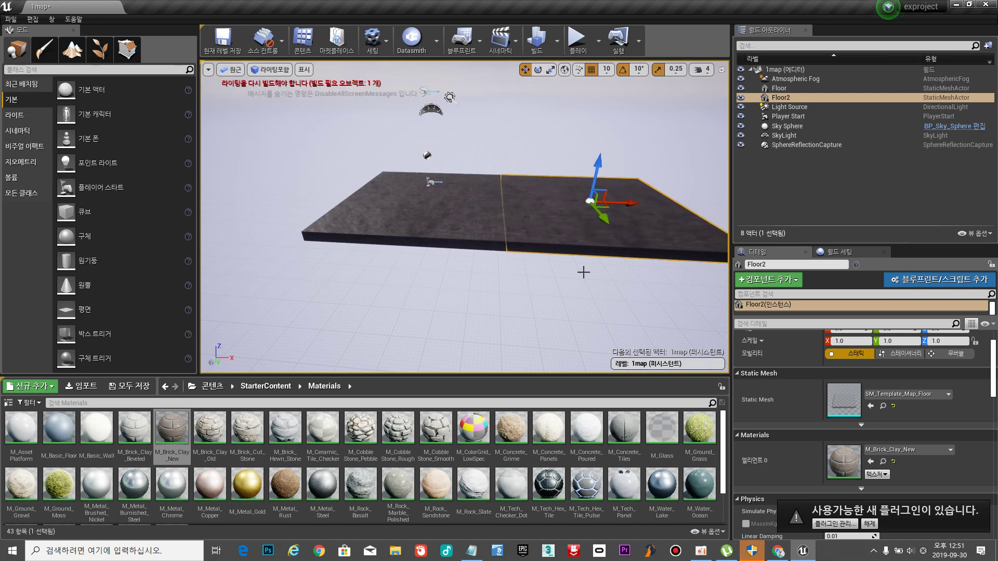
Duplicate the second floor tile and move the copy further along the X axis as a third tile.
{"action": "key", "text": "f"}
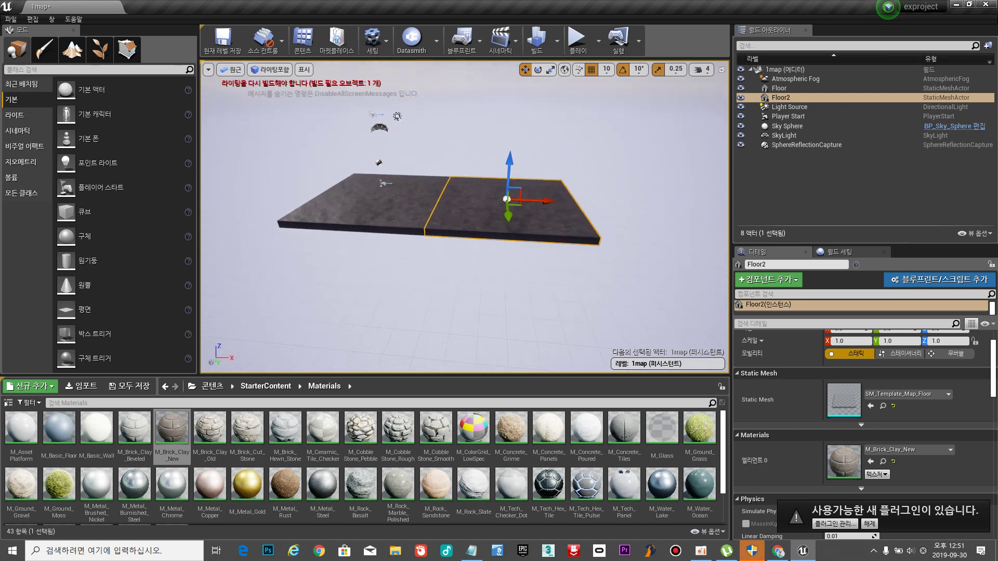
{"action": "key", "text": "ctrl+w"}
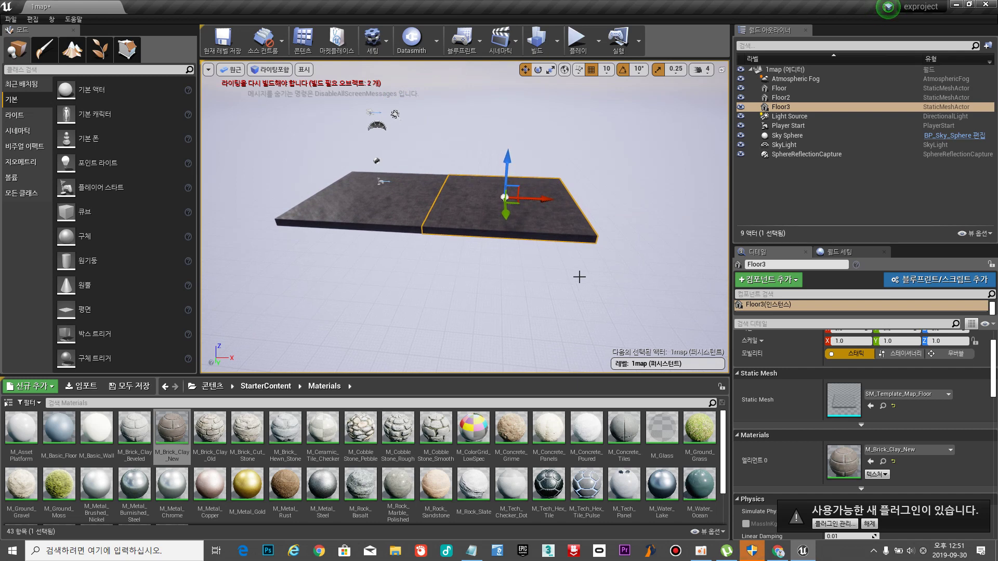
{"action": "left_click_drag", "start_coordinate": [546, 202], "coordinate": [683, 223]}
{"action": "left_click", "coordinate": [598, 277]}
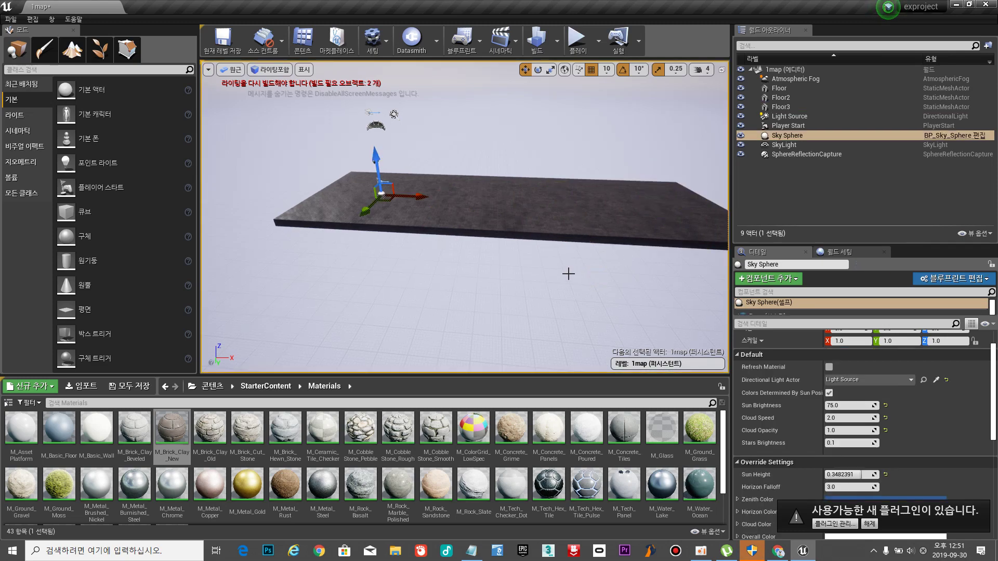
Inspect the extended brick floor and its tile joints from several angles and distances.
{"action": "key", "text": "w"}
{"action": "mouse_move", "coordinate": [569, 273]}
{"action": "right_mouse_down"}
{"action": "mouse_move", "coordinate": [570, 255]}
{"action": "mouse_move", "coordinate": [639, 280]}
{"action": "mouse_move", "coordinate": [546, 276]}
{"action": "mouse_move", "coordinate": [574, 269]}
{"action": "right_mouse_up"}
{"action": "key", "text": "s"}
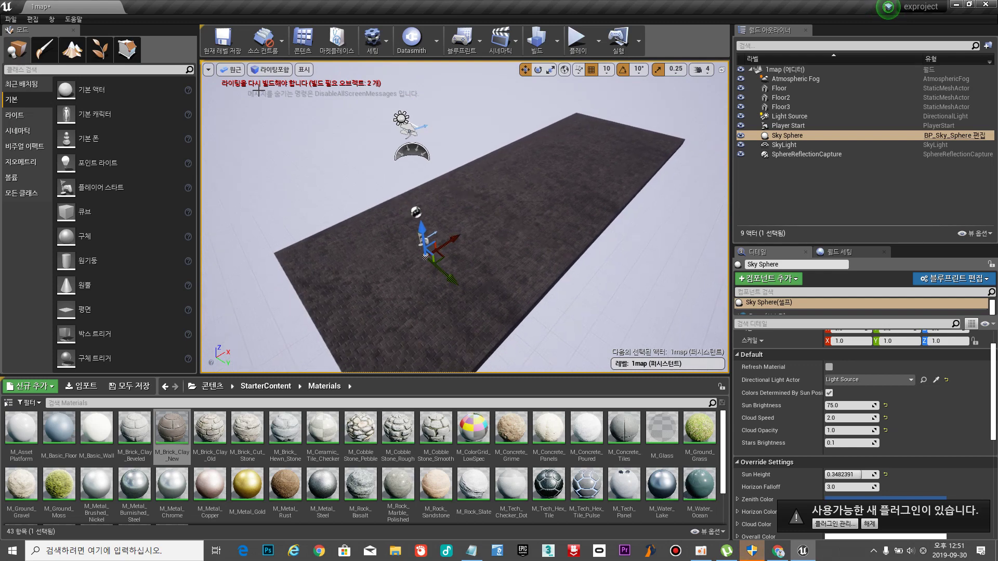
{"action": "right_click_drag", "start_coordinate": [511, 193], "coordinate": [563, 229]}
{"action": "key", "text": "w"}
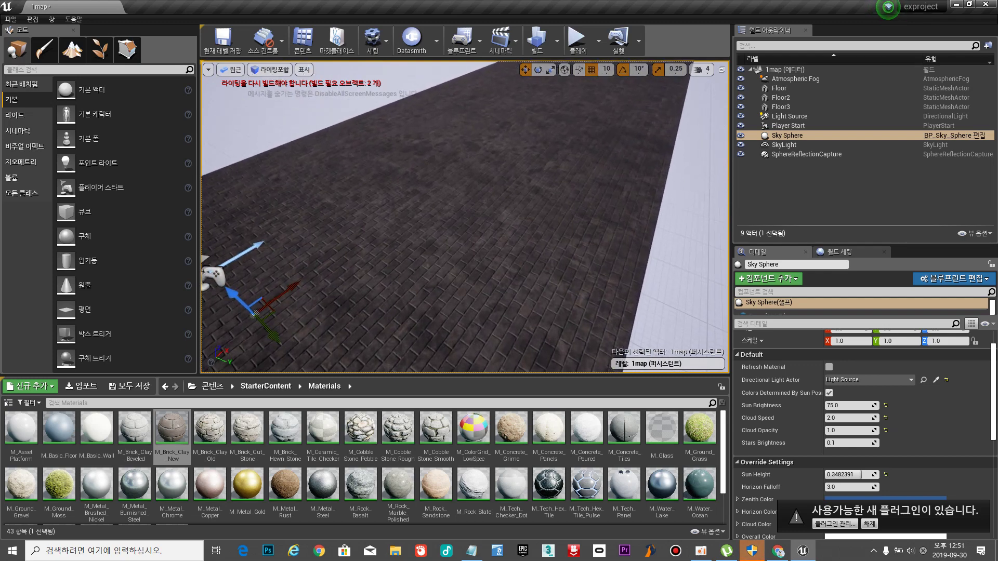
{"action": "key", "text": "s"}
{"action": "right_click_drag", "start_coordinate": [501, 197], "coordinate": [388, 149]}
{"action": "key", "text": "d"}
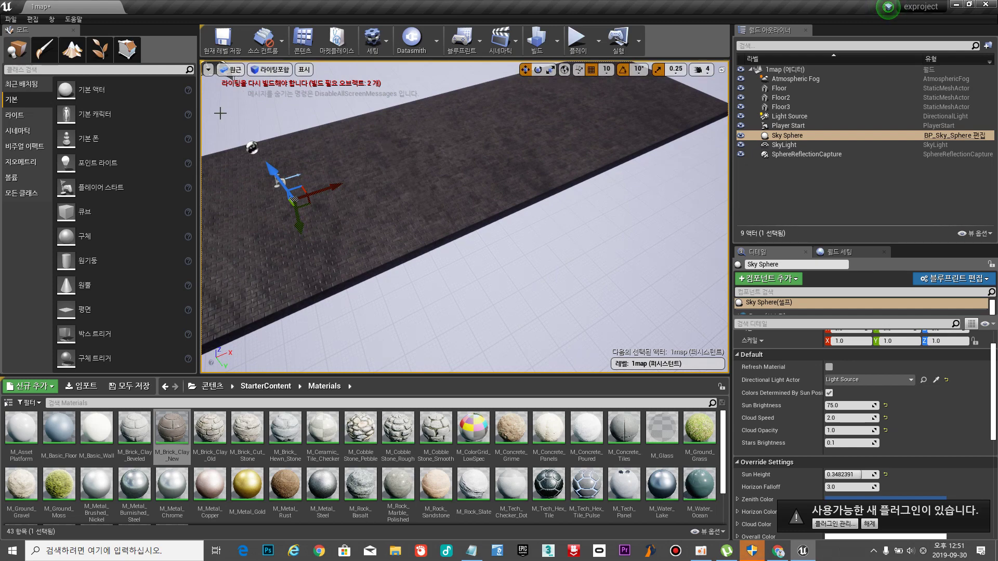
Switch the viewport to the Top view and move the middle floor tile along X flush with the first tile's edge.
{"action": "left_click", "coordinate": [233, 70]}
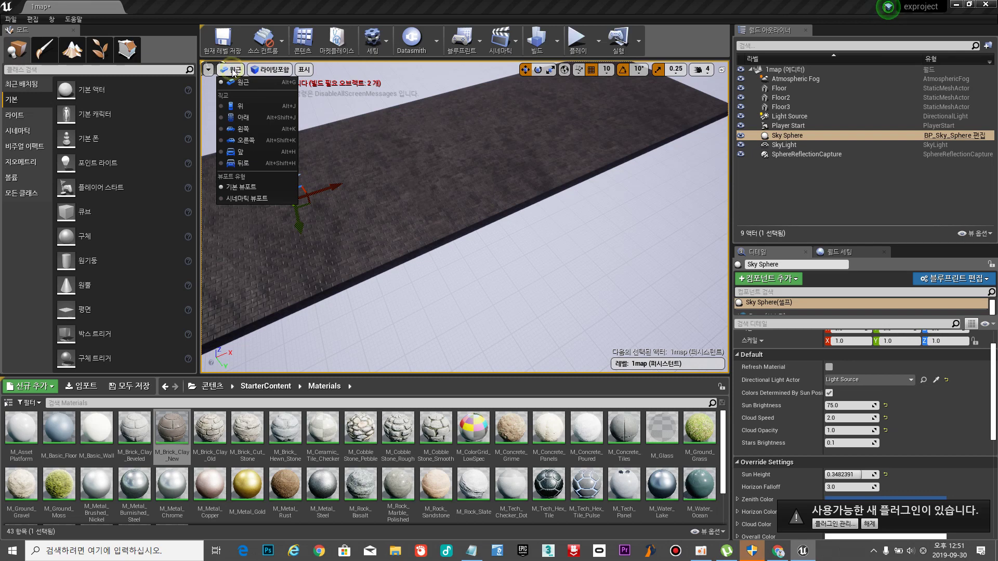
{"action": "left_click", "coordinate": [241, 105]}
{"action": "scroll", "coordinate": [388, 196], "scroll_direction": "down", "scroll_amount": 4}
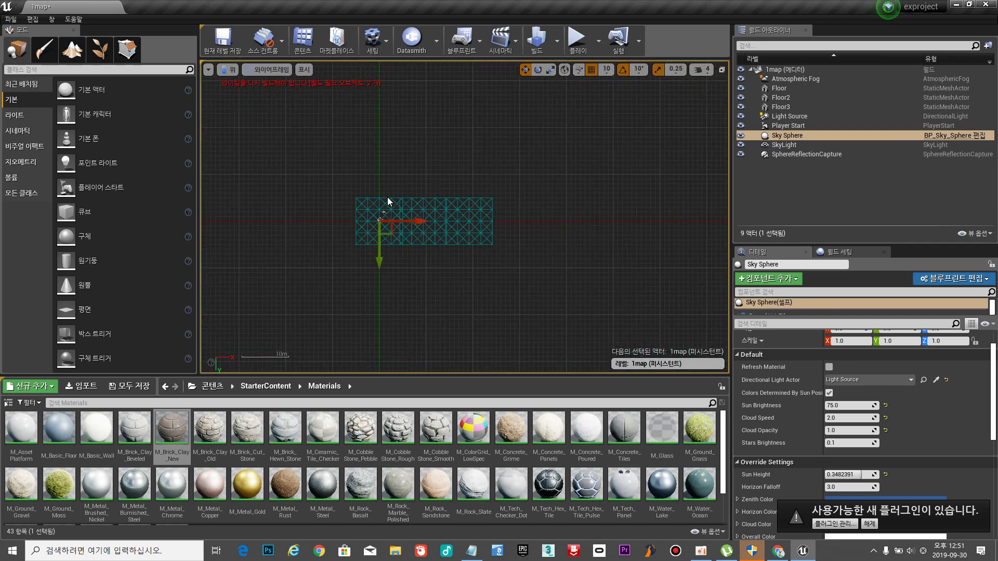
{"action": "scroll", "coordinate": [373, 239], "scroll_direction": "up", "scroll_amount": 3}
{"action": "left_click", "coordinate": [520, 209]}
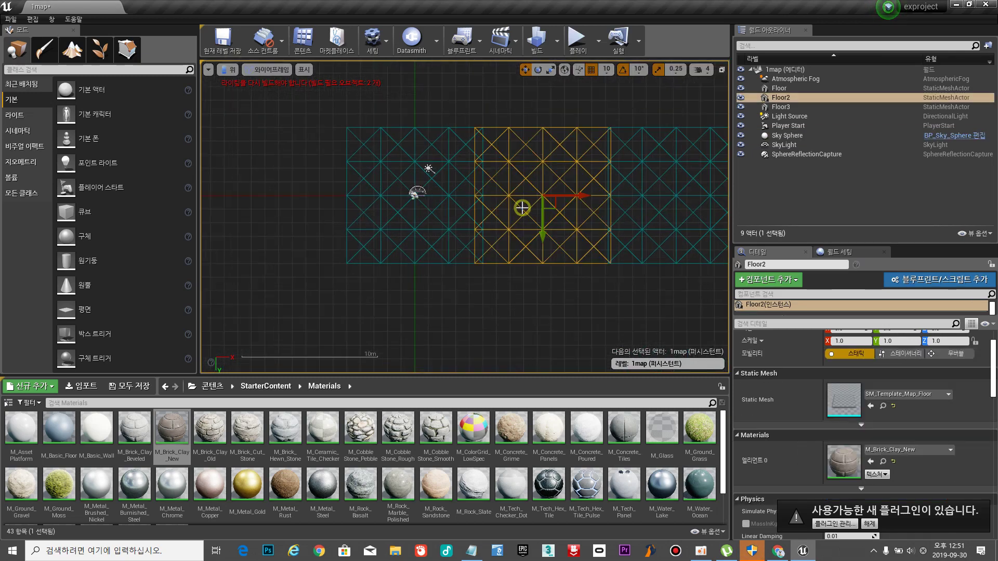
{"action": "left_click_drag", "start_coordinate": [582, 196], "coordinate": [590, 196]}
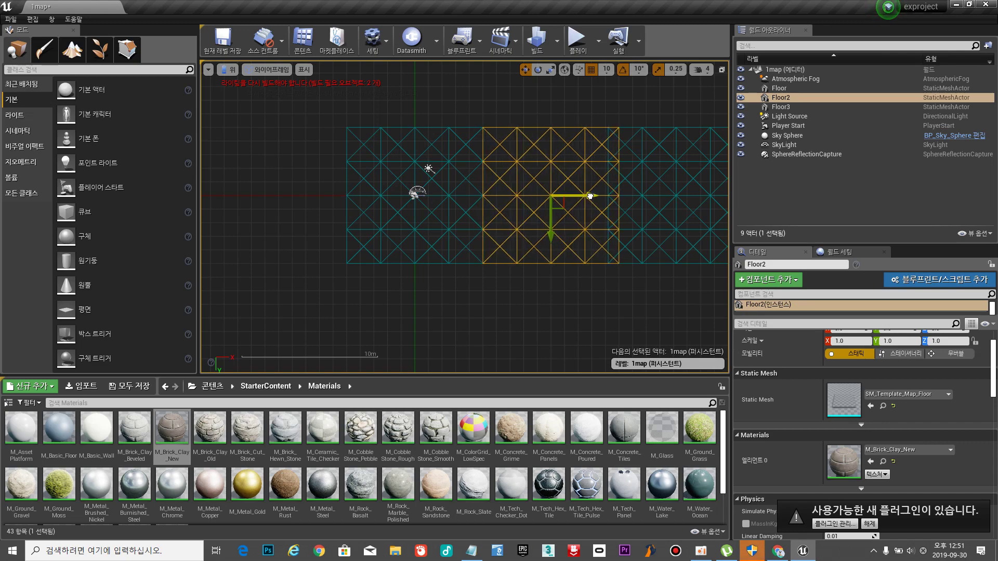
Examine the seams between the floor tiles at different zoom levels in the Top view.
{"action": "right_click_drag", "start_coordinate": [638, 236], "coordinate": [556, 243]}
{"action": "scroll", "coordinate": [461, 204], "scroll_direction": "up", "scroll_amount": 3}
{"action": "scroll", "coordinate": [462, 204], "scroll_direction": "down", "scroll_amount": 2}
{"action": "scroll", "coordinate": [461, 204], "scroll_direction": "up", "scroll_amount": 4}
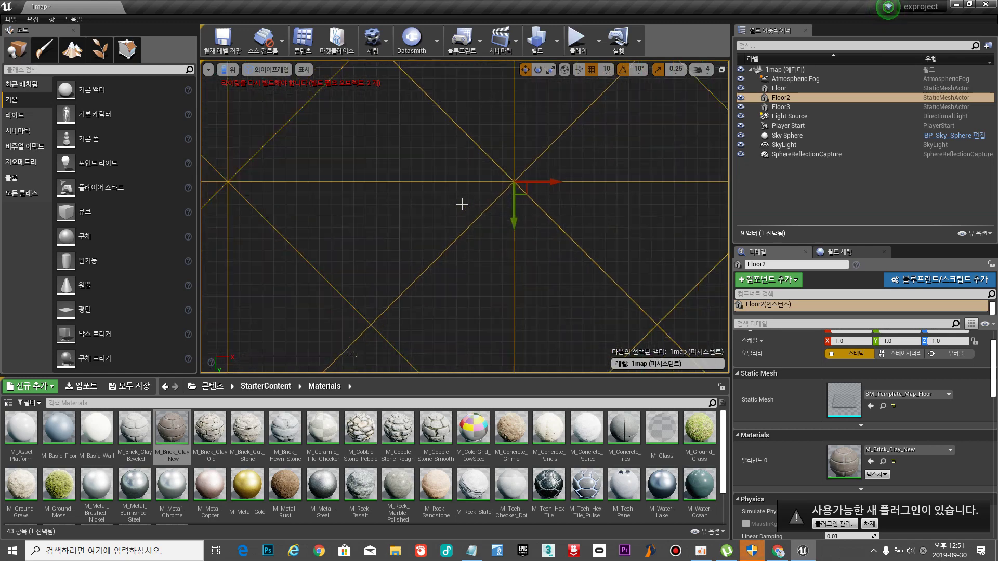
{"action": "scroll", "coordinate": [461, 205], "scroll_direction": "down", "scroll_amount": 4}
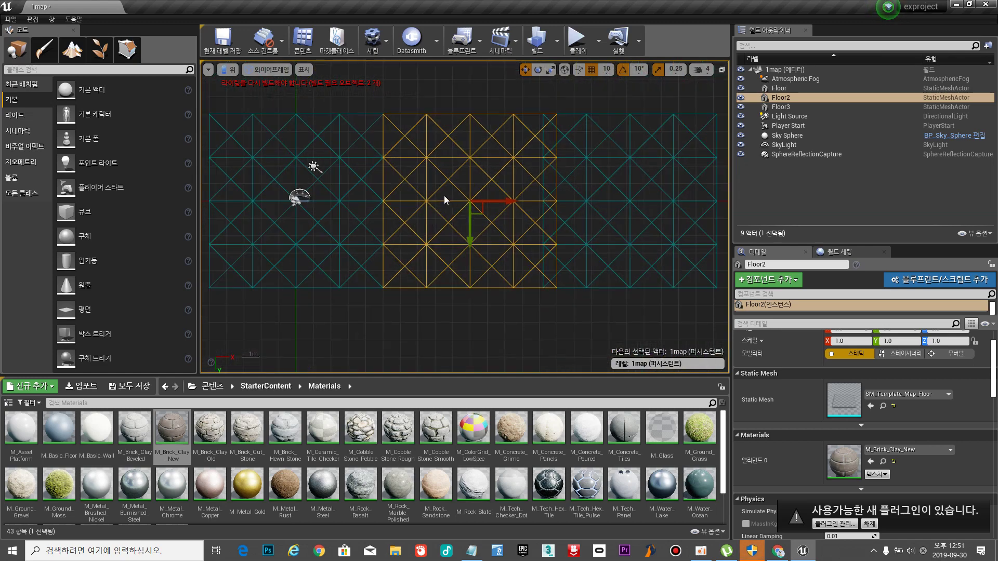
{"action": "scroll", "coordinate": [419, 185], "scroll_direction": "down", "scroll_amount": 3}
{"action": "scroll", "coordinate": [422, 171], "scroll_direction": "up", "scroll_amount": 6}
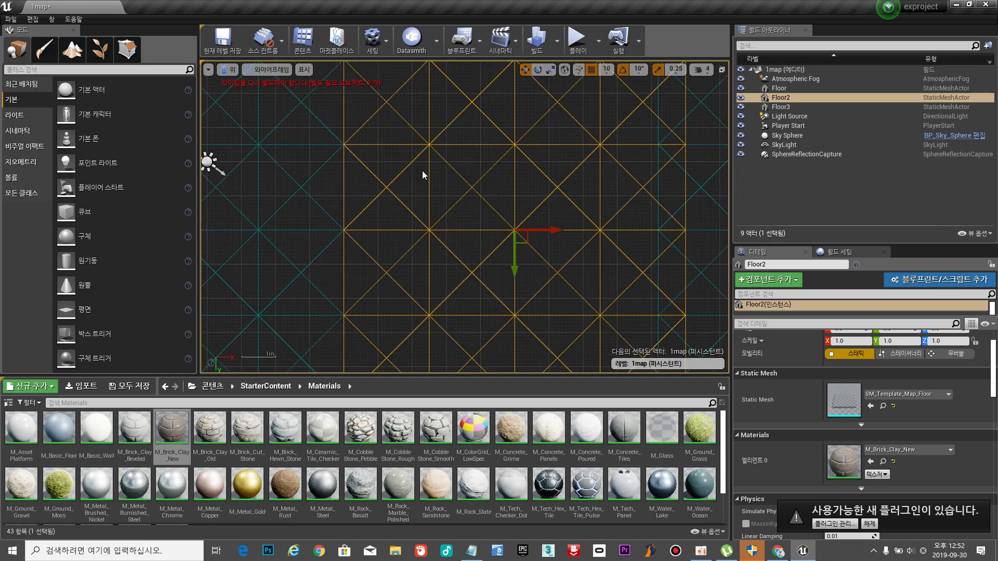
{"action": "scroll", "coordinate": [422, 170], "scroll_direction": "down", "scroll_amount": 5}
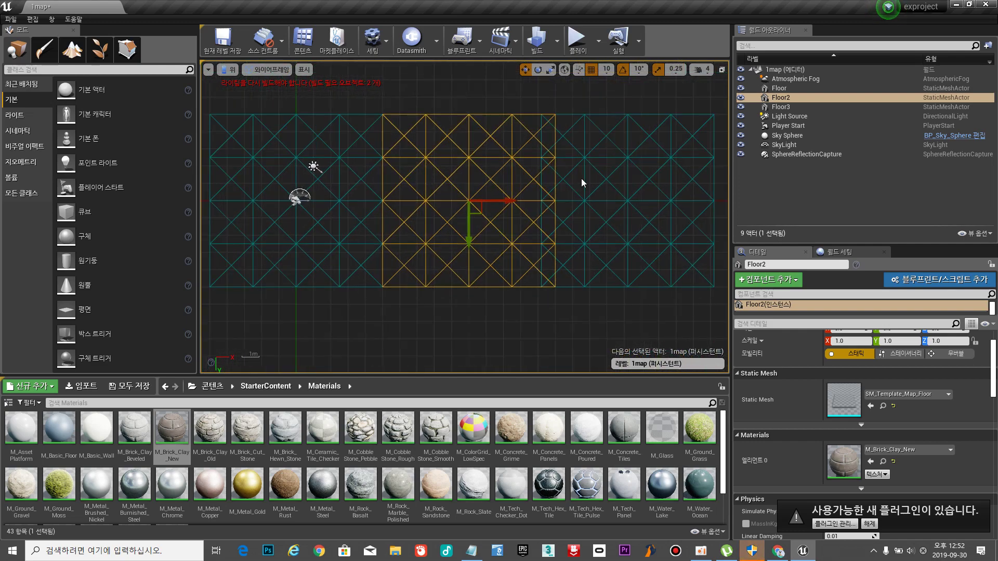
Move the third floor tile along X flush with the middle tile's edge, and select the middle tile.
{"action": "left_click", "coordinate": [583, 175]}
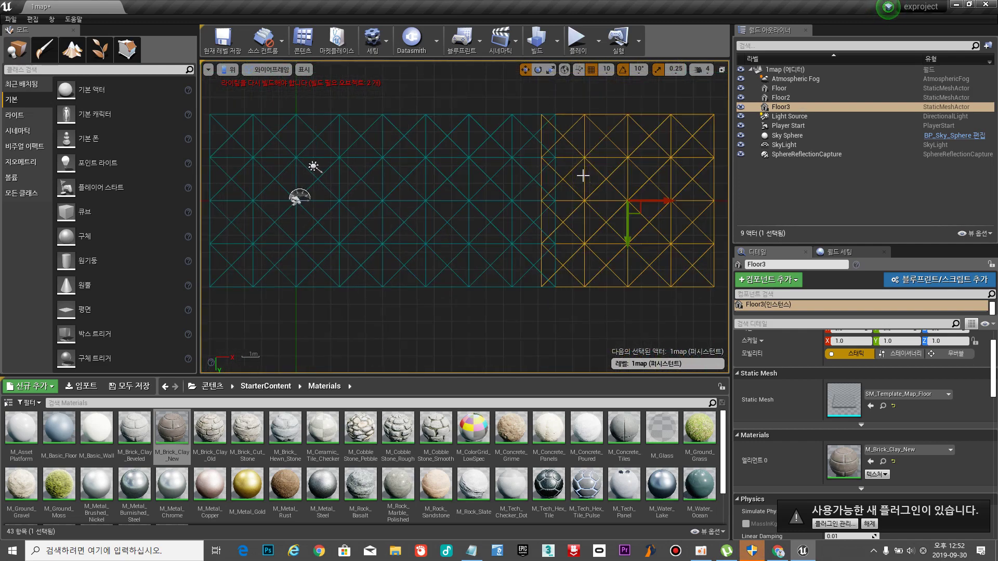
{"action": "left_click_drag", "start_coordinate": [665, 198], "coordinate": [678, 201]}
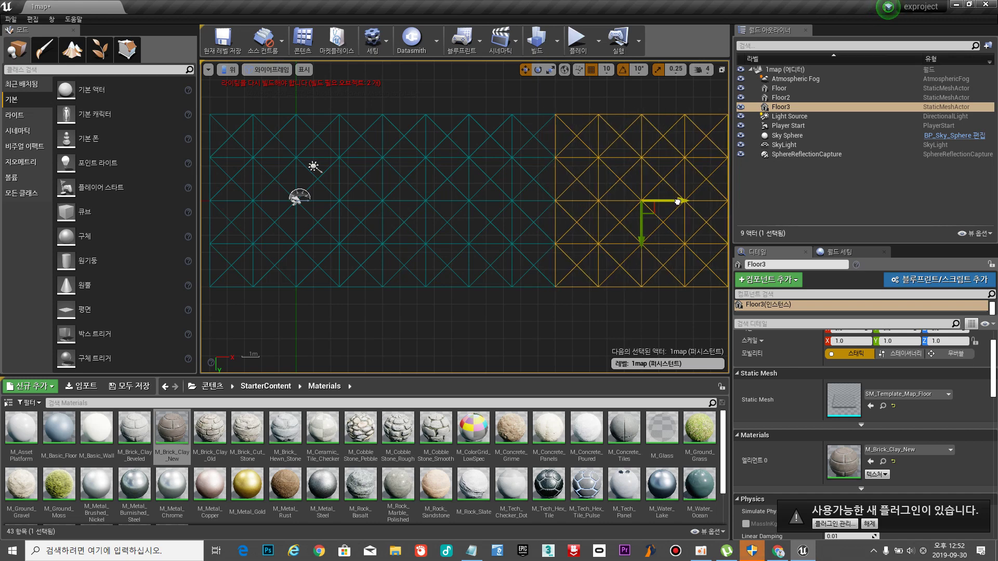
{"action": "left_click", "coordinate": [544, 246]}
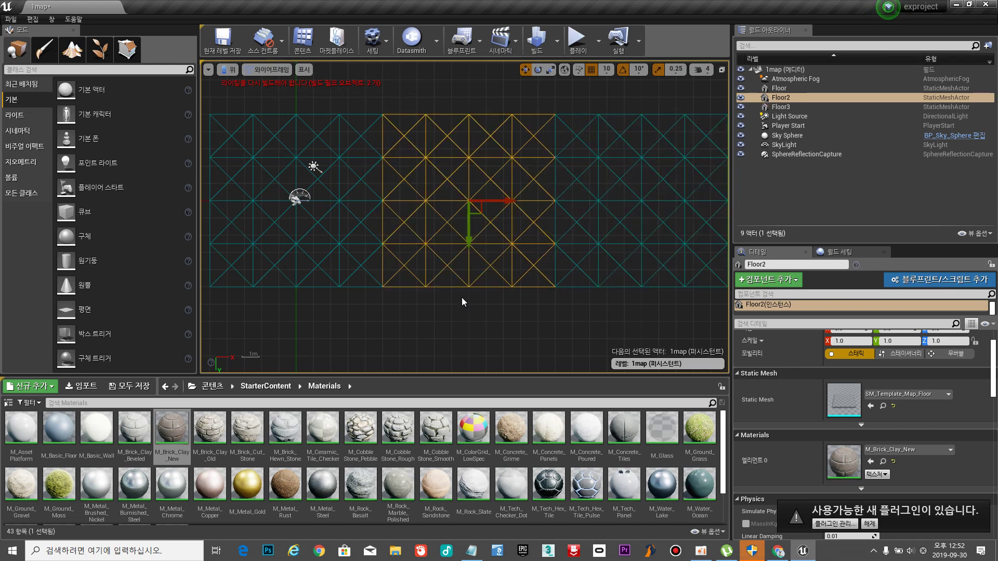
{"action": "right_click_drag", "start_coordinate": [460, 314], "coordinate": [458, 315]}
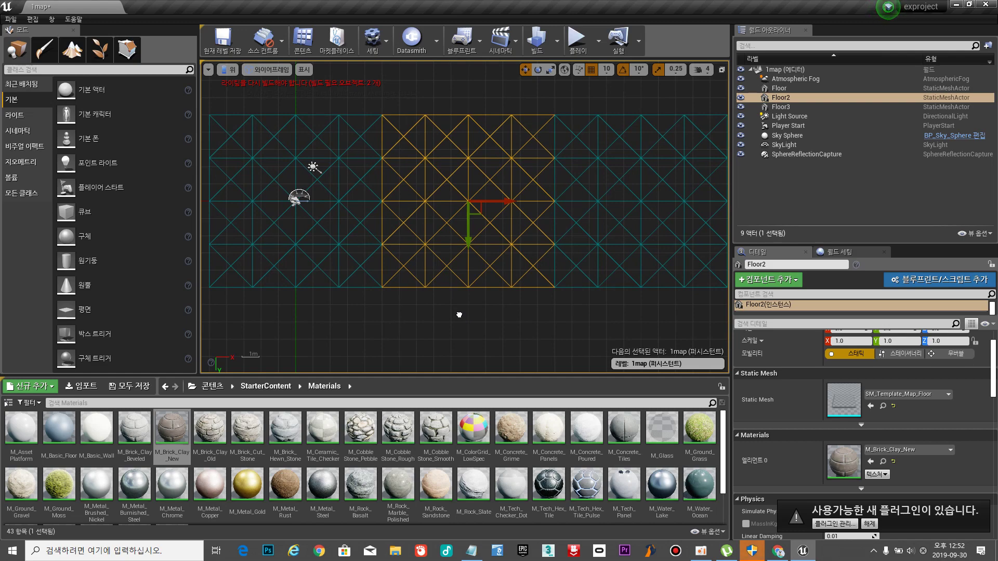
Select the three adjoining floor tiles, Floor, Floor2 and Floor3, and group them.
{"action": "right_click", "coordinate": [502, 325]}
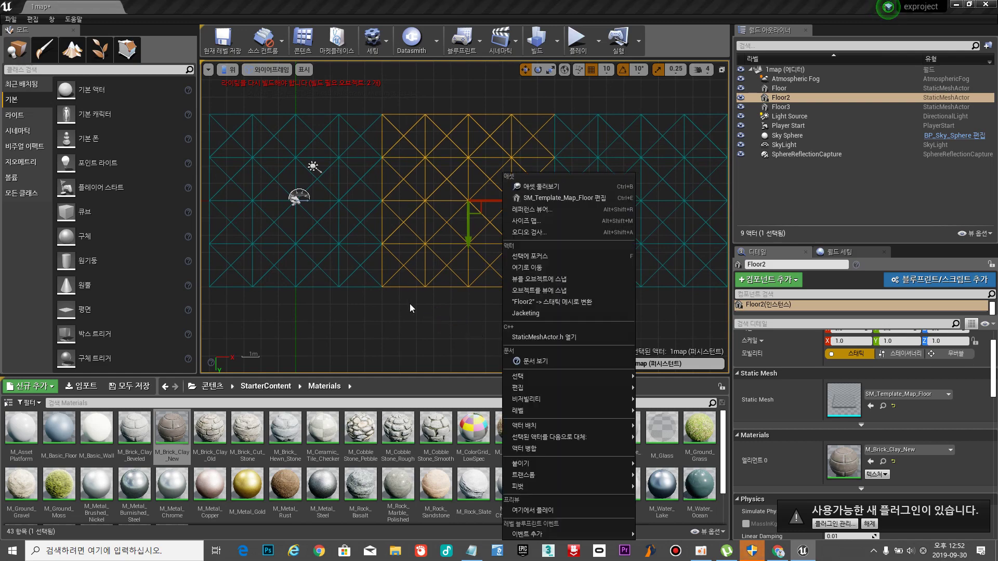
{"action": "scroll", "coordinate": [416, 306], "scroll_direction": "down", "scroll_amount": 4}
{"action": "scroll", "coordinate": [450, 306], "scroll_direction": "up", "scroll_amount": 2}
{"action": "left_click", "coordinate": [376, 271]}
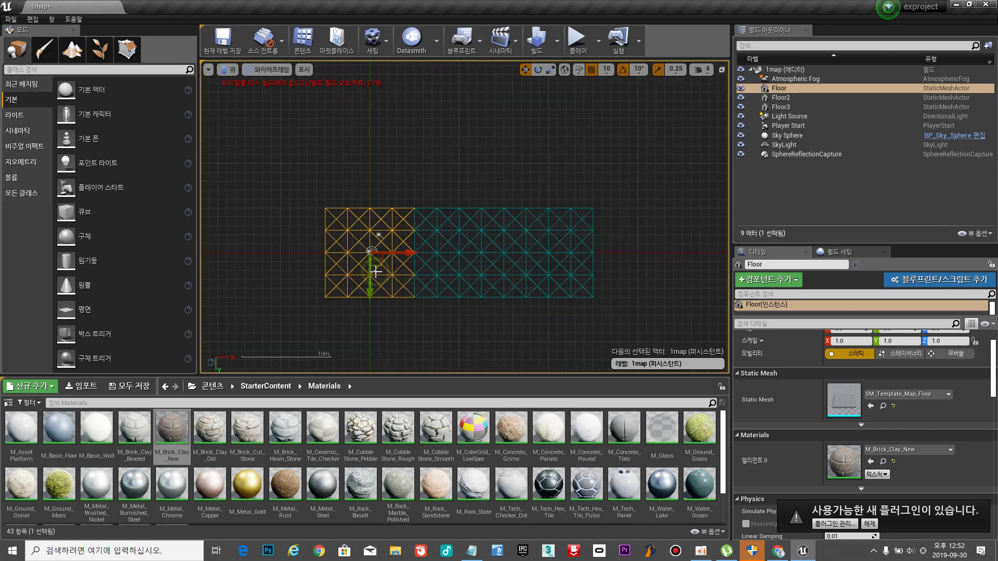
{"action": "left_click", "coordinate": [470, 274]}
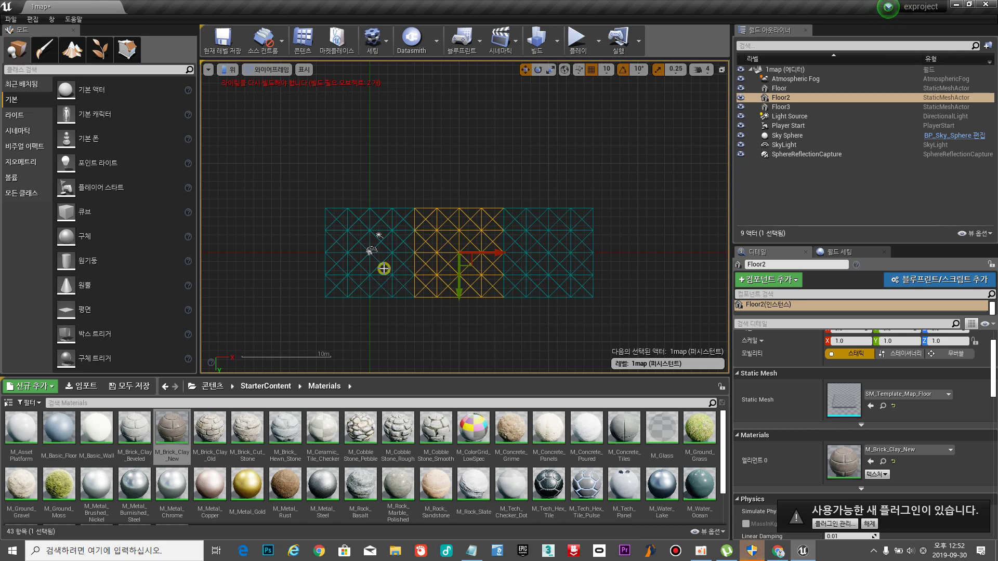
{"action": "left_click", "coordinate": [383, 268]}
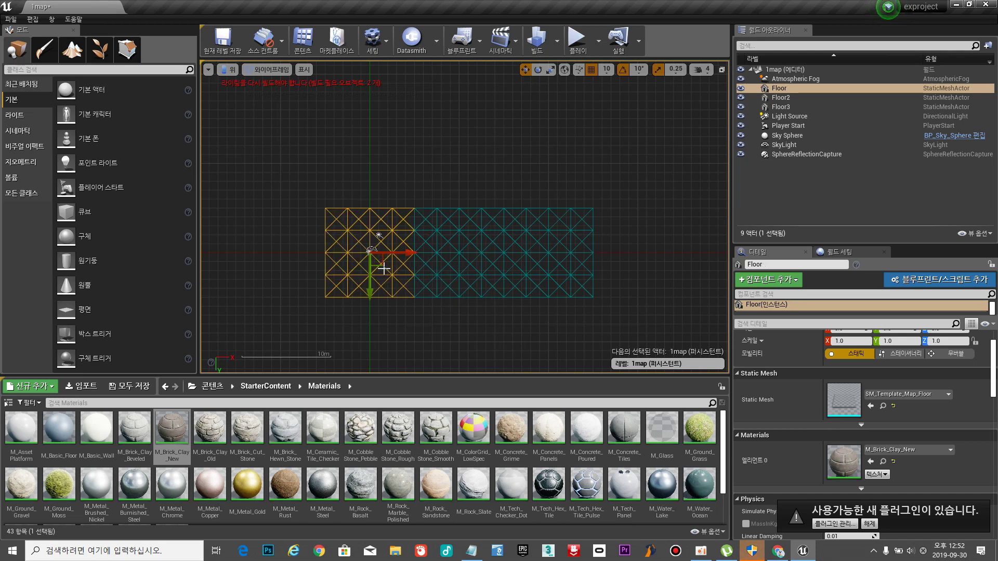
{"action": "scroll", "coordinate": [475, 251], "scroll_direction": "up", "scroll_amount": 3}
{"action": "left_click", "coordinate": [472, 255], "text": "ctrl"}
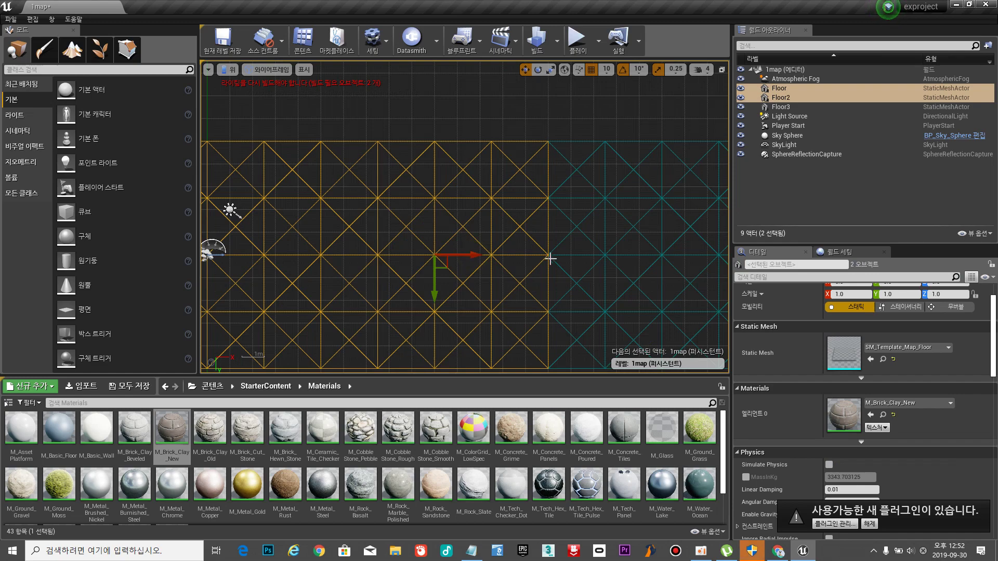
{"action": "left_click", "coordinate": [569, 254], "text": "ctrl"}
{"action": "scroll", "coordinate": [567, 254], "scroll_direction": "down", "scroll_amount": 3}
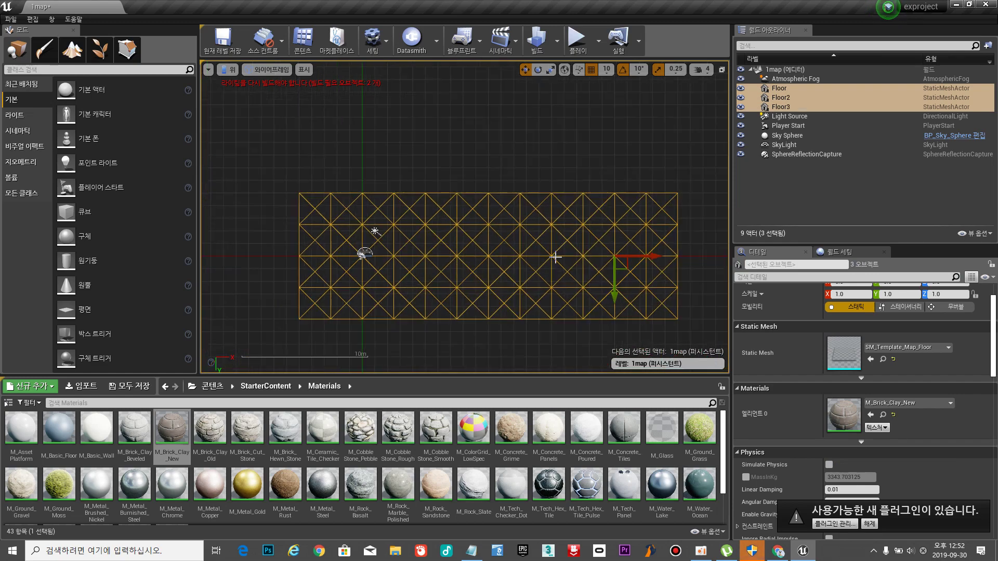
{"action": "right_click", "coordinate": [521, 223]}
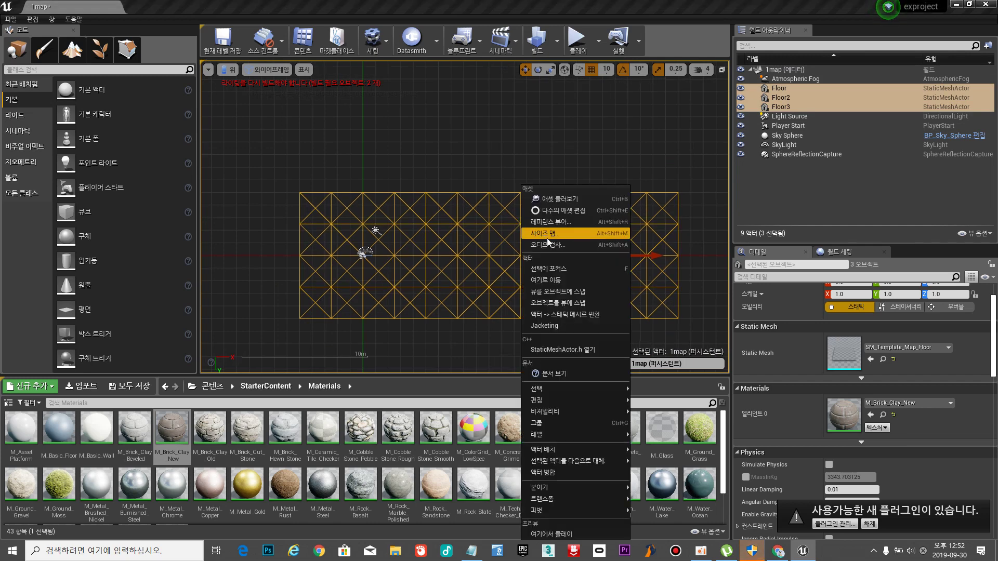
{"action": "left_click", "coordinate": [547, 423]}
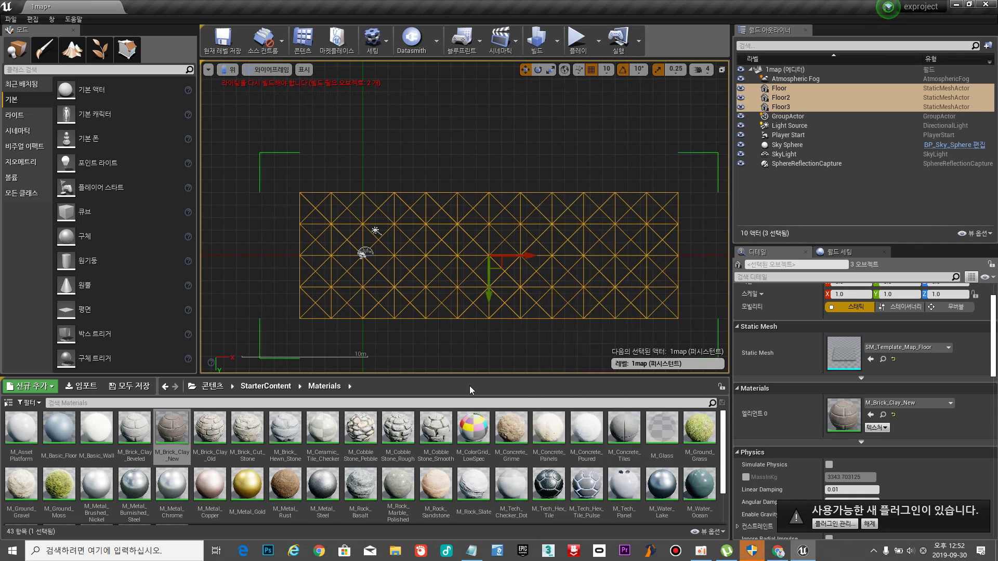
Deselect the floor group and pick individual tiles to check that they select as one unit.
{"action": "left_click", "coordinate": [524, 126]}
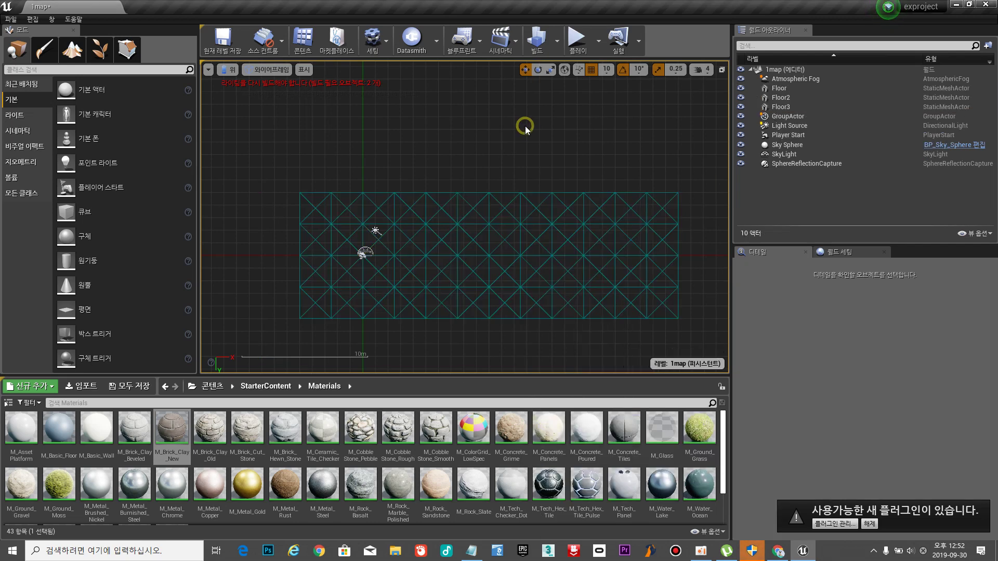
{"action": "left_click", "coordinate": [490, 225]}
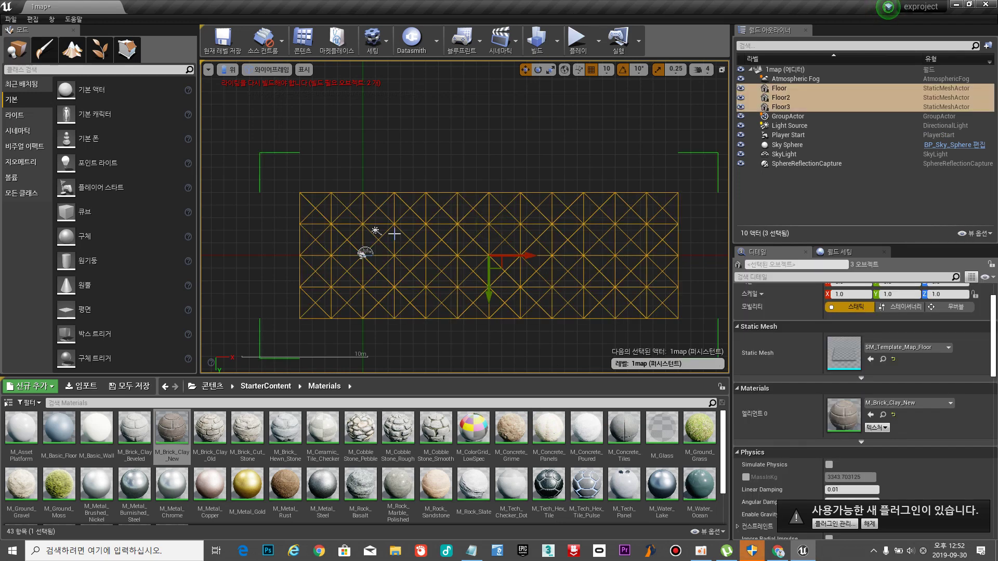
{"action": "left_click", "coordinate": [365, 120]}
{"action": "left_click", "coordinate": [331, 213]}
Duplicate the floor group and move the copy along X flush with the original group's end.
{"action": "right_click_drag", "start_coordinate": [589, 157], "coordinate": [516, 131]}
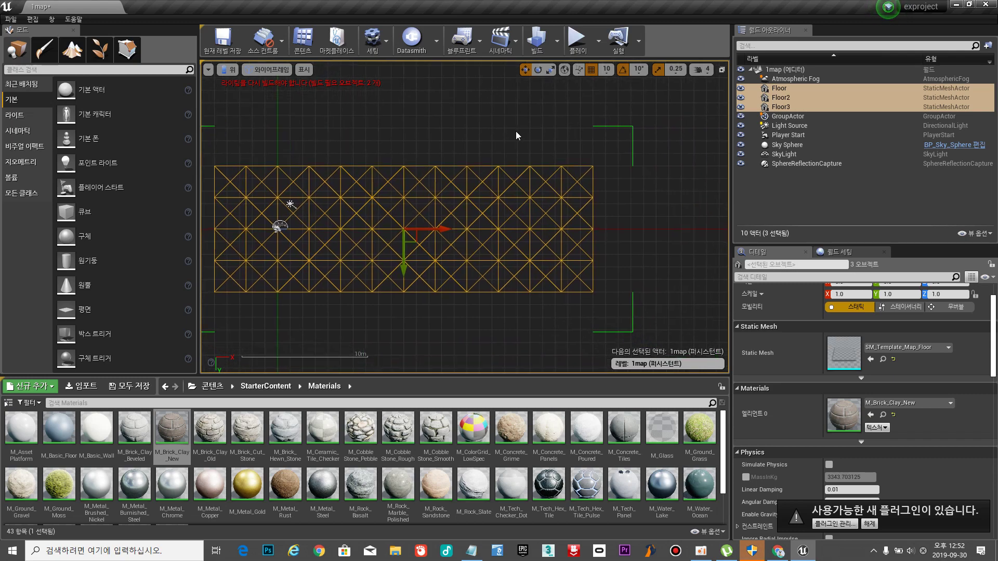
{"action": "key", "text": "ctrl+w"}
{"action": "left_click_drag", "start_coordinate": [447, 233], "coordinate": [824, 239]}
{"action": "scroll", "coordinate": [632, 237], "scroll_direction": "down", "scroll_amount": 4}
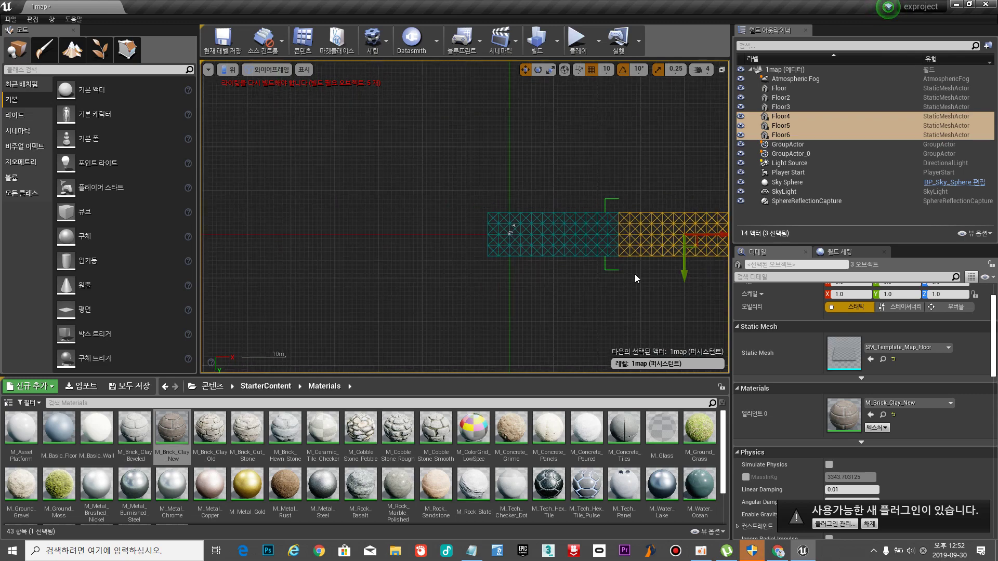
{"action": "right_click_drag", "start_coordinate": [634, 273], "coordinate": [509, 274]}
{"action": "scroll", "coordinate": [501, 263], "scroll_direction": "up", "scroll_amount": 3}
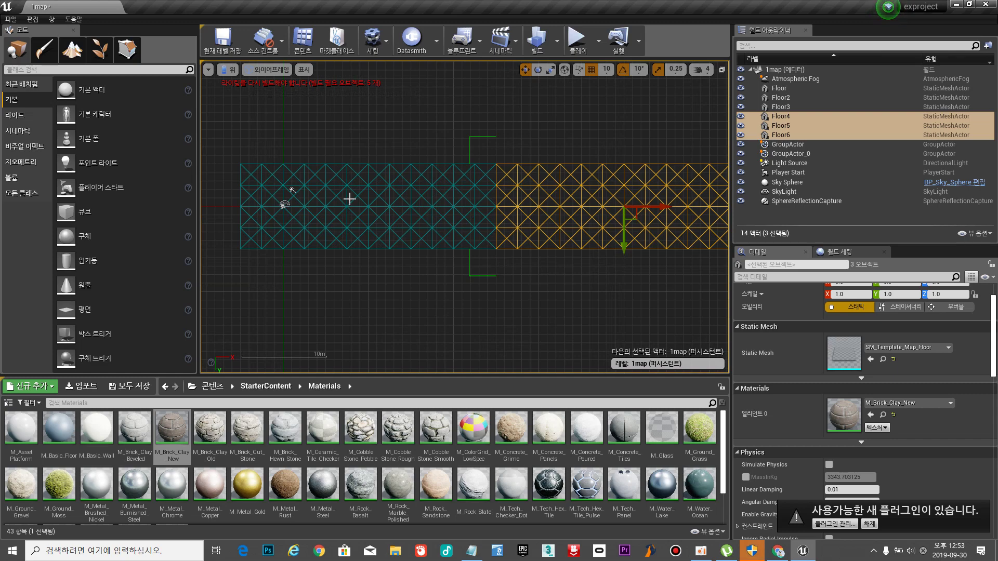
Examine the lengthened floor in the Left view and as a whole in the Perspective view.
{"action": "left_click", "coordinate": [229, 69]}
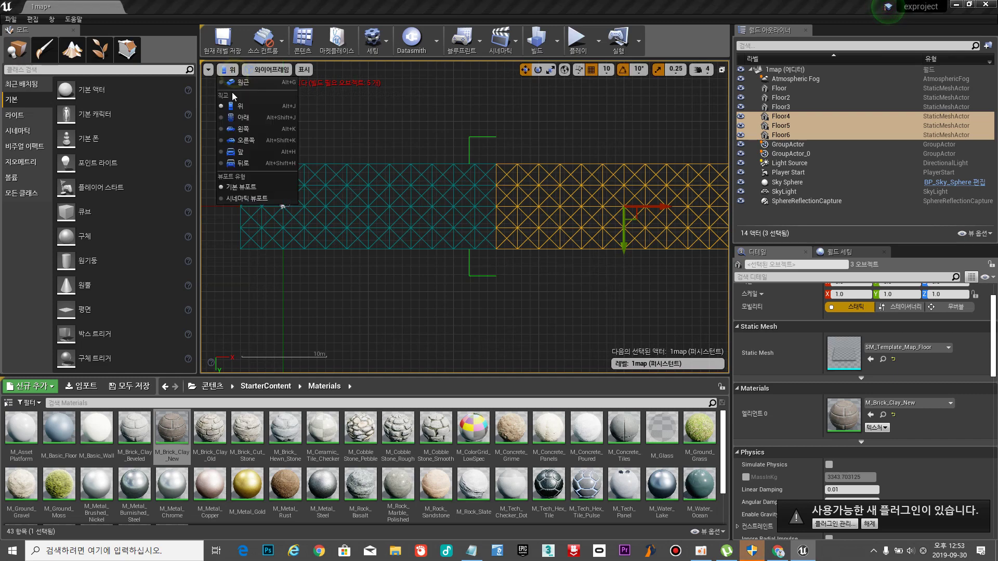
{"action": "left_click", "coordinate": [241, 128]}
{"action": "scroll", "coordinate": [312, 192], "scroll_direction": "down", "scroll_amount": 2}
{"action": "scroll", "coordinate": [244, 196], "scroll_direction": "up", "scroll_amount": 3}
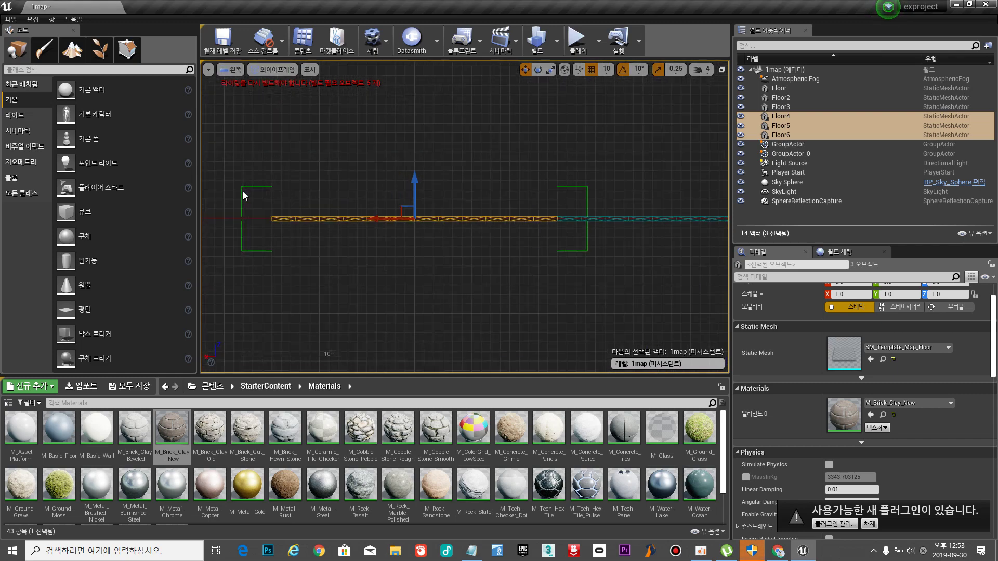
{"action": "scroll", "coordinate": [566, 235], "scroll_direction": "down", "scroll_amount": 2}
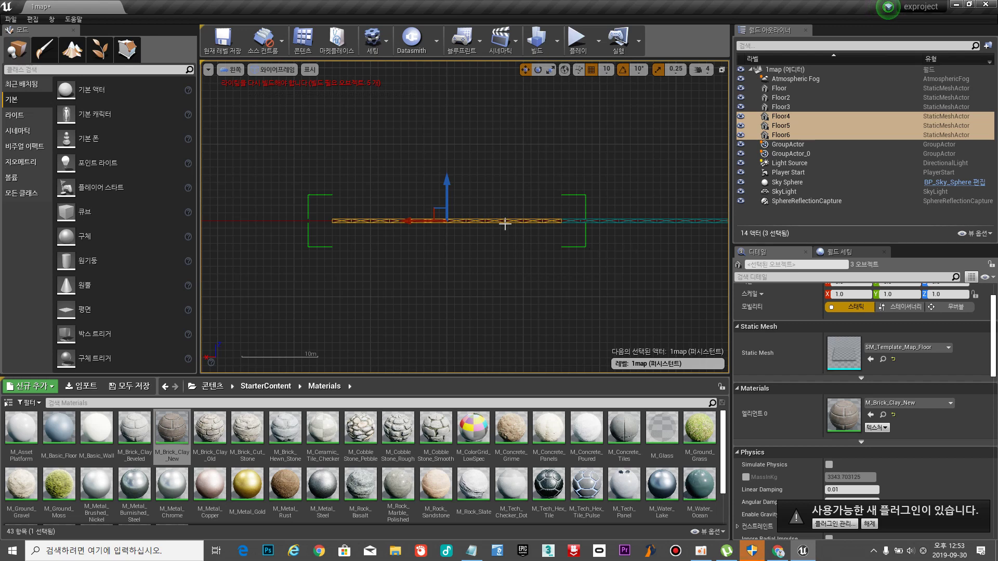
{"action": "left_click", "coordinate": [231, 69]}
{"action": "left_click", "coordinate": [244, 84]}
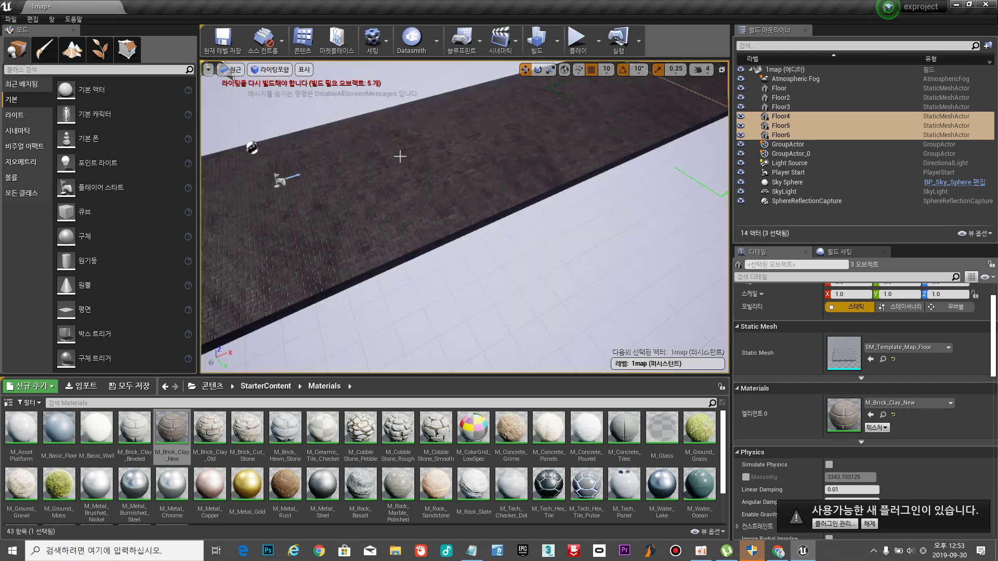
{"action": "scroll", "coordinate": [399, 156], "scroll_direction": "down", "scroll_amount": 7}
{"action": "right_click_drag", "start_coordinate": [511, 171], "coordinate": [532, 130]}
{"action": "left_click", "coordinate": [585, 237]}
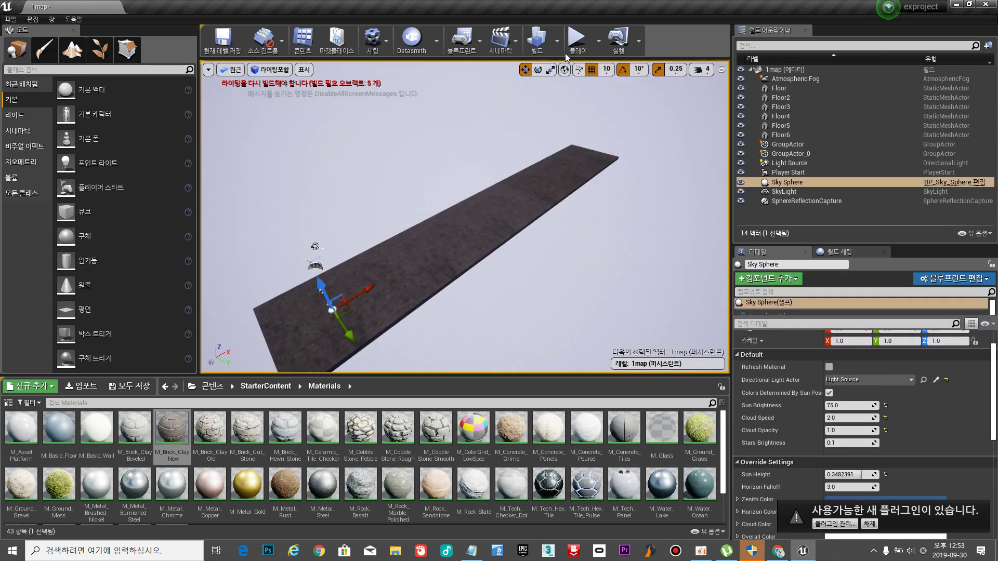
Play the level, run the character forward across the brick floor, and stop the playback.
{"action": "left_click", "coordinate": [572, 37]}
{"action": "left_click", "coordinate": [556, 132]}
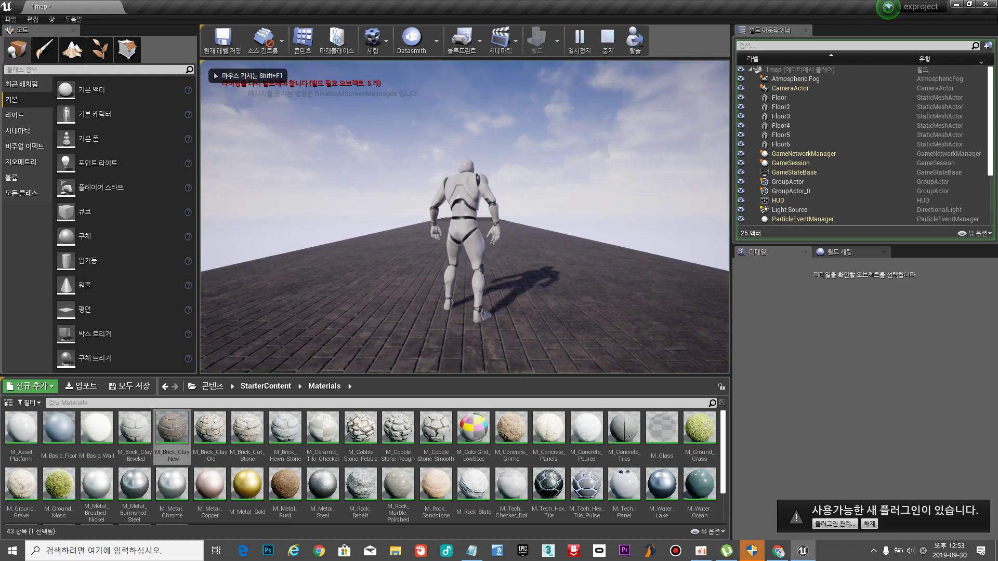
{"action": "key", "text": "w"}
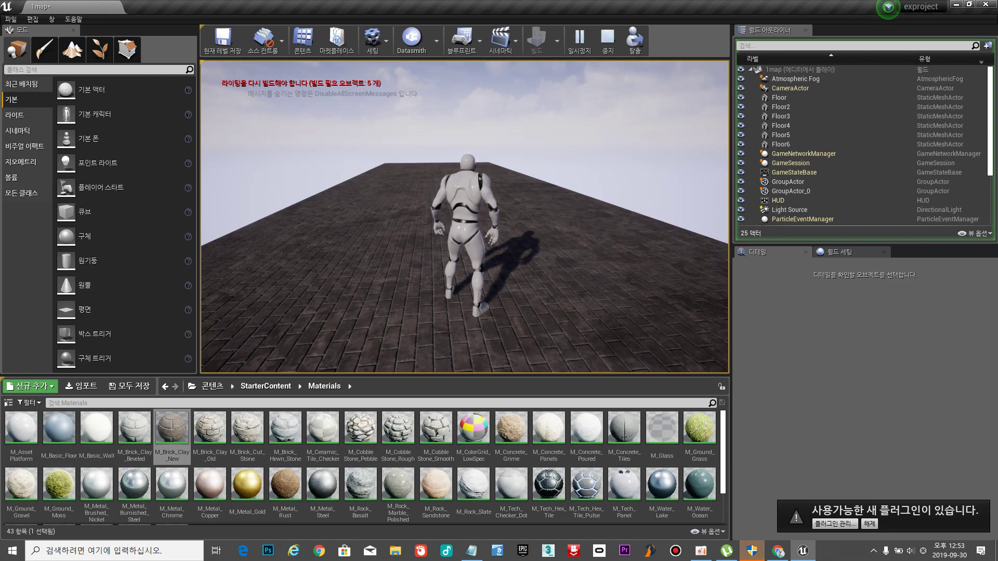
{"action": "key", "text": "Escape"}
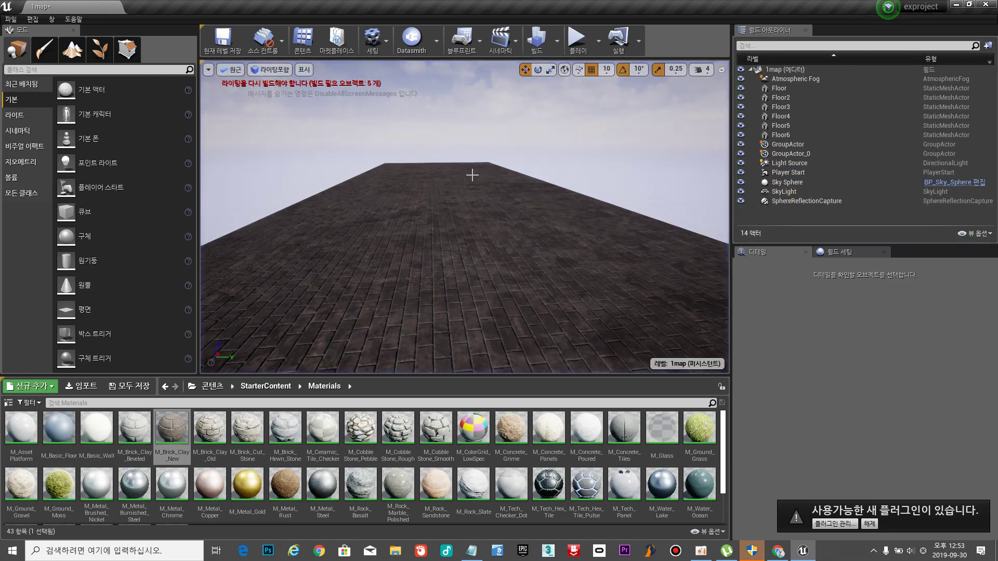
Focus the viewport on the Light Source and examine it with the surrounding sky actors above the floor.
{"action": "mouse_move", "coordinate": [472, 174]}
{"action": "right_mouse_down"}
{"action": "mouse_move", "coordinate": [453, 156]}
{"action": "mouse_move", "coordinate": [491, 167]}
{"action": "right_mouse_up"}
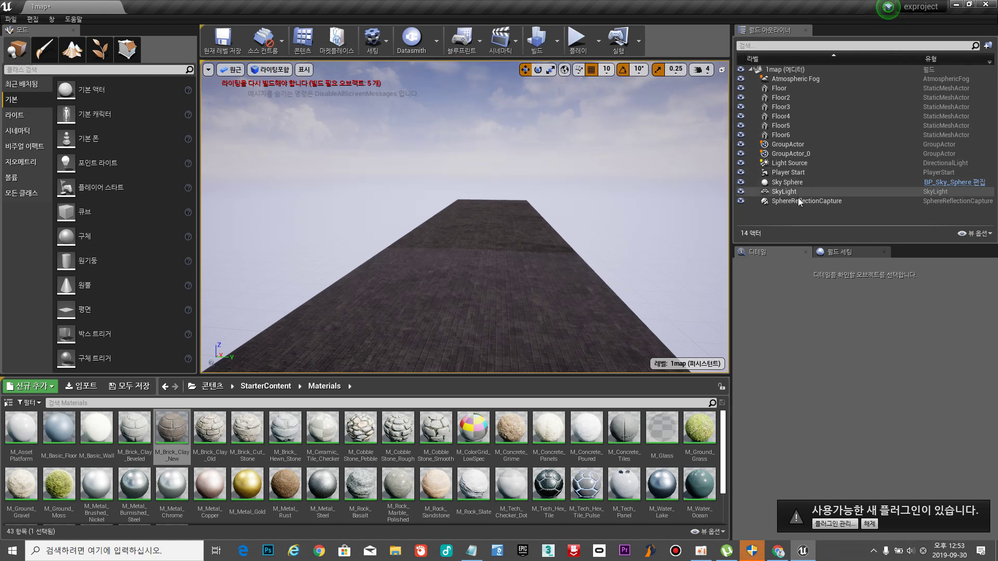
{"action": "left_click", "coordinate": [792, 164]}
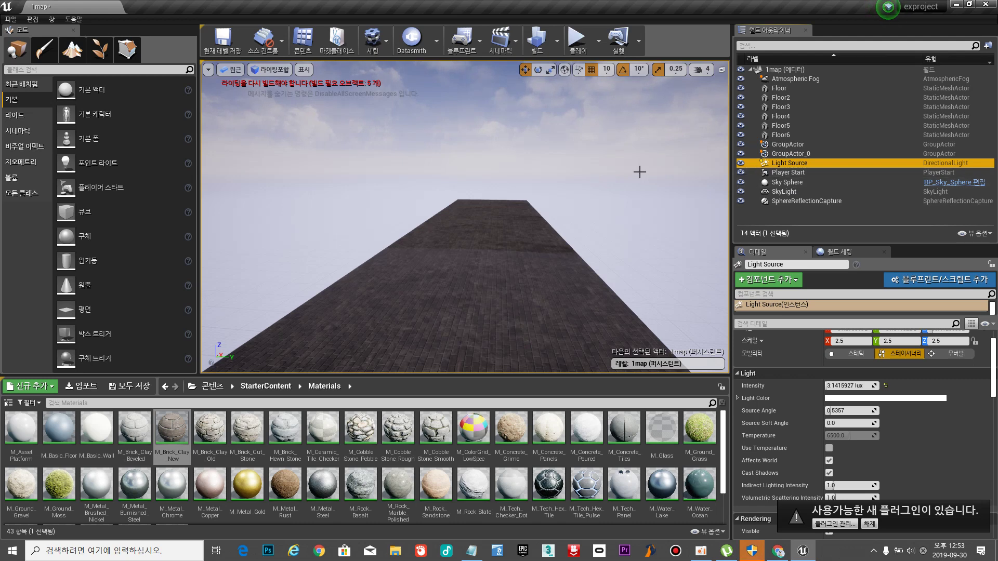
{"action": "key", "text": "f"}
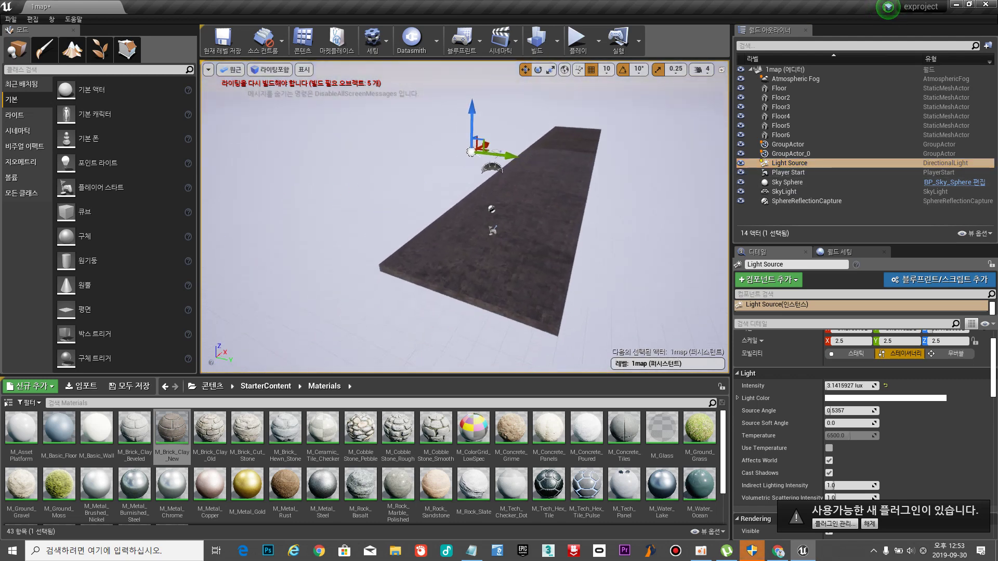
{"action": "right_click_drag", "start_coordinate": [465, 218], "coordinate": [514, 174]}
{"action": "key", "text": "w"}
{"action": "key", "text": "s"}
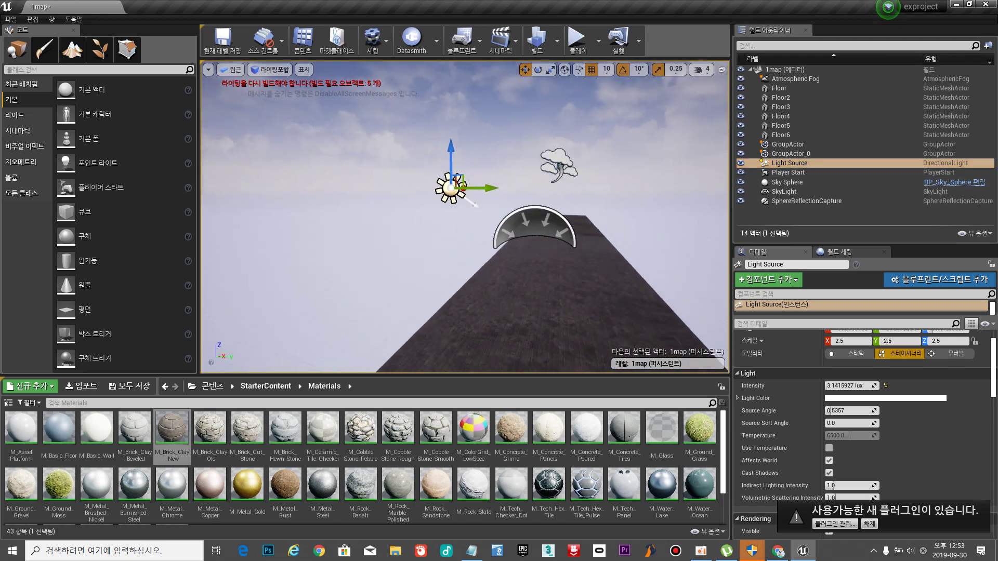
{"action": "key", "text": "s"}
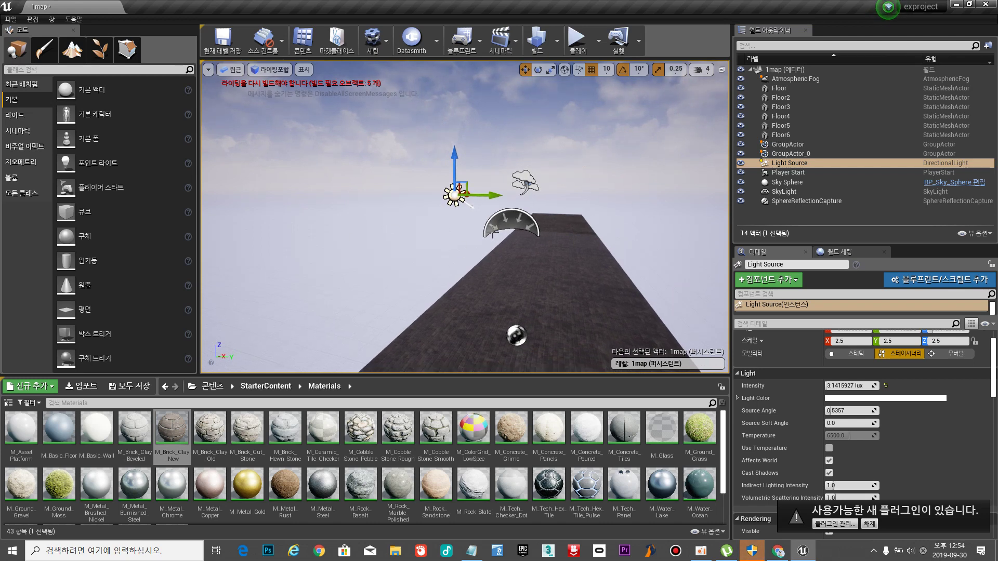
{"action": "scroll", "coordinate": [429, 214], "scroll_direction": "up", "scroll_amount": 1}
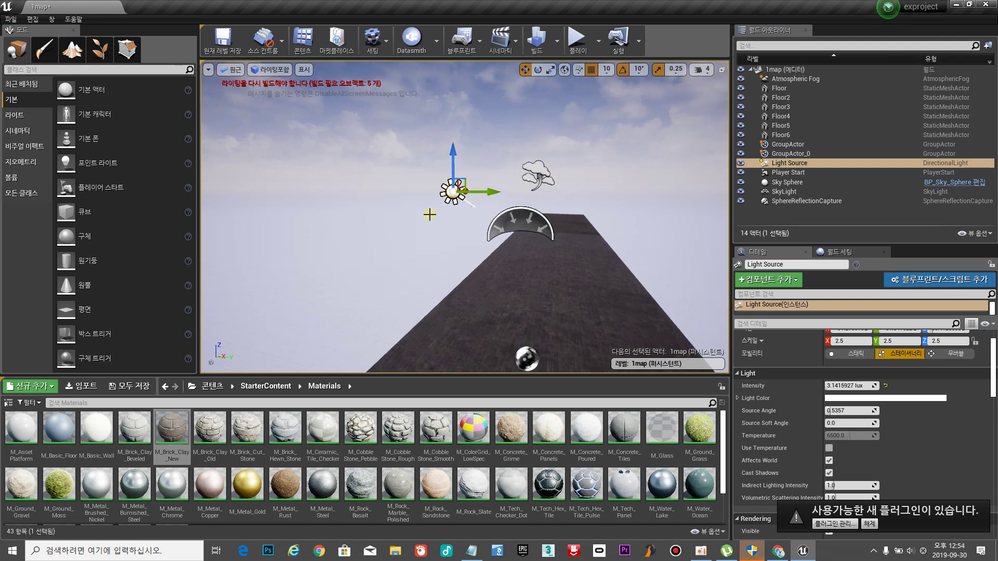
{"action": "left_click", "coordinate": [431, 215]}
Set the Light Source's Z rotation to about 155° to relight the brick floor from another direction.
{"action": "left_click", "coordinate": [453, 190]}
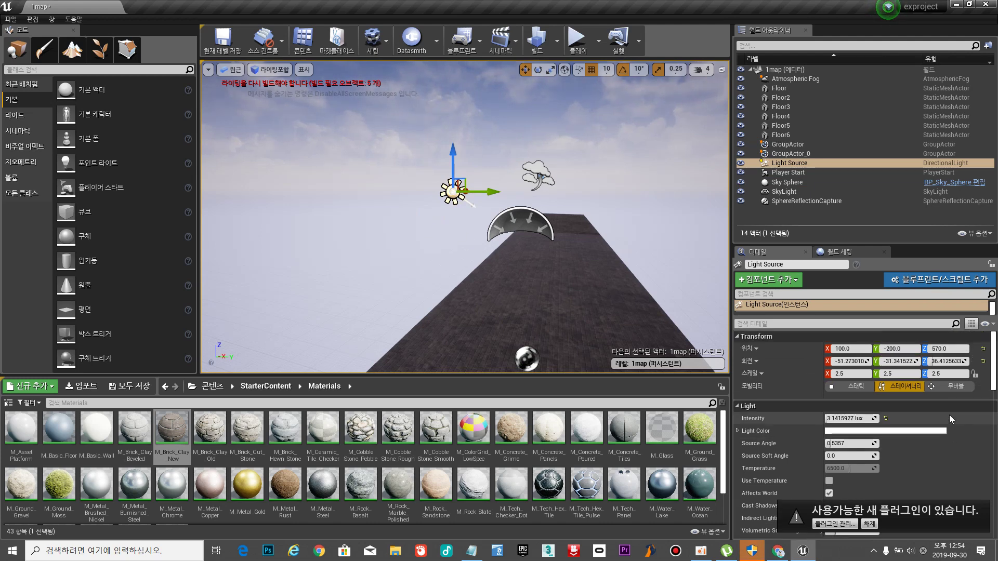
{"action": "scroll", "coordinate": [949, 415], "scroll_direction": "up", "scroll_amount": 2}
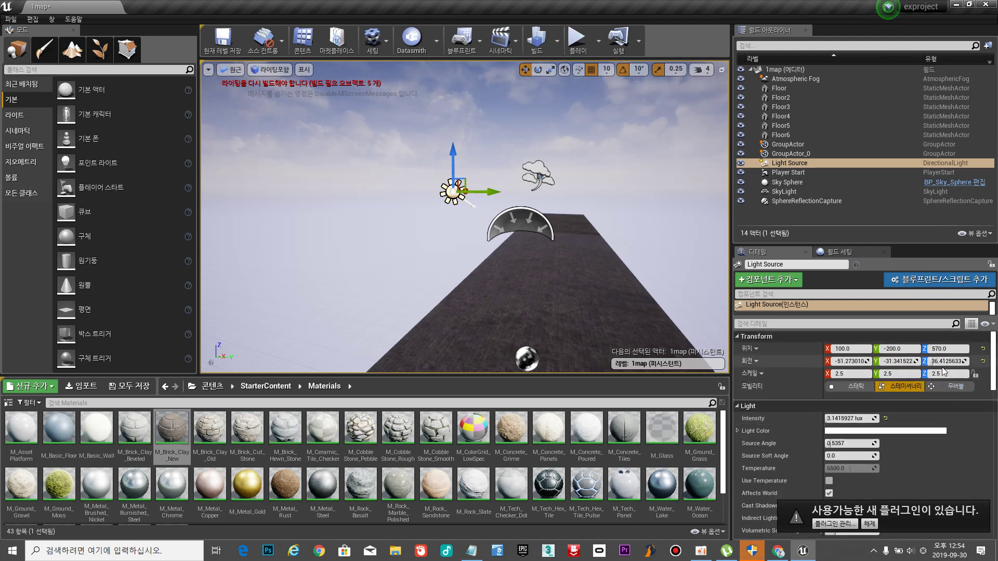
{"action": "mouse_move", "coordinate": [948, 361]}
{"action": "left_mouse_down"}
{"action": "mouse_move", "coordinate": [966, 361]}
{"action": "mouse_move", "coordinate": [828, 361]}
{"action": "mouse_move", "coordinate": [943, 361]}
{"action": "left_mouse_up"}
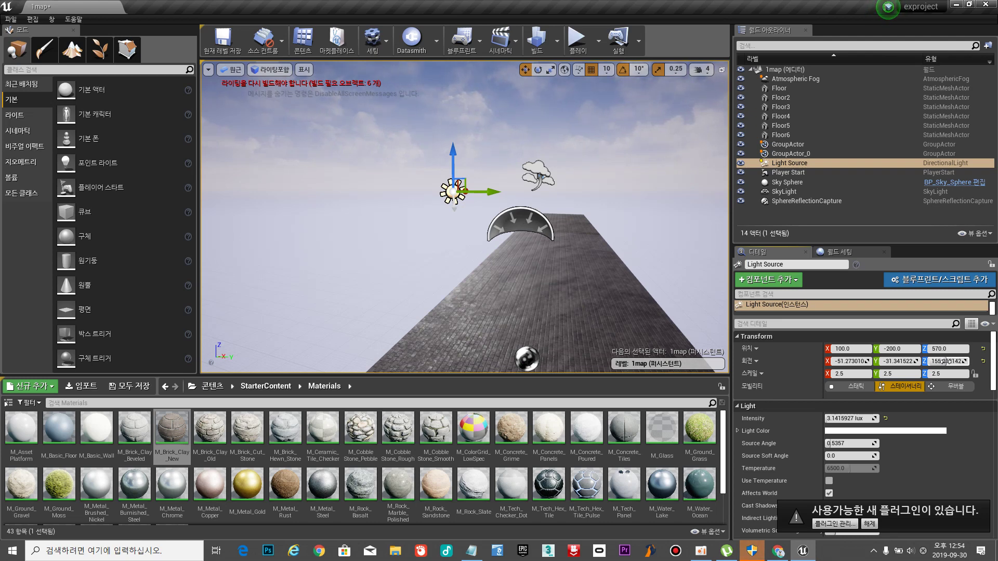
{"action": "left_click", "coordinate": [774, 164]}
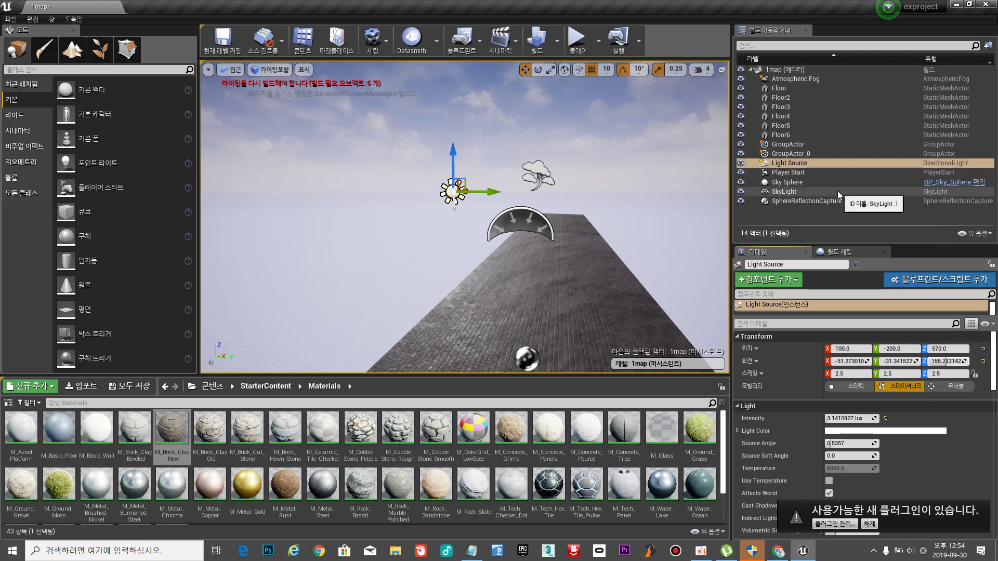
Select the SkyLight and move it along Y to about -1.0.
{"action": "left_click", "coordinate": [837, 191]}
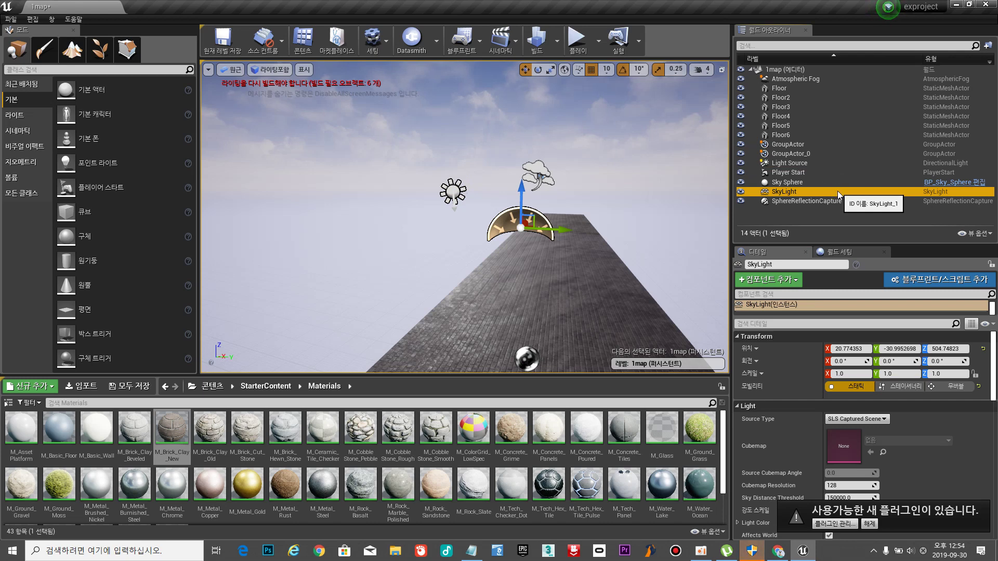
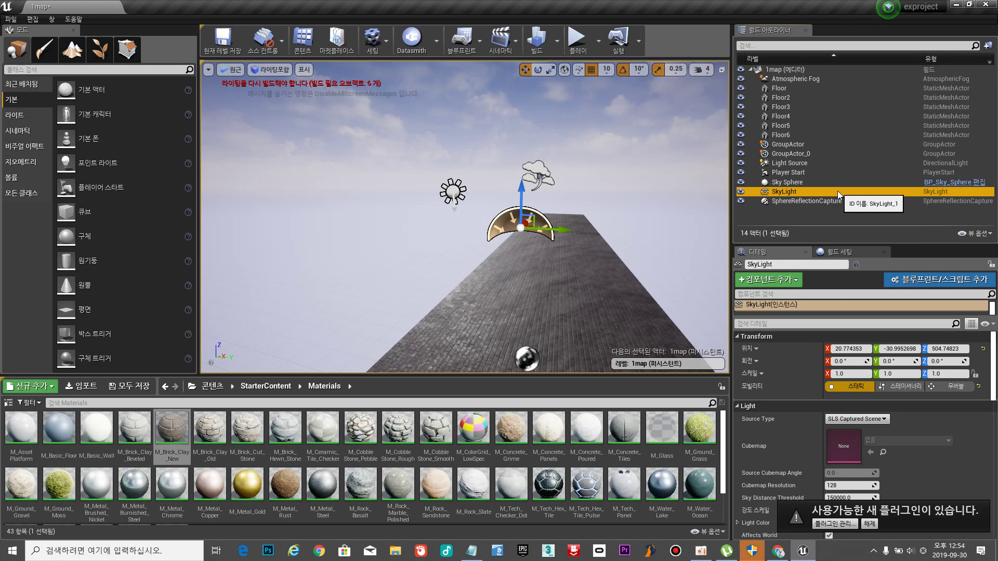
{"action": "left_click_drag", "start_coordinate": [561, 230], "coordinate": [577, 230]}
{"action": "right_click_drag", "start_coordinate": [577, 230], "coordinate": [492, 234]}
{"action": "key", "text": "w"}
{"action": "key", "text": "s"}
{"action": "key", "text": "a"}
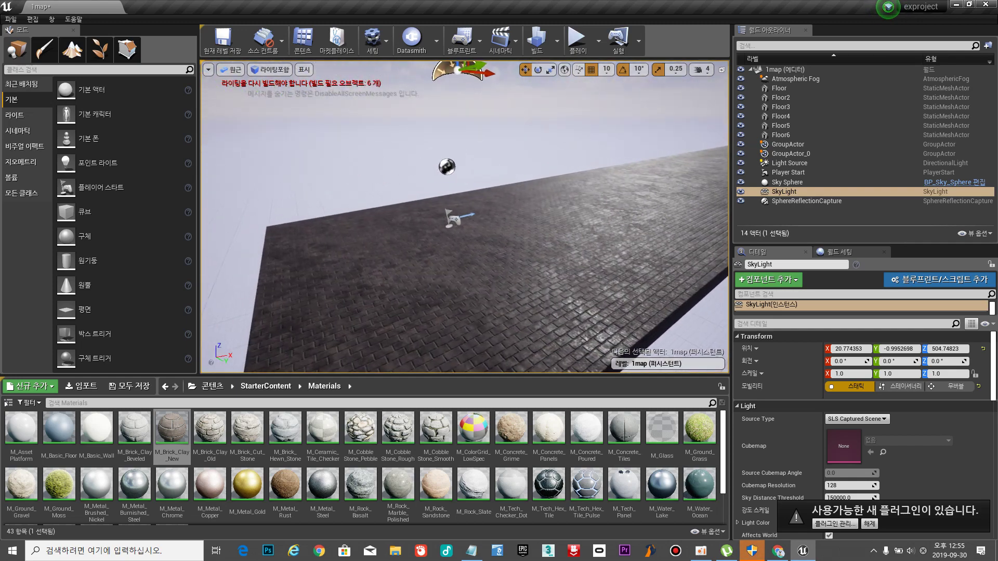
{"action": "key", "text": "w"}
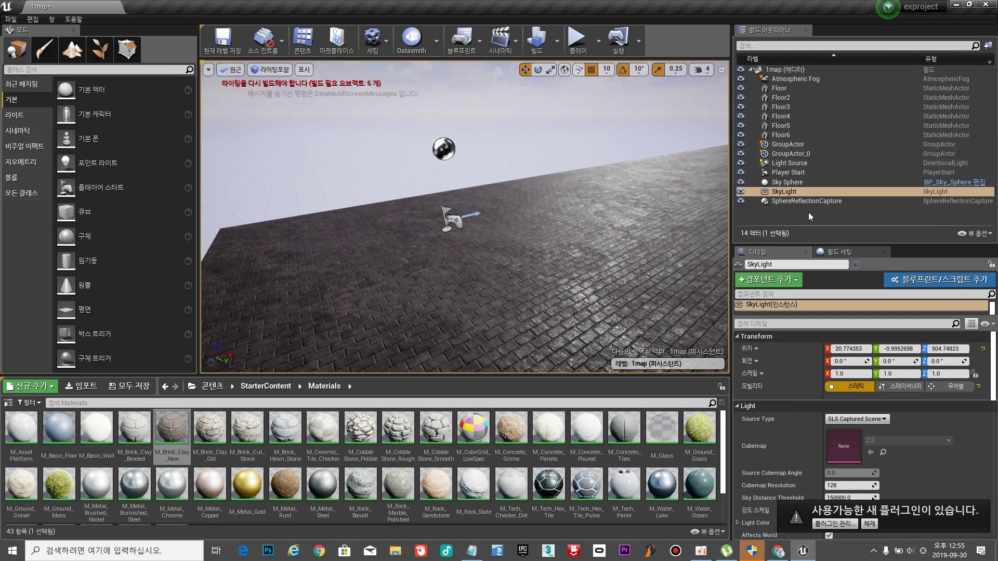
Move the Player Start along X to 860, play the level from there, and stop the playback.
{"action": "scroll", "coordinate": [490, 217], "scroll_direction": "up", "scroll_amount": 3}
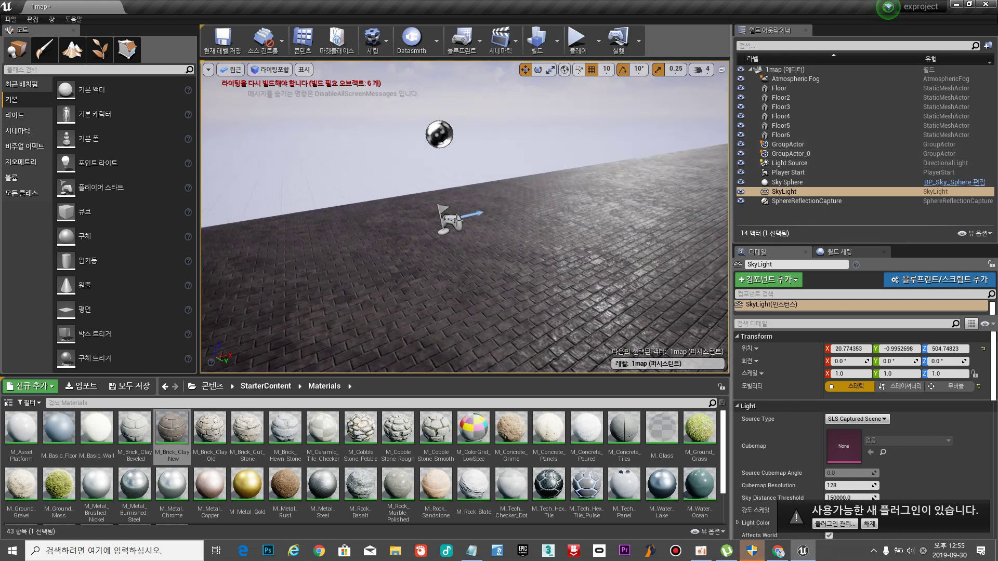
{"action": "left_click", "coordinate": [457, 220]}
{"action": "right_click_drag", "start_coordinate": [489, 226], "coordinate": [431, 188]}
{"action": "key", "text": "d"}
{"action": "key", "text": "s"}
{"action": "key", "text": "w"}
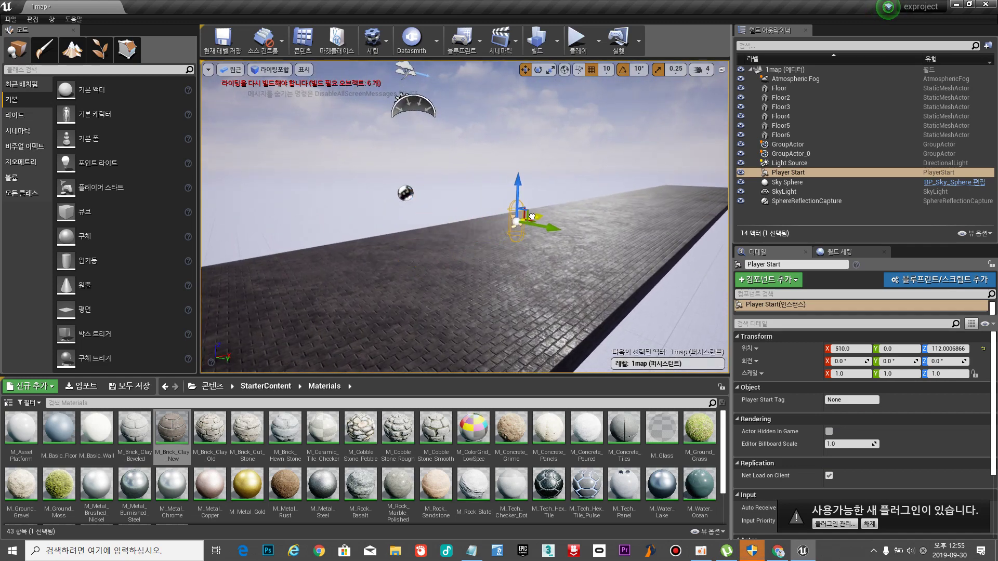
{"action": "left_click_drag", "start_coordinate": [532, 217], "coordinate": [569, 213]}
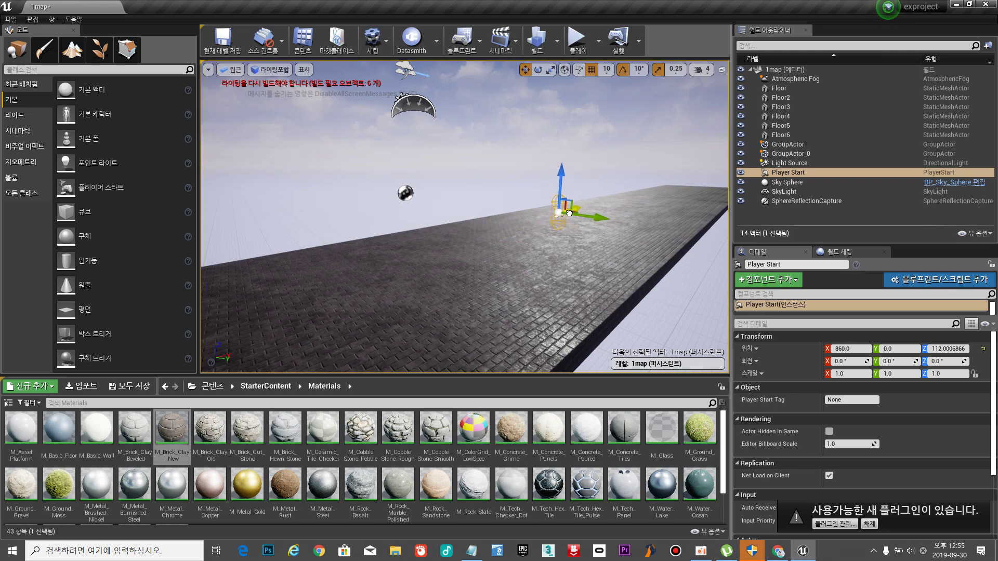
{"action": "left_click", "coordinate": [576, 38]}
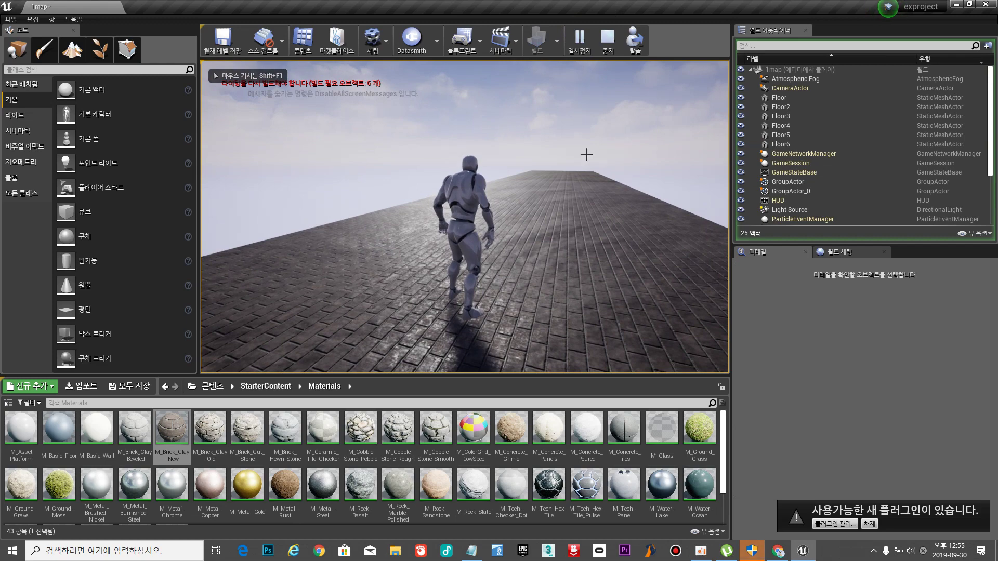
{"action": "key", "text": "Escape"}
Move the Player Start farther along X to 1450, play the level running forward, and stop the playback.
{"action": "left_click", "coordinate": [475, 224]}
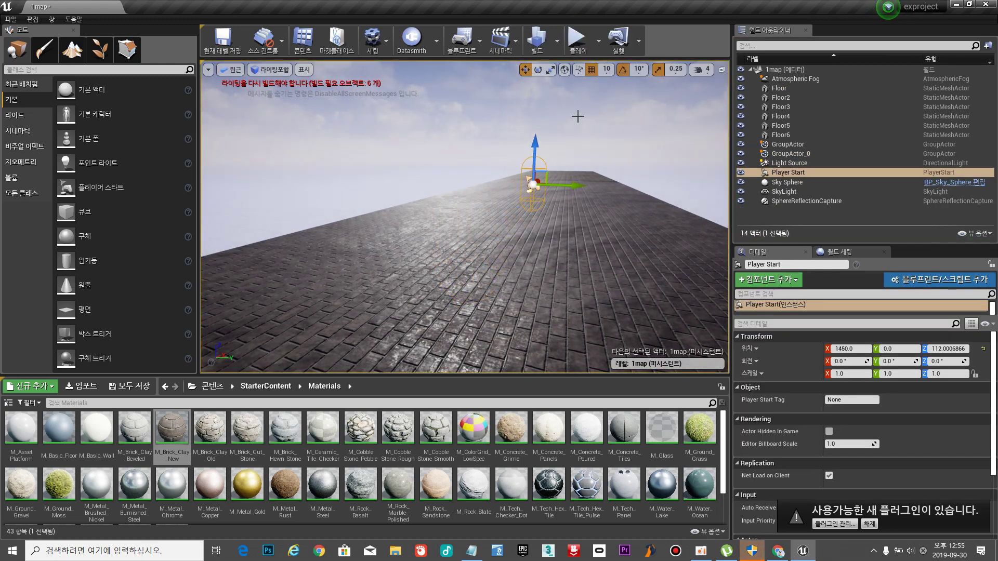
{"action": "left_click", "coordinate": [576, 37]}
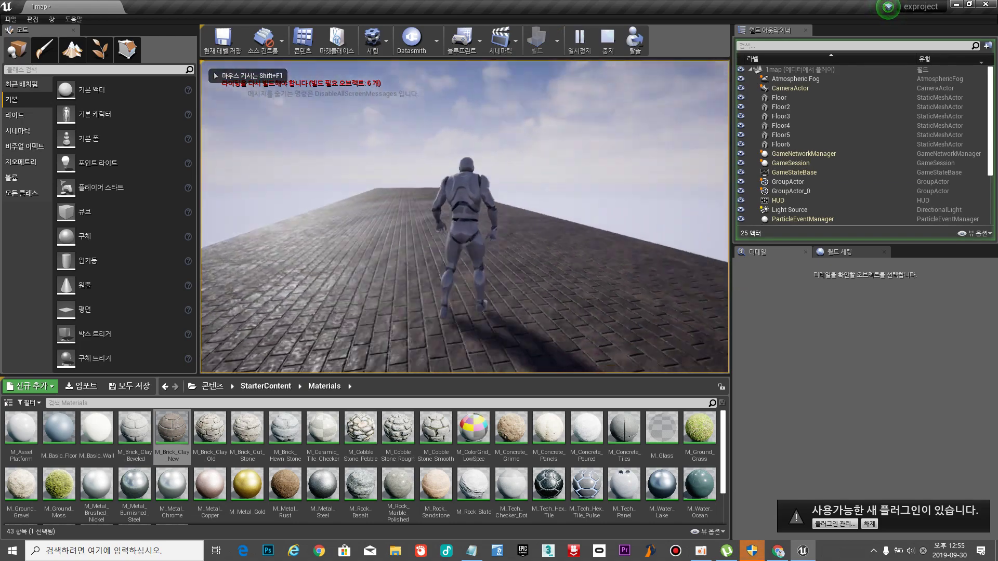
{"action": "key", "text": "w"}
{"action": "key", "text": "Escape"}
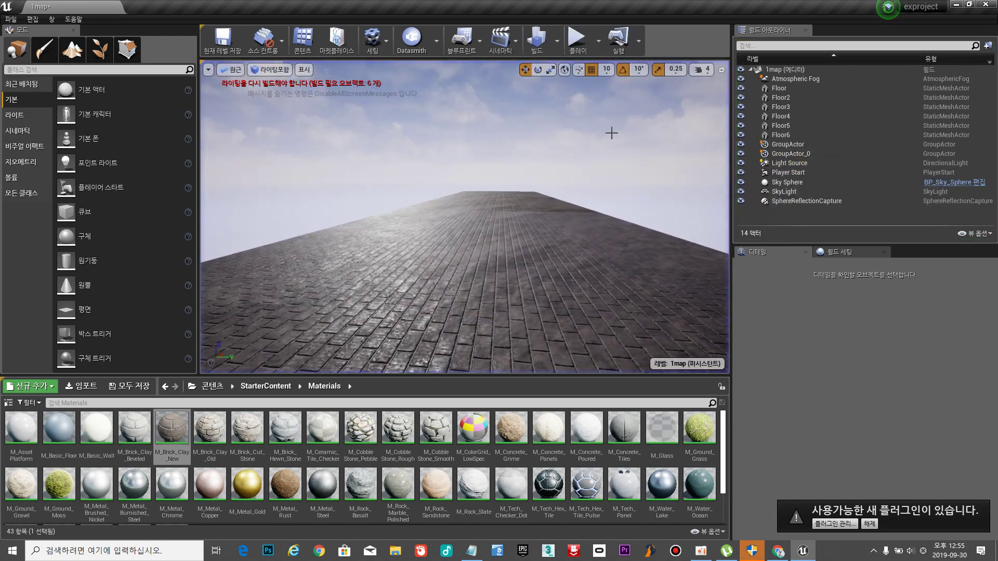
View the whole brick floor from above and check which tiles belong to each of its two groups.
{"action": "right_click_drag", "start_coordinate": [611, 134], "coordinate": [390, 174]}
{"action": "key", "text": "a"}
{"action": "key", "text": "d"}
{"action": "key", "text": "s"}
{"action": "key", "text": "w"}
{"action": "right_click_drag", "start_coordinate": [484, 156], "coordinate": [532, 160]}
{"action": "key", "text": "a"}
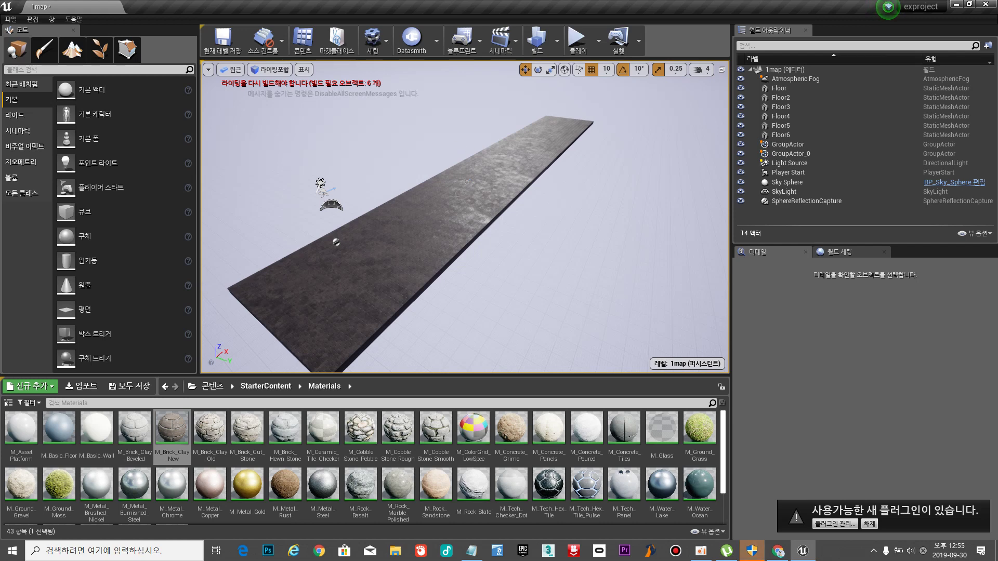
{"action": "left_click", "coordinate": [456, 195]}
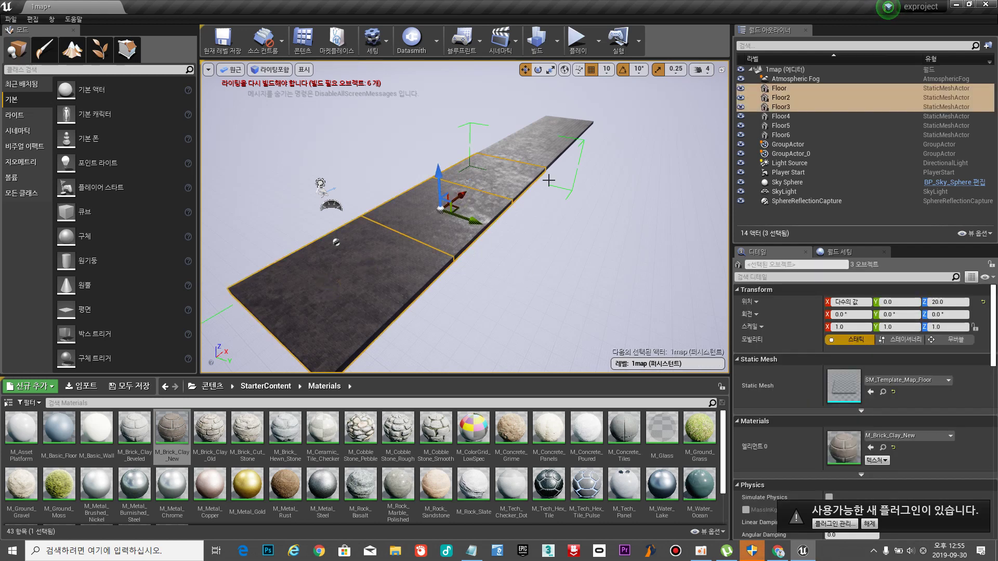
{"action": "left_click", "coordinate": [544, 139]}
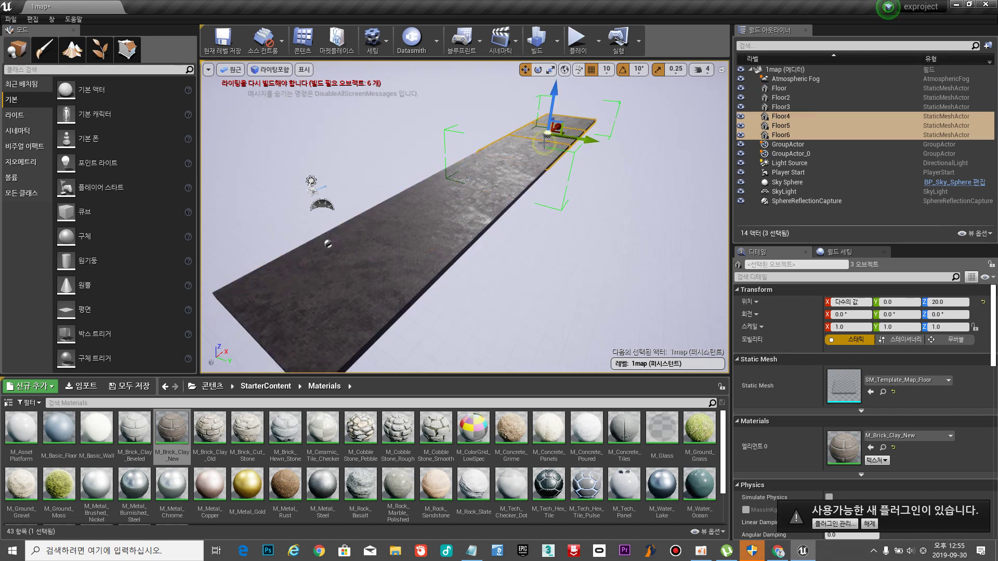
{"action": "left_click", "coordinate": [436, 228]}
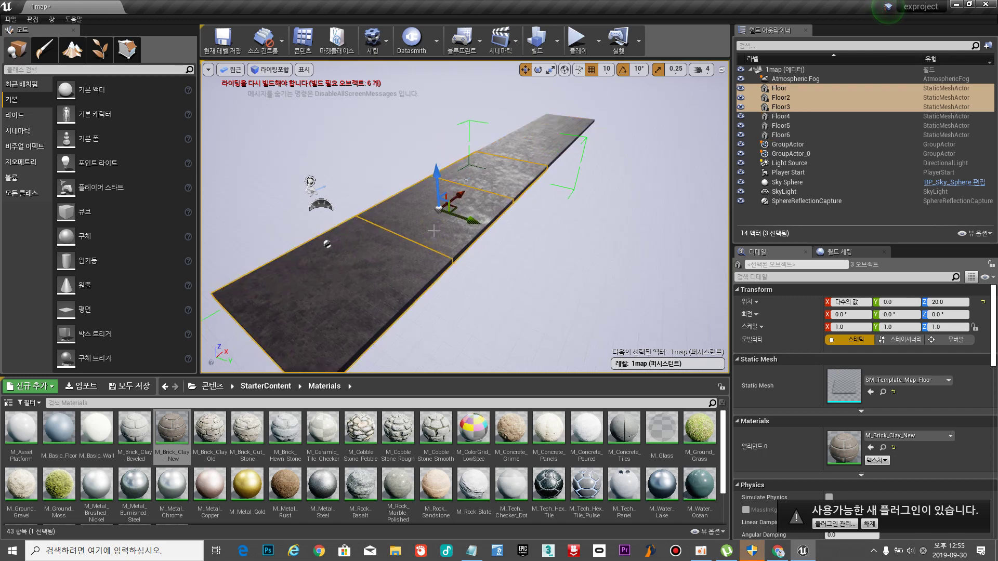
{"action": "left_click", "coordinate": [531, 146]}
Select both floor groups and merge Floor through Floor6 into a single group with Regroup.
{"action": "left_click", "coordinate": [444, 229]}
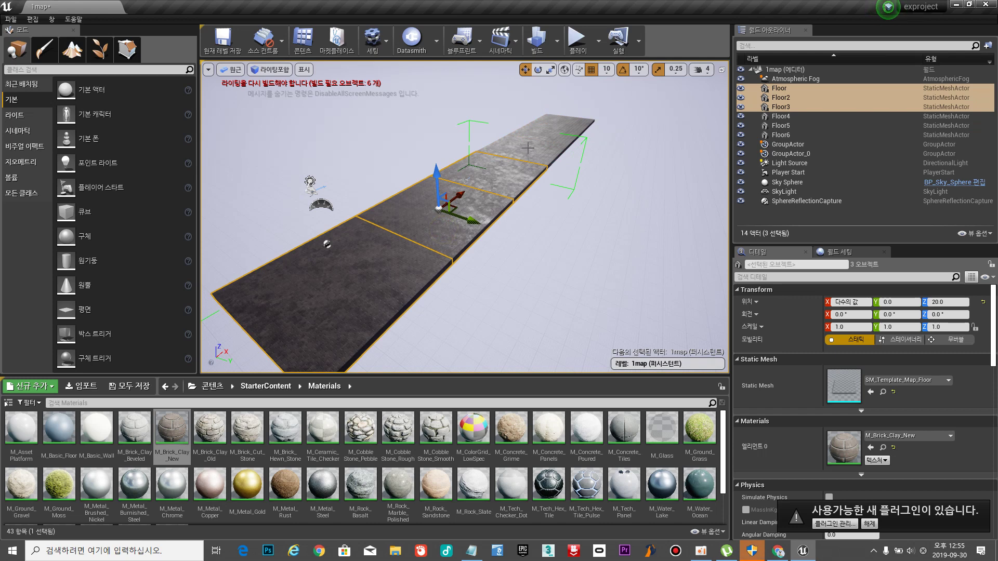
{"action": "left_click", "coordinate": [527, 148], "text": "ctrl"}
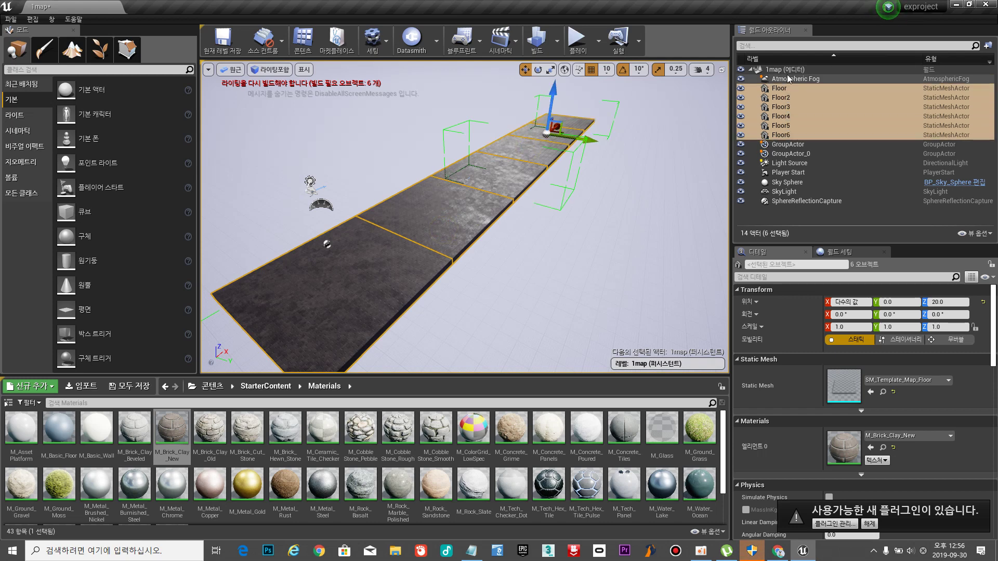
{"action": "right_click", "coordinate": [503, 181]}
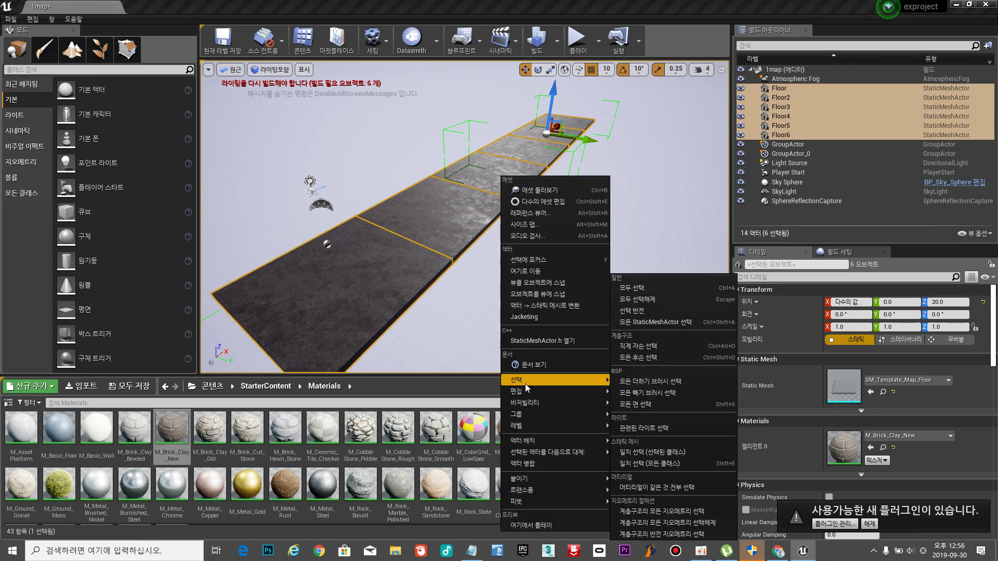
{"action": "mouse_move", "coordinate": [519, 417]}
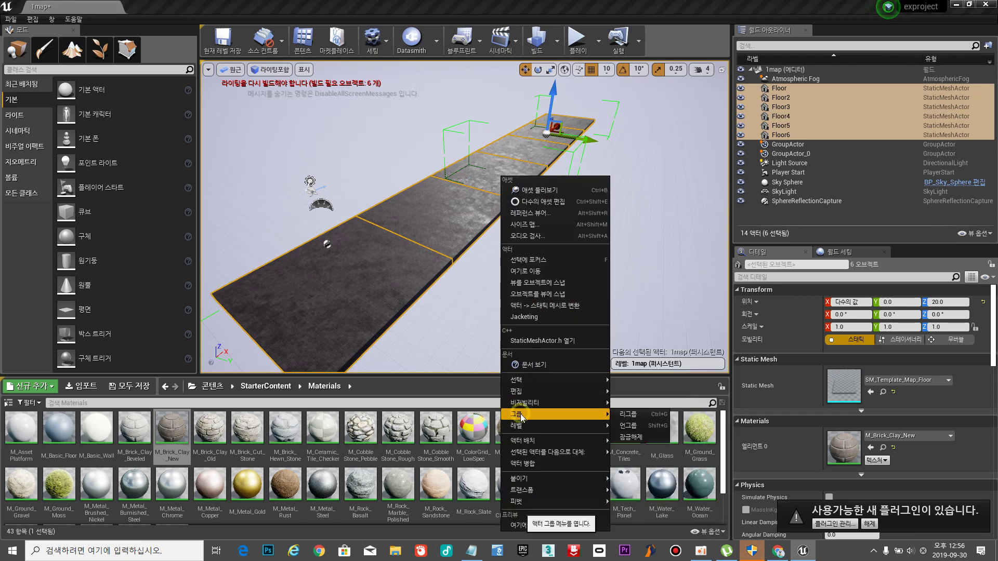
{"action": "left_click", "coordinate": [634, 428]}
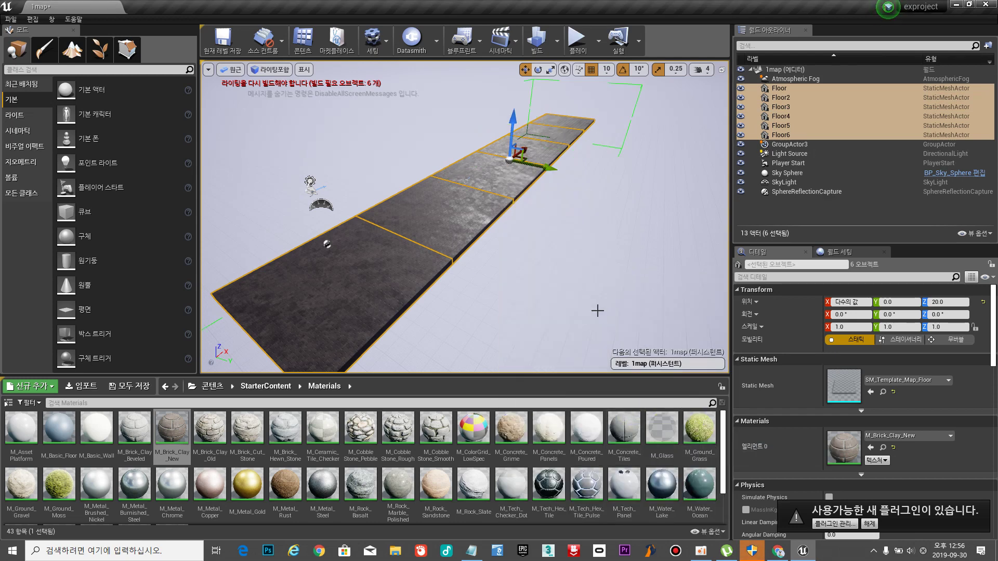
{"action": "left_click", "coordinate": [568, 266]}
{"action": "left_click", "coordinate": [485, 207]}
Duplicate the grouped six-tile floor strip and move the copy along Y to 1190.
{"action": "right_click_drag", "start_coordinate": [514, 273], "coordinate": [577, 246]}
{"action": "key", "text": "w"}
{"action": "key", "text": "a"}
{"action": "key", "text": "d"}
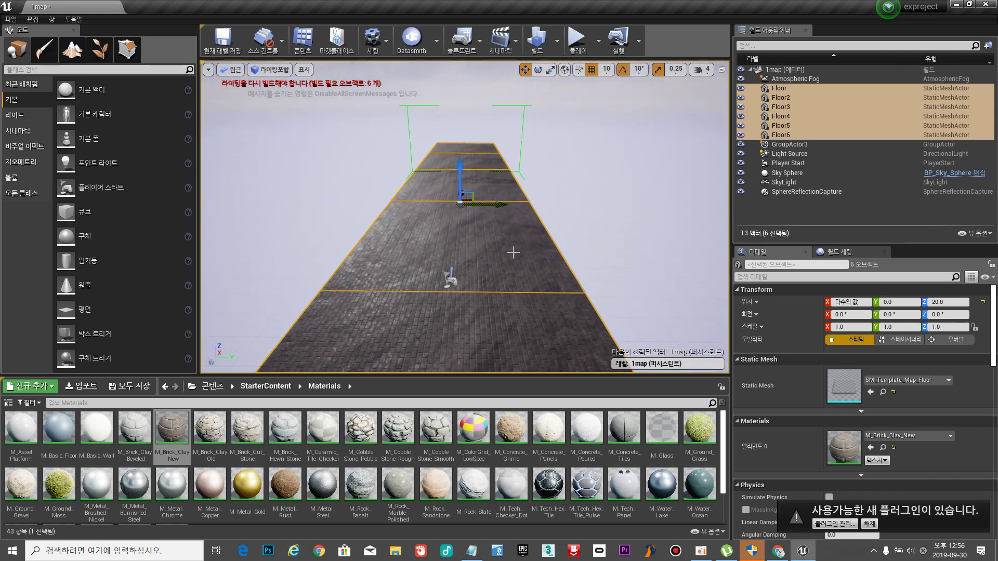
{"action": "left_click", "coordinate": [592, 227]}
{"action": "left_click", "coordinate": [482, 246]}
{"action": "key", "text": "ctrl+w"}
{"action": "left_click_drag", "start_coordinate": [497, 204], "coordinate": [661, 217]}
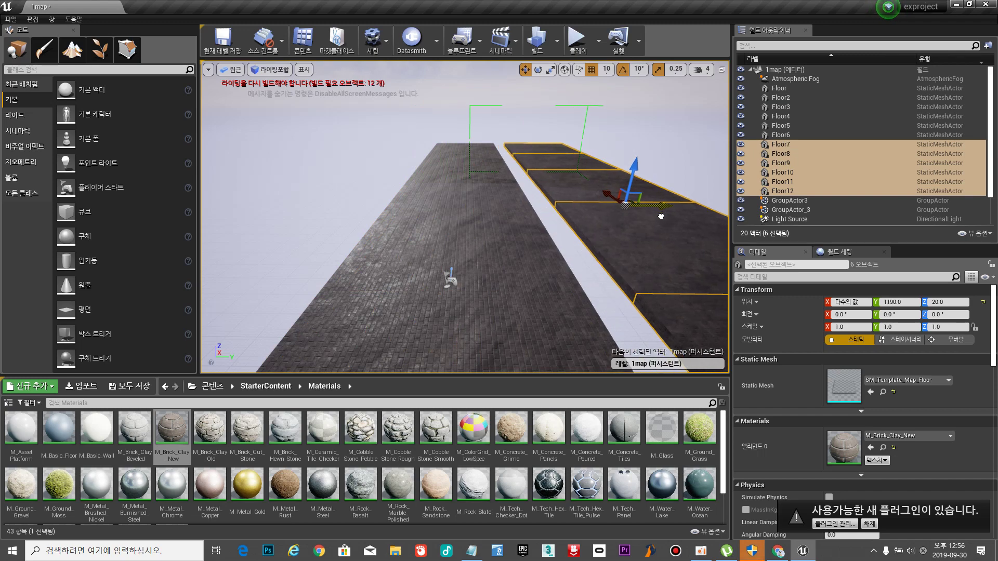
Duplicate the copied strip and move the new one along Y to about -1140, on the floor's opposite side.
{"action": "key", "text": "ctrl+w"}
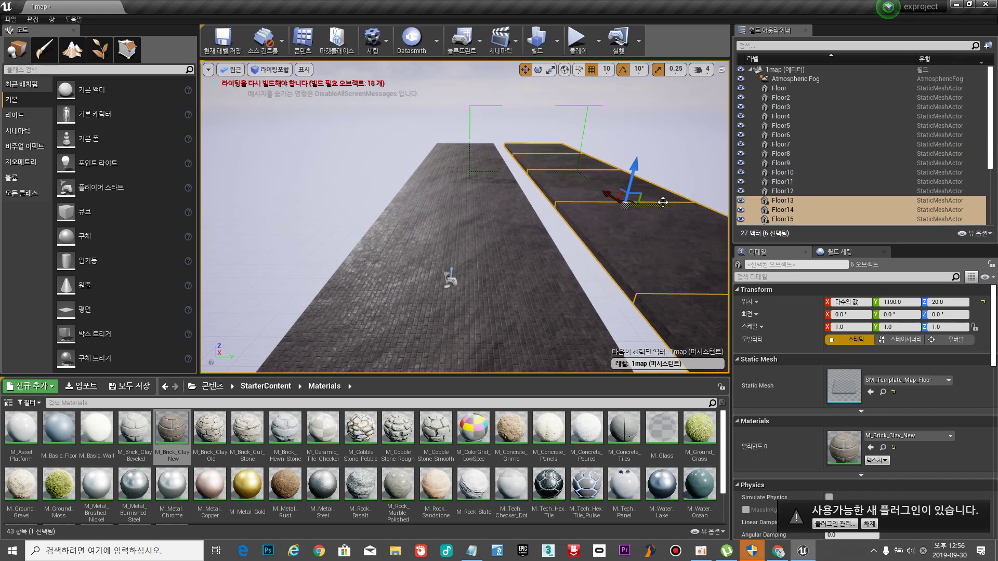
{"action": "left_click_drag", "start_coordinate": [666, 203], "coordinate": [559, 212]}
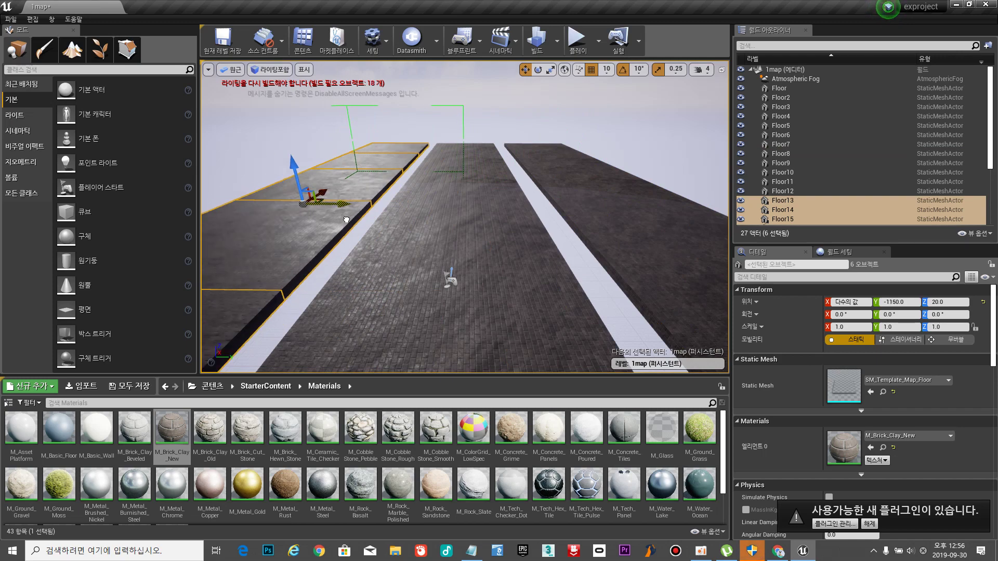
Rotate the floor strip at Y 1190 about X and set the angle to exactly -90° so it stands as a wall.
{"action": "left_click", "coordinate": [595, 207]}
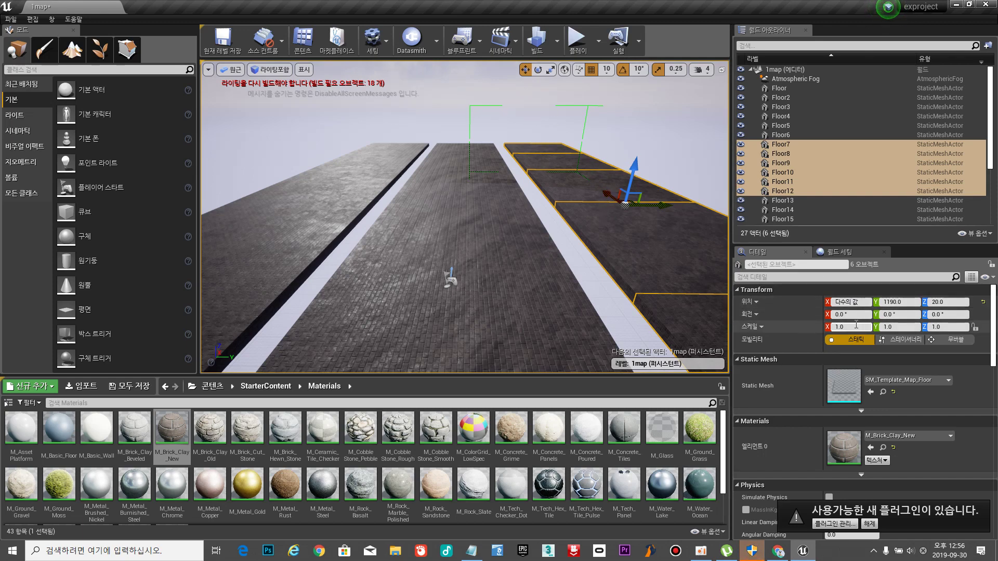
{"action": "left_click", "coordinate": [539, 71]}
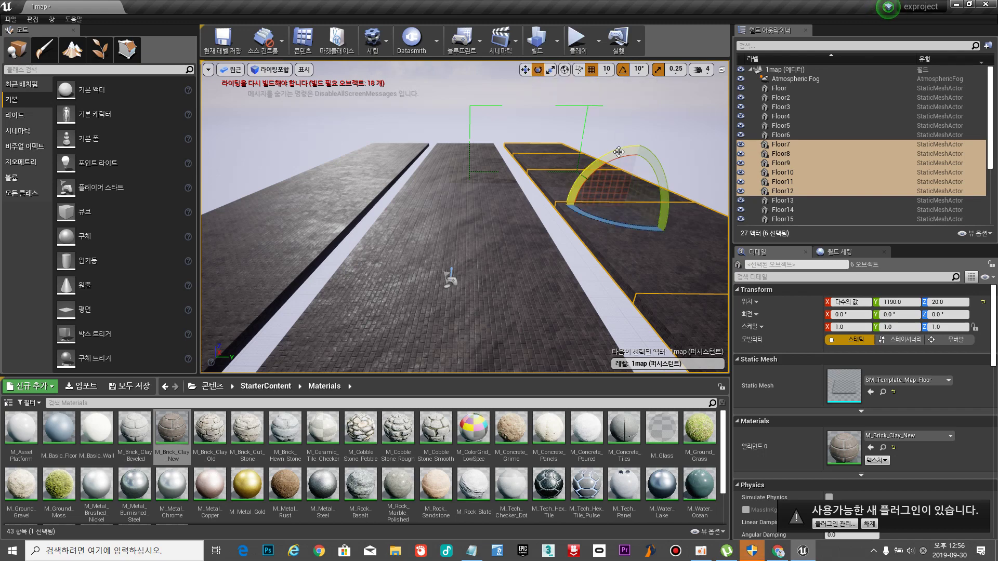
{"action": "left_click_drag", "start_coordinate": [619, 152], "coordinate": [566, 208]}
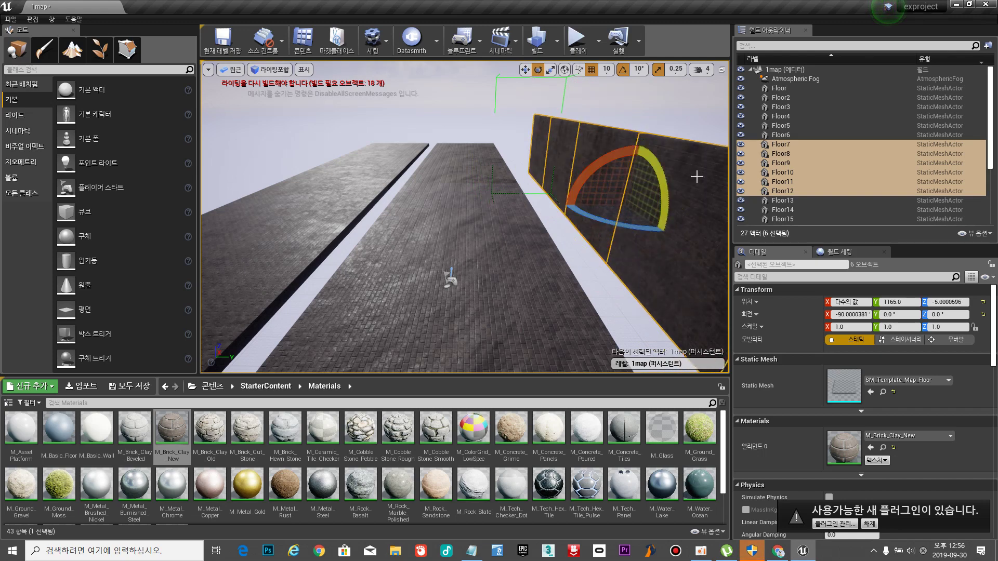
{"action": "left_click", "coordinate": [838, 315]}
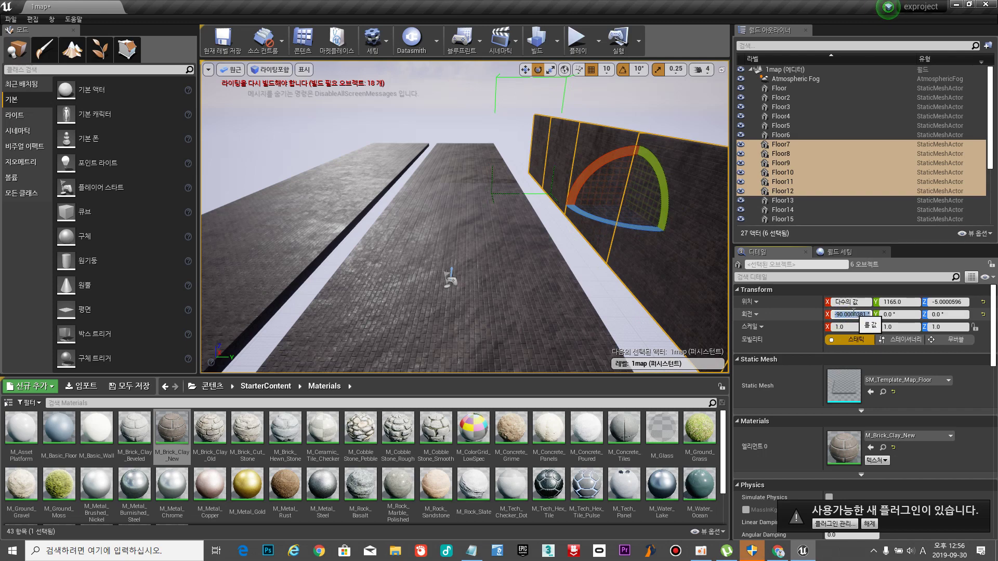
{"action": "type", "text": "-90.0"}
Try rotating the flat strip on the negative Y side about 50° around X, and delete that strip.
{"action": "left_click", "coordinate": [364, 195]}
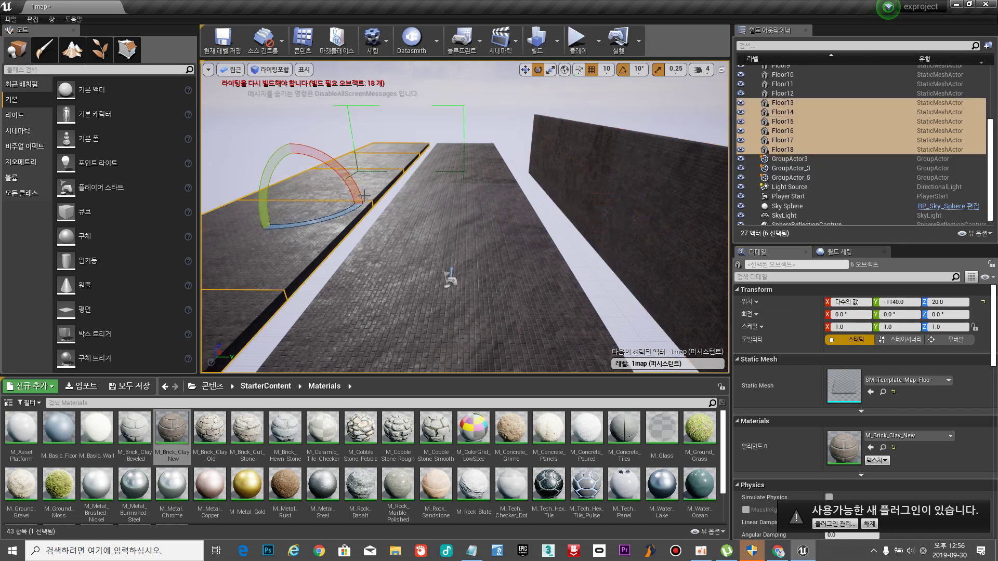
{"action": "left_click_drag", "start_coordinate": [287, 138], "coordinate": [332, 155]}
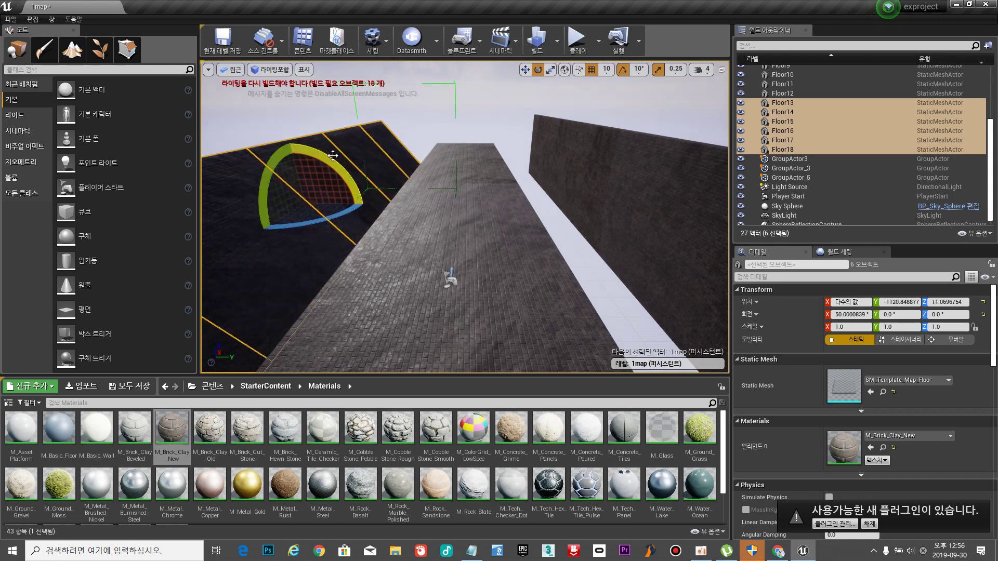
{"action": "key", "text": "Delete"}
Duplicate the upright brick wall and move the copy along Y to -1015, across the floor.
{"action": "left_click", "coordinate": [615, 158]}
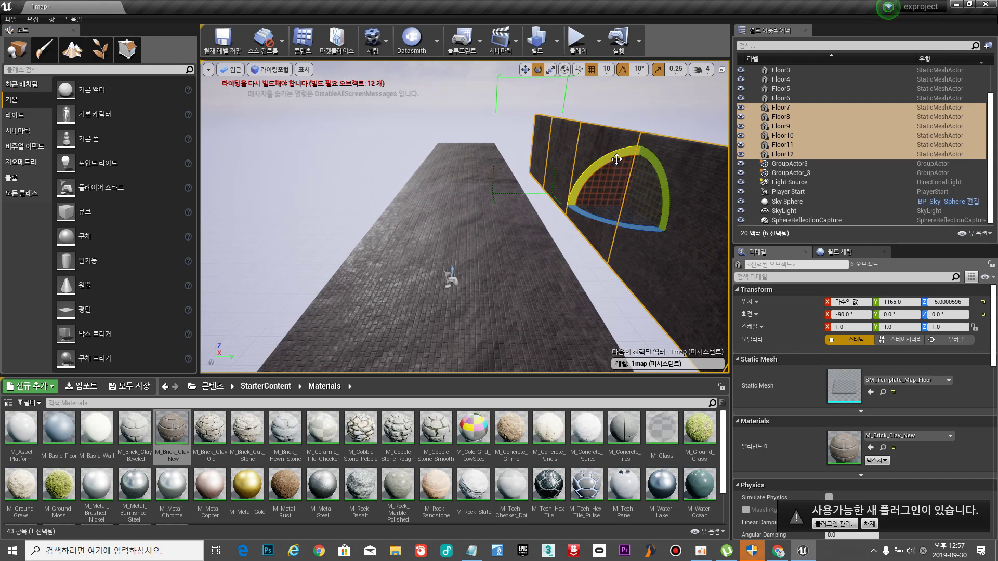
{"action": "key", "text": "ctrl+w"}
{"action": "left_click", "coordinate": [525, 69]}
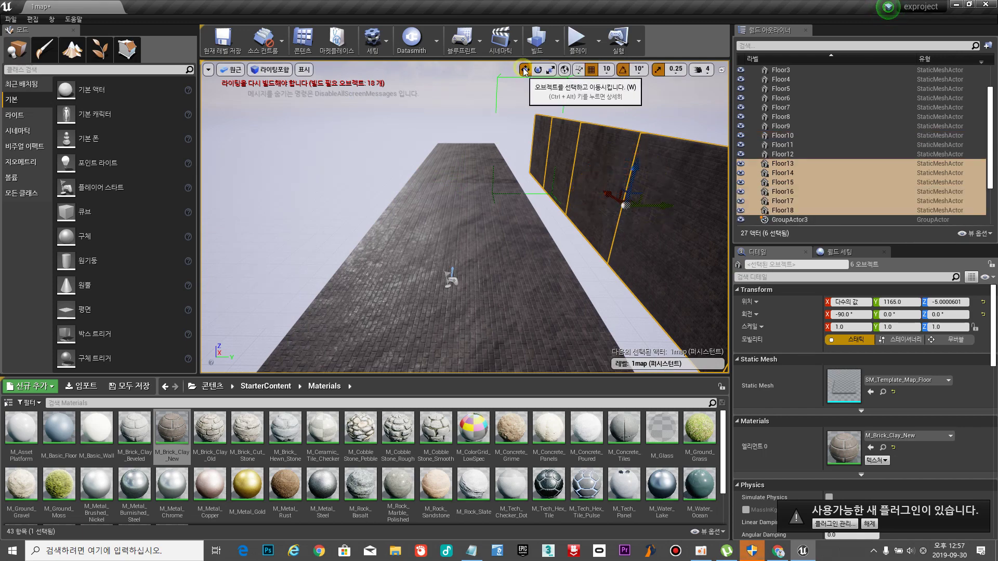
{"action": "left_click_drag", "start_coordinate": [660, 208], "coordinate": [361, 208]}
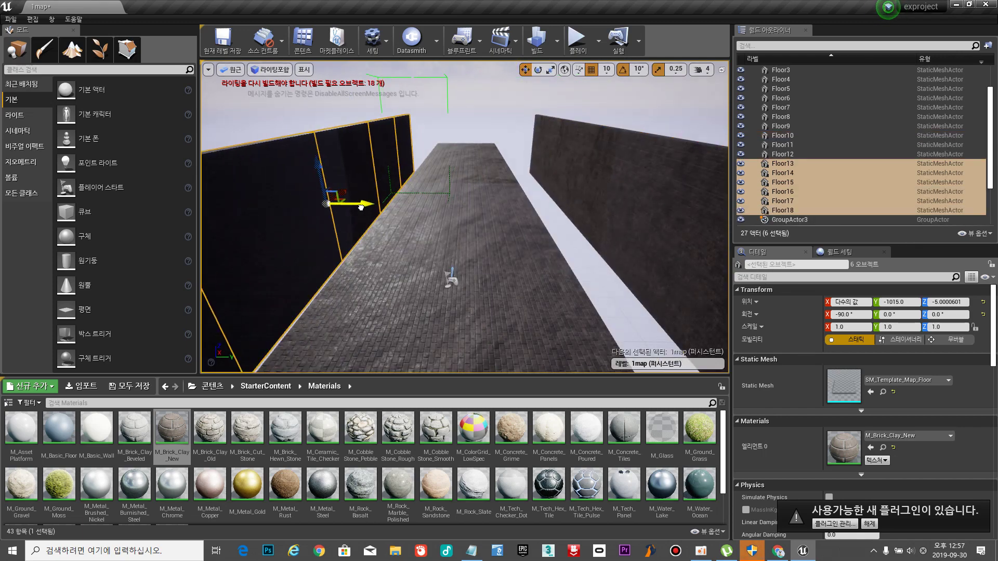
Move the copied wall along Y to -605 and the original wall to 465, bringing both in towards the floor.
{"action": "right_click_drag", "start_coordinate": [456, 208], "coordinate": [472, 227]}
{"action": "key", "text": "s"}
{"action": "key", "text": "a"}
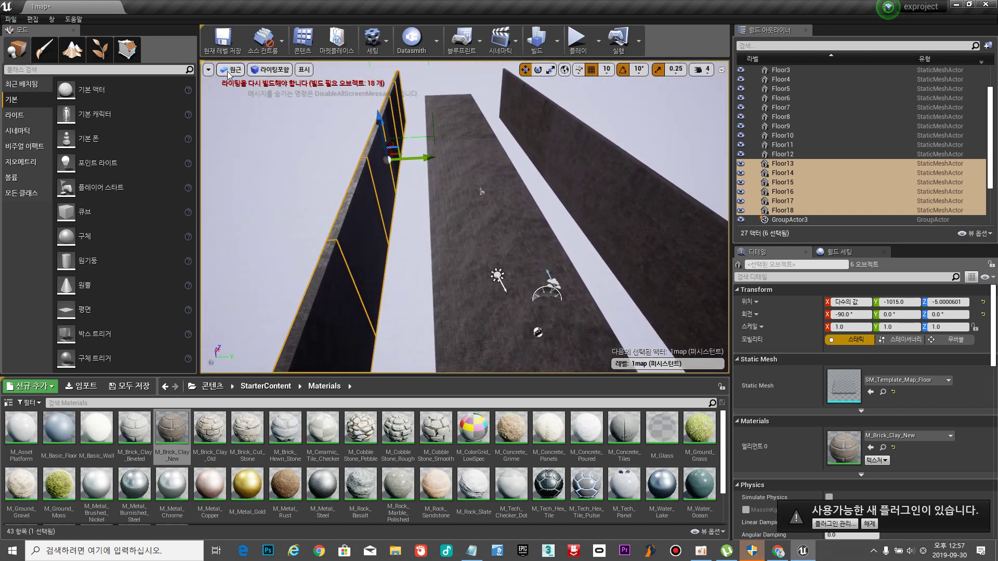
{"action": "left_click_drag", "start_coordinate": [419, 160], "coordinate": [453, 165]}
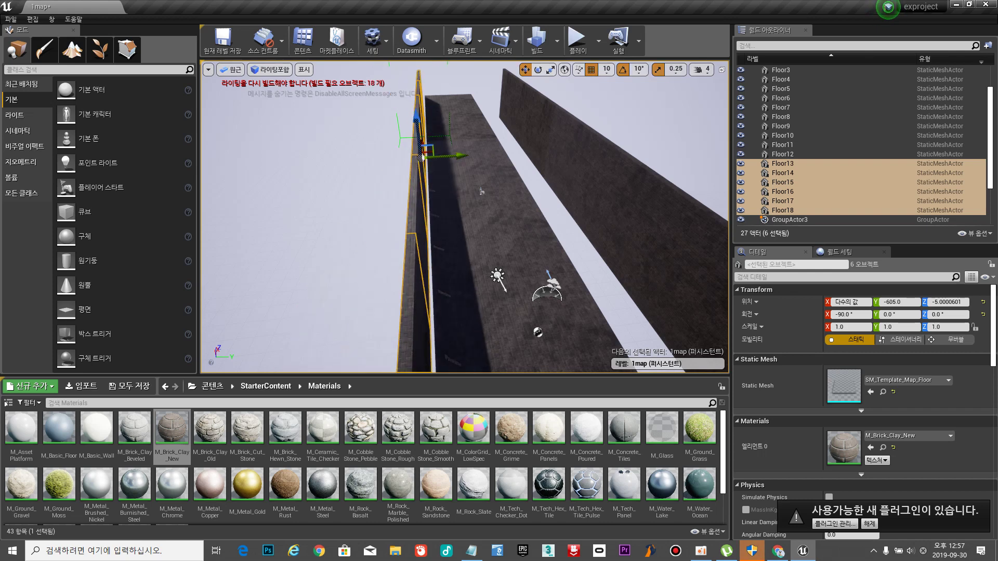
{"action": "left_click", "coordinate": [567, 165]}
{"action": "left_click_drag", "start_coordinate": [590, 149], "coordinate": [537, 167]}
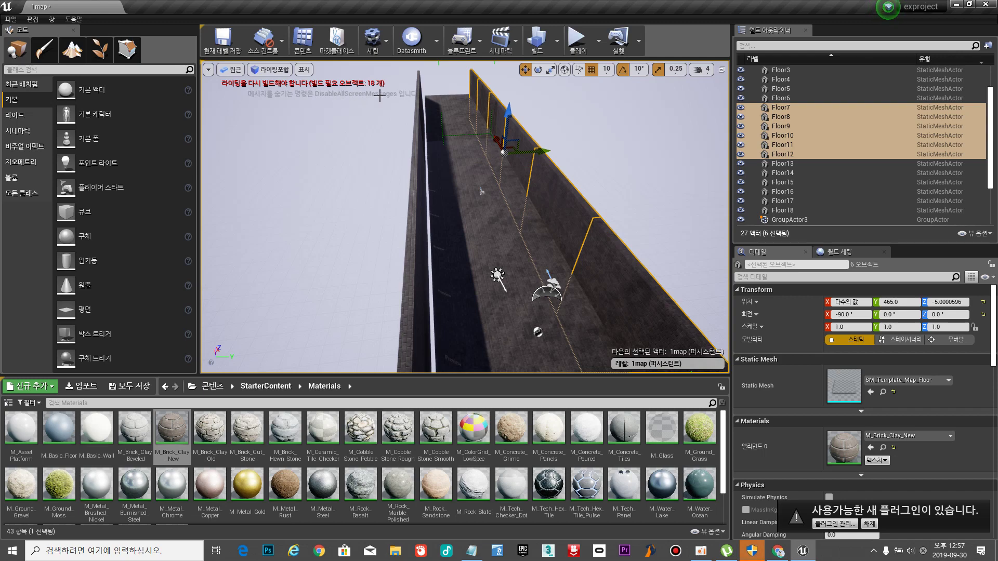
In the top view, move the wall on the floor's positive Y side outward along Y to 505.
{"action": "left_click", "coordinate": [231, 69]}
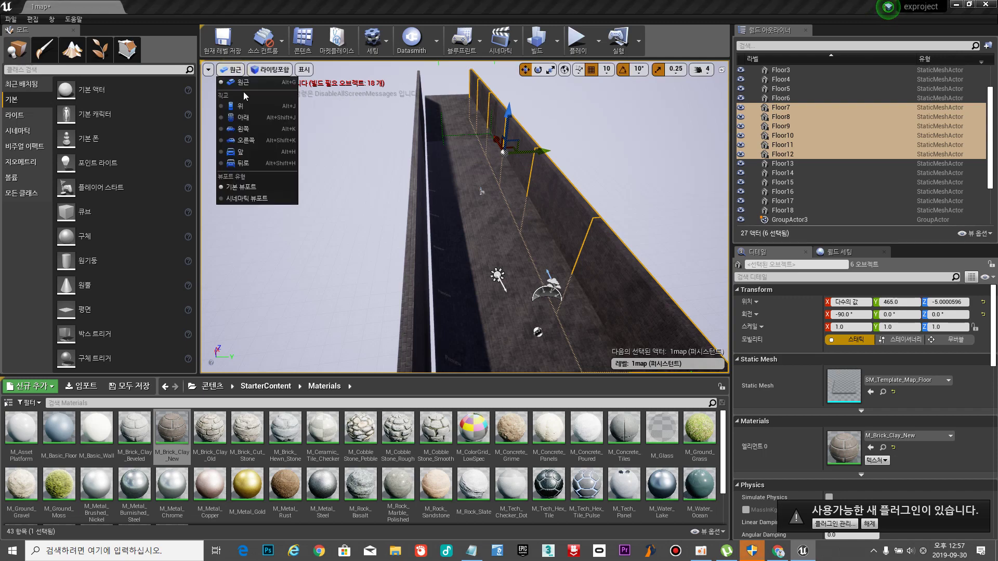
{"action": "left_click", "coordinate": [237, 107]}
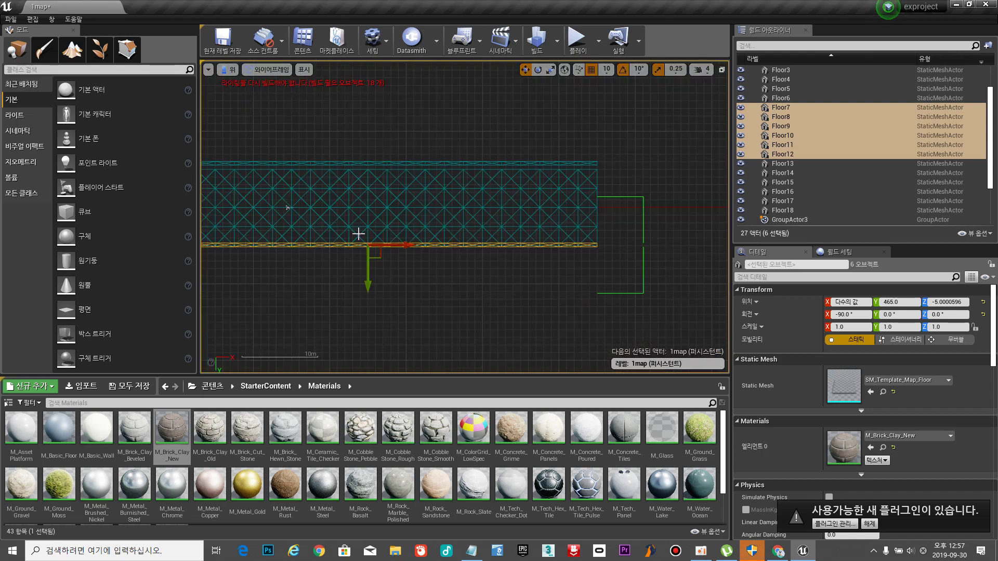
{"action": "scroll", "coordinate": [358, 234], "scroll_direction": "up", "scroll_amount": 5}
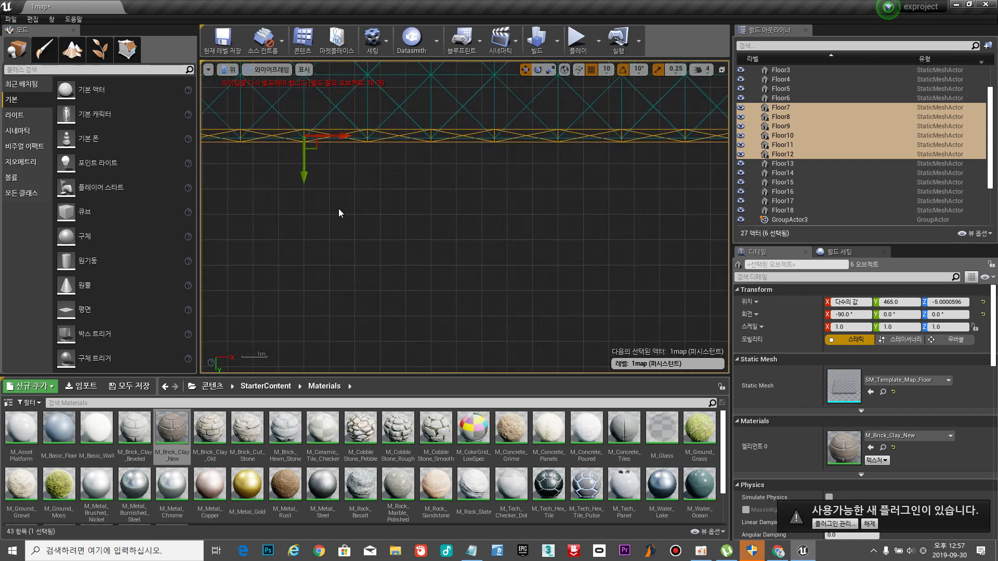
{"action": "scroll", "coordinate": [322, 201], "scroll_direction": "down", "scroll_amount": 4}
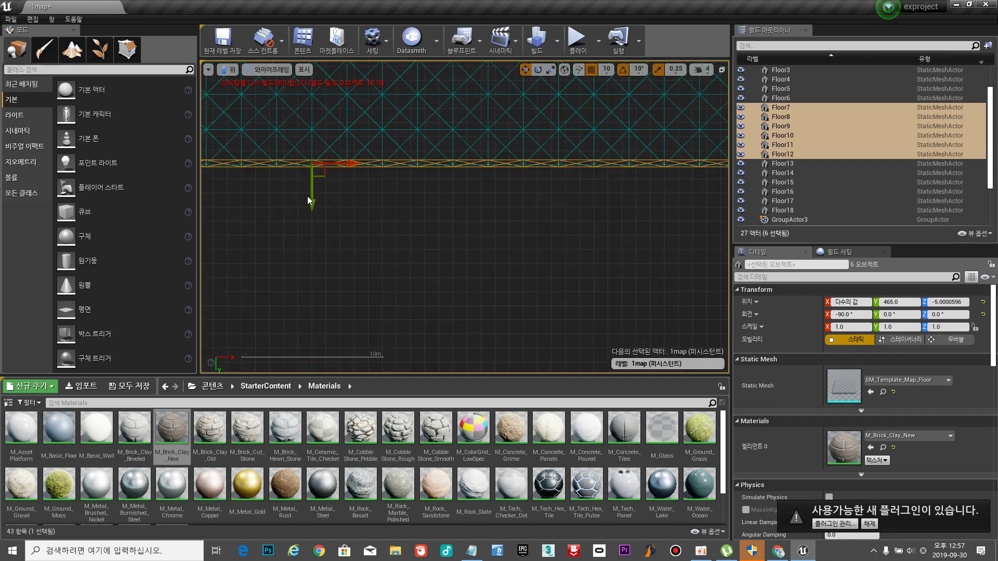
{"action": "mouse_move", "coordinate": [308, 200]}
{"action": "left_mouse_down"}
{"action": "mouse_move", "coordinate": [312, 227]}
{"action": "mouse_move", "coordinate": [322, 208]}
{"action": "left_mouse_up"}
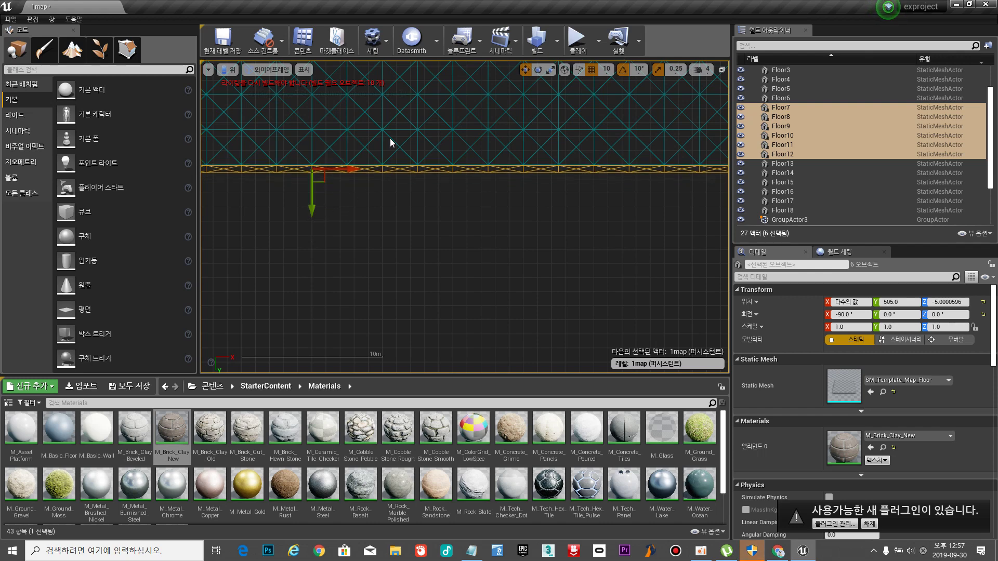
Move the wall on the negative Y side along Y to -555, against the floor's edge, and clear the selection.
{"action": "right_click_drag", "start_coordinate": [391, 140], "coordinate": [429, 236]}
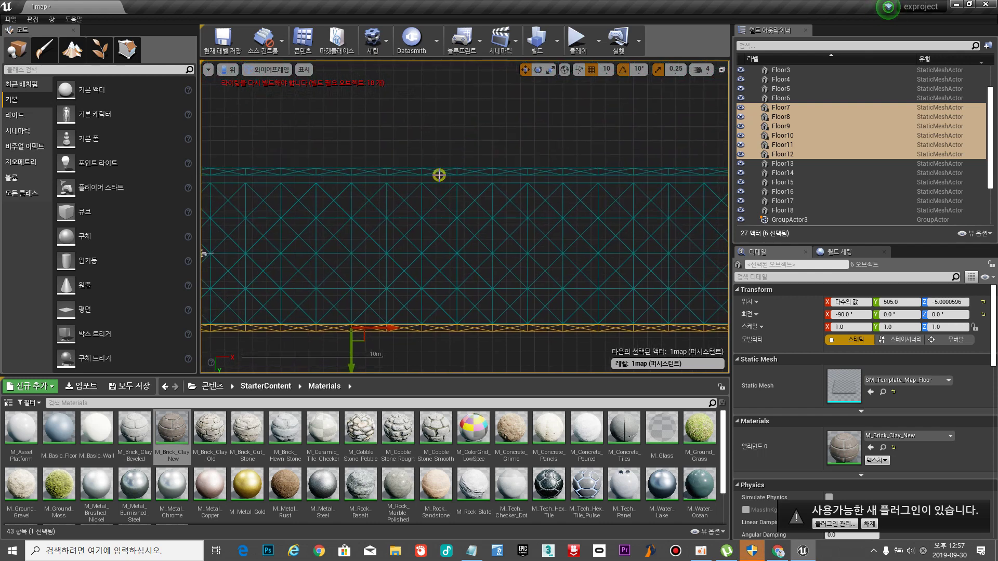
{"action": "left_click", "coordinate": [419, 170]}
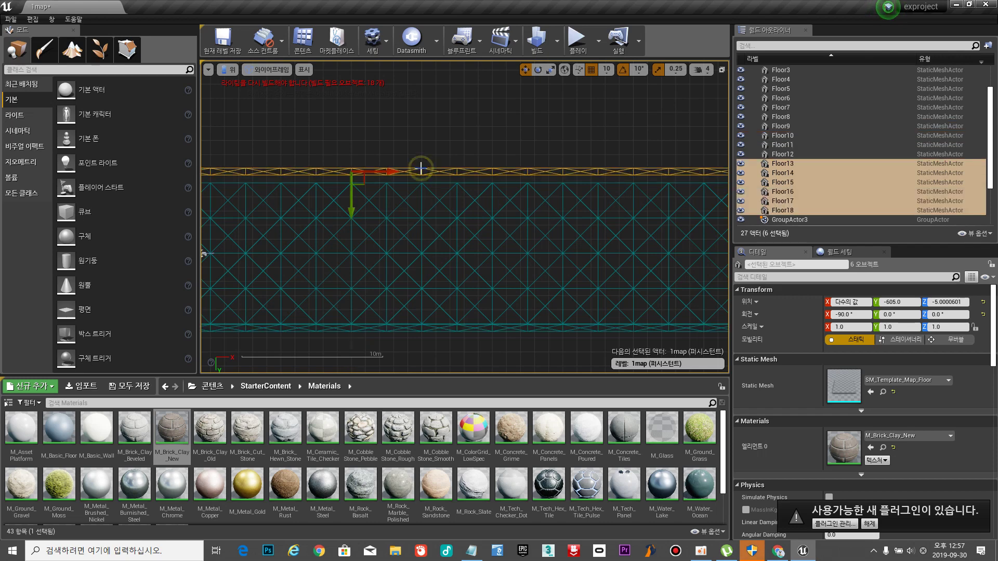
{"action": "left_click_drag", "start_coordinate": [353, 211], "coordinate": [358, 217]}
{"action": "left_click", "coordinate": [379, 151]}
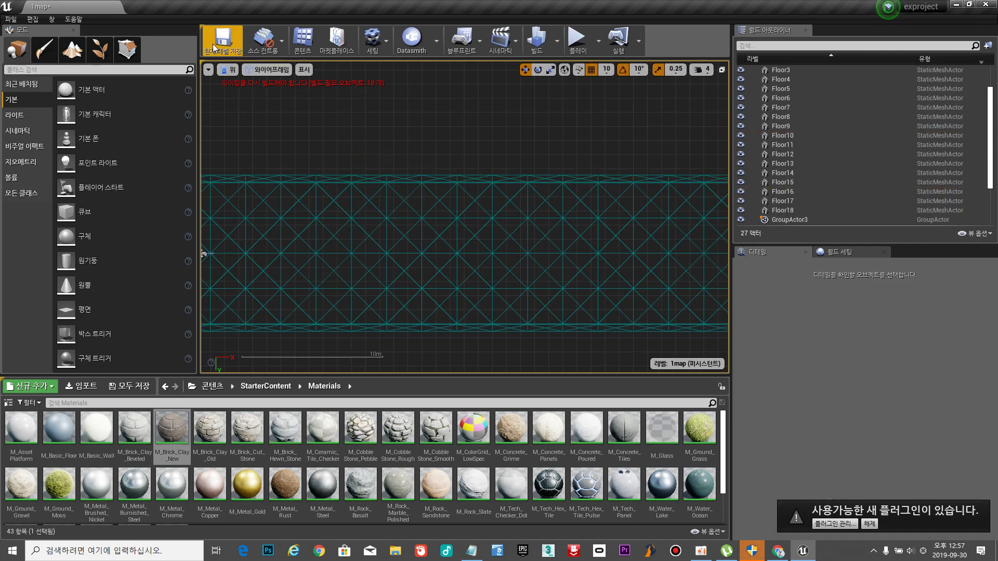
Save the current level and return the viewport to the perspective view.
{"action": "left_click", "coordinate": [223, 39]}
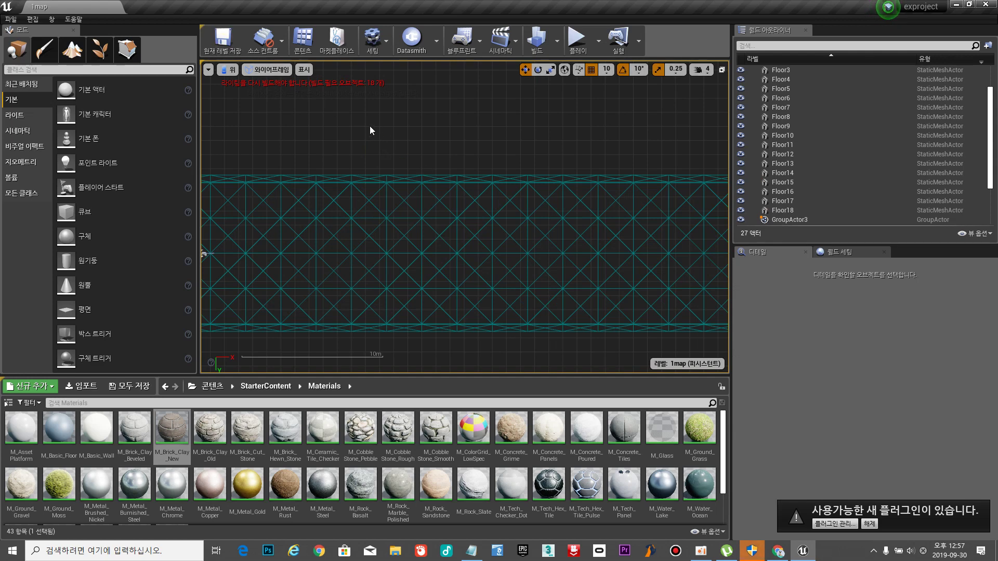
{"action": "left_click", "coordinate": [227, 71]}
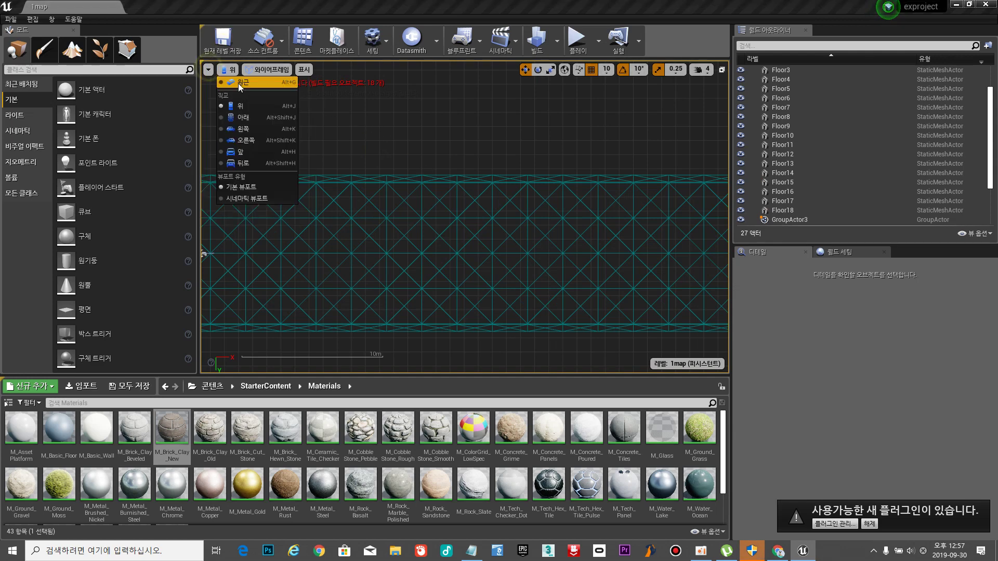
{"action": "left_click", "coordinate": [223, 39]}
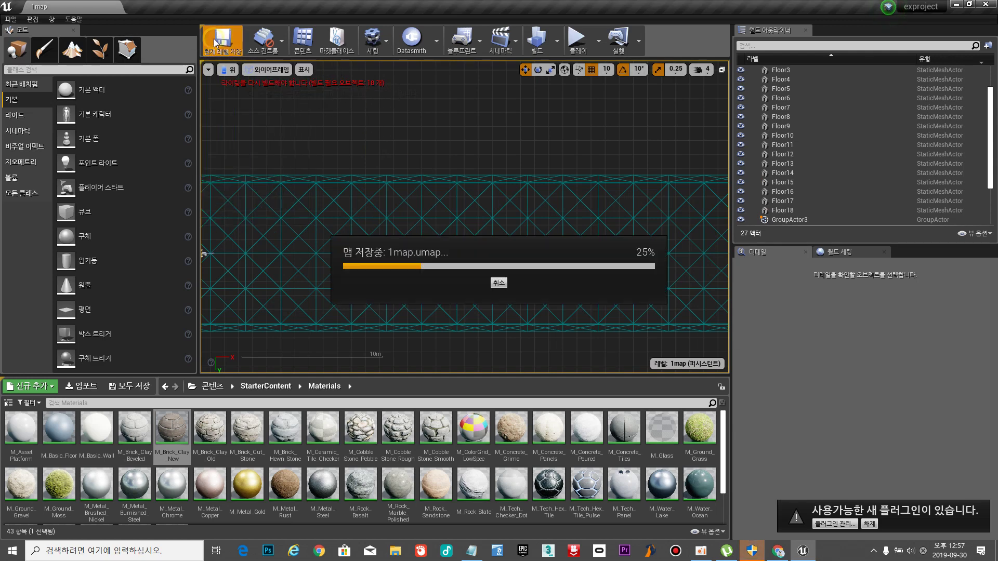
{"action": "left_click", "coordinate": [224, 70]}
{"action": "left_click", "coordinate": [247, 83]}
Examine the joints between the side walls and the brick floor from inside the corridor.
{"action": "right_click_drag", "start_coordinate": [307, 118], "coordinate": [243, 116]}
{"action": "key", "text": "w"}
{"action": "key", "text": "w"}
{"action": "key", "text": "w"}
{"action": "right_click", "coordinate": [367, 168]}
{"action": "left_click", "coordinate": [585, 249]}
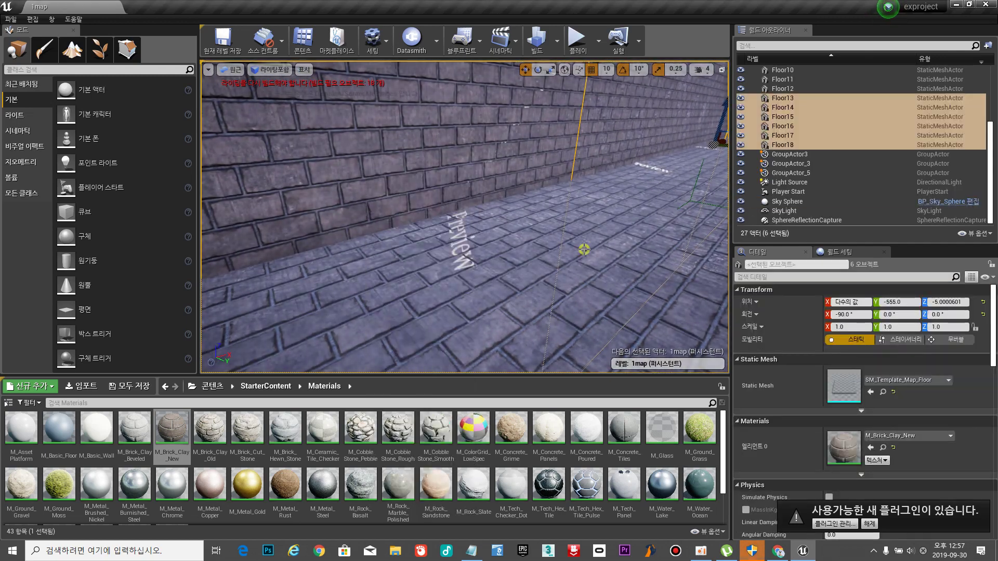
{"action": "right_click_drag", "start_coordinate": [582, 249], "coordinate": [640, 267]}
{"action": "key", "text": "w"}
{"action": "key", "text": "s"}
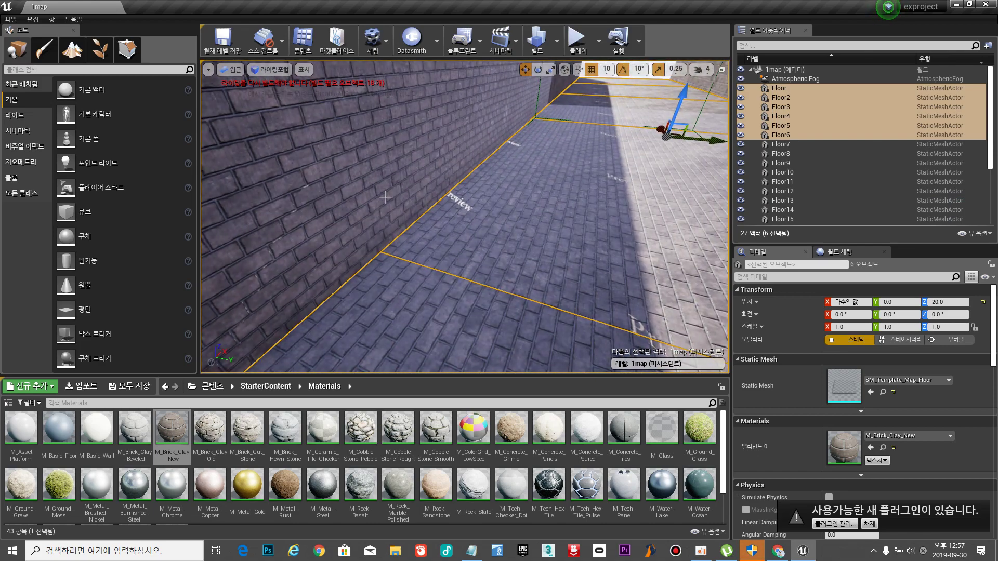
{"action": "right_click_drag", "start_coordinate": [597, 158], "coordinate": [587, 152]}
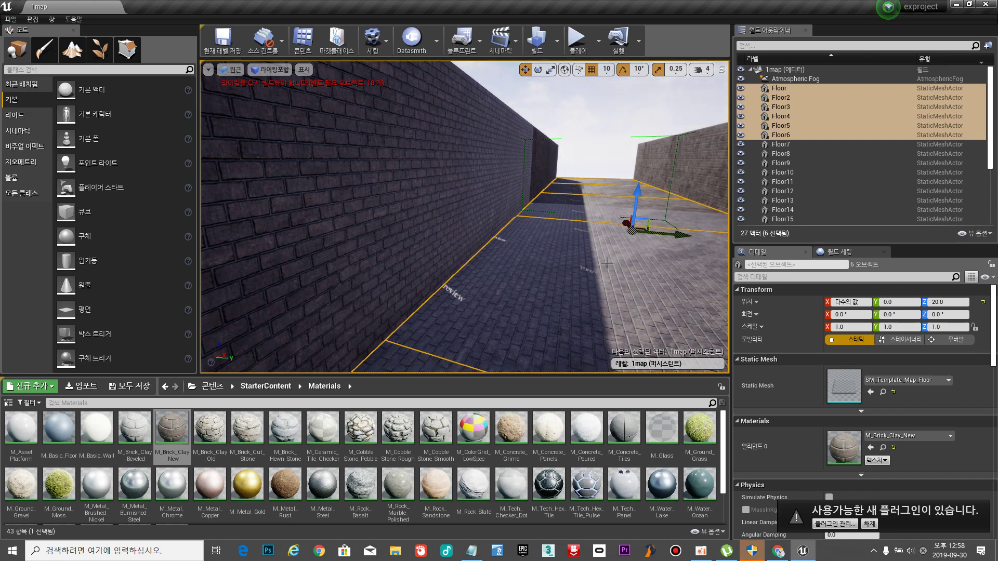
{"action": "key", "text": "s"}
{"action": "right_click_drag", "start_coordinate": [607, 264], "coordinate": [610, 261]}
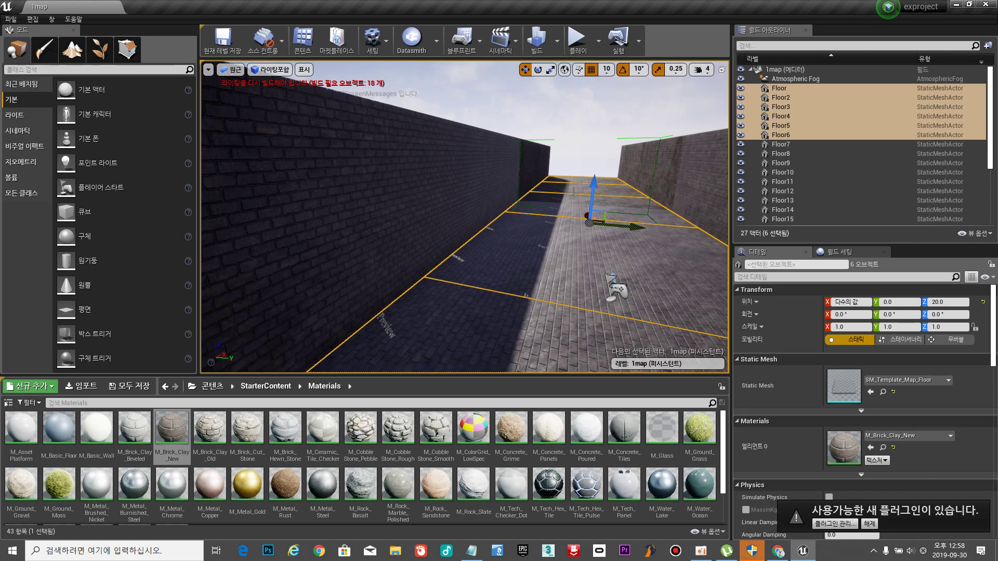
Build the level to update its lighting and close the message log.
{"action": "left_click", "coordinate": [540, 37]}
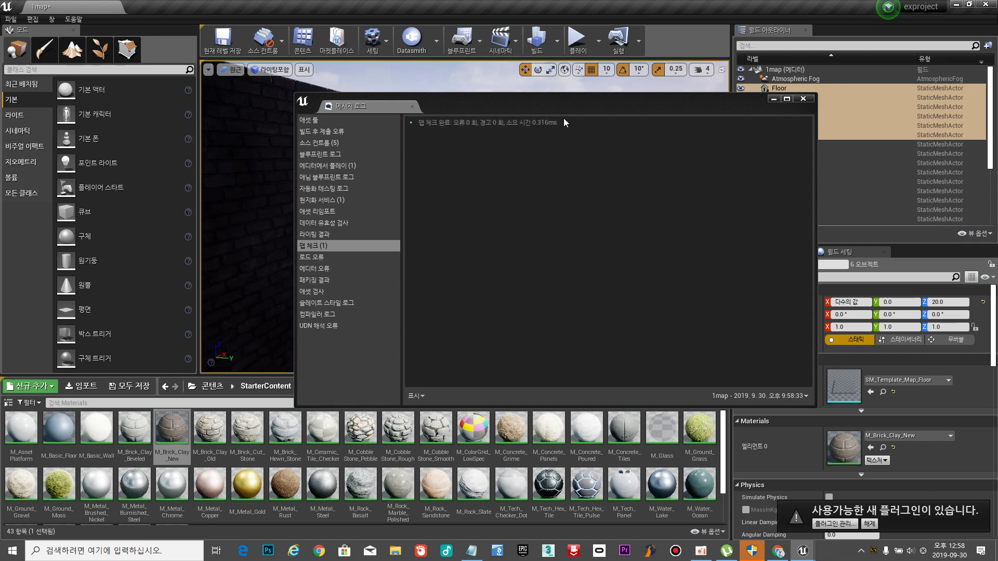
{"action": "left_click", "coordinate": [806, 99]}
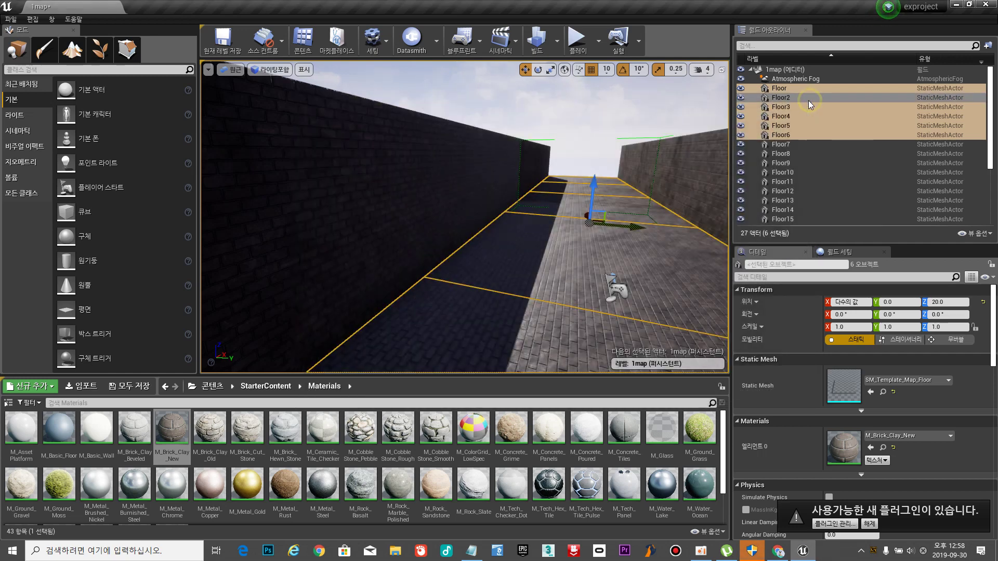
{"action": "left_click", "coordinate": [595, 83]}
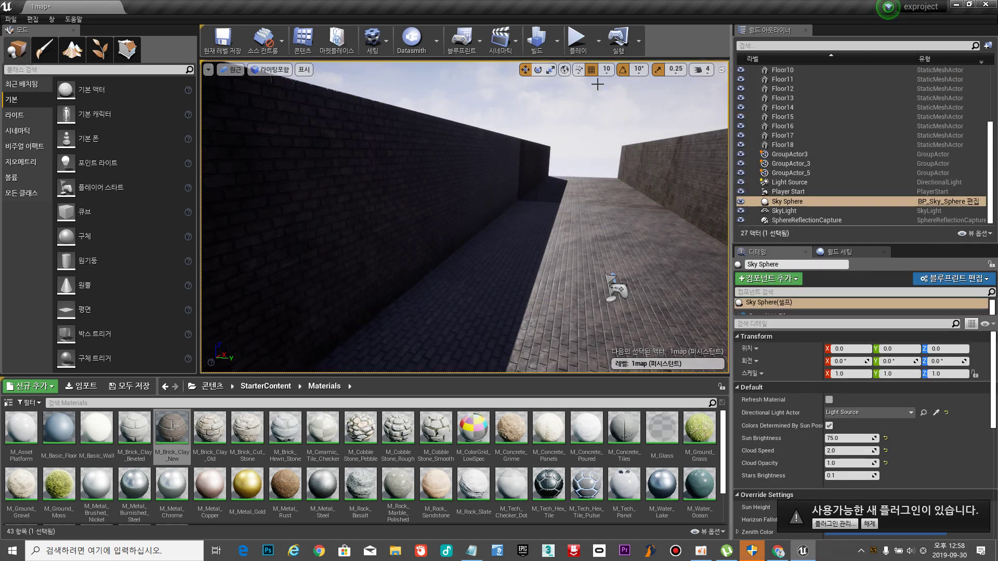
Playtest the level by running the character along the walled corridor, and stop the play session.
{"action": "left_click", "coordinate": [580, 39]}
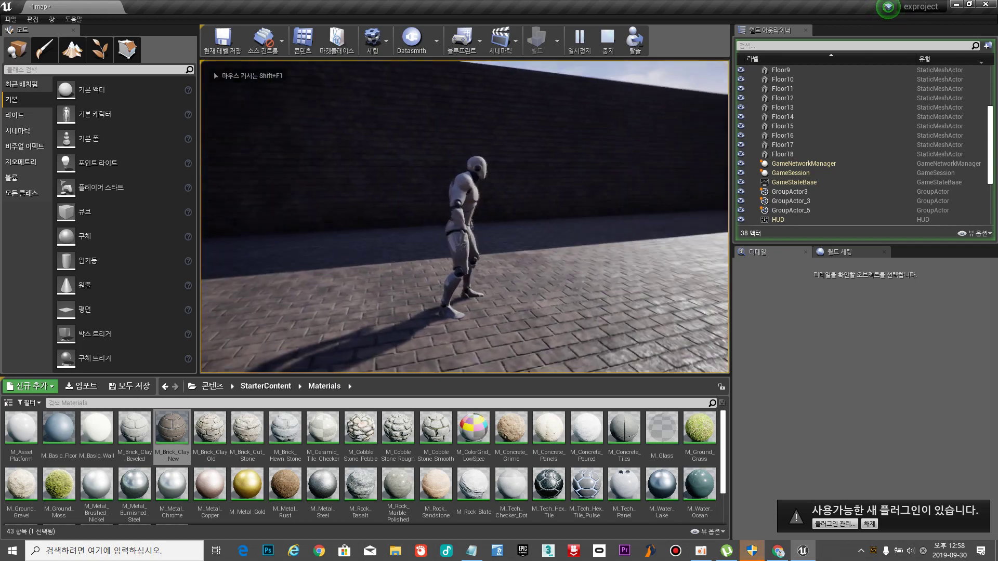
{"action": "key", "text": "w"}
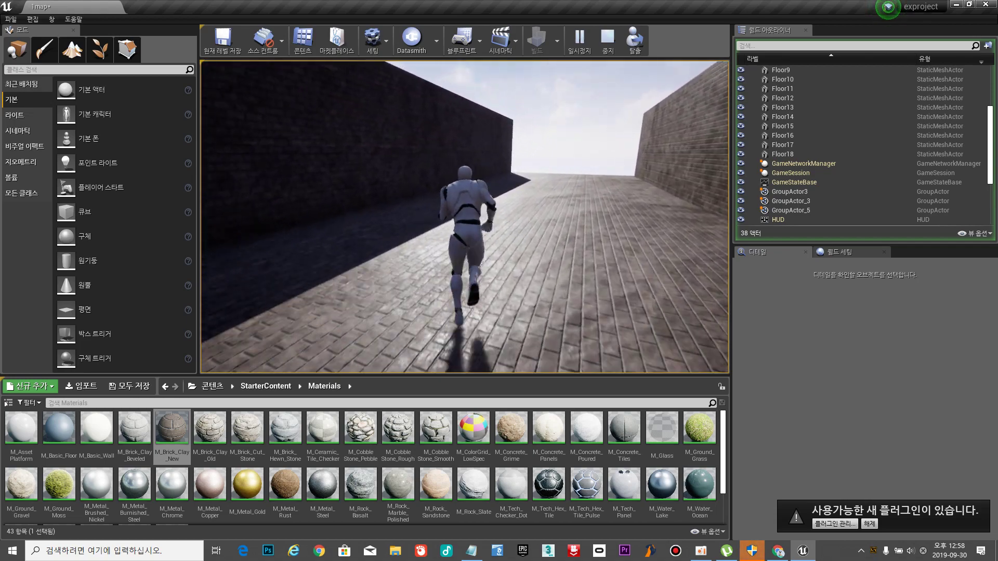
{"action": "key", "text": "d"}
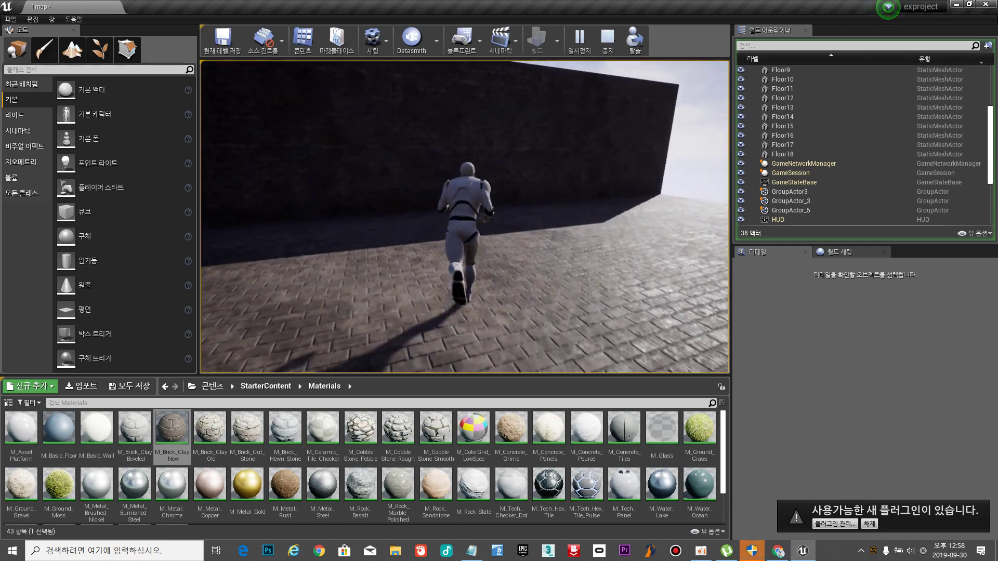
{"action": "key", "text": "w"}
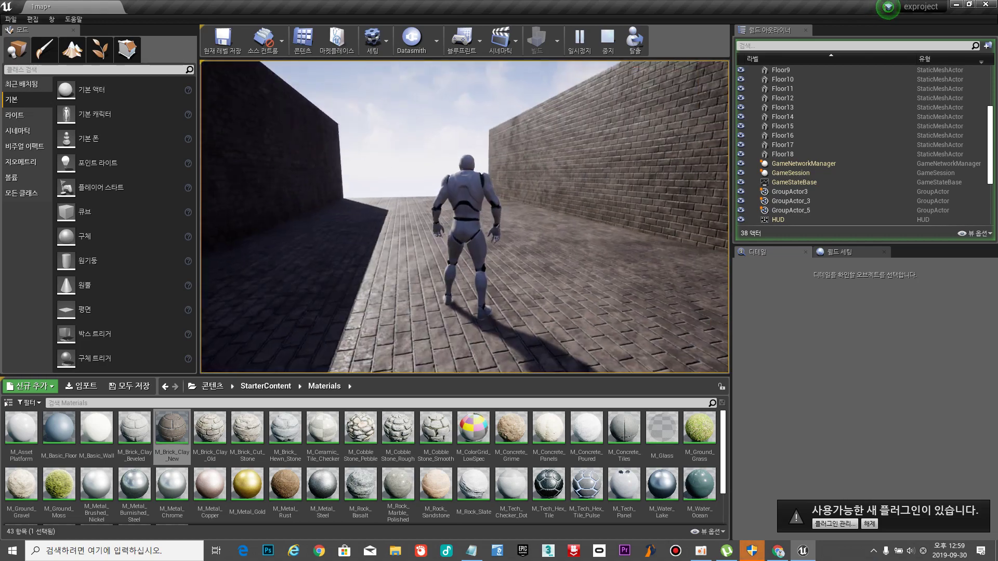
{"action": "key", "text": "Escape"}
Duplicate the wall at Y 505, pulling the copy along X out beyond the floor's end.
{"action": "left_click", "coordinate": [478, 192]}
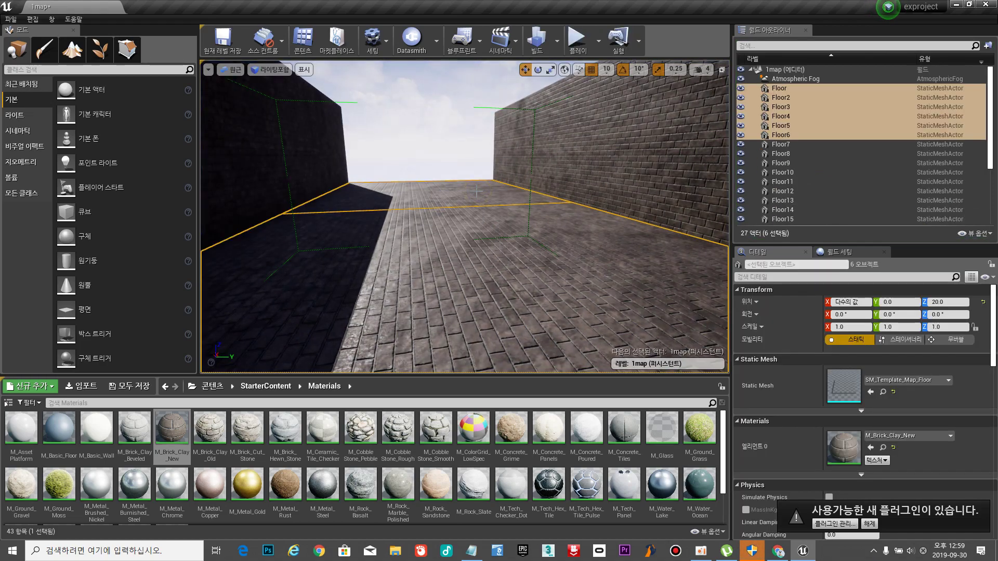
{"action": "right_click_drag", "start_coordinate": [621, 201], "coordinate": [556, 176]}
{"action": "key", "text": "w"}
{"action": "left_click", "coordinate": [431, 150]}
{"action": "key", "text": "s"}
{"action": "right_click", "coordinate": [435, 190]}
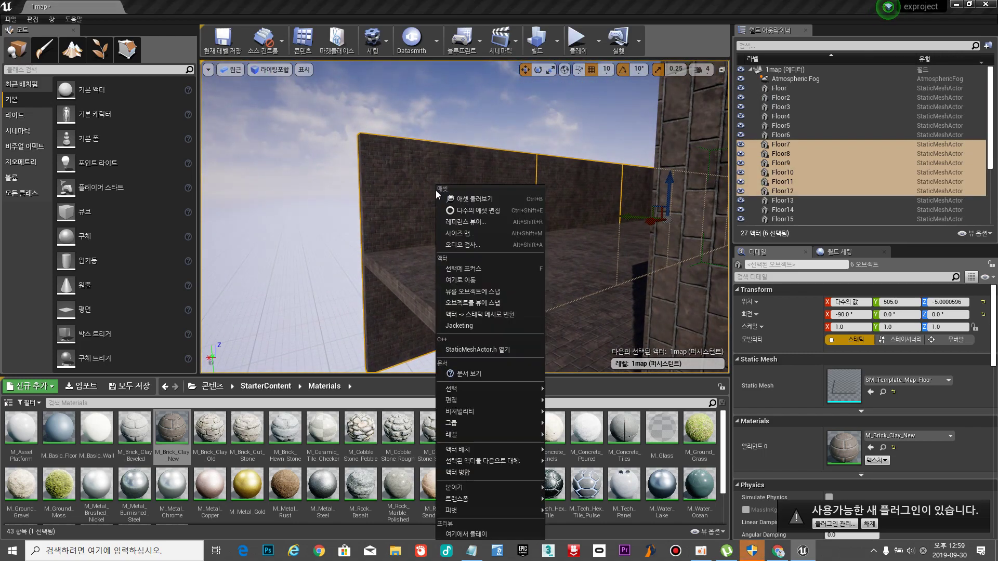
{"action": "left_click", "coordinate": [590, 194]}
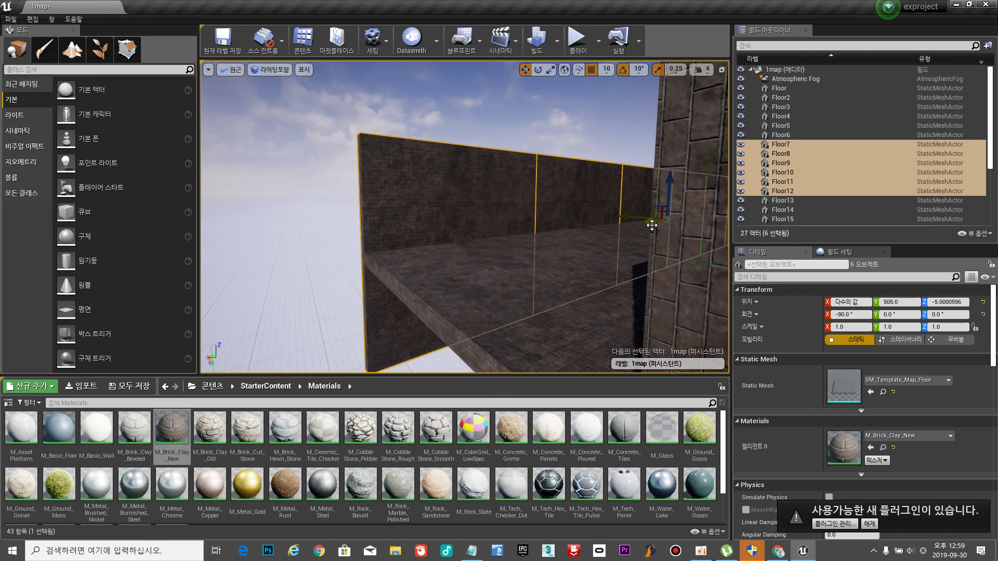
{"action": "left_click_drag", "start_coordinate": [652, 225], "coordinate": [598, 229], "text": "alt"}
Move the copied wall further along X until its nearest tile sits at X 6250, clear of the original wall.
{"action": "right_click_drag", "start_coordinate": [596, 262], "coordinate": [525, 260]}
{"action": "mouse_move", "coordinate": [577, 283]}
{"action": "right_mouse_down"}
{"action": "mouse_move", "coordinate": [577, 317]}
{"action": "mouse_move", "coordinate": [577, 296]}
{"action": "right_mouse_up"}
{"action": "right_click", "coordinate": [577, 296]}
{"action": "left_click", "coordinate": [453, 191]}
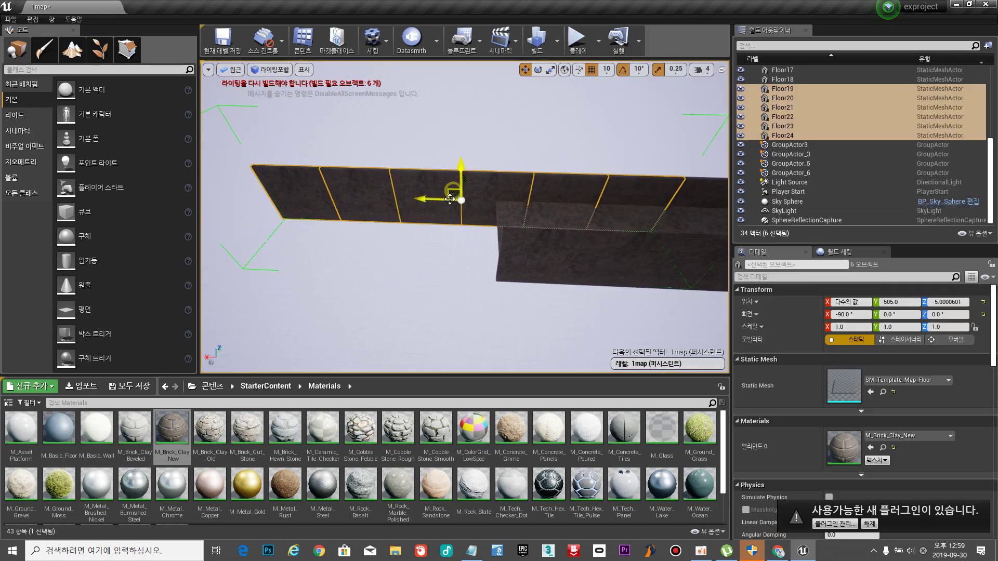
{"action": "left_click_drag", "start_coordinate": [430, 206], "coordinate": [254, 200]}
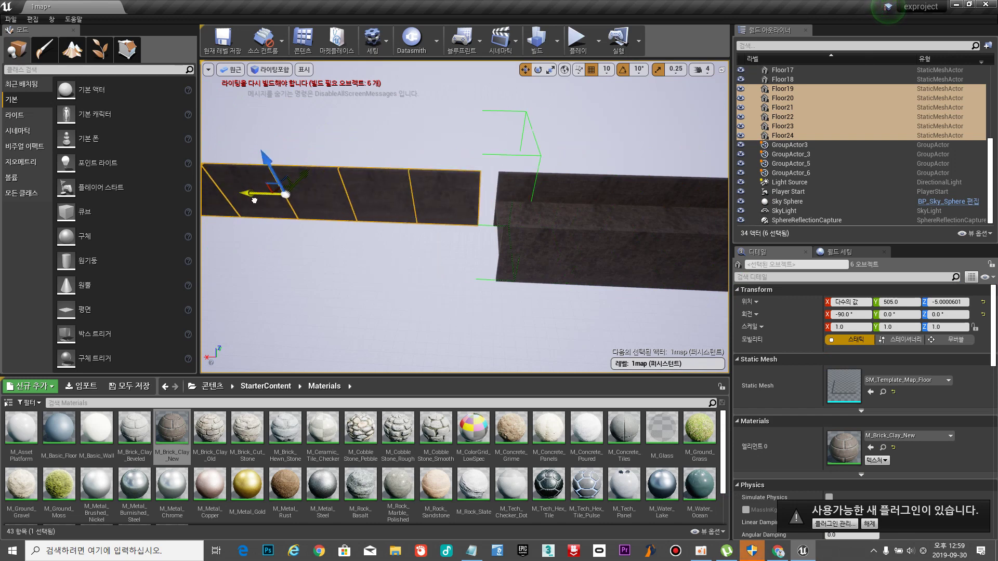
Ungroup the copied wall so that its tiles can be selected individually.
{"action": "right_click", "coordinate": [345, 185]}
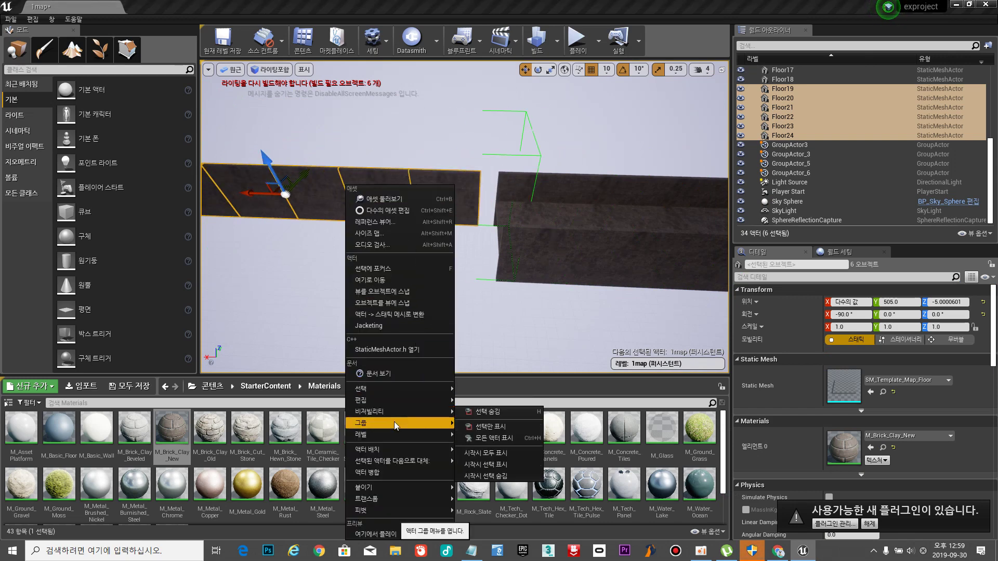
{"action": "mouse_move", "coordinate": [400, 421]}
{"action": "left_click", "coordinate": [471, 425]}
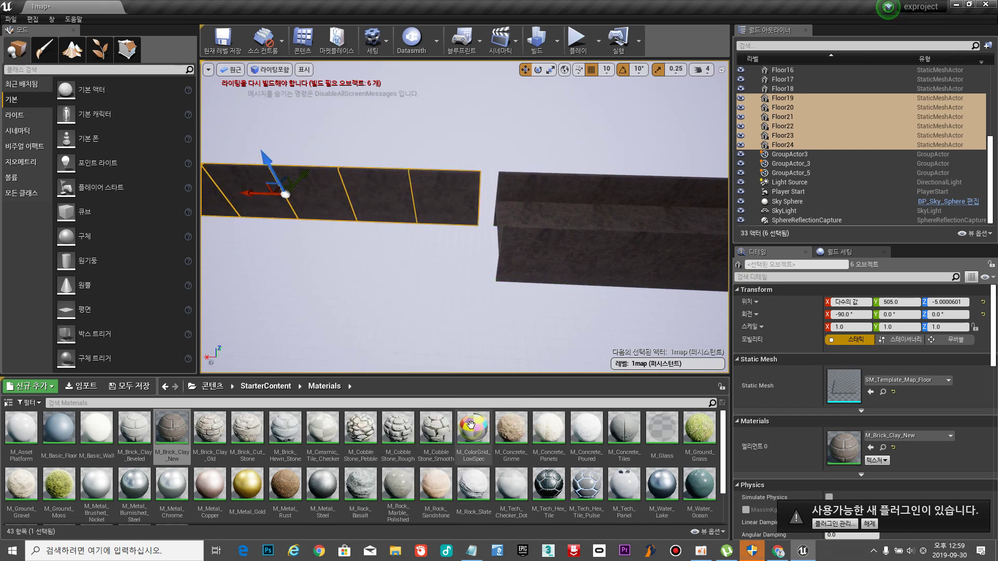
{"action": "left_click", "coordinate": [328, 244]}
{"action": "left_click", "coordinate": [369, 195]}
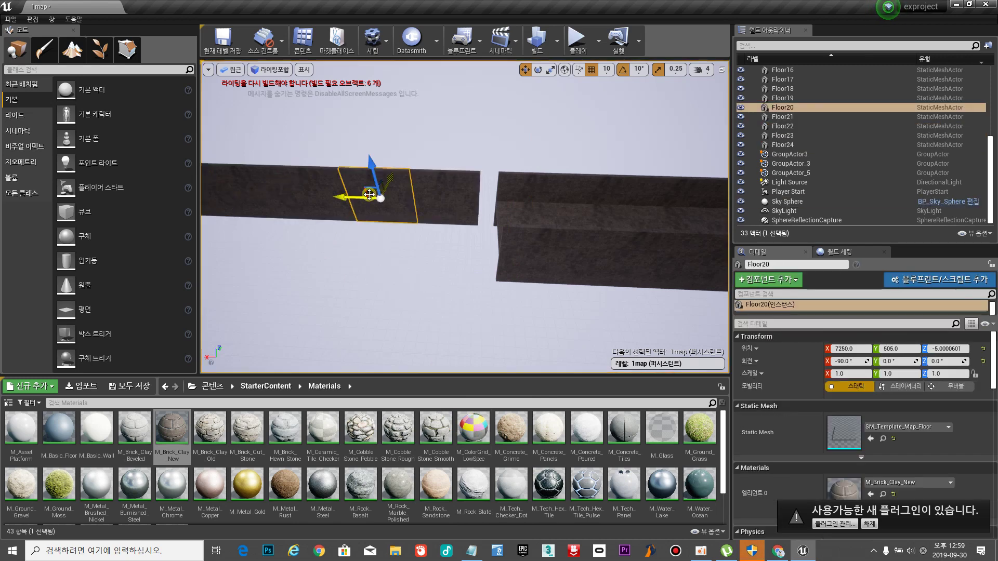
{"action": "left_click", "coordinate": [458, 195]}
Delete the five farther tiles Floor20 to Floor24 of the copied wall, keeping only Floor19.
{"action": "right_click_drag", "start_coordinate": [461, 195], "coordinate": [389, 197]}
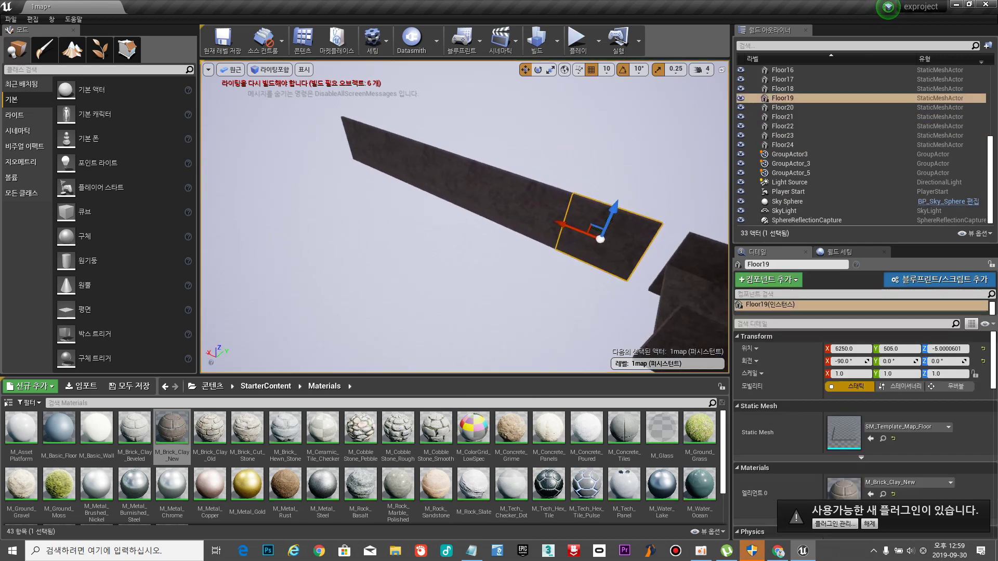
{"action": "right_click_drag", "start_coordinate": [482, 242], "coordinate": [482, 235]}
{"action": "left_click", "coordinate": [536, 212]}
{"action": "left_click", "coordinate": [471, 201], "text": "ctrl"}
{"action": "left_click", "coordinate": [407, 176], "text": "ctrl"}
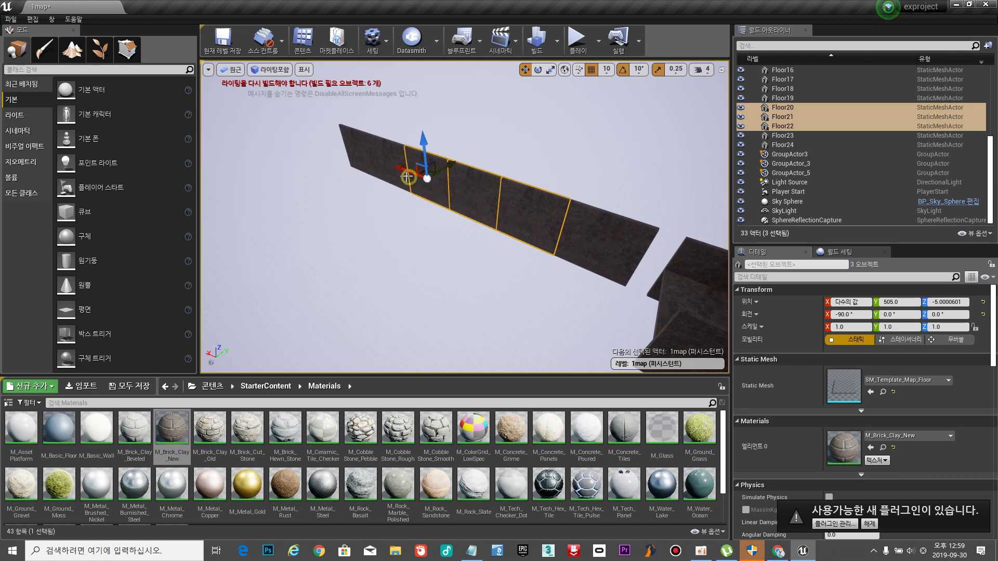
{"action": "left_click", "coordinate": [383, 171], "text": "ctrl"}
{"action": "left_click", "coordinate": [355, 150], "text": "ctrl"}
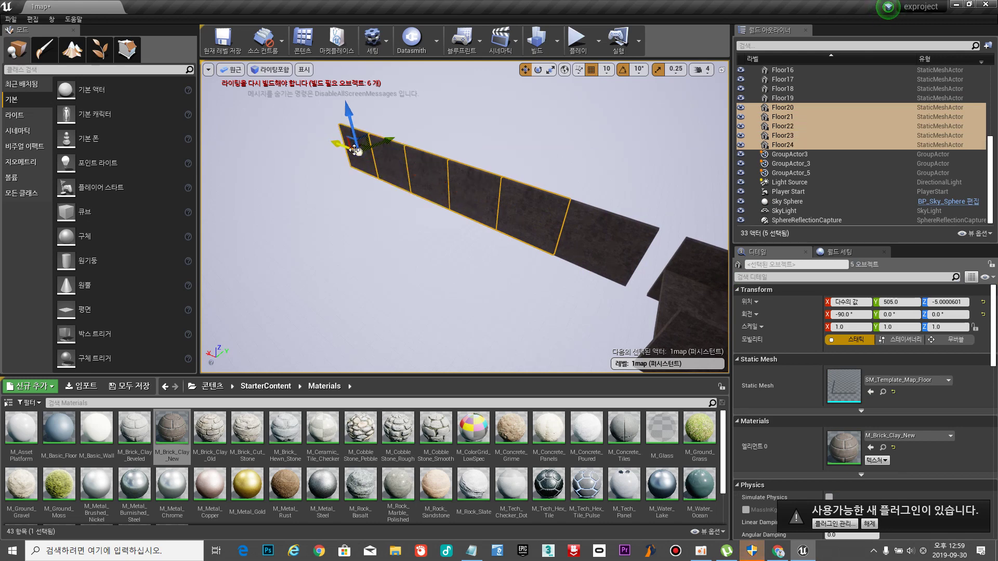
{"action": "key", "text": "Delete"}
Rotate the remaining tile Floor19 by about -90° around Z so it stands crosswise to the corridor.
{"action": "left_click", "coordinate": [608, 233]}
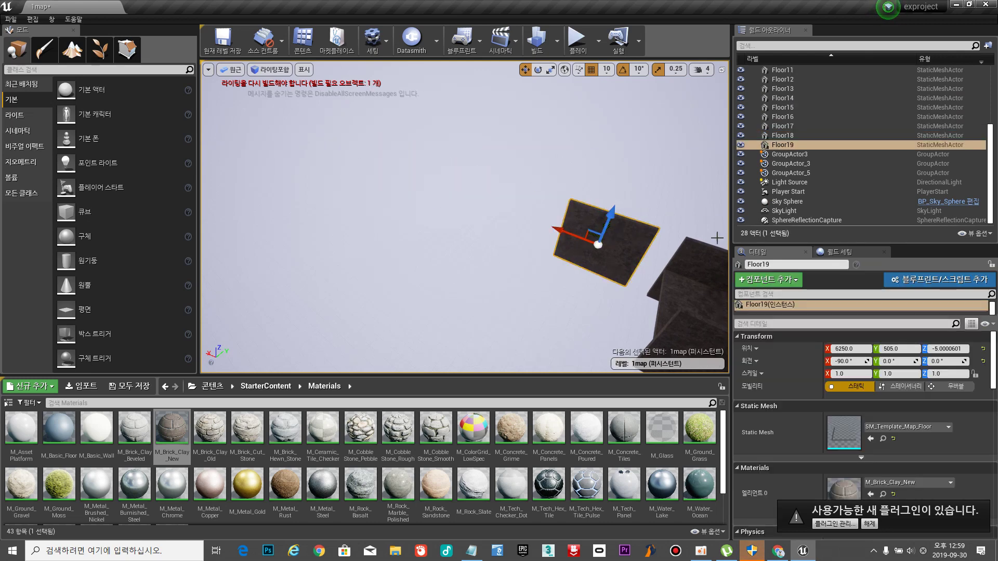
{"action": "left_click", "coordinate": [538, 73]}
{"action": "left_click_drag", "start_coordinate": [622, 289], "coordinate": [662, 330]}
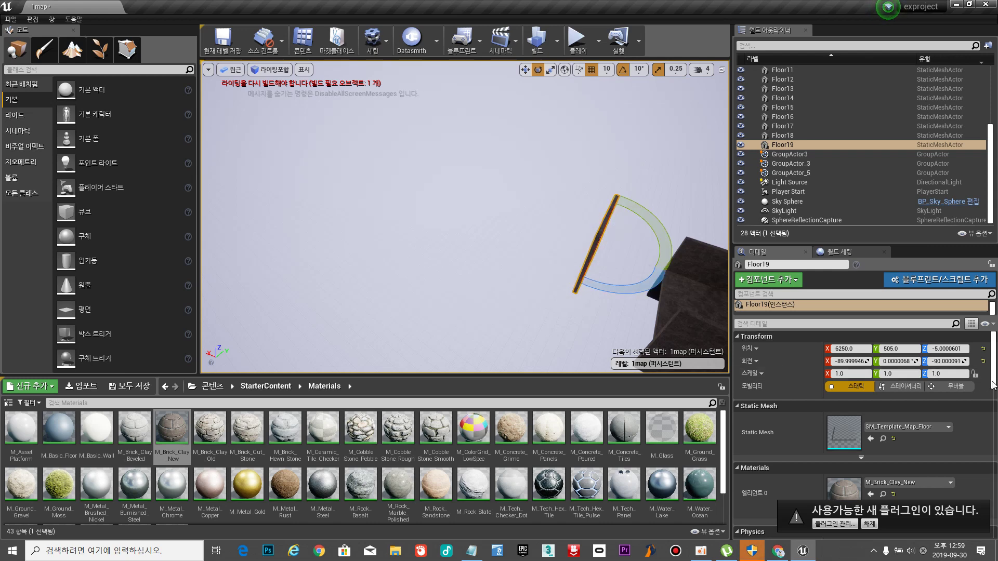
Set the Z rotation of Floor19 to exactly -90° and show the corridor's far end in the top orthographic view.
{"action": "left_click", "coordinate": [960, 362]}
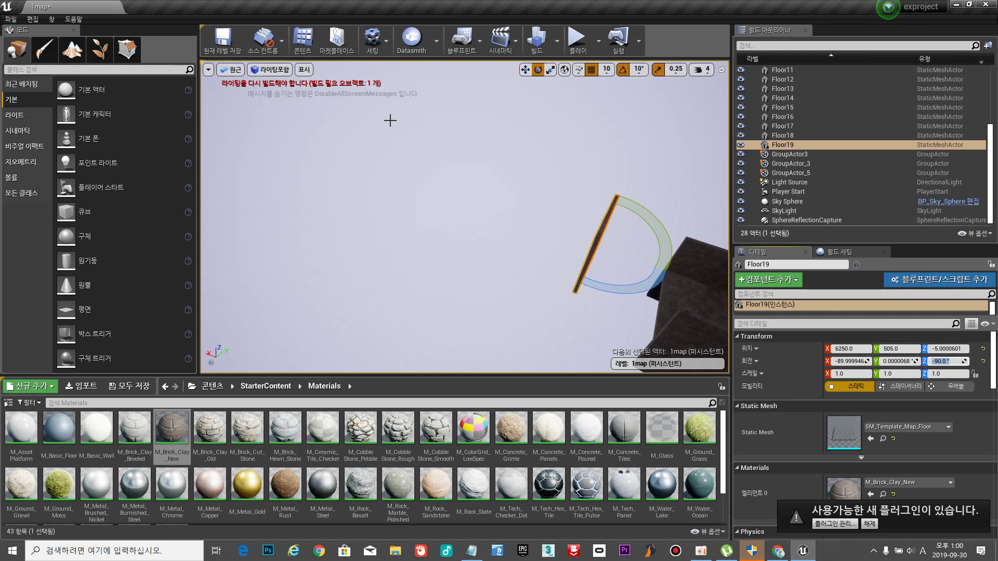
{"action": "left_click", "coordinate": [232, 69]}
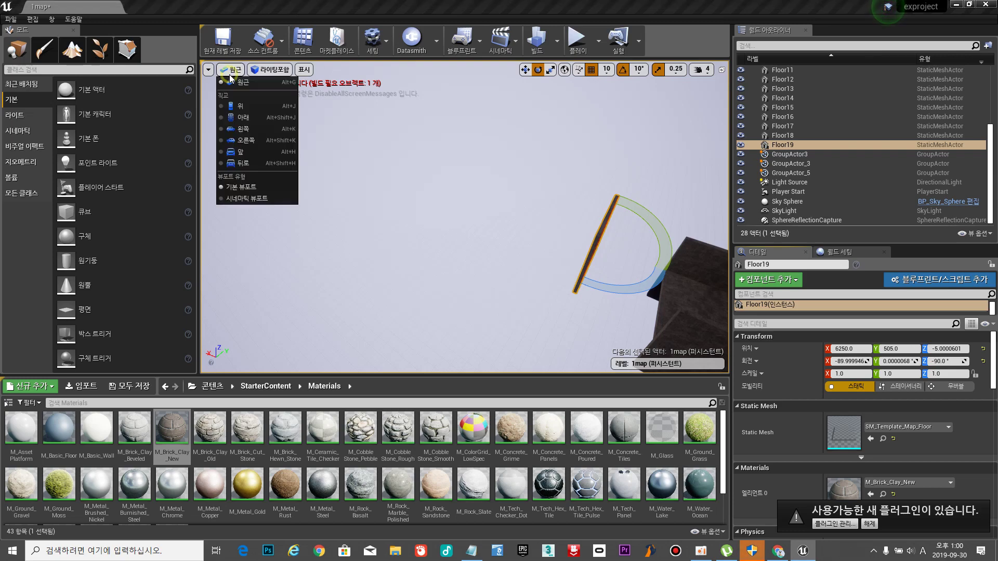
{"action": "left_click", "coordinate": [245, 105]}
{"action": "scroll", "coordinate": [352, 200], "scroll_direction": "down", "scroll_amount": 6}
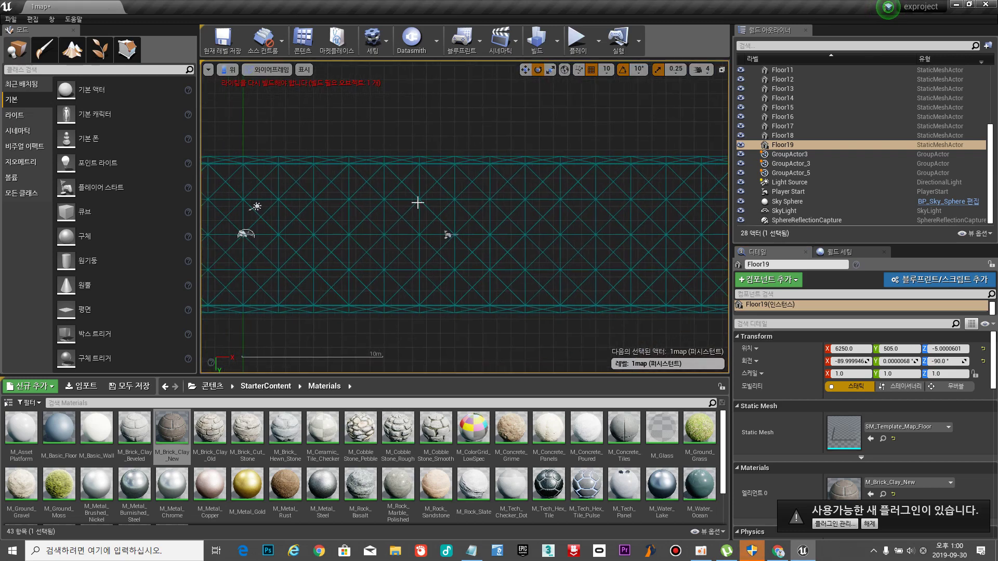
{"action": "scroll", "coordinate": [535, 234], "scroll_direction": "up", "scroll_amount": 4}
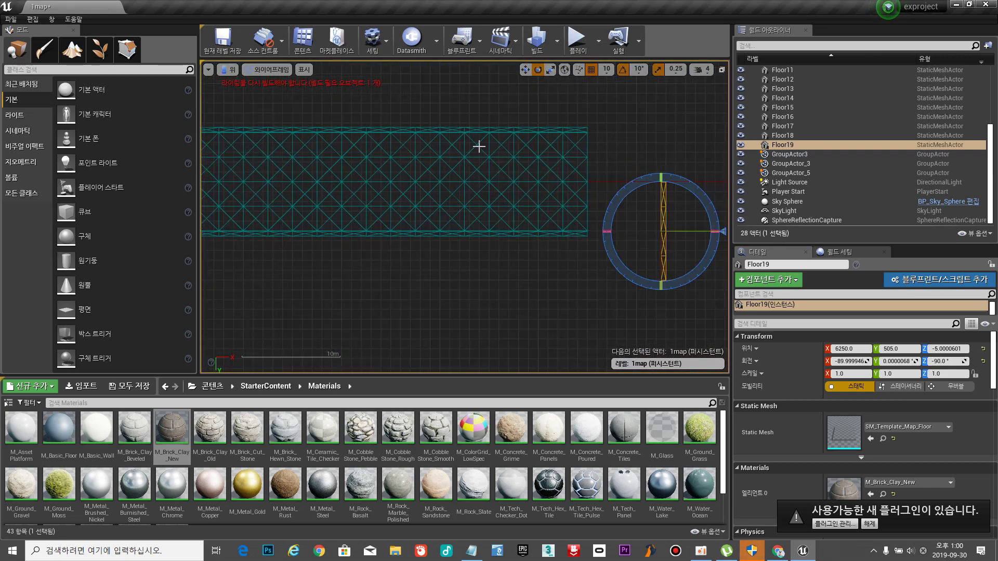
Move Floor19 flush against the corridor's far end, at X 5500 and Y 5.
{"action": "left_click", "coordinate": [525, 69]}
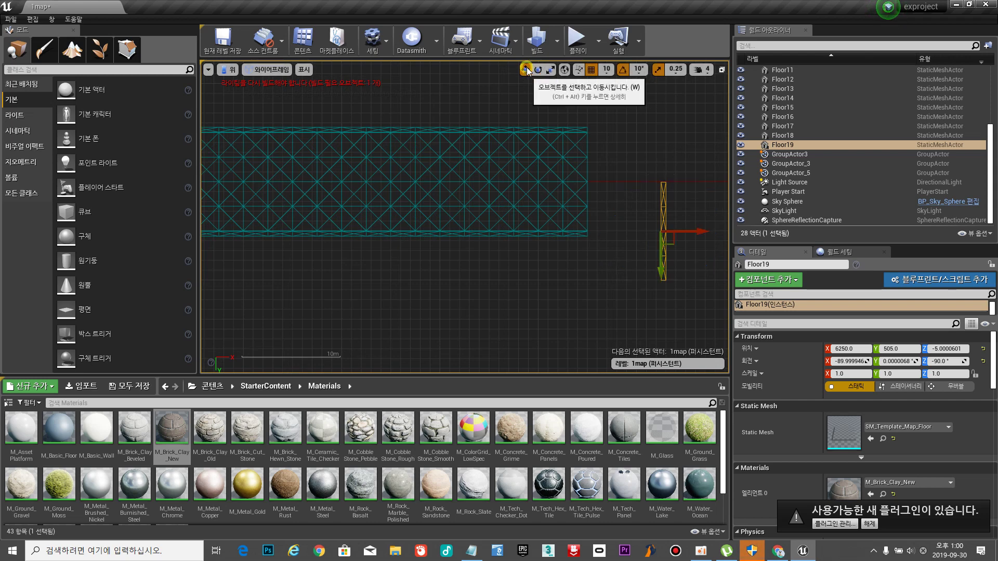
{"action": "left_click_drag", "start_coordinate": [660, 257], "coordinate": [628, 189]}
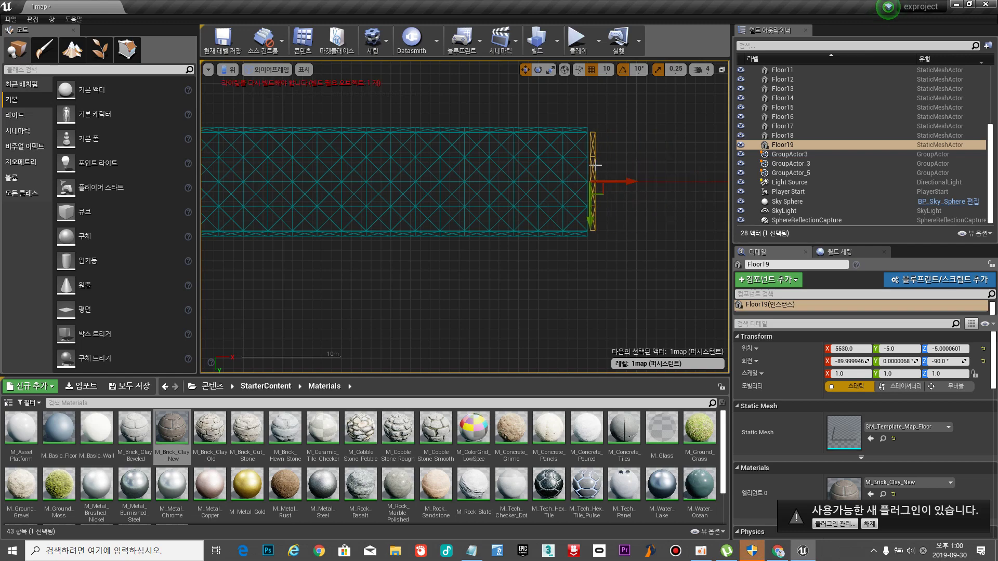
{"action": "scroll", "coordinate": [596, 166], "scroll_direction": "up", "scroll_amount": 6}
{"action": "left_click_drag", "start_coordinate": [608, 218], "coordinate": [605, 226]}
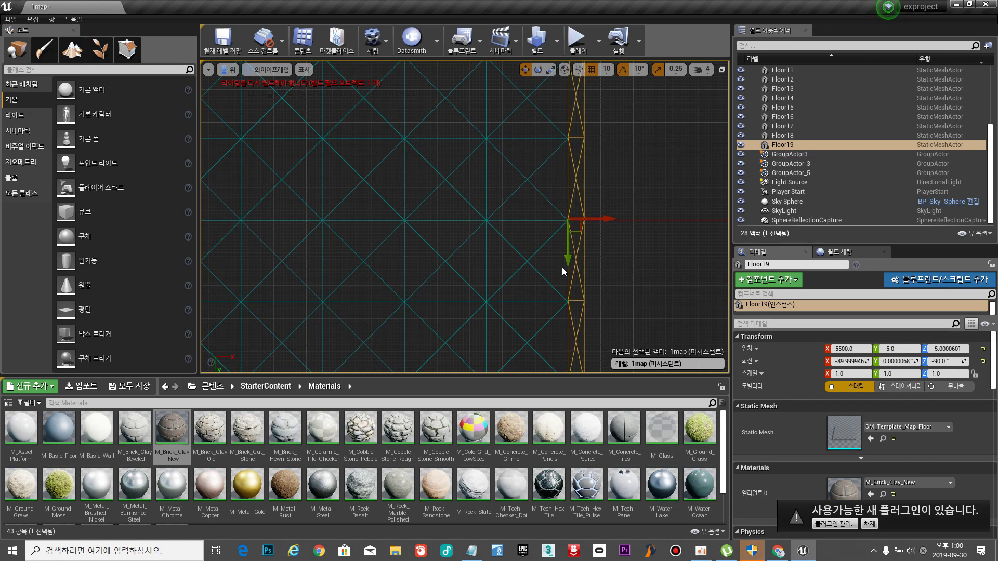
{"action": "left_click_drag", "start_coordinate": [568, 260], "coordinate": [570, 256]}
{"action": "scroll", "coordinate": [556, 216], "scroll_direction": "up", "scroll_amount": 2}
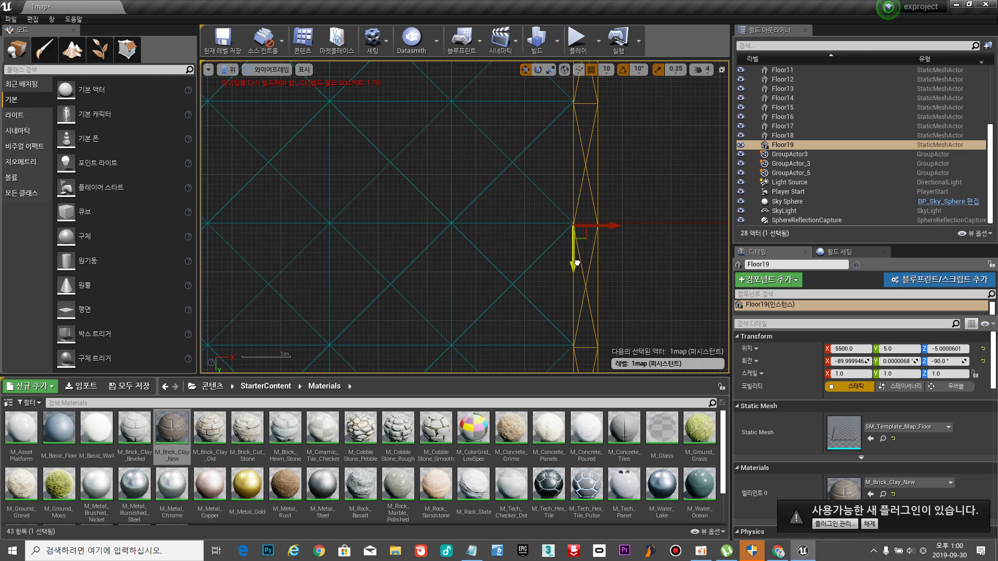
{"action": "left_click_drag", "start_coordinate": [577, 261], "coordinate": [576, 264]}
{"action": "scroll", "coordinate": [626, 246], "scroll_direction": "down", "scroll_amount": 5}
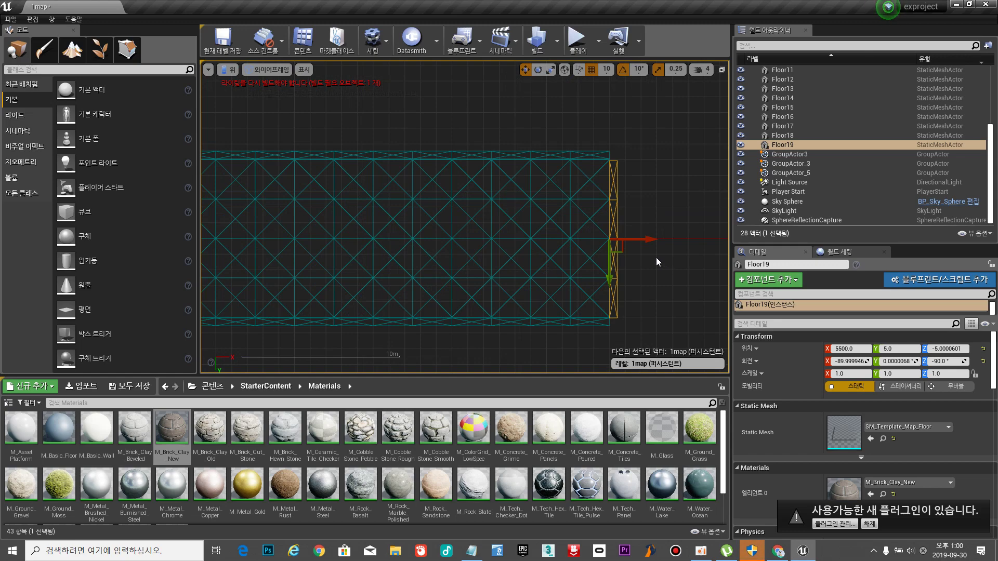
Duplicate the end wall tile and move the copy along X until it sits flush against the corridor's opposite end.
{"action": "key", "text": "ctrl+w"}
{"action": "right_click_drag", "start_coordinate": [627, 294], "coordinate": [699, 259]}
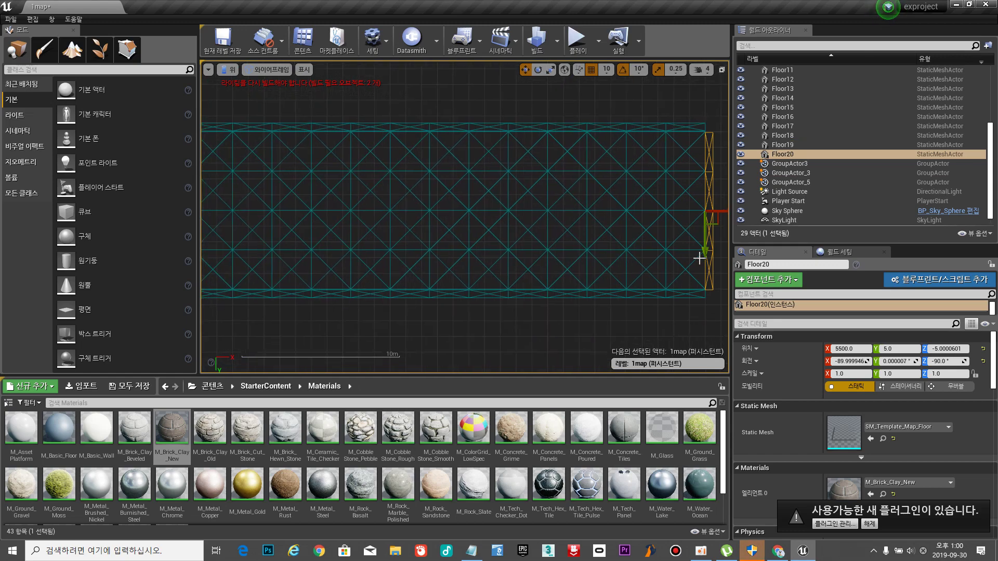
{"action": "scroll", "coordinate": [699, 258], "scroll_direction": "down", "scroll_amount": 3}
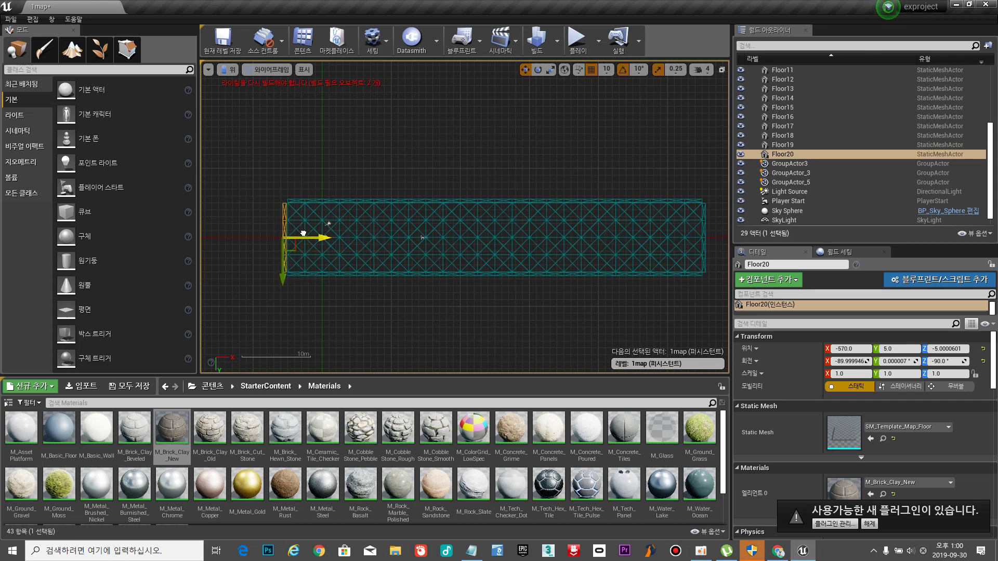
{"action": "scroll", "coordinate": [280, 209], "scroll_direction": "up", "scroll_amount": 6}
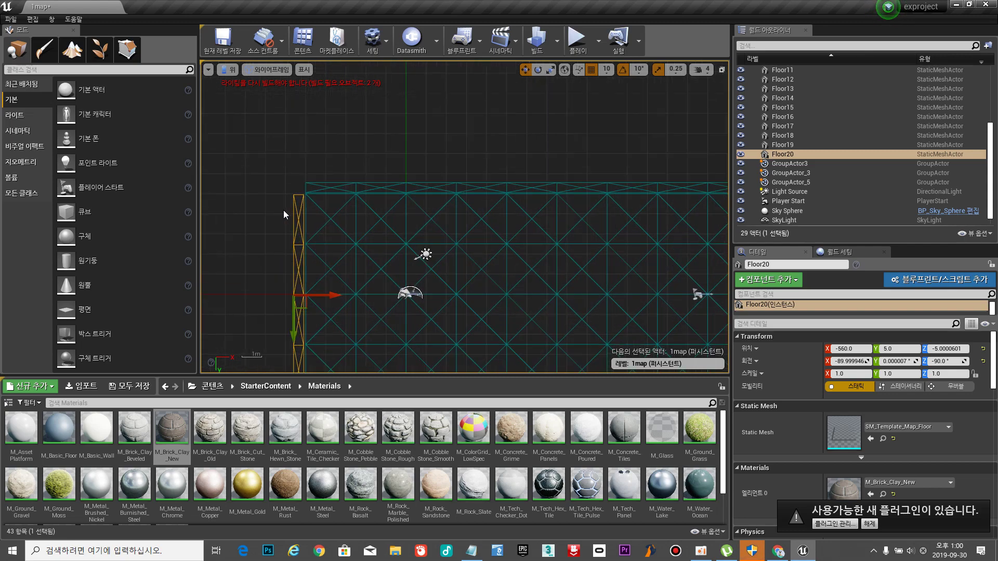
{"action": "right_click_drag", "start_coordinate": [405, 242], "coordinate": [419, 92]}
{"action": "left_click_drag", "start_coordinate": [366, 308], "coordinate": [373, 314]}
{"action": "scroll", "coordinate": [420, 195], "scroll_direction": "down", "scroll_amount": 4}
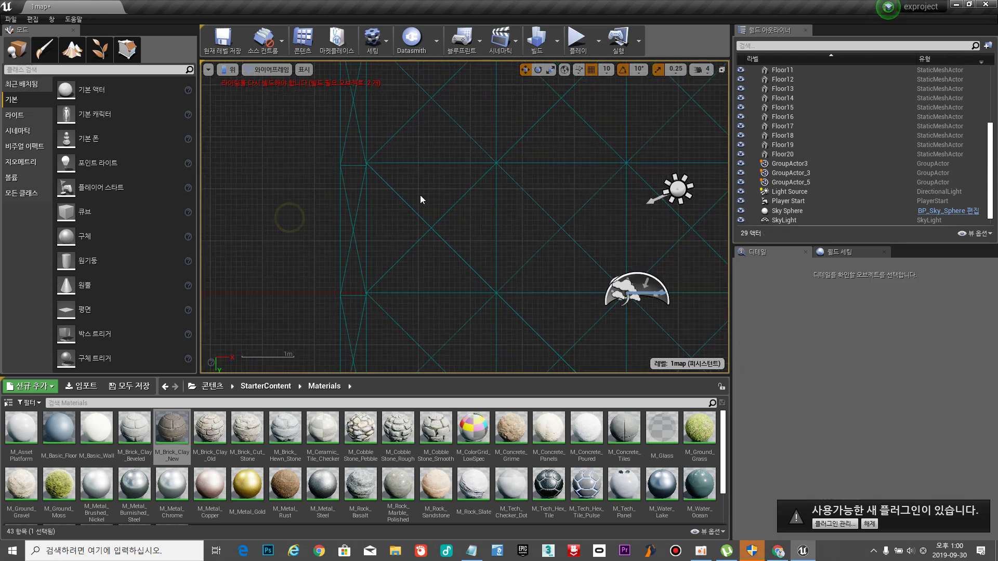
Shift the grouped side wall Floor13 to Floor18 inward along Y to -535 so it overlaps the floor's edge.
{"action": "left_click", "coordinate": [425, 98]}
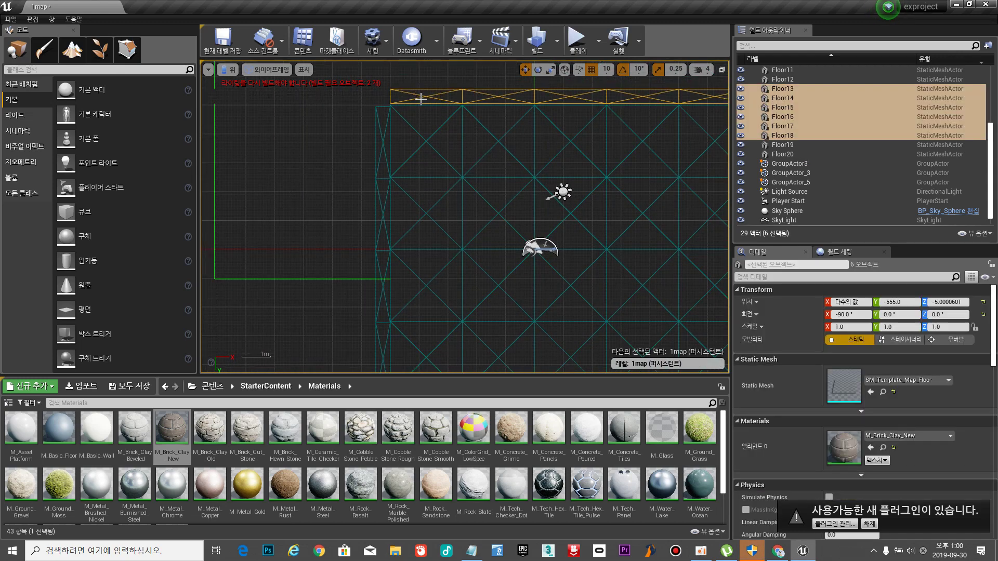
{"action": "scroll", "coordinate": [541, 141], "scroll_direction": "down", "scroll_amount": 4}
{"action": "right_click_drag", "start_coordinate": [608, 152], "coordinate": [377, 157]}
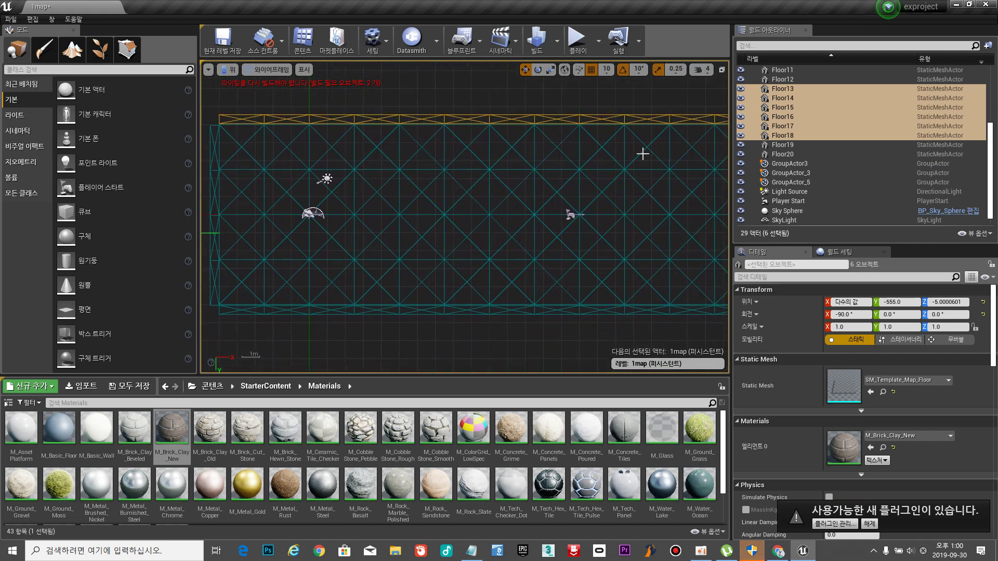
{"action": "right_click_drag", "start_coordinate": [643, 154], "coordinate": [569, 149]}
{"action": "left_click_drag", "start_coordinate": [680, 151], "coordinate": [681, 153]}
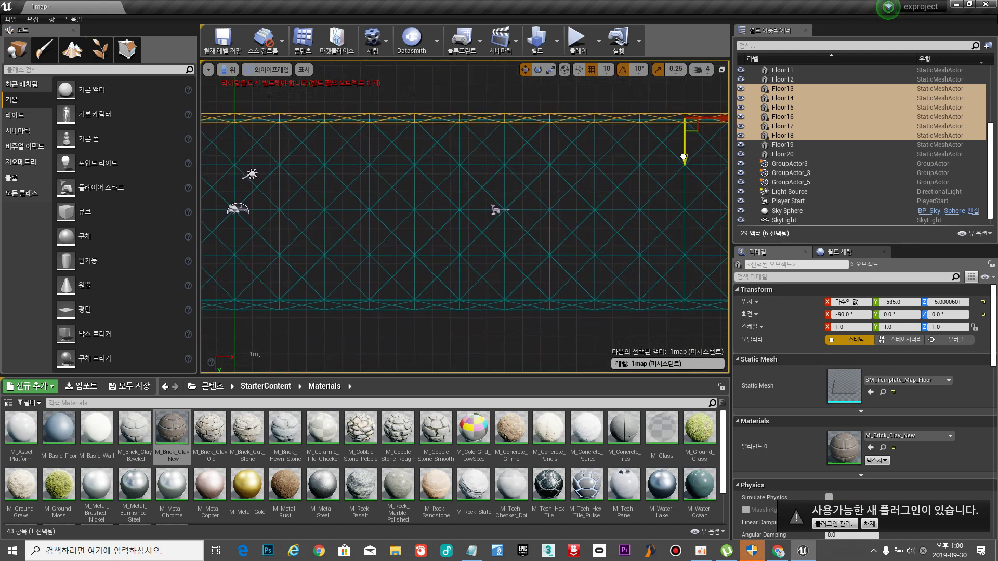
{"action": "right_click_drag", "start_coordinate": [491, 188], "coordinate": [715, 189]}
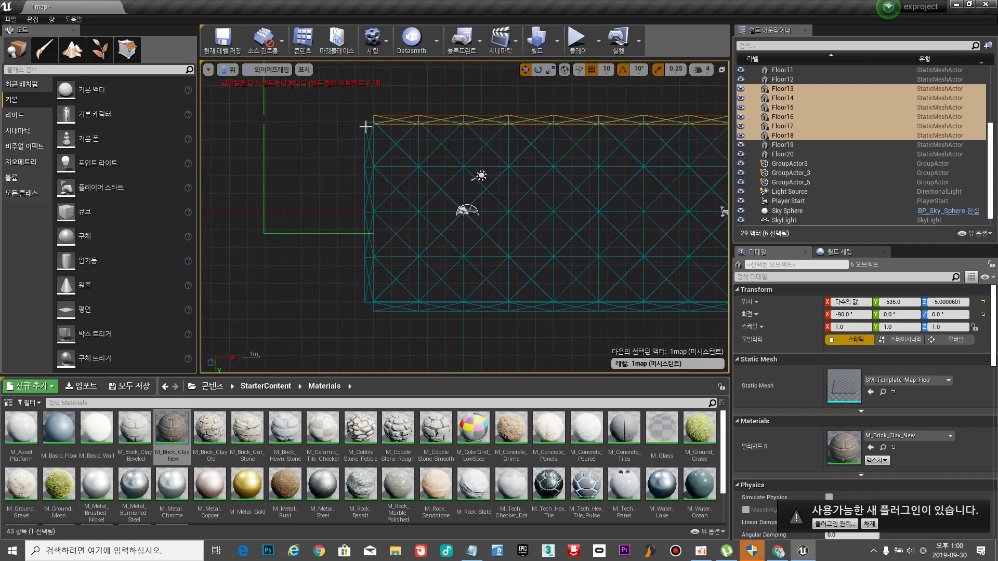
{"action": "scroll", "coordinate": [383, 118], "scroll_direction": "up", "scroll_amount": 11}
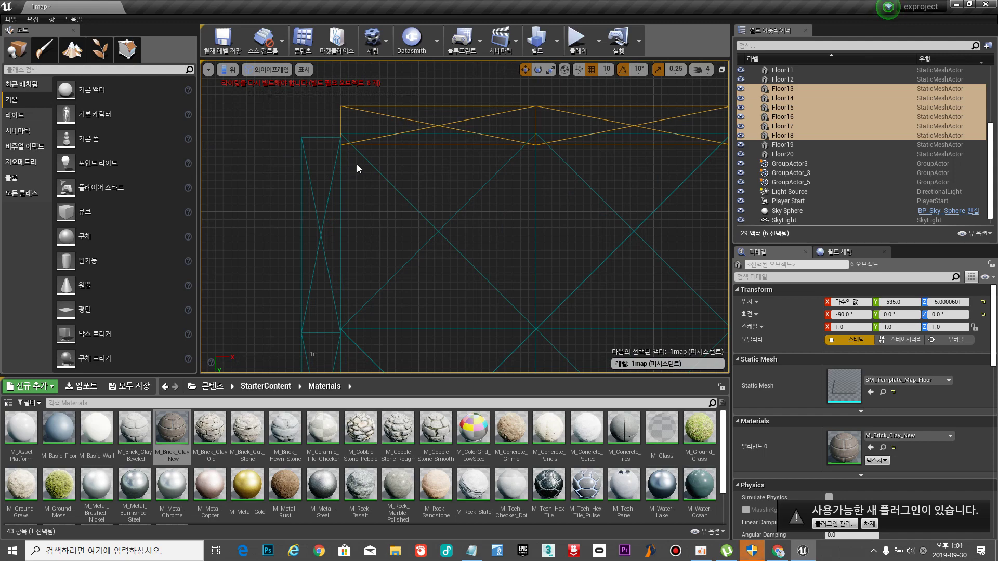
Shift the opposite side wall group, which includes Floor11 and Floor12, inward along Y to 485.
{"action": "right_click_drag", "start_coordinate": [495, 271], "coordinate": [436, 146]}
{"action": "scroll", "coordinate": [438, 215], "scroll_direction": "down", "scroll_amount": 7}
{"action": "right_click_drag", "start_coordinate": [533, 323], "coordinate": [535, 166]}
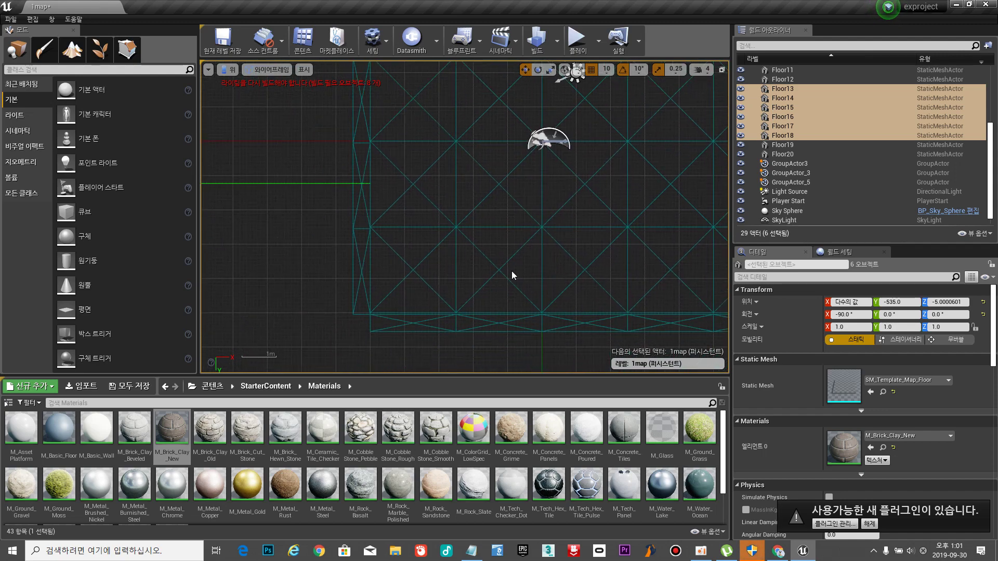
{"action": "left_click", "coordinate": [412, 331]}
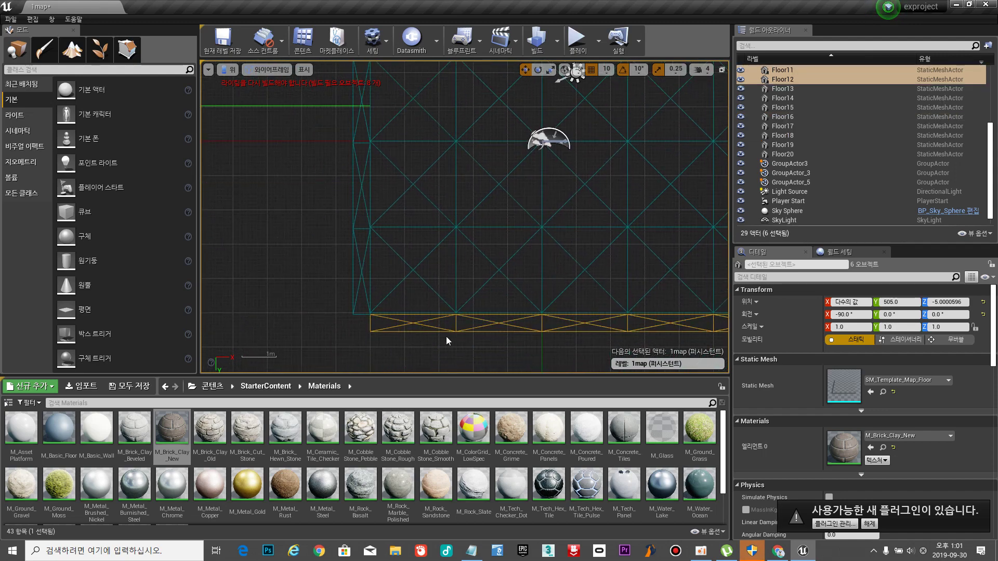
{"action": "right_click_drag", "start_coordinate": [446, 339], "coordinate": [323, 234]}
{"action": "scroll", "coordinate": [357, 263], "scroll_direction": "down", "scroll_amount": 5}
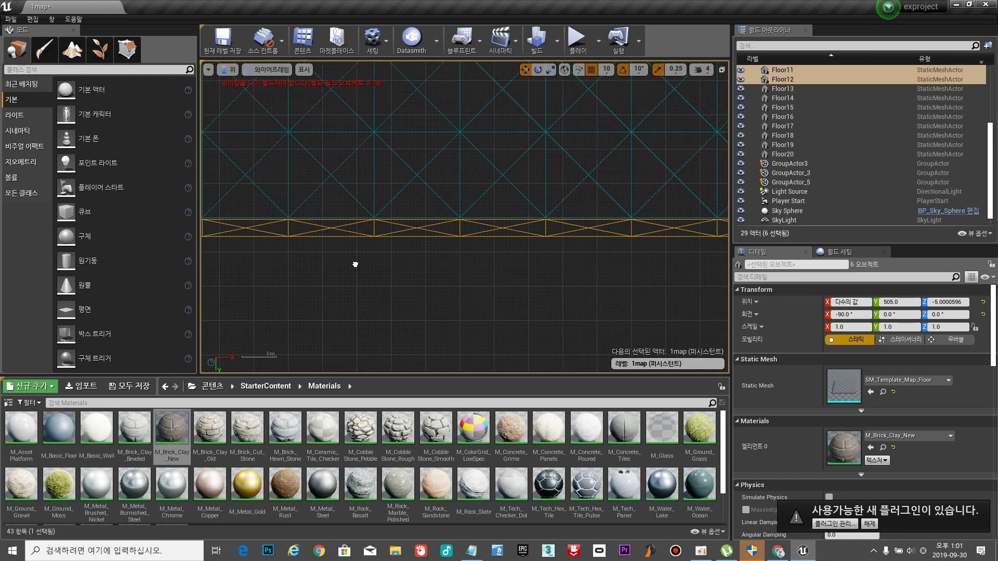
{"action": "left_click_drag", "start_coordinate": [611, 282], "coordinate": [616, 280]}
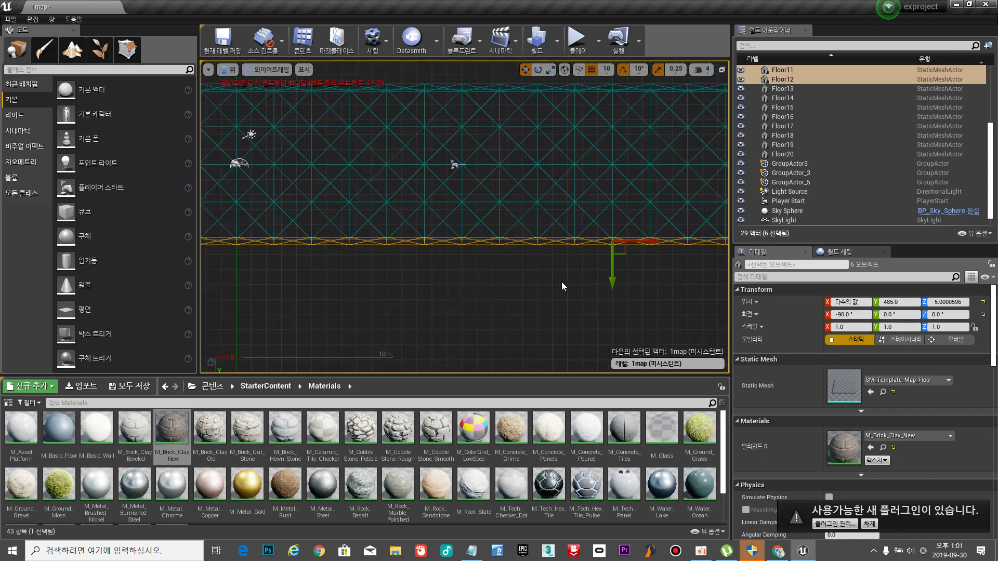
Save the current level and return to the perspective view inside the brick corridor.
{"action": "left_click", "coordinate": [222, 39]}
{"action": "left_click", "coordinate": [208, 69]}
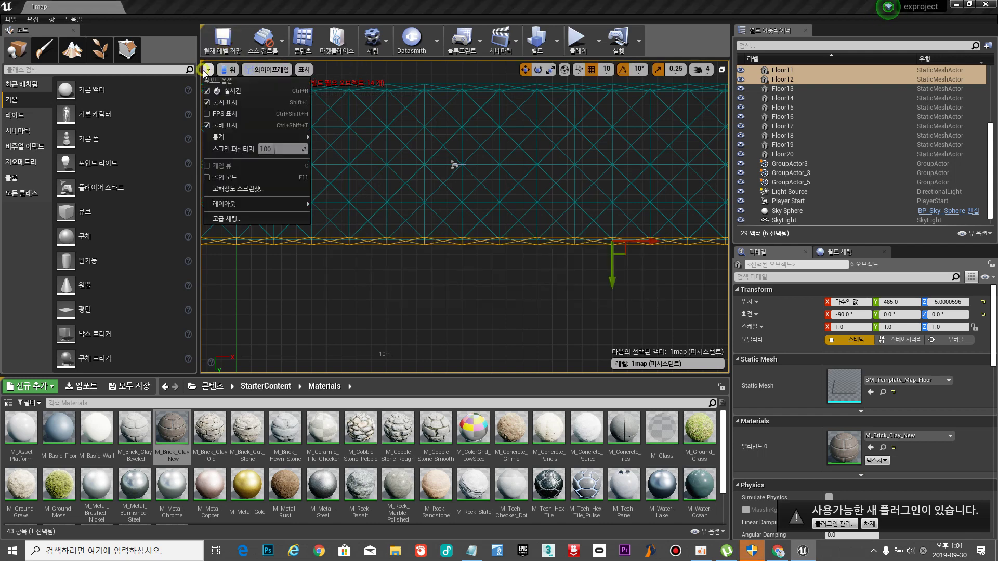
{"action": "left_click", "coordinate": [228, 69]}
{"action": "left_click", "coordinate": [243, 82]}
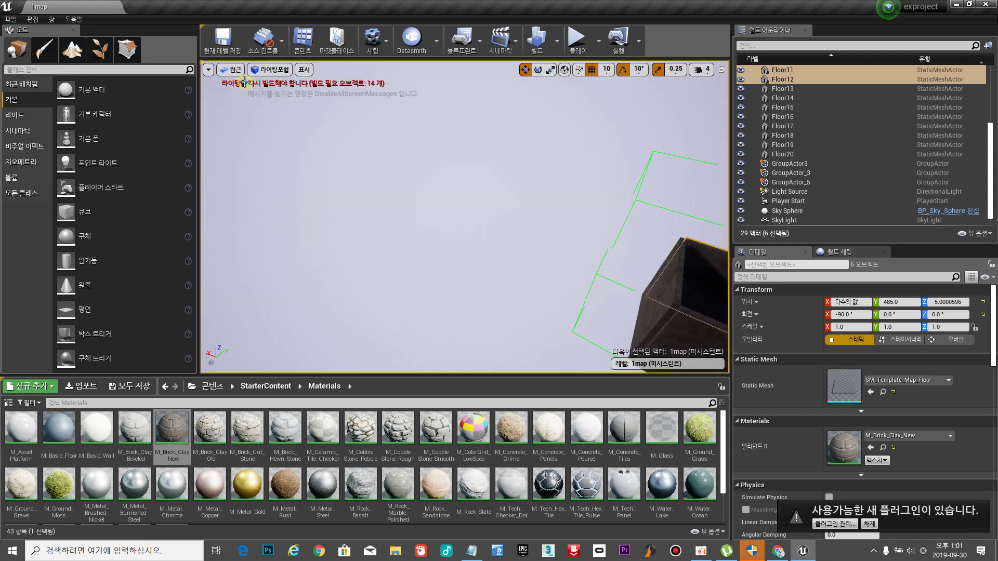
{"action": "key", "text": "f"}
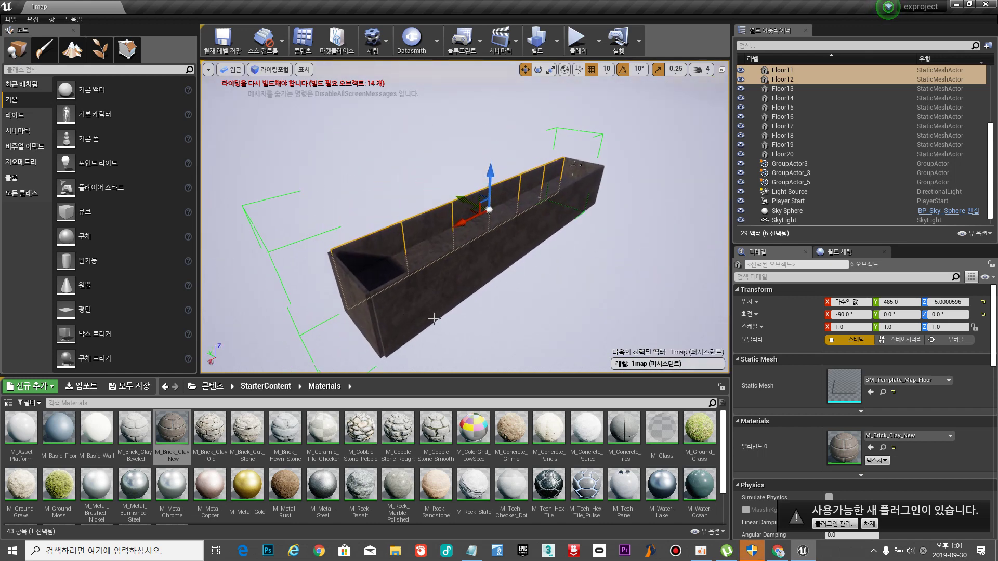
{"action": "right_click_drag", "start_coordinate": [434, 319], "coordinate": [405, 359]}
{"action": "key", "text": "w"}
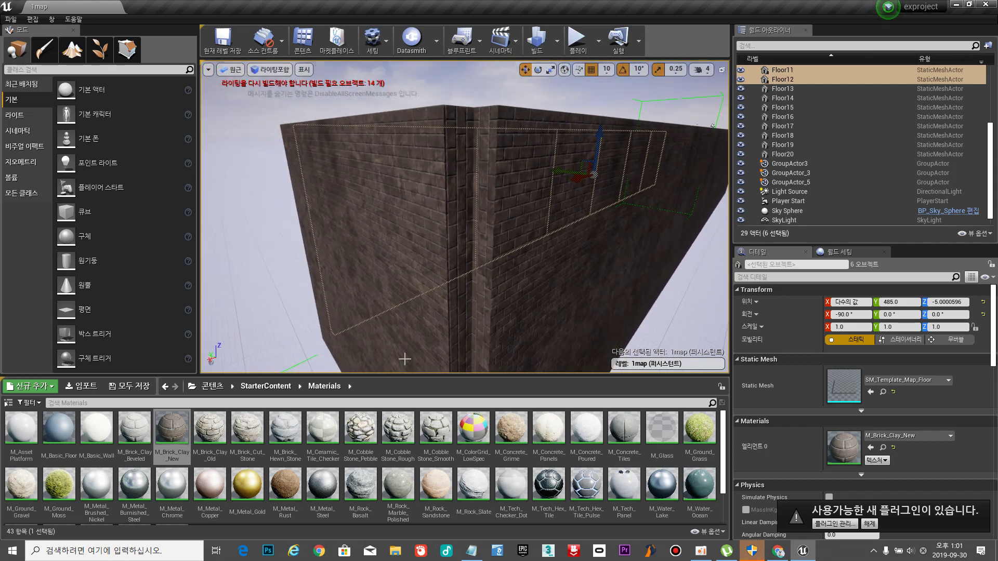
{"action": "key", "text": "w"}
{"action": "right_click_drag", "start_coordinate": [510, 269], "coordinate": [522, 246]}
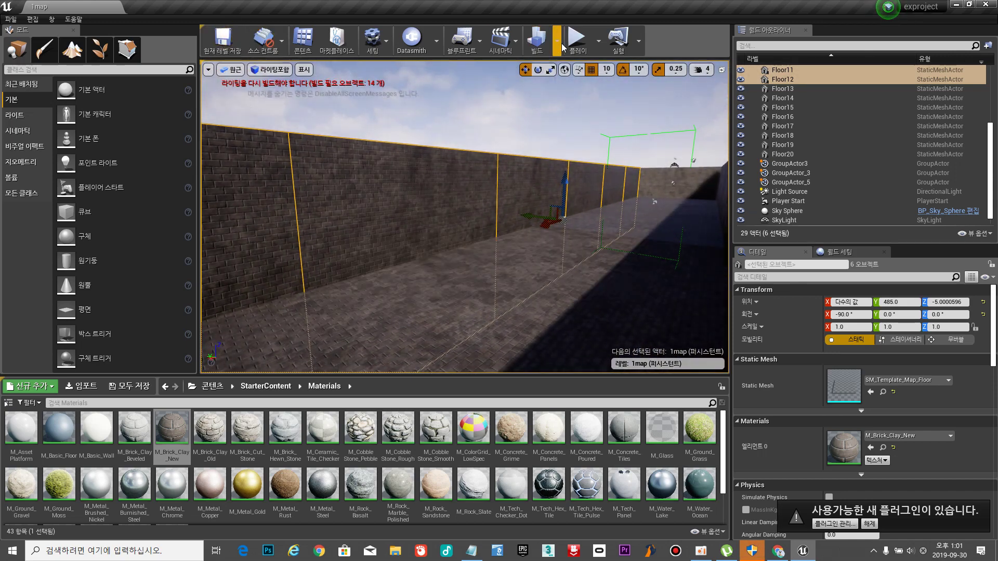
Playtest the level, running the character along the corridor to check the end walls and corners.
{"action": "left_click", "coordinate": [579, 39]}
{"action": "key", "text": "w"}
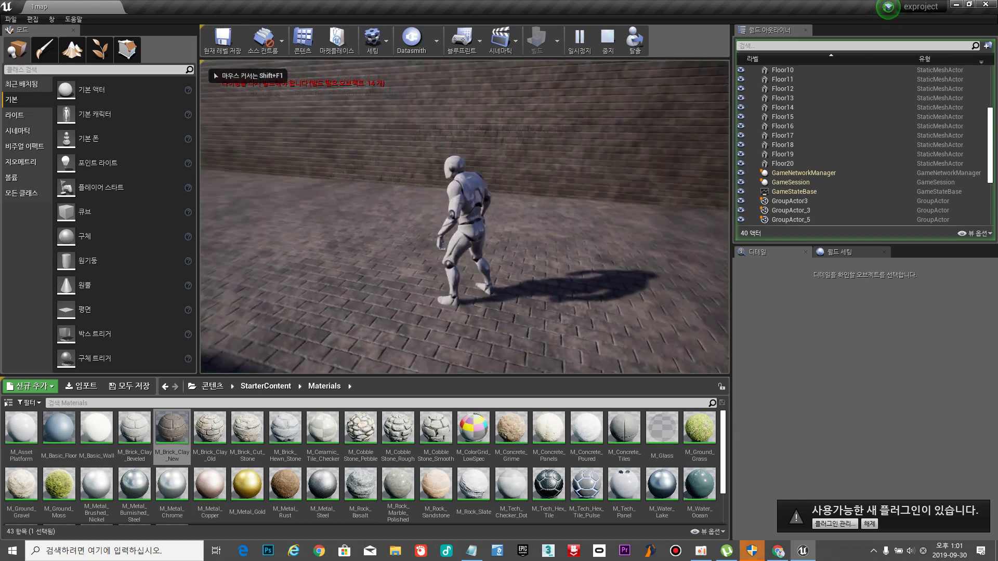
{"action": "key", "text": "w"}
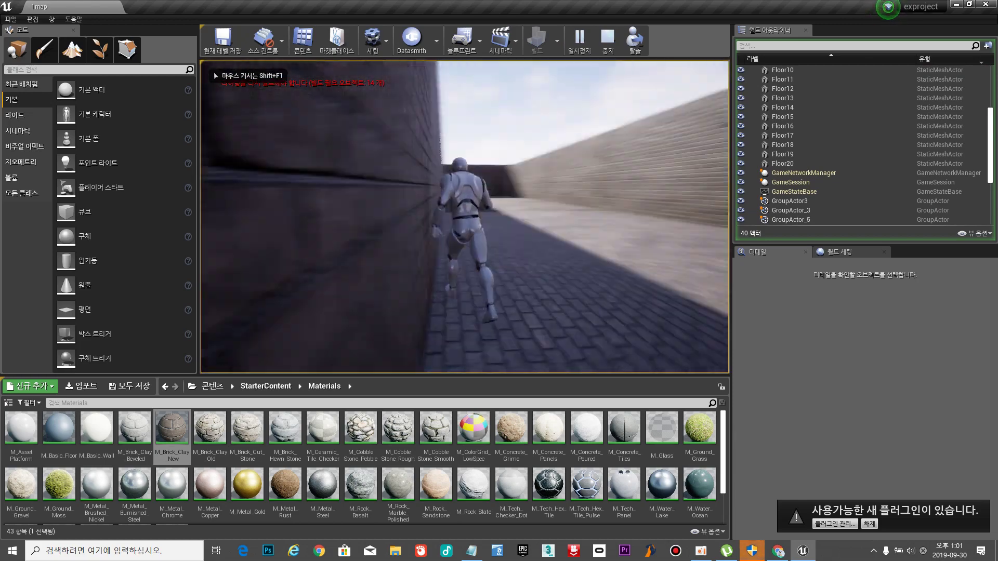
{"action": "key", "text": "w"}
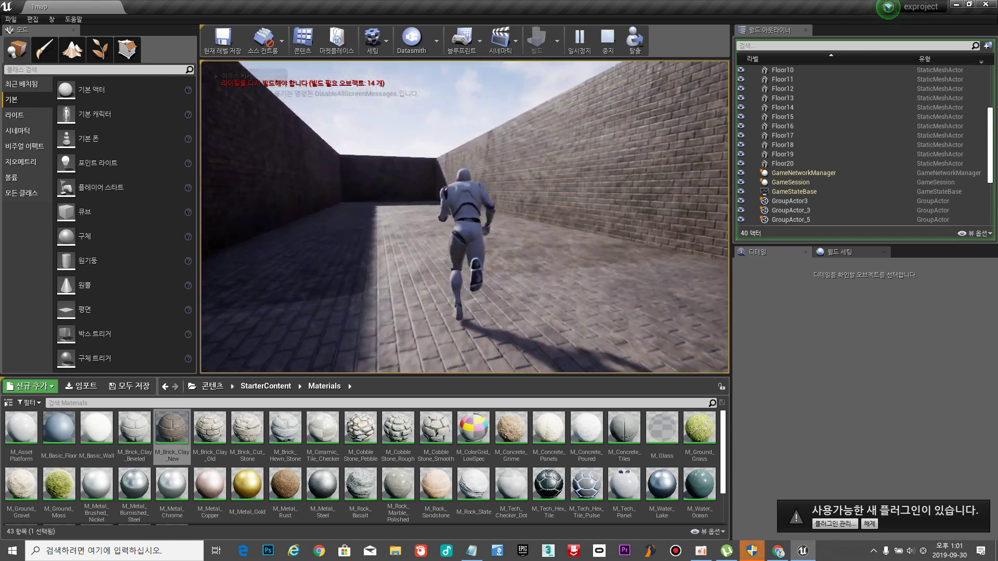
{"action": "key", "text": "w"}
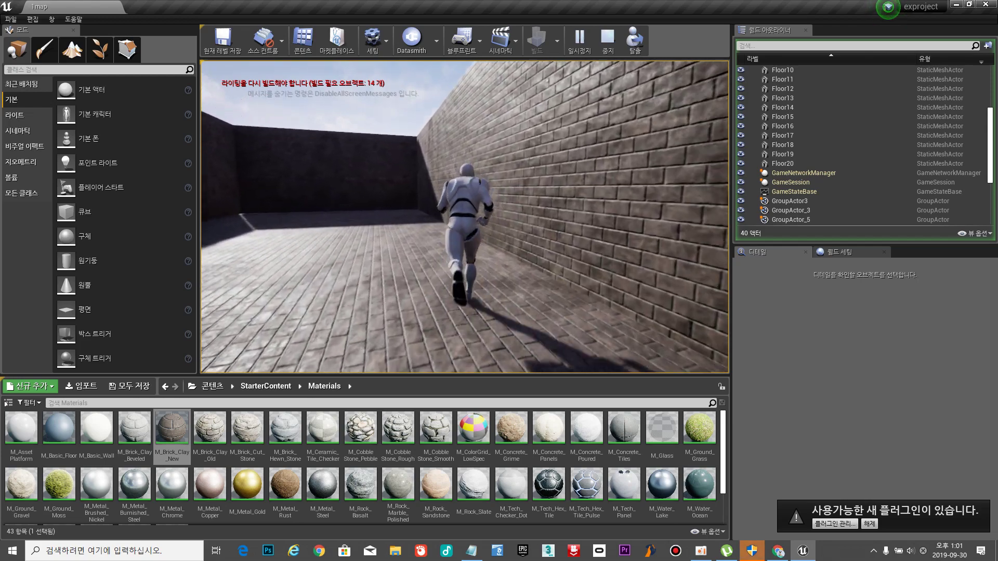
{"action": "key", "text": "w"}
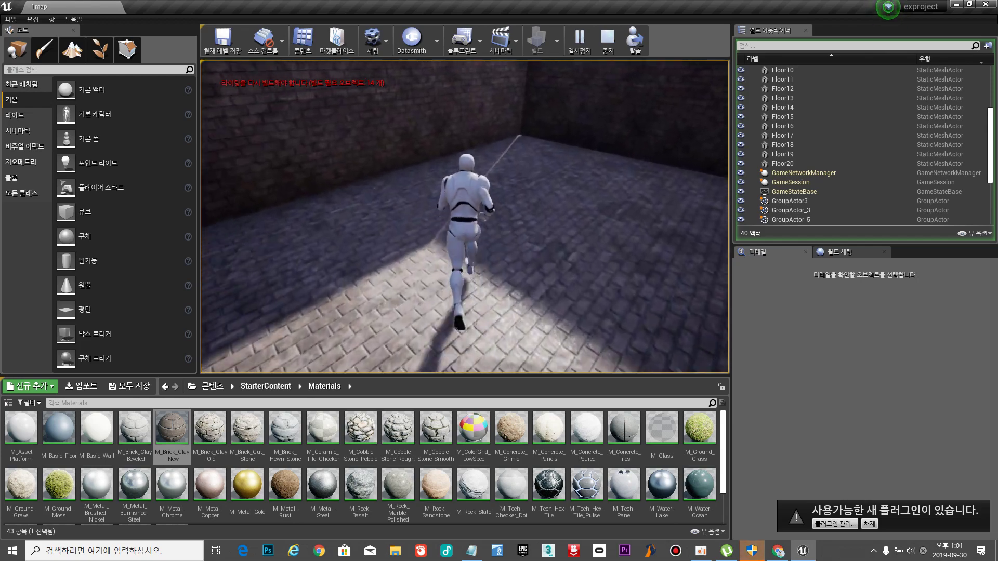
Run the character around the brick-walled level in play mode to examine the walls and floor, and stop playing.
{"action": "key", "text": "w"}
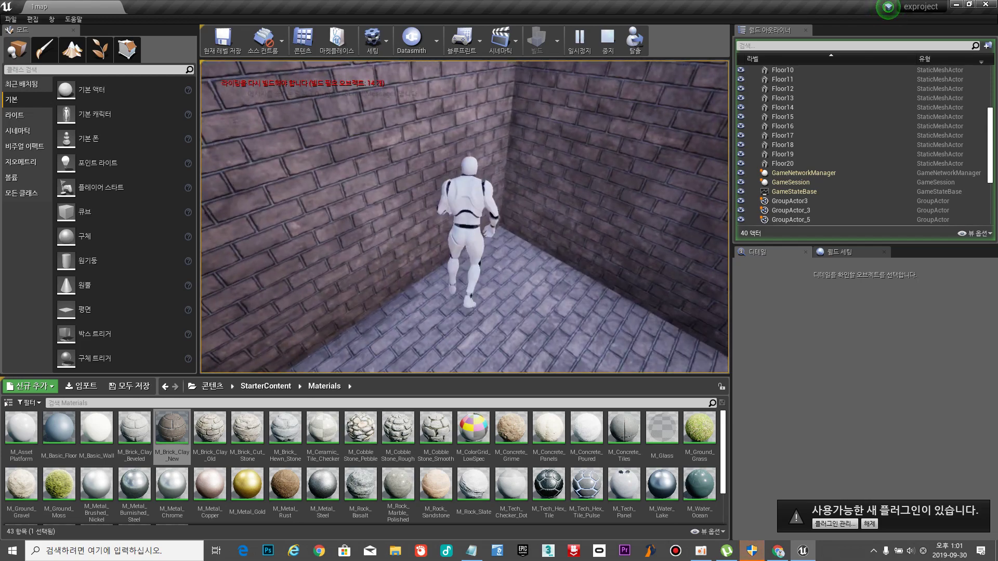
{"action": "key", "text": "w"}
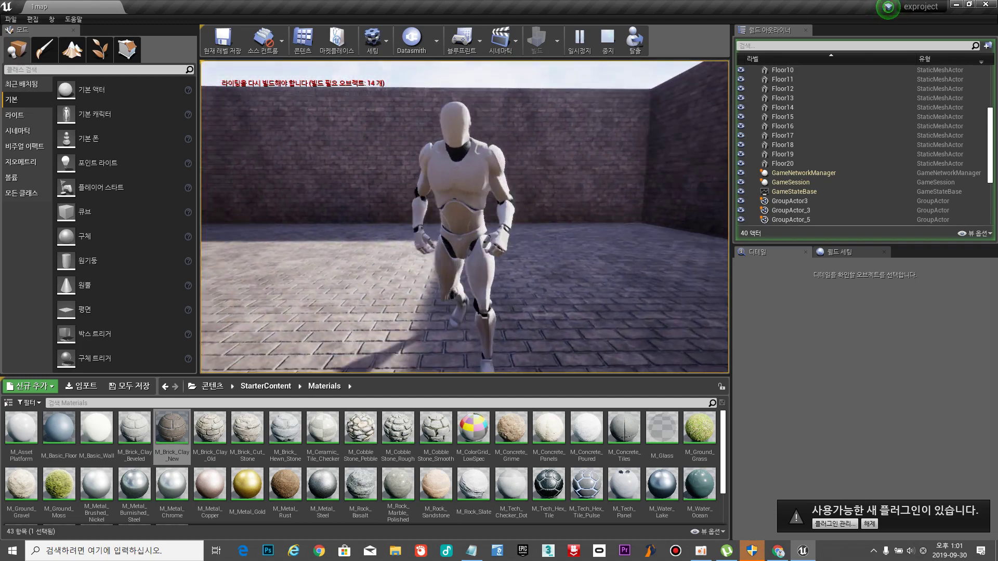
{"action": "key", "text": "w"}
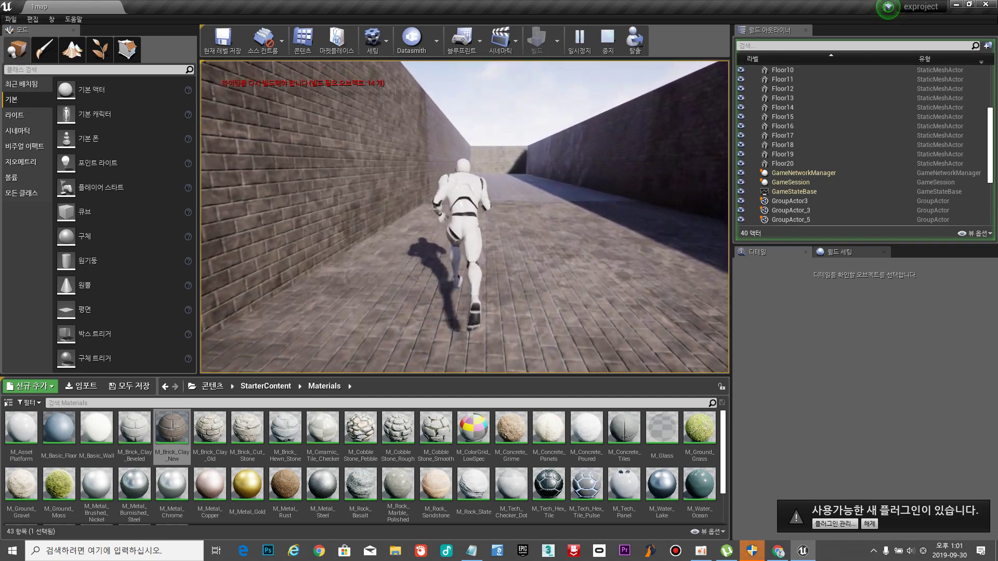
{"action": "key", "text": "Escape"}
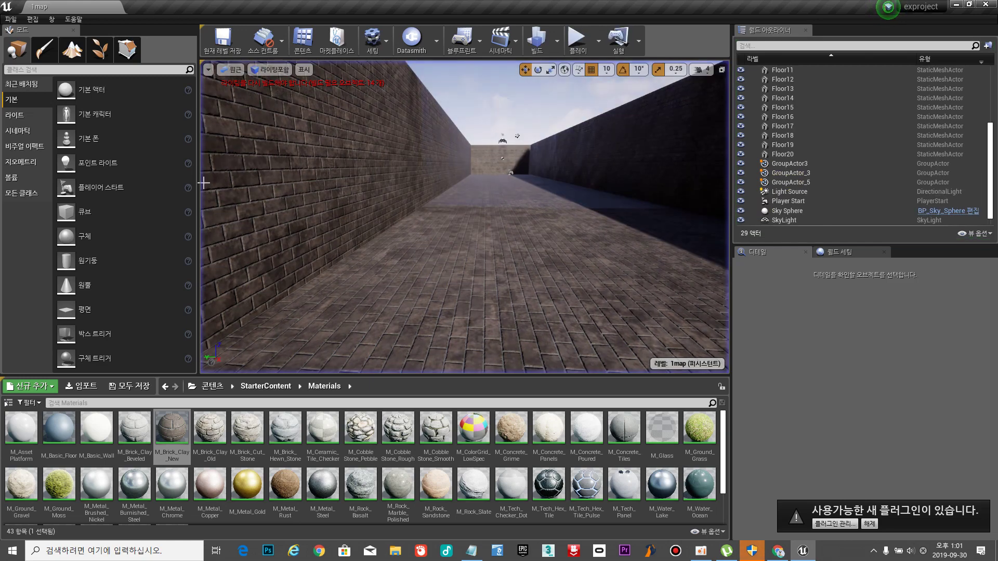
Build the level's lighting and close the message log.
{"action": "left_click", "coordinate": [536, 37]}
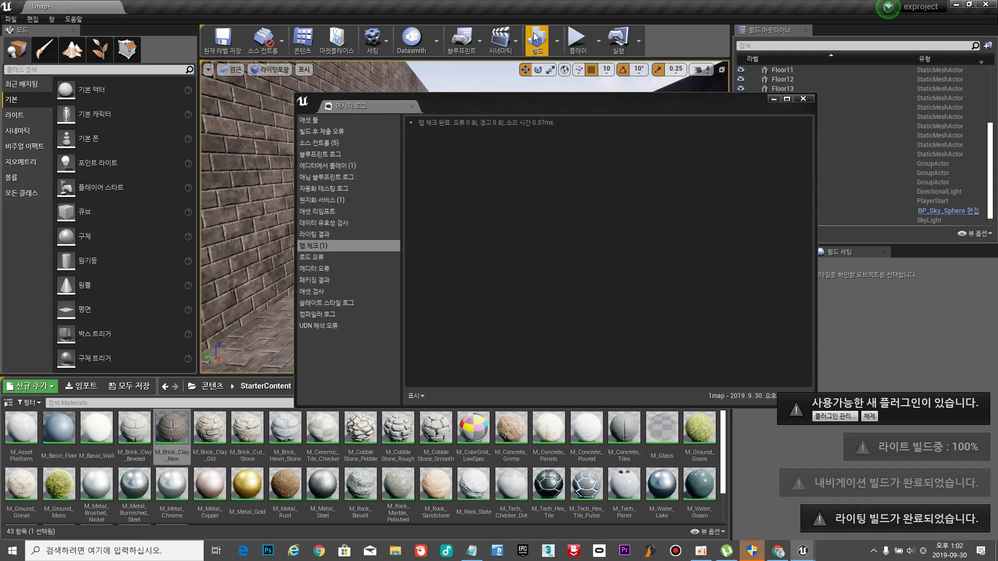
{"action": "left_click", "coordinate": [803, 99]}
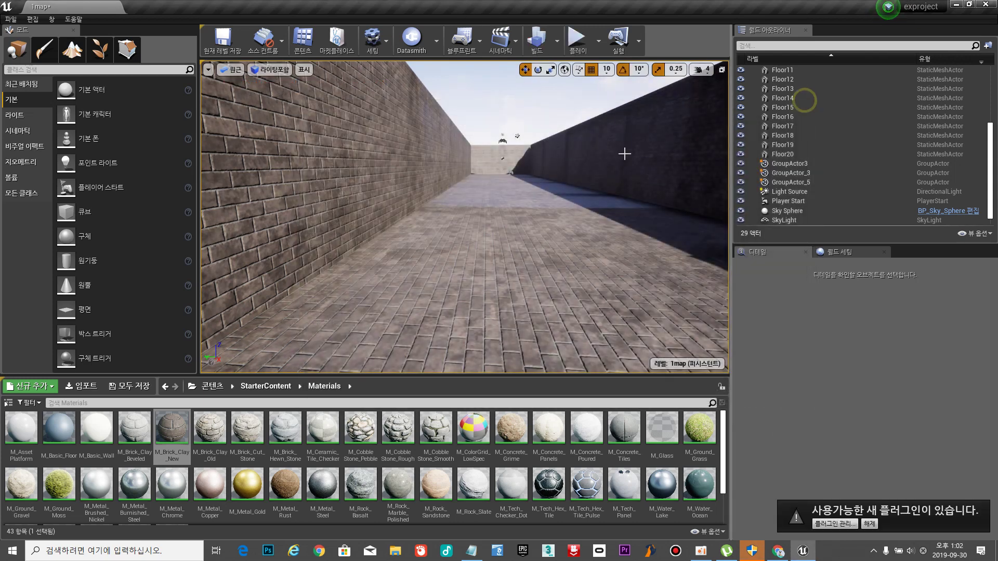
Apply the M_Concrete_Poured material to the sunlit end wall, Floor20.
{"action": "mouse_move", "coordinate": [551, 190]}
{"action": "right_mouse_down"}
{"action": "mouse_move", "coordinate": [580, 171]}
{"action": "mouse_move", "coordinate": [537, 170]}
{"action": "mouse_move", "coordinate": [551, 171]}
{"action": "mouse_move", "coordinate": [539, 197]}
{"action": "right_mouse_up"}
{"action": "key", "text": "w"}
{"action": "key", "text": "w"}
{"action": "scroll", "coordinate": [539, 197], "scroll_direction": "down", "scroll_amount": 3}
{"action": "left_click", "coordinate": [439, 157]}
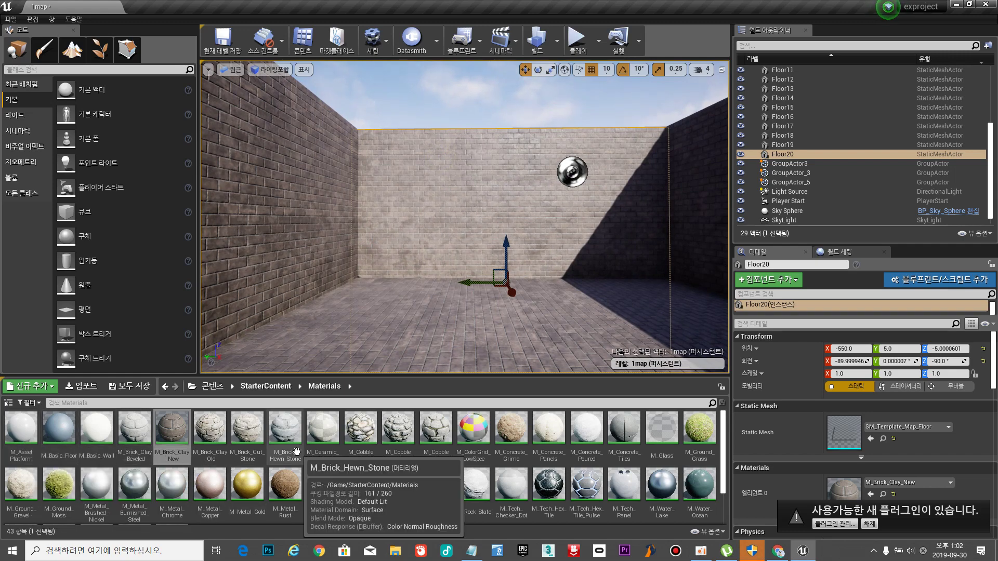
{"action": "left_click_drag", "start_coordinate": [586, 436], "coordinate": [440, 229]}
{"action": "right_click_drag", "start_coordinate": [439, 229], "coordinate": [567, 229]}
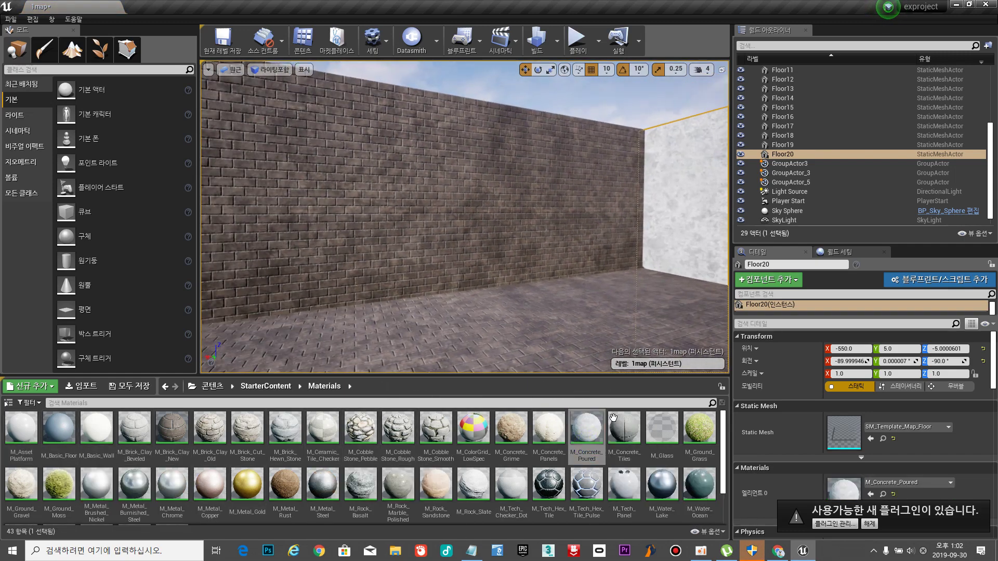
Apply M_Concrete_Poured to each brick section along the sunlit long side wall.
{"action": "left_click_drag", "start_coordinate": [586, 432], "coordinate": [562, 211]}
{"action": "right_click_drag", "start_coordinate": [613, 245], "coordinate": [610, 250]}
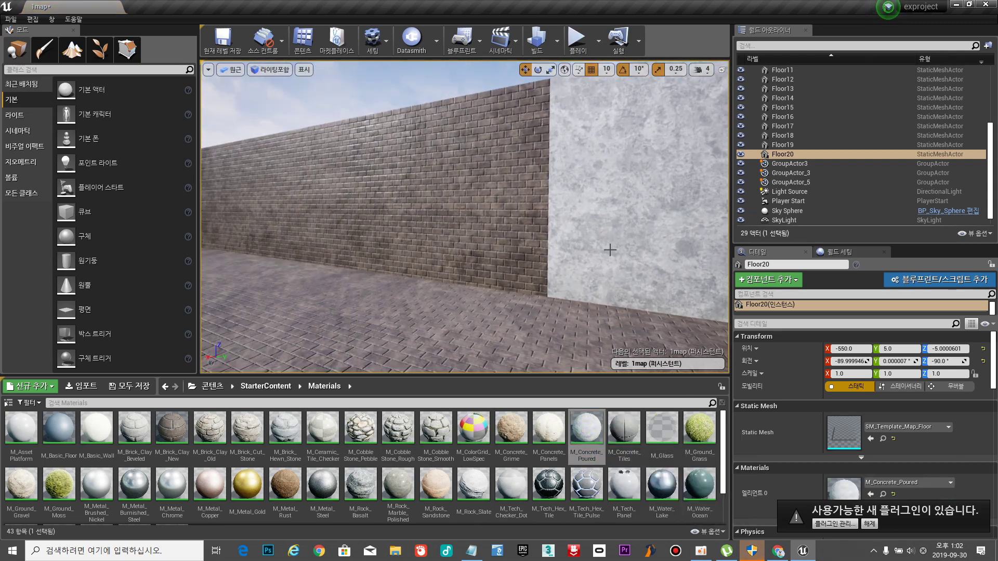
{"action": "left_click_drag", "start_coordinate": [590, 427], "coordinate": [443, 247]}
{"action": "right_click_drag", "start_coordinate": [443, 247], "coordinate": [358, 242]}
{"action": "left_click_drag", "start_coordinate": [587, 427], "coordinate": [427, 241]}
{"action": "right_click_drag", "start_coordinate": [427, 242], "coordinate": [296, 236]}
{"action": "left_click_drag", "start_coordinate": [587, 427], "coordinate": [479, 210]}
{"action": "right_click_drag", "start_coordinate": [479, 210], "coordinate": [410, 210]}
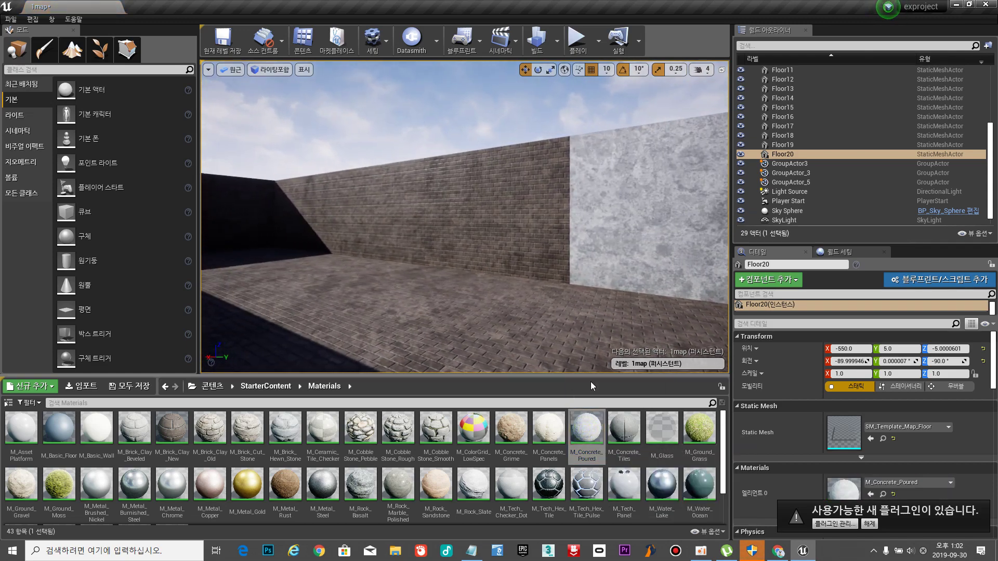
{"action": "left_click_drag", "start_coordinate": [588, 427], "coordinate": [472, 242]}
{"action": "right_click_drag", "start_coordinate": [472, 242], "coordinate": [400, 240]}
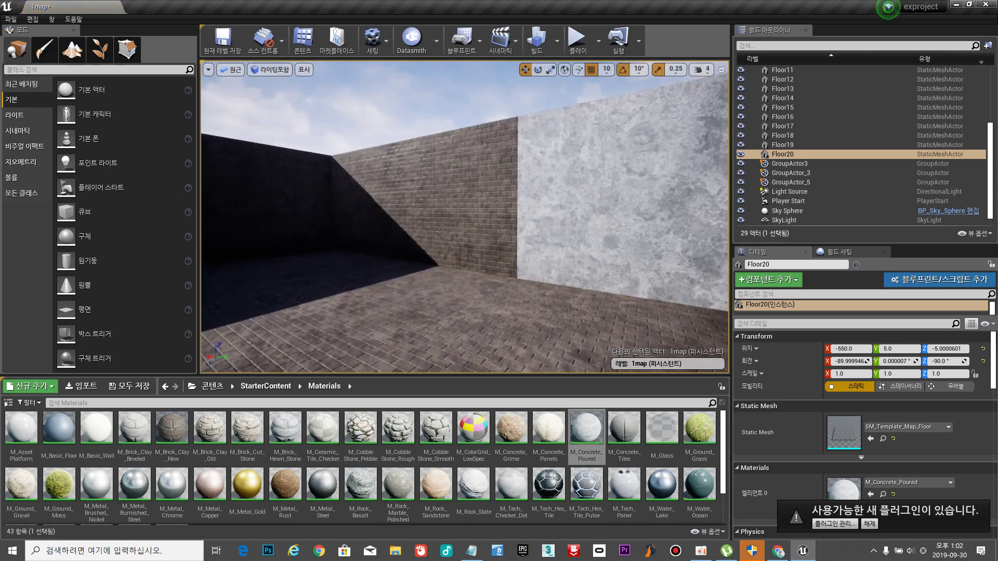
{"action": "left_click_drag", "start_coordinate": [586, 428], "coordinate": [411, 191]}
Apply M_Concrete_Poured to successive sections of the shaded long side wall, starting from the Floor20 end.
{"action": "right_click_drag", "start_coordinate": [410, 191], "coordinate": [550, 207]}
{"action": "key", "text": "w"}
{"action": "left_click_drag", "start_coordinate": [580, 433], "coordinate": [443, 225]}
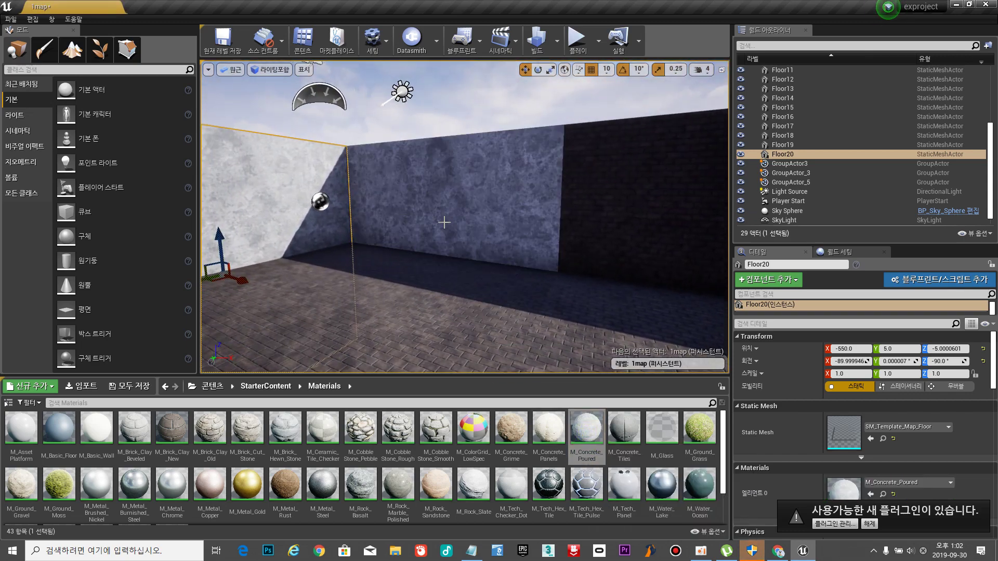
{"action": "right_click_drag", "start_coordinate": [443, 225], "coordinate": [452, 223]}
{"action": "left_click_drag", "start_coordinate": [582, 437], "coordinate": [431, 216]}
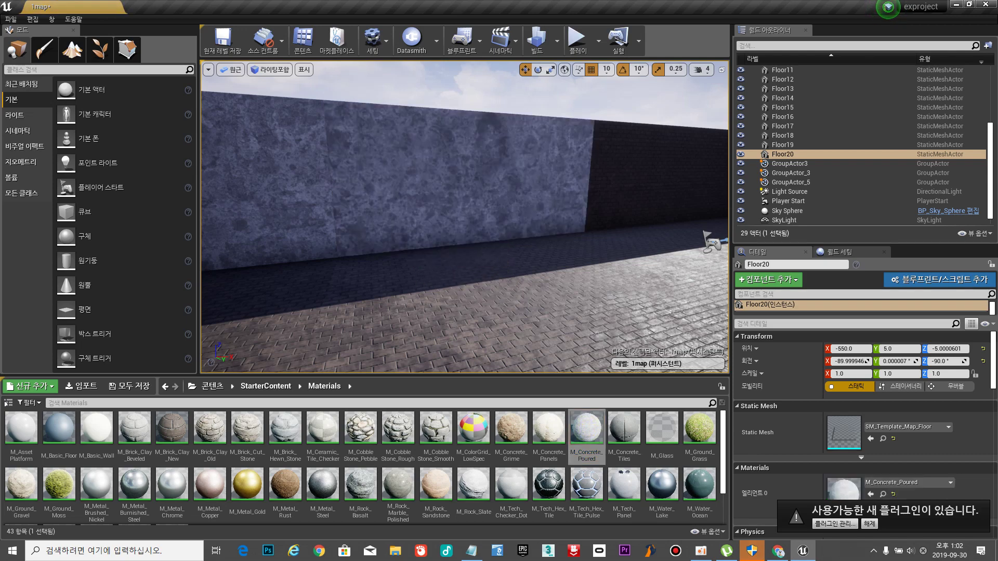
{"action": "right_click_drag", "start_coordinate": [431, 216], "coordinate": [499, 207]}
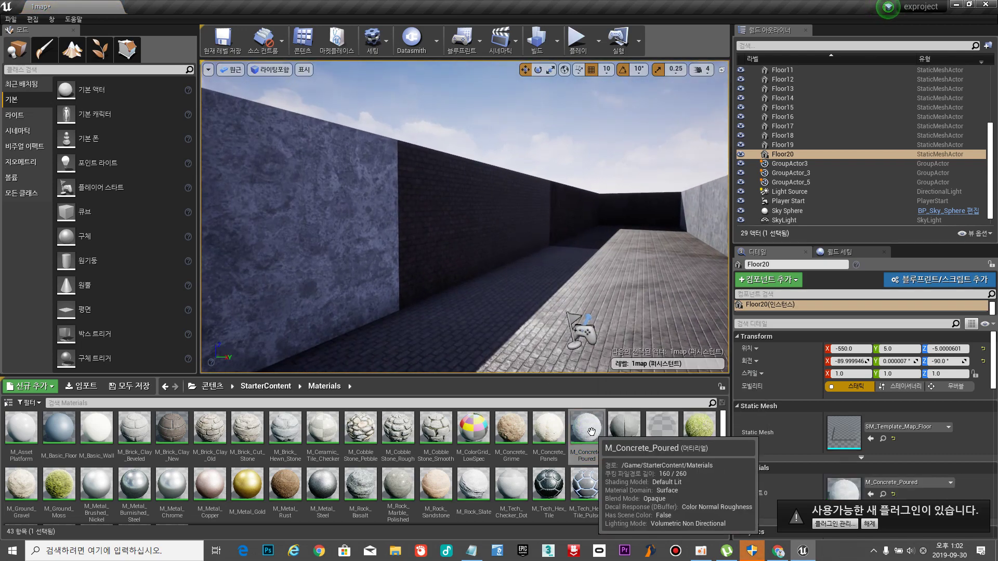
{"action": "left_click_drag", "start_coordinate": [586, 432], "coordinate": [445, 224]}
{"action": "mouse_move", "coordinate": [445, 225]}
{"action": "right_mouse_down"}
{"action": "mouse_move", "coordinate": [478, 200]}
{"action": "mouse_move", "coordinate": [457, 218]}
{"action": "mouse_move", "coordinate": [416, 226]}
{"action": "mouse_move", "coordinate": [442, 223]}
{"action": "right_mouse_up"}
{"action": "key", "text": "w"}
{"action": "left_click_drag", "start_coordinate": [589, 442], "coordinate": [504, 220]}
{"action": "mouse_move", "coordinate": [504, 220]}
{"action": "right_mouse_down"}
{"action": "mouse_move", "coordinate": [571, 210]}
{"action": "mouse_move", "coordinate": [520, 213]}
{"action": "right_mouse_up"}
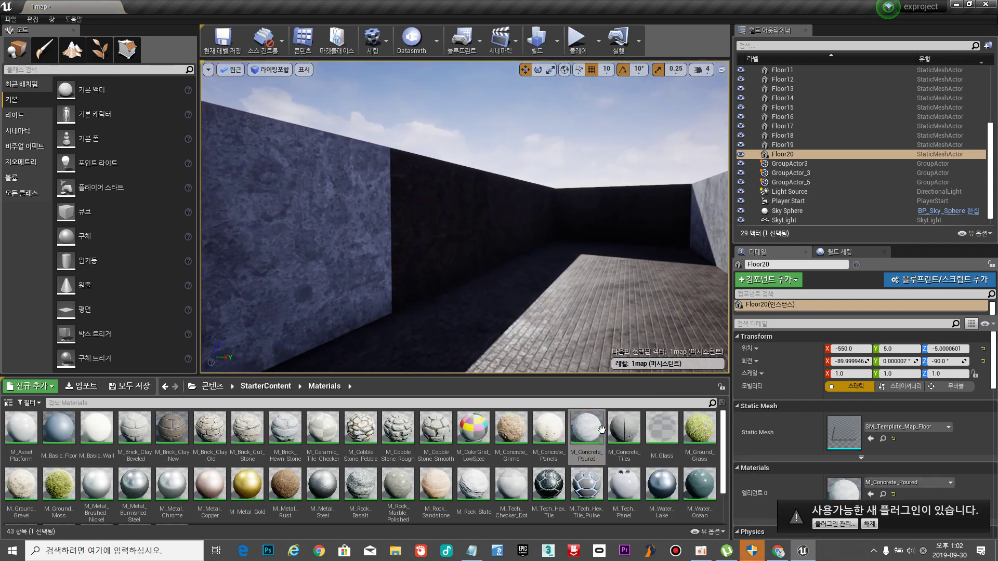
{"action": "left_click_drag", "start_coordinate": [587, 431], "coordinate": [465, 253]}
{"action": "right_click_drag", "start_coordinate": [535, 269], "coordinate": [559, 265]}
Apply M_Concrete_Poured to the remaining brick sections at the shaded far end of the corridor, including its end wall.
{"action": "key", "text": "w"}
{"action": "left_click_drag", "start_coordinate": [586, 430], "coordinate": [426, 232]}
{"action": "right_click_drag", "start_coordinate": [429, 231], "coordinate": [499, 215]}
{"action": "key", "text": "w"}
{"action": "left_click_drag", "start_coordinate": [586, 431], "coordinate": [469, 238]}
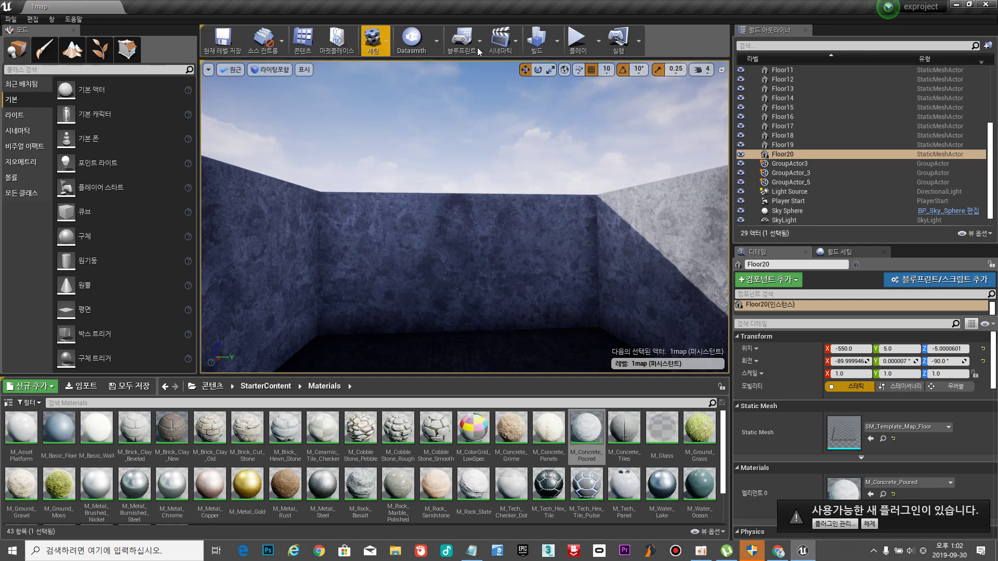
Play the level, running and jumping the character along the corridor to examine the concrete walls, and stop playing.
{"action": "left_click", "coordinate": [579, 41]}
{"action": "key", "text": "w"}
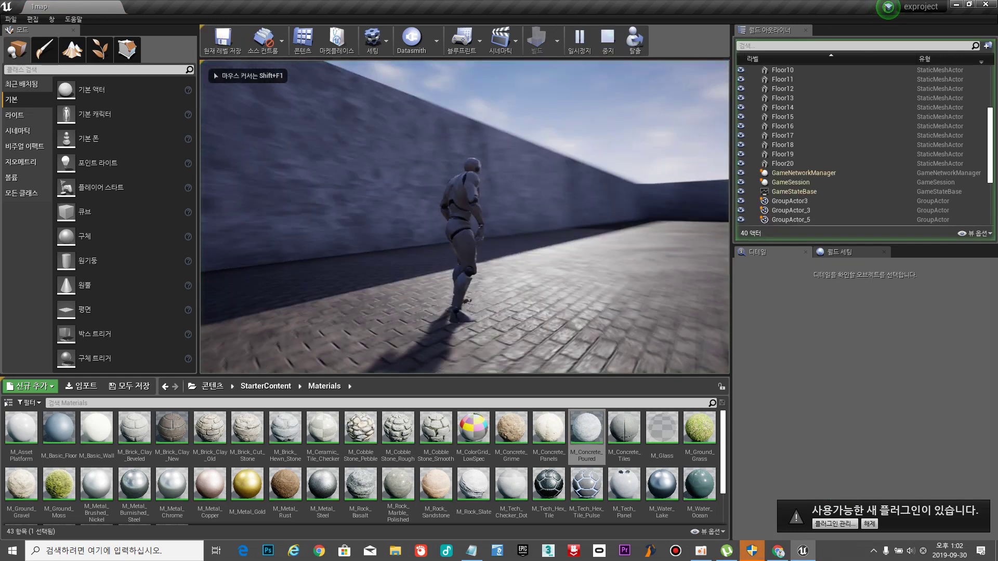
{"action": "key", "text": "w"}
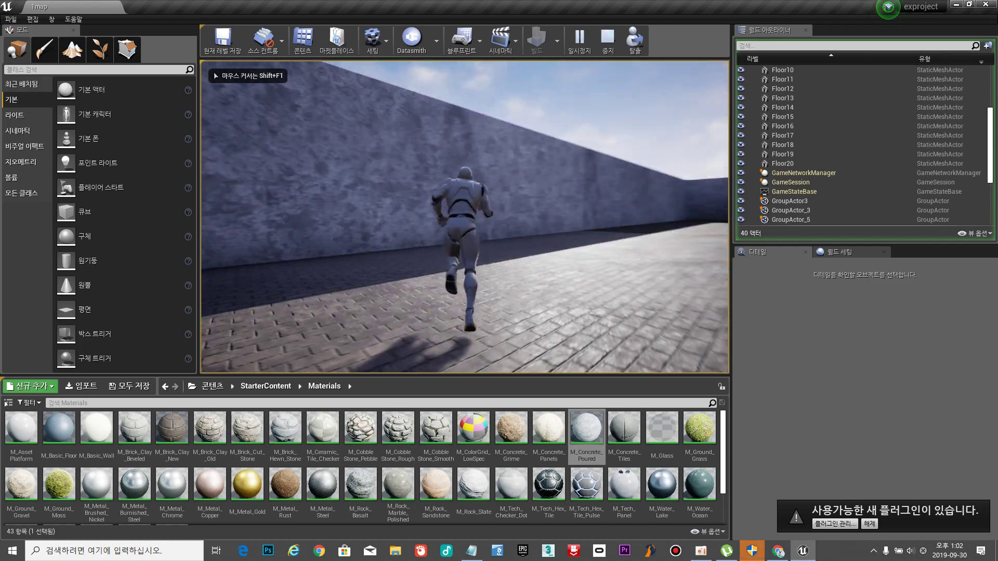
{"action": "key", "text": "space"}
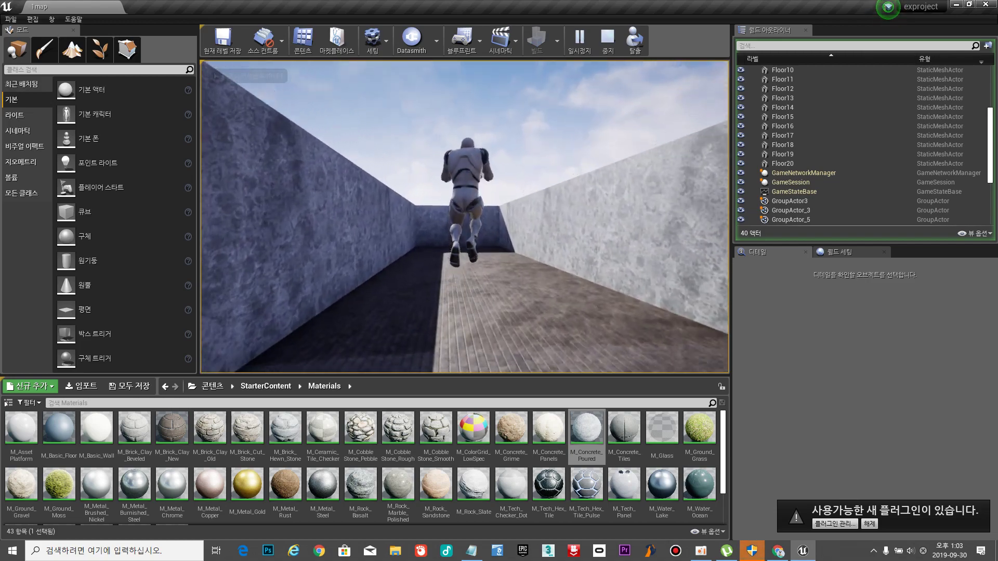
{"action": "key", "text": "w"}
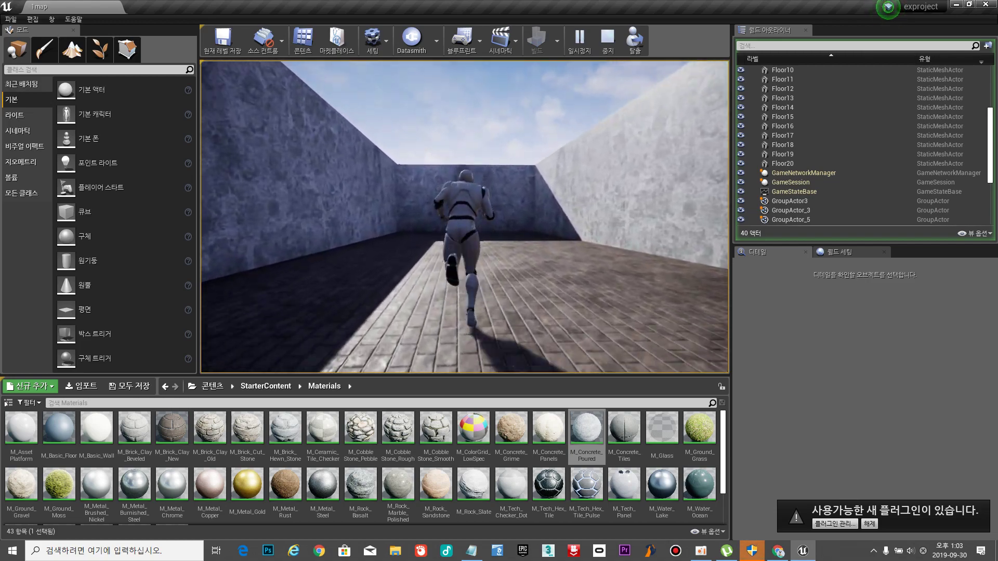
{"action": "key", "text": "Escape"}
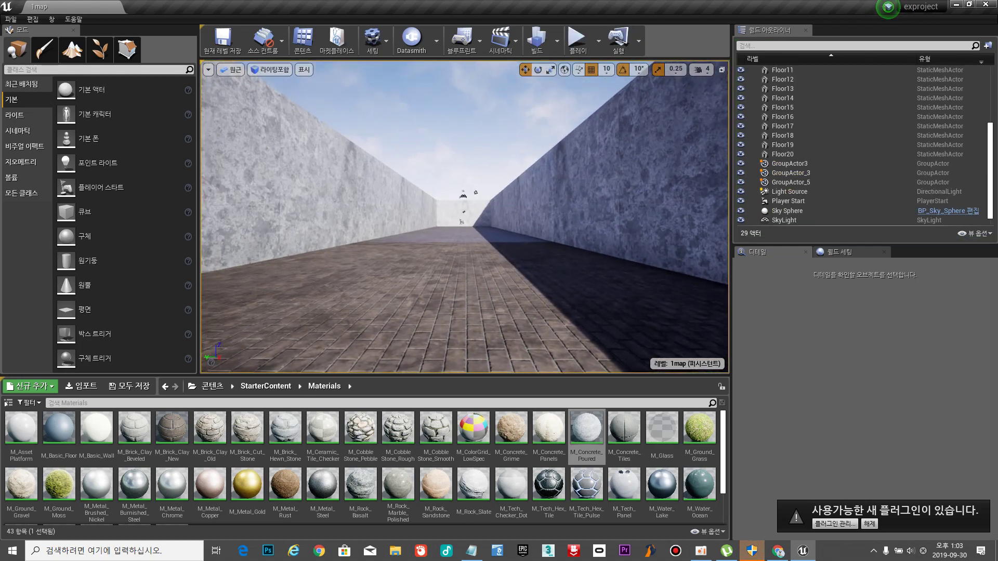
Place a Cube on the sunlit brick floor near the shaded far end wall.
{"action": "key", "text": "w"}
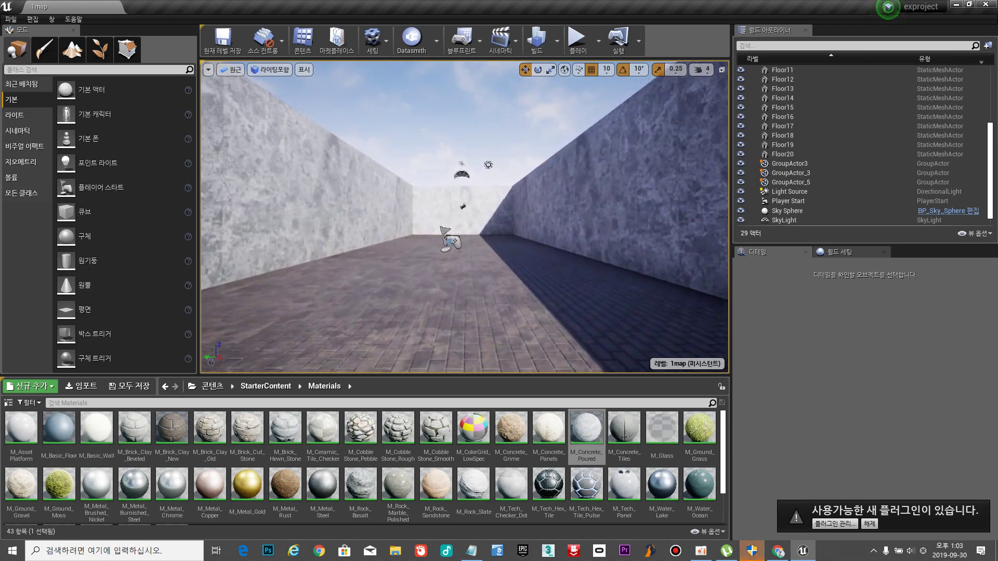
{"action": "key", "text": "w"}
{"action": "right_click_drag", "start_coordinate": [465, 217], "coordinate": [579, 233]}
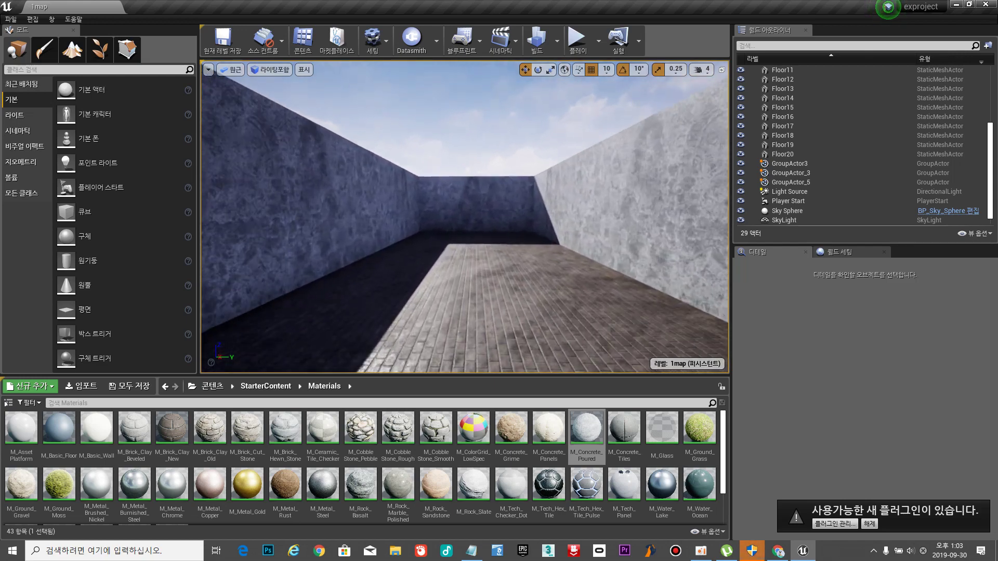
{"action": "key", "text": "w"}
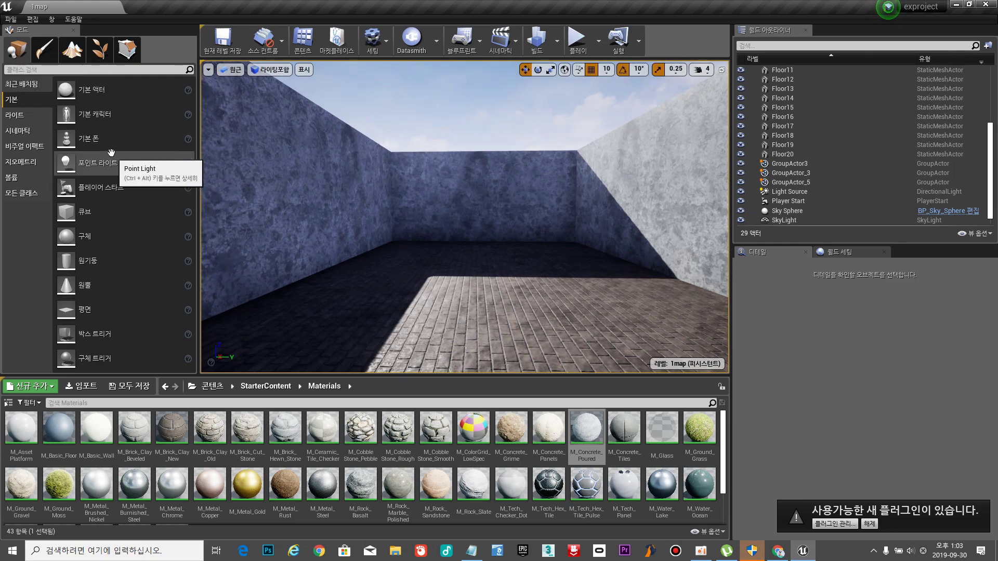
{"action": "left_click_drag", "start_coordinate": [95, 214], "coordinate": [494, 332]}
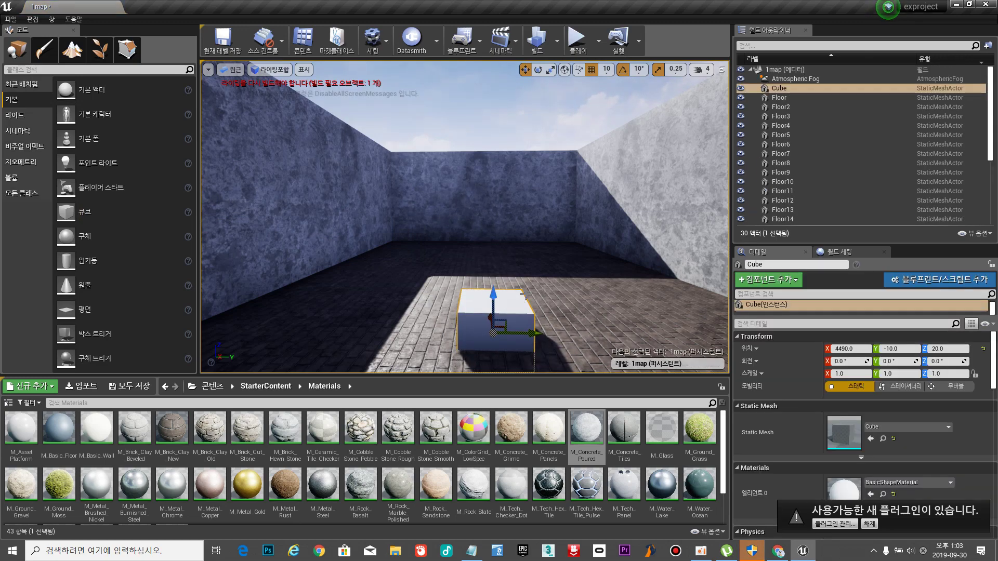
Raise the cube to a Z location of 140 and snap it down to rest on the floor.
{"action": "key", "text": "f"}
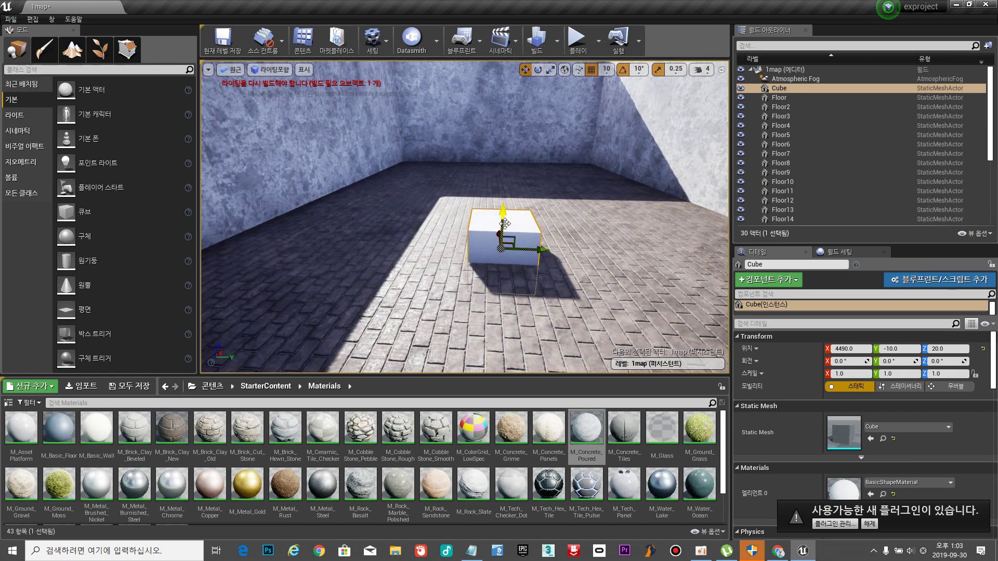
{"action": "scroll", "coordinate": [528, 192], "scroll_direction": "up", "scroll_amount": 2}
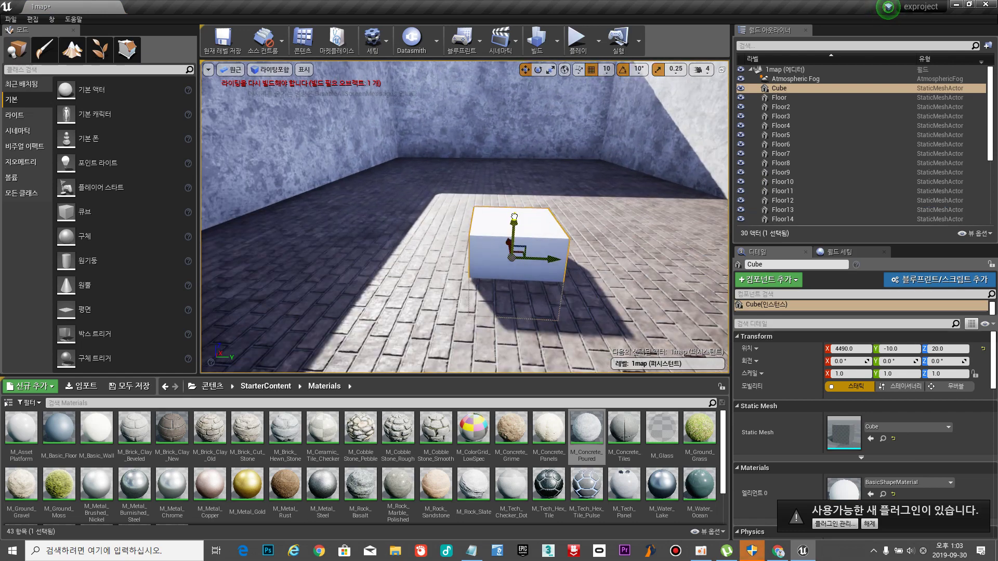
{"action": "left_click_drag", "start_coordinate": [514, 217], "coordinate": [513, 115]}
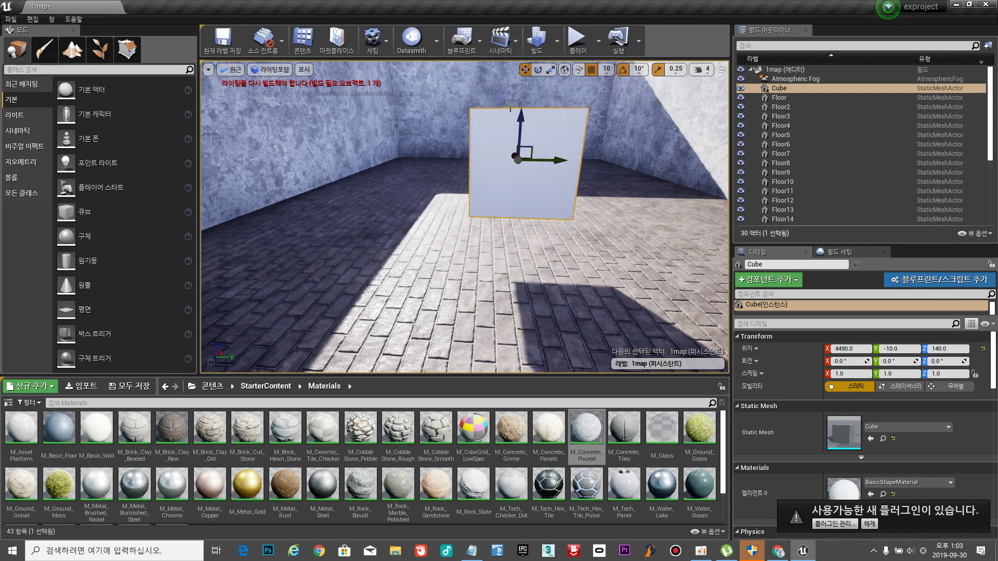
{"action": "key", "text": "End"}
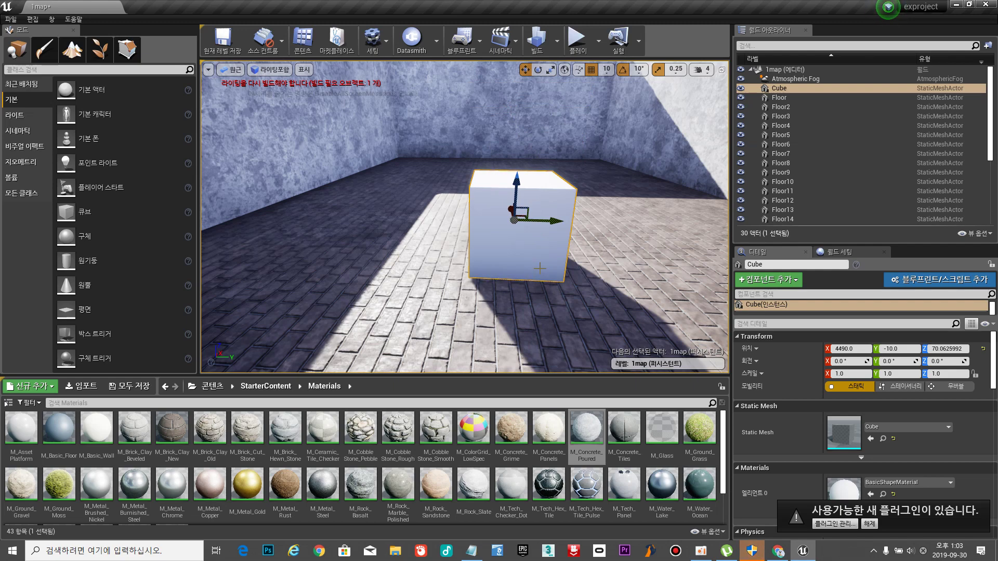
Play the level briefly to view the cube from the character's start point, and stop playing.
{"action": "left_click", "coordinate": [577, 39]}
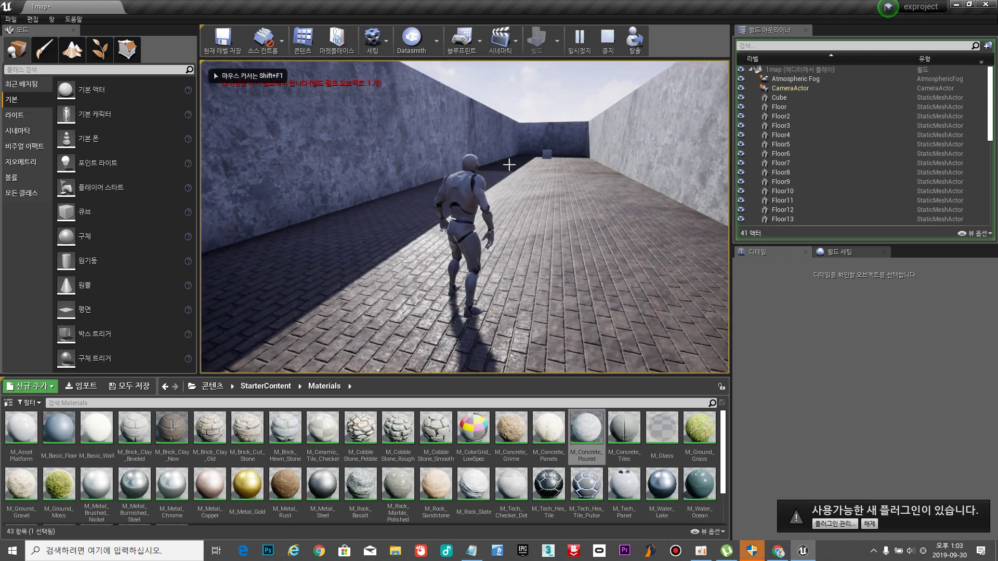
{"action": "key", "text": "Escape"}
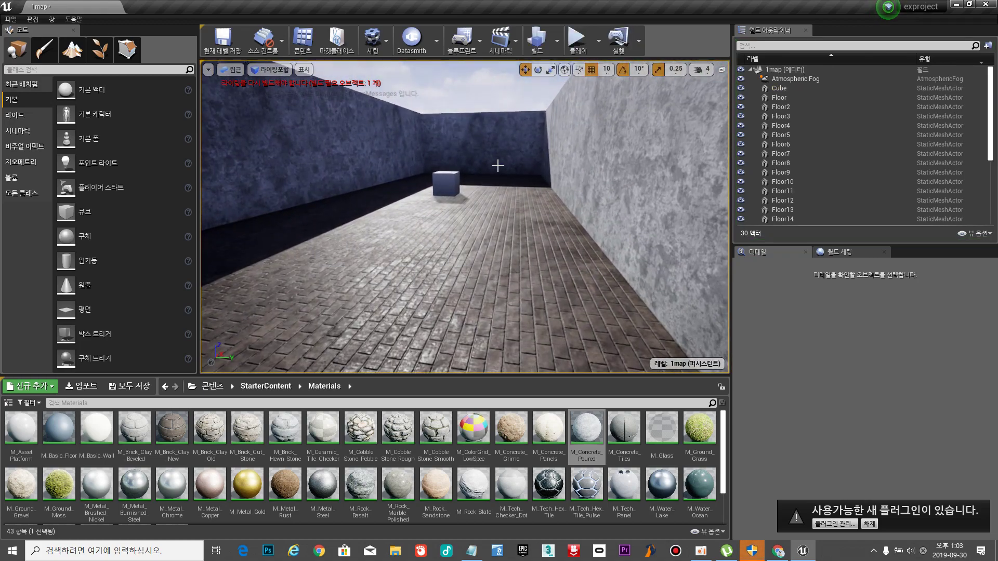
Move the cube sideways across the corridor to a Y location of 60.
{"action": "left_click", "coordinate": [446, 183]}
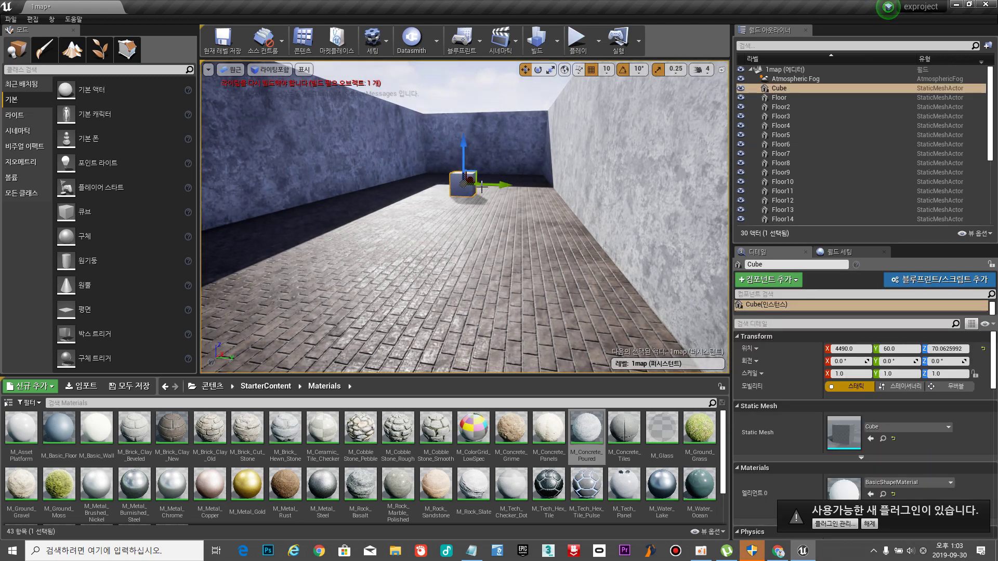
{"action": "right_click_drag", "start_coordinate": [507, 202], "coordinate": [487, 188]}
{"action": "key", "text": "w"}
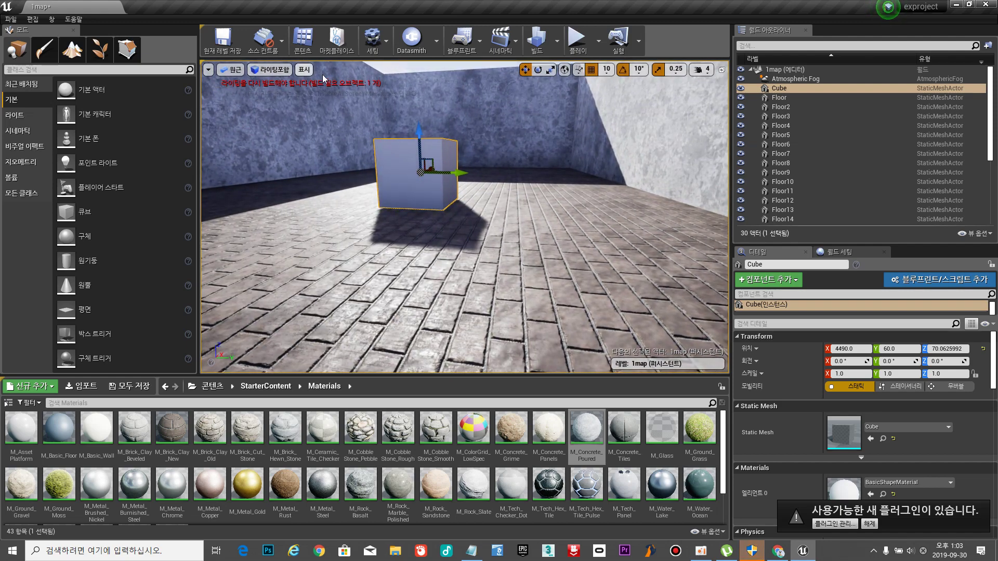
{"action": "right_click_drag", "start_coordinate": [461, 86], "coordinate": [457, 102]}
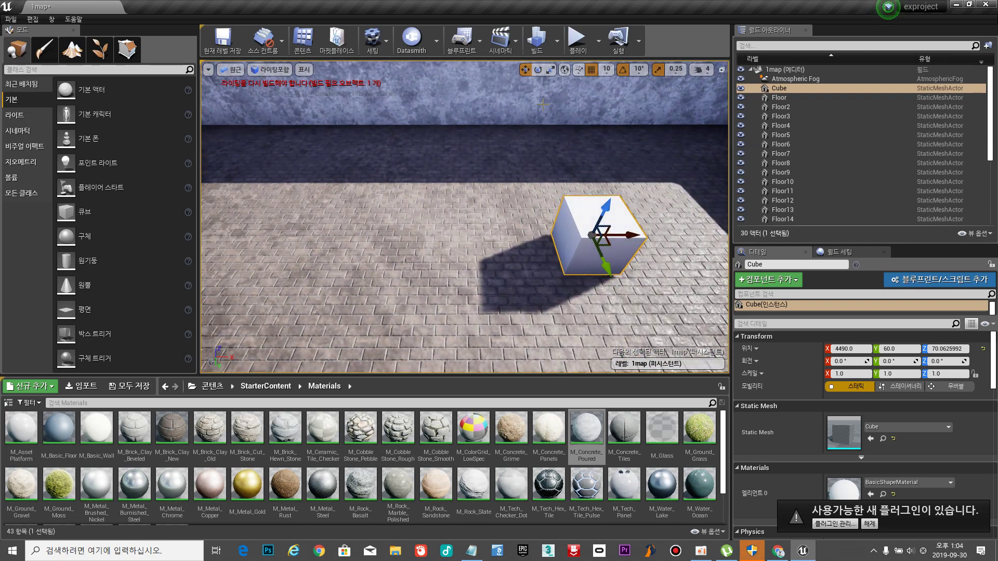
Duplicate the cube and move the copy along the corridor to an X location of 3810.
{"action": "key", "text": "ctrl+w"}
{"action": "left_click_drag", "start_coordinate": [630, 234], "coordinate": [245, 231]}
{"action": "right_click_drag", "start_coordinate": [244, 231], "coordinate": [249, 229]}
{"action": "right_click_drag", "start_coordinate": [438, 244], "coordinate": [439, 249]}
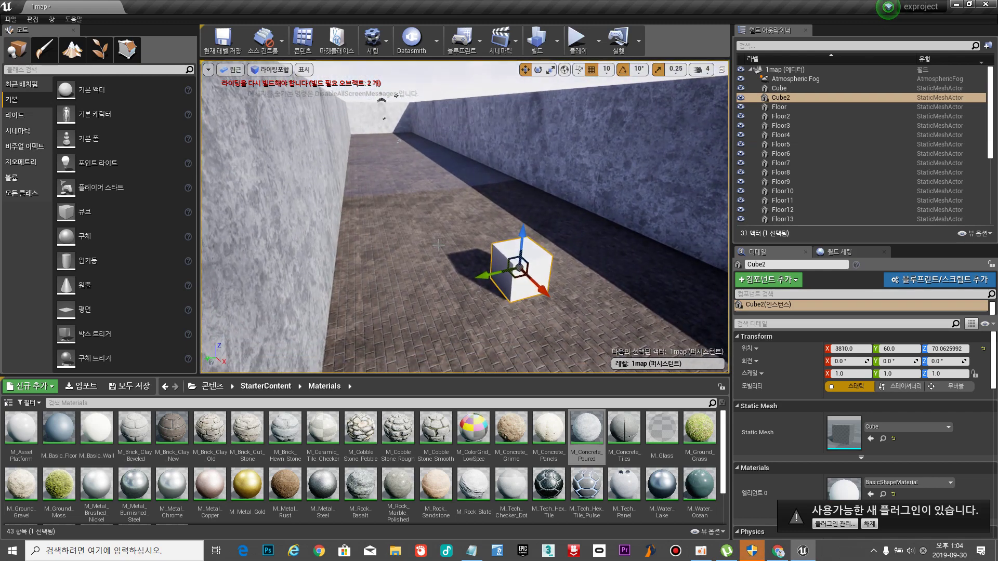
Duplicate the cube twice more, placing the copies along the corridor at X locations of 3080 and 2020.
{"action": "key", "text": "ctrl+w"}
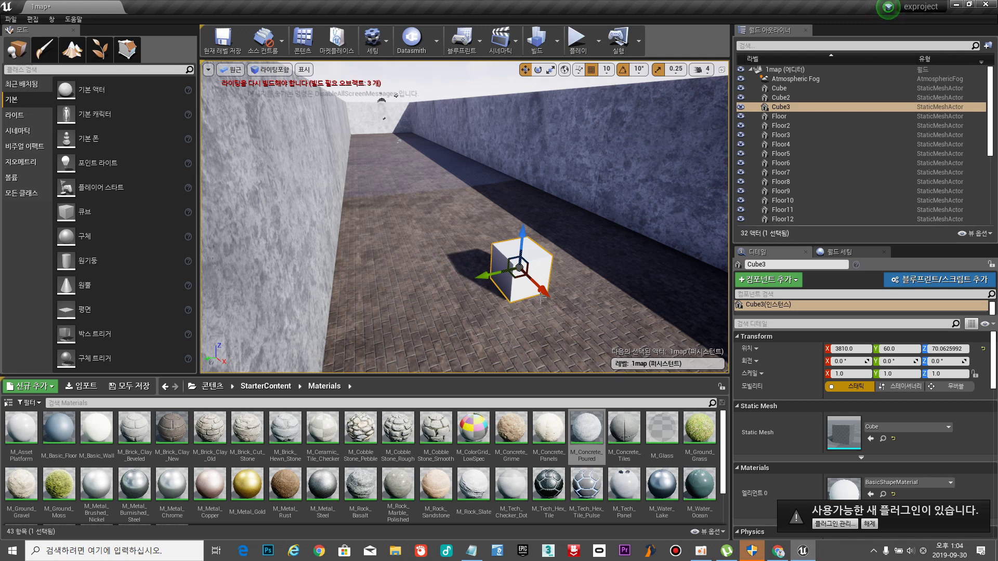
{"action": "left_click_drag", "start_coordinate": [534, 282], "coordinate": [399, 156]}
{"action": "key", "text": "ctrl+w"}
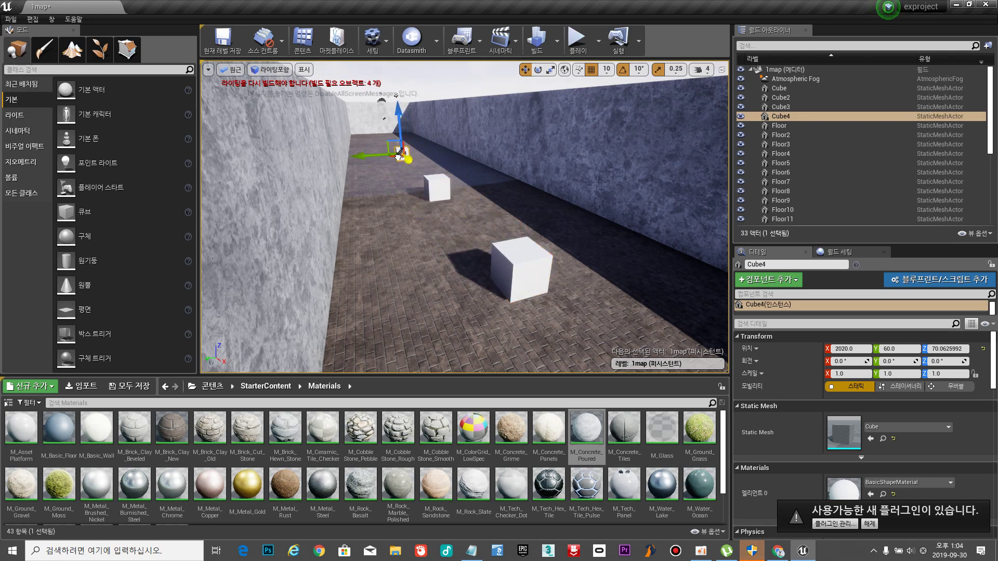
Switch to the top view and move the last cube copy to an X location of 2310.
{"action": "left_click", "coordinate": [229, 72]}
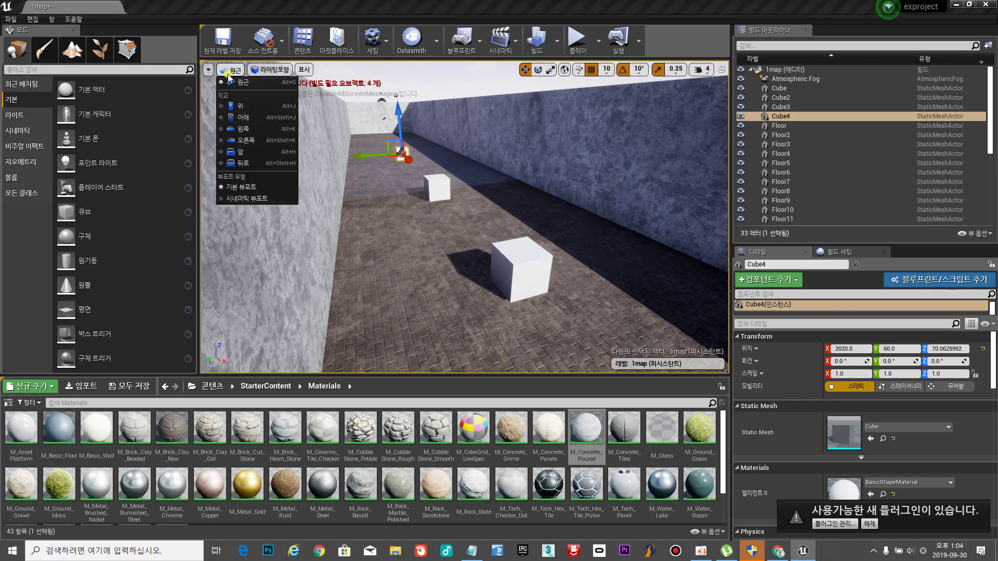
{"action": "left_click", "coordinate": [239, 106]}
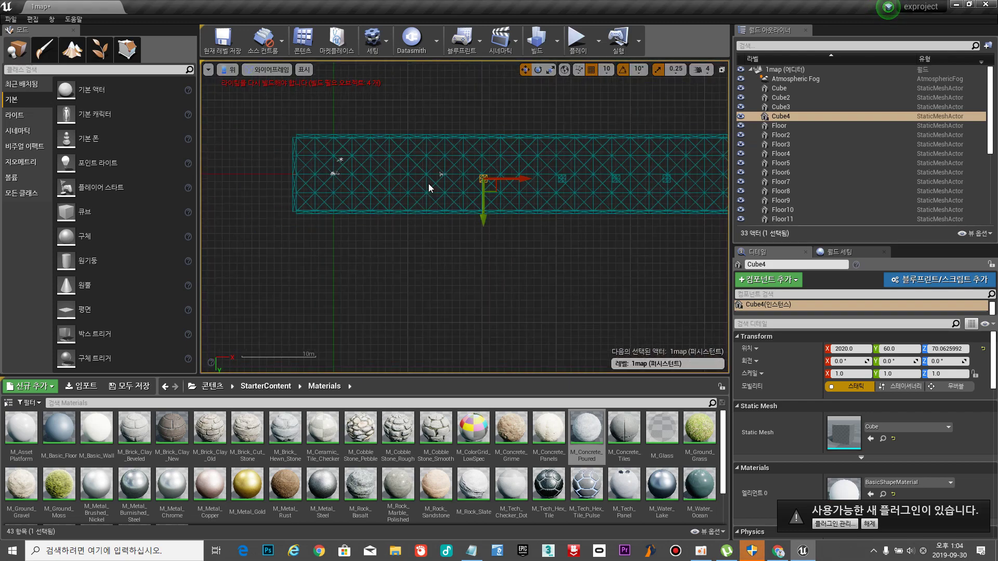
{"action": "scroll", "coordinate": [517, 187], "scroll_direction": "up", "scroll_amount": 2}
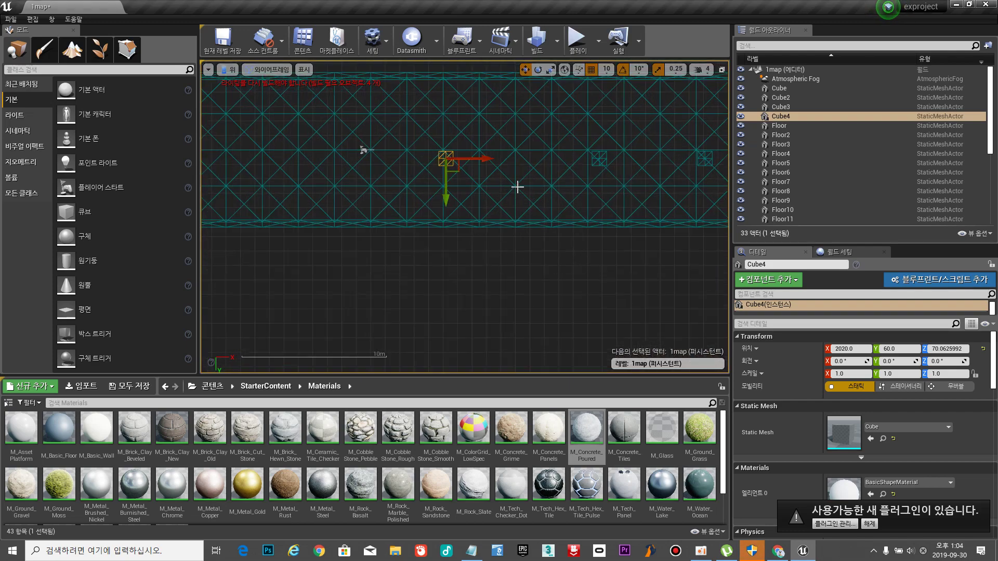
{"action": "left_click_drag", "start_coordinate": [490, 163], "coordinate": [533, 163]}
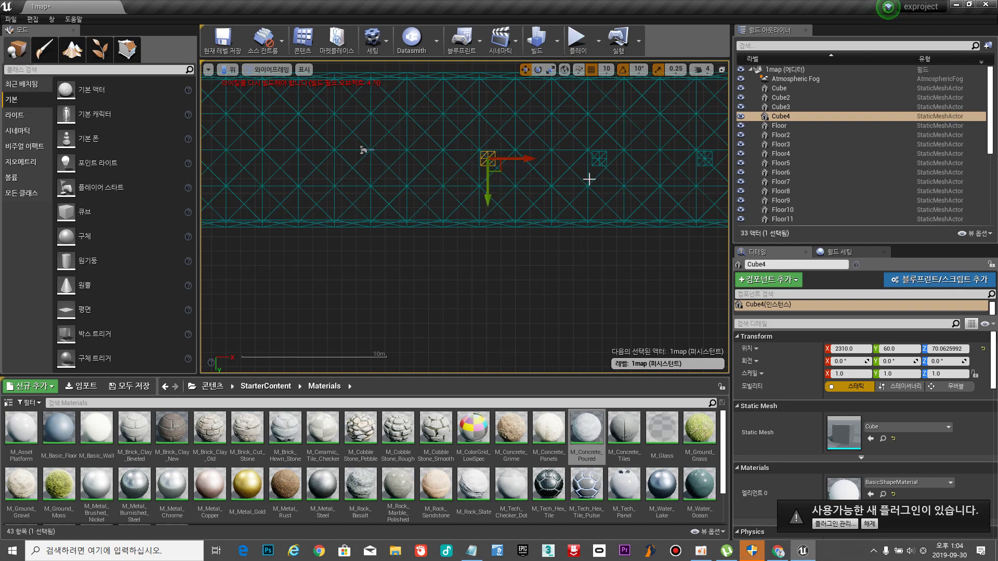
{"action": "scroll", "coordinate": [592, 180], "scroll_direction": "down", "scroll_amount": 2}
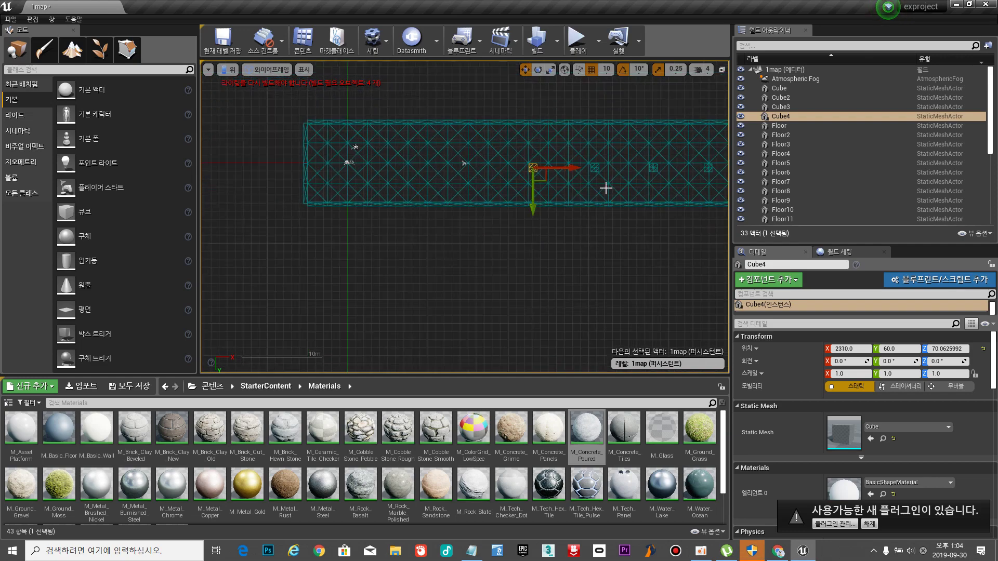
Duplicate the cube three more times along the corridor, placing the copies at X locations of 1600, 860 and 200.
{"action": "key", "text": "ctrl+w"}
{"action": "left_click_drag", "start_coordinate": [569, 167], "coordinate": [513, 178]}
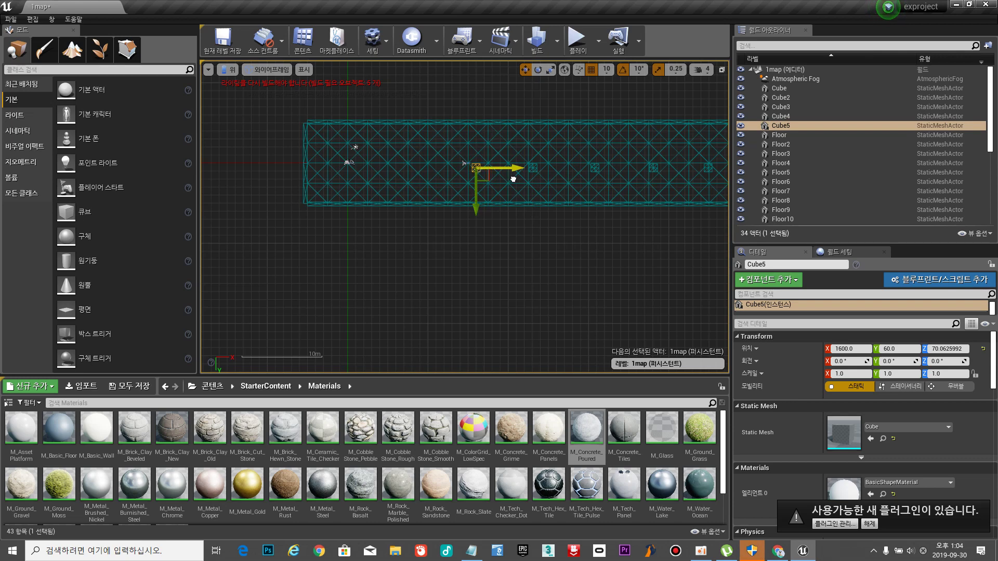
{"action": "key", "text": "ctrl+w"}
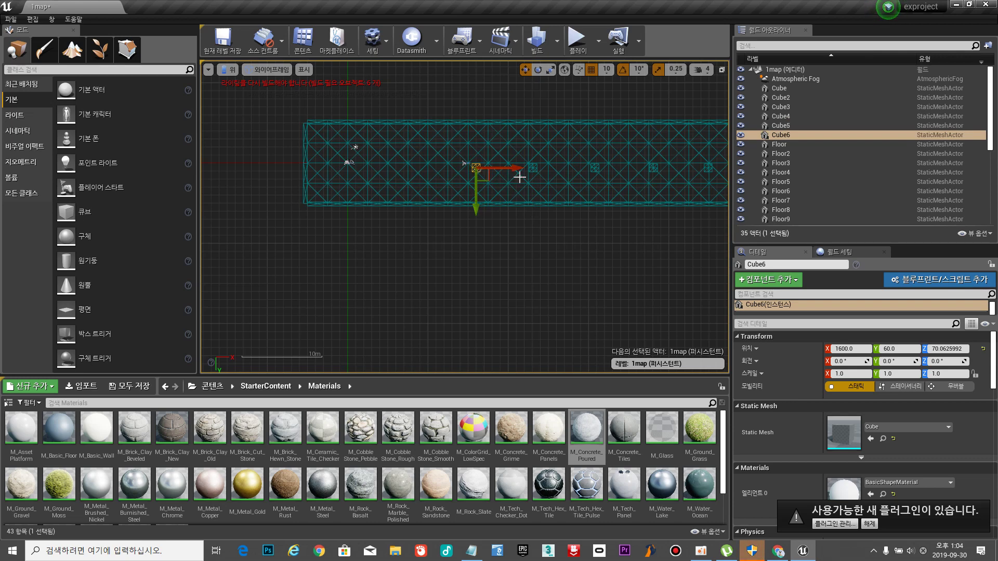
{"action": "left_click_drag", "start_coordinate": [521, 169], "coordinate": [461, 177]}
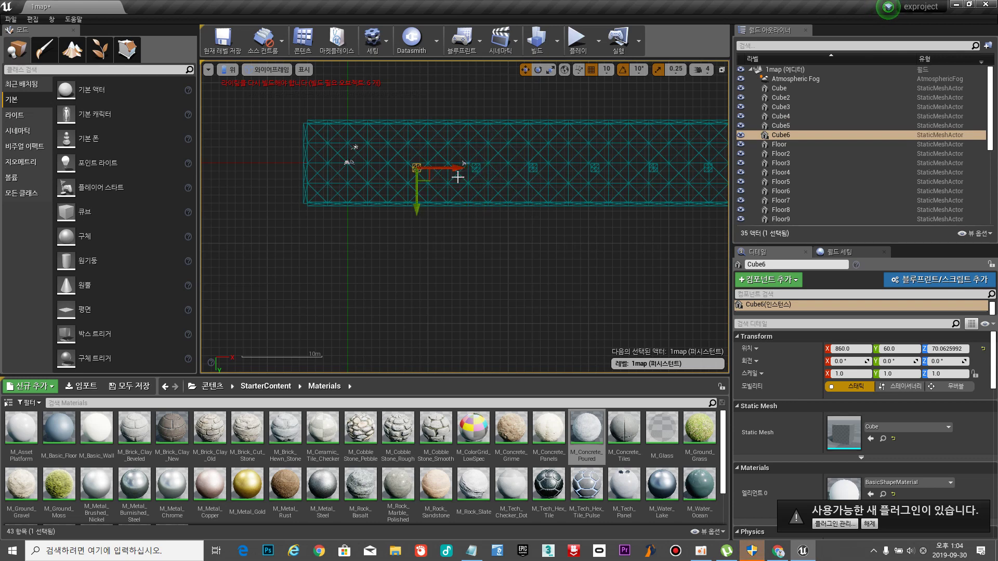
{"action": "key", "text": "ctrl+w"}
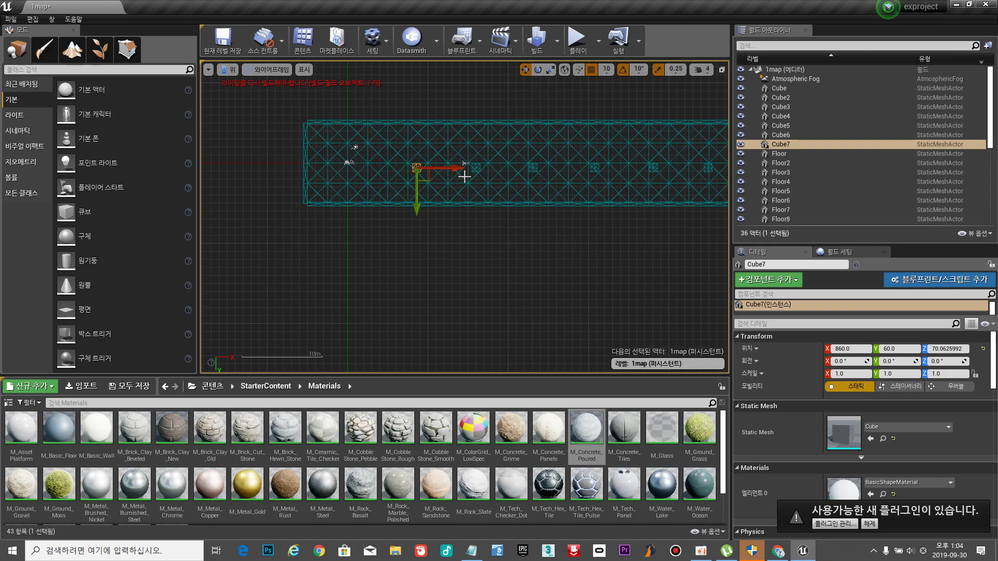
{"action": "left_click_drag", "start_coordinate": [460, 170], "coordinate": [406, 175]}
{"action": "right_click_drag", "start_coordinate": [536, 184], "coordinate": [466, 176]}
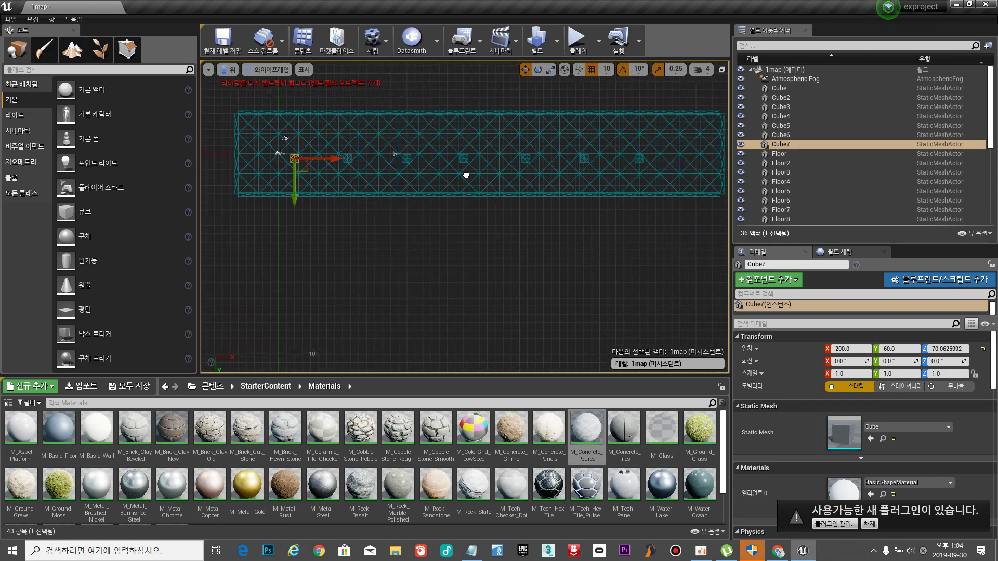
Select all seven cubes, Cube through Cube7, and group them.
{"action": "scroll", "coordinate": [777, 130], "scroll_direction": "down", "scroll_amount": 1}
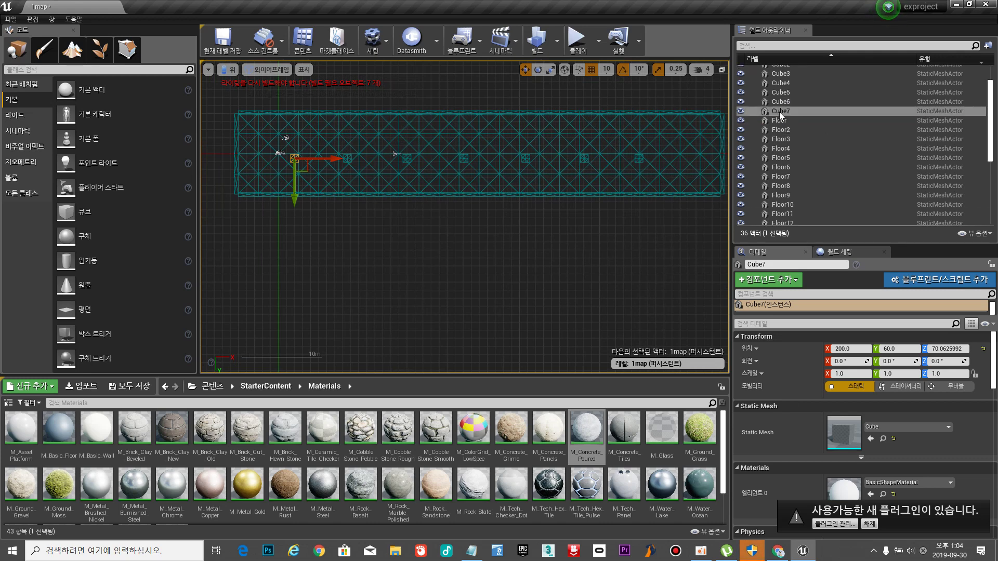
{"action": "scroll", "coordinate": [794, 130], "scroll_direction": "up", "scroll_amount": 1}
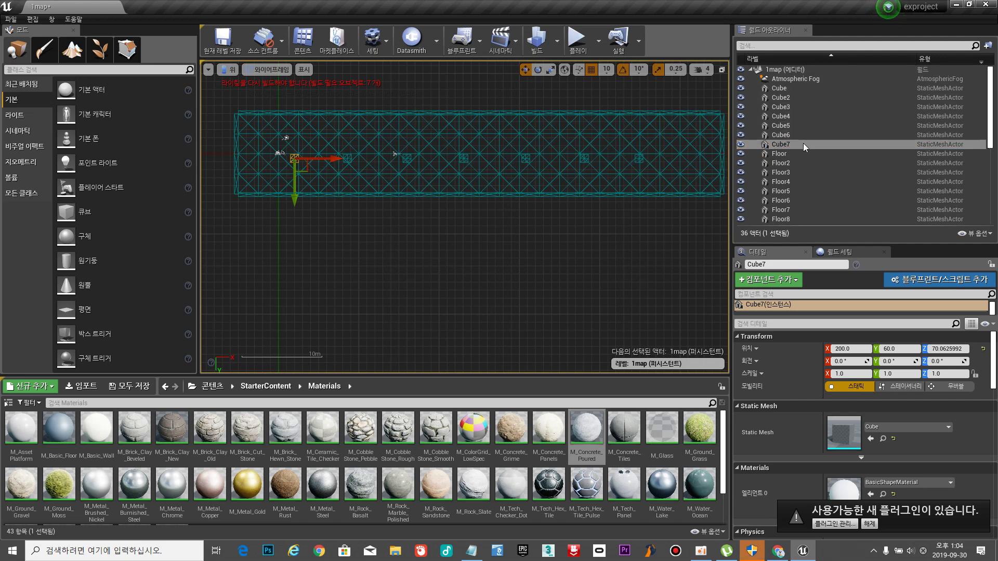
{"action": "left_click", "coordinate": [779, 89]}
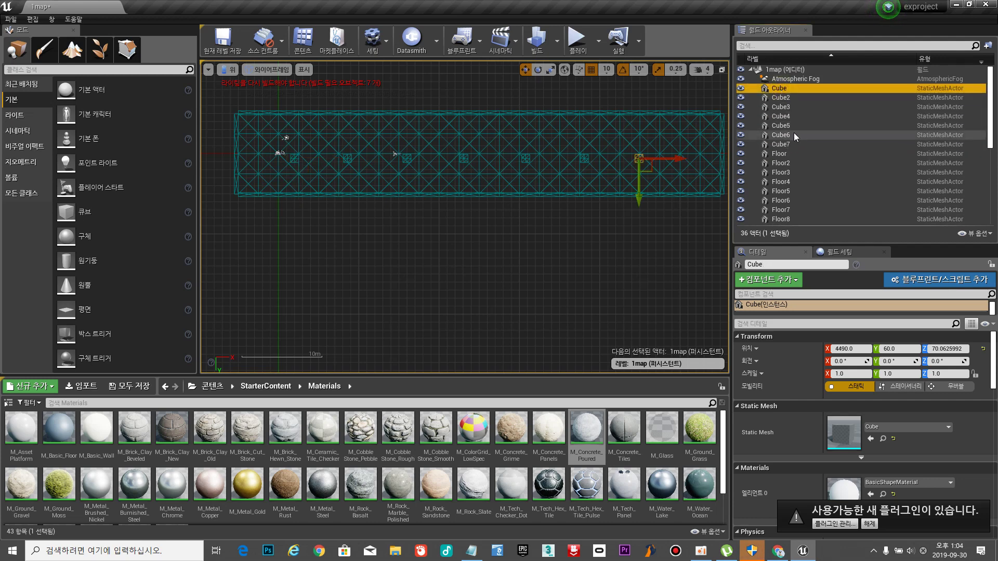
{"action": "left_click", "coordinate": [779, 97]}
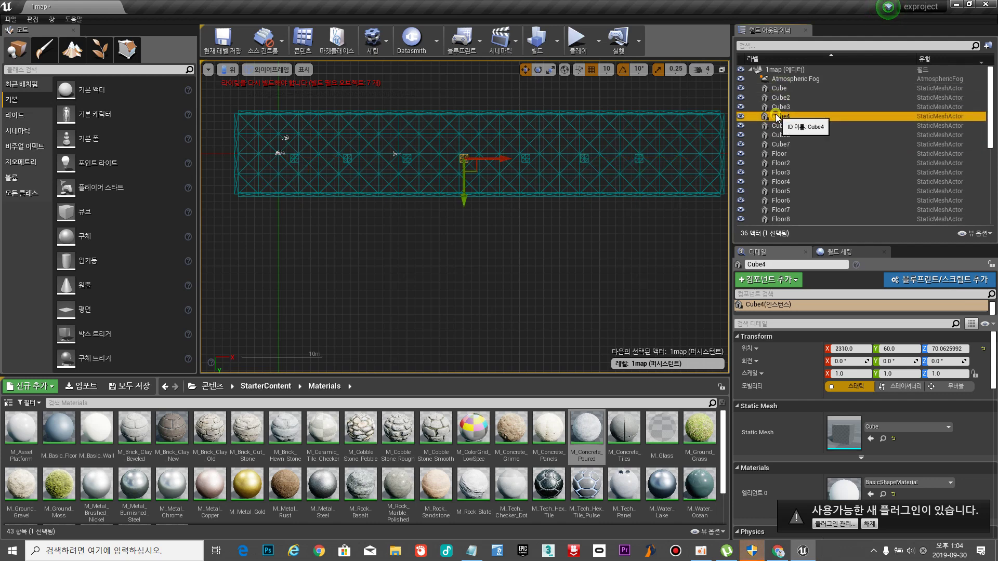
{"action": "left_click", "coordinate": [781, 107]}
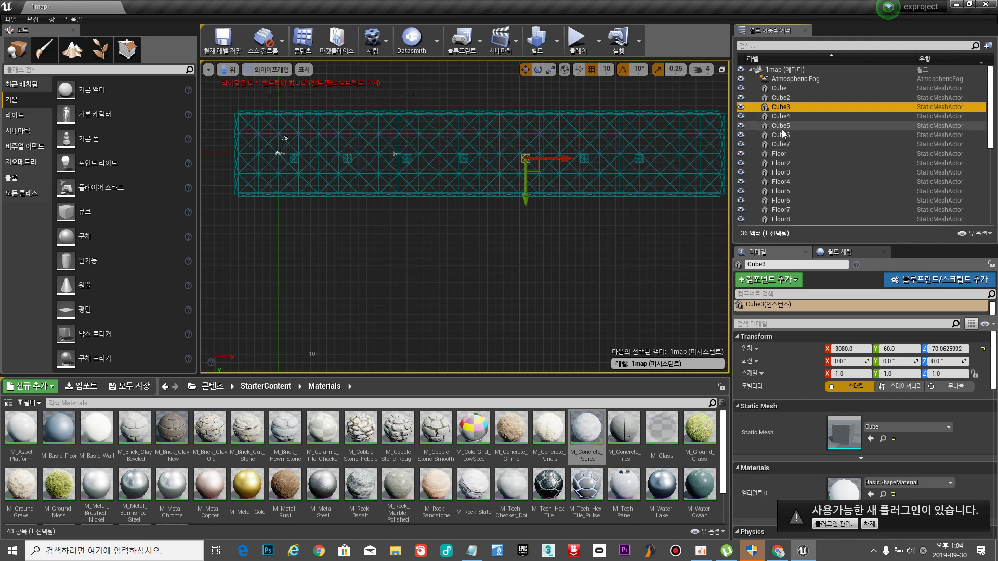
{"action": "left_click", "coordinate": [779, 88]}
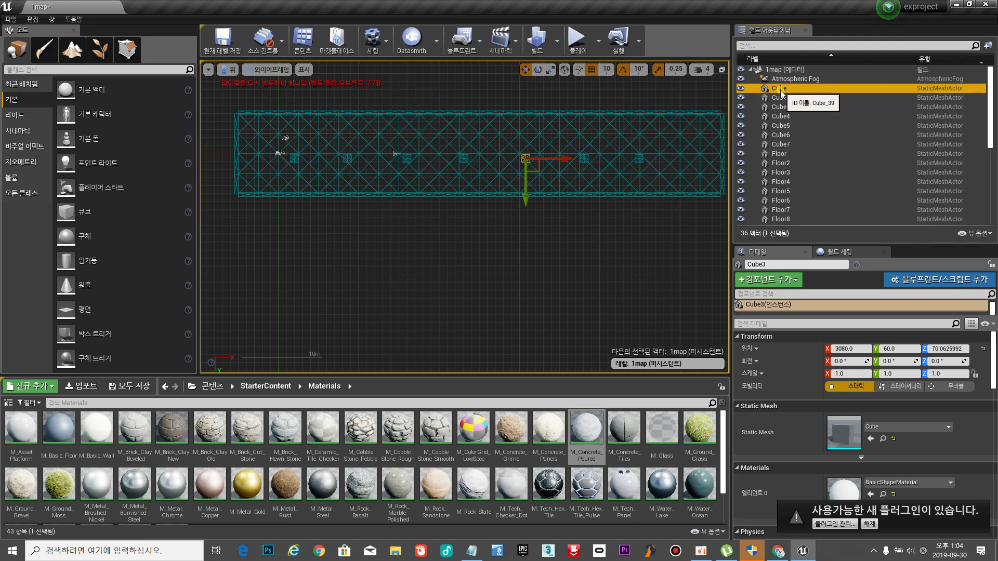
{"action": "left_click", "coordinate": [786, 145], "text": "shift"}
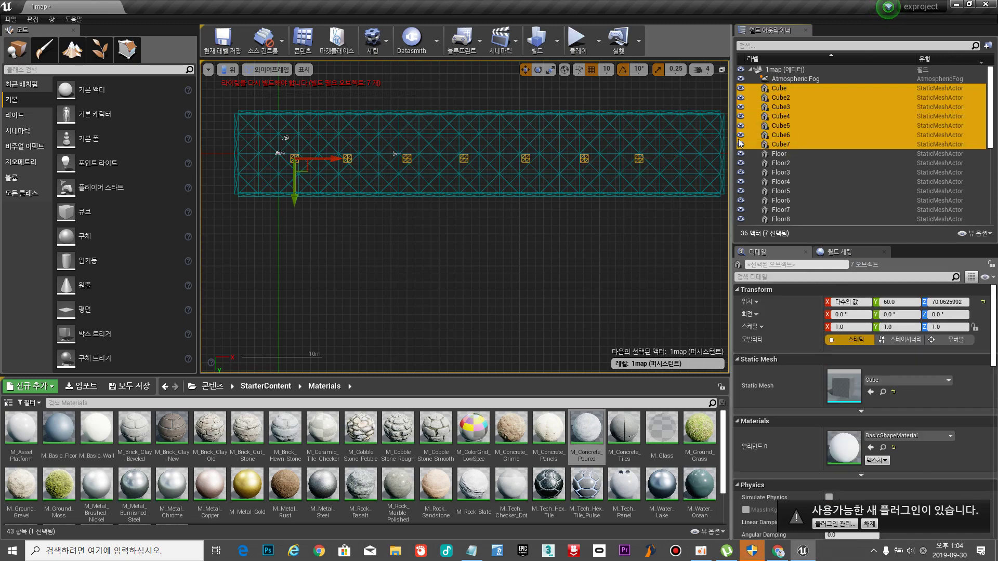
{"action": "right_click", "coordinate": [776, 104]}
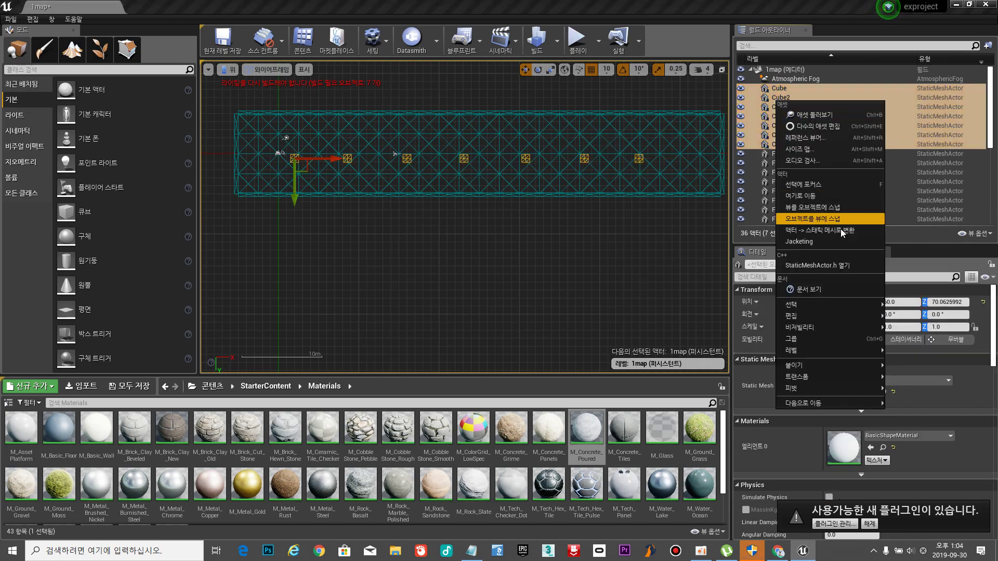
{"action": "left_click", "coordinate": [809, 338]}
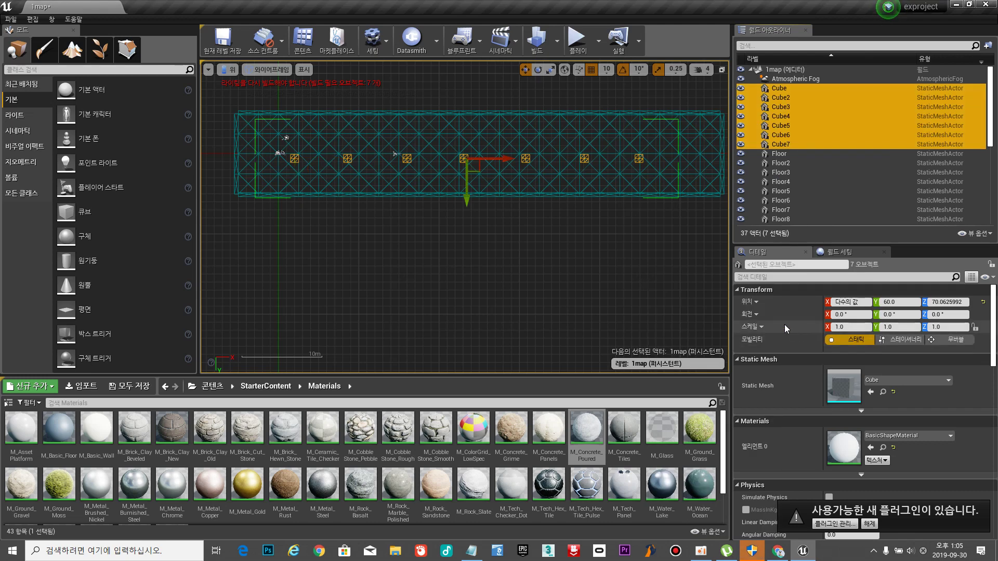
Shift the cube group slightly along the corridor in positive X and to a Y location of 0, and save the level.
{"action": "left_click_drag", "start_coordinate": [512, 161], "coordinate": [529, 157]}
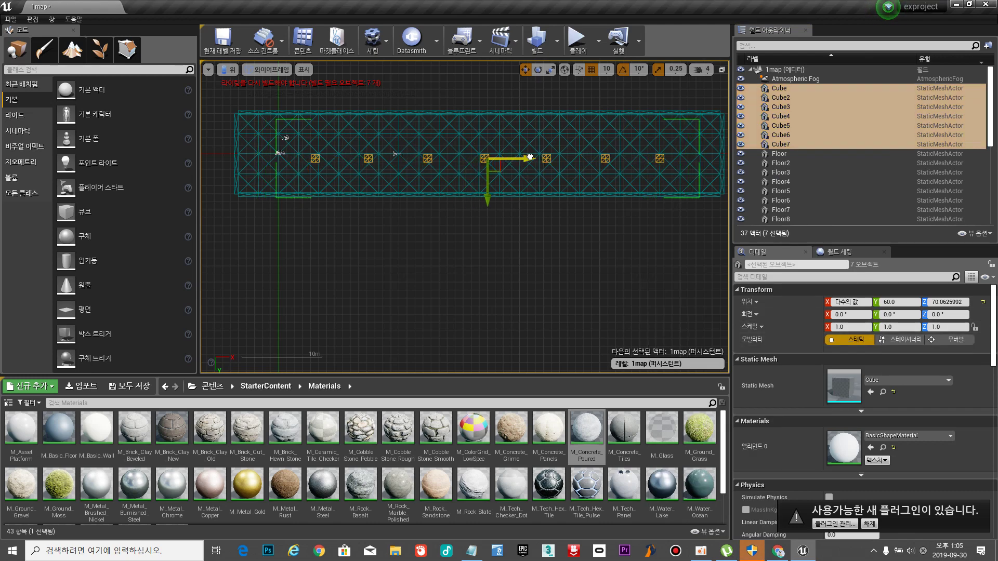
{"action": "left_click_drag", "start_coordinate": [491, 199], "coordinate": [493, 194]}
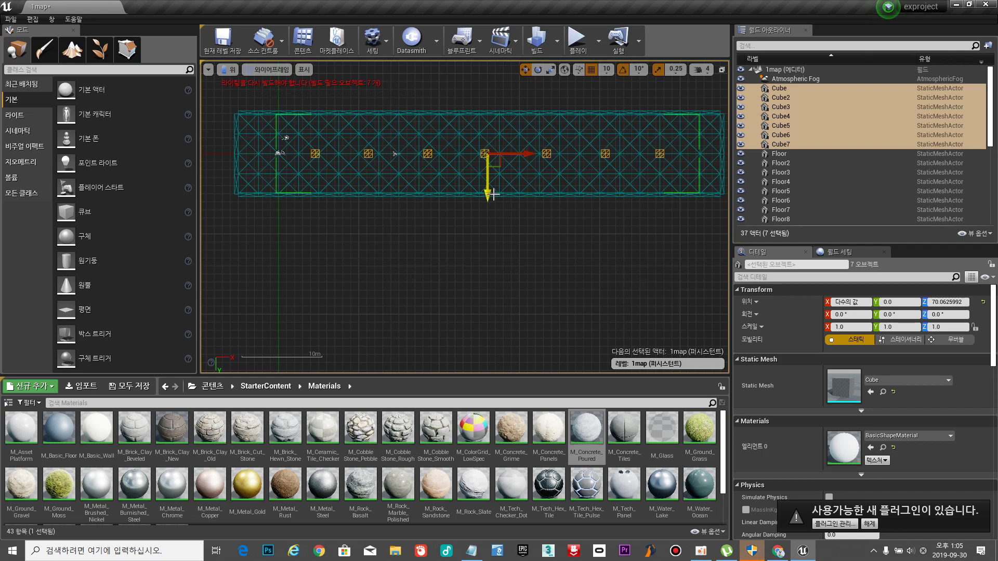
{"action": "left_click", "coordinate": [222, 39]}
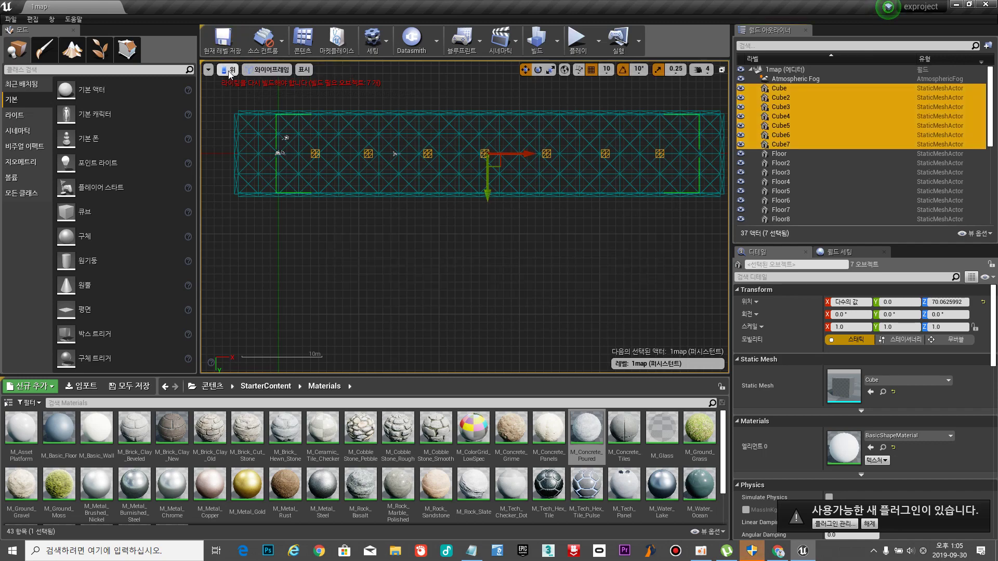
Return to the perspective view and place a new cube beside the shaded side wall at X -130, Y -440, Z 230.
{"action": "left_click", "coordinate": [229, 69]}
{"action": "left_click", "coordinate": [240, 83]}
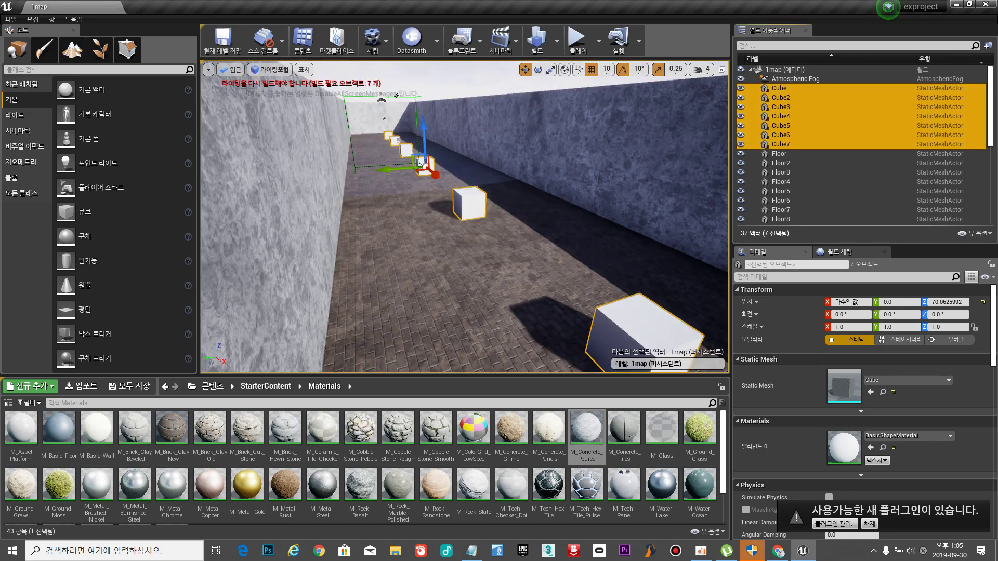
{"action": "left_click", "coordinate": [477, 225]}
{"action": "mouse_move", "coordinate": [477, 225]}
{"action": "right_mouse_down"}
{"action": "mouse_move", "coordinate": [425, 187]}
{"action": "mouse_move", "coordinate": [425, 156]}
{"action": "mouse_move", "coordinate": [481, 205]}
{"action": "mouse_move", "coordinate": [634, 229]}
{"action": "mouse_move", "coordinate": [603, 203]}
{"action": "mouse_move", "coordinate": [470, 242]}
{"action": "right_mouse_up"}
{"action": "key", "text": "w"}
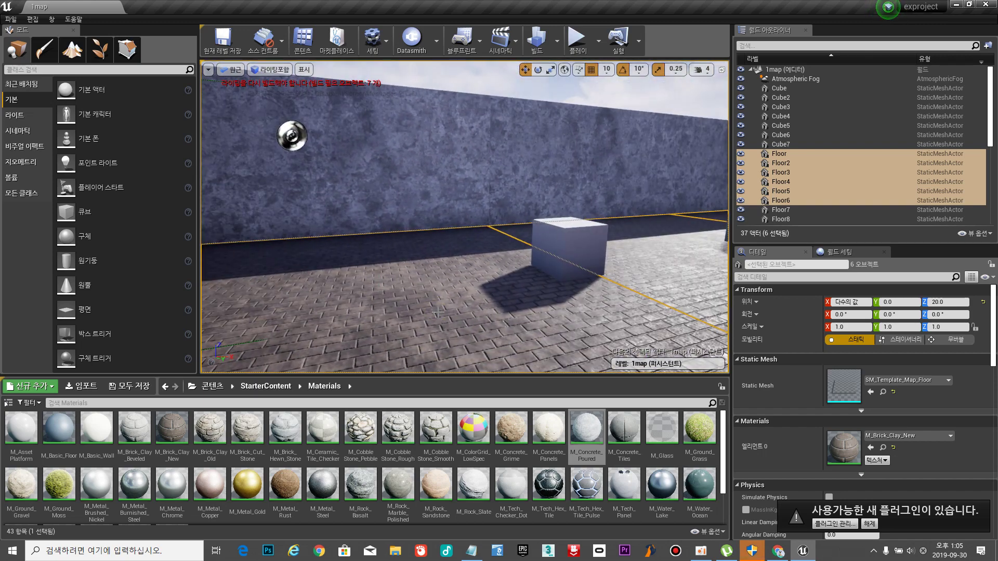
{"action": "left_click", "coordinate": [599, 254]}
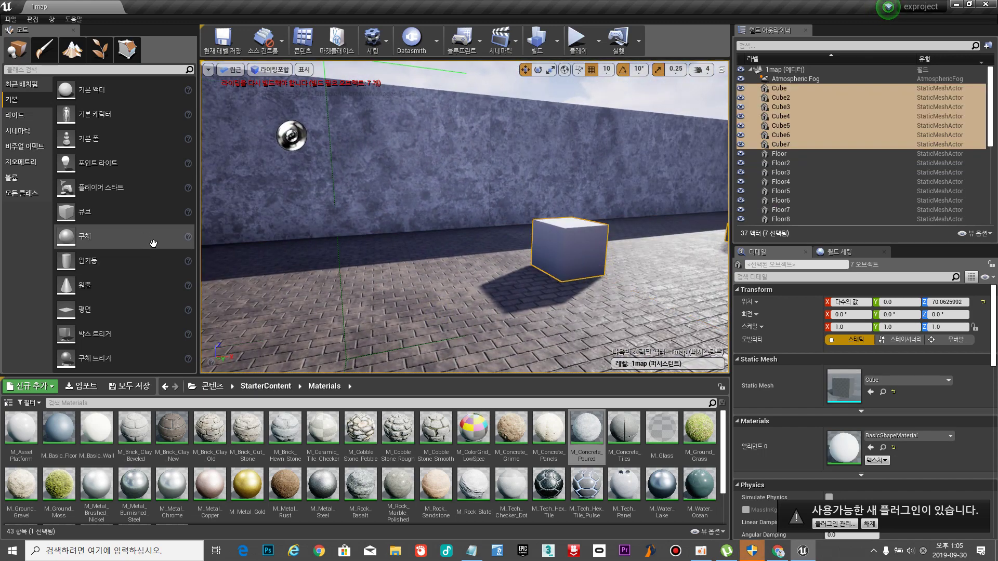
{"action": "left_click_drag", "start_coordinate": [82, 212], "coordinate": [277, 260]}
{"action": "mouse_move", "coordinate": [277, 260]}
{"action": "right_mouse_down"}
{"action": "mouse_move", "coordinate": [177, 252]}
{"action": "mouse_move", "coordinate": [276, 268]}
{"action": "right_mouse_up"}
{"action": "left_click_drag", "start_coordinate": [325, 281], "coordinate": [447, 124]}
{"action": "mouse_move", "coordinate": [418, 154]}
{"action": "left_mouse_down"}
{"action": "mouse_move", "coordinate": [403, 156]}
{"action": "mouse_move", "coordinate": [417, 155]}
{"action": "left_mouse_up"}
{"action": "key", "text": "a"}
{"action": "right_click_drag", "start_coordinate": [434, 231], "coordinate": [551, 224]}
{"action": "right_click_drag", "start_coordinate": [336, 191], "coordinate": [312, 180]}
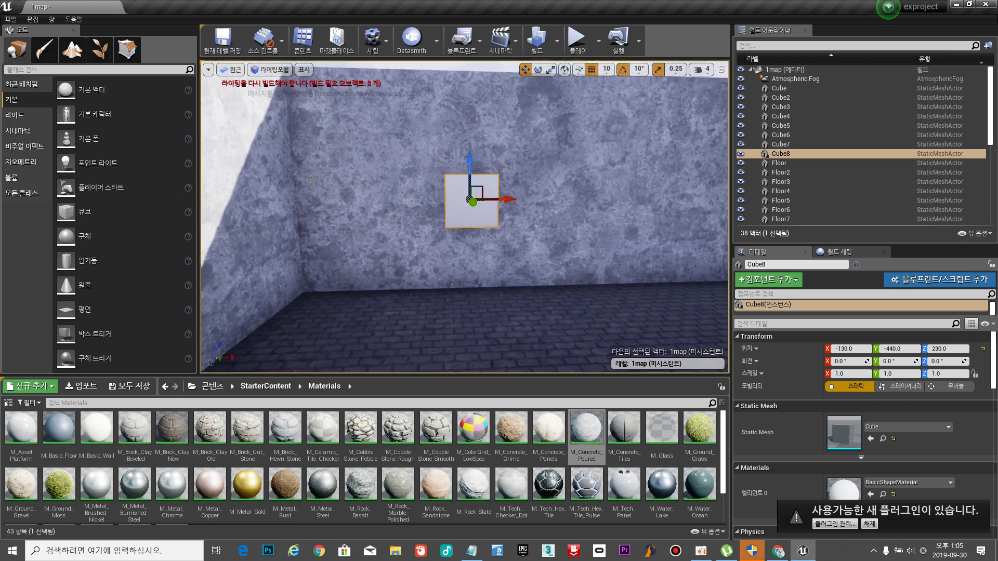
Flatten the new cube beside the wall by setting its Y scale to 0.1.
{"action": "right_click_drag", "start_coordinate": [468, 182], "coordinate": [343, 201]}
{"action": "key", "text": "d"}
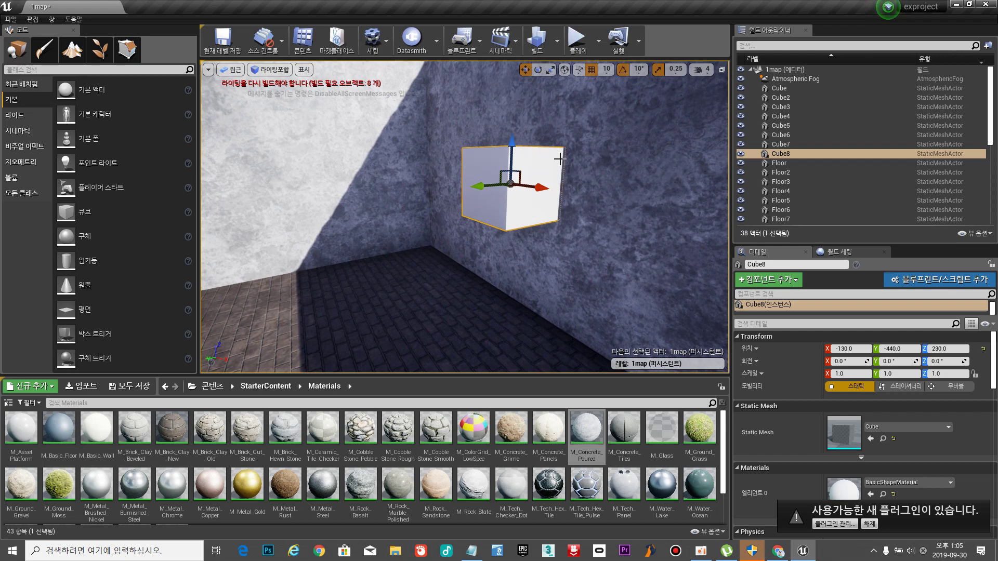
{"action": "key", "text": "d"}
{"action": "right_click_drag", "start_coordinate": [489, 191], "coordinate": [390, 191]}
{"action": "key", "text": "s"}
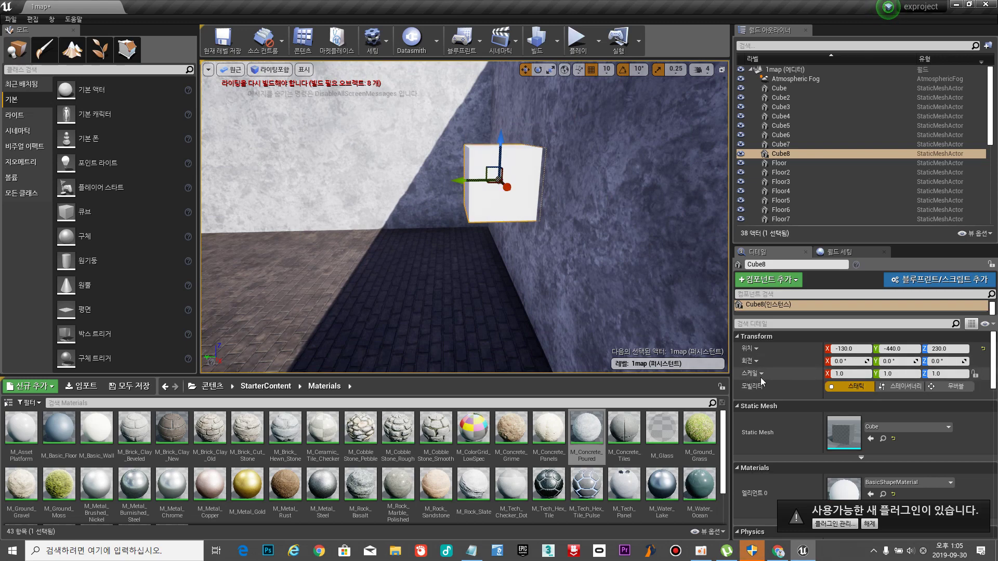
{"action": "left_click", "coordinate": [890, 374]}
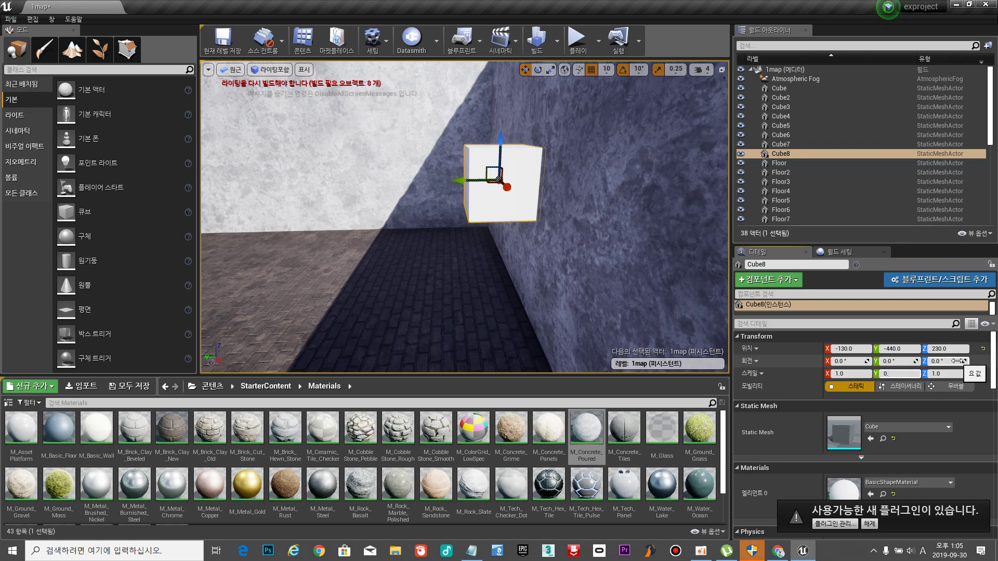
{"action": "key", "text": "Return"}
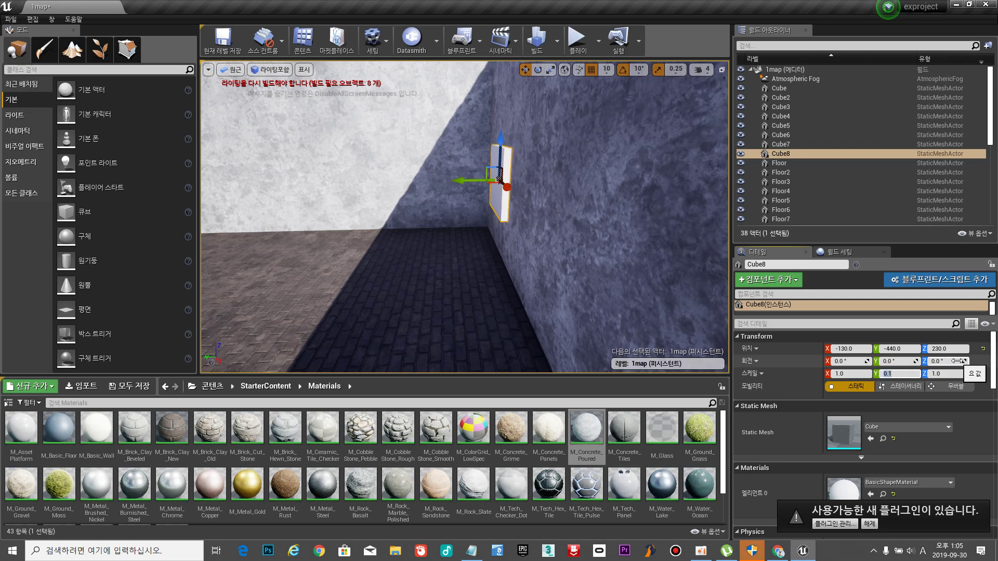
Stretch the thin panel along the wall by setting its X scale to 4.
{"action": "right_click_drag", "start_coordinate": [551, 248], "coordinate": [691, 244]}
{"action": "key", "text": "w"}
{"action": "key", "text": "s"}
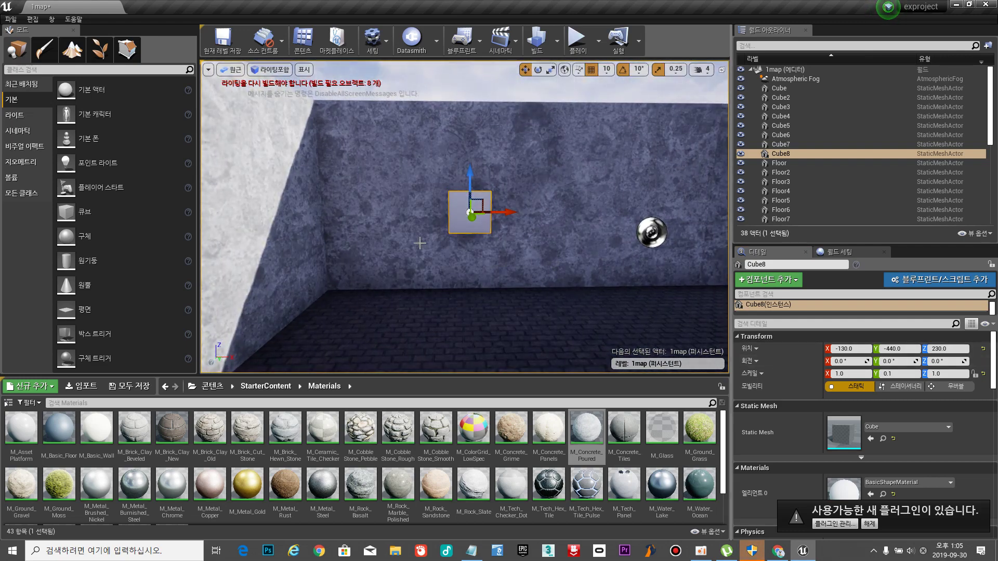
{"action": "left_click", "coordinate": [850, 373]}
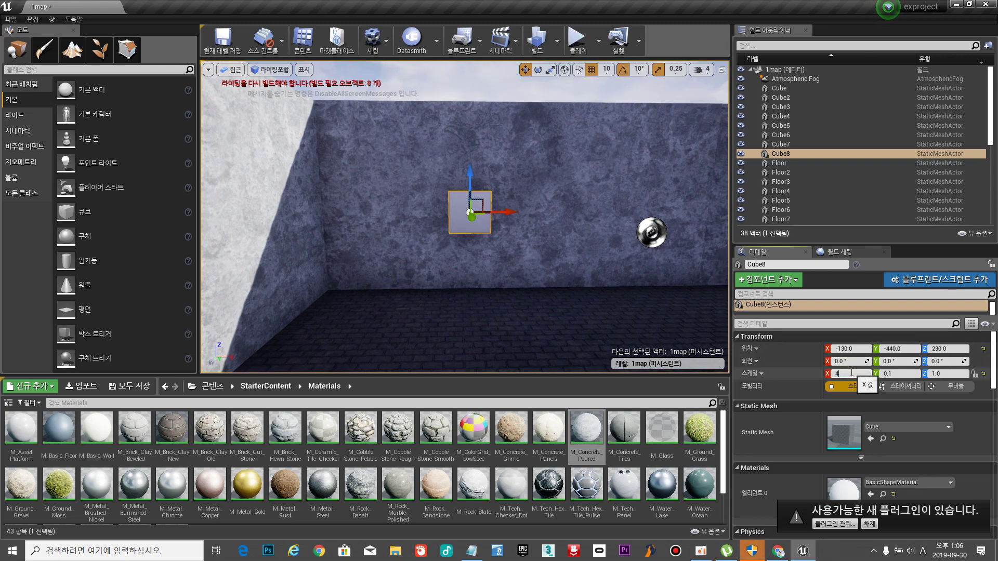
{"action": "key", "text": "Return"}
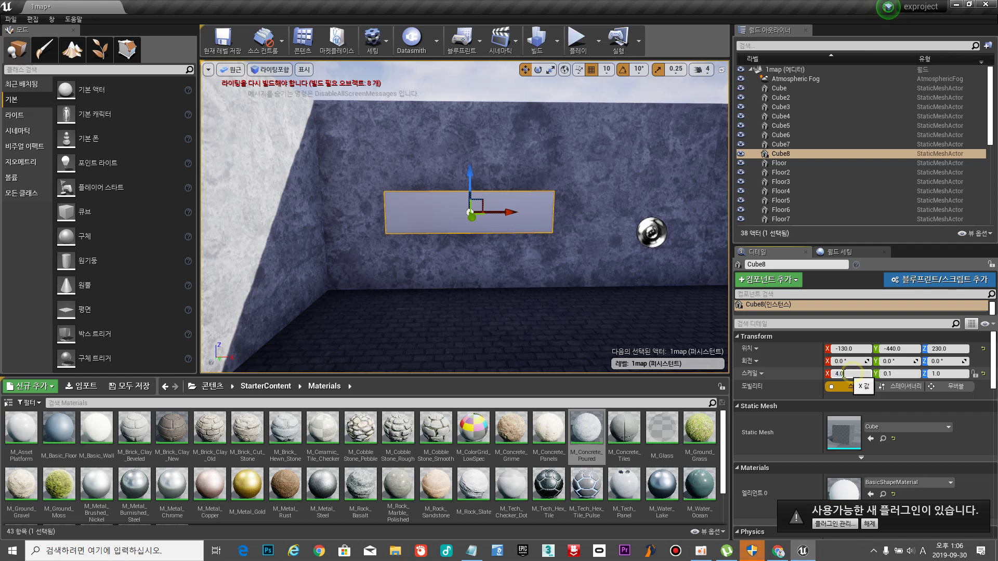
Lengthen the thin panel along the side wall by setting its X scale to 5.
{"action": "type", "text": "5"}
{"action": "key", "text": "Return"}
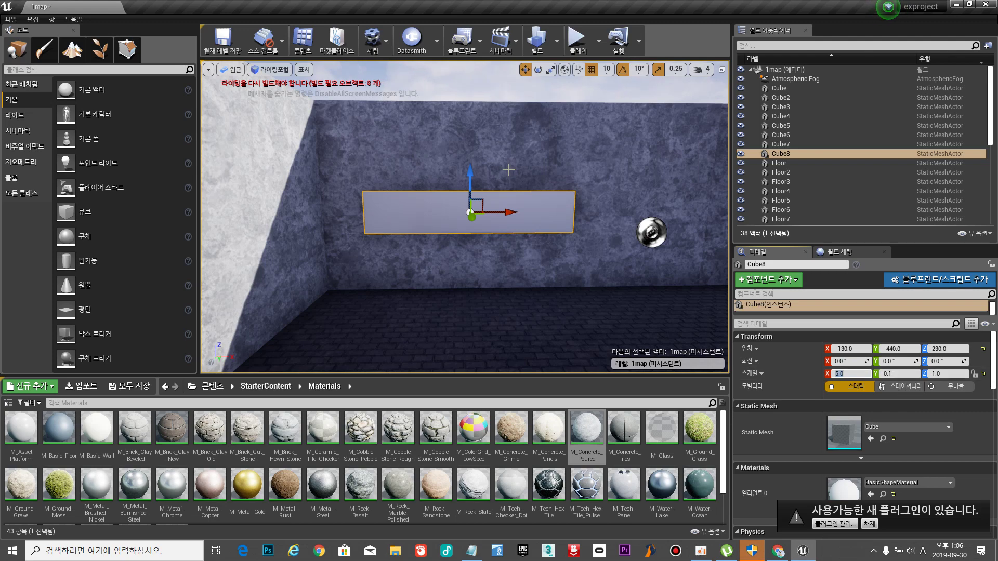
{"action": "left_click", "coordinate": [895, 374]}
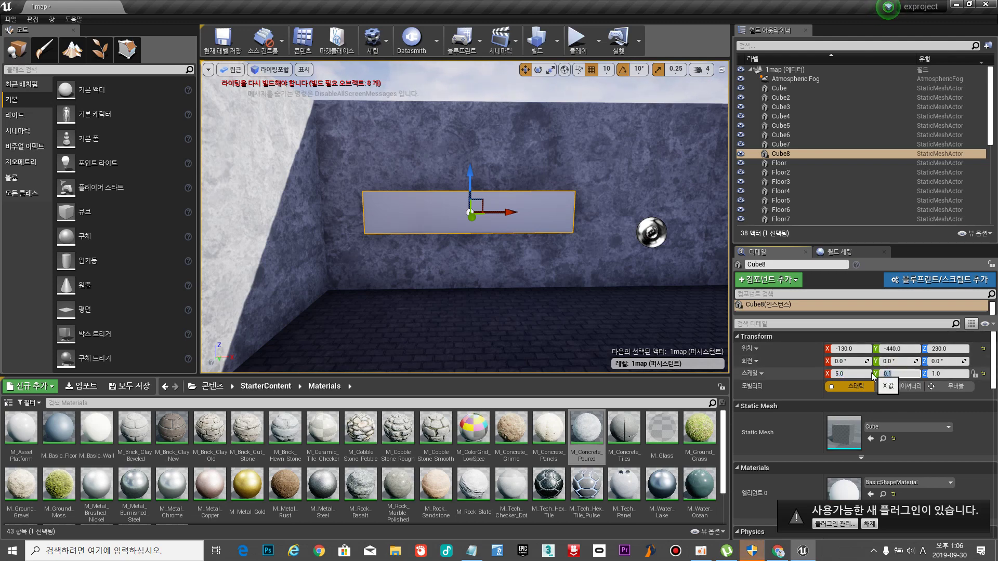
{"action": "type", "text": "3"}
{"action": "key", "text": "Return"}
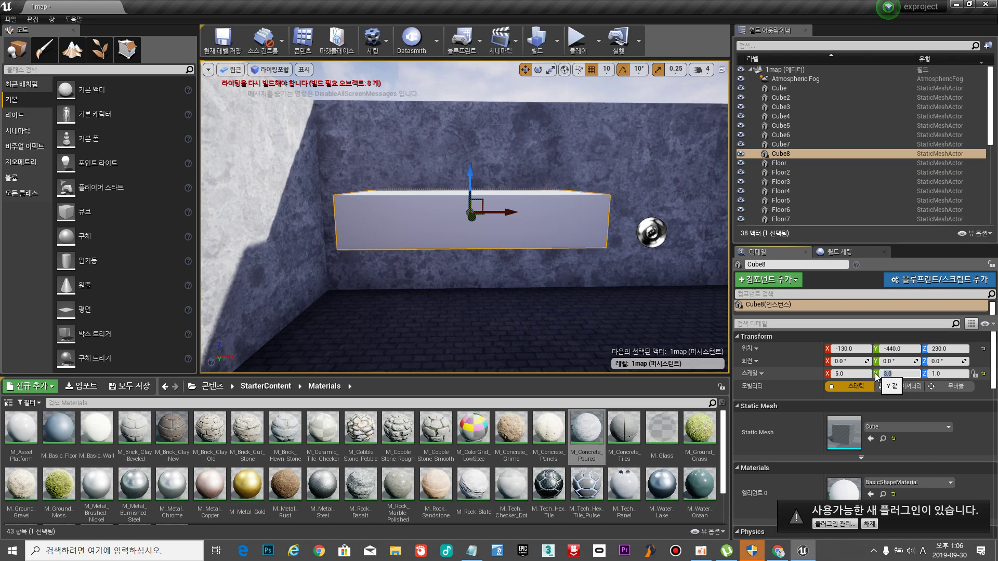
{"action": "left_click", "coordinate": [604, 282]}
{"action": "key", "text": "ctrl+z"}
{"action": "key", "text": "ctrl+z"}
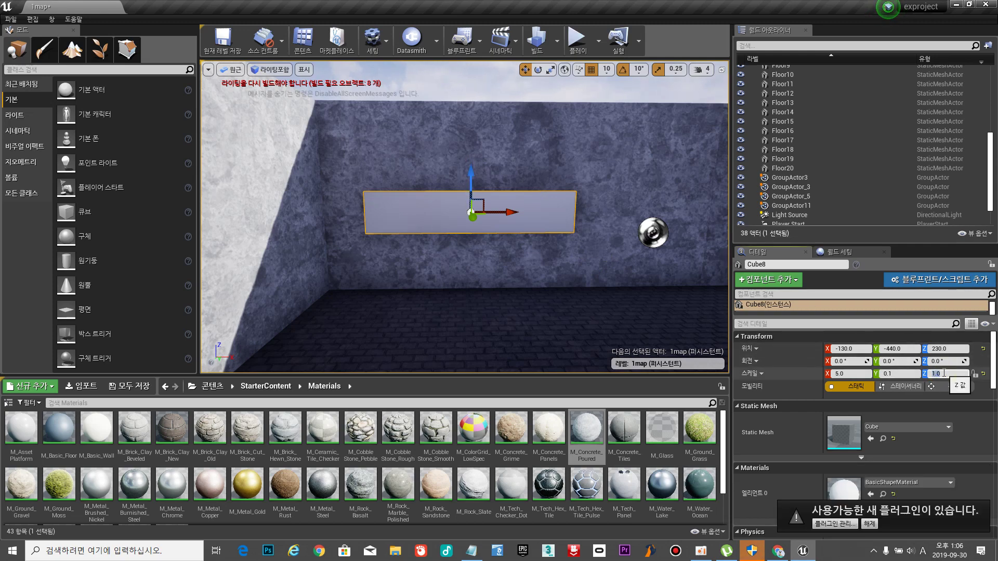
Make the panel taller by setting its Z scale to 3, and raise it to a Z location of 260.
{"action": "type", "text": "3"}
{"action": "key", "text": "Return"}
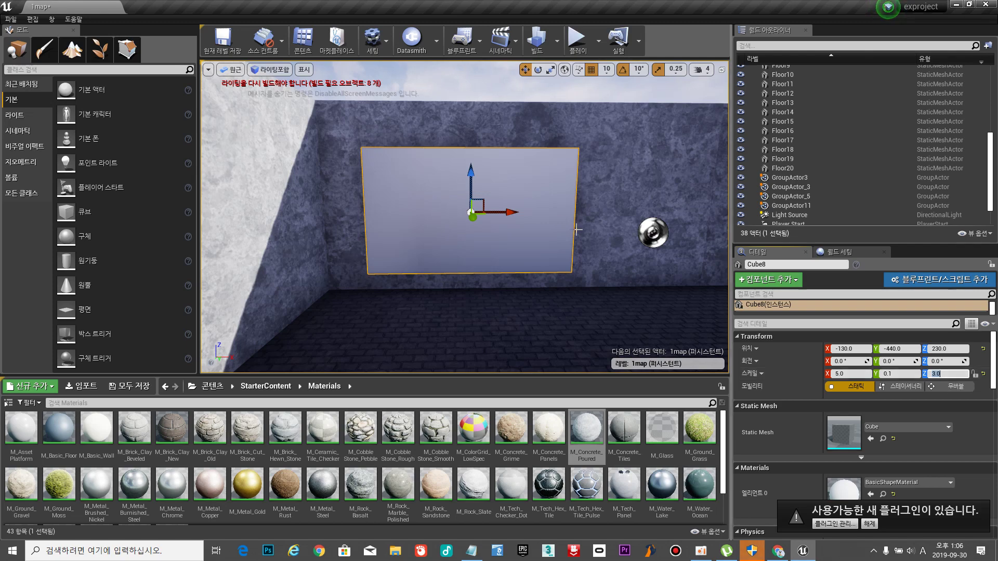
{"action": "mouse_move", "coordinate": [461, 203]}
{"action": "right_mouse_down"}
{"action": "mouse_move", "coordinate": [560, 196]}
{"action": "mouse_move", "coordinate": [494, 215]}
{"action": "mouse_move", "coordinate": [512, 159]}
{"action": "mouse_move", "coordinate": [492, 205]}
{"action": "mouse_move", "coordinate": [488, 195]}
{"action": "mouse_move", "coordinate": [483, 234]}
{"action": "mouse_move", "coordinate": [478, 198]}
{"action": "right_mouse_up"}
{"action": "key", "text": "w"}
{"action": "key", "text": "s"}
{"action": "key", "text": "w"}
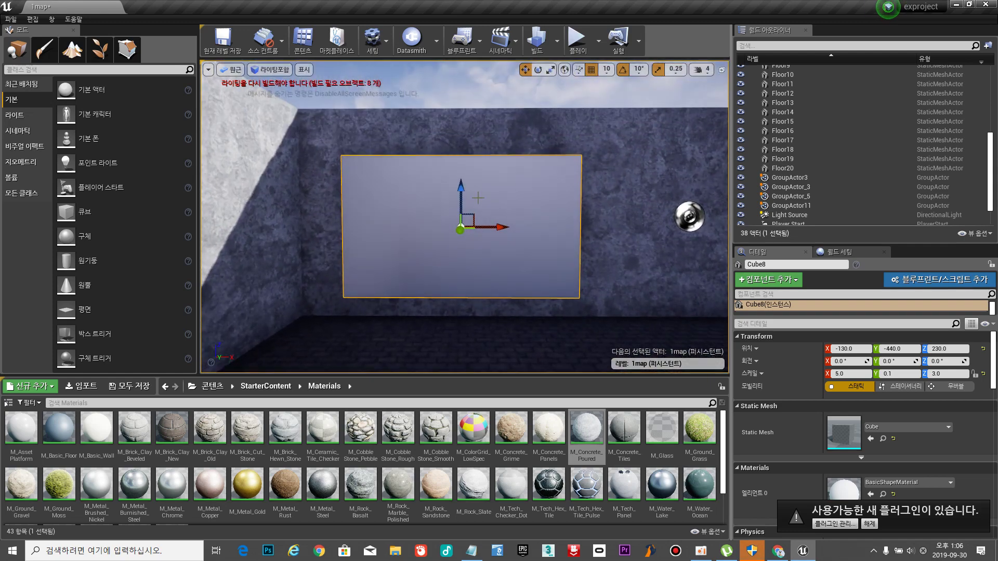
{"action": "left_click_drag", "start_coordinate": [461, 193], "coordinate": [463, 171]}
Push the panel against the side wall at Y -480 and shift it along the wall to X -40.
{"action": "right_click_drag", "start_coordinate": [463, 172], "coordinate": [444, 180]}
{"action": "key", "text": "d"}
{"action": "right_click_drag", "start_coordinate": [518, 248], "coordinate": [400, 247]}
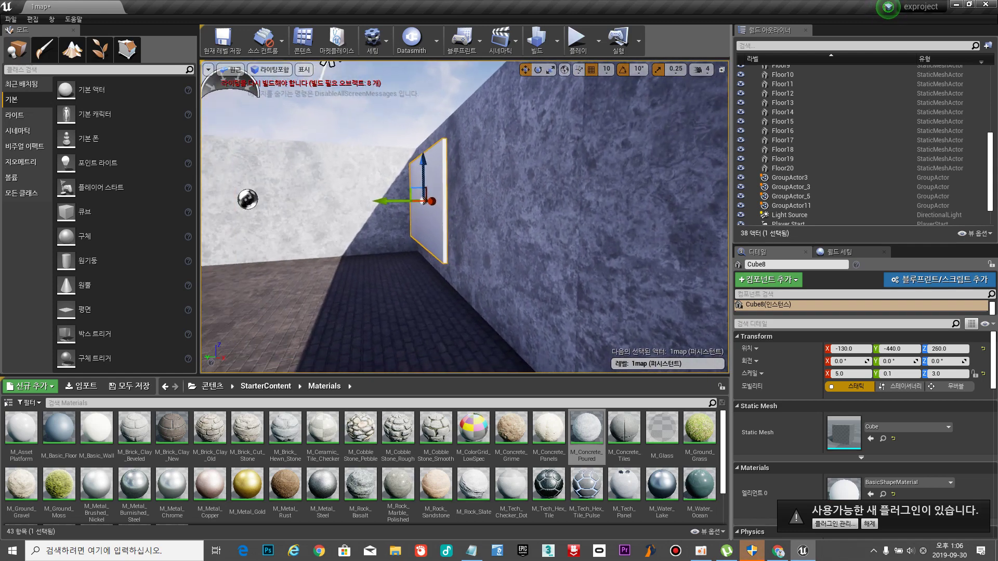
{"action": "left_click_drag", "start_coordinate": [380, 201], "coordinate": [394, 202]}
{"action": "key", "text": "a"}
{"action": "right_click_drag", "start_coordinate": [500, 267], "coordinate": [626, 266]}
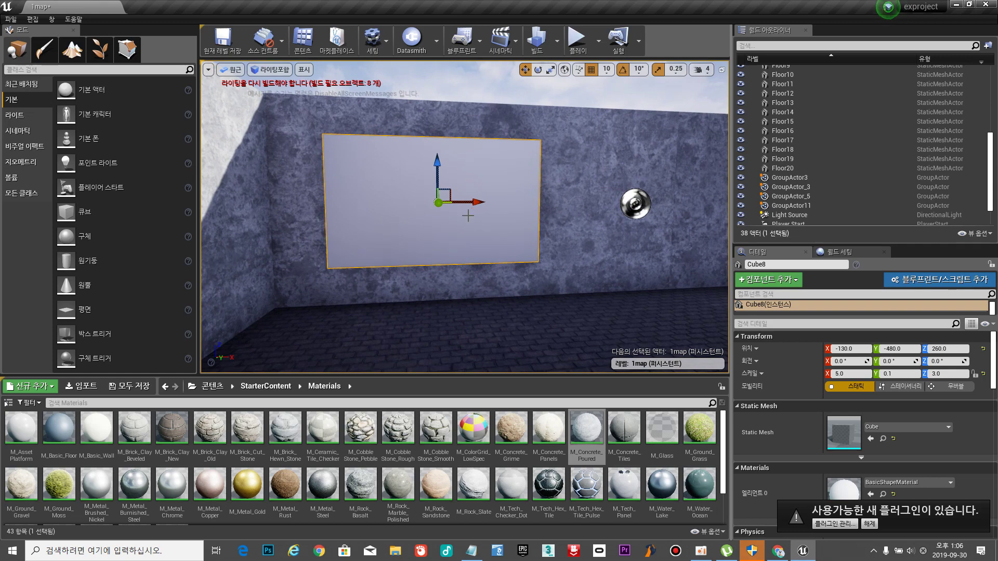
{"action": "left_click_drag", "start_coordinate": [476, 203], "coordinate": [514, 204]}
Duplicate the wall panel and move the copy along the side wall to X 820.
{"action": "right_click_drag", "start_coordinate": [514, 206], "coordinate": [442, 209]}
{"action": "key", "text": "s"}
{"action": "right_click", "coordinate": [525, 252]}
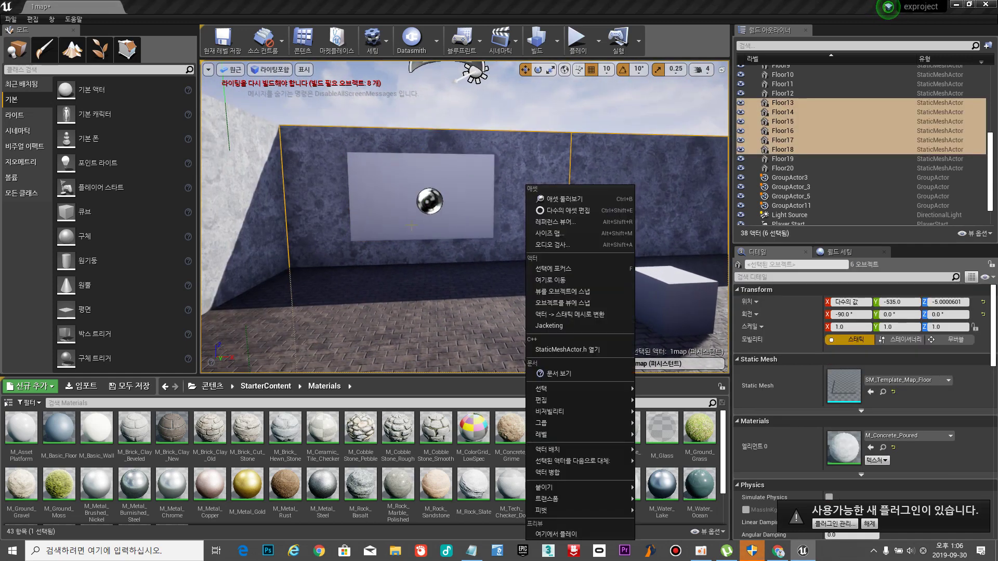
{"action": "left_click", "coordinate": [464, 295]}
{"action": "left_click", "coordinate": [466, 213]}
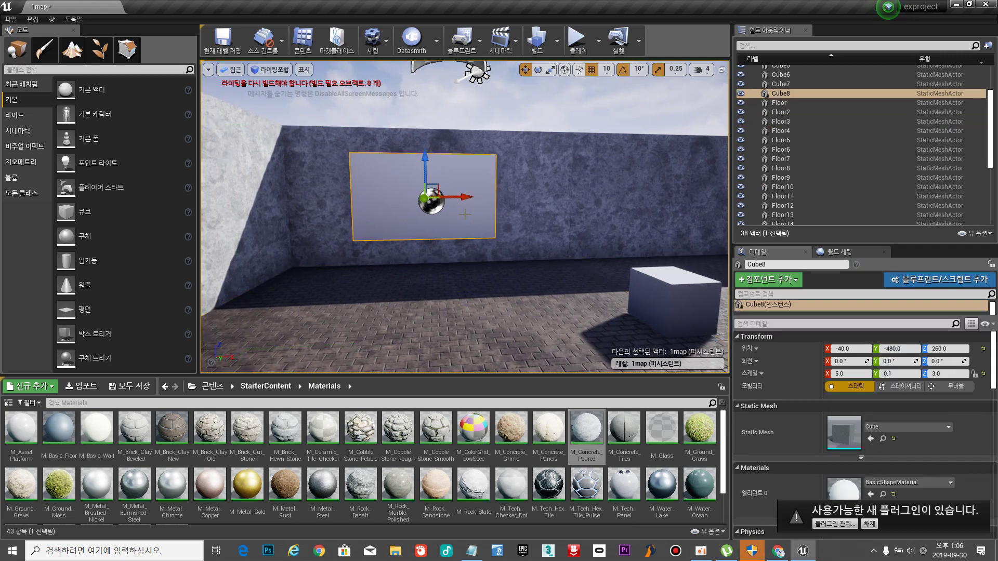
{"action": "key", "text": "ctrl+w"}
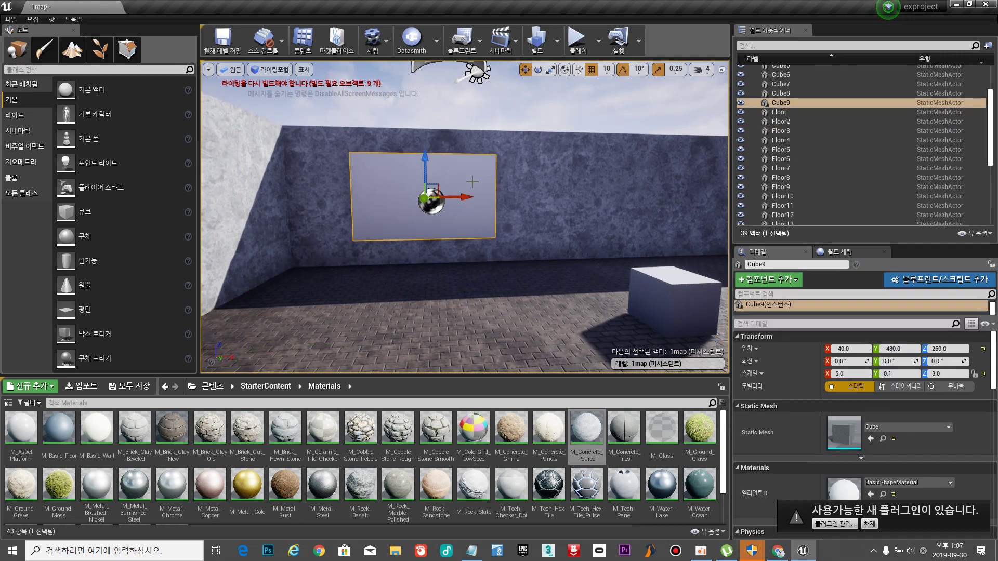
{"action": "left_click_drag", "start_coordinate": [469, 197], "coordinate": [686, 208]}
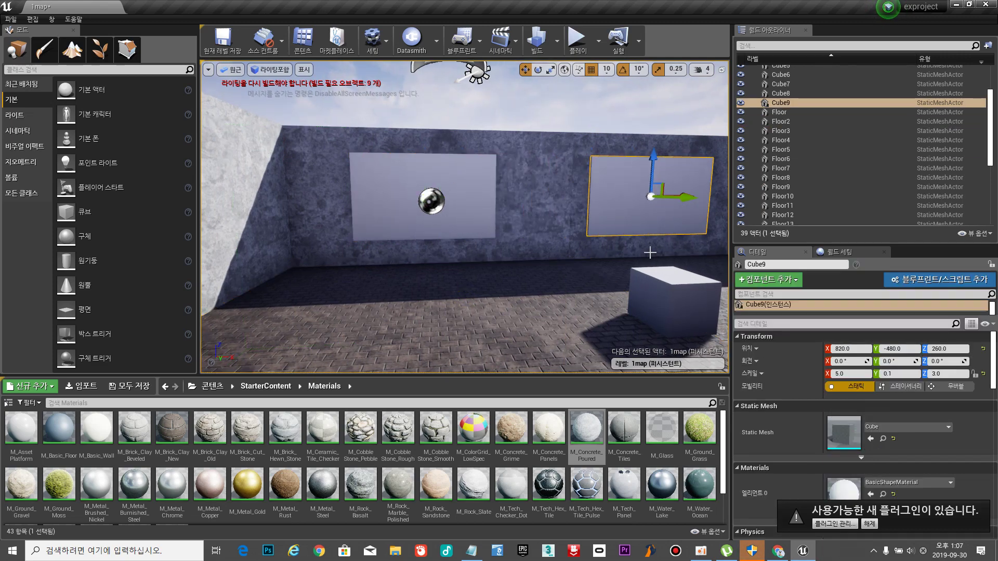
Duplicate the second panel and place the third one farther along the side wall at X 1620.
{"action": "key", "text": "s"}
{"action": "mouse_move", "coordinate": [650, 253]}
{"action": "right_mouse_down"}
{"action": "mouse_move", "coordinate": [707, 266]}
{"action": "mouse_move", "coordinate": [645, 251]}
{"action": "mouse_move", "coordinate": [691, 249]}
{"action": "mouse_move", "coordinate": [653, 251]}
{"action": "right_mouse_up"}
{"action": "key", "text": "d"}
{"action": "key", "text": "w"}
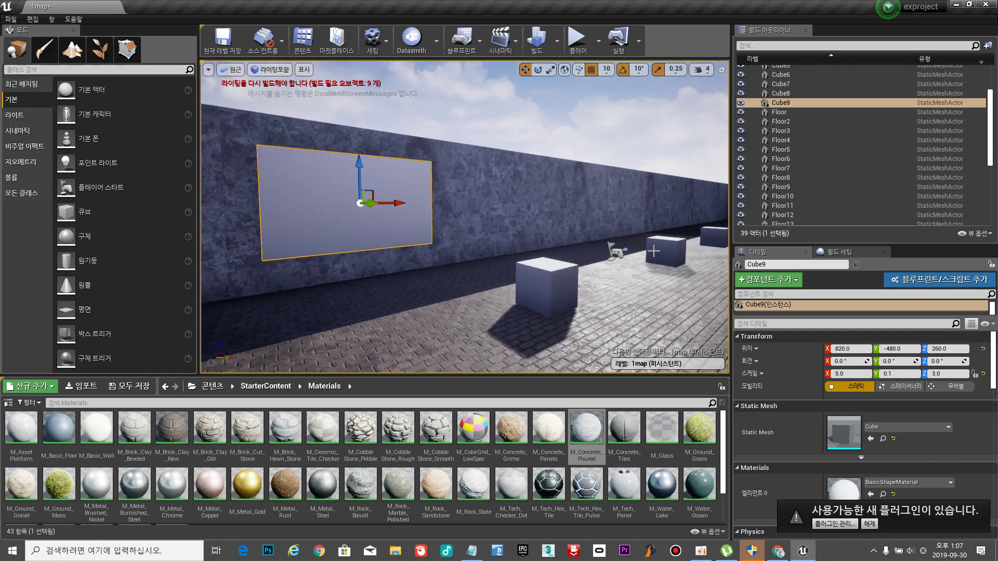
{"action": "key", "text": "ctrl+w"}
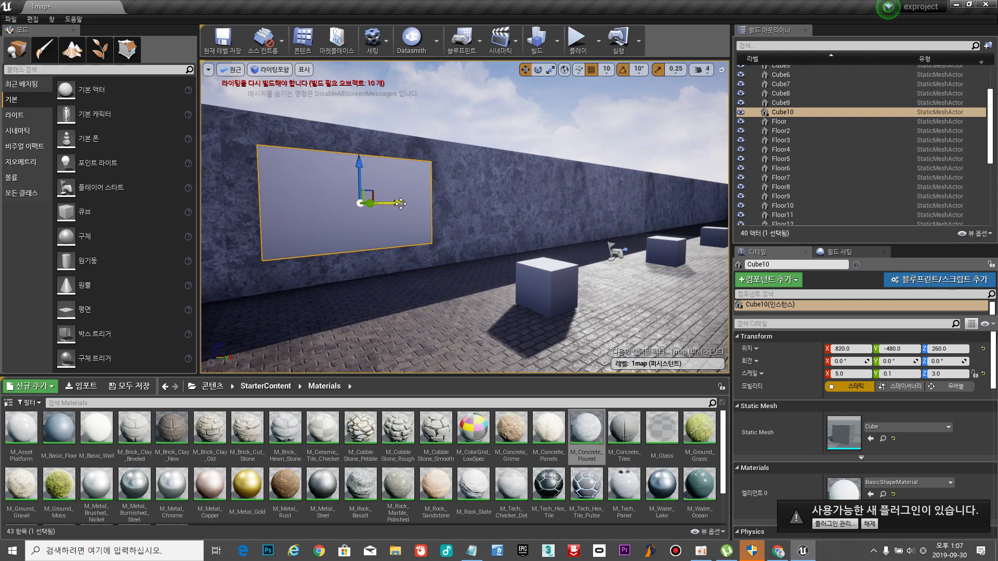
{"action": "left_click_drag", "start_coordinate": [400, 204], "coordinate": [568, 205], "text": "alt"}
{"action": "right_click_drag", "start_coordinate": [569, 223], "coordinate": [494, 220]}
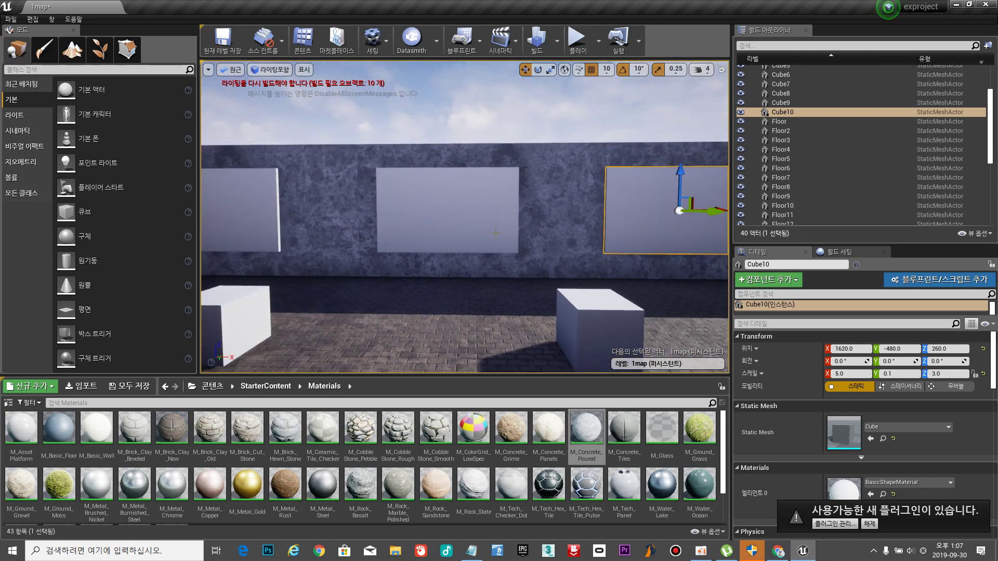
Select the three wall panels together, duplicate them, and place the copies farther along the same side wall.
{"action": "left_click", "coordinate": [452, 213]}
{"action": "left_click", "coordinate": [262, 208], "text": "ctrl"}
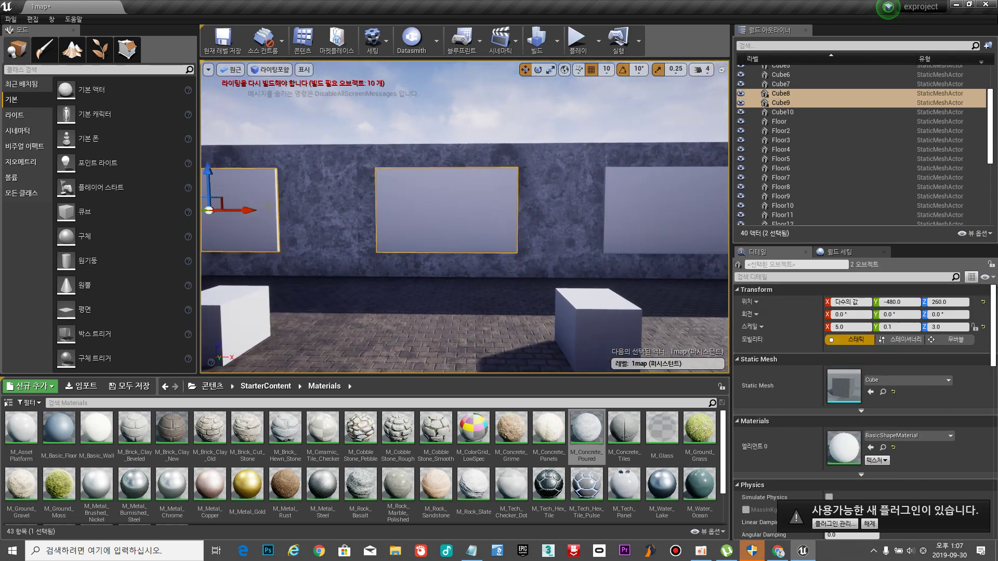
{"action": "left_click", "coordinate": [650, 216], "text": "ctrl"}
{"action": "right_click_drag", "start_coordinate": [651, 216], "coordinate": [614, 217]}
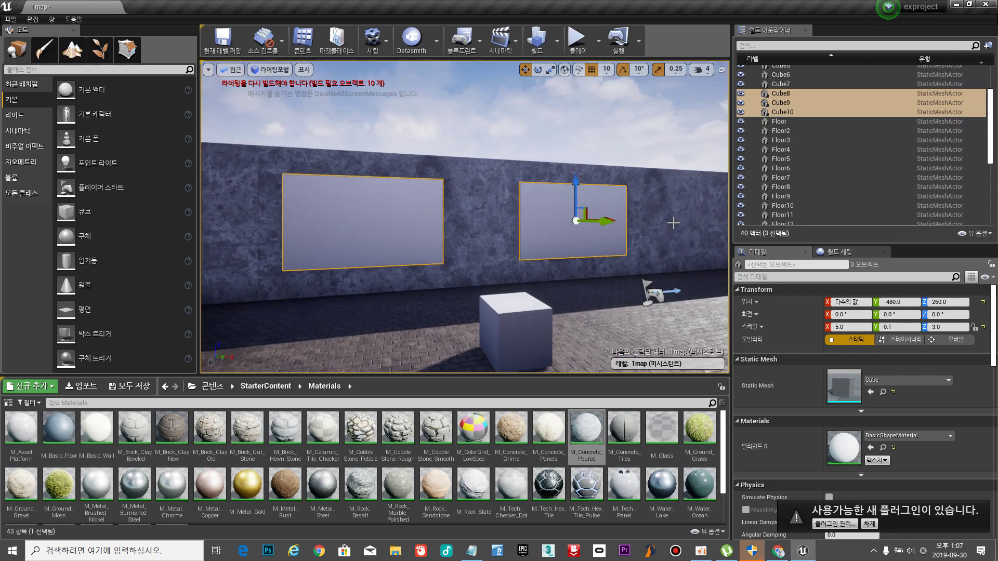
{"action": "key", "text": "ctrl+w"}
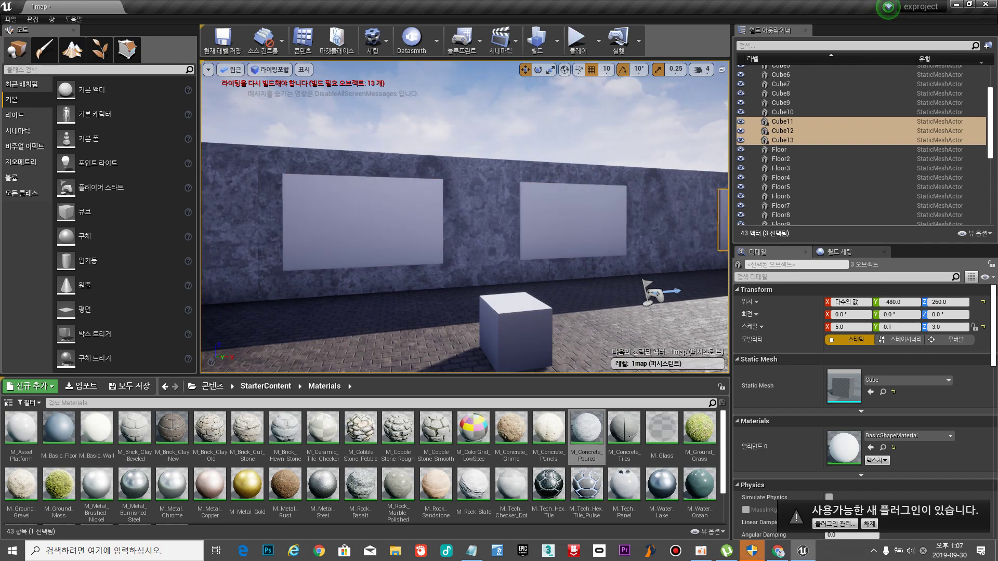
Inspect the spacing of the original and duplicated panels along the whole side wall.
{"action": "right_click_drag", "start_coordinate": [628, 231], "coordinate": [712, 228]}
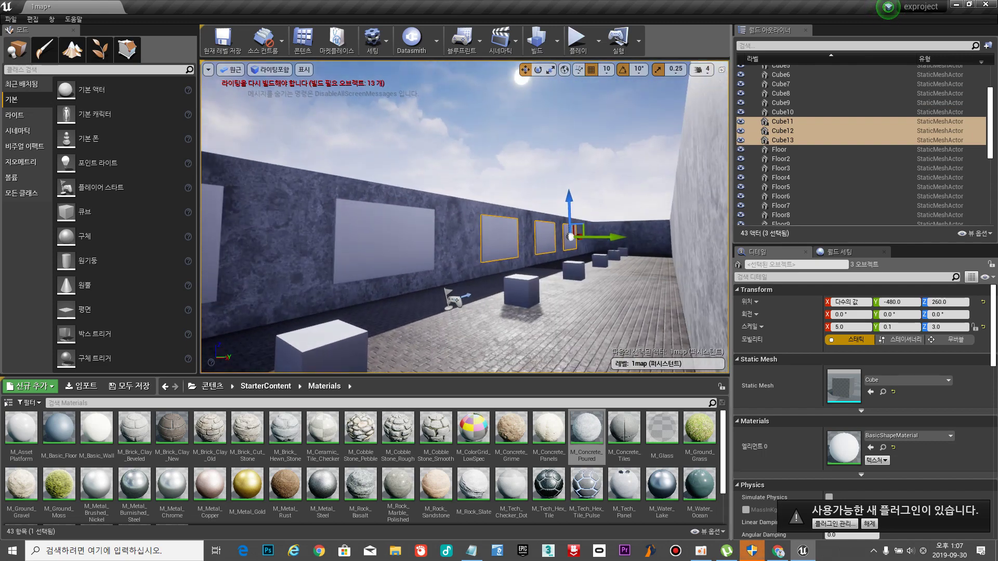
{"action": "key", "text": "w"}
{"action": "key", "text": "w"}
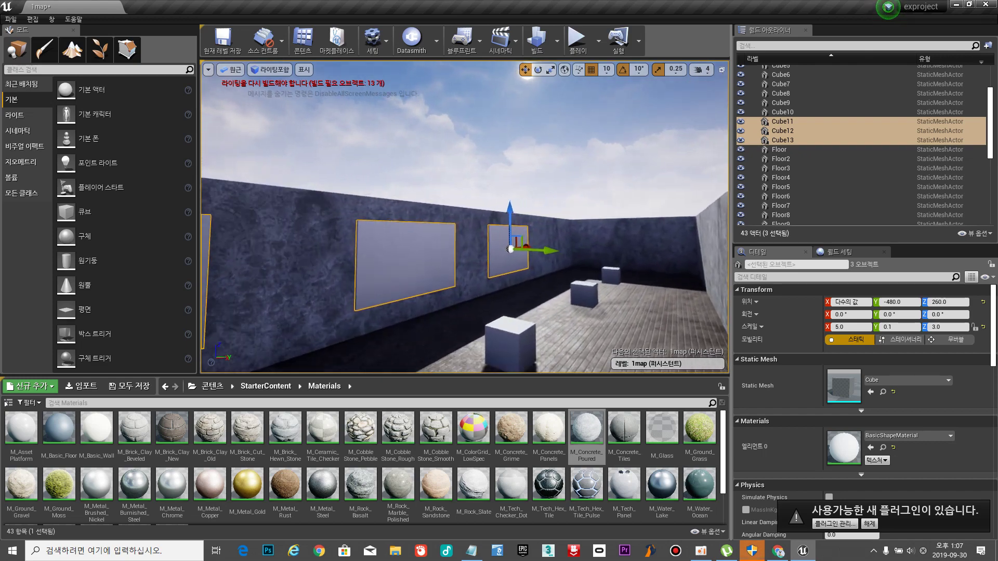
{"action": "right_click_drag", "start_coordinate": [628, 230], "coordinate": [312, 229]}
{"action": "key", "text": "a"}
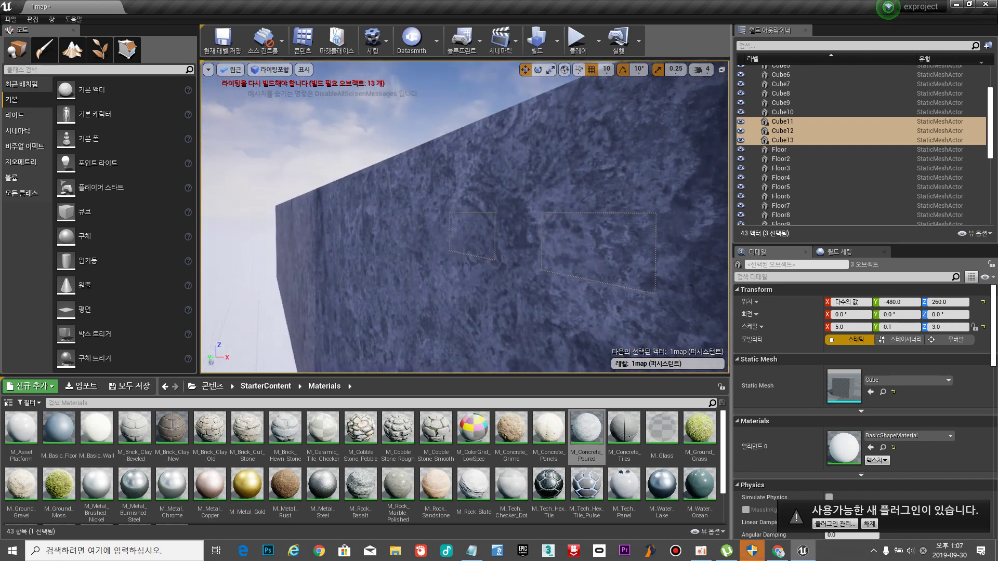
{"action": "key", "text": "d"}
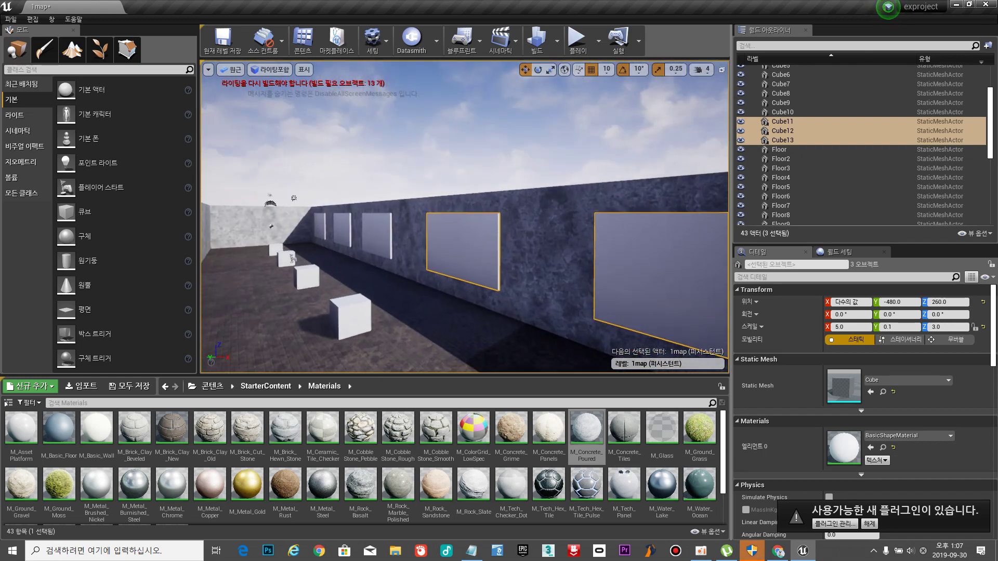
{"action": "right_click_drag", "start_coordinate": [464, 219], "coordinate": [551, 218]}
{"action": "key", "text": "s"}
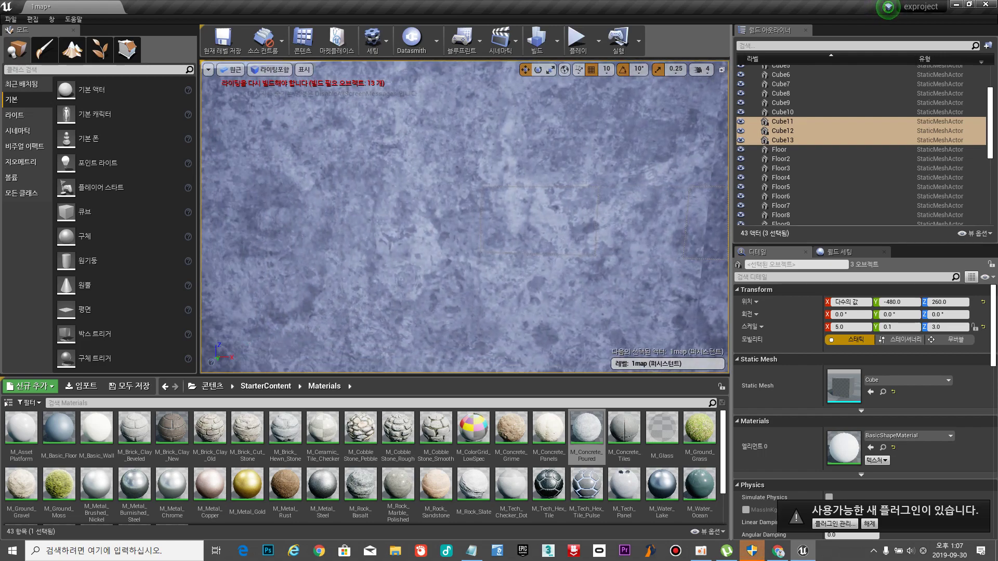
{"action": "key", "text": "w"}
{"action": "right_click_drag", "start_coordinate": [464, 218], "coordinate": [569, 216]}
{"action": "key", "text": "a"}
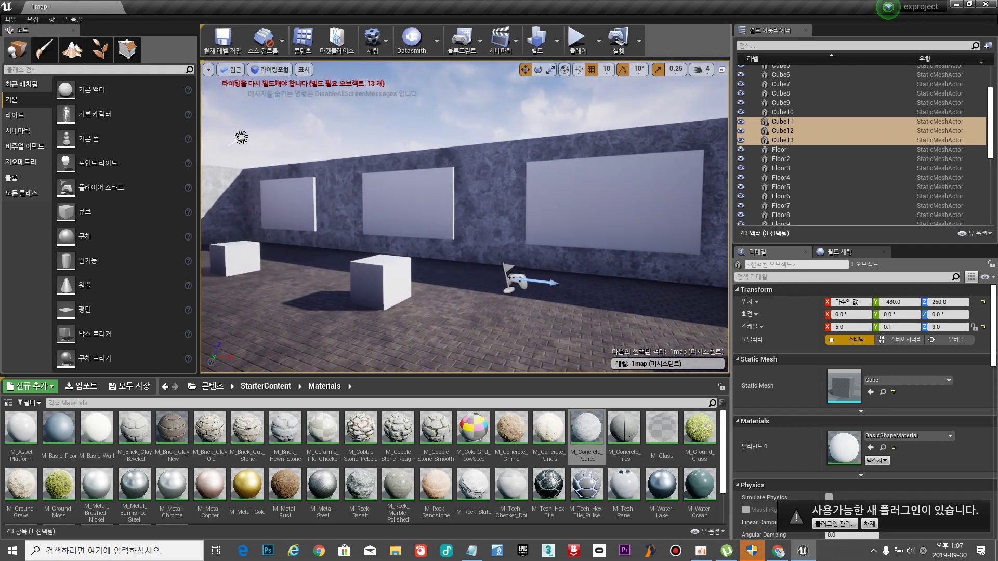
Select the three original panels and shift them together a little along the side wall in positive X.
{"action": "left_click", "coordinate": [618, 208]}
{"action": "left_click", "coordinate": [408, 206], "text": "ctrl"}
{"action": "left_click", "coordinate": [293, 193], "text": "ctrl"}
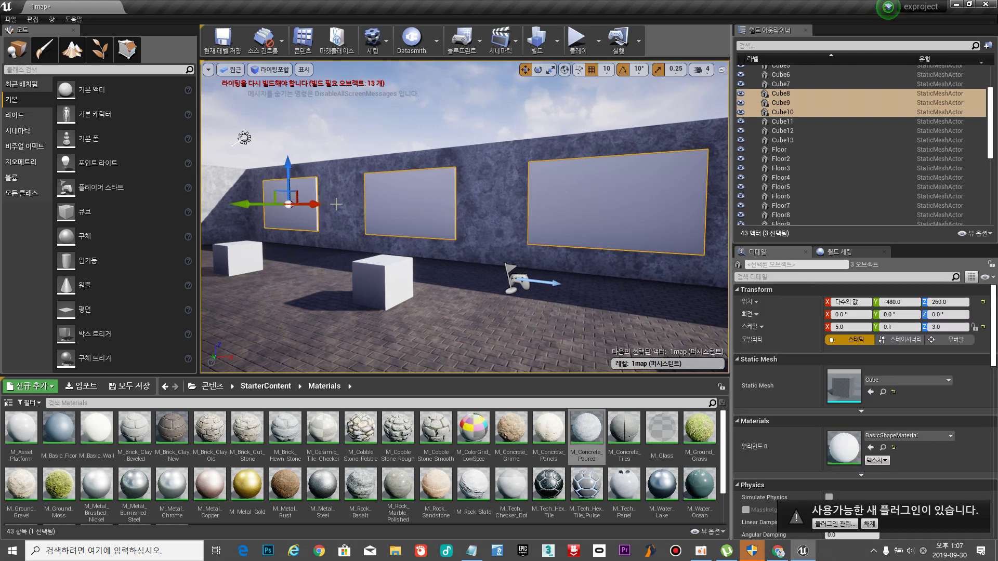
{"action": "right_click_drag", "start_coordinate": [345, 212], "coordinate": [291, 213]}
{"action": "key", "text": "d"}
{"action": "right_click_drag", "start_coordinate": [467, 225], "coordinate": [404, 222]}
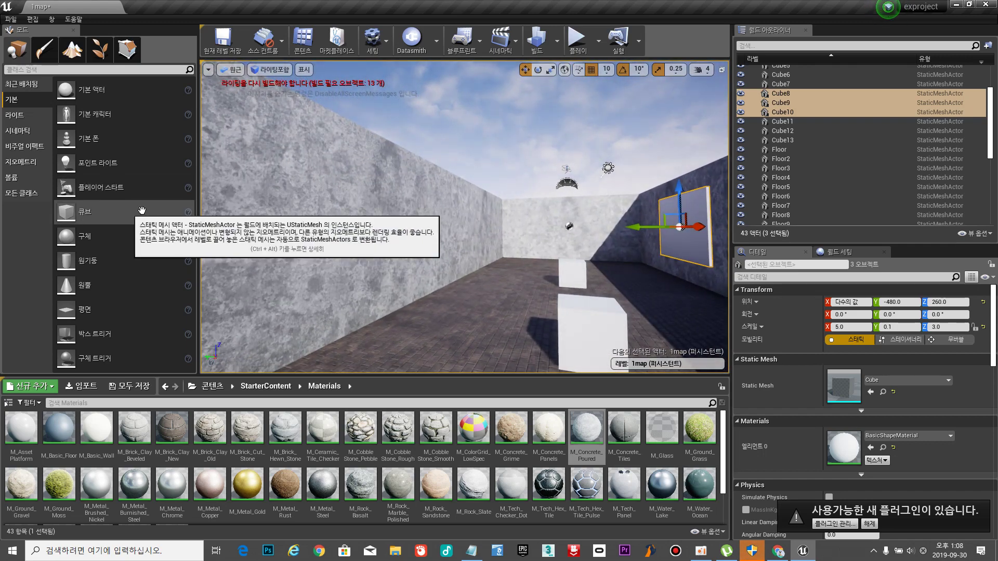
{"action": "right_click_drag", "start_coordinate": [531, 251], "coordinate": [626, 247]}
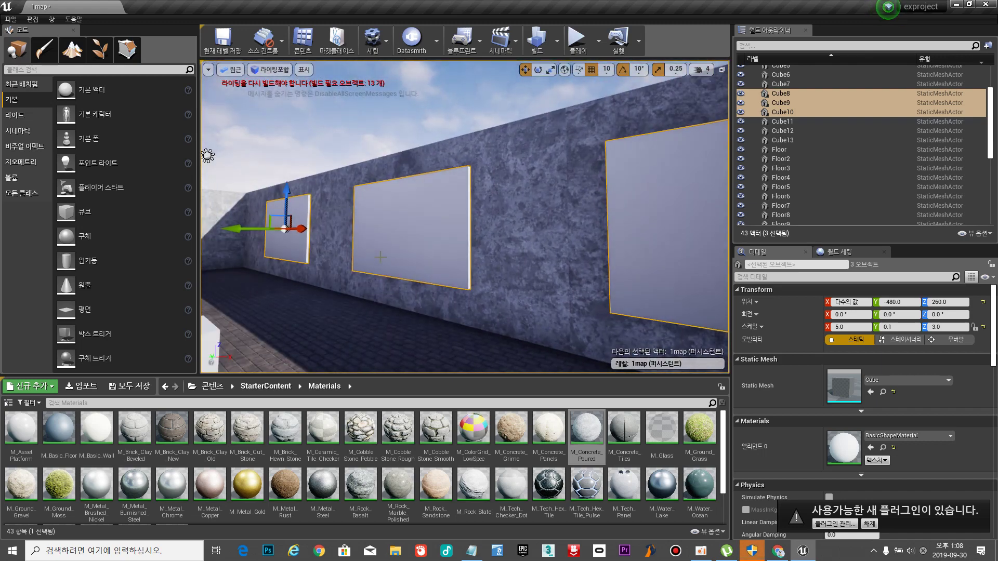
Select all six panels on the side wall, duplicate them, and move the copies across the corridor to Y 420.
{"action": "left_click", "coordinate": [338, 268]}
{"action": "left_click", "coordinate": [286, 238]}
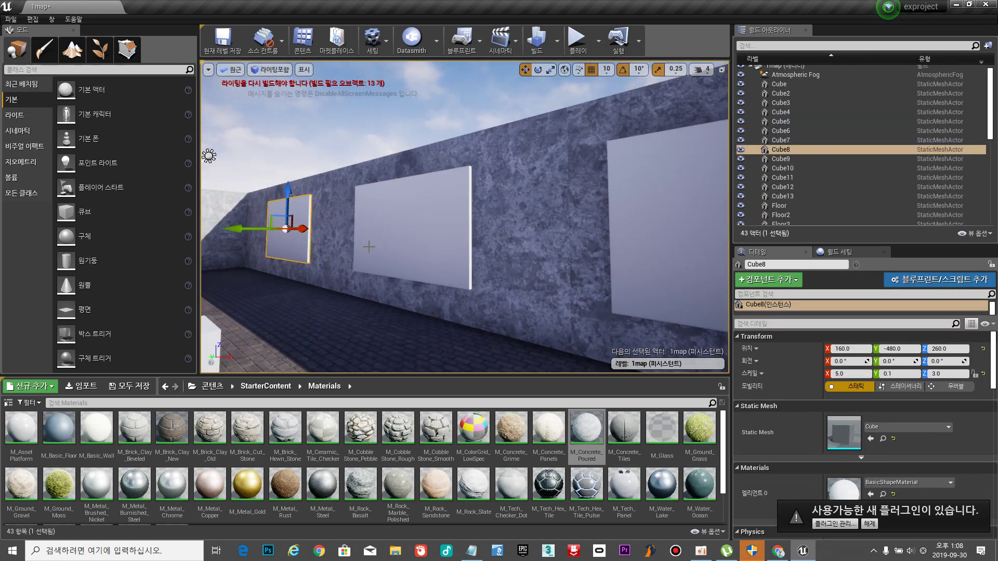
{"action": "left_click", "coordinate": [379, 247], "text": "ctrl"}
{"action": "right_click_drag", "start_coordinate": [655, 253], "coordinate": [648, 254]}
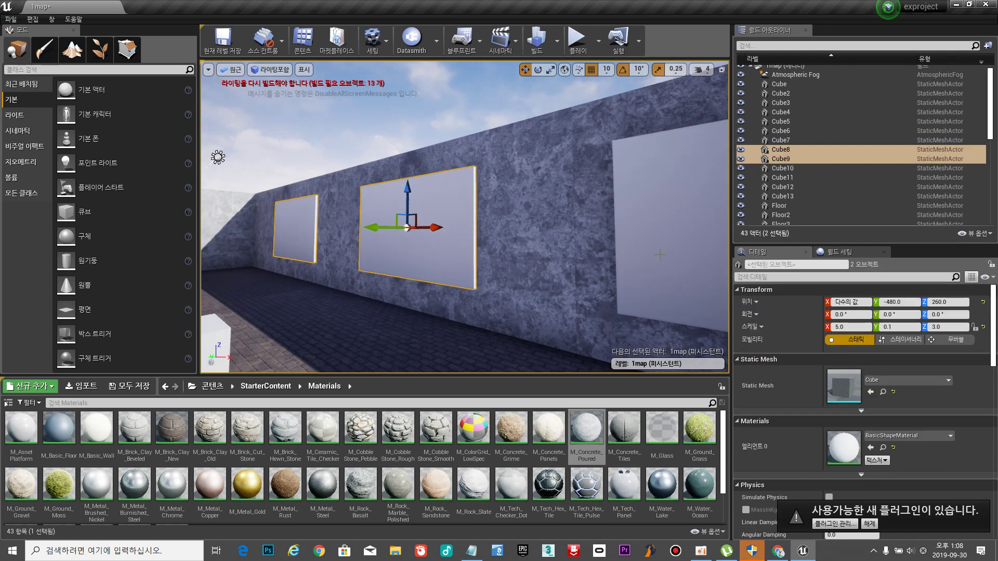
{"action": "left_click", "coordinate": [659, 255], "text": "ctrl"}
{"action": "scroll", "coordinate": [654, 258], "scroll_direction": "up", "scroll_amount": 4}
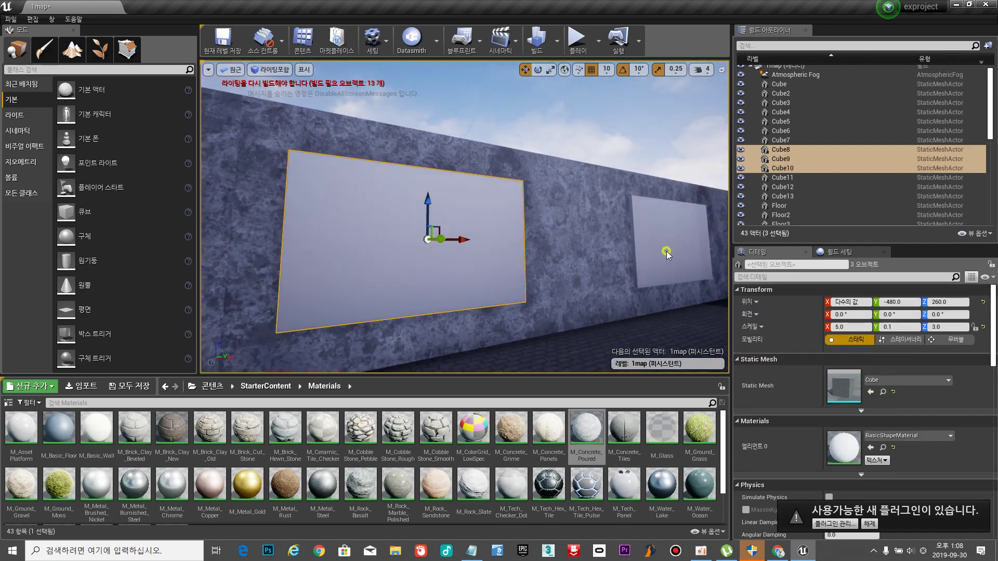
{"action": "left_click", "coordinate": [666, 253], "text": "ctrl"}
{"action": "right_click_drag", "start_coordinate": [666, 253], "coordinate": [730, 255]}
{"action": "left_click", "coordinate": [539, 234], "text": "ctrl"}
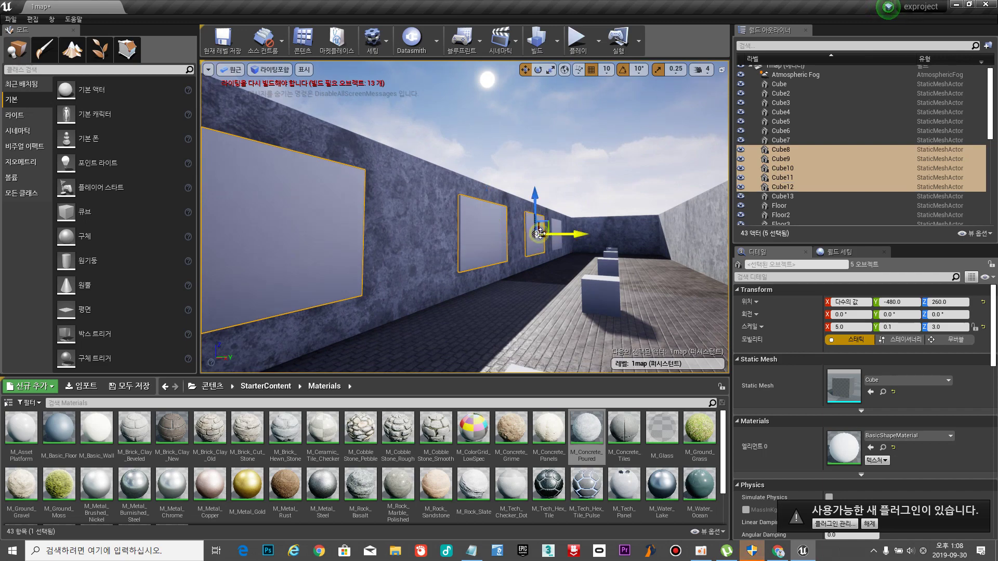
{"action": "left_click", "coordinate": [557, 228], "text": "ctrl"}
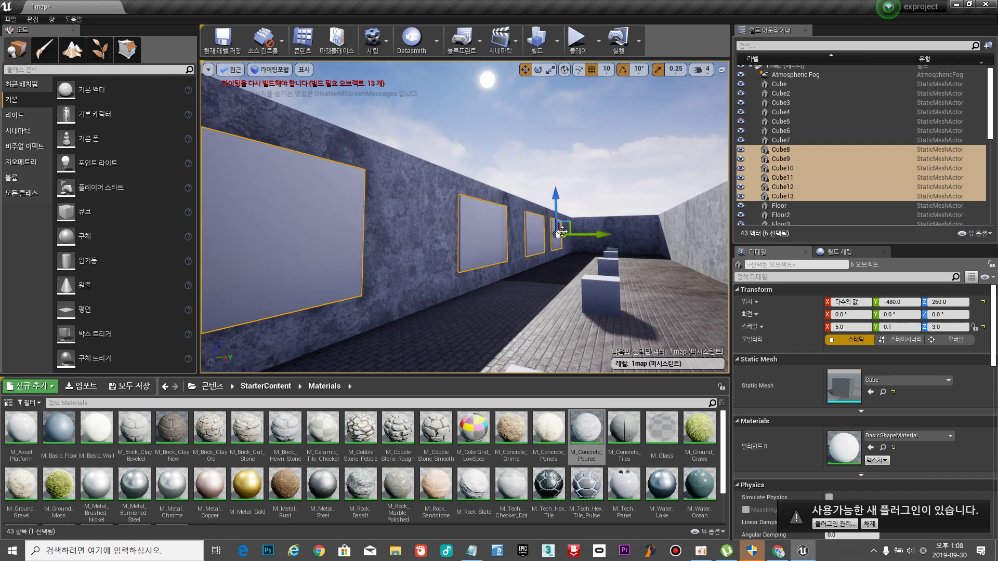
{"action": "key", "text": "ctrl+w"}
{"action": "left_click_drag", "start_coordinate": [602, 237], "coordinate": [712, 234]}
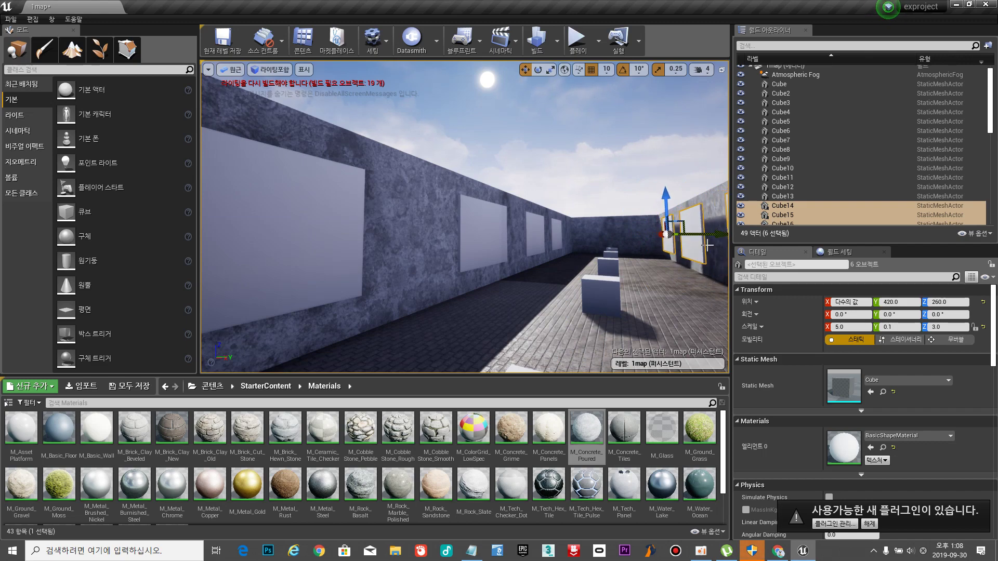
Push the six duplicated panels against the opposite wall at a Y location of 470.
{"action": "right_click_drag", "start_coordinate": [691, 256], "coordinate": [720, 265]}
{"action": "key", "text": "d"}
{"action": "right_click_drag", "start_coordinate": [628, 255], "coordinate": [628, 251]}
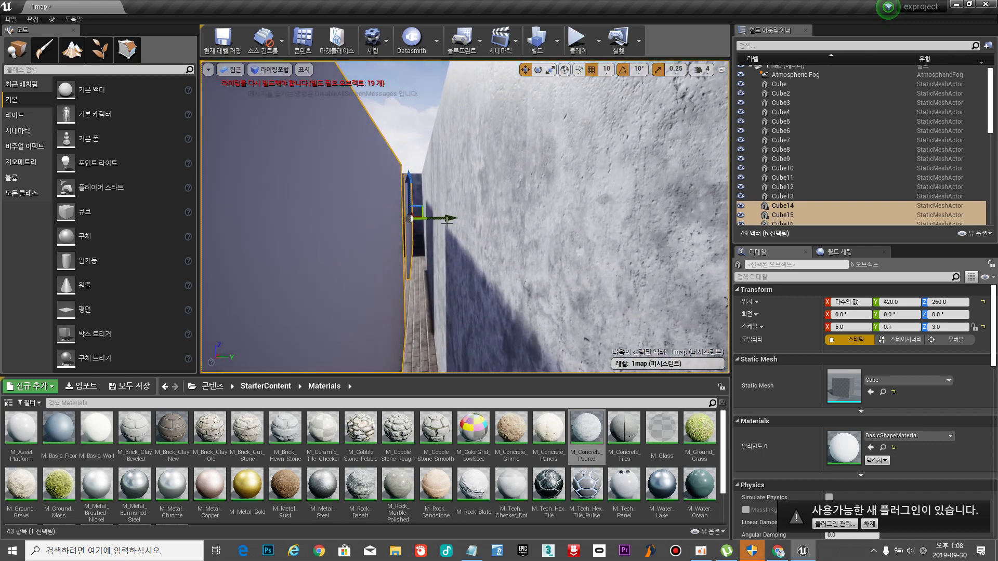
{"action": "left_click_drag", "start_coordinate": [454, 219], "coordinate": [468, 219]}
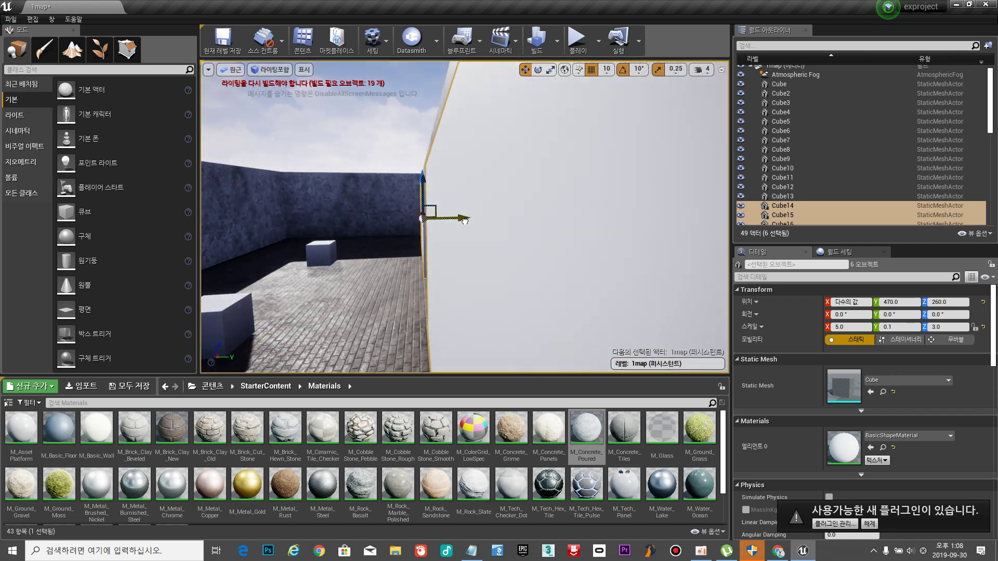
Move the six duplicated panels closer into the opposite side wall, to a Y location of 480.
{"action": "scroll", "coordinate": [460, 213], "scroll_direction": "down", "scroll_amount": 6}
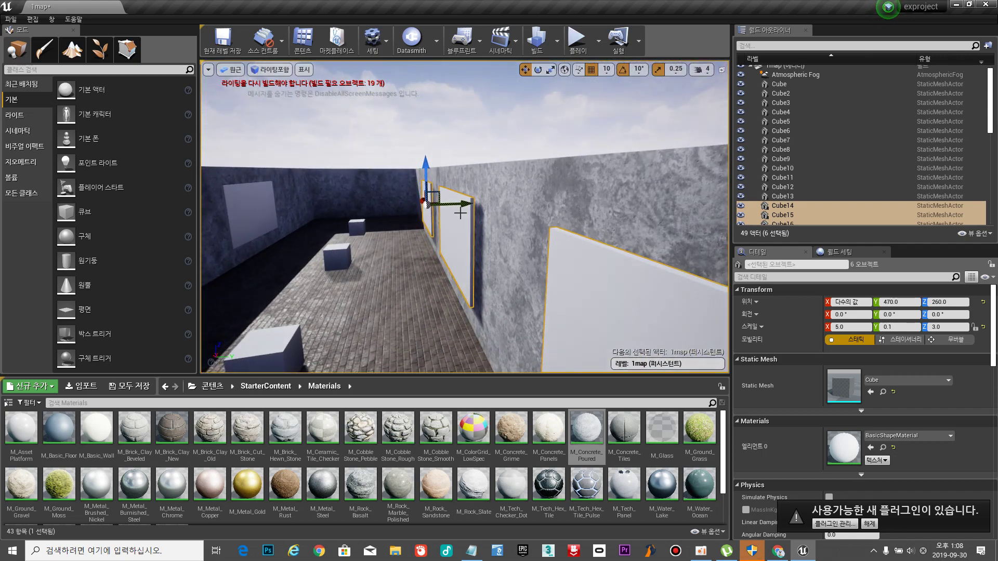
{"action": "left_click_drag", "start_coordinate": [464, 205], "coordinate": [466, 207]}
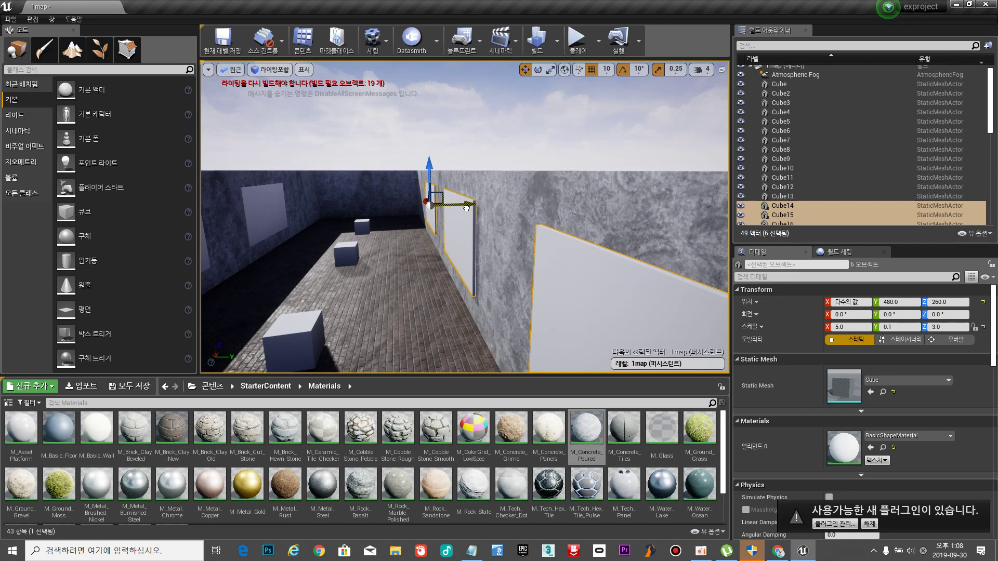
{"action": "left_click", "coordinate": [406, 270]}
{"action": "right_click_drag", "start_coordinate": [405, 270], "coordinate": [571, 275]}
{"action": "left_click", "coordinate": [405, 270]}
Duplicate the side-wall panel nearest the corridor's end and move the copy to mid-corridor at Y 20.
{"action": "left_click", "coordinate": [839, 252]}
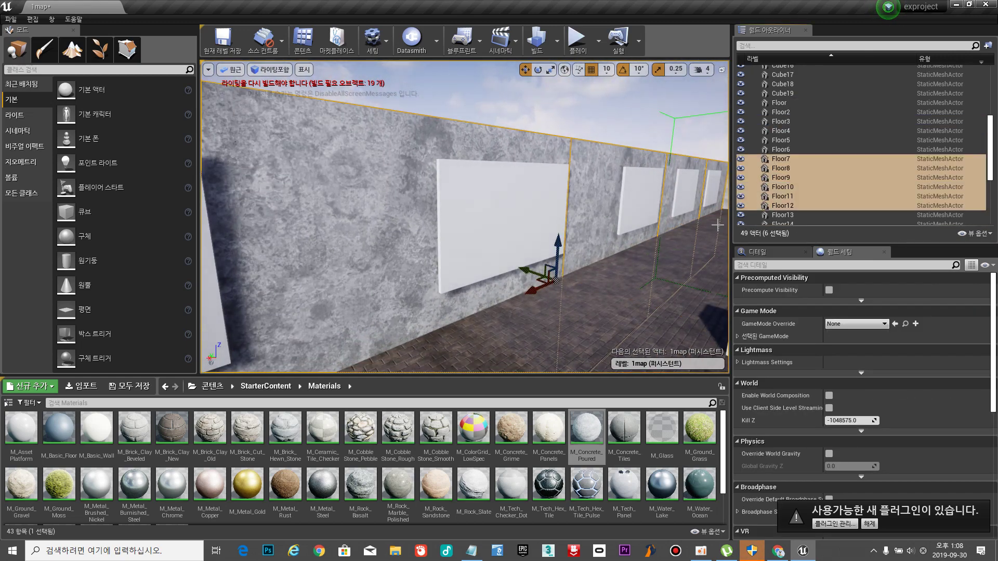
{"action": "right_click_drag", "start_coordinate": [717, 224], "coordinate": [903, 227]}
{"action": "key", "text": "w"}
{"action": "left_click", "coordinate": [678, 198]}
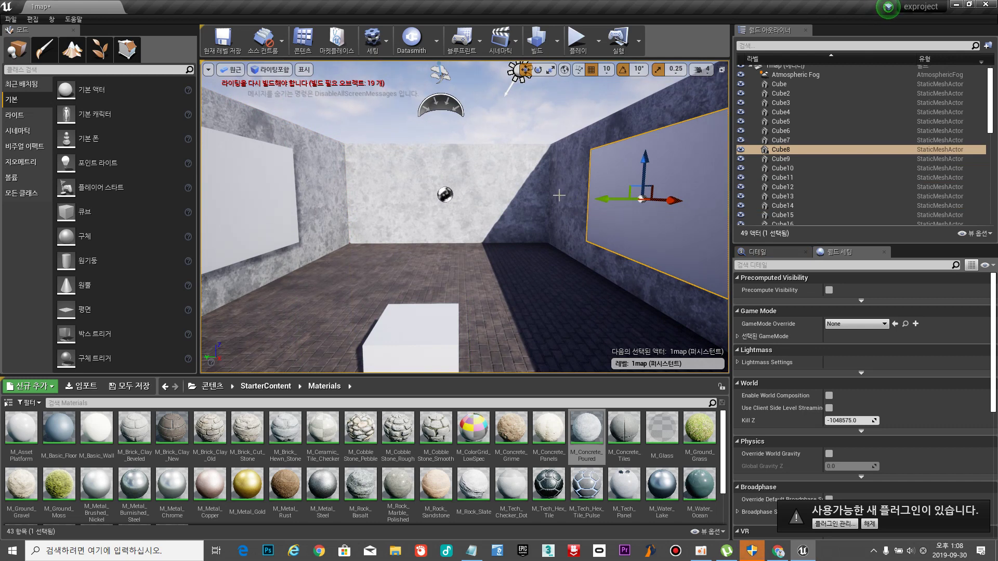
{"action": "left_click_drag", "start_coordinate": [605, 199], "coordinate": [393, 199], "text": "alt"}
{"action": "left_click", "coordinate": [758, 252]}
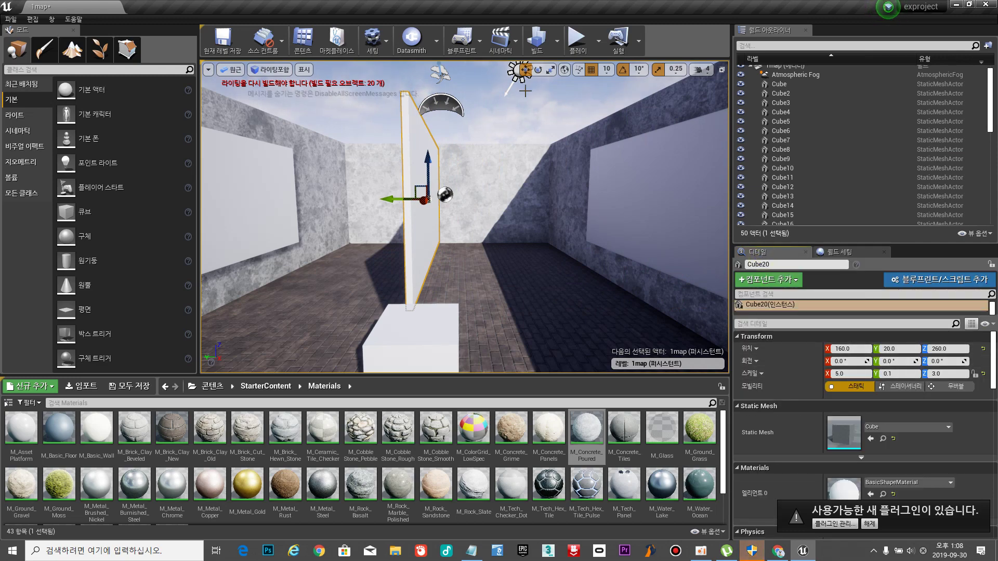
Rotate the duplicated panel 90° about Z so that it faces along the corridor.
{"action": "left_click", "coordinate": [538, 72]}
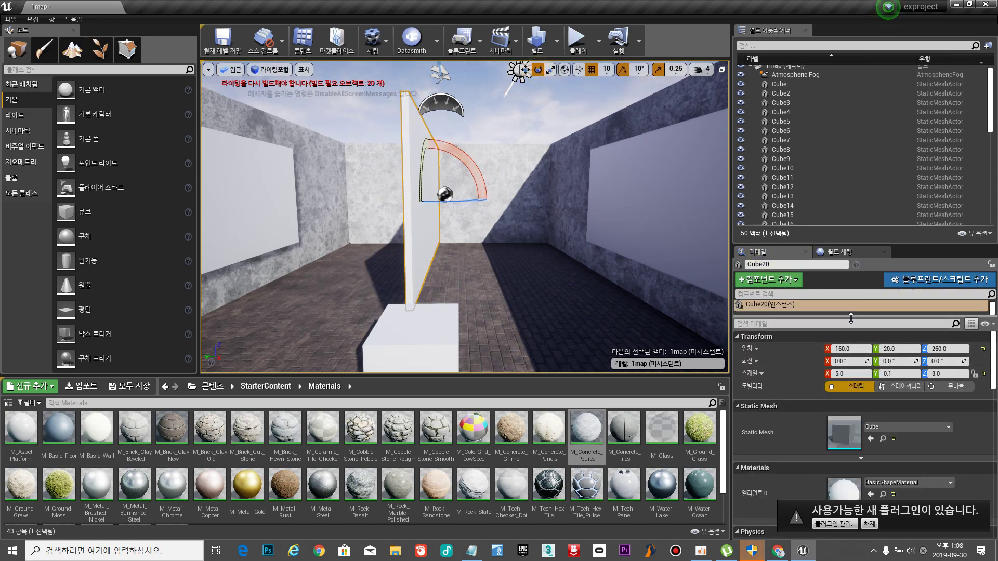
{"action": "left_click_drag", "start_coordinate": [446, 204], "coordinate": [401, 205]}
{"action": "key", "text": "ctrl+z"}
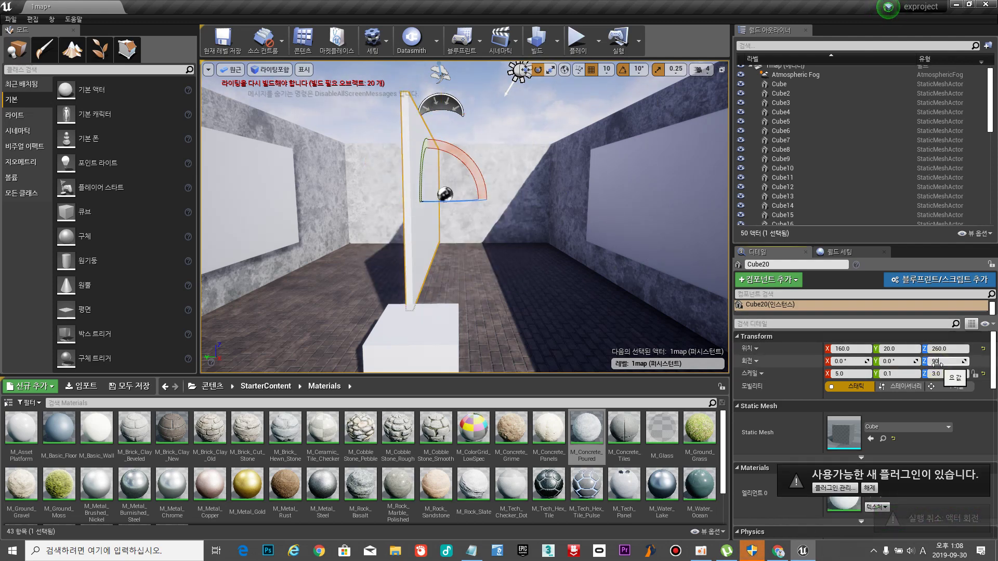
{"action": "key", "text": "Return"}
{"action": "mouse_move", "coordinate": [521, 237]}
{"action": "right_mouse_down"}
{"action": "mouse_move", "coordinate": [490, 253]}
{"action": "mouse_move", "coordinate": [530, 242]}
{"action": "mouse_move", "coordinate": [536, 249]}
{"action": "mouse_move", "coordinate": [523, 236]}
{"action": "right_mouse_up"}
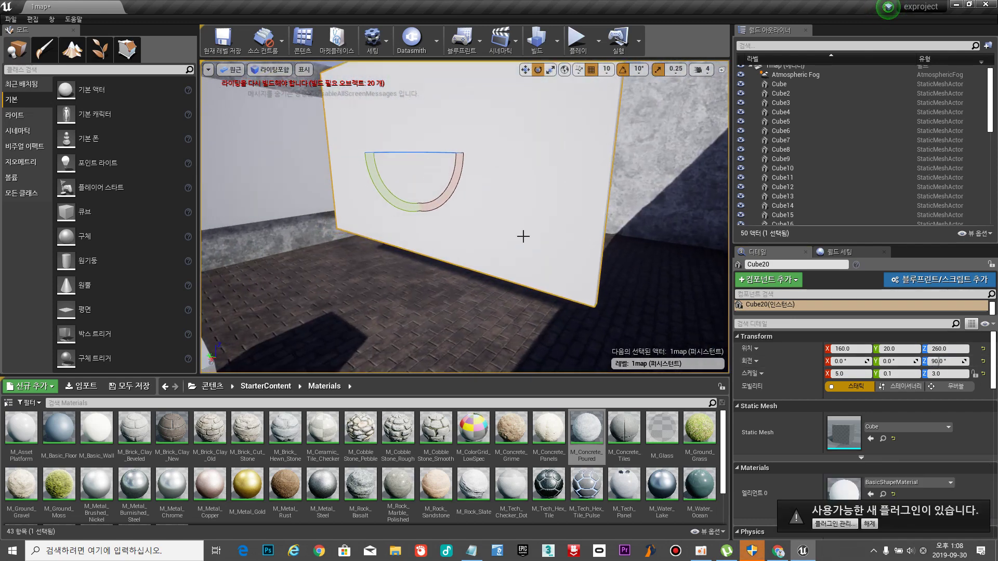
Move the rotated panel against the corridor's end wall at X -500 and centre it at Y 0.
{"action": "left_click", "coordinate": [519, 71]}
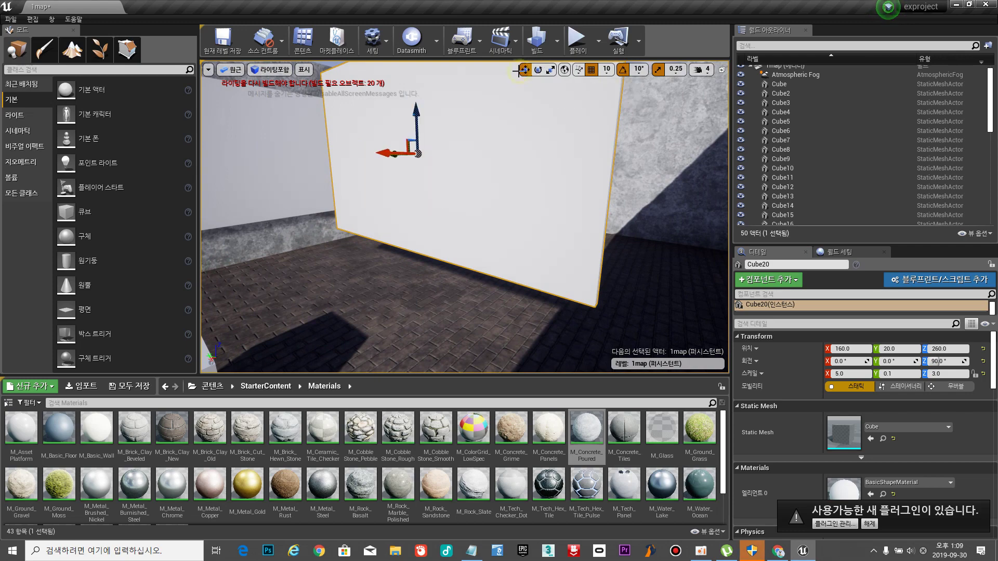
{"action": "left_click_drag", "start_coordinate": [395, 153], "coordinate": [559, 135]}
{"action": "right_click_drag", "start_coordinate": [575, 155], "coordinate": [495, 186]}
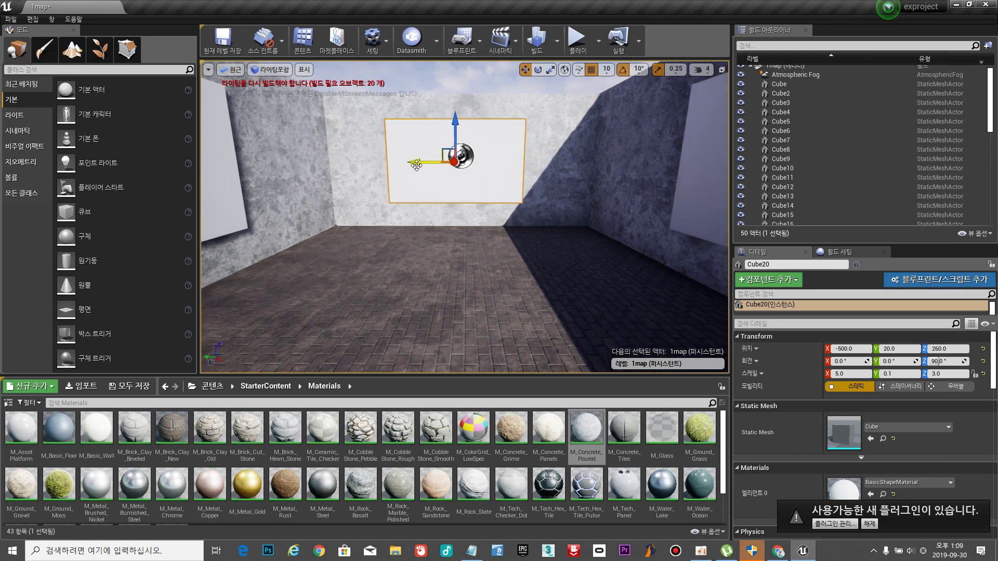
{"action": "left_click_drag", "start_coordinate": [418, 163], "coordinate": [423, 163]}
{"action": "right_click_drag", "start_coordinate": [423, 163], "coordinate": [553, 171]}
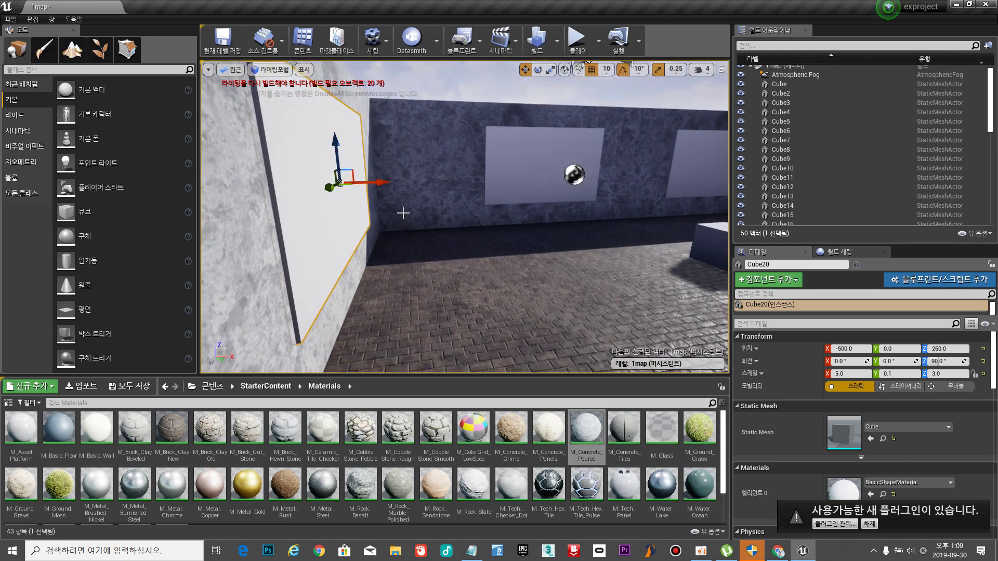
Duplicate the end-wall panel and move the copy in positive X along the whole corridor to the opposite end wall.
{"action": "left_click_drag", "start_coordinate": [376, 183], "coordinate": [710, 206], "text": "alt"}
{"action": "right_click_drag", "start_coordinate": [628, 234], "coordinate": [608, 226]}
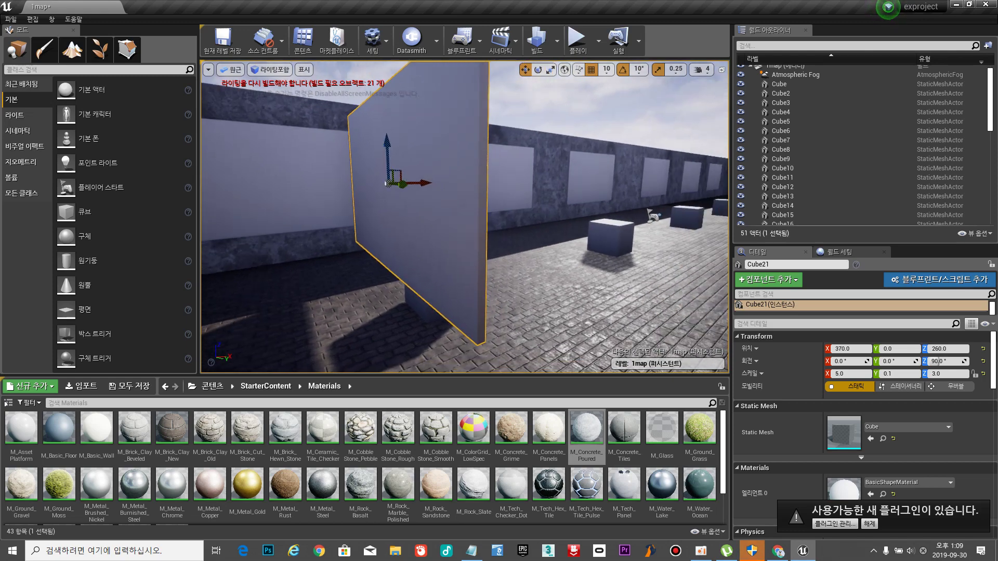
{"action": "left_click_drag", "start_coordinate": [424, 183], "coordinate": [515, 202], "text": "shift"}
{"action": "key", "text": "w"}
{"action": "right_click_drag", "start_coordinate": [505, 193], "coordinate": [463, 195]}
{"action": "left_click_drag", "start_coordinate": [504, 185], "coordinate": [591, 180]}
{"action": "key", "text": "w"}
{"action": "right_click_drag", "start_coordinate": [591, 183], "coordinate": [557, 219]}
{"action": "key", "text": "w"}
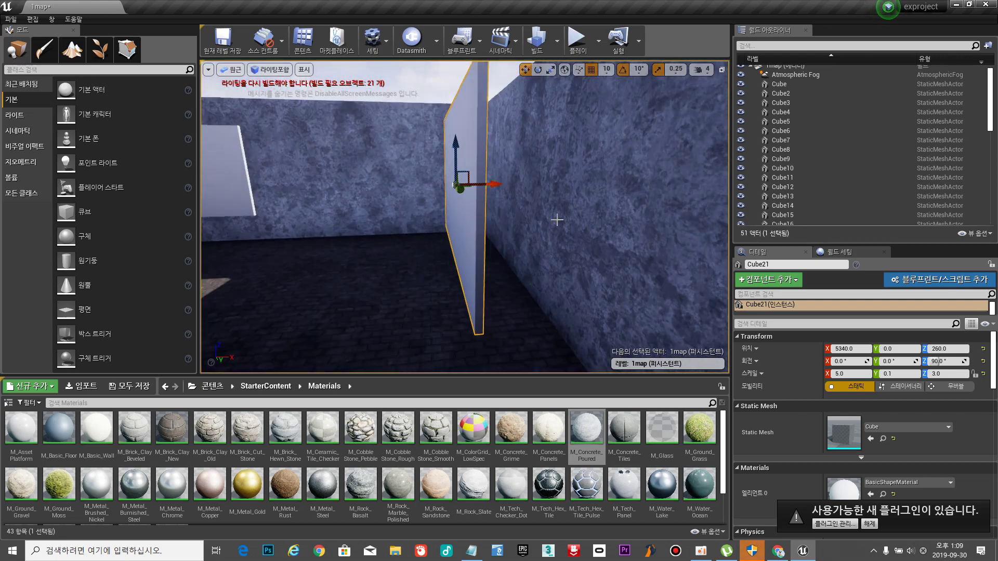
{"action": "left_click_drag", "start_coordinate": [494, 191], "coordinate": [569, 190]}
Build the level's lighting, close the message log and save the current level.
{"action": "left_click", "coordinate": [465, 232]}
{"action": "right_click_drag", "start_coordinate": [466, 231], "coordinate": [296, 232]}
{"action": "key", "text": "d"}
{"action": "key", "text": "w"}
{"action": "right_click_drag", "start_coordinate": [567, 266], "coordinate": [497, 239]}
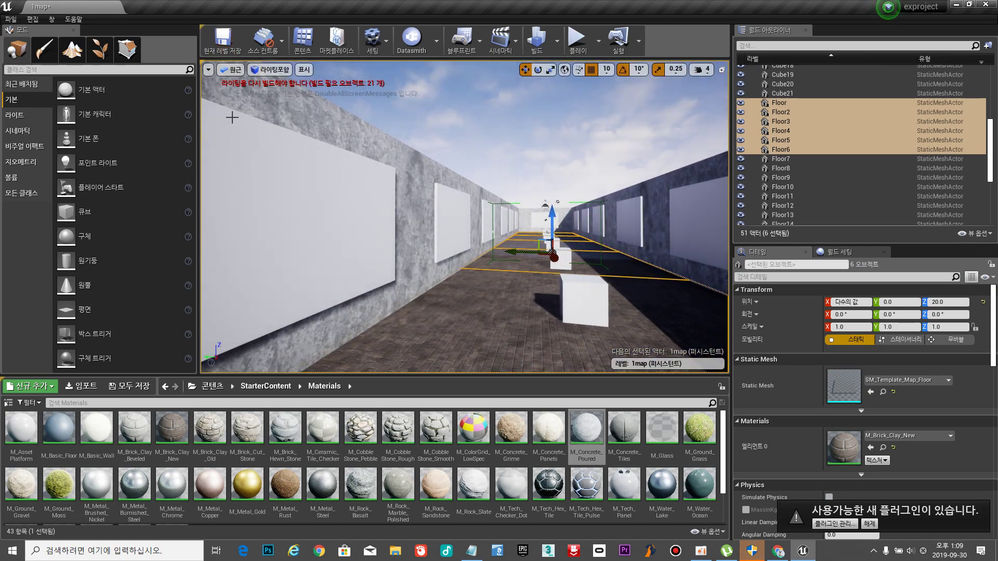
{"action": "left_click", "coordinate": [538, 47]}
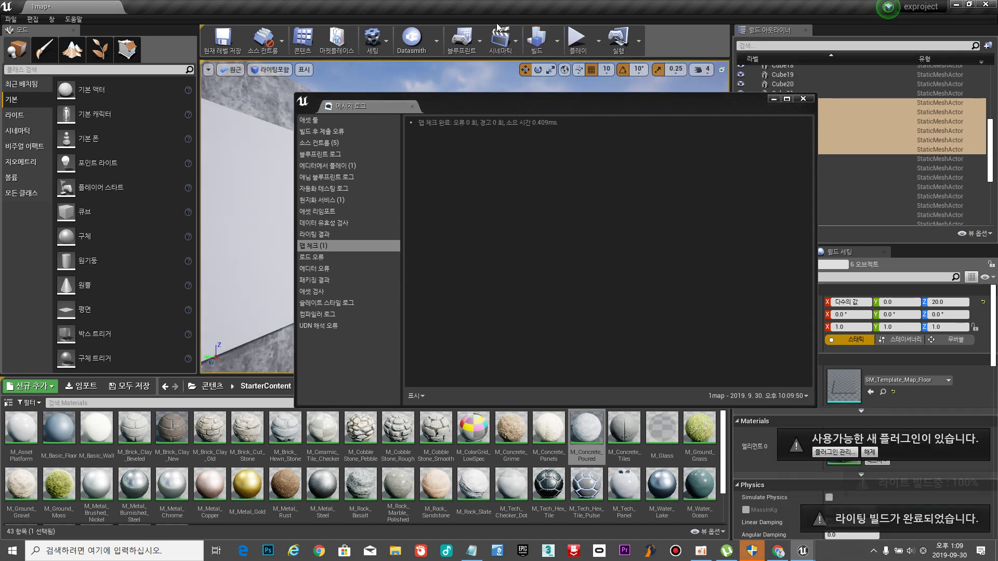
{"action": "left_click", "coordinate": [809, 100]}
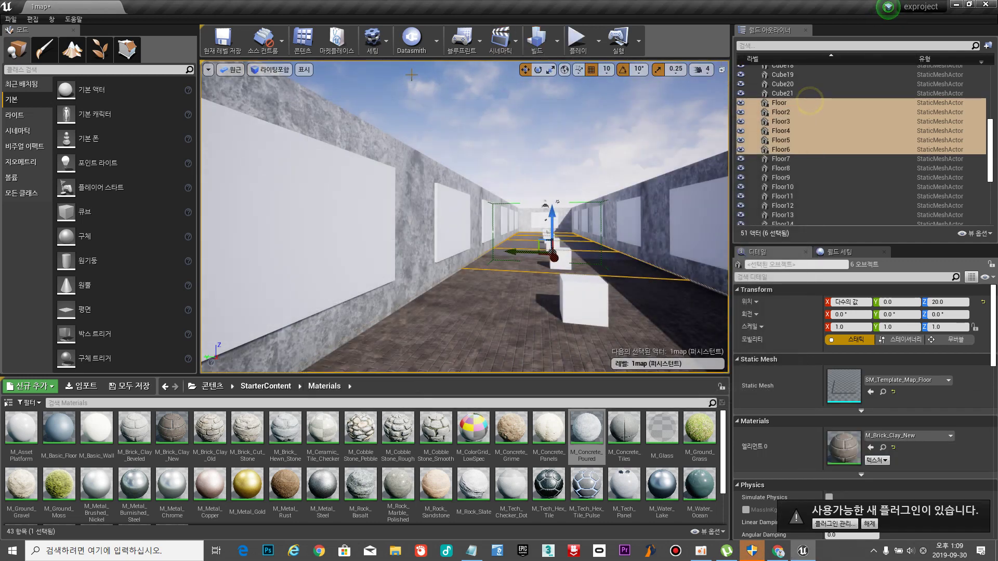
{"action": "left_click", "coordinate": [226, 45]}
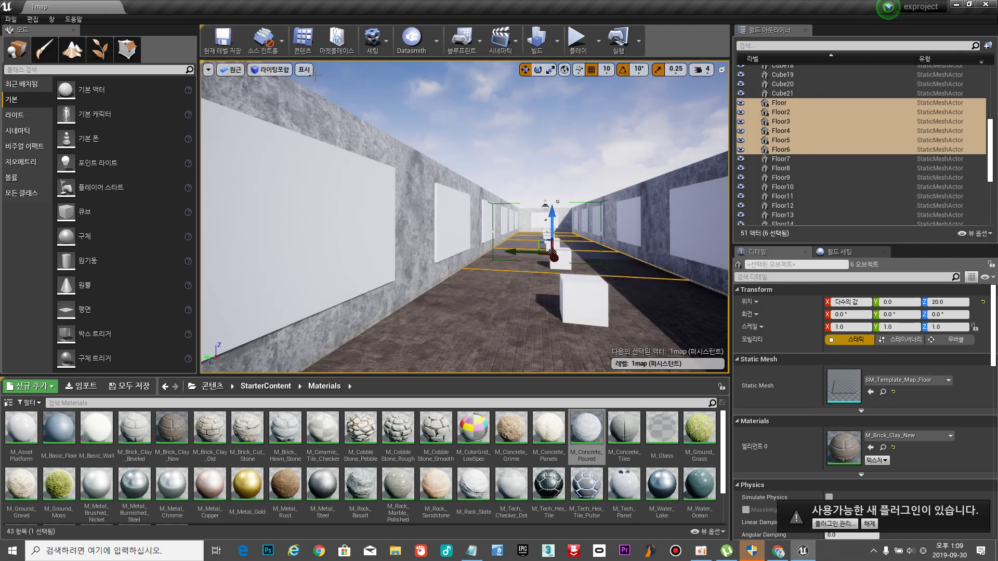
Play-test the level by running the character along the corridor past the cubes and panels, and end the play session.
{"action": "left_click", "coordinate": [576, 40]}
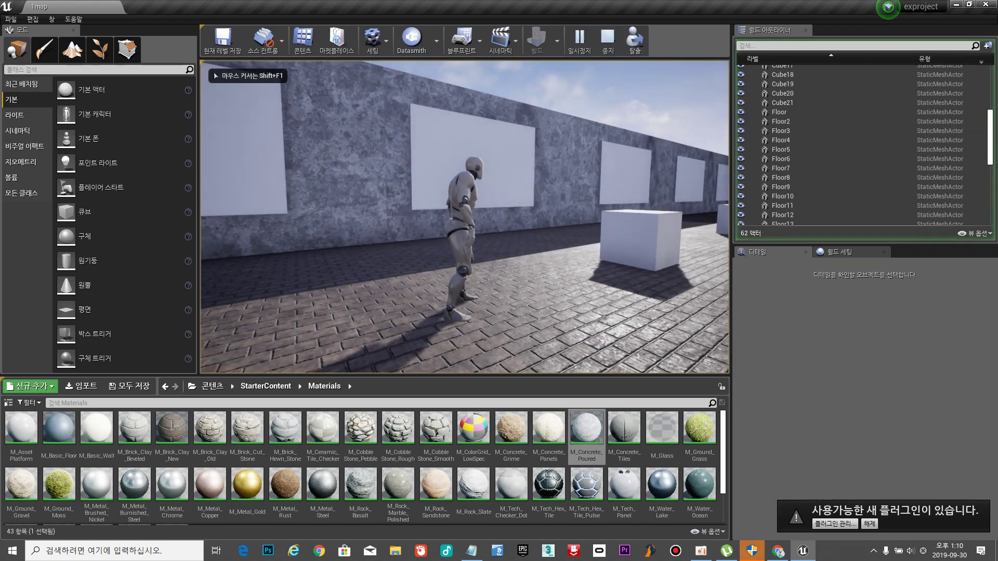
{"action": "key", "text": "w"}
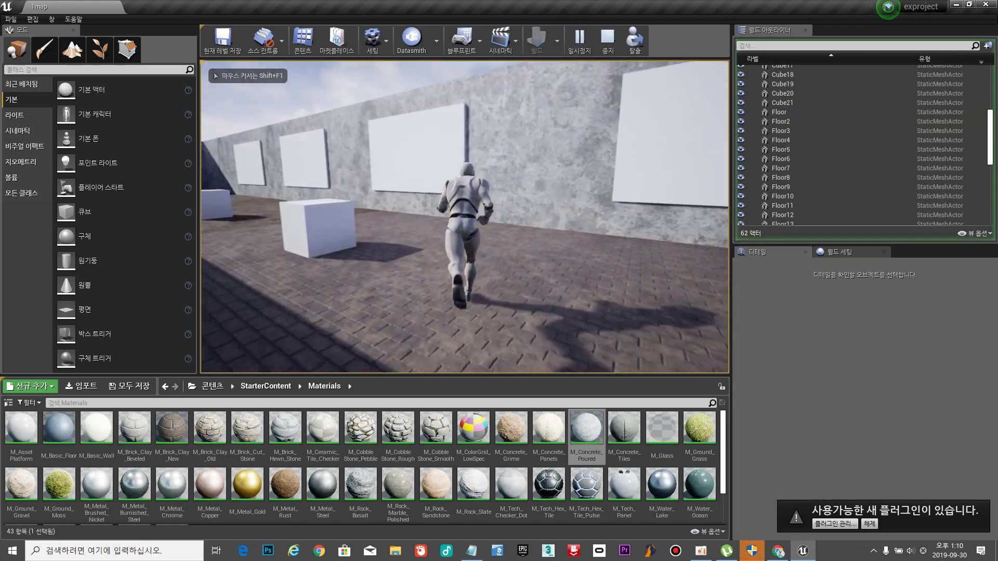
{"action": "key", "text": "w"}
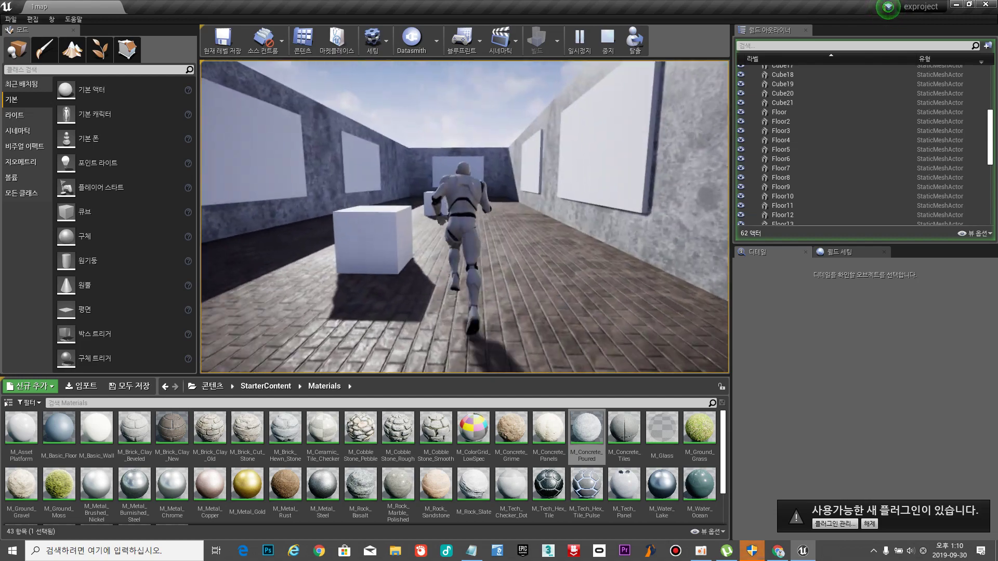
{"action": "key", "text": "w"}
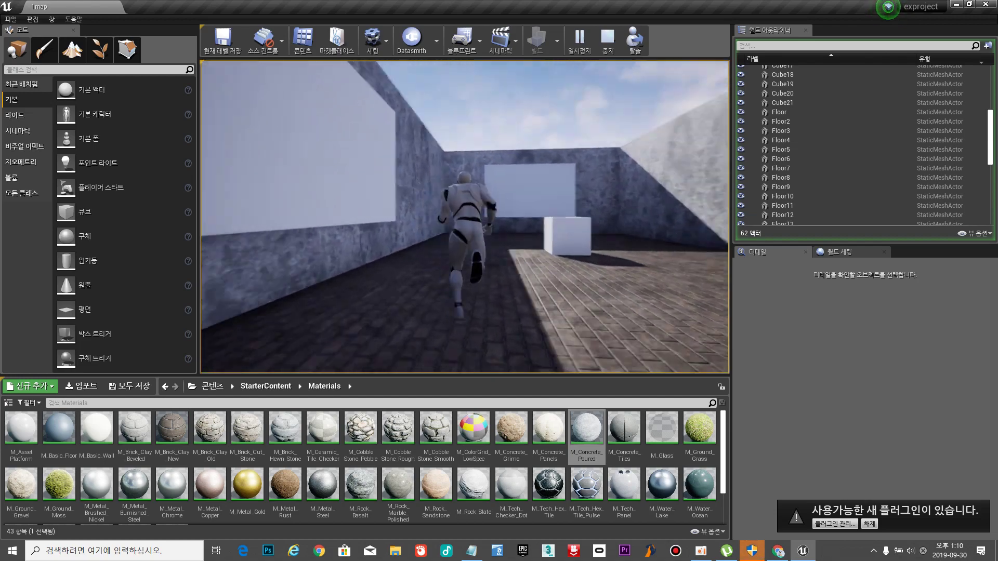
{"action": "key", "text": "w"}
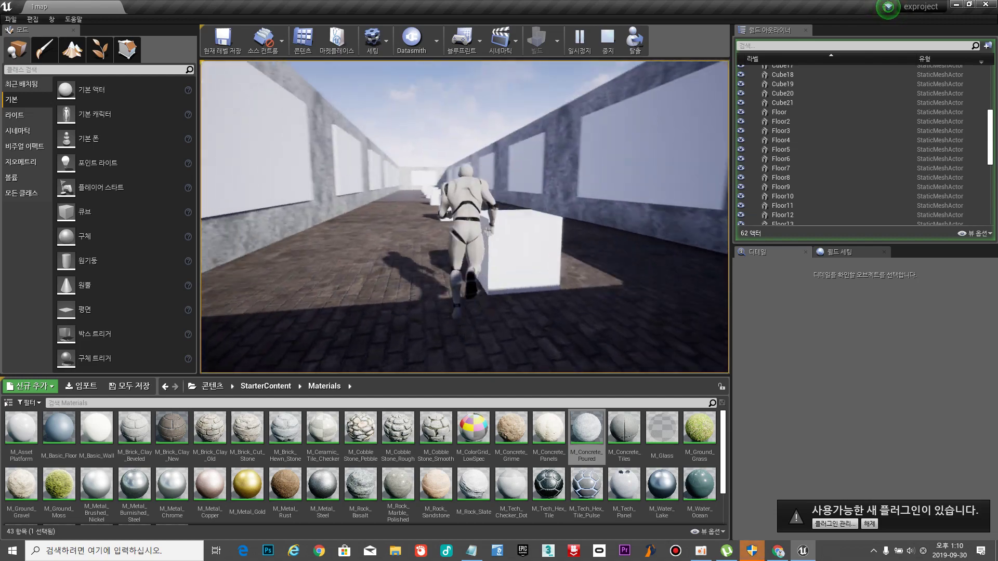
{"action": "key", "text": "w"}
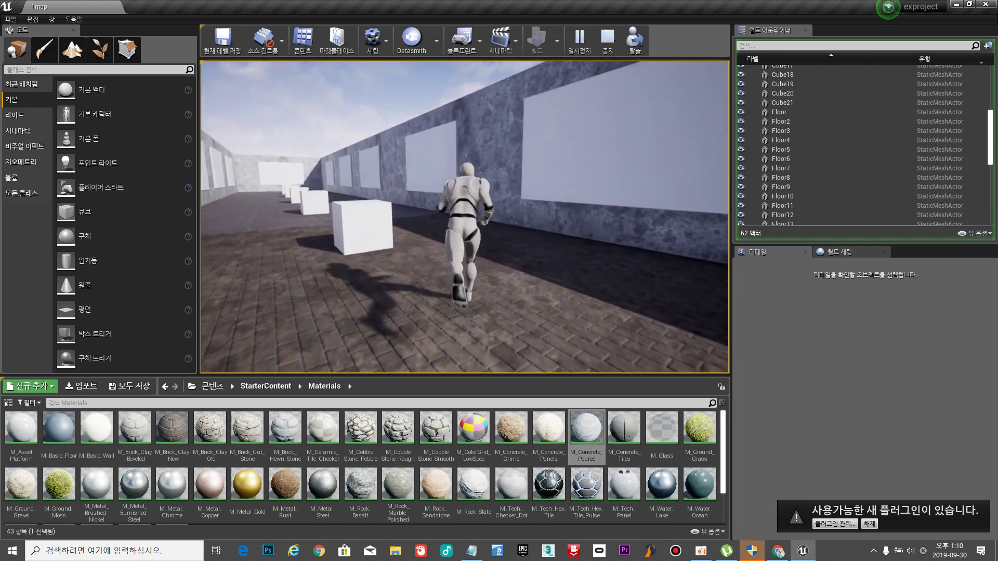
{"action": "key", "text": "w"}
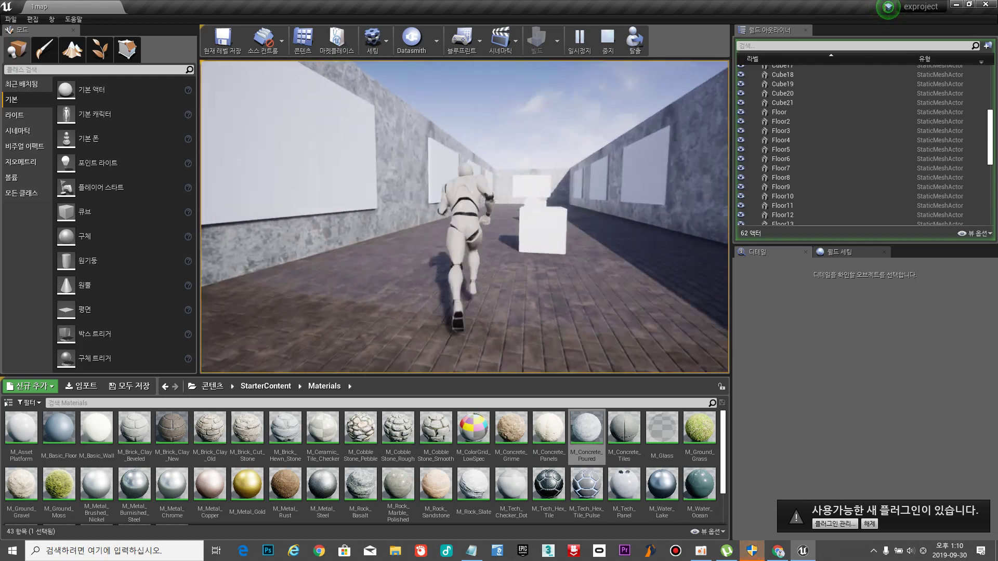
{"action": "key", "text": "w"}
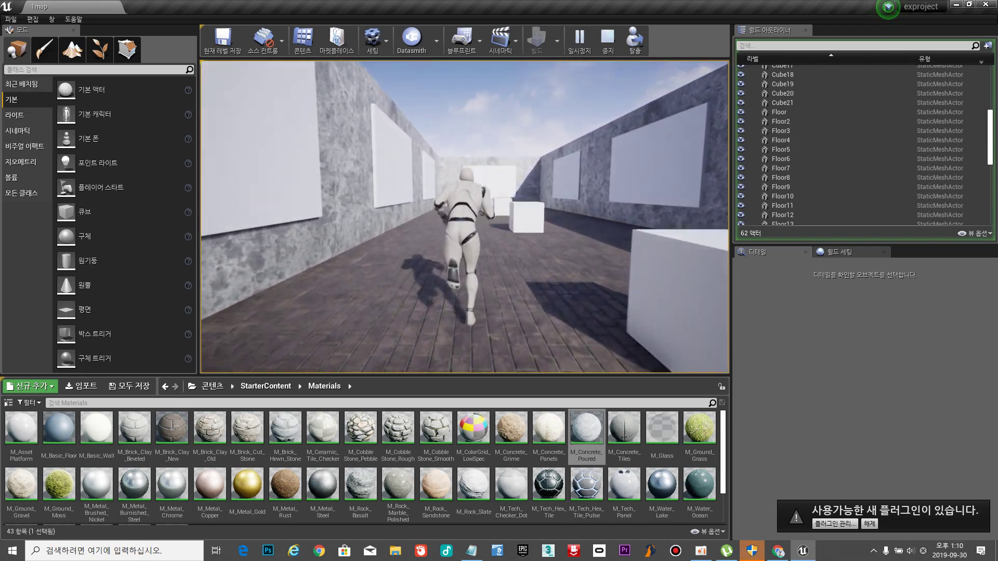
{"action": "key", "text": "w"}
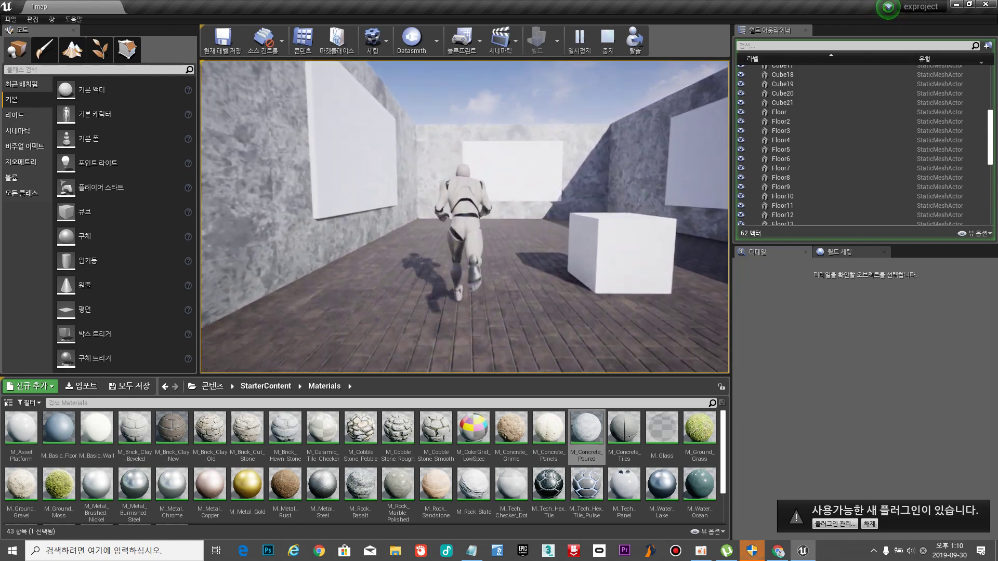
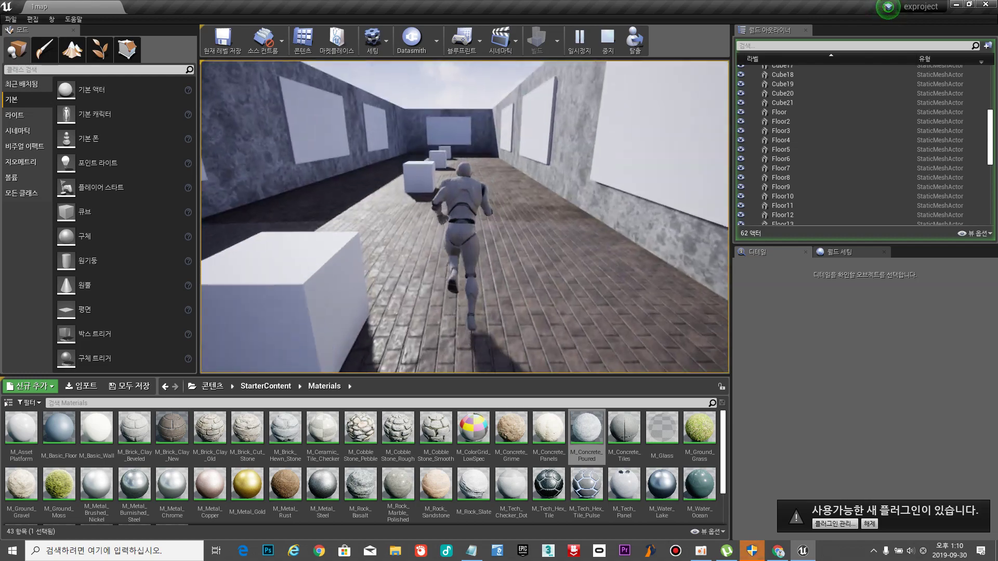
{"action": "key", "text": "Escape"}
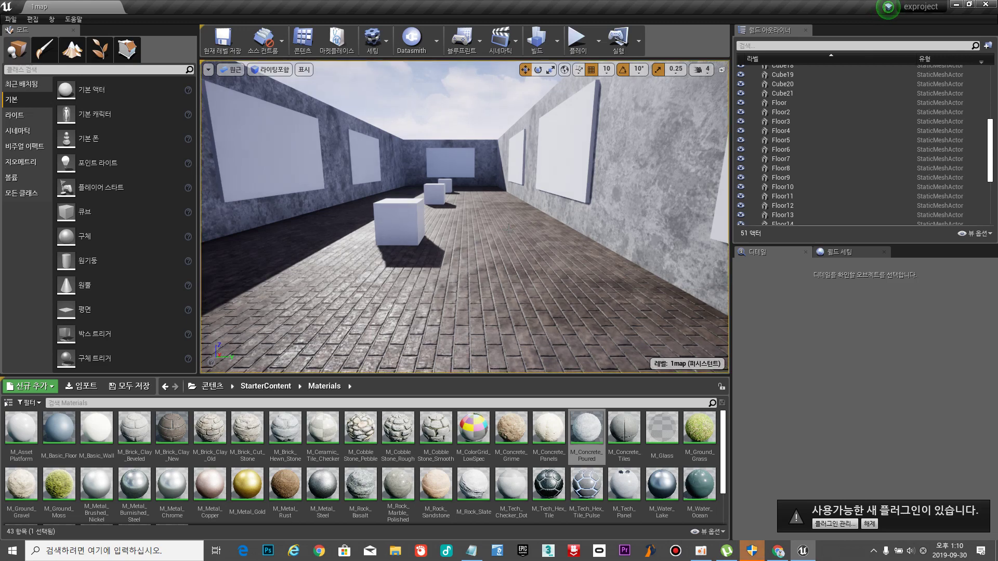
Open the project's img content folder.
{"action": "right_click_drag", "start_coordinate": [508, 227], "coordinate": [456, 133]}
{"action": "right_click_drag", "start_coordinate": [387, 184], "coordinate": [333, 193]}
{"action": "right_click_drag", "start_coordinate": [476, 172], "coordinate": [478, 166]}
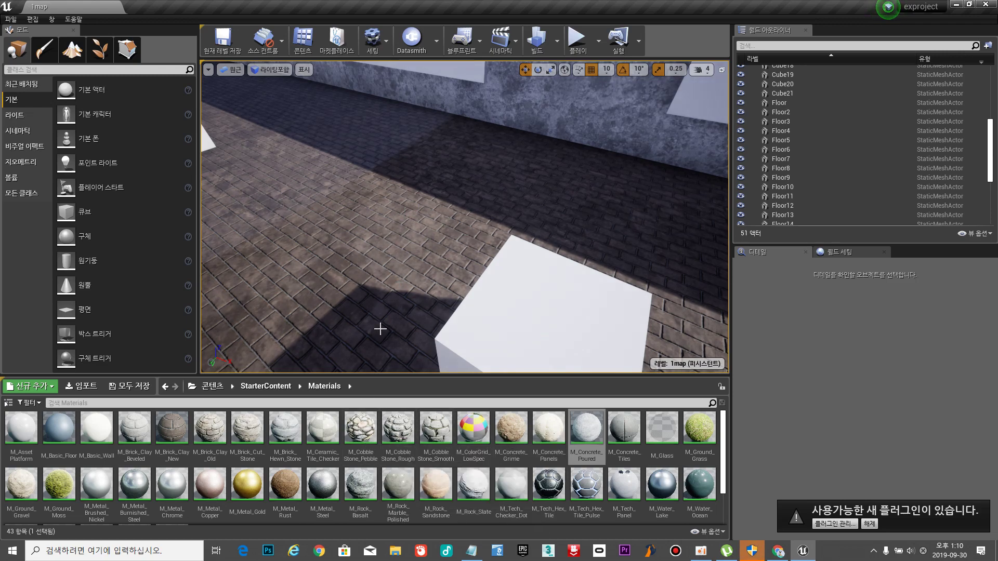
{"action": "left_click", "coordinate": [211, 387]}
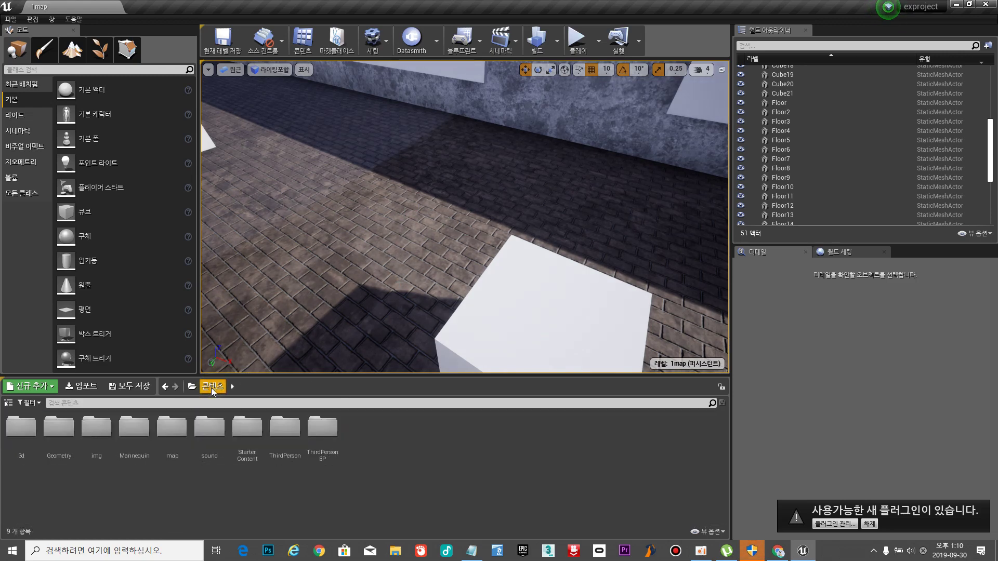
{"action": "double_click", "coordinate": [97, 426]}
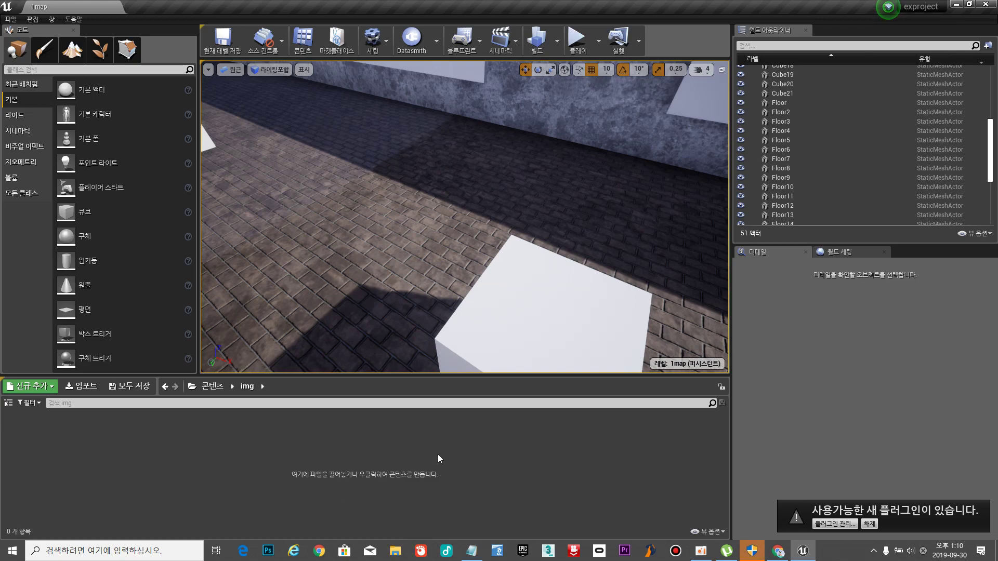
Switch to Chrome, search Google Images for "mondrian" and maximize the browser window.
{"action": "left_click", "coordinate": [319, 551]}
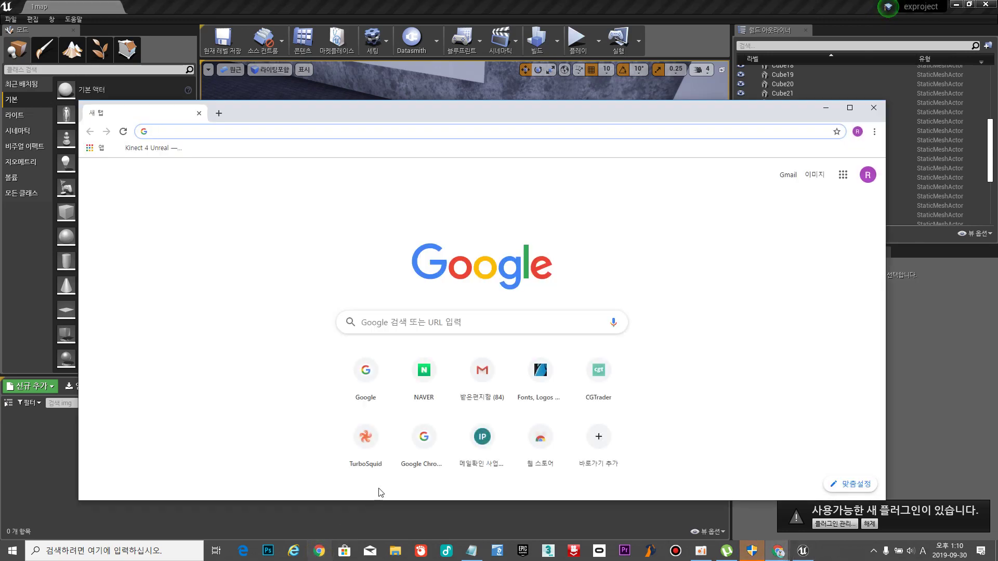
{"action": "left_click", "coordinate": [365, 370]}
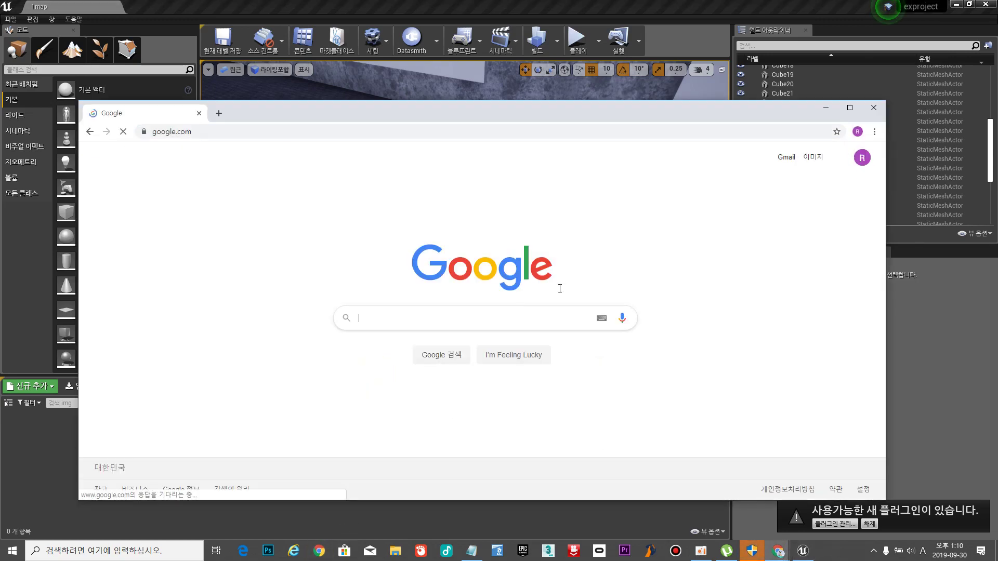
{"action": "left_click", "coordinate": [512, 326]}
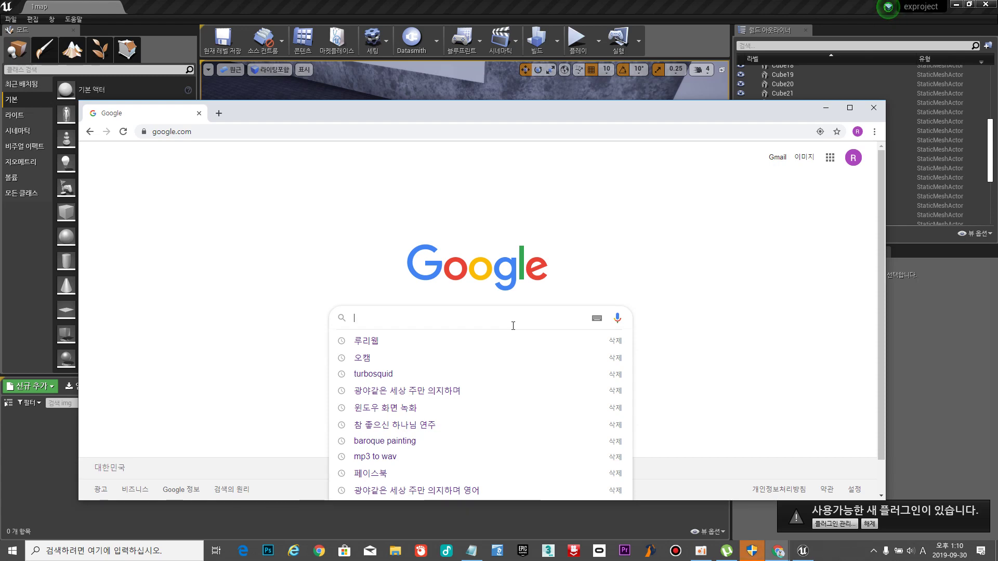
{"action": "type", "text": "mond"}
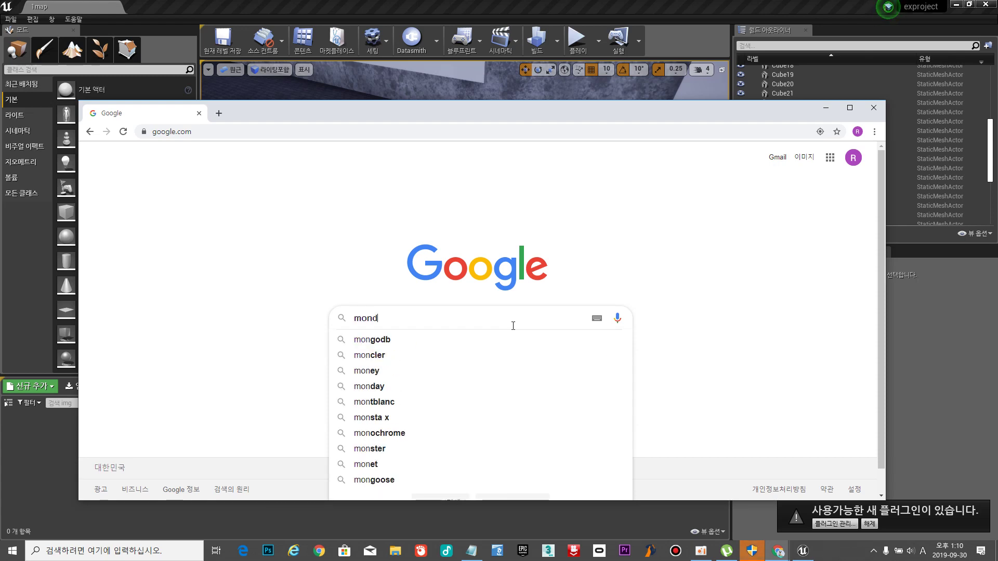
{"action": "type", "text": "rian"}
{"action": "key", "text": "Return"}
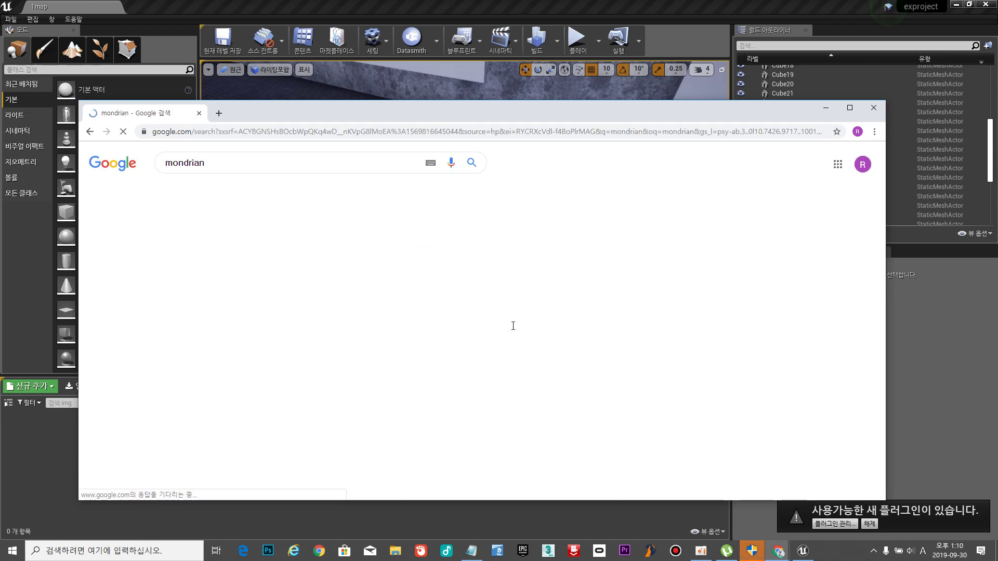
{"action": "left_click", "coordinate": [220, 193]}
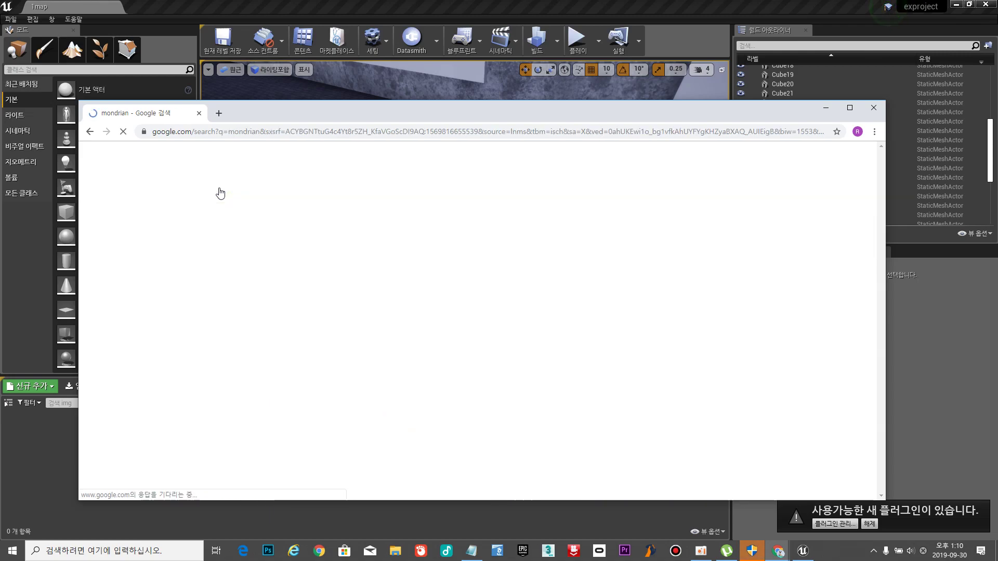
{"action": "left_click", "coordinate": [850, 107]}
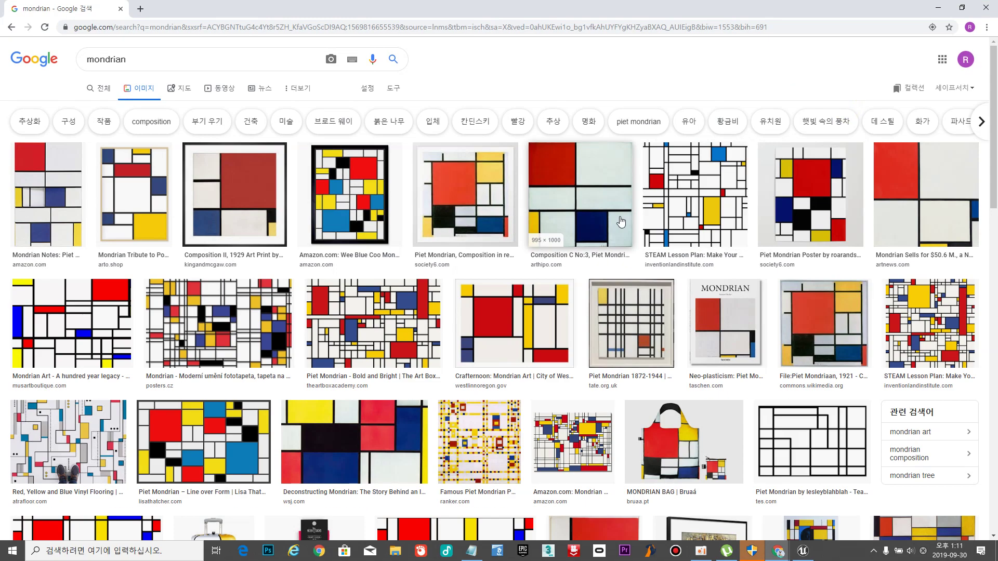
Compare several Mondrian image results in the preview and choose "Piet Mondrian – Line over Form".
{"action": "scroll", "coordinate": [621, 222], "scroll_direction": "down", "scroll_amount": 5}
{"action": "scroll", "coordinate": [378, 211], "scroll_direction": "up", "scroll_amount": 3}
{"action": "left_click", "coordinate": [377, 210]}
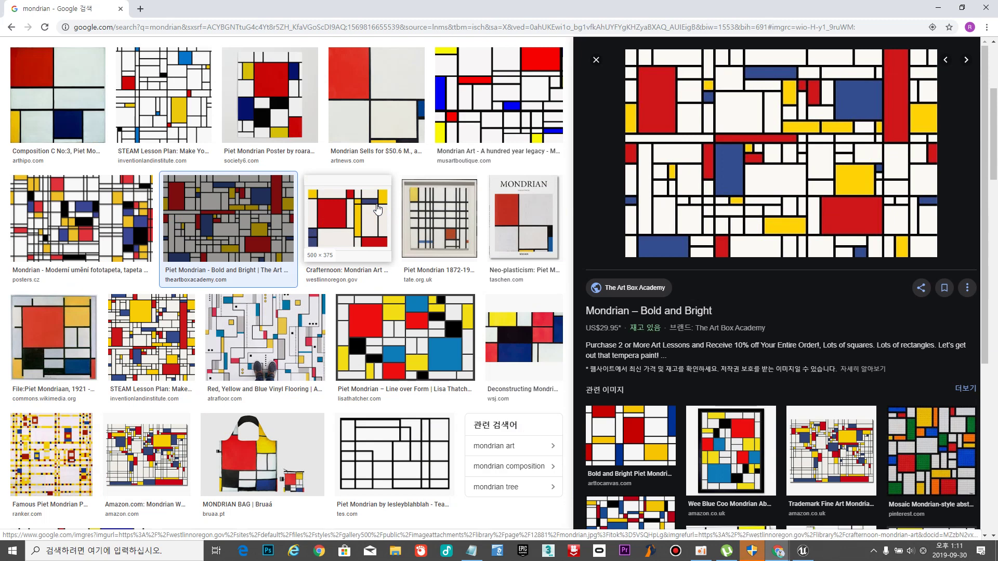
{"action": "scroll", "coordinate": [166, 222], "scroll_direction": "up", "scroll_amount": 1}
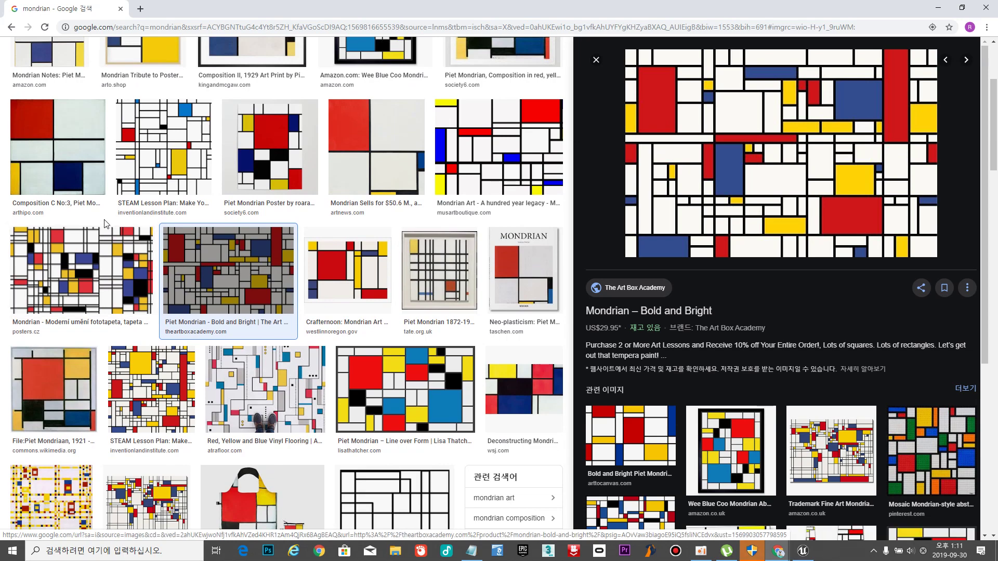
{"action": "left_click", "coordinate": [103, 244]}
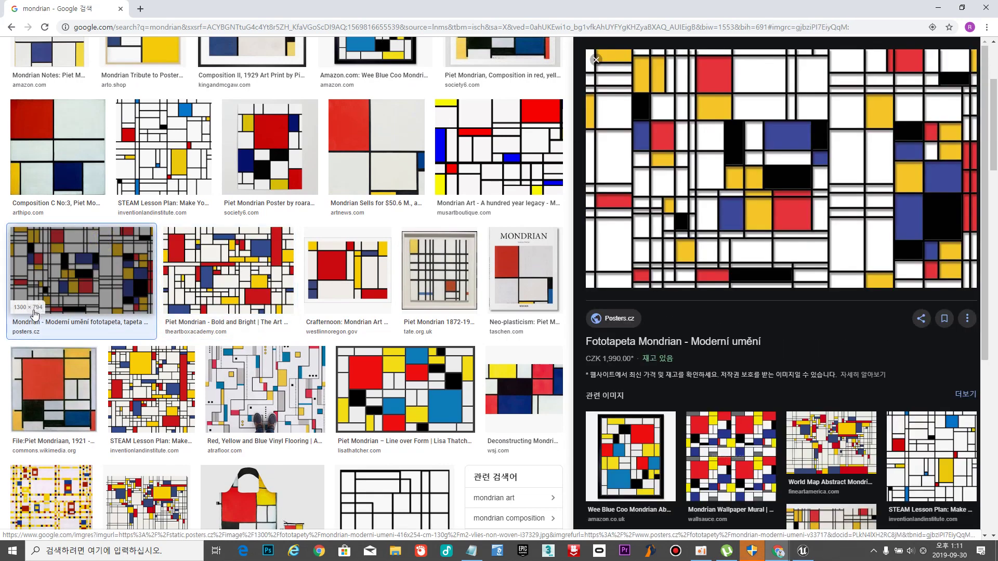
{"action": "left_click", "coordinate": [410, 371]}
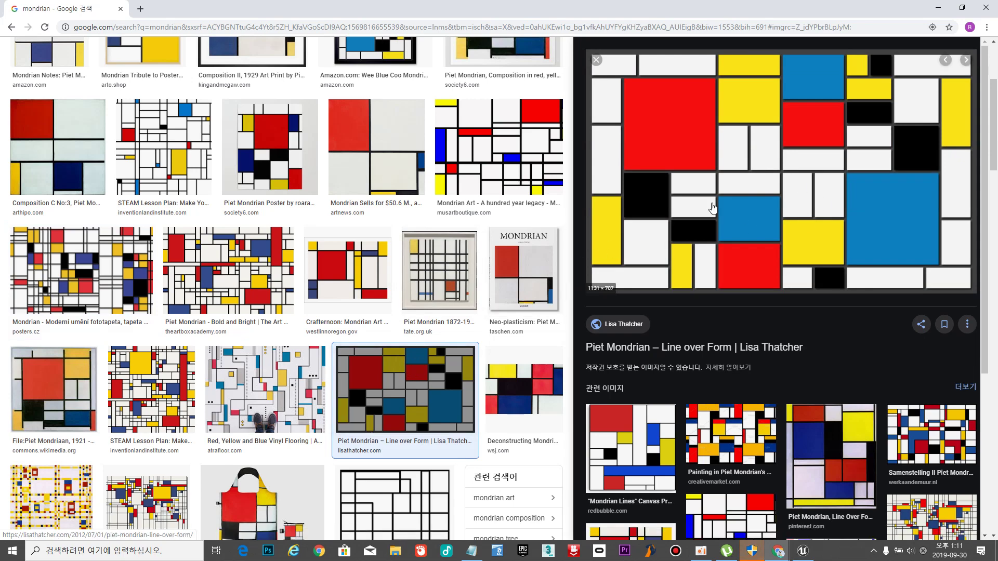
Save the previewed Mondrian image as img1 in the img folder of exproject on drive D.
{"action": "right_click", "coordinate": [747, 133]}
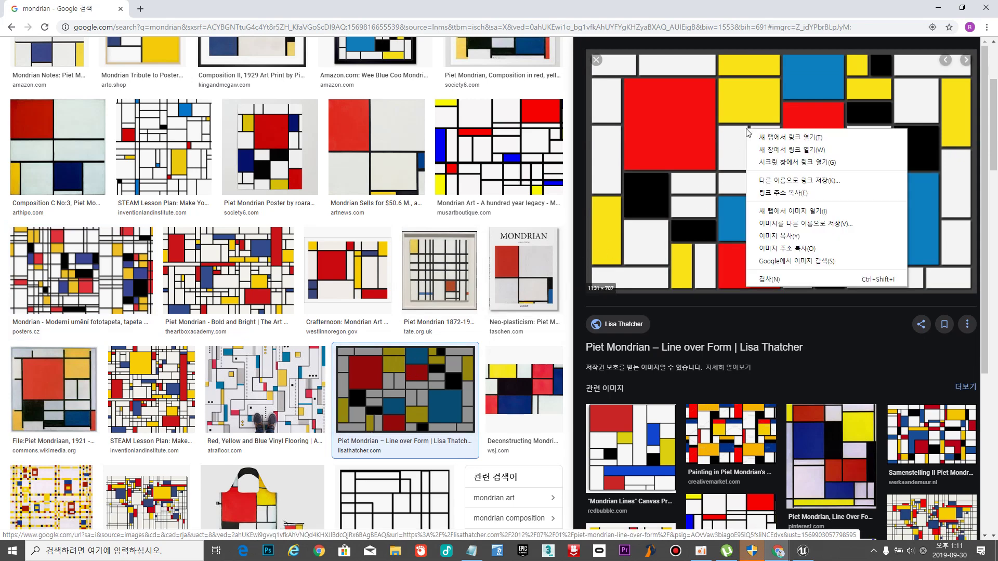
{"action": "left_click", "coordinate": [799, 224]}
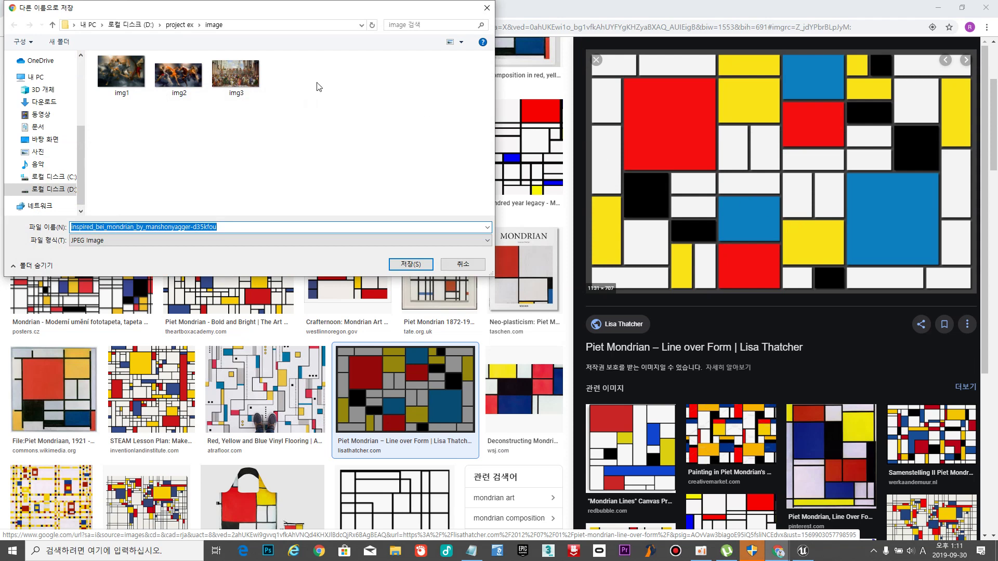
{"action": "left_click", "coordinate": [131, 26]}
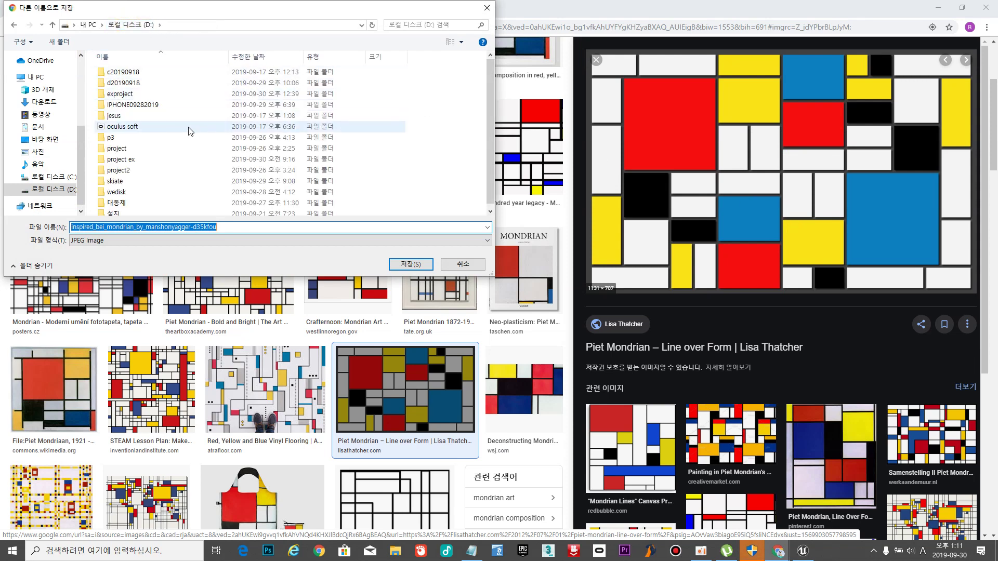
{"action": "double_click", "coordinate": [129, 98]}
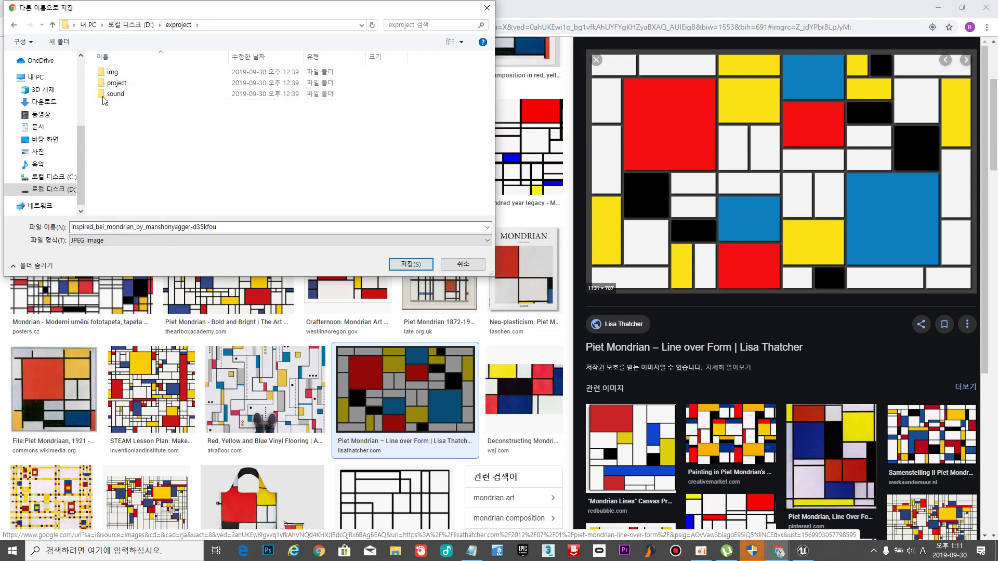
{"action": "double_click", "coordinate": [111, 73]}
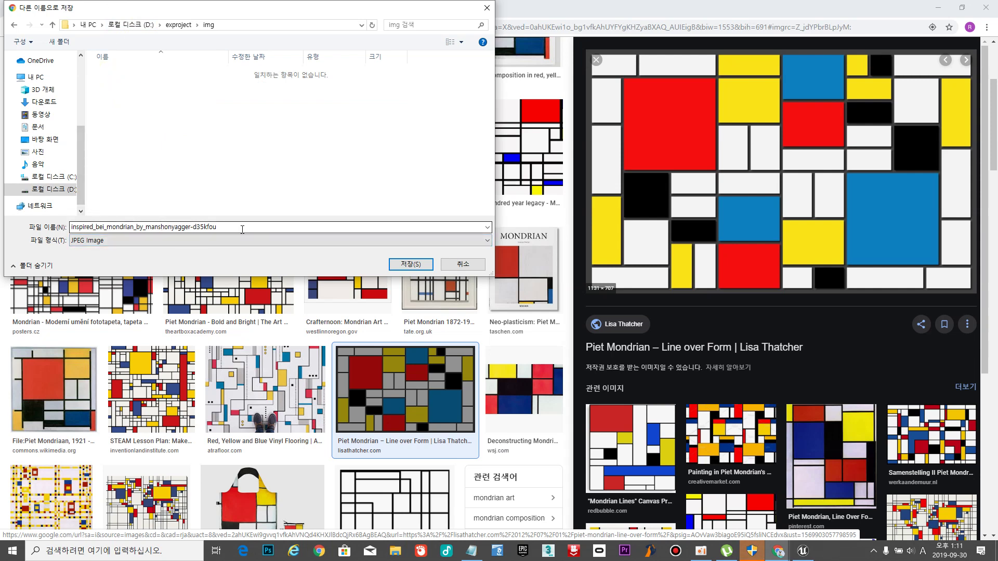
{"action": "left_click", "coordinate": [243, 229]}
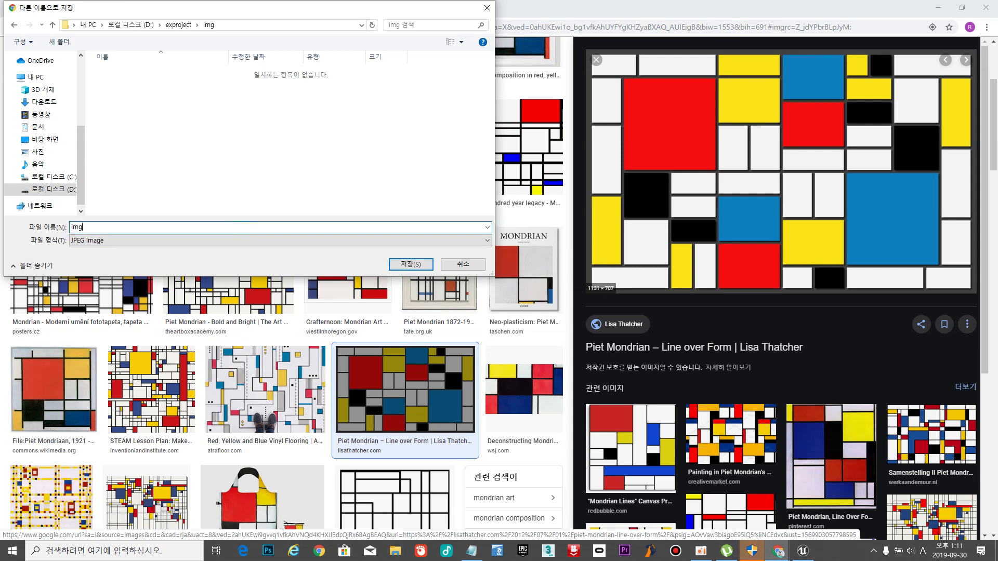
{"action": "key", "text": "Return"}
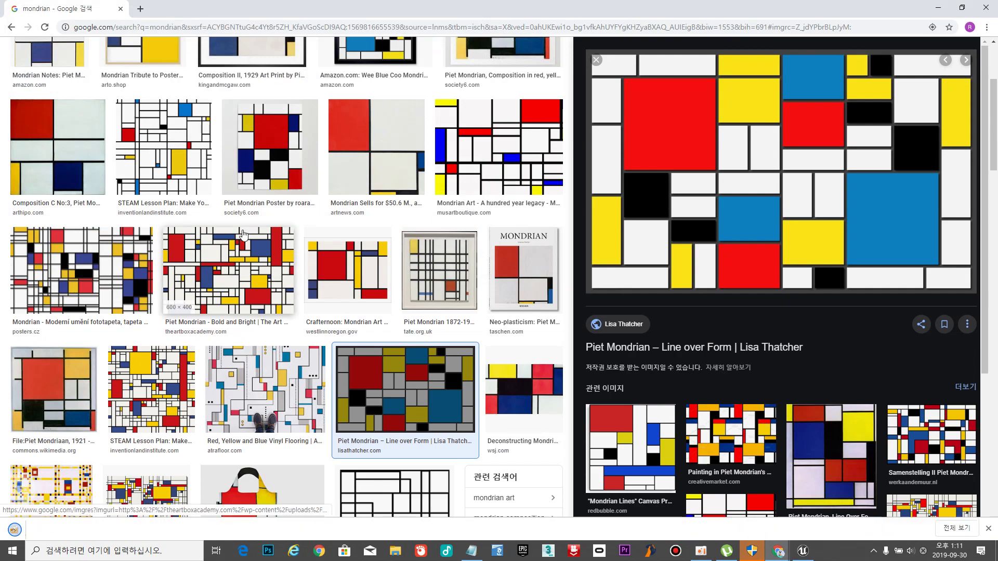
Look through the remaining Mondrian image results for further pictures suited to the gallery panels.
{"action": "scroll", "coordinate": [335, 334], "scroll_direction": "down", "scroll_amount": 10}
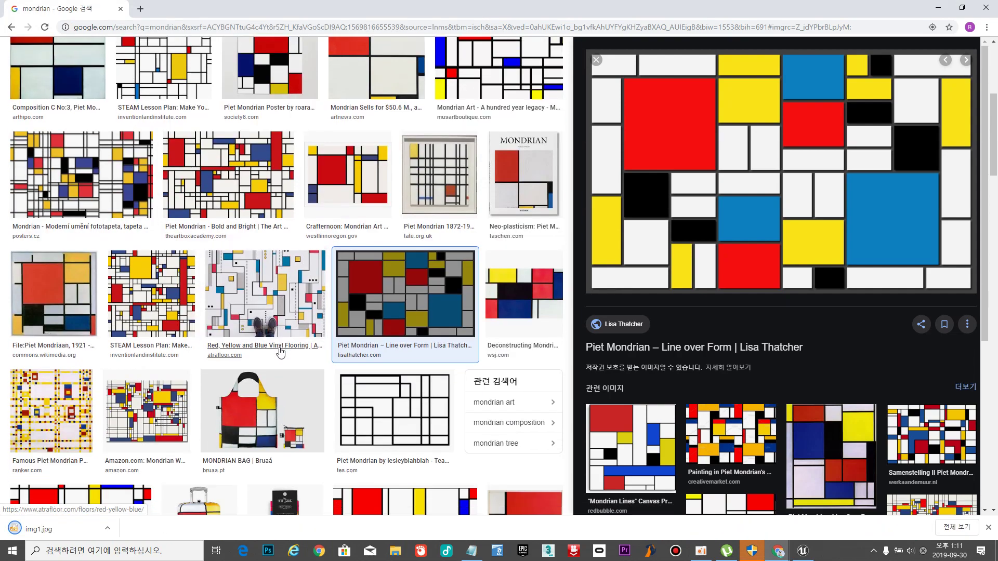
{"action": "scroll", "coordinate": [338, 336], "scroll_direction": "down", "scroll_amount": 7}
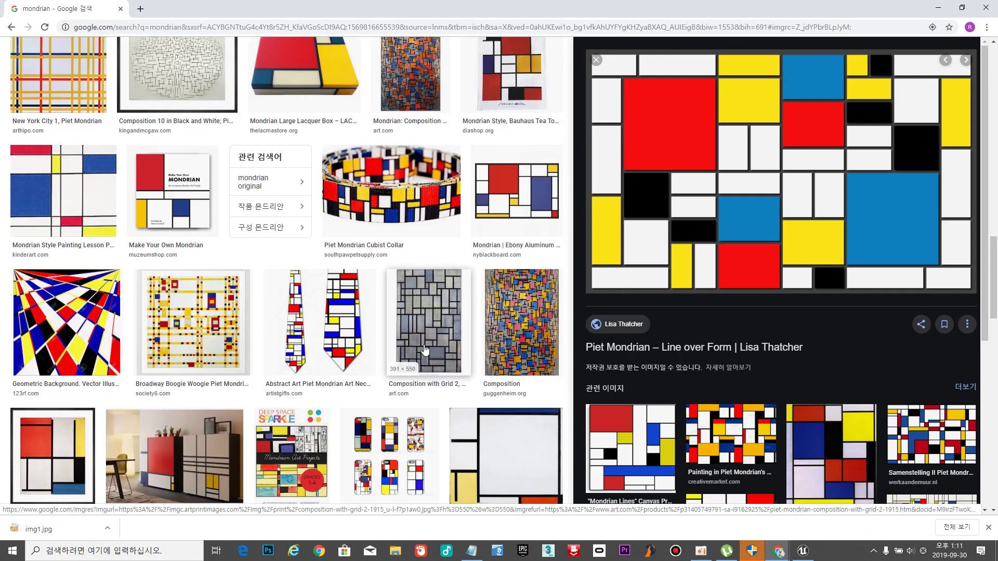
{"action": "scroll", "coordinate": [363, 346], "scroll_direction": "down", "scroll_amount": 5}
{"action": "scroll", "coordinate": [364, 346], "scroll_direction": "down", "scroll_amount": 6}
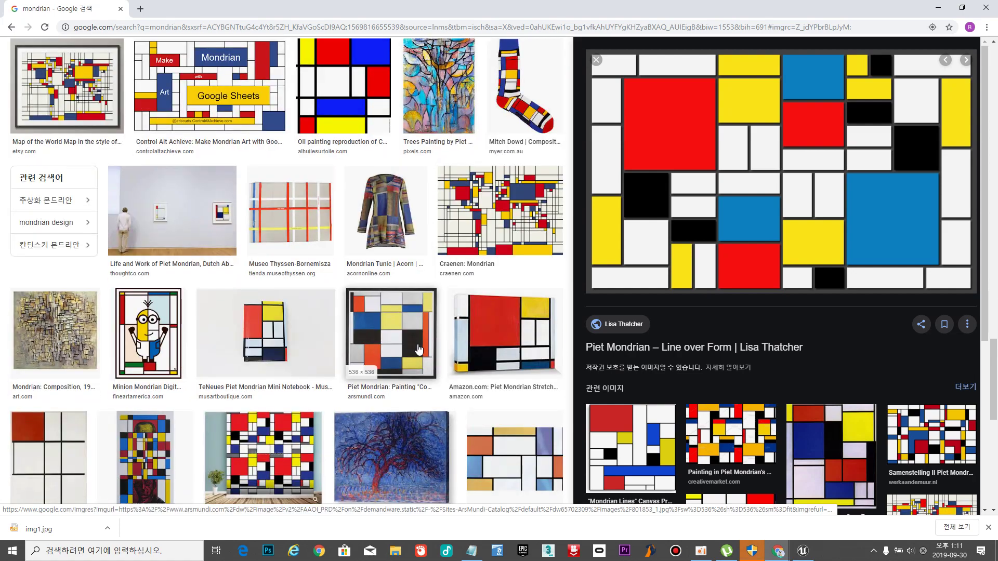
{"action": "scroll", "coordinate": [470, 333], "scroll_direction": "down", "scroll_amount": 6}
{"action": "scroll", "coordinate": [452, 334], "scroll_direction": "down", "scroll_amount": 6}
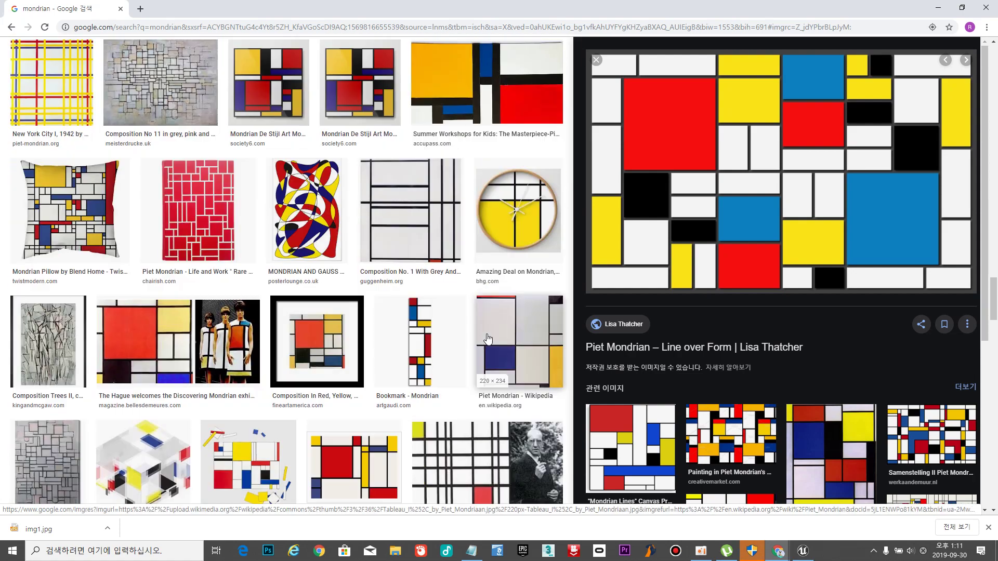
{"action": "scroll", "coordinate": [309, 324], "scroll_direction": "down", "scroll_amount": 6}
{"action": "scroll", "coordinate": [309, 325], "scroll_direction": "down", "scroll_amount": 10}
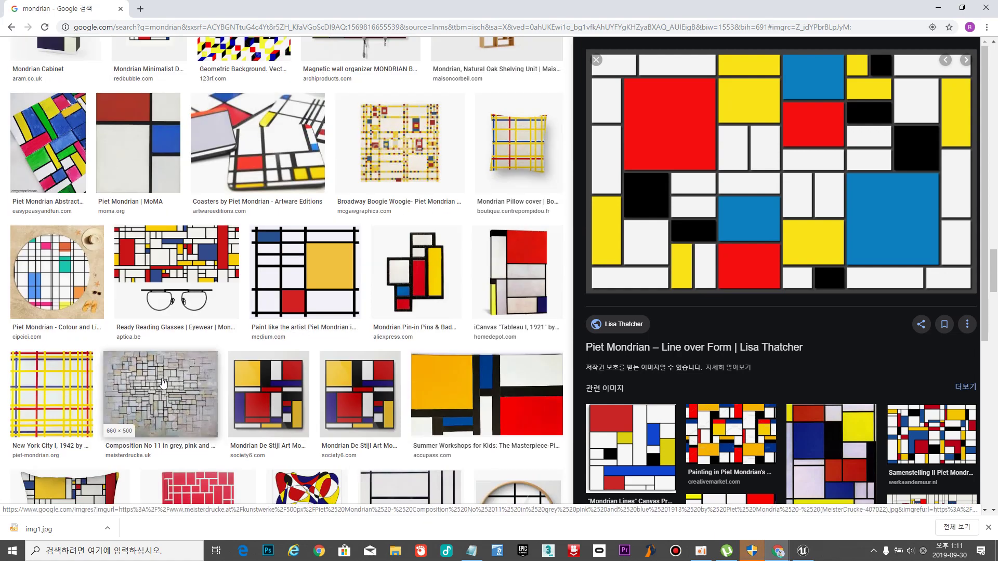
Switch to Unreal Editor and view a blank wall panel head-on to check its proportions.
{"action": "left_click", "coordinate": [800, 552]}
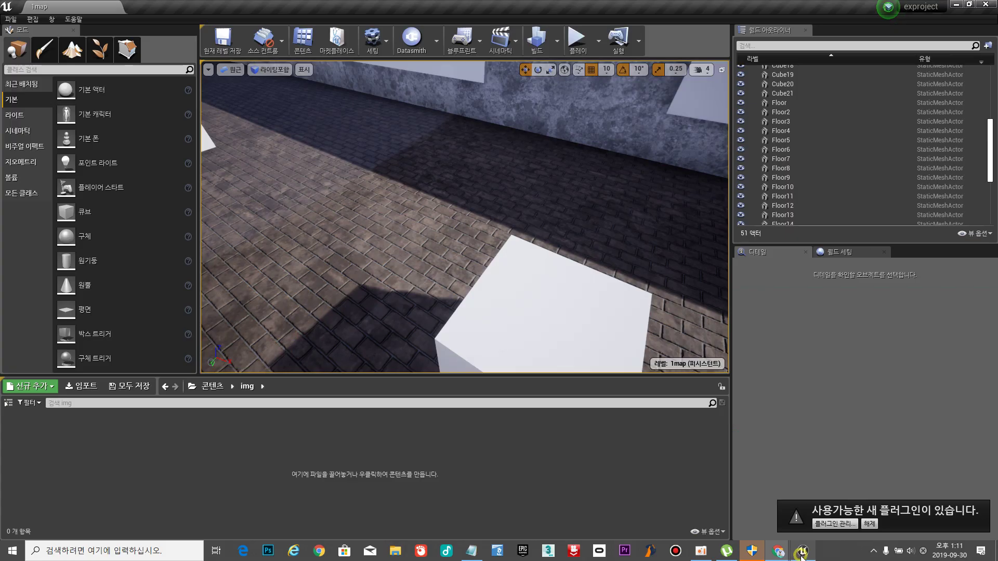
{"action": "scroll", "coordinate": [349, 161], "scroll_direction": "up", "scroll_amount": 2}
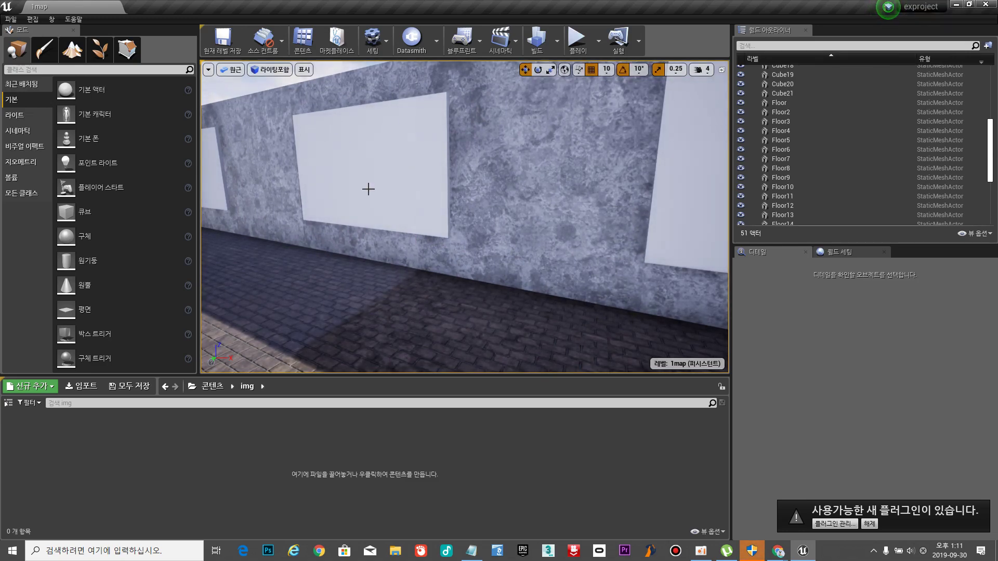
{"action": "right_click_drag", "start_coordinate": [368, 189], "coordinate": [416, 109]}
{"action": "key", "text": "a"}
{"action": "key", "text": "w"}
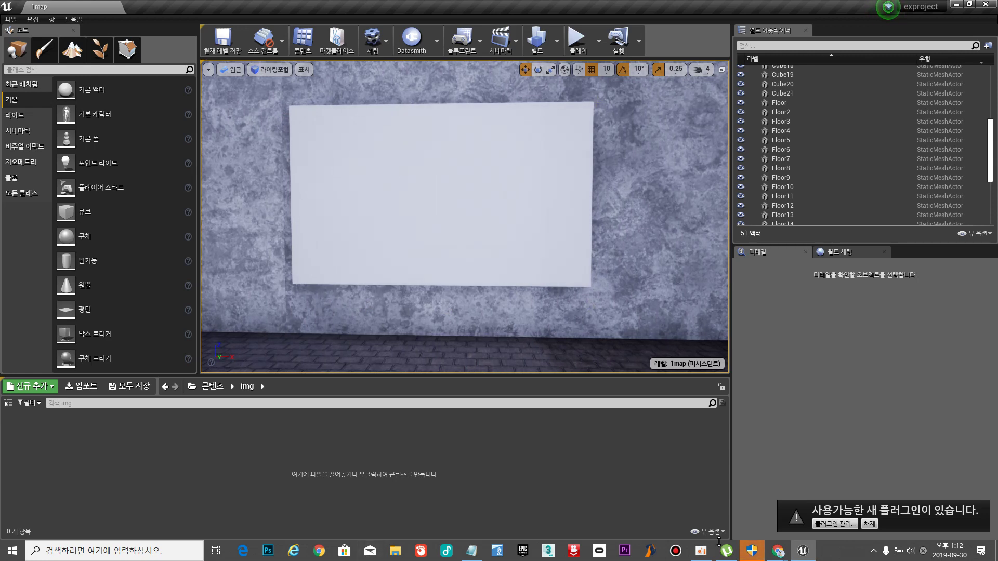
Return to Chrome and browse more of the Mondrian image results for a matching format.
{"action": "mouse_move", "coordinate": [774, 552]}
{"action": "left_click", "coordinate": [801, 510]}
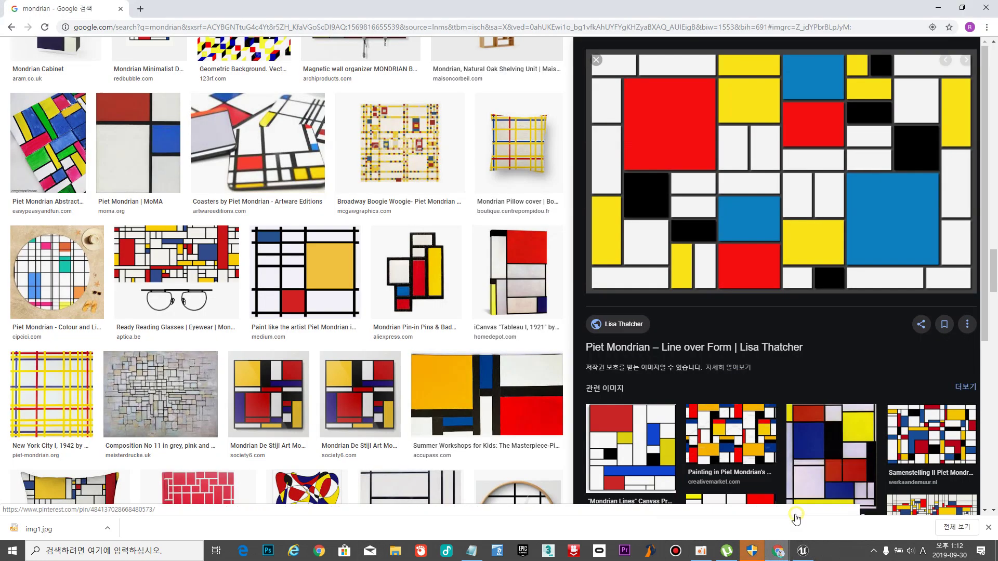
{"action": "scroll", "coordinate": [373, 257], "scroll_direction": "down", "scroll_amount": 10}
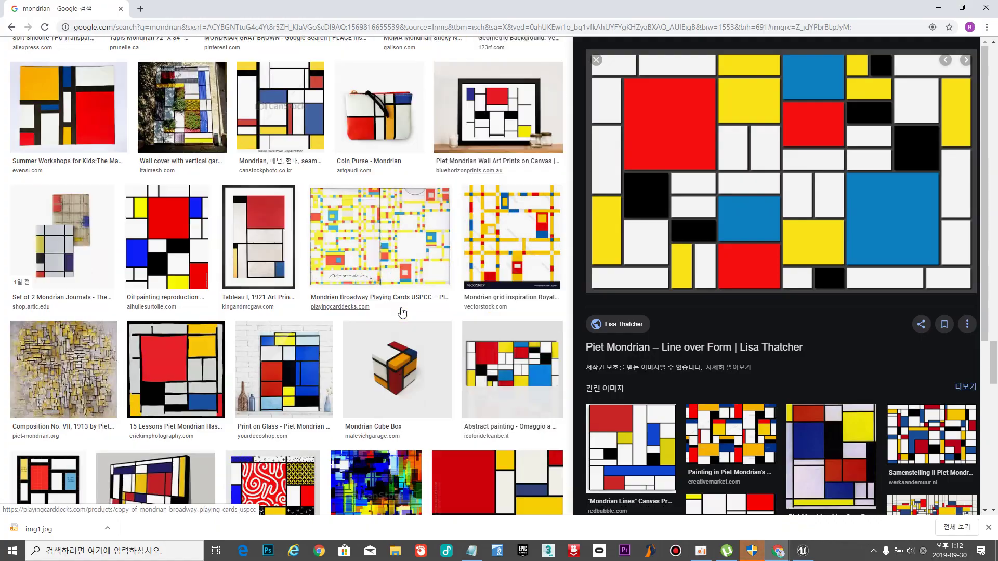
{"action": "scroll", "coordinate": [380, 316], "scroll_direction": "down", "scroll_amount": 10}
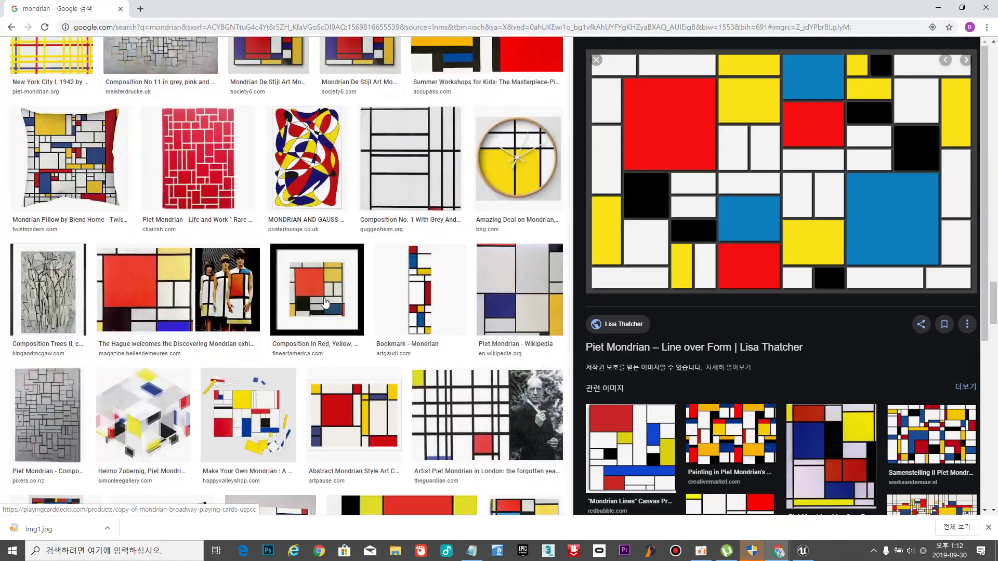
{"action": "scroll", "coordinate": [325, 302], "scroll_direction": "up", "scroll_amount": 15}
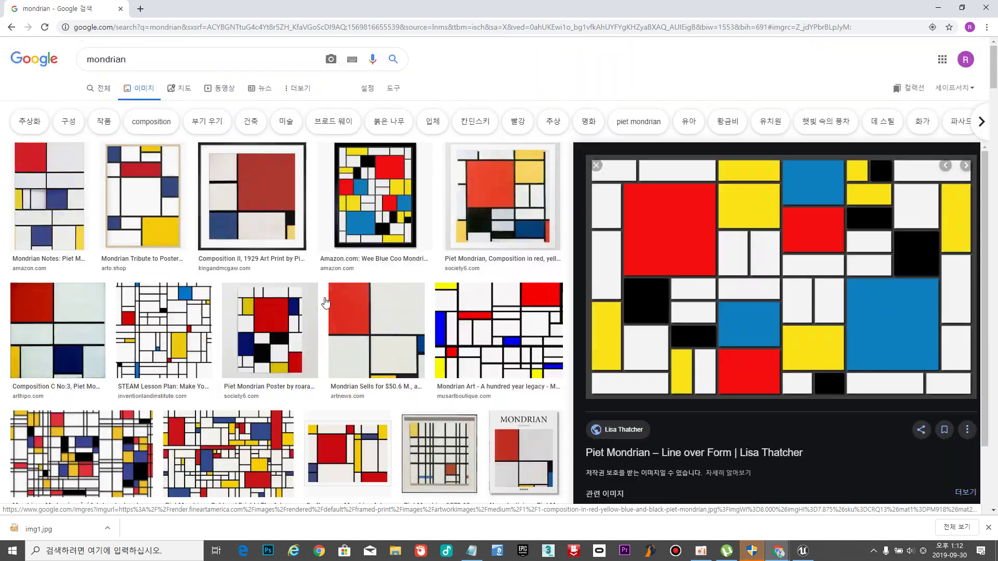
Replace the Mondrian image search with baroque, and refine the query to baroque painting.
{"action": "left_click_drag", "start_coordinate": [171, 62], "coordinate": [1, 64]}
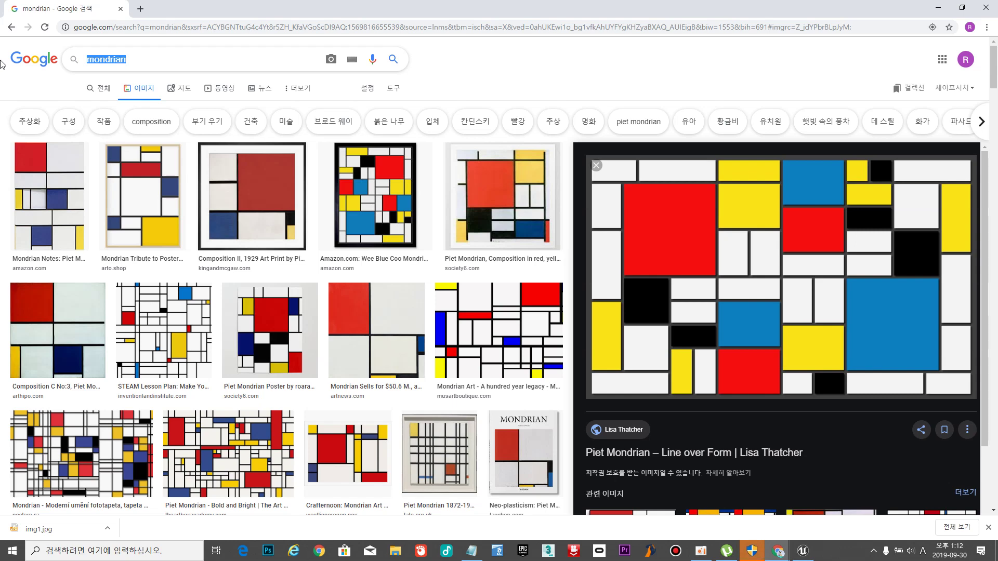
{"action": "type", "text": "ba"}
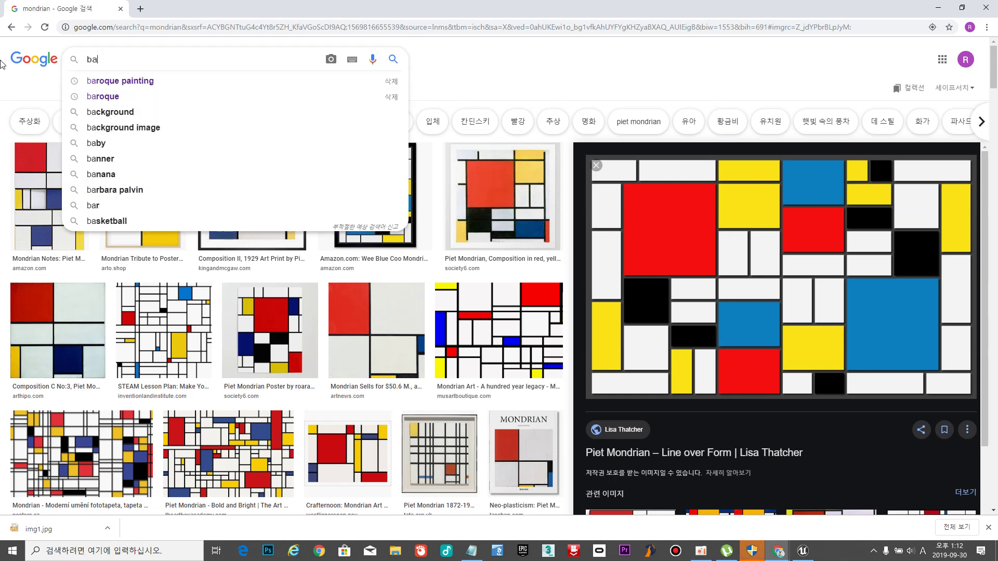
{"action": "type", "text": "roque"}
{"action": "key", "text": "Return"}
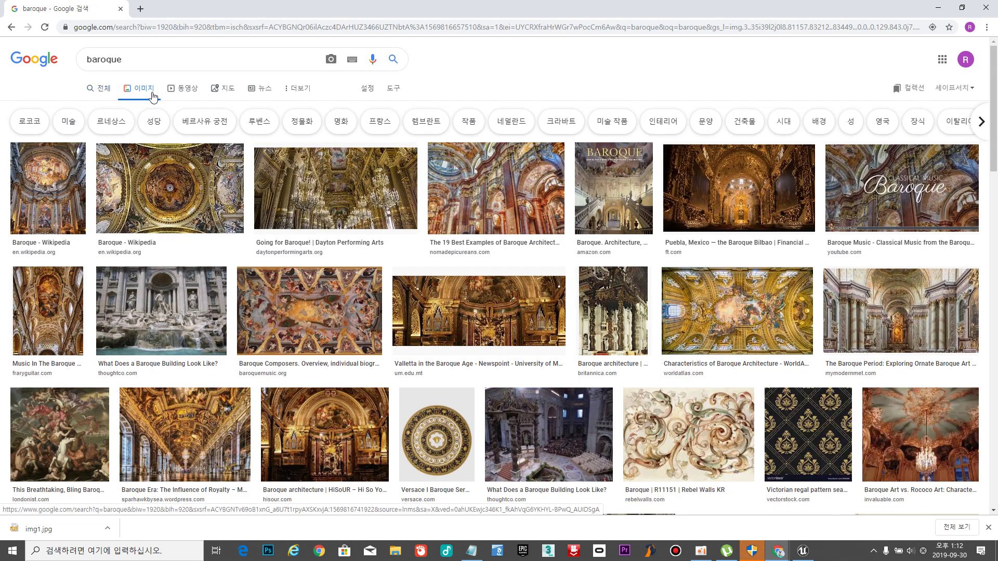
{"action": "left_click", "coordinate": [156, 61]}
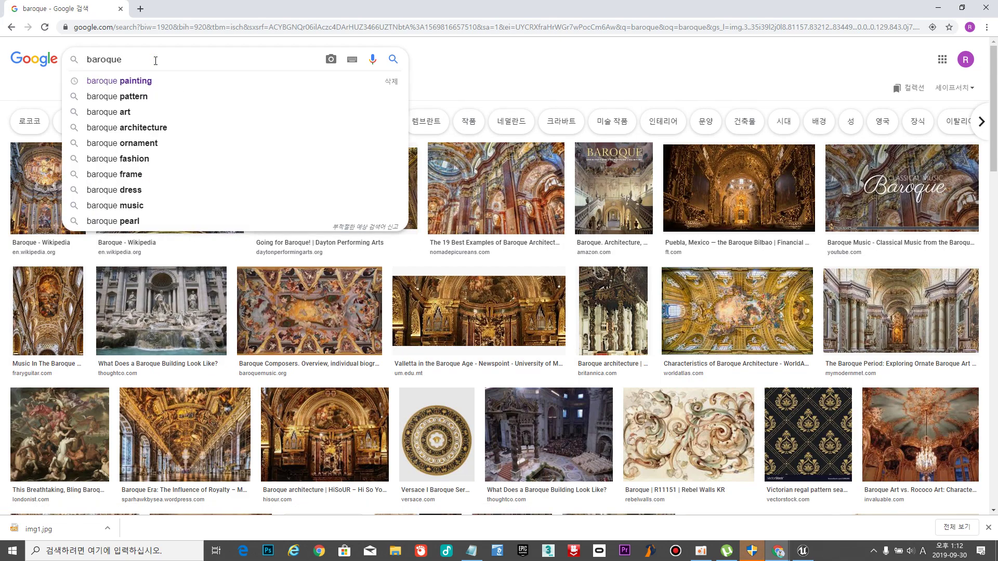
{"action": "type", "text": "paintin"}
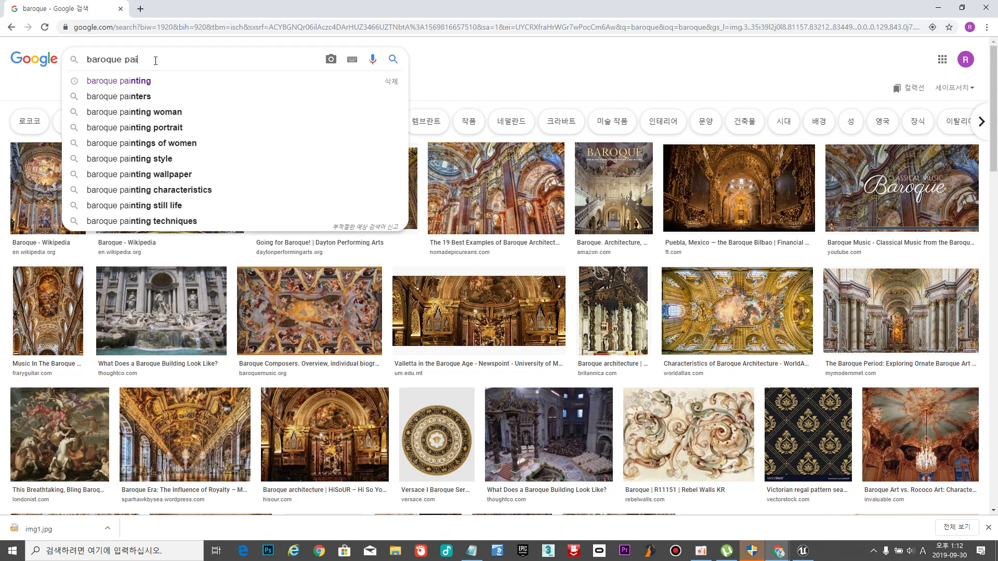
{"action": "type", "text": "g"}
{"action": "key", "text": "Return"}
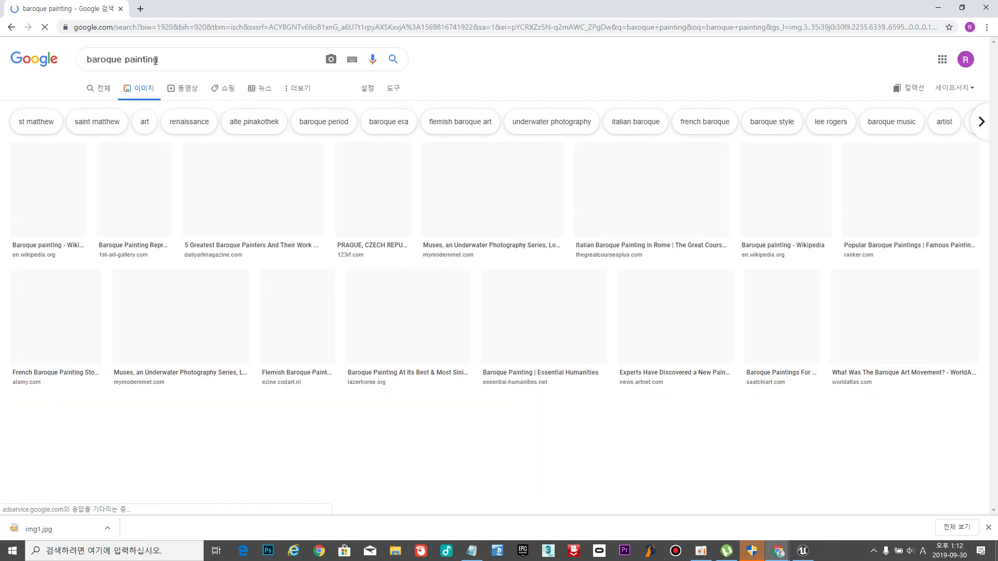
Find the Italian Renaissance and Baroque Painting banquet scene from The Great Courses and save it as img2 in the img folder.
{"action": "scroll", "coordinate": [520, 254], "scroll_direction": "down", "scroll_amount": 6}
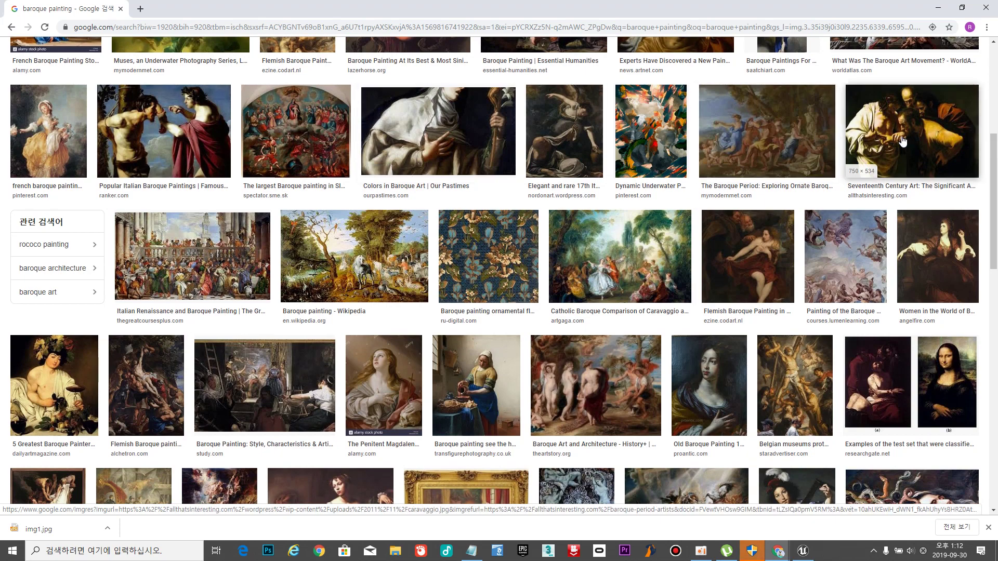
{"action": "scroll", "coordinate": [728, 234], "scroll_direction": "down", "scroll_amount": 3}
{"action": "scroll", "coordinate": [624, 311], "scroll_direction": "up", "scroll_amount": 7}
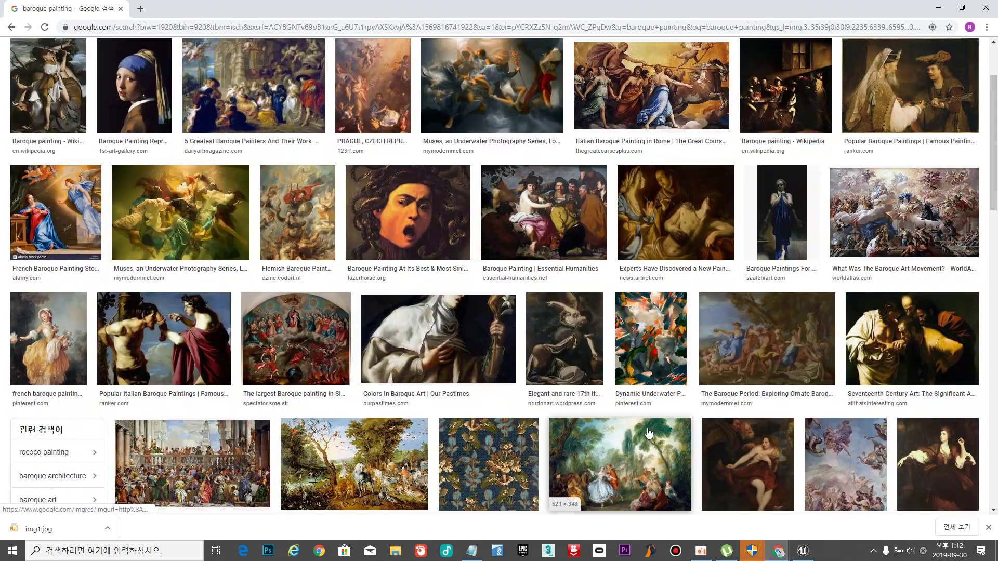
{"action": "scroll", "coordinate": [648, 433], "scroll_direction": "down", "scroll_amount": 3}
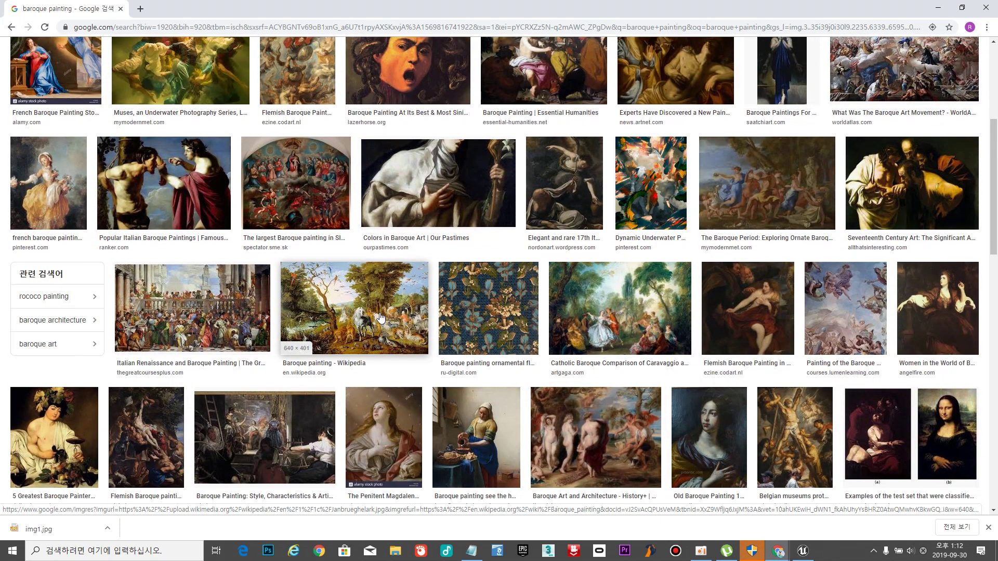
{"action": "left_click", "coordinate": [192, 311]}
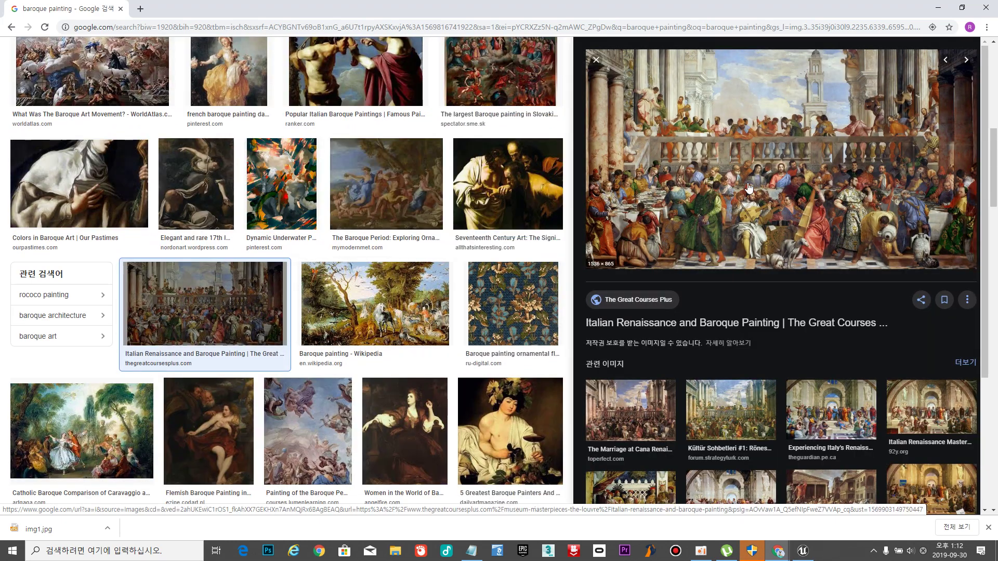
{"action": "right_click", "coordinate": [778, 168]}
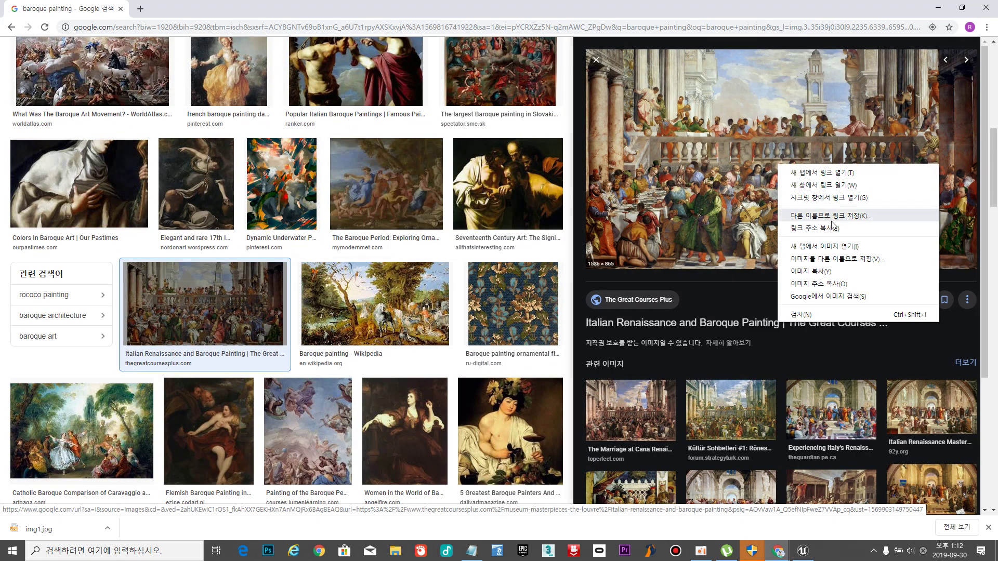
{"action": "left_click", "coordinate": [833, 260]}
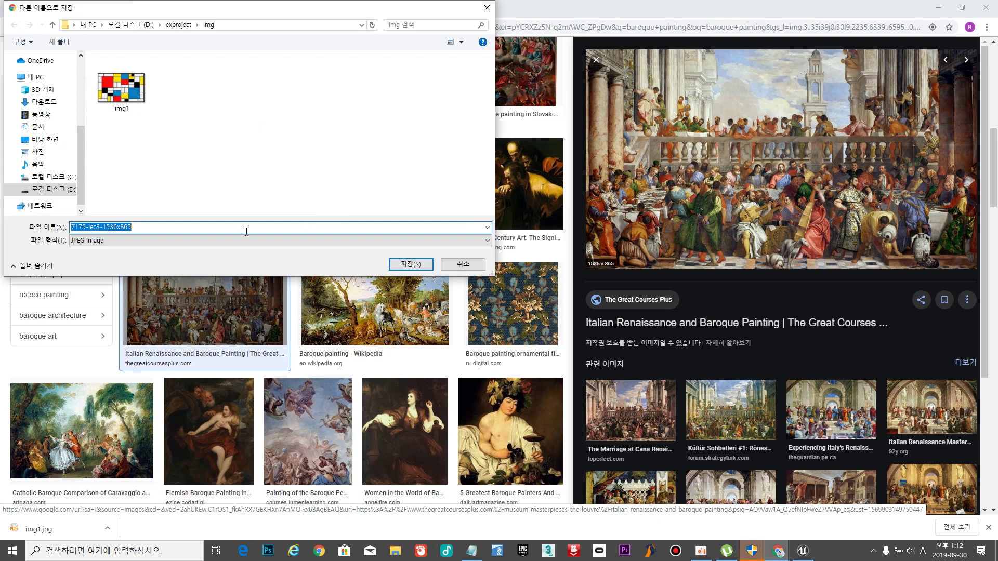
{"action": "type", "text": "im"}
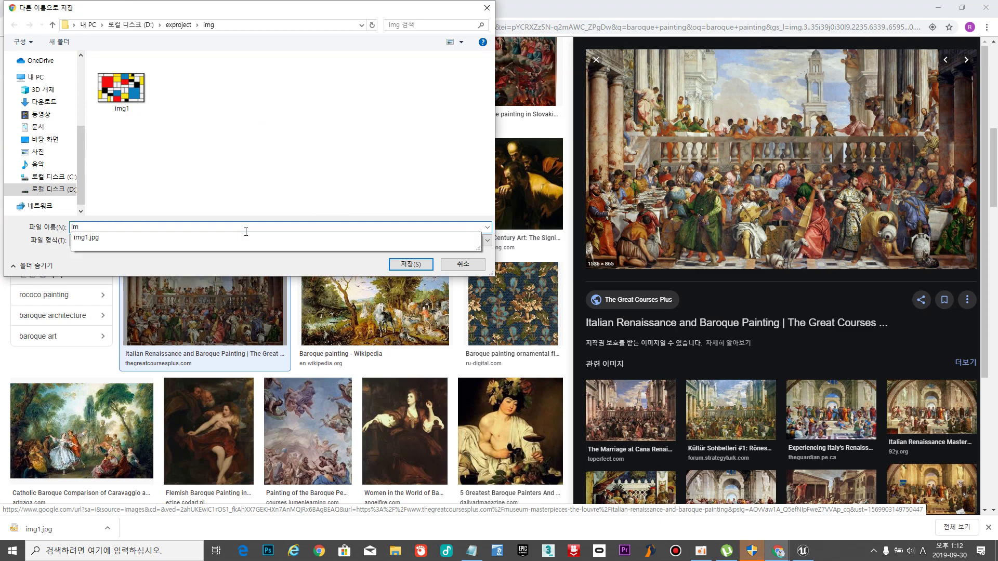
{"action": "type", "text": "g2"}
{"action": "key", "text": "Return"}
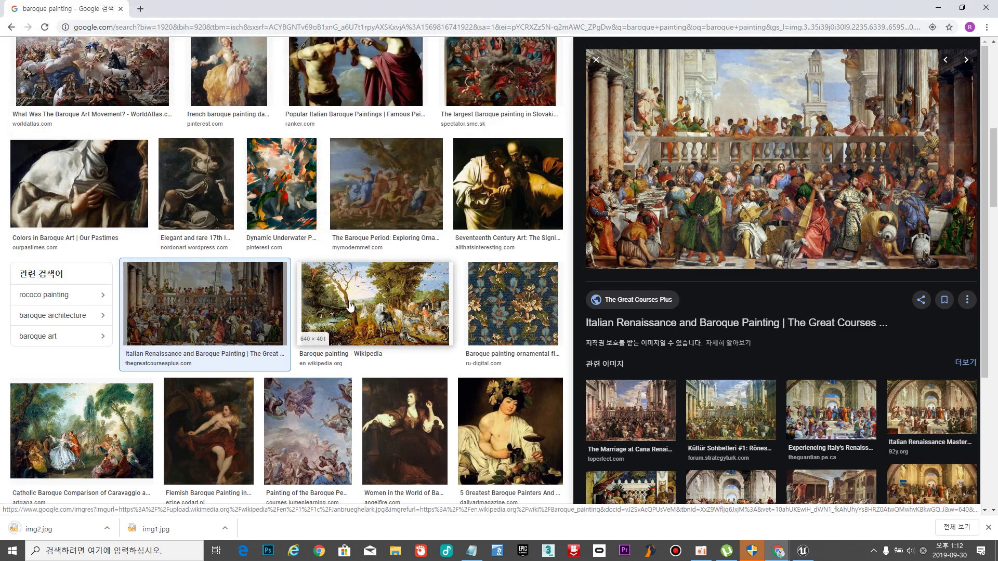
Preview further wide candidates and save the Baroque Painting in Spain image from The Great Courses Plus as img3 in the img folder.
{"action": "left_click", "coordinate": [370, 301]}
{"action": "scroll", "coordinate": [263, 338], "scroll_direction": "down", "scroll_amount": 9}
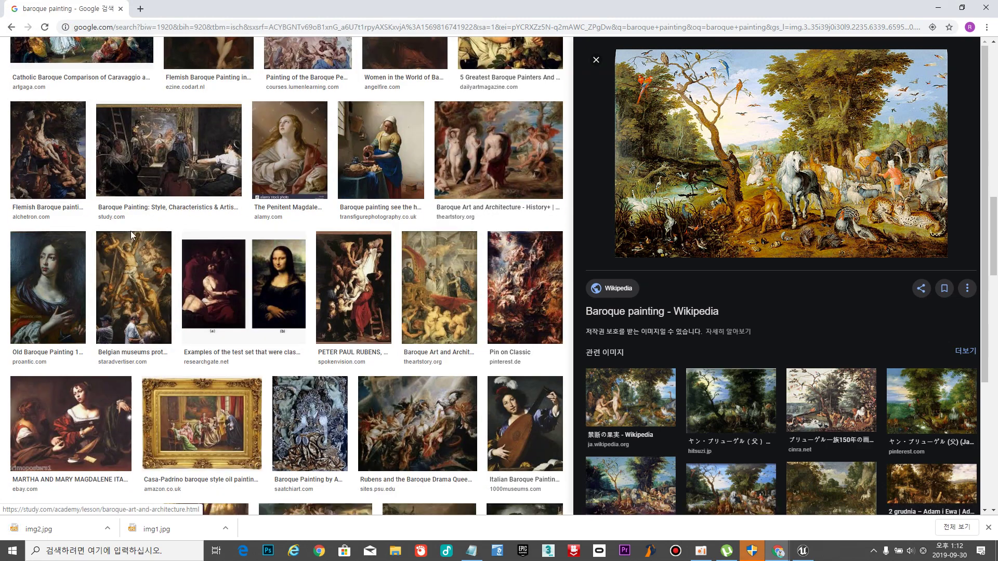
{"action": "scroll", "coordinate": [130, 231], "scroll_direction": "up", "scroll_amount": 4}
{"action": "left_click", "coordinate": [178, 285]}
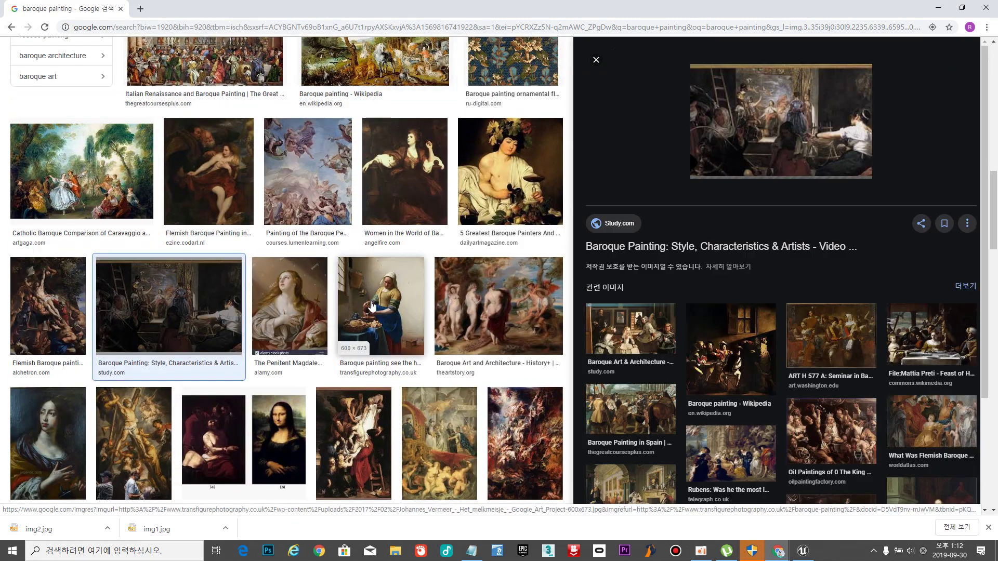
{"action": "scroll", "coordinate": [437, 312], "scroll_direction": "down", "scroll_amount": 8}
{"action": "scroll", "coordinate": [441, 318], "scroll_direction": "down", "scroll_amount": 5}
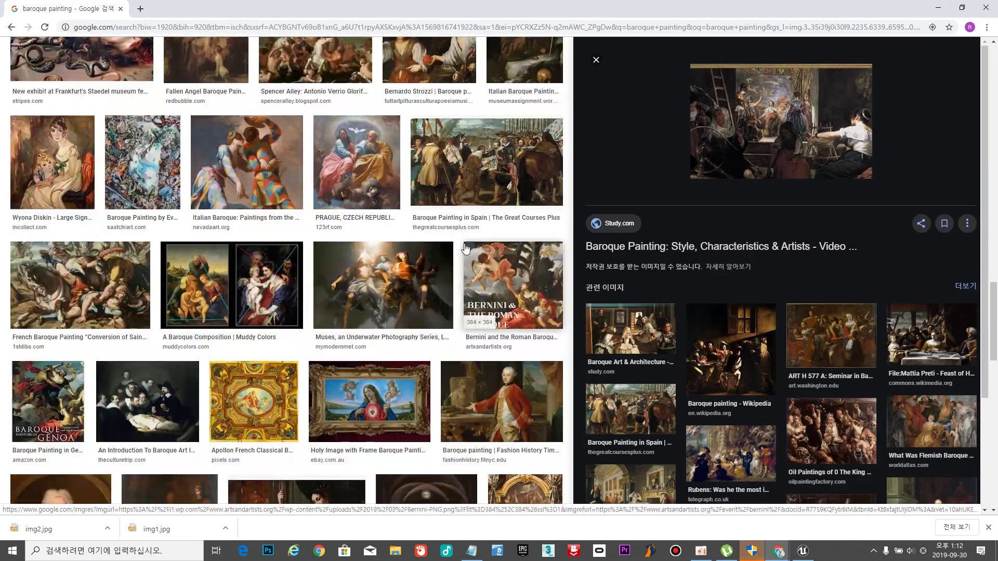
{"action": "left_click", "coordinate": [482, 188]}
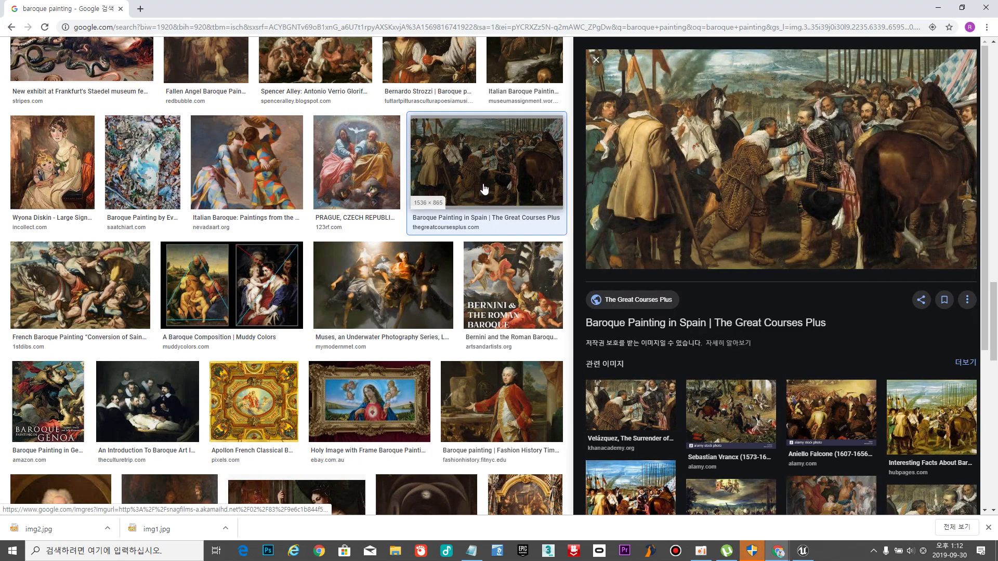
{"action": "right_click", "coordinate": [689, 166]}
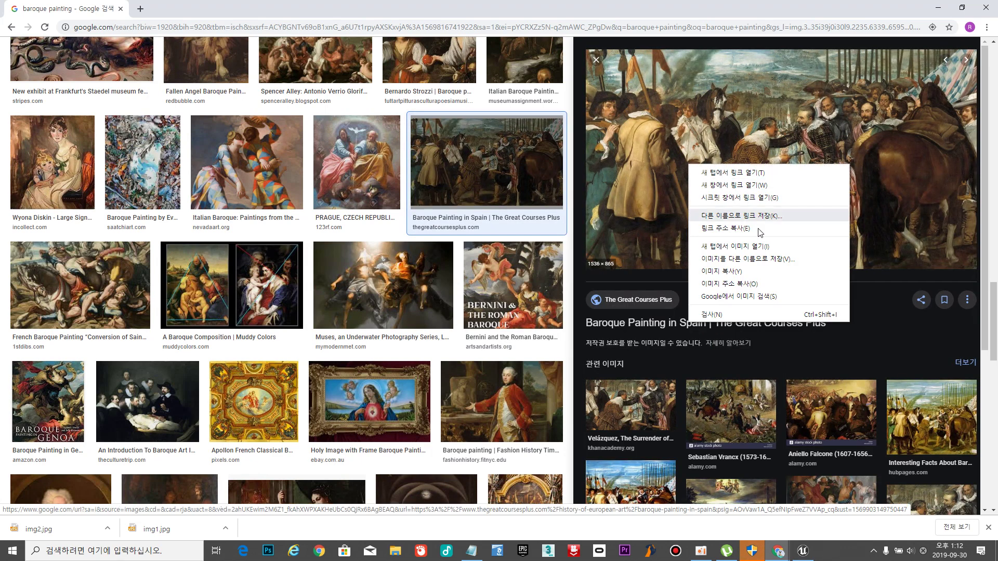
{"action": "left_click", "coordinate": [750, 259]}
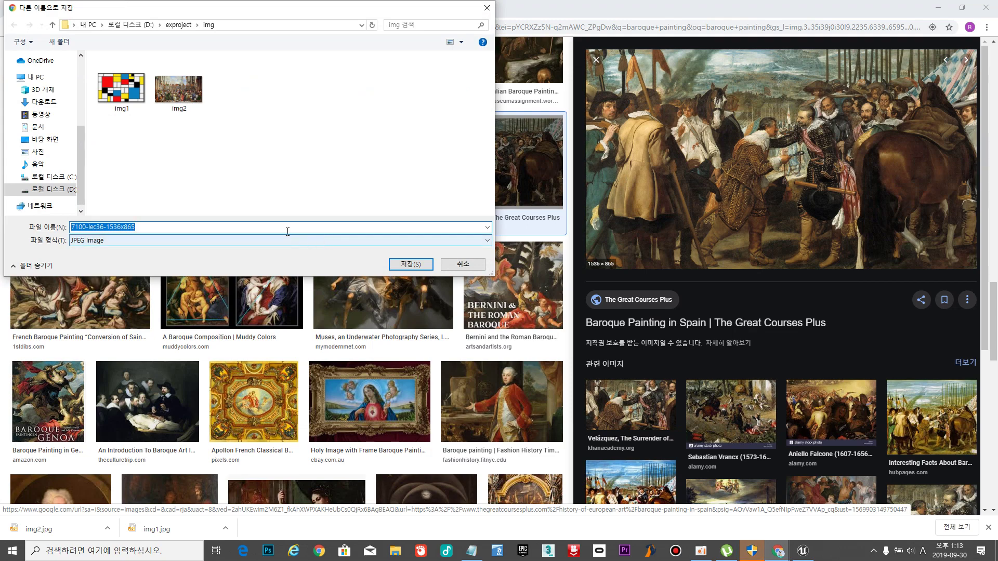
{"action": "type", "text": "img"}
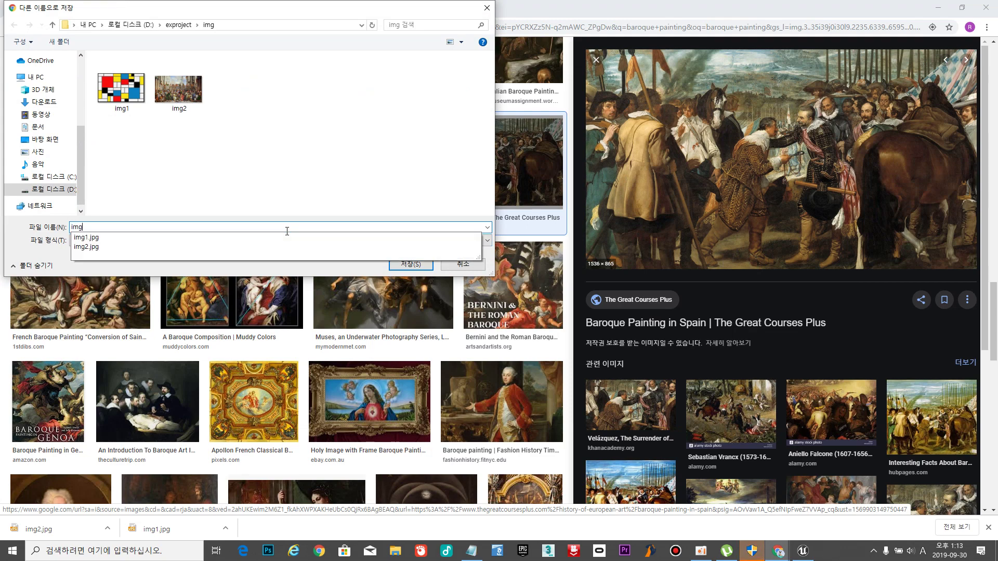
{"action": "type", "text": "3"}
{"action": "key", "text": "Return"}
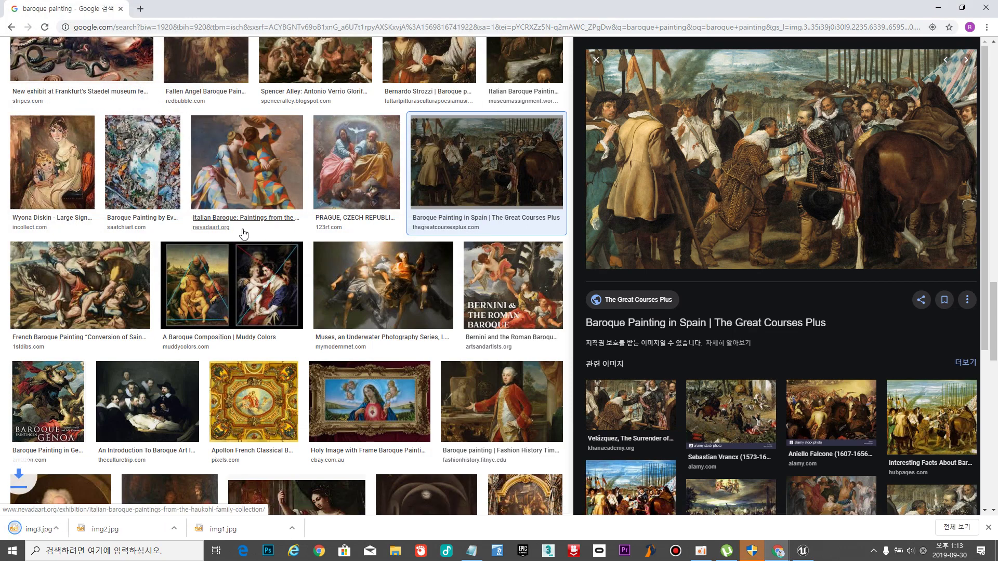
Save the French baroque painting Conversion of Saint Paul from 1stDibs as img4 in the img folder.
{"action": "left_click", "coordinate": [108, 286]}
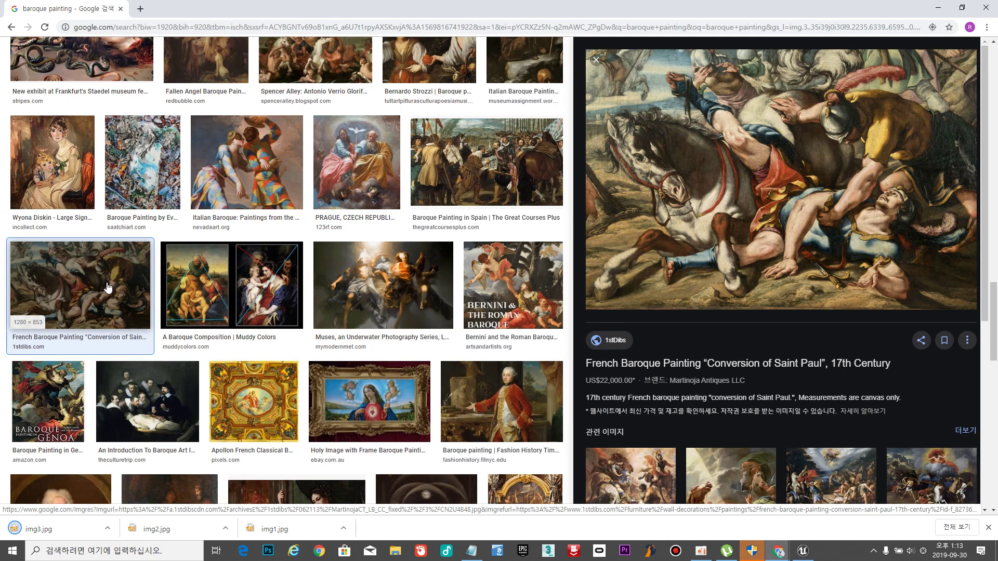
{"action": "right_click", "coordinate": [715, 178]}
{"action": "left_click", "coordinate": [777, 273]}
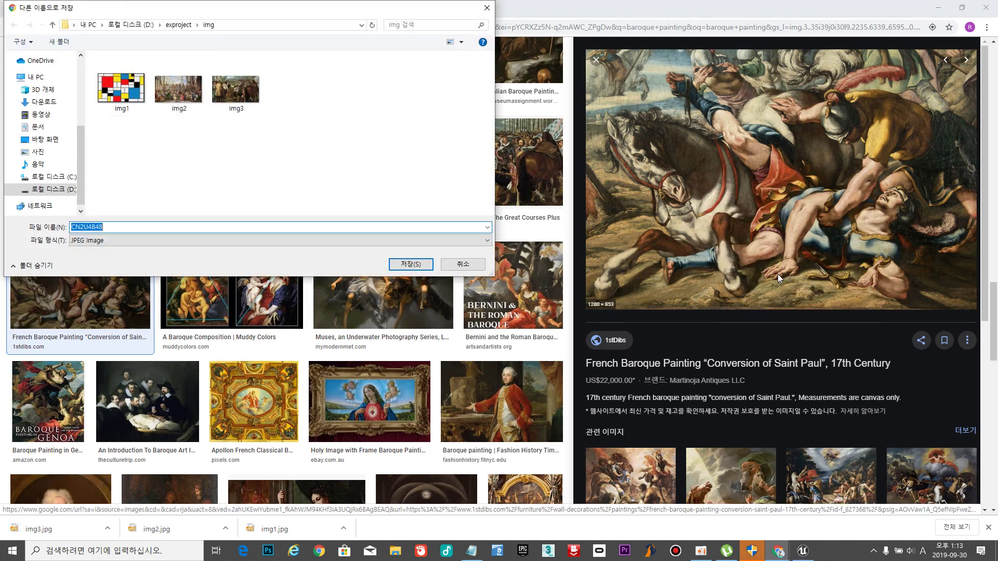
{"action": "type", "text": "img4"}
{"action": "key", "text": "Return"}
Look through the remaining baroque painting results for another wide picture suited to the gallery panels, closing the image preview.
{"action": "scroll", "coordinate": [529, 349], "scroll_direction": "down", "scroll_amount": 4}
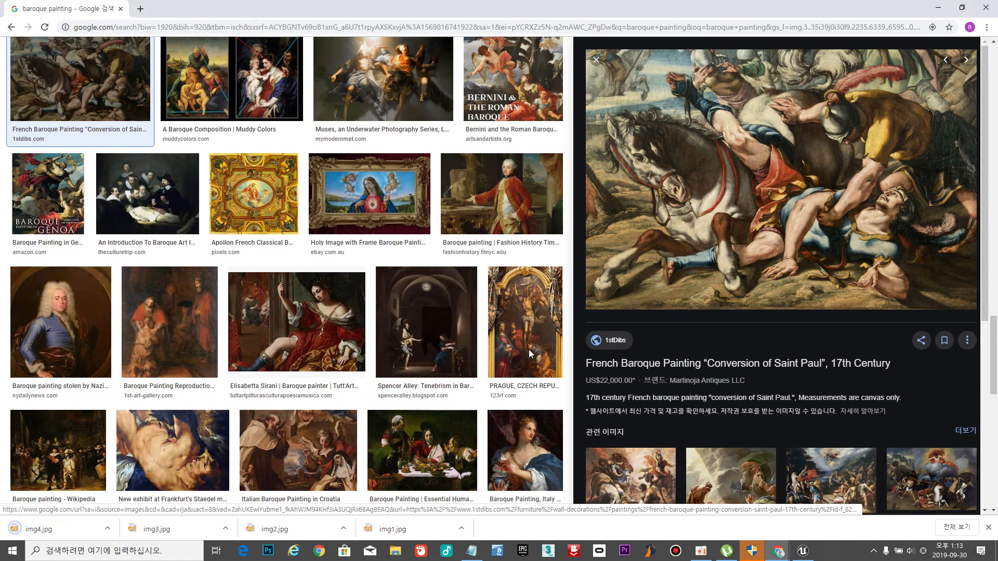
{"action": "scroll", "coordinate": [299, 333], "scroll_direction": "down", "scroll_amount": 6}
{"action": "scroll", "coordinate": [329, 371], "scroll_direction": "down", "scroll_amount": 6}
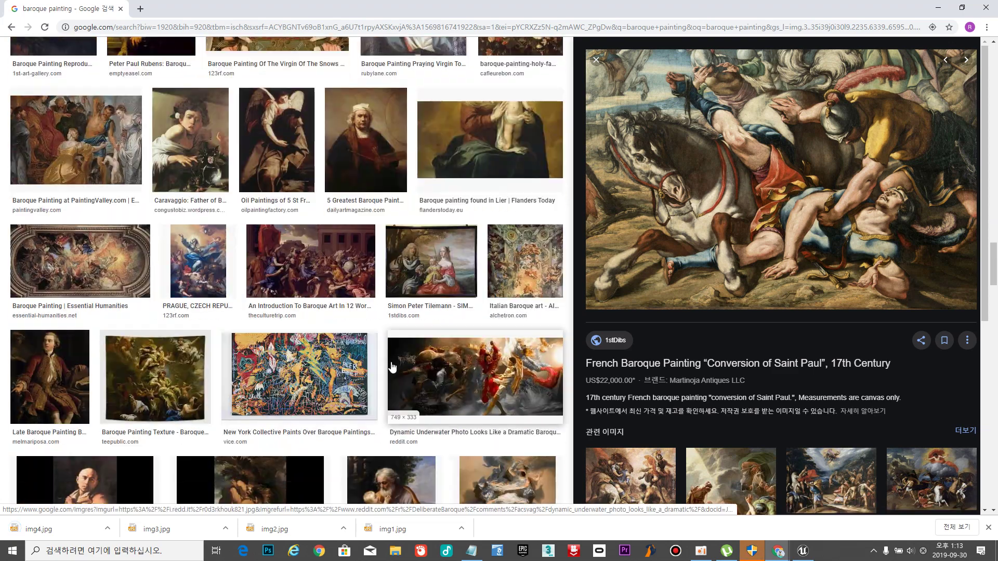
{"action": "scroll", "coordinate": [453, 374], "scroll_direction": "down", "scroll_amount": 7}
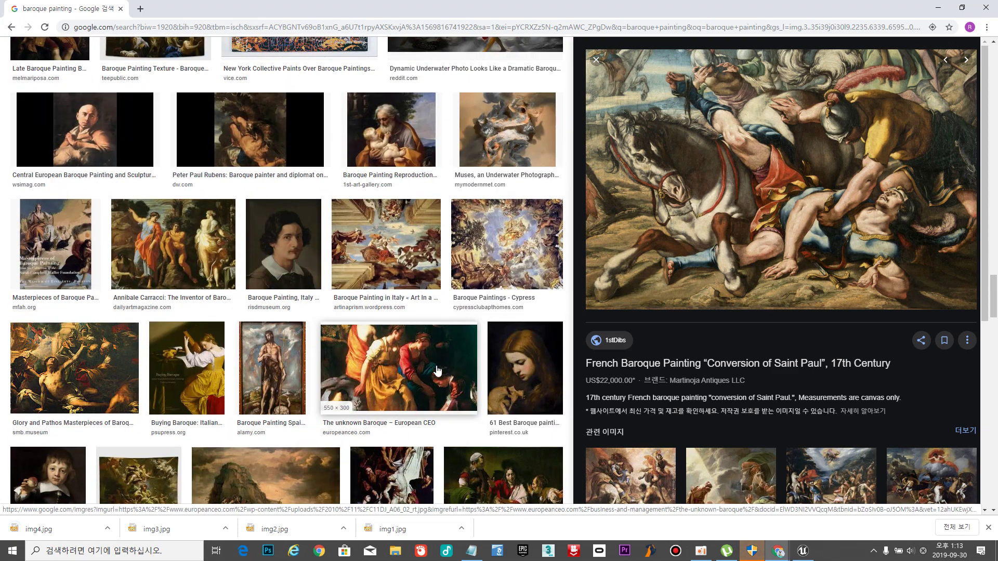
{"action": "scroll", "coordinate": [421, 370], "scroll_direction": "down", "scroll_amount": 7}
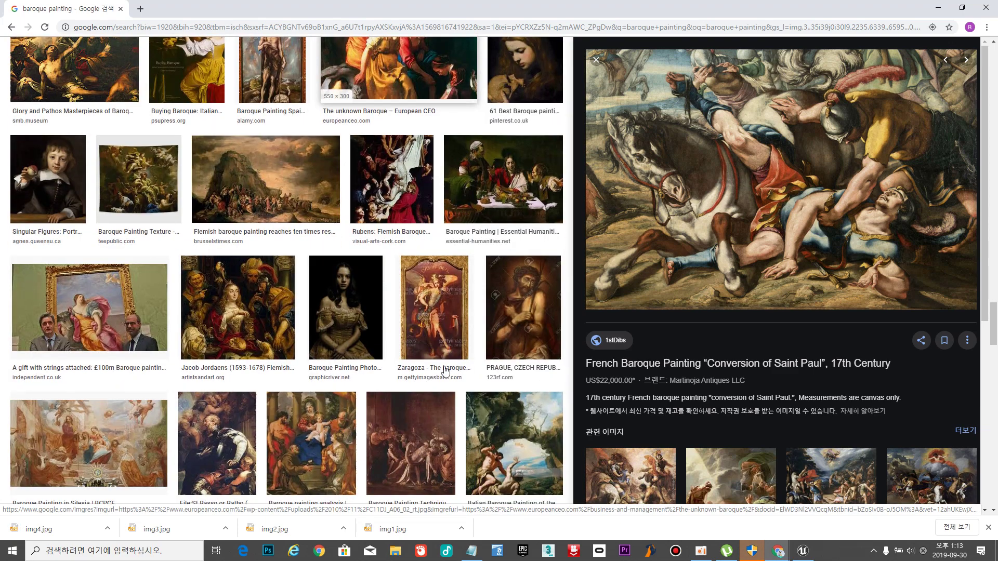
{"action": "scroll", "coordinate": [431, 358], "scroll_direction": "down", "scroll_amount": 4}
{"action": "scroll", "coordinate": [429, 342], "scroll_direction": "down", "scroll_amount": 10}
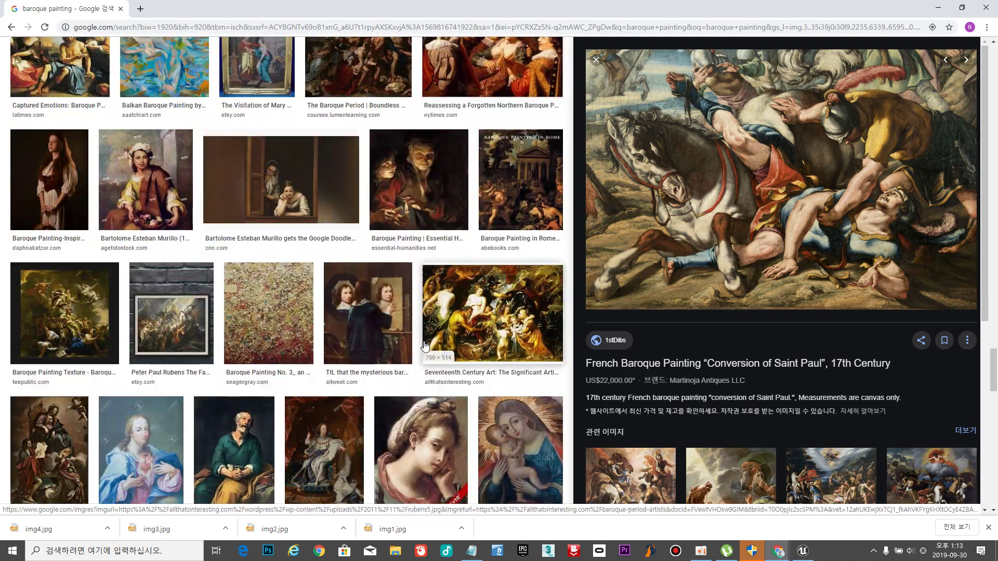
{"action": "scroll", "coordinate": [401, 351], "scroll_direction": "down", "scroll_amount": 2}
{"action": "scroll", "coordinate": [402, 351], "scroll_direction": "down", "scroll_amount": 10}
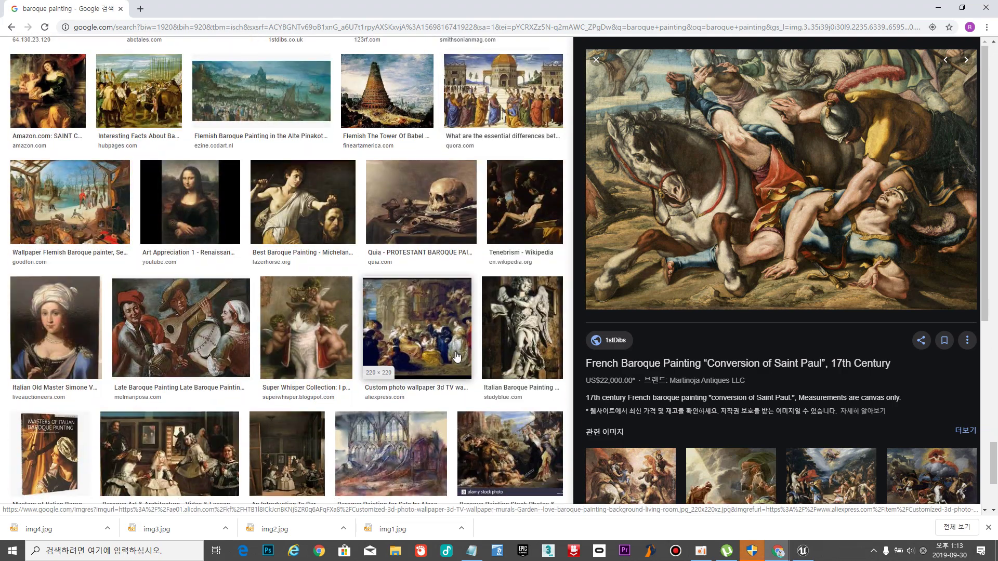
{"action": "left_click", "coordinate": [596, 60]}
{"action": "scroll", "coordinate": [679, 171], "scroll_direction": "down", "scroll_amount": 10}
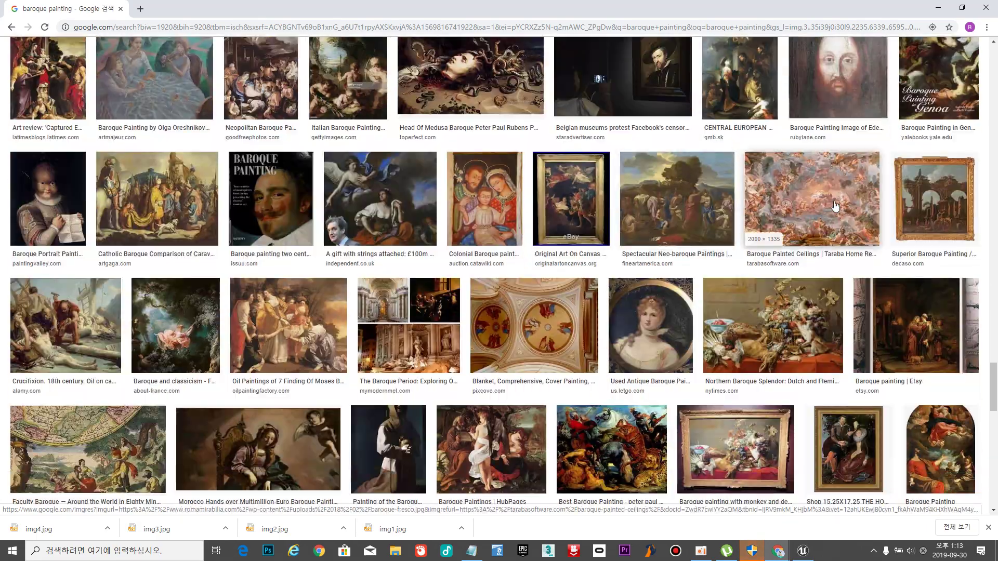
Save the Baroque Painted Ceilings image from Taraba Home Review as img5 in the img folder.
{"action": "left_click", "coordinate": [832, 202]}
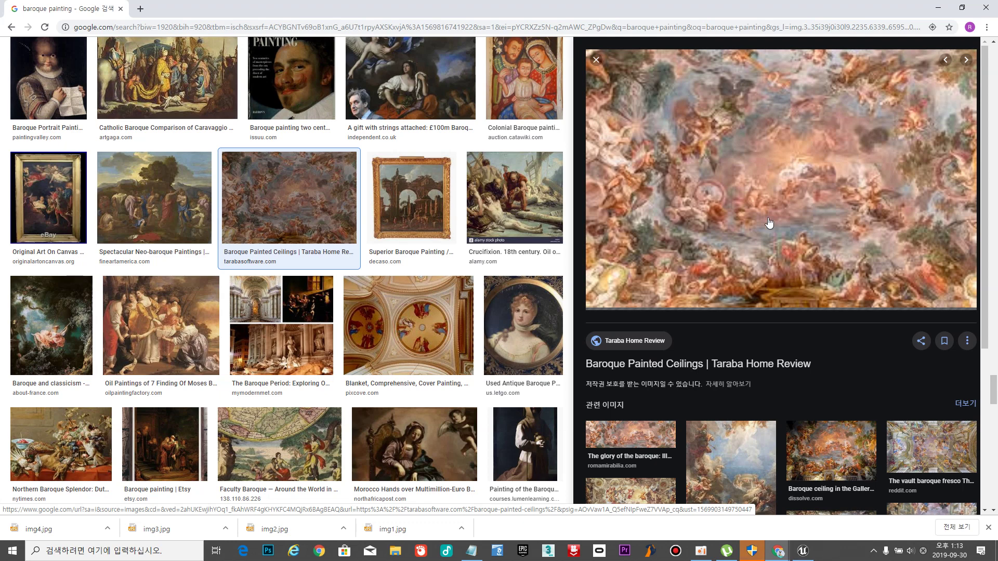
{"action": "right_click", "coordinate": [756, 173]}
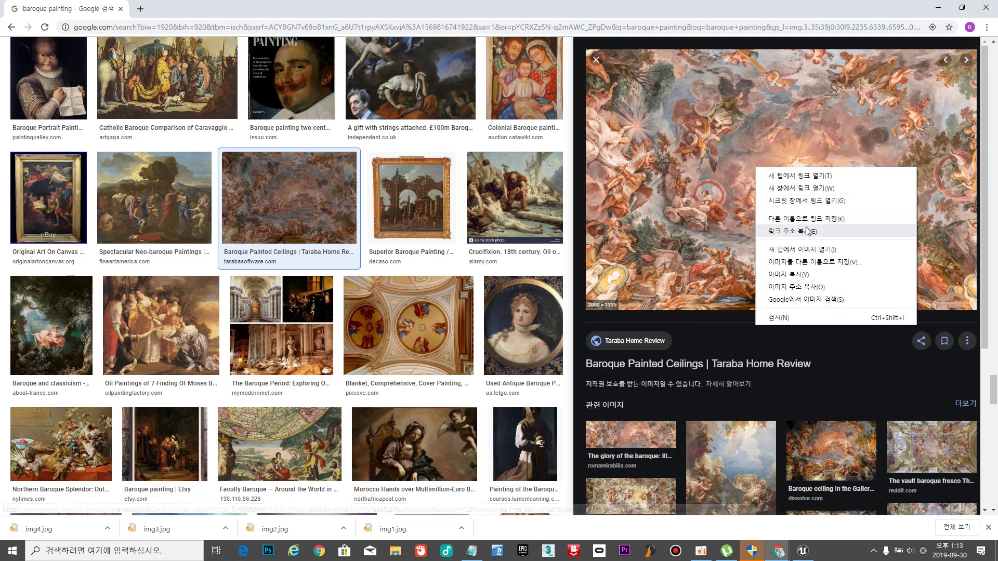
{"action": "left_click", "coordinate": [800, 263]}
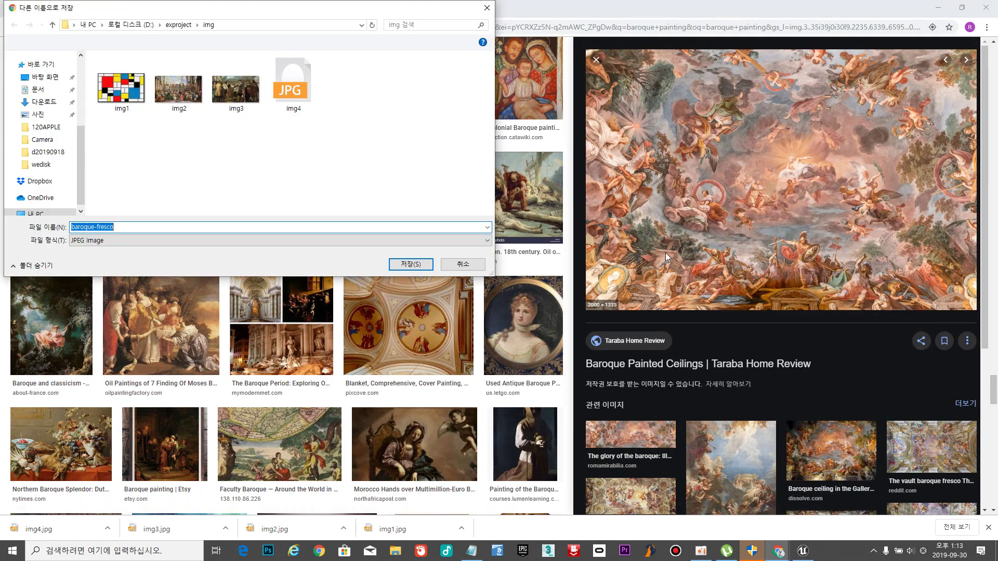
{"action": "type", "text": "img"}
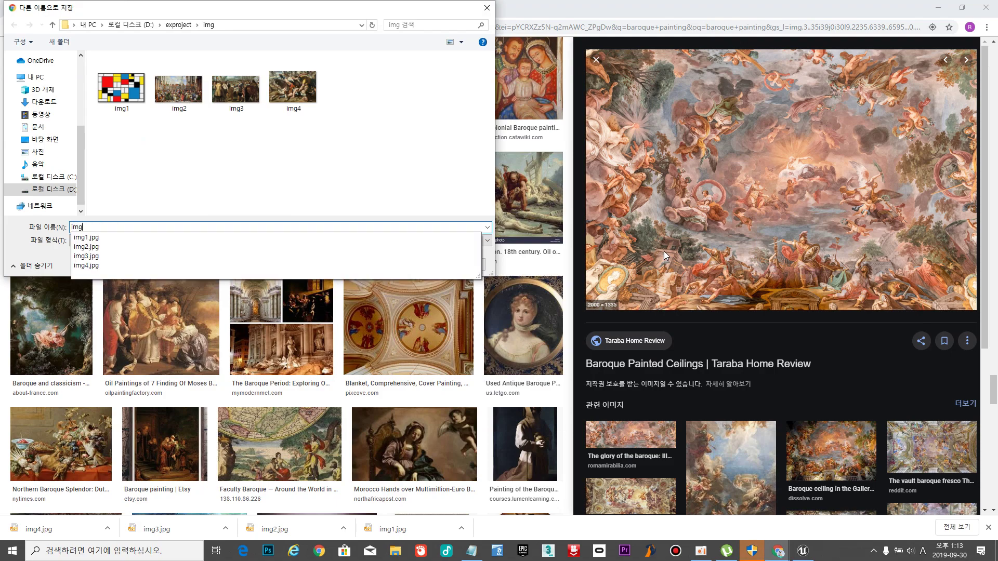
{"action": "type", "text": "5"}
{"action": "key", "text": "Return"}
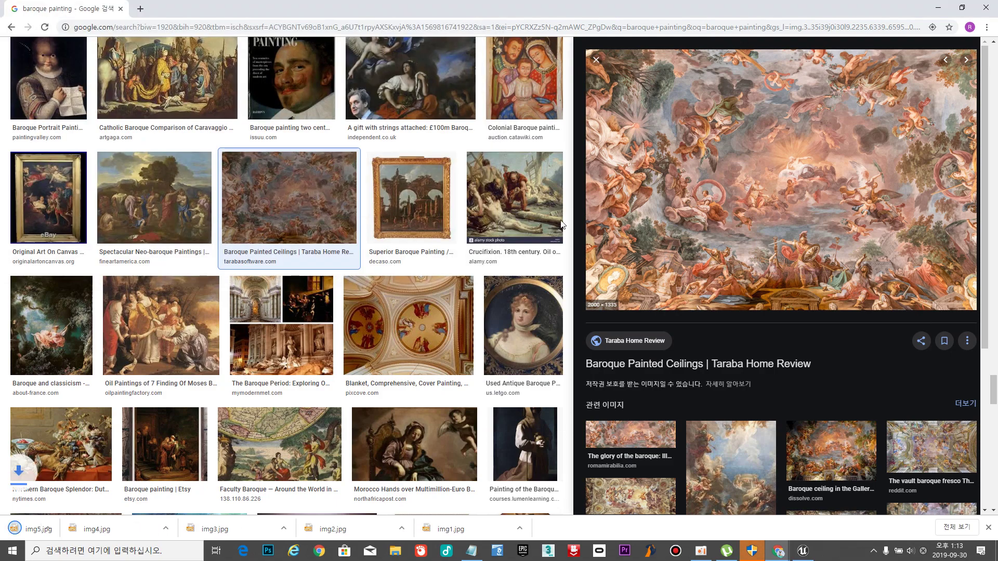
Look through the remaining baroque painting results for more wide pictures, previewing the Luck and Death card players and the Daily Art Magazine butcher scene.
{"action": "scroll", "coordinate": [469, 238], "scroll_direction": "down", "scroll_amount": 2}
{"action": "scroll", "coordinate": [469, 238], "scroll_direction": "down", "scroll_amount": 8}
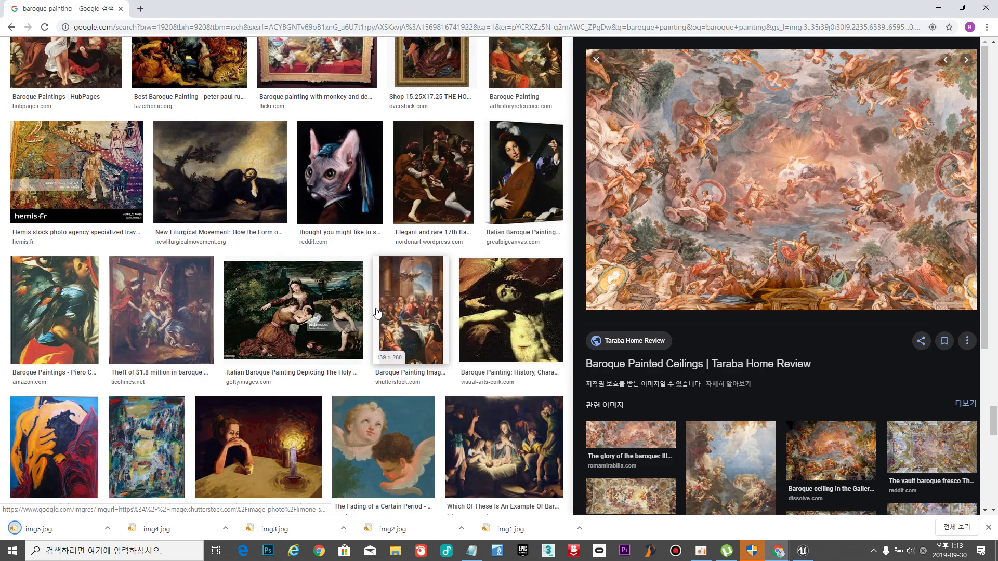
{"action": "scroll", "coordinate": [377, 323], "scroll_direction": "down", "scroll_amount": 5}
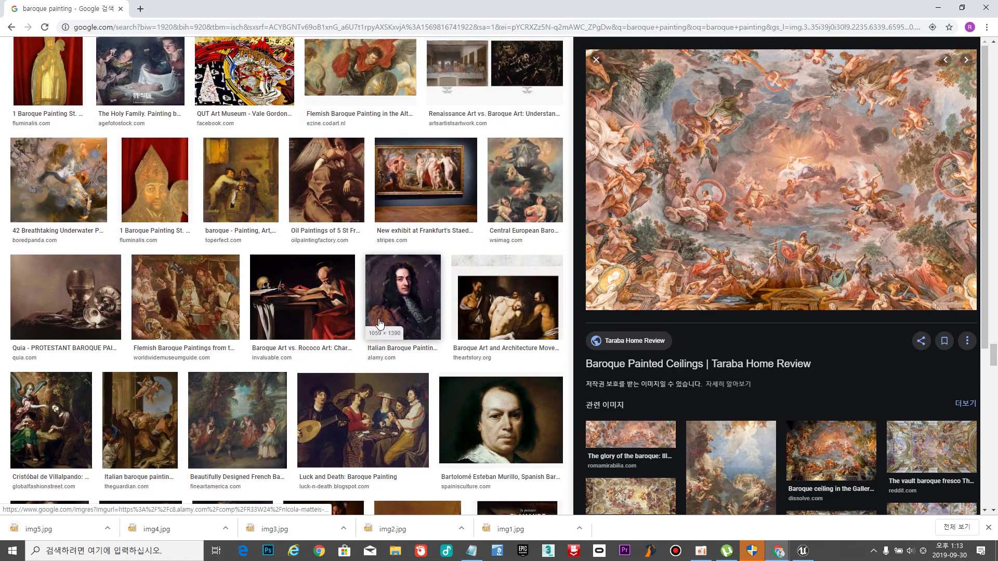
{"action": "scroll", "coordinate": [378, 323], "scroll_direction": "down", "scroll_amount": 3}
{"action": "scroll", "coordinate": [372, 343], "scroll_direction": "up", "scroll_amount": 5}
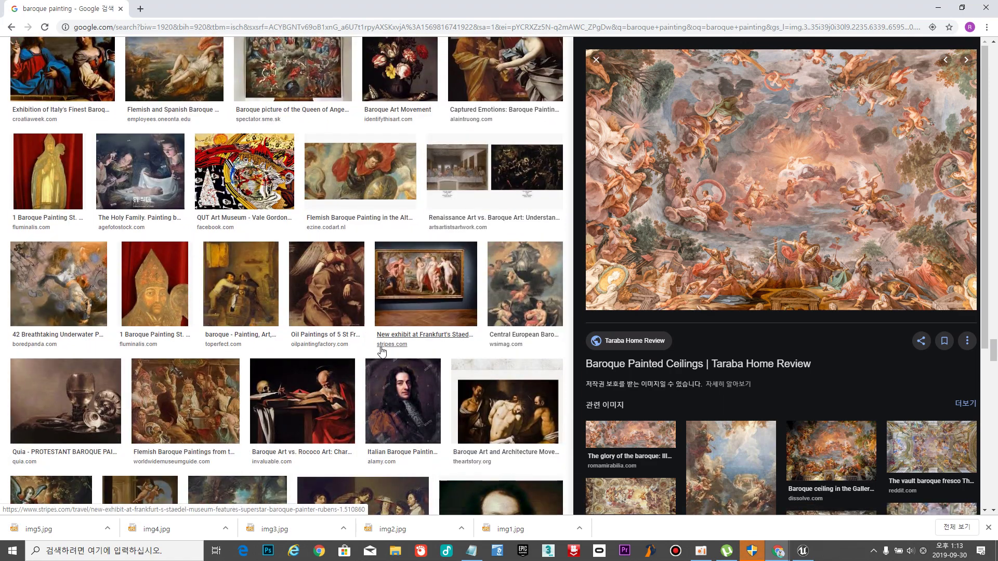
{"action": "scroll", "coordinate": [367, 366], "scroll_direction": "down", "scroll_amount": 3}
{"action": "left_click", "coordinate": [367, 366]}
{"action": "scroll", "coordinate": [392, 367], "scroll_direction": "down", "scroll_amount": 15}
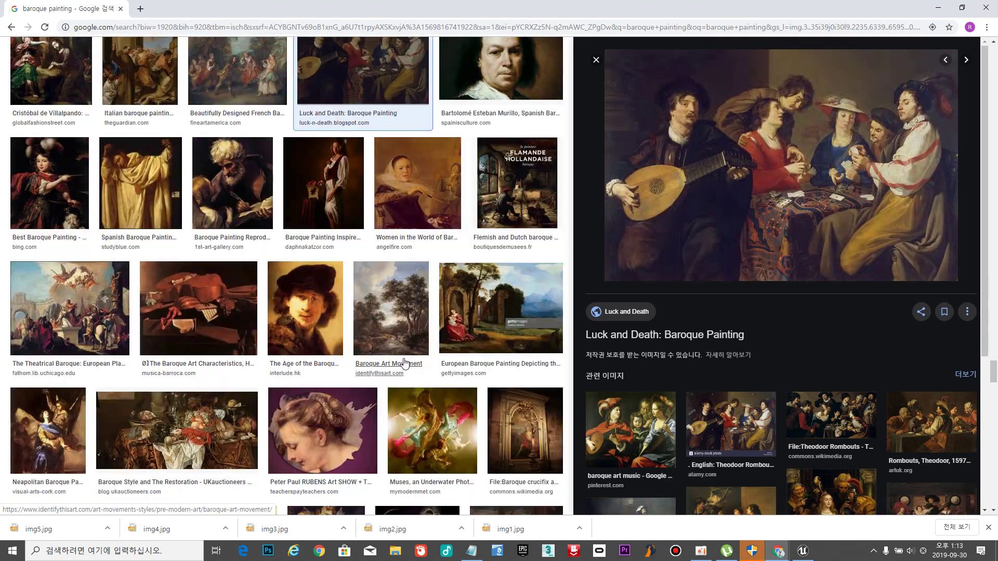
{"action": "scroll", "coordinate": [407, 363], "scroll_direction": "down", "scroll_amount": 1}
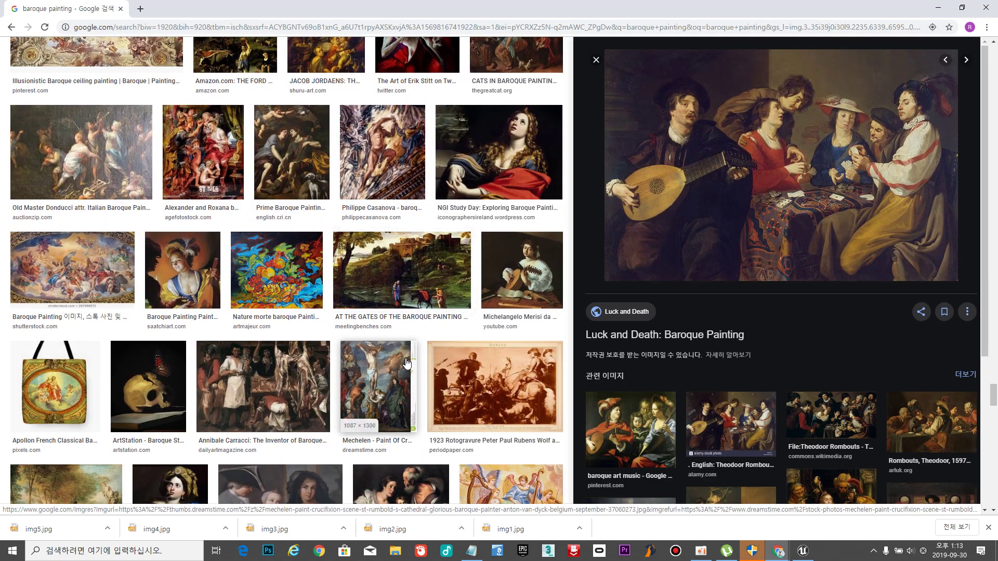
{"action": "left_click", "coordinate": [263, 387]}
{"action": "scroll", "coordinate": [270, 387], "scroll_direction": "down", "scroll_amount": 9}
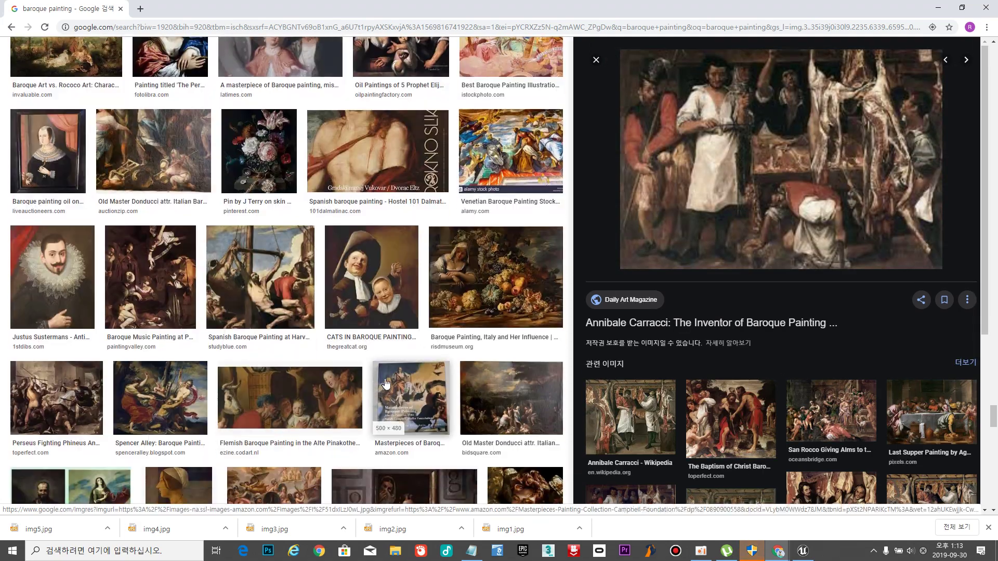
{"action": "left_click", "coordinate": [598, 57]}
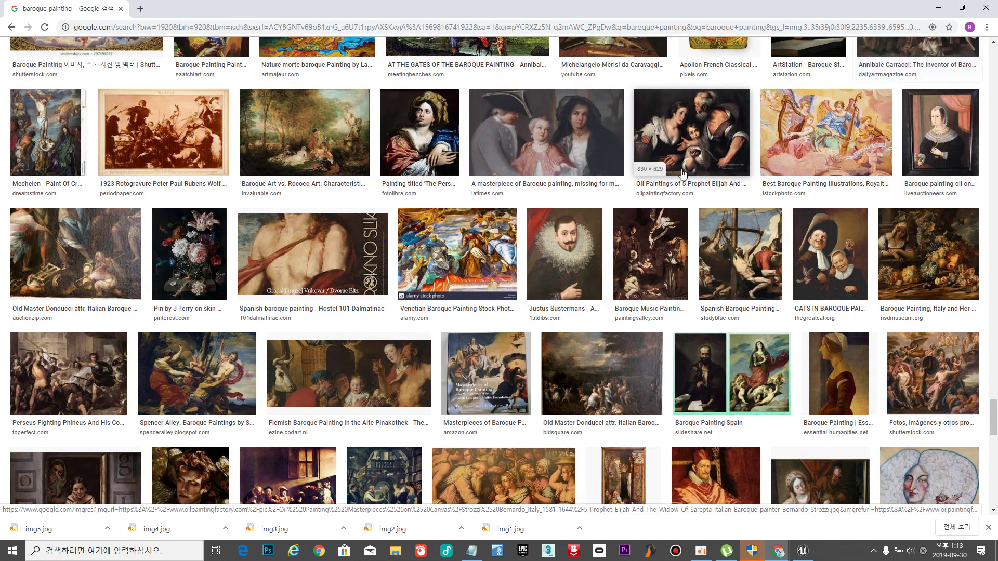
{"action": "scroll", "coordinate": [832, 213], "scroll_direction": "down", "scroll_amount": 3}
{"action": "scroll", "coordinate": [839, 221], "scroll_direction": "down", "scroll_amount": 5}
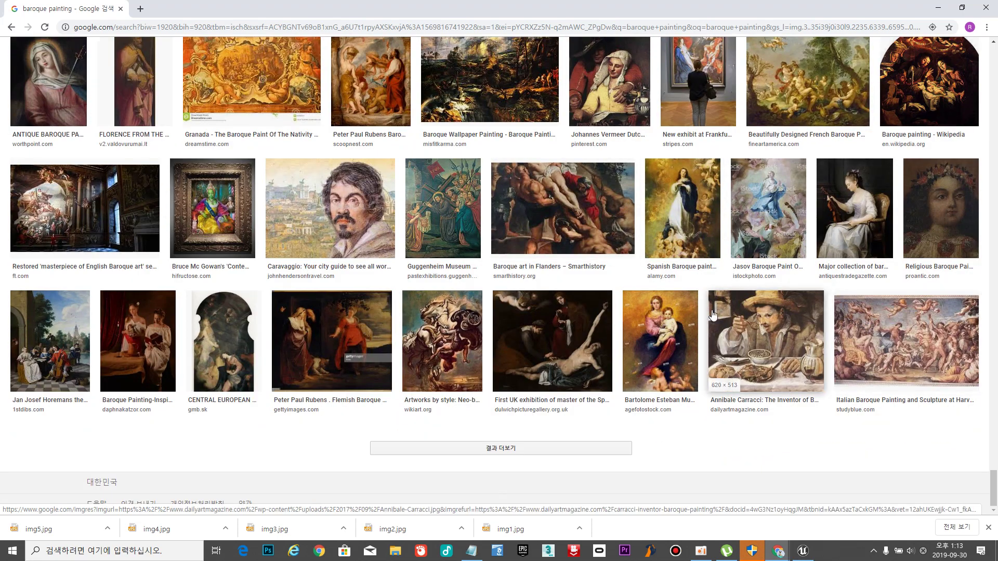
{"action": "scroll", "coordinate": [429, 309], "scroll_direction": "down", "scroll_amount": 10}
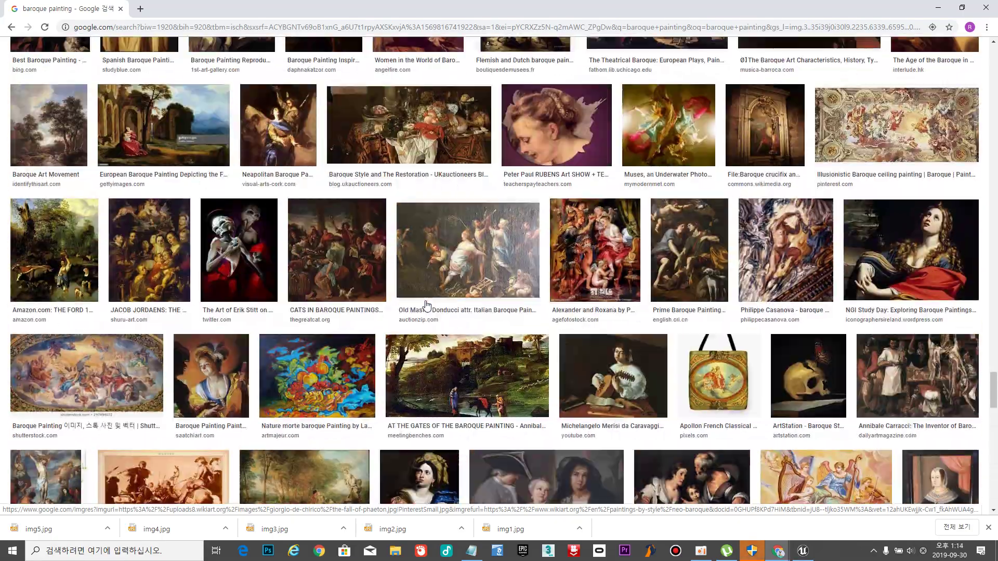
{"action": "scroll", "coordinate": [426, 306], "scroll_direction": "down", "scroll_amount": 5}
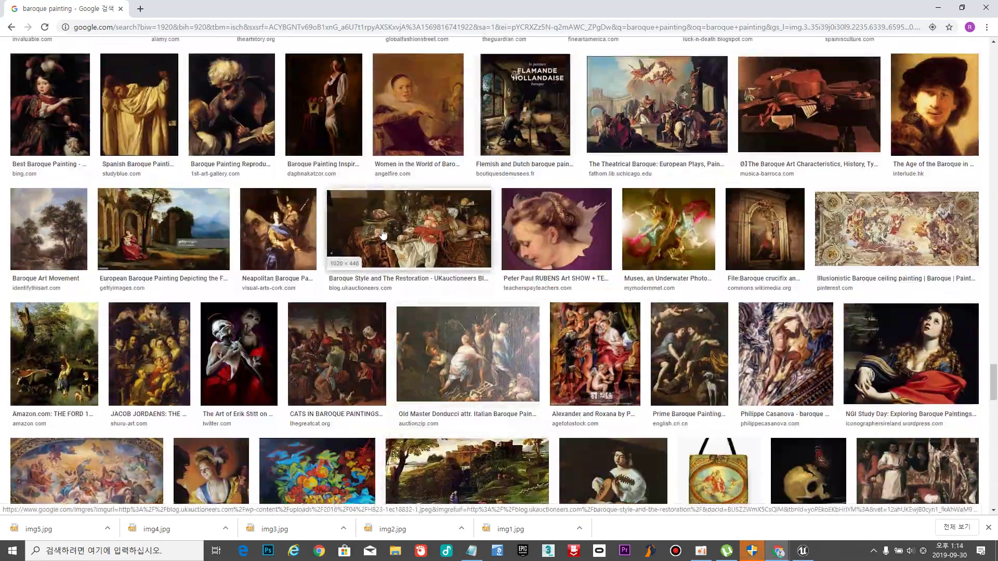
{"action": "scroll", "coordinate": [483, 264], "scroll_direction": "up", "scroll_amount": 10}
{"action": "scroll", "coordinate": [482, 265], "scroll_direction": "up", "scroll_amount": 7}
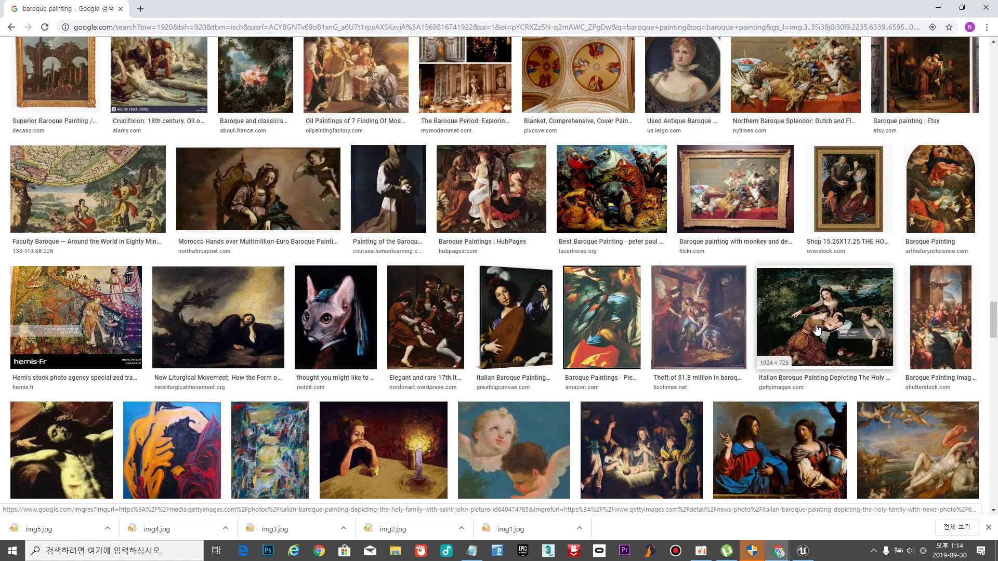
{"action": "scroll", "coordinate": [735, 318], "scroll_direction": "up", "scroll_amount": 8}
{"action": "scroll", "coordinate": [717, 316], "scroll_direction": "up", "scroll_amount": 3}
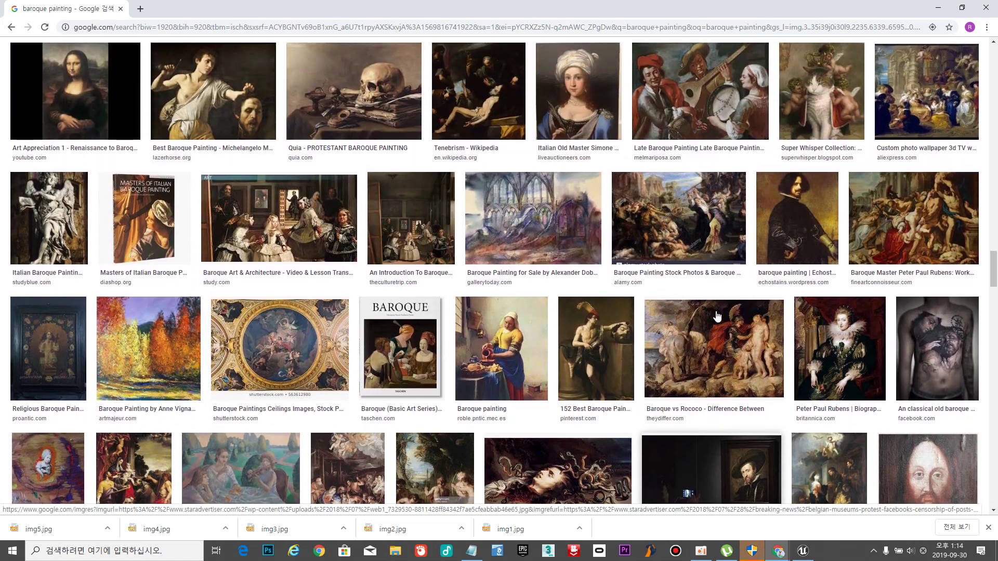
Open the related baroque-art-04 dance scene via the Baroque vs Rococo result and save it as img6 in the img folder.
{"action": "left_click", "coordinate": [733, 338]}
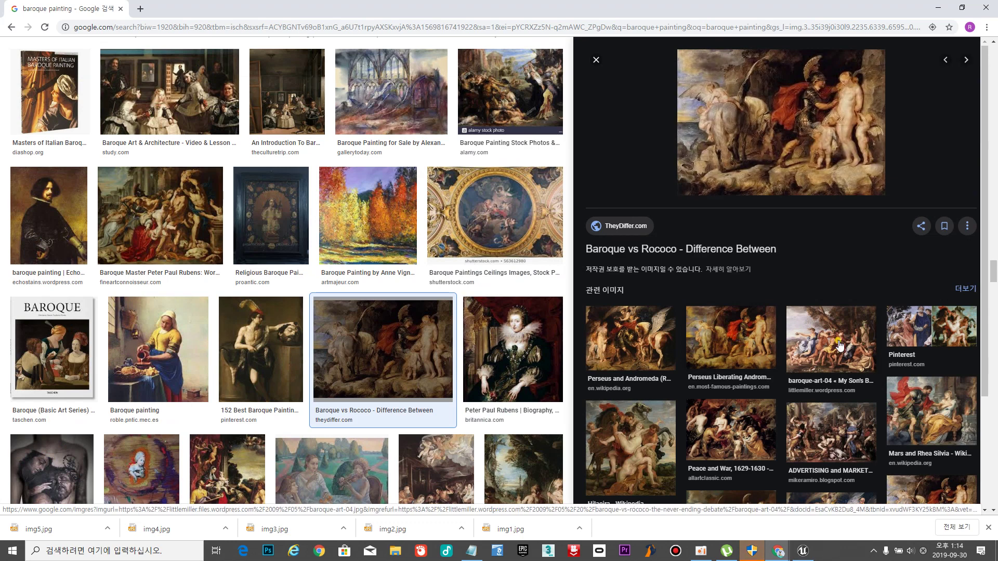
{"action": "left_click", "coordinate": [795, 342]}
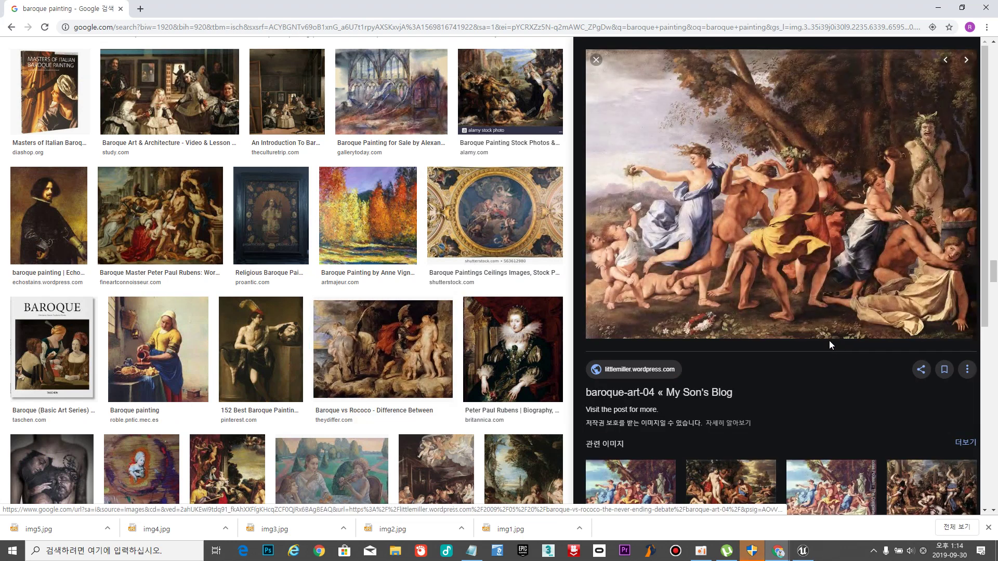
{"action": "right_click", "coordinate": [790, 248]}
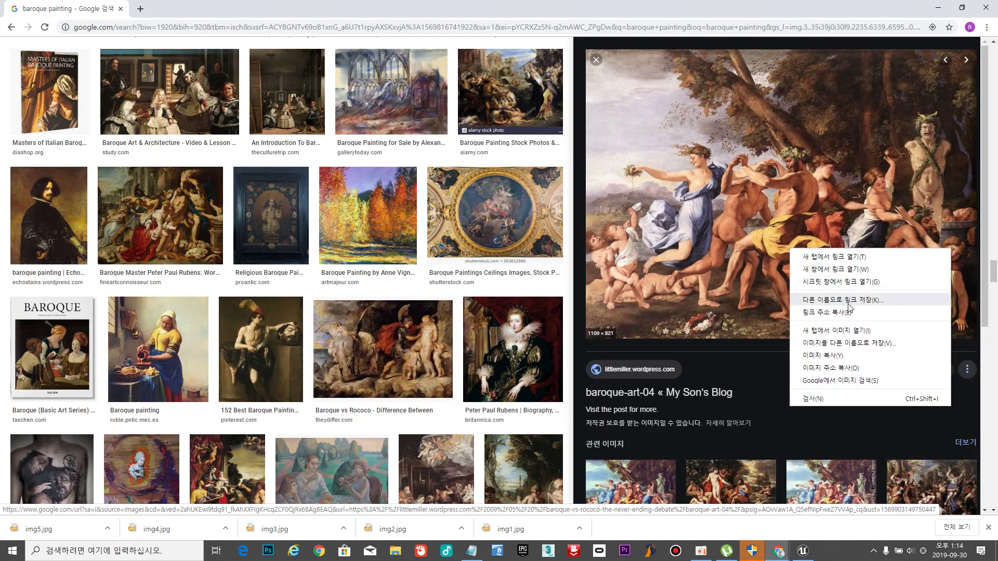
{"action": "left_click", "coordinate": [850, 343]}
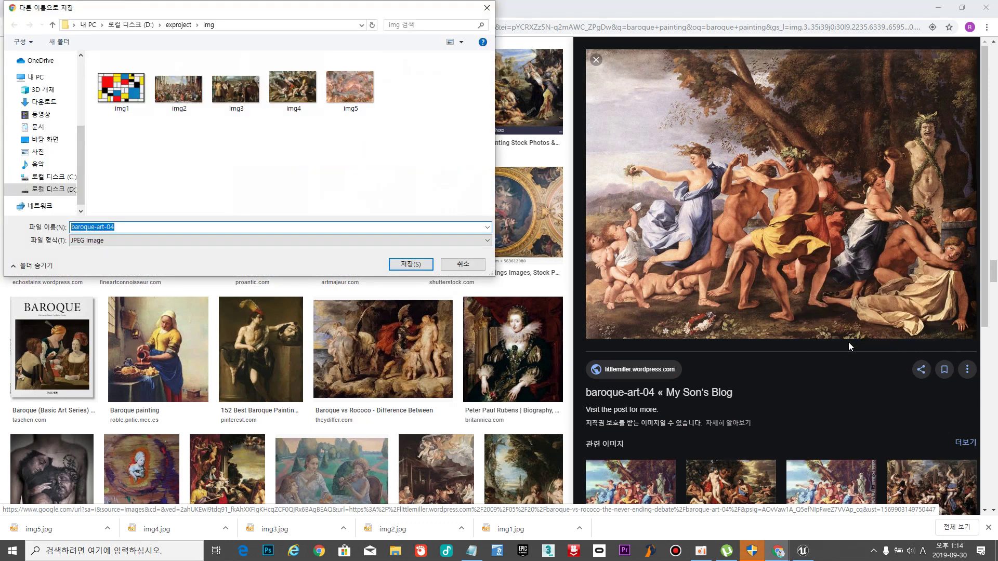
{"action": "type", "text": "i"}
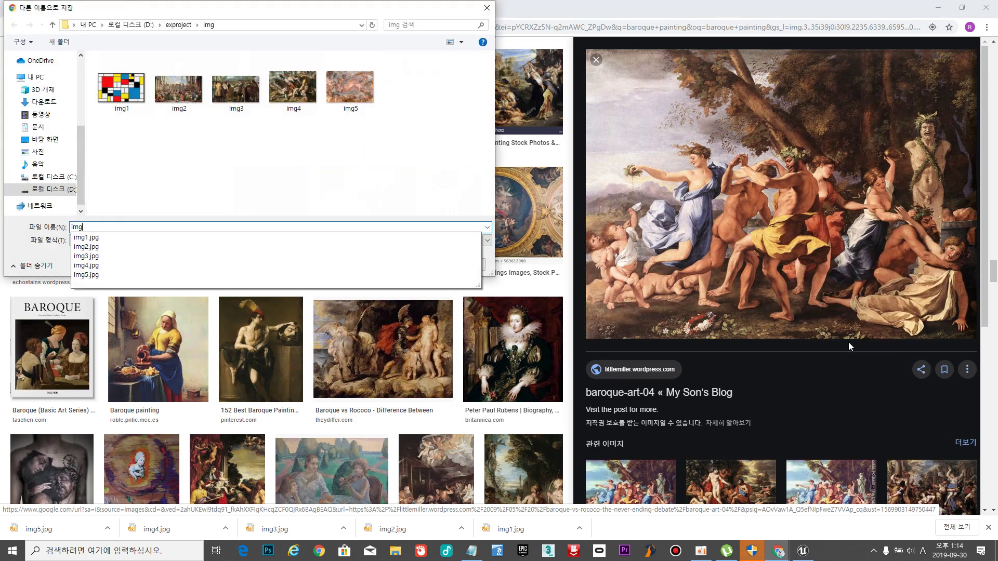
{"action": "type", "text": "mg6"}
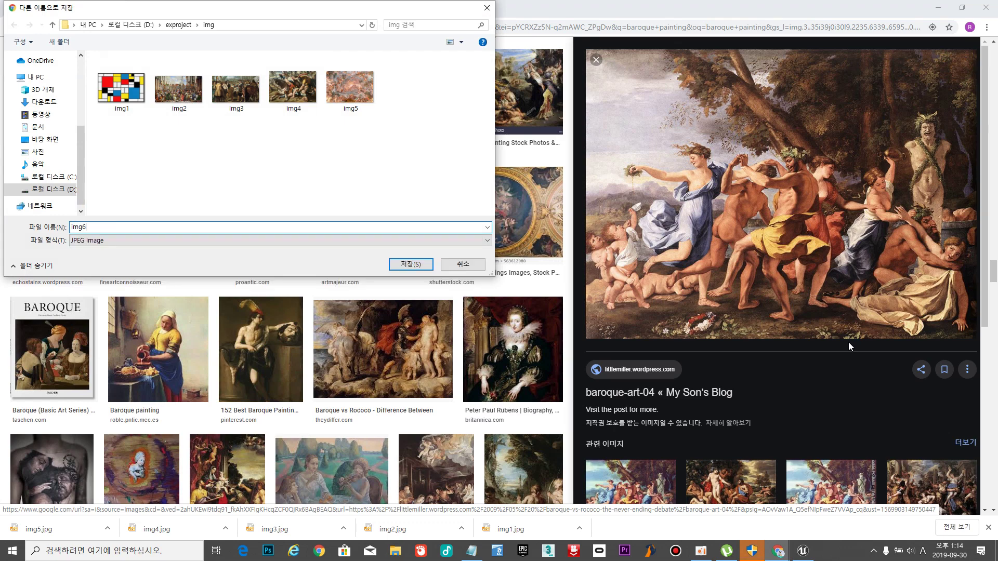
{"action": "key", "text": "Return"}
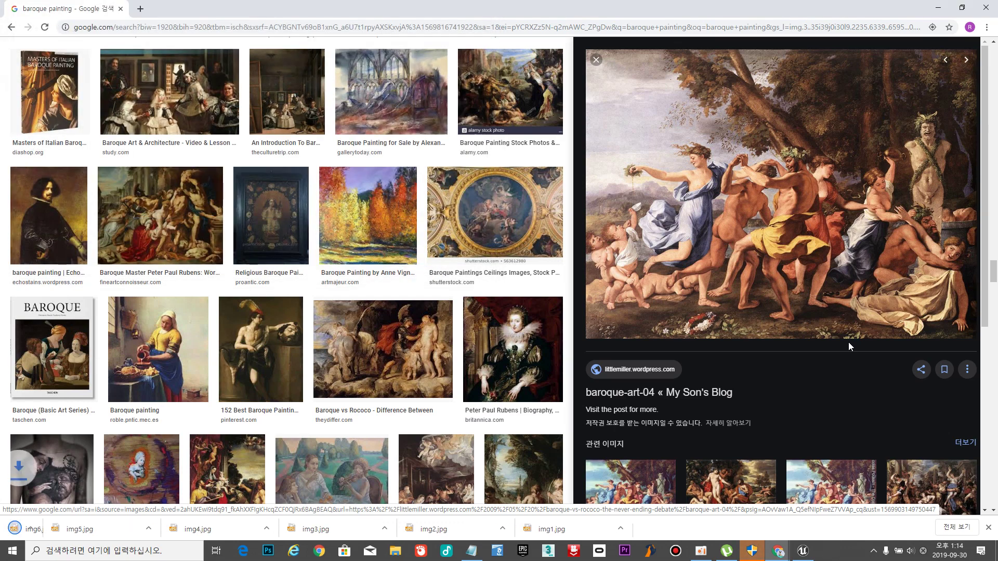
Open the related mythological painting from topofland.egloos.com and save it as img7 in the img folder.
{"action": "scroll", "coordinate": [887, 381], "scroll_direction": "down", "scroll_amount": 1}
{"action": "left_click", "coordinate": [752, 422]}
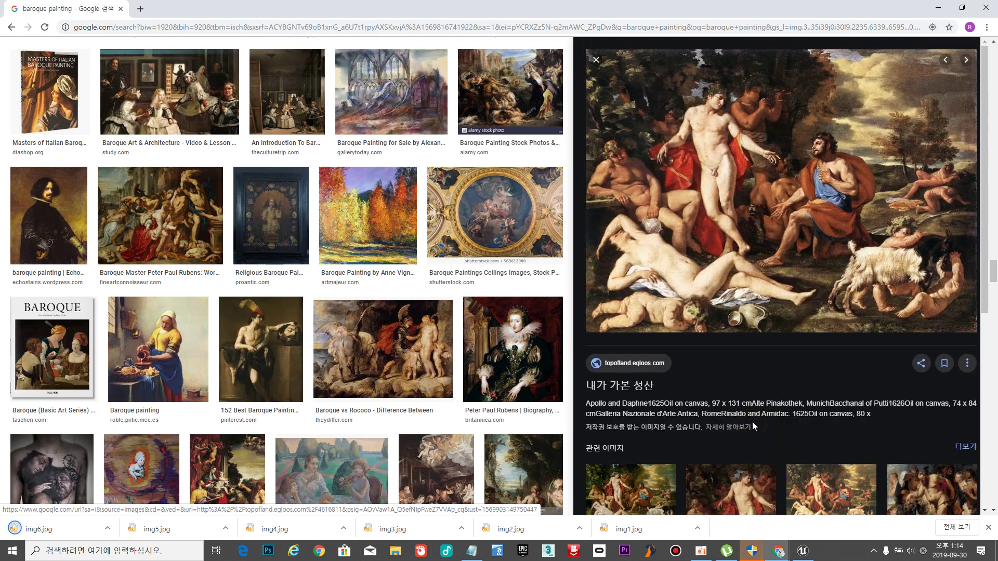
{"action": "right_click", "coordinate": [799, 188]}
{"action": "left_click", "coordinate": [847, 282]}
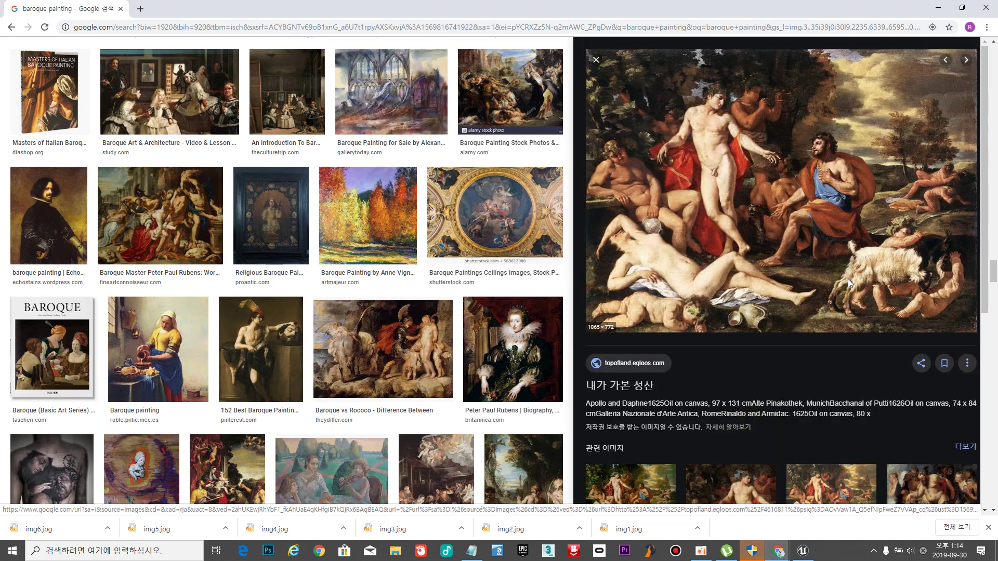
{"action": "type", "text": "i"}
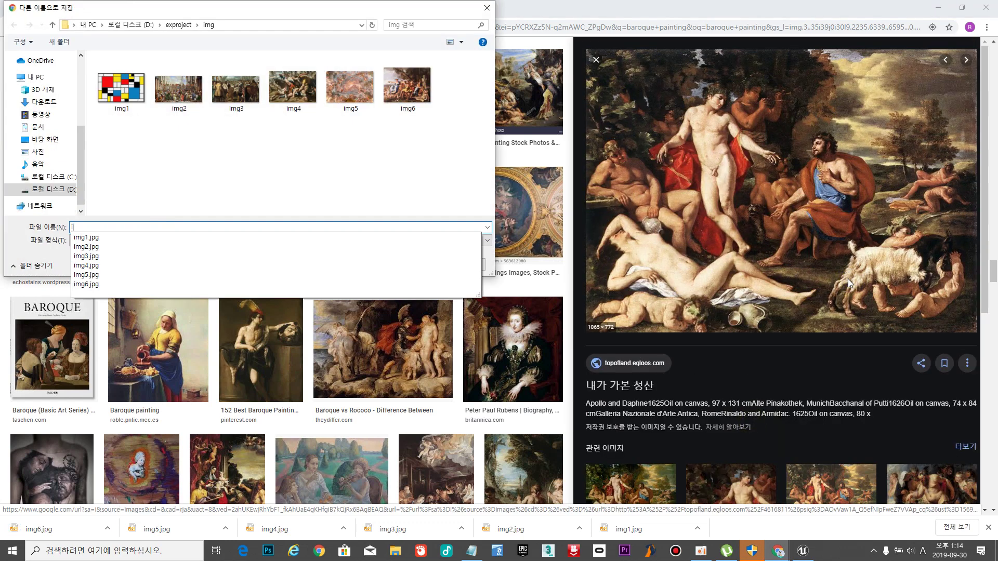
{"action": "type", "text": "mg7"}
{"action": "key", "text": "Return"}
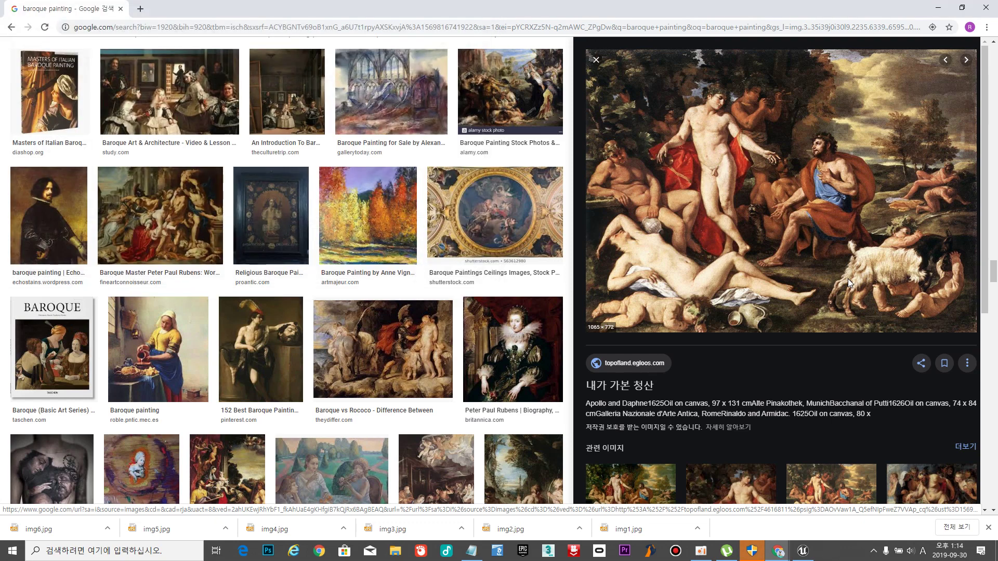
Switch to Unreal Editor and import img1 through img7 from exproject's img folder on drive D into the img content folder.
{"action": "left_click", "coordinate": [936, 9]}
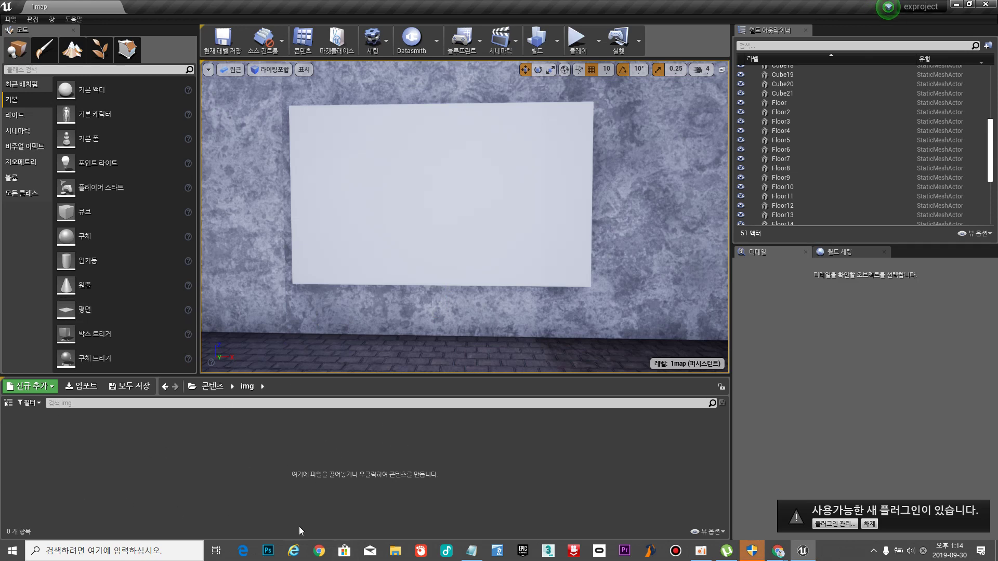
{"action": "left_click", "coordinate": [88, 387]}
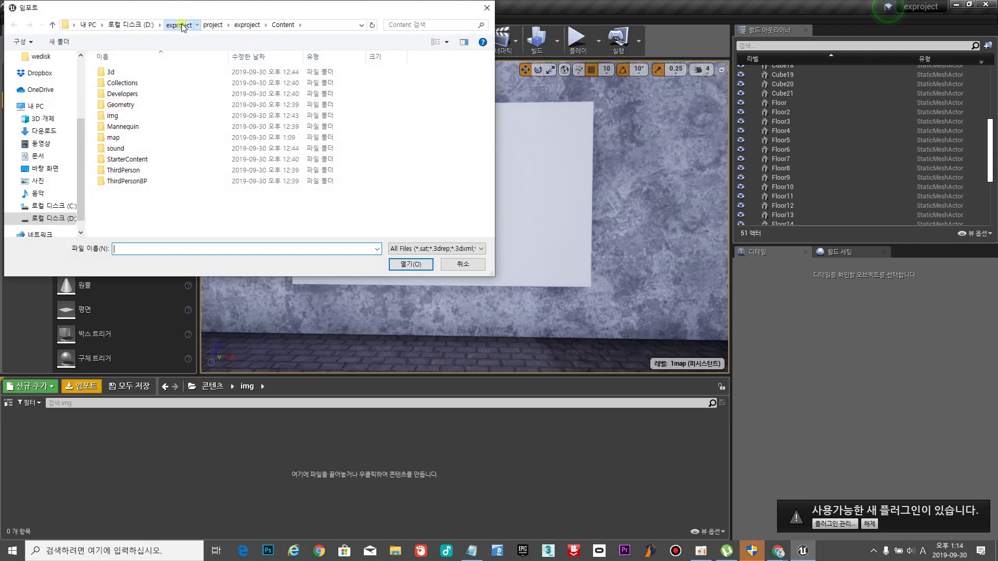
{"action": "left_click", "coordinate": [183, 27]}
{"action": "double_click", "coordinate": [120, 74]}
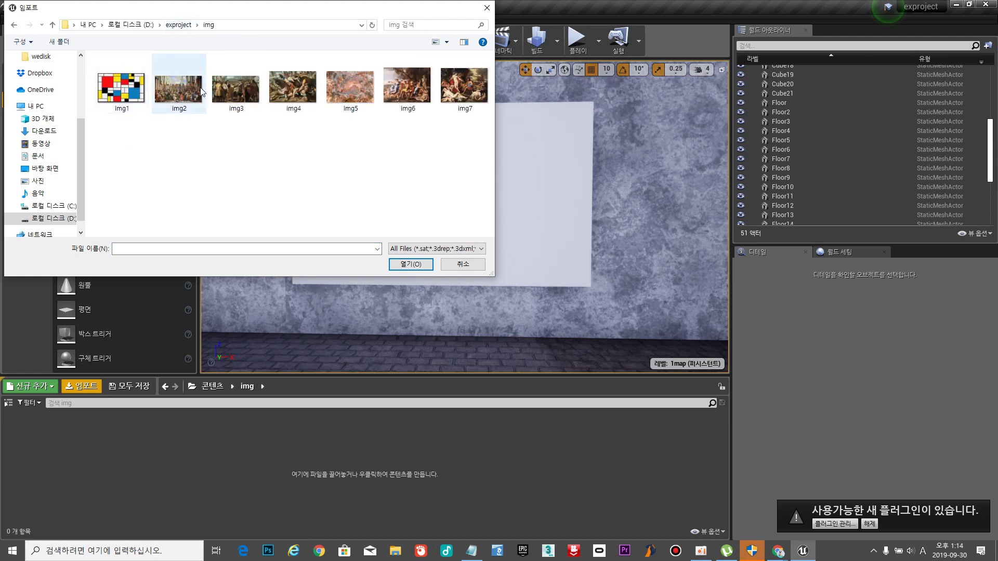
{"action": "left_click_drag", "start_coordinate": [474, 141], "coordinate": [141, 88]}
{"action": "left_click", "coordinate": [410, 265]}
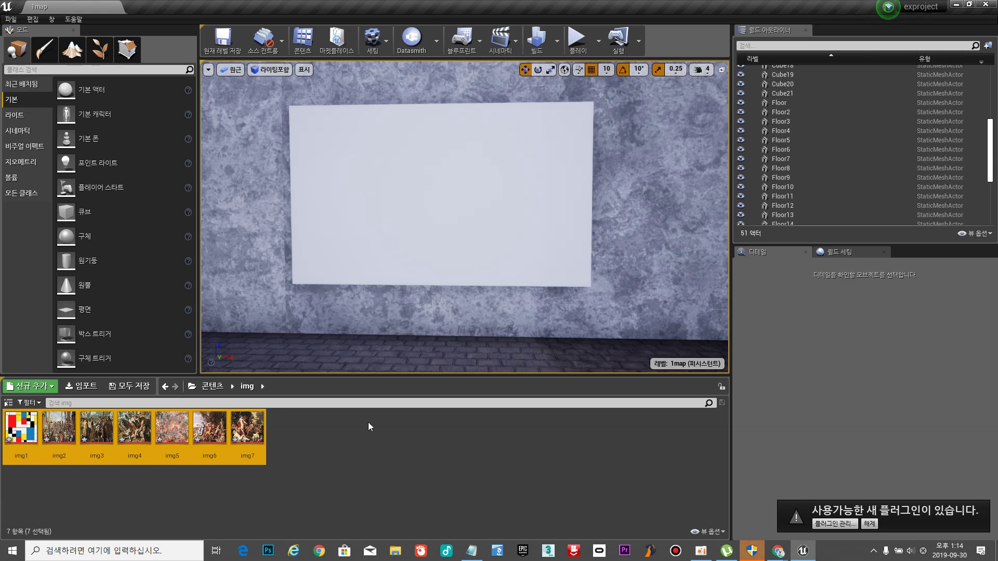
{"action": "left_click", "coordinate": [315, 456]}
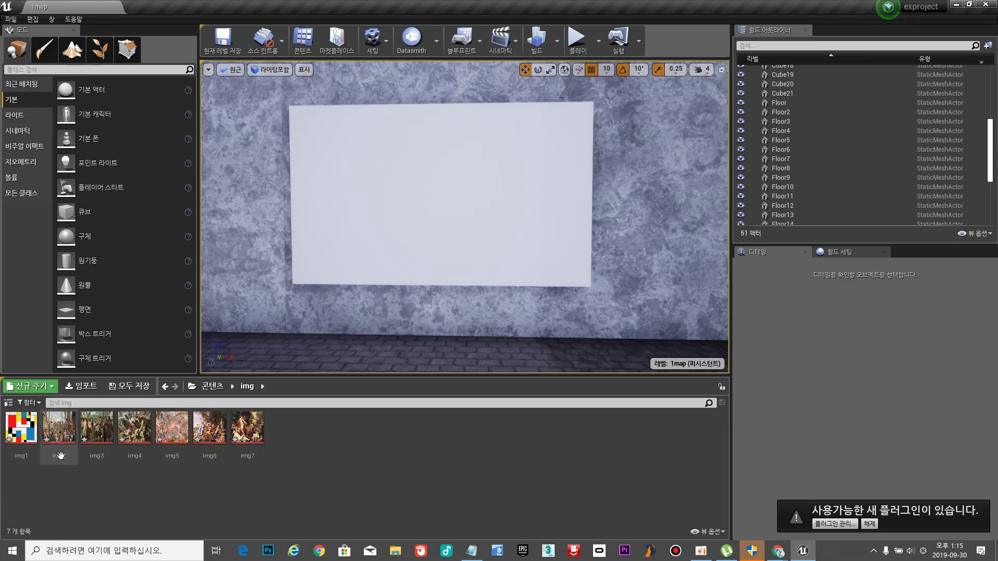
Create a material from the img1 Mondrian texture in the img content folder, keeping the default name.
{"action": "left_click", "coordinate": [20, 432]}
{"action": "right_click", "coordinate": [18, 431]}
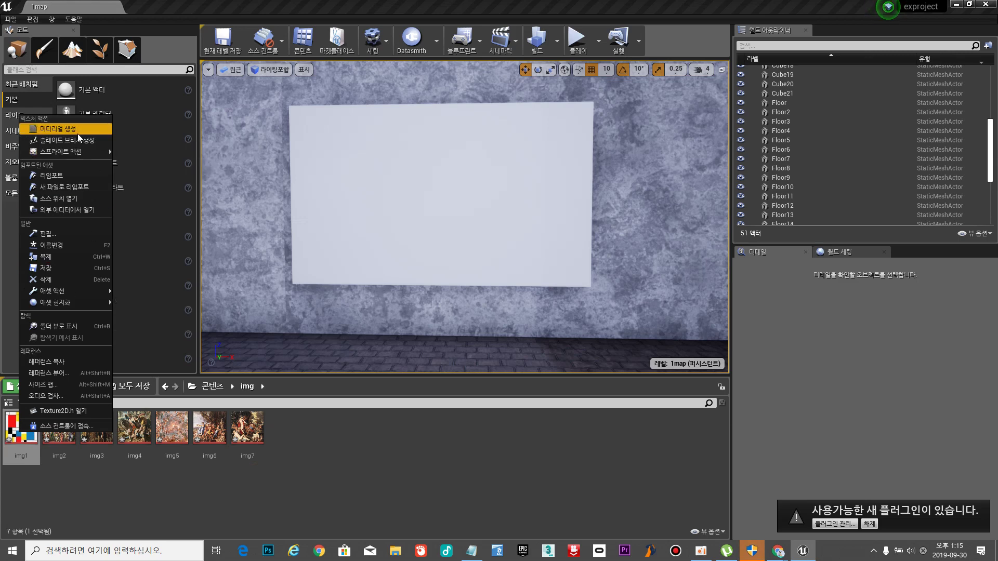
{"action": "left_click", "coordinate": [77, 133]}
{"action": "key", "text": "Return"}
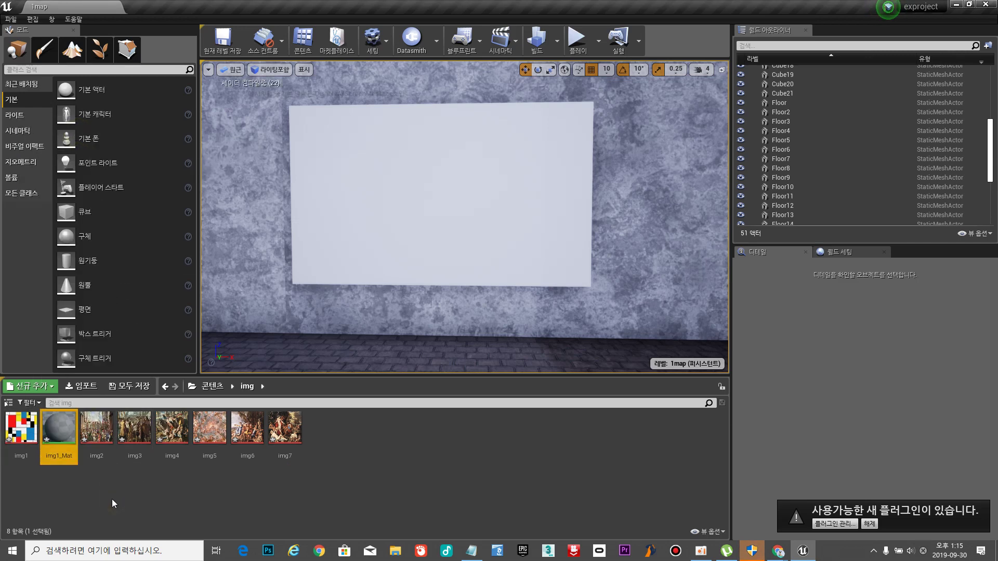
Apply the img1_Mat material to the blank panels on the two end walls of the gallery corridor.
{"action": "left_click", "coordinate": [51, 456]}
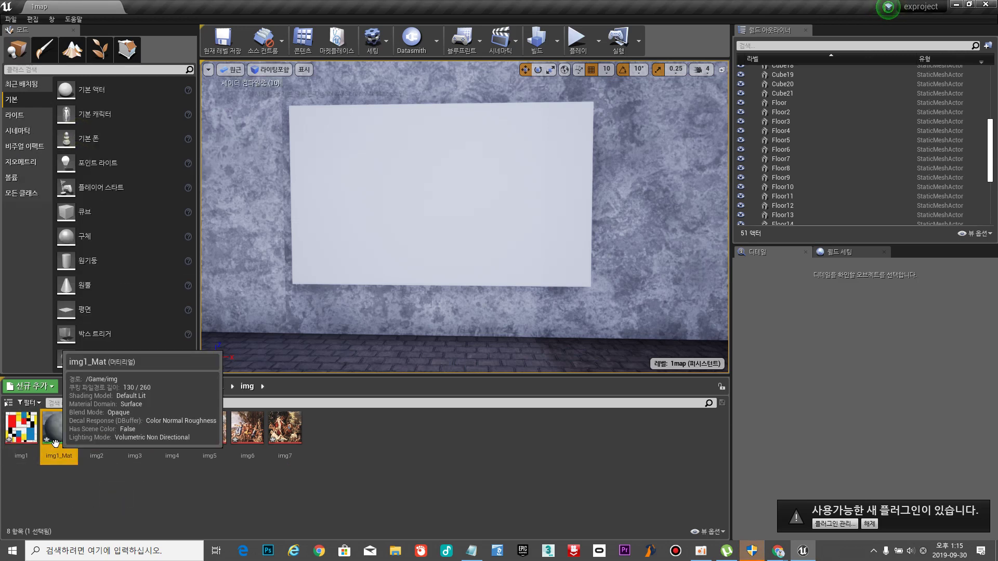
{"action": "left_click", "coordinate": [135, 477]}
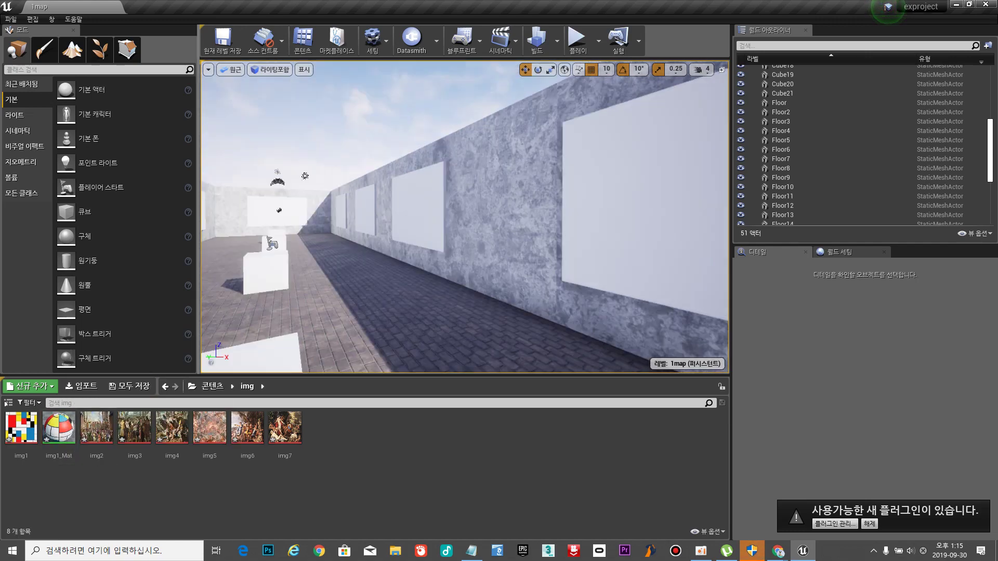
{"action": "right_click_drag", "start_coordinate": [465, 216], "coordinate": [391, 217]}
{"action": "key", "text": "w"}
{"action": "left_click_drag", "start_coordinate": [59, 428], "coordinate": [392, 239]}
{"action": "scroll", "coordinate": [385, 320], "scroll_direction": "down", "scroll_amount": 3}
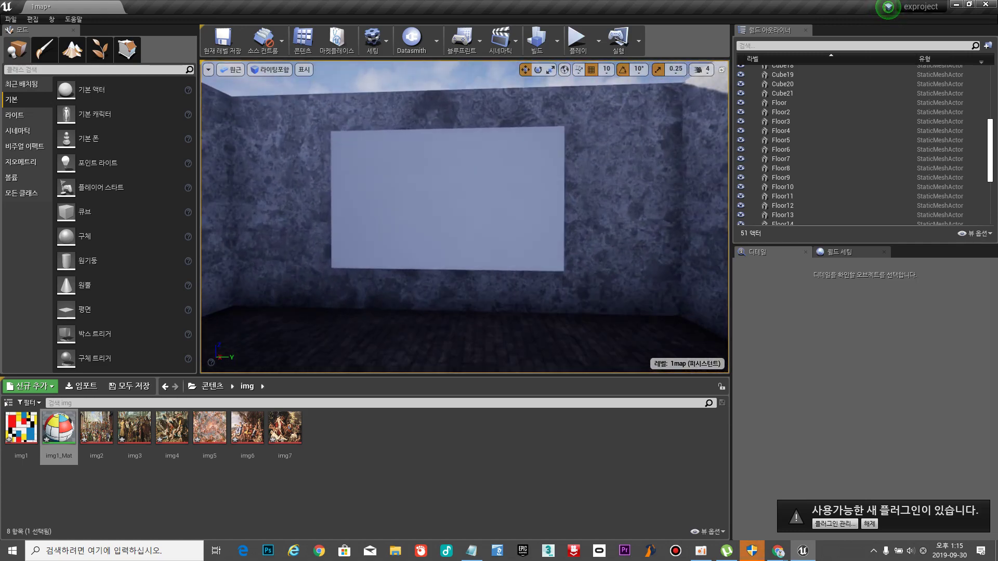
{"action": "left_click_drag", "start_coordinate": [59, 432], "coordinate": [433, 207]}
{"action": "mouse_move", "coordinate": [433, 207]}
{"action": "right_mouse_down"}
{"action": "mouse_move", "coordinate": [369, 190]}
{"action": "mouse_move", "coordinate": [208, 187]}
{"action": "mouse_move", "coordinate": [353, 193]}
{"action": "mouse_move", "coordinate": [270, 193]}
{"action": "mouse_move", "coordinate": [325, 201]}
{"action": "right_mouse_up"}
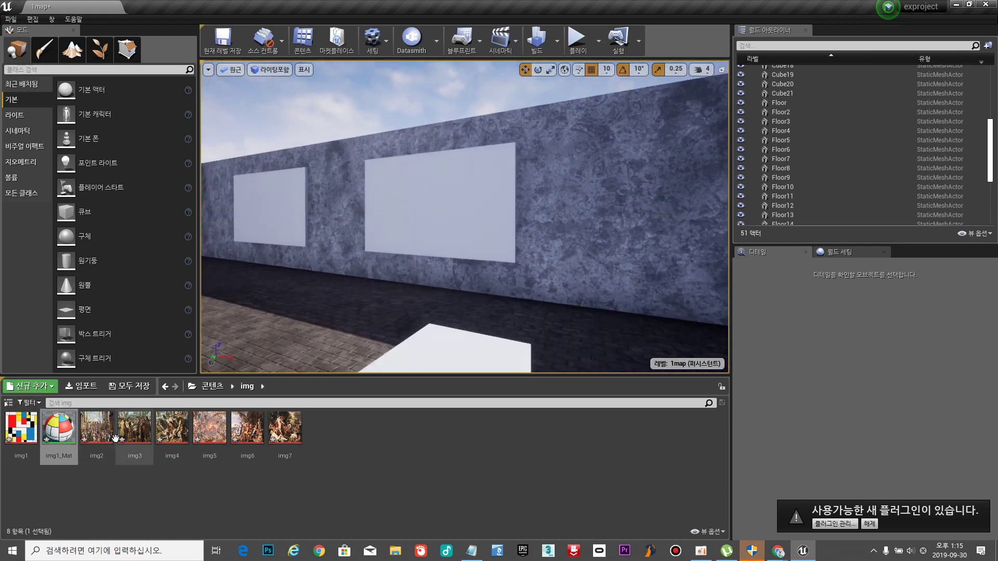
Apply the img2 texture directly to the first panel on the shaded long wall.
{"action": "left_click_drag", "start_coordinate": [96, 428], "coordinate": [454, 213]}
{"action": "right_click_drag", "start_coordinate": [455, 213], "coordinate": [483, 214]}
{"action": "right_click_drag", "start_coordinate": [395, 279], "coordinate": [427, 279]}
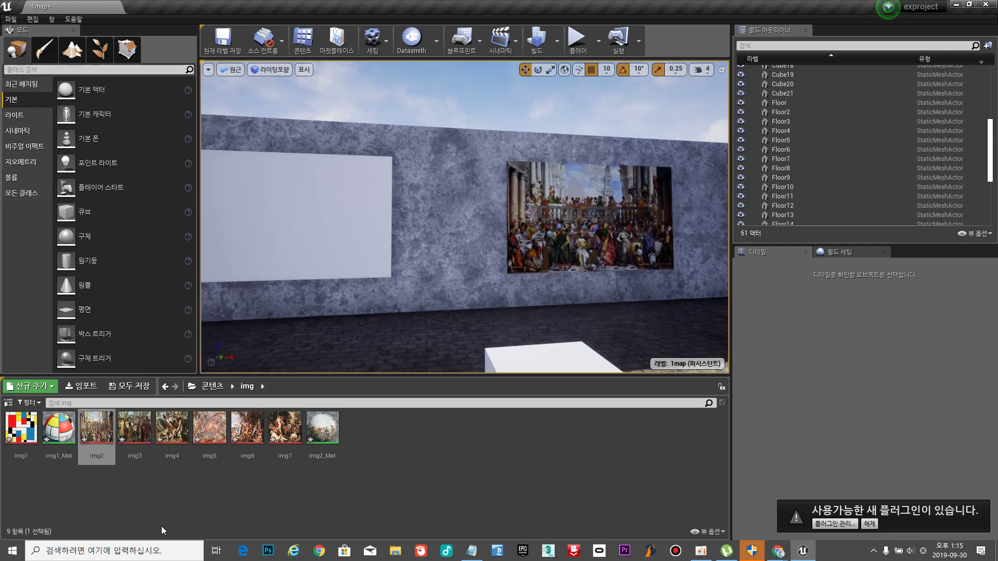
Create materials from the img3 and img4 textures in the img content folder, keeping the default names.
{"action": "left_click", "coordinate": [134, 448]}
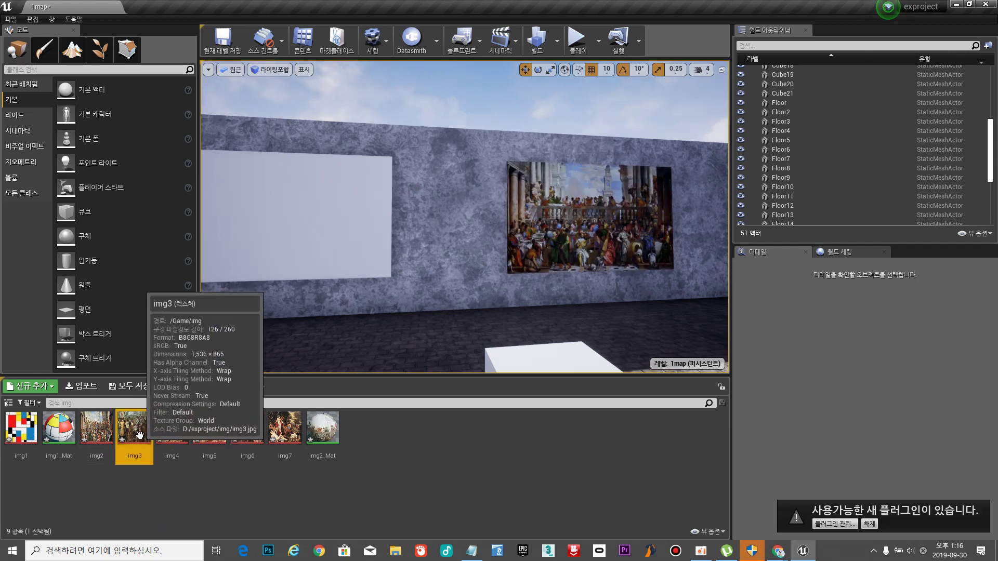
{"action": "right_click", "coordinate": [140, 435]}
{"action": "left_click", "coordinate": [192, 129]}
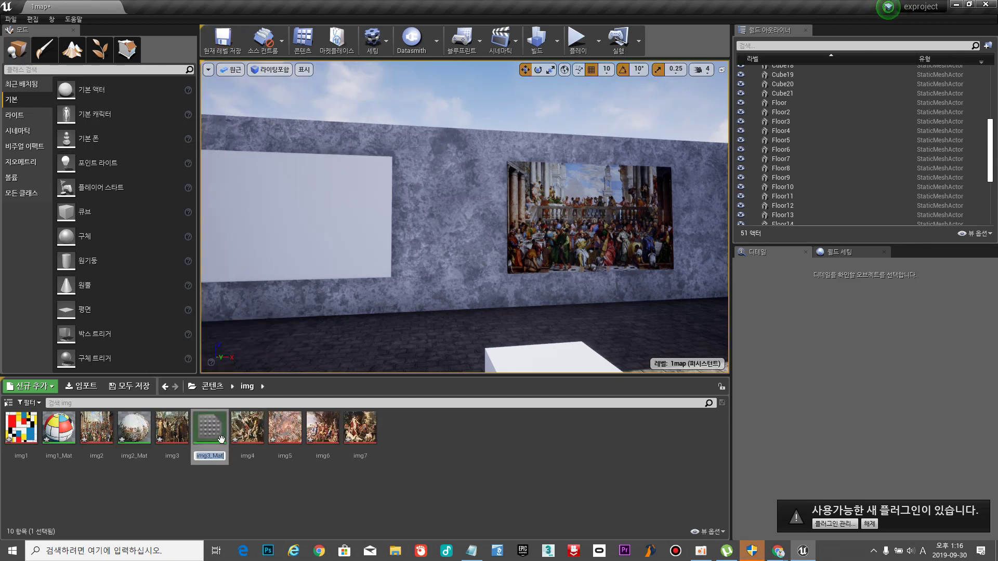
{"action": "key", "text": "Return"}
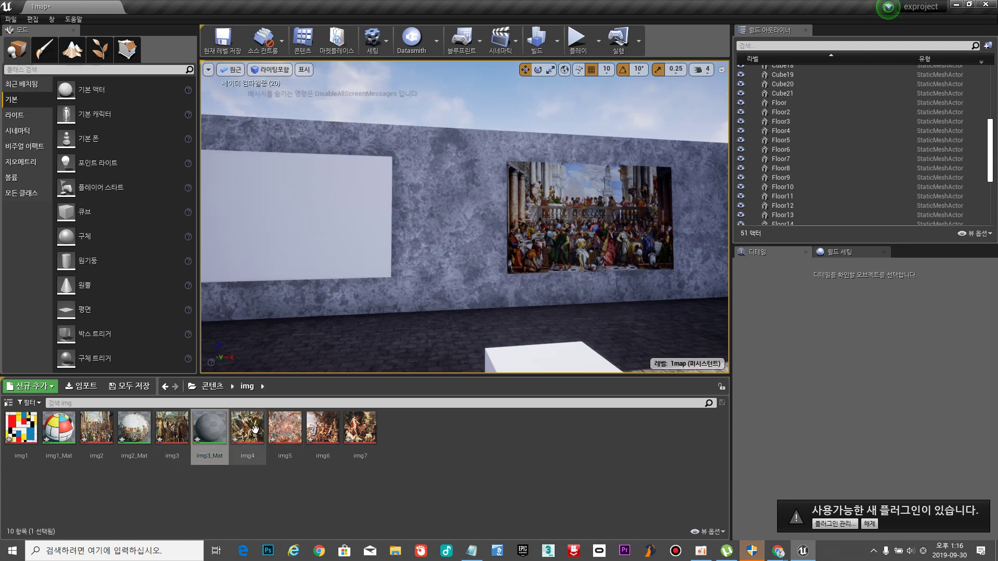
{"action": "right_click", "coordinate": [256, 429]}
{"action": "left_click", "coordinate": [305, 129]}
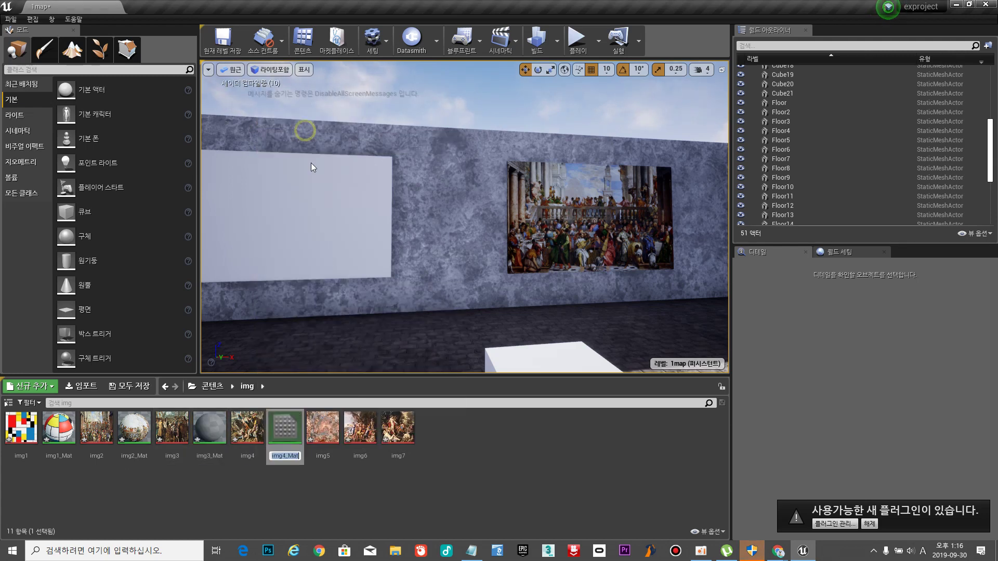
Create a material from the img6 texture, keeping the default name.
{"action": "right_click", "coordinate": [327, 427]}
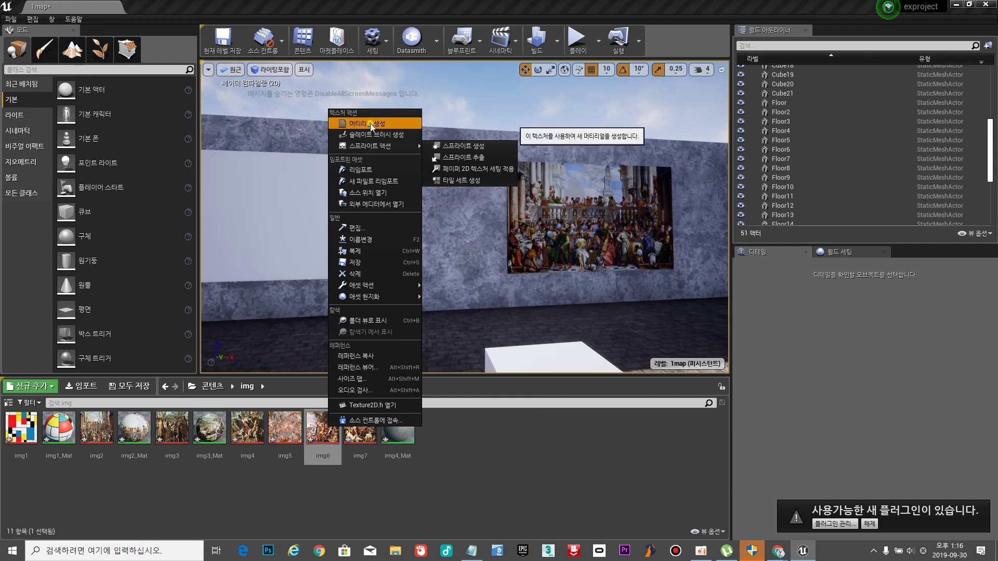
{"action": "left_click", "coordinate": [360, 123]}
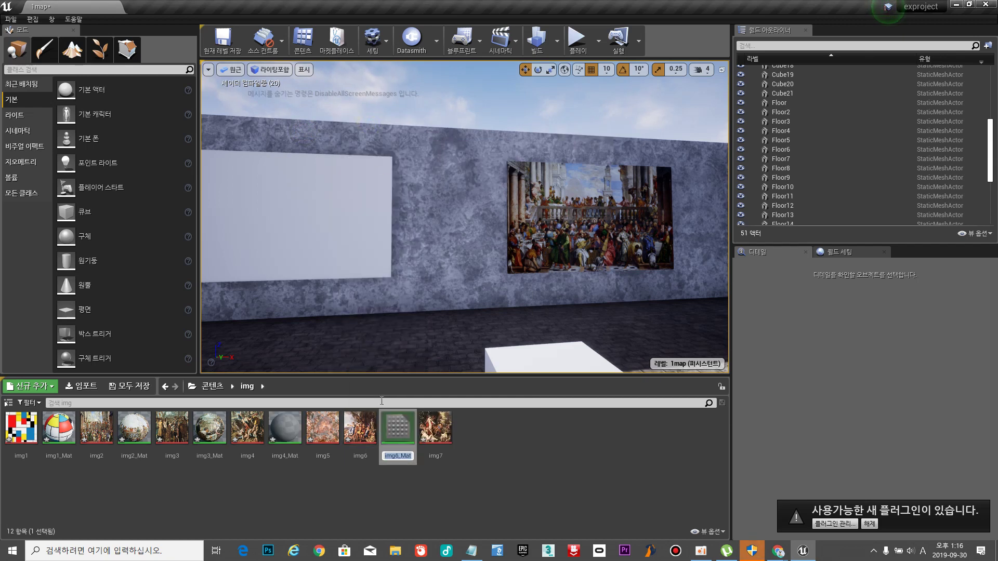
{"action": "right_click", "coordinate": [360, 426]}
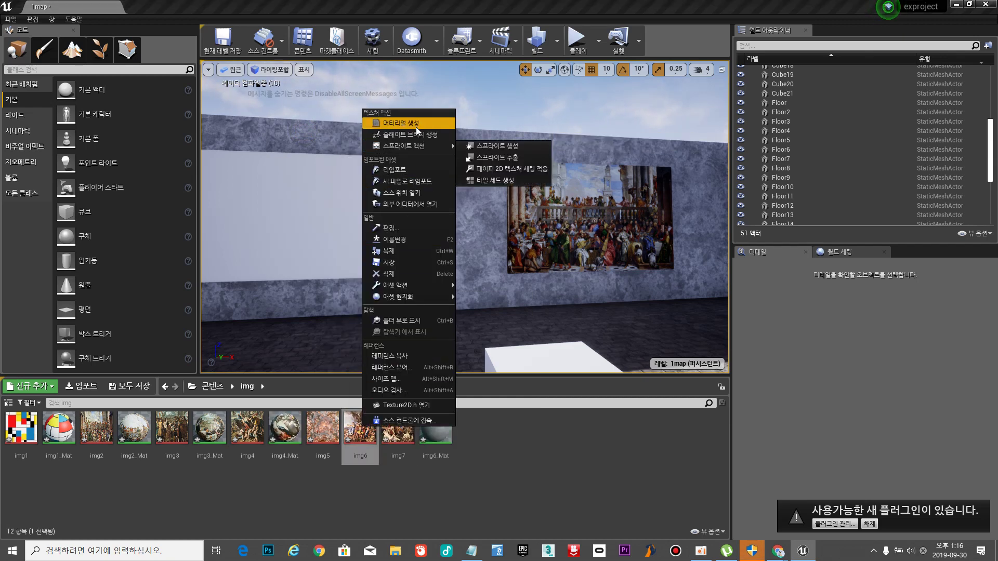
{"action": "left_click", "coordinate": [415, 124]}
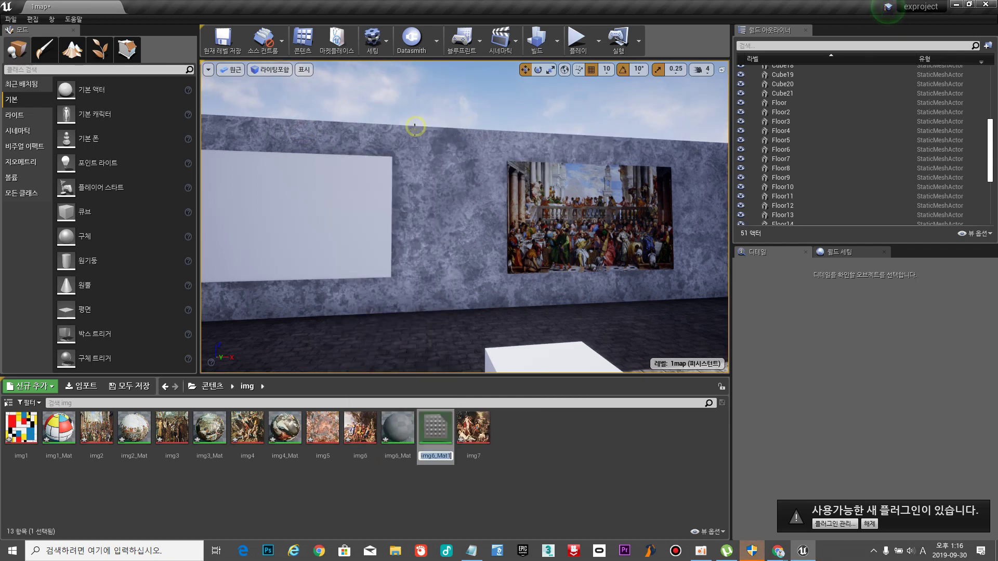
Create materials from the img7 and img5 textures, keeping the default names.
{"action": "right_click", "coordinate": [473, 437]}
{"action": "right_click", "coordinate": [439, 434]}
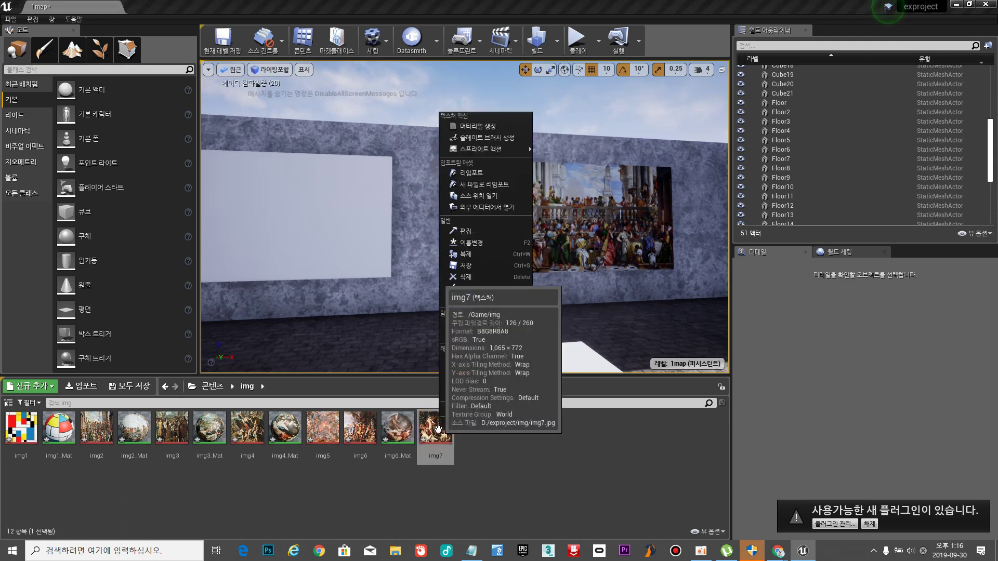
{"action": "left_click", "coordinate": [509, 136]}
{"action": "right_click", "coordinate": [335, 427]}
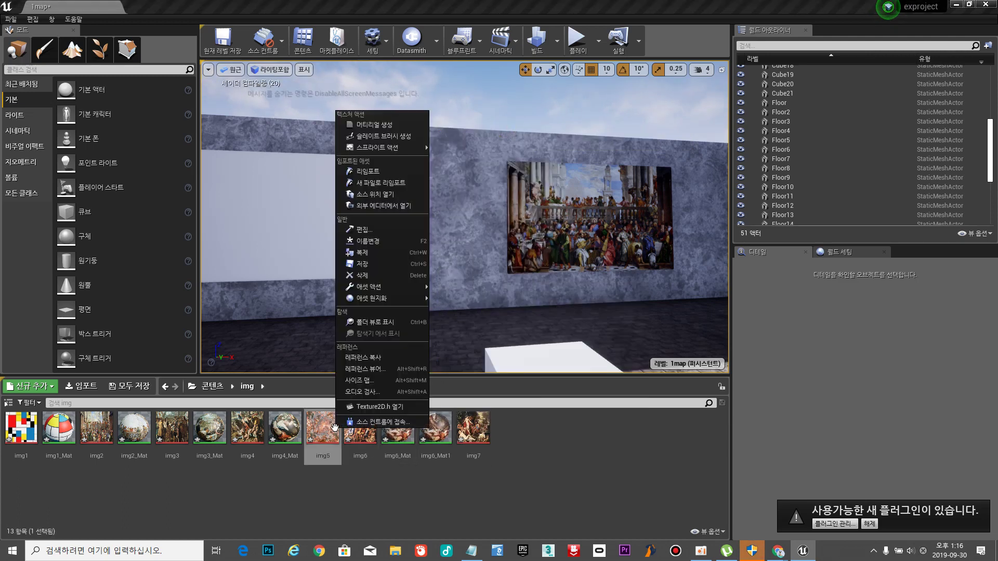
{"action": "left_click", "coordinate": [375, 124]}
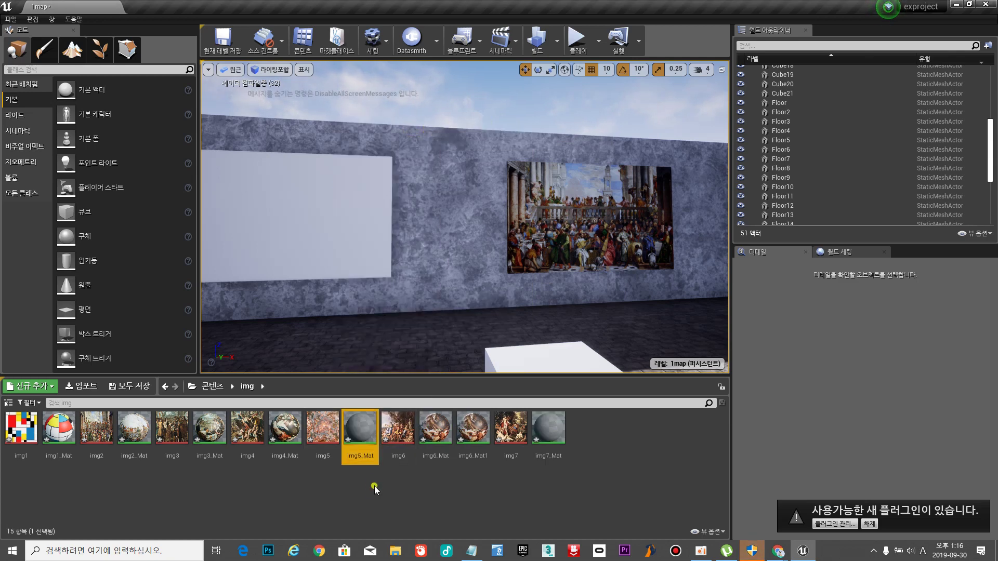
Apply img3_Mat and img4_Mat to the next two blank panels after the img2 painting on the shaded long wall.
{"action": "right_click_drag", "start_coordinate": [464, 217], "coordinate": [400, 228]}
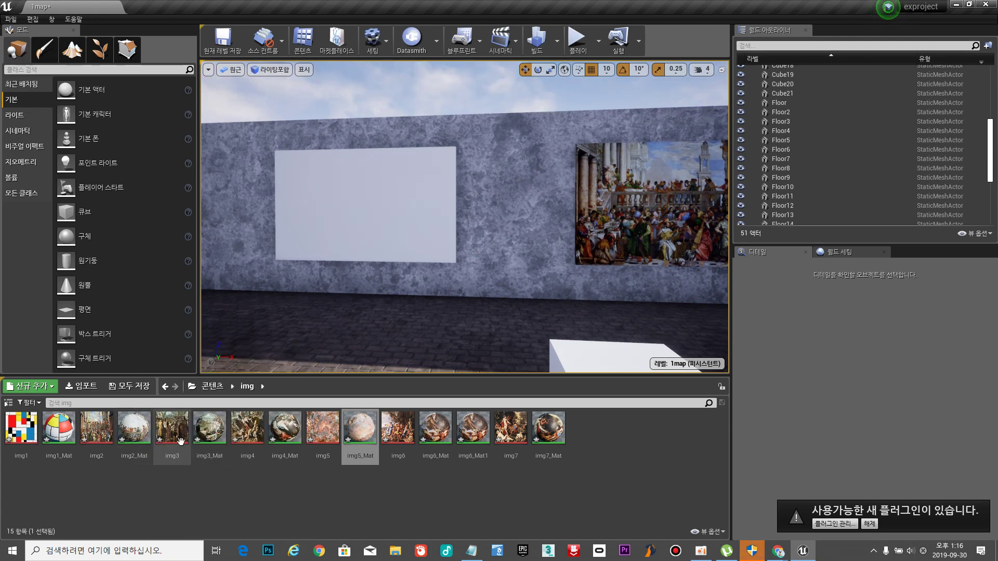
{"action": "left_click_drag", "start_coordinate": [209, 429], "coordinate": [351, 212]}
{"action": "key", "text": "a"}
{"action": "right_click_drag", "start_coordinate": [351, 212], "coordinate": [315, 211]}
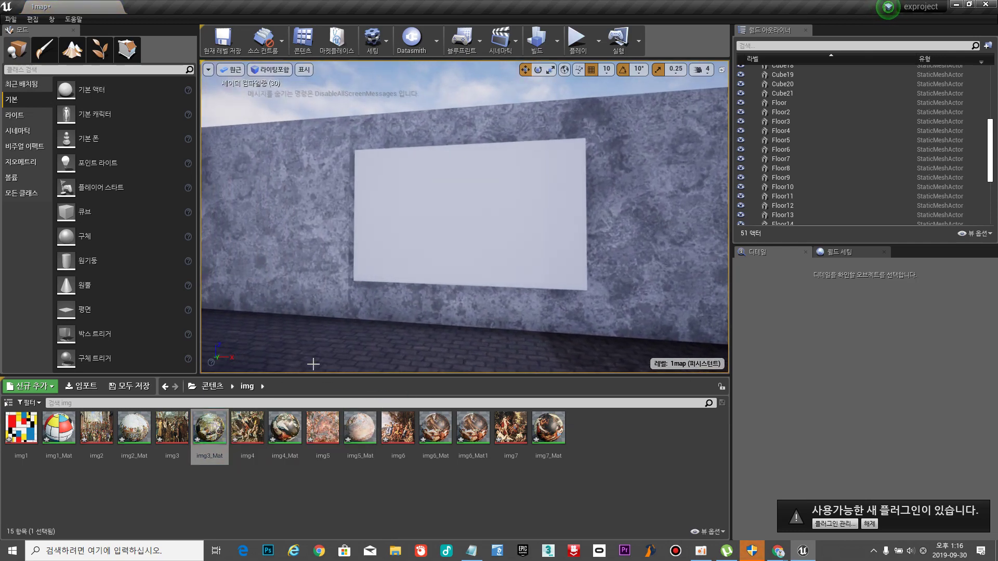
{"action": "left_click_drag", "start_coordinate": [284, 428], "coordinate": [486, 221]}
{"action": "key", "text": "a"}
{"action": "right_click_drag", "start_coordinate": [486, 221], "coordinate": [486, 221]}
Apply img5_Mat, img6_Mat and img7_Mat in order to the remaining three panels on the shaded long wall.
{"action": "left_click_drag", "start_coordinate": [363, 424], "coordinate": [479, 229]}
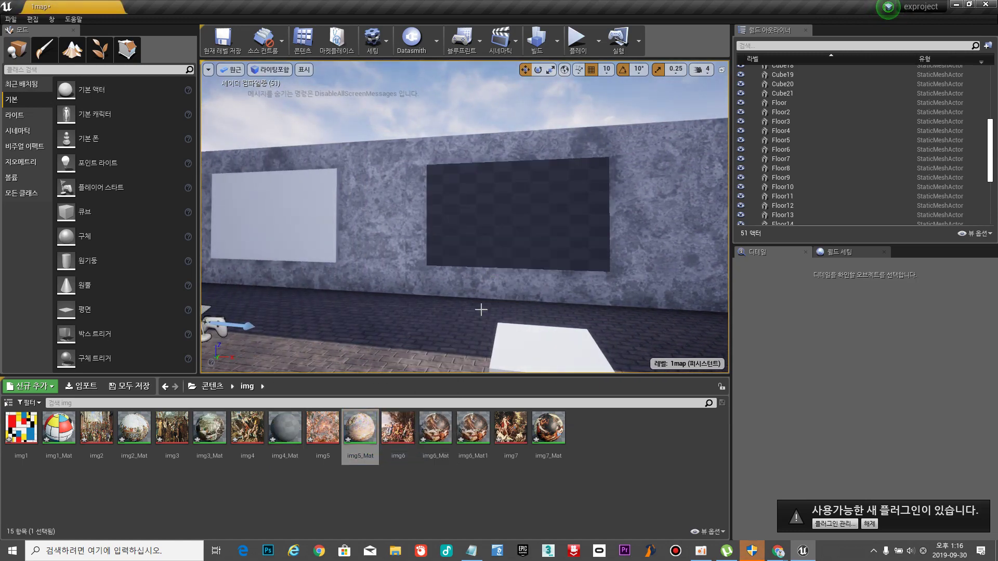
{"action": "left_click_drag", "start_coordinate": [435, 429], "coordinate": [295, 230]}
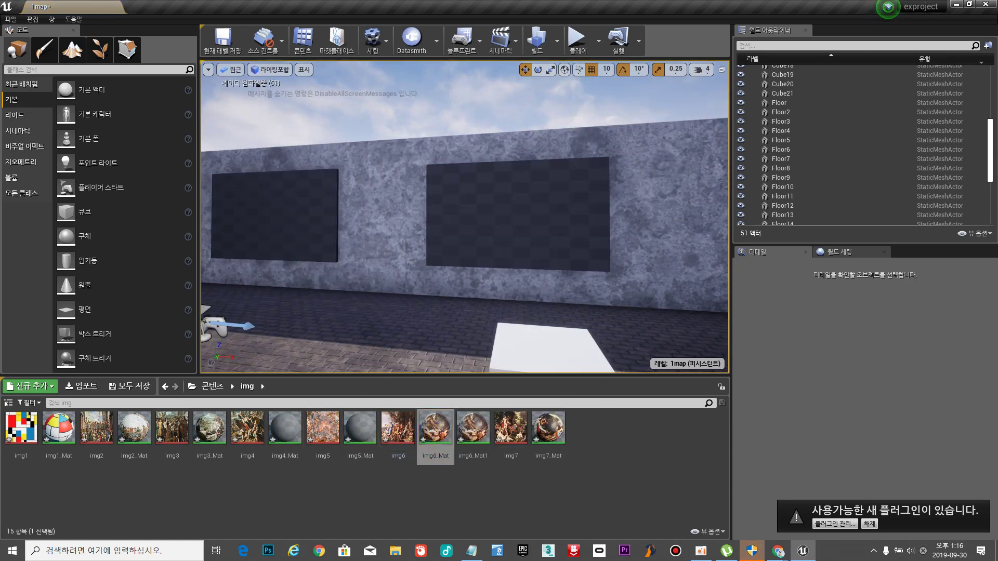
{"action": "key", "text": "a"}
{"action": "right_click_drag", "start_coordinate": [295, 230], "coordinate": [295, 230]}
{"action": "key", "text": "w"}
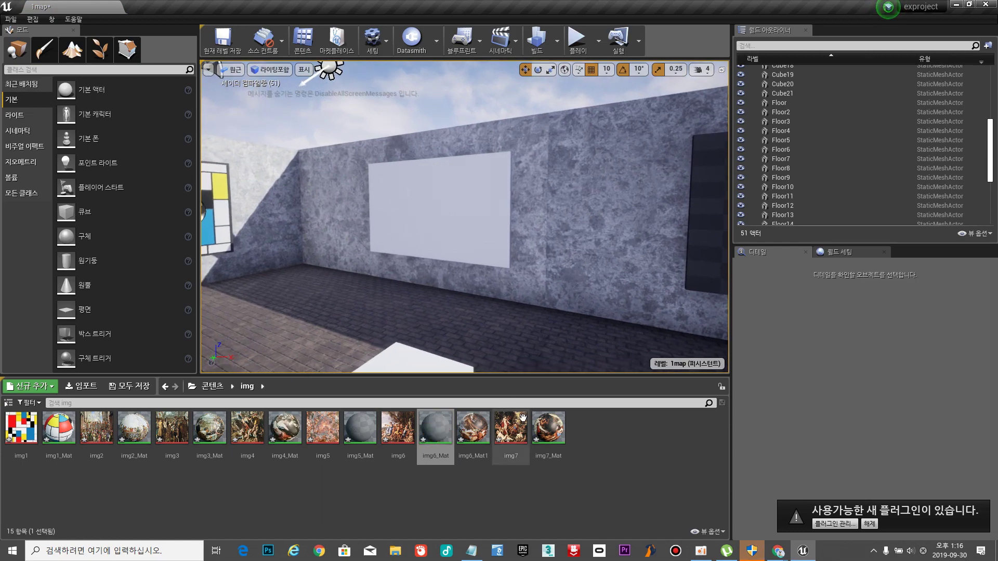
{"action": "left_click_drag", "start_coordinate": [549, 428], "coordinate": [494, 251]}
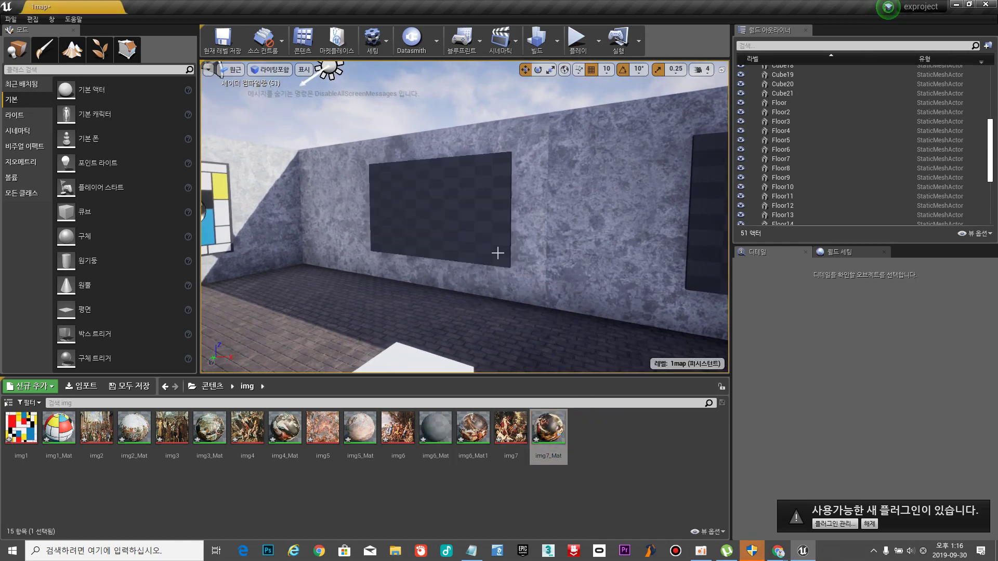
Apply img2_Mat, img3_Mat and img4_Mat in order to the first three panels on the opposite, sunlit long wall.
{"action": "right_click_drag", "start_coordinate": [494, 252], "coordinate": [512, 252]}
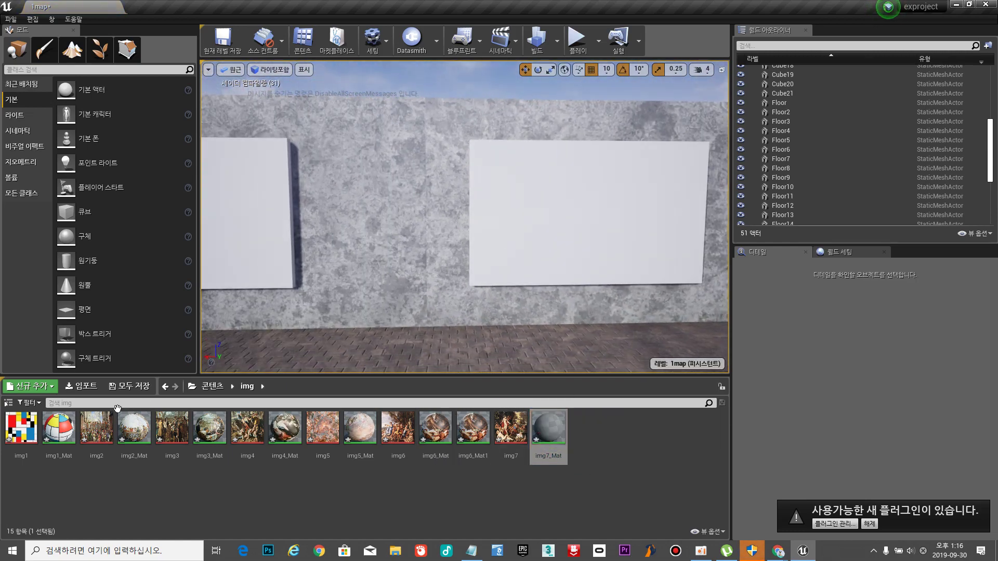
{"action": "mouse_move", "coordinate": [134, 427]}
{"action": "left_mouse_down"}
{"action": "mouse_move", "coordinate": [398, 338]}
{"action": "mouse_move", "coordinate": [550, 234]}
{"action": "left_mouse_up"}
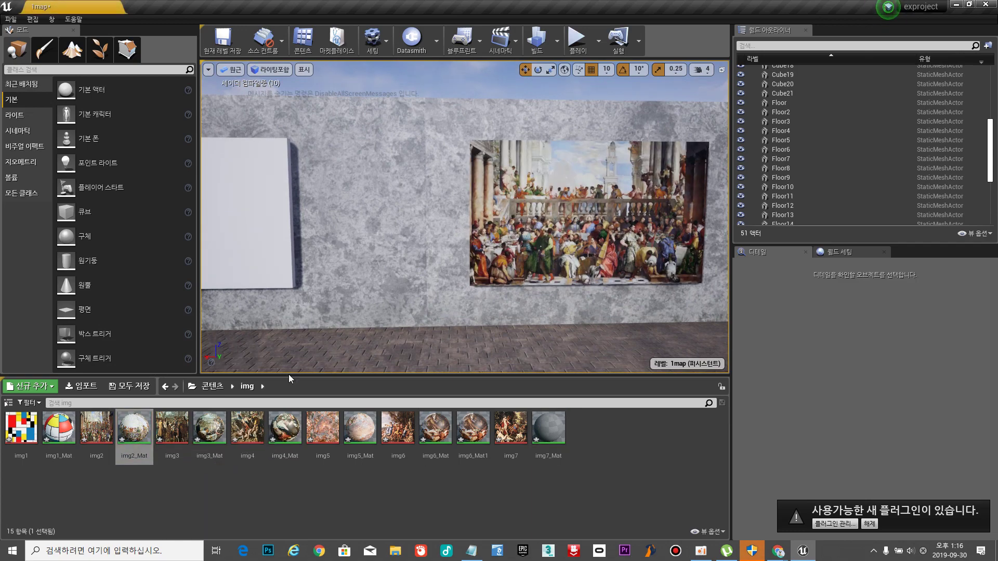
{"action": "left_click_drag", "start_coordinate": [209, 427], "coordinate": [242, 213]}
{"action": "right_click_drag", "start_coordinate": [241, 213], "coordinate": [242, 213]}
{"action": "left_click", "coordinate": [292, 426]}
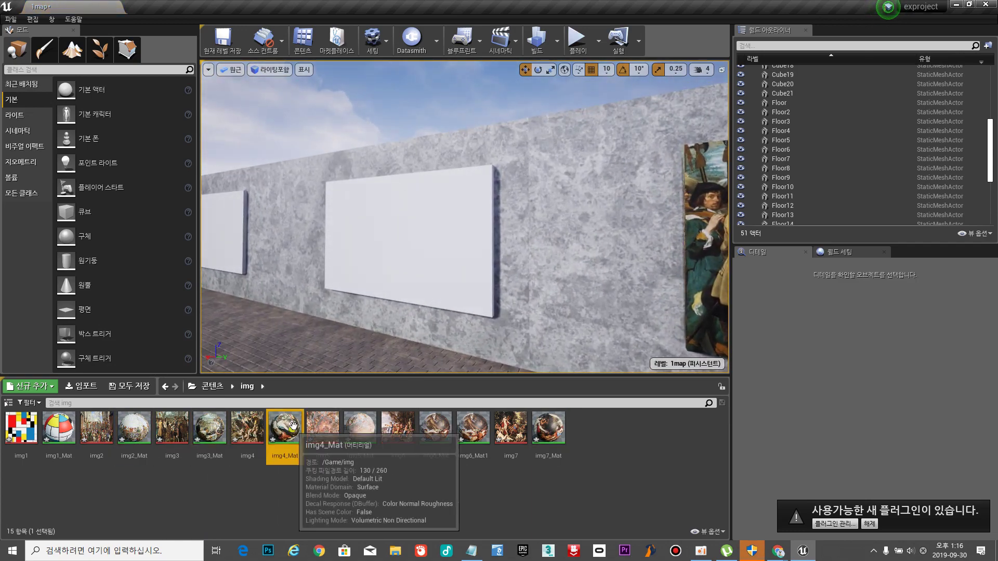
{"action": "left_click_drag", "start_coordinate": [293, 426], "coordinate": [451, 235]}
{"action": "right_click_drag", "start_coordinate": [451, 234], "coordinate": [451, 235]}
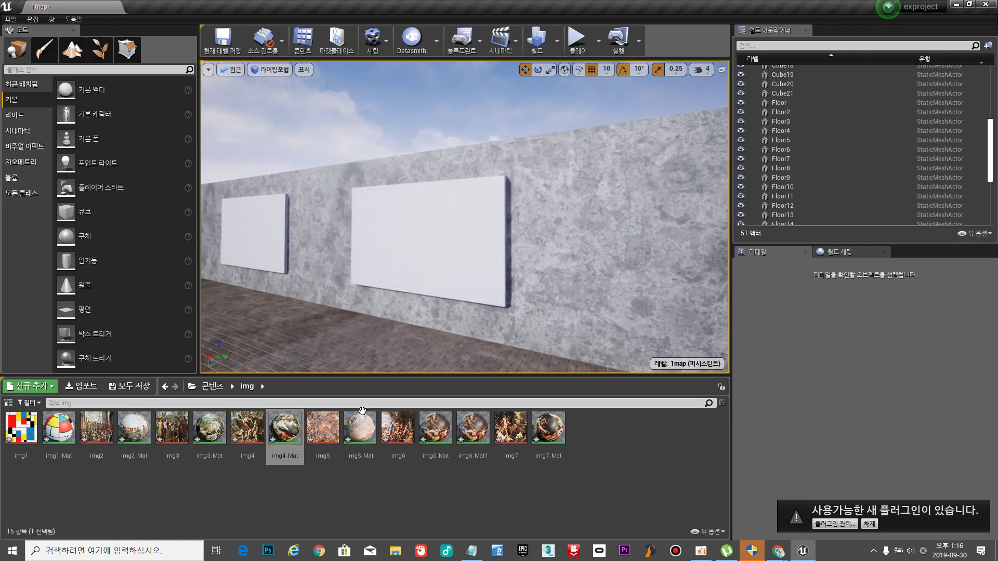
Apply img5_Mat, img6_Mat and img7_Mat in order to the last three panels on the sunlit long wall.
{"action": "left_click_drag", "start_coordinate": [360, 426], "coordinate": [452, 205]}
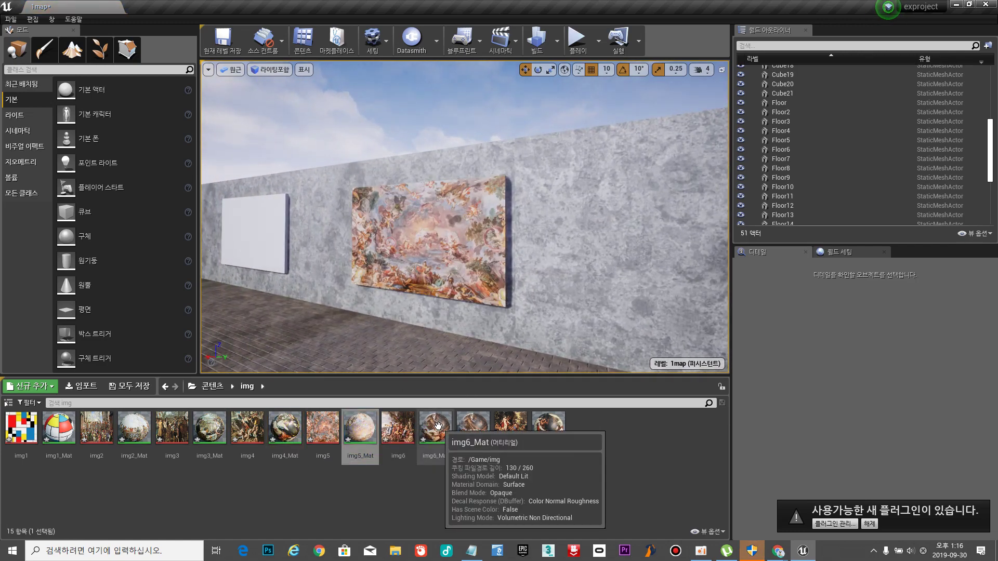
{"action": "left_click_drag", "start_coordinate": [438, 426], "coordinate": [259, 245]}
{"action": "right_click_drag", "start_coordinate": [333, 254], "coordinate": [332, 253]}
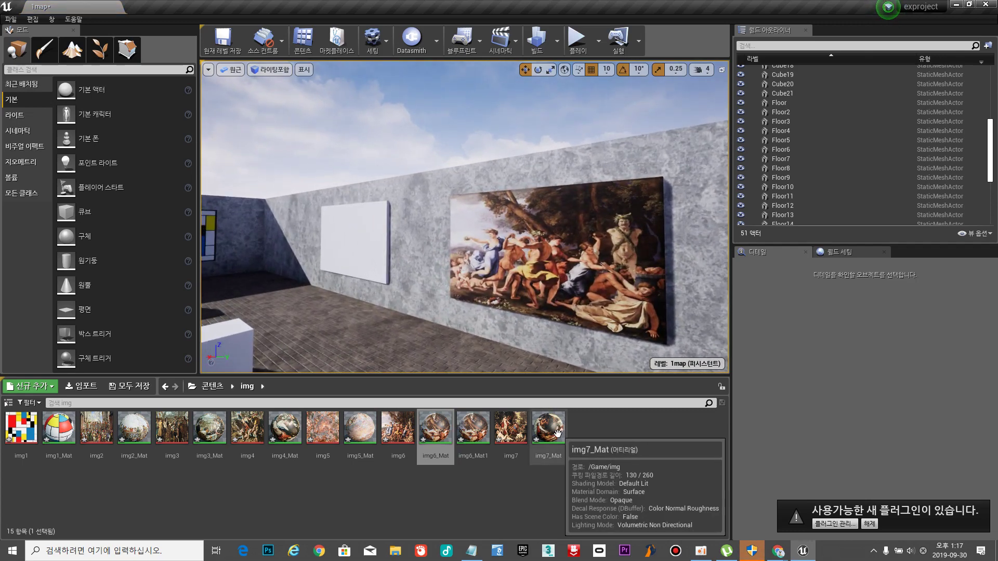
{"action": "left_click_drag", "start_coordinate": [557, 433], "coordinate": [347, 249]}
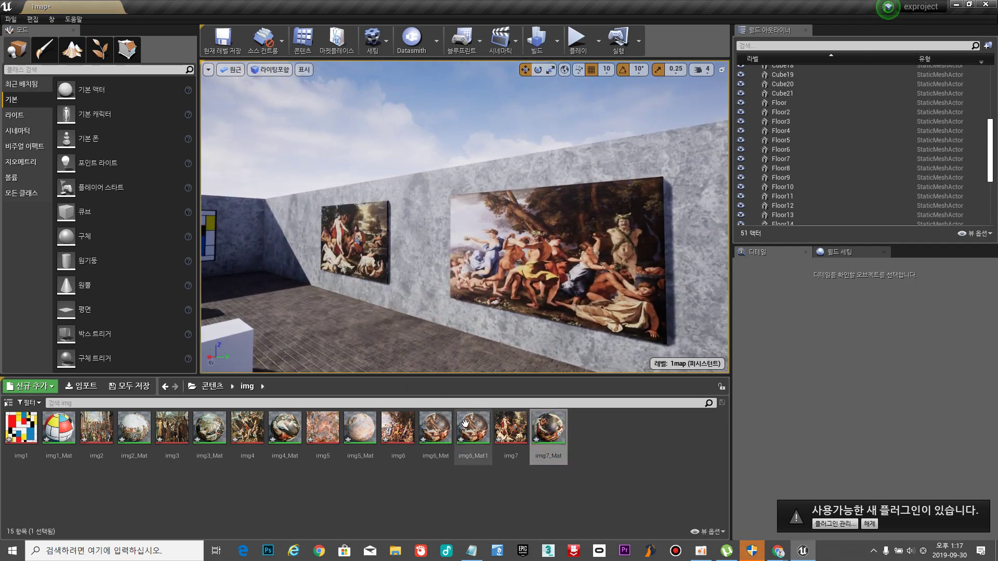
Delete the duplicate img6_Mat1 material from the img content folder.
{"action": "left_click", "coordinate": [463, 486]}
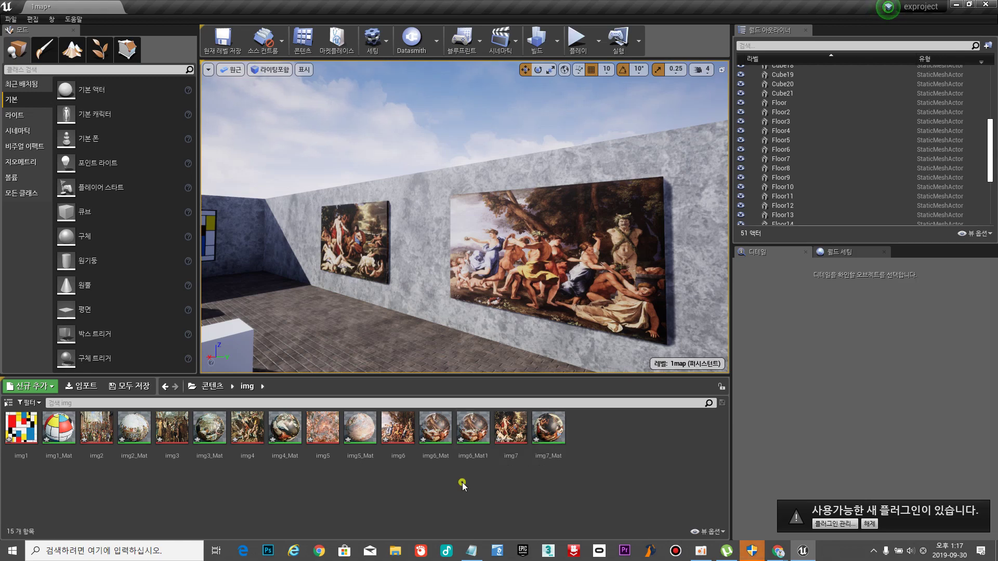
{"action": "right_click", "coordinate": [466, 431]}
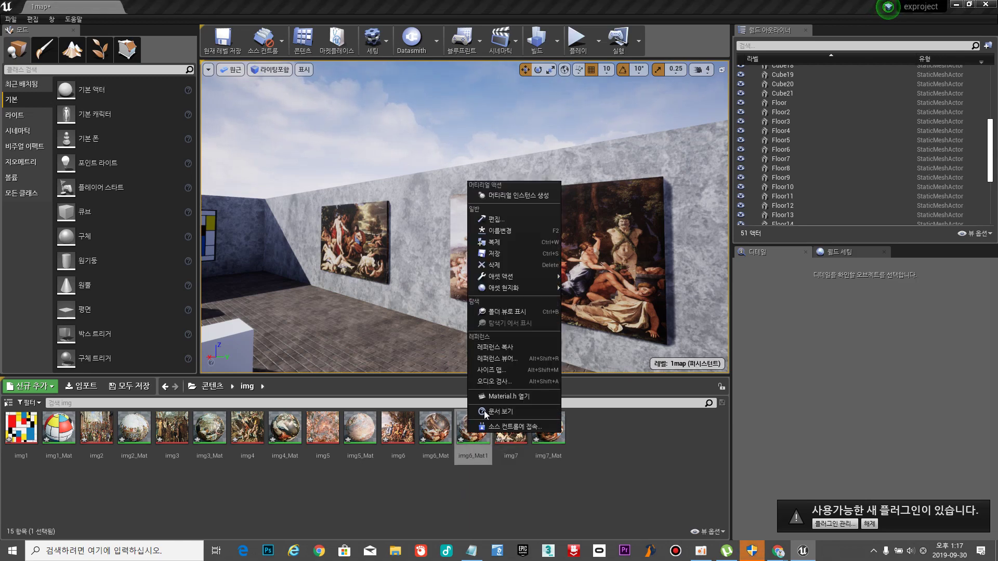
{"action": "left_click", "coordinate": [493, 266]}
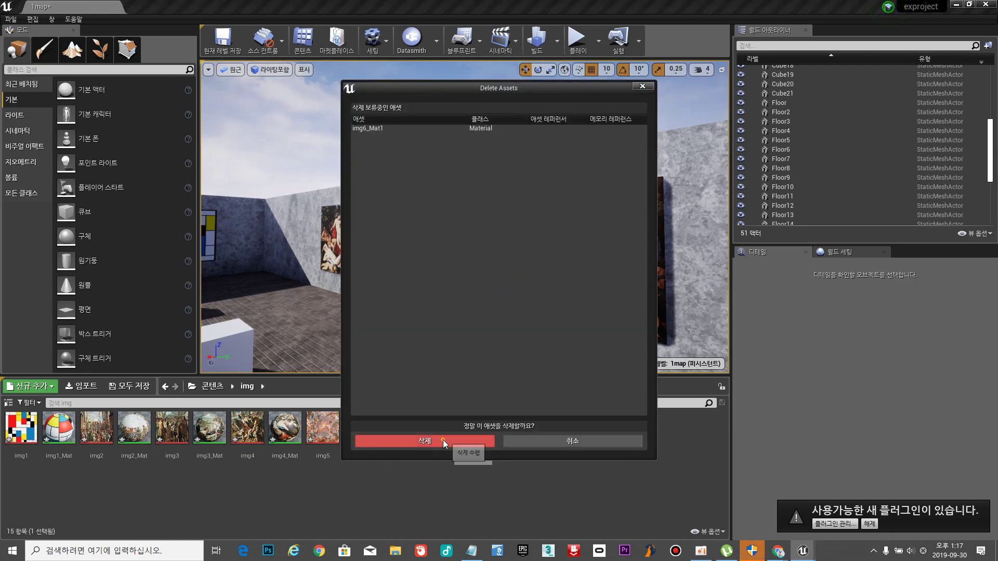
{"action": "left_click", "coordinate": [442, 441]}
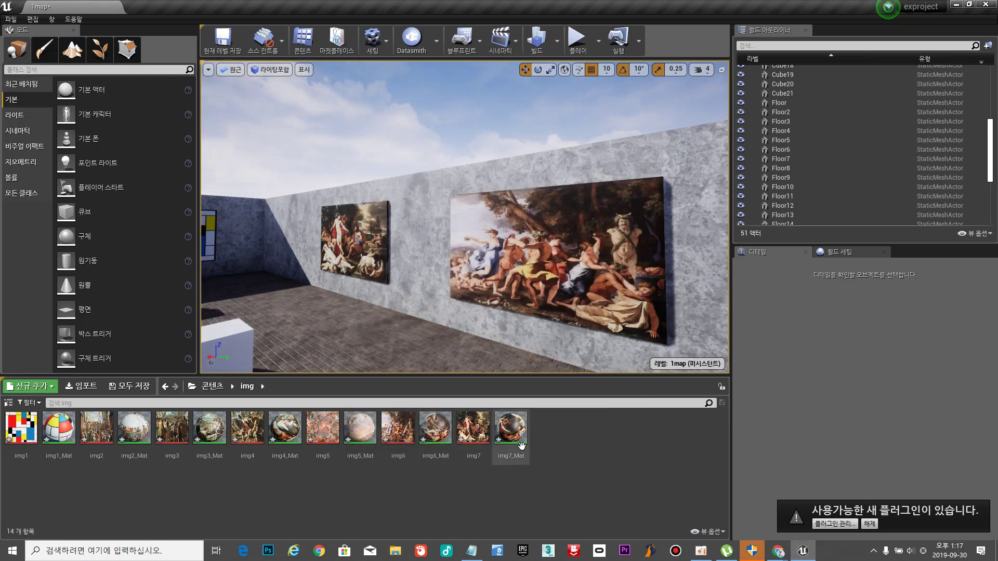
Run the gallery in play mode and walk the character along the corridor to examine the paintings on both long walls.
{"action": "mouse_move", "coordinate": [509, 214]}
{"action": "right_mouse_down"}
{"action": "mouse_move", "coordinate": [312, 219]}
{"action": "mouse_move", "coordinate": [416, 227]}
{"action": "mouse_move", "coordinate": [322, 223]}
{"action": "mouse_move", "coordinate": [374, 224]}
{"action": "mouse_move", "coordinate": [405, 208]}
{"action": "mouse_move", "coordinate": [467, 112]}
{"action": "right_mouse_up"}
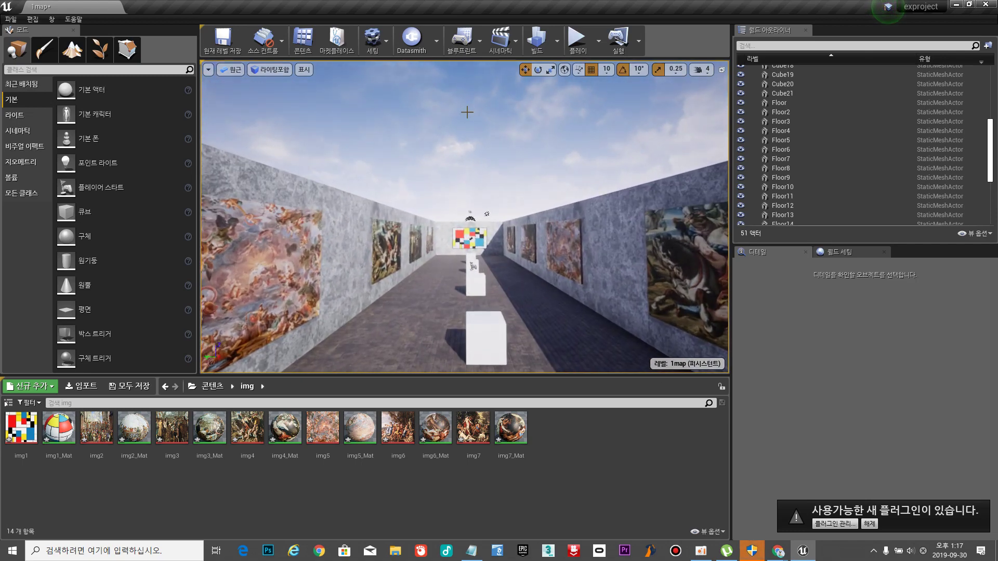
{"action": "left_click", "coordinate": [578, 39]}
{"action": "key", "text": "w"}
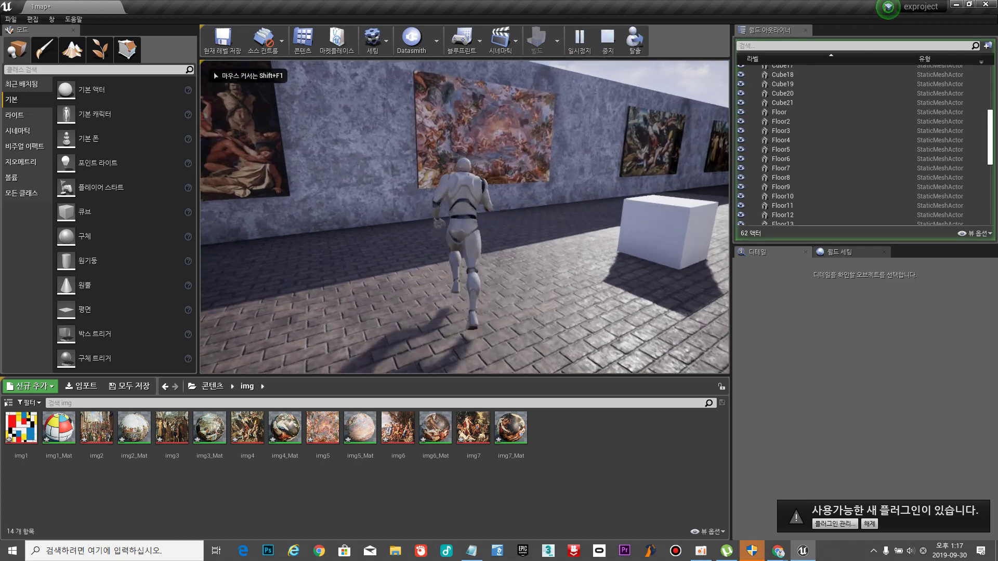
{"action": "key", "text": "w"}
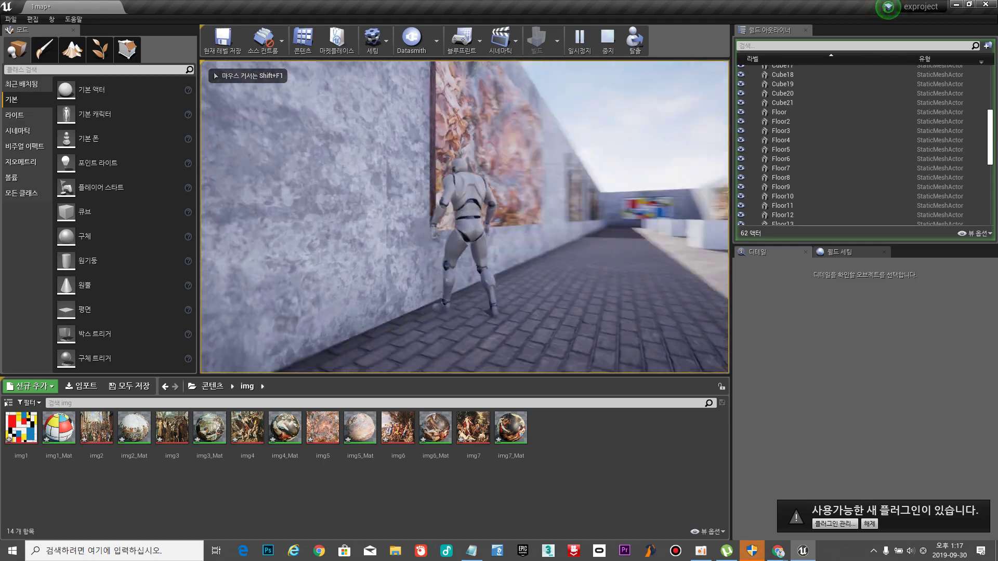
{"action": "key", "text": "w"}
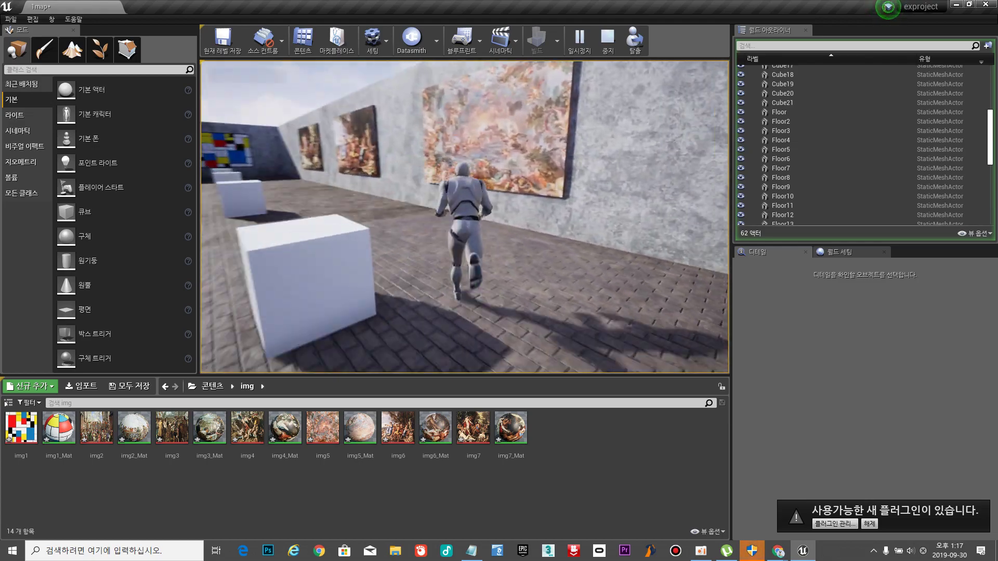
{"action": "key", "text": "w"}
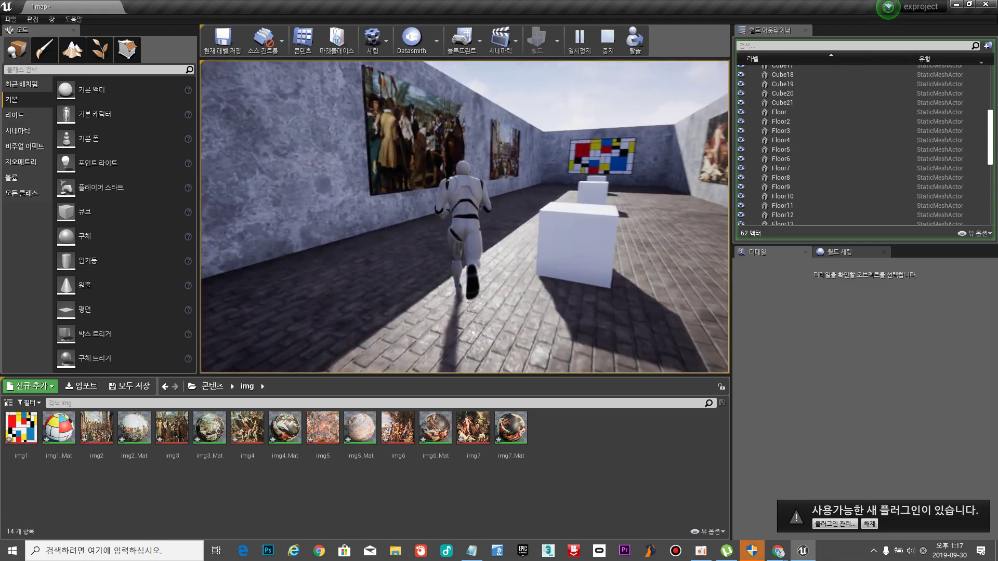
{"action": "key", "text": "w"}
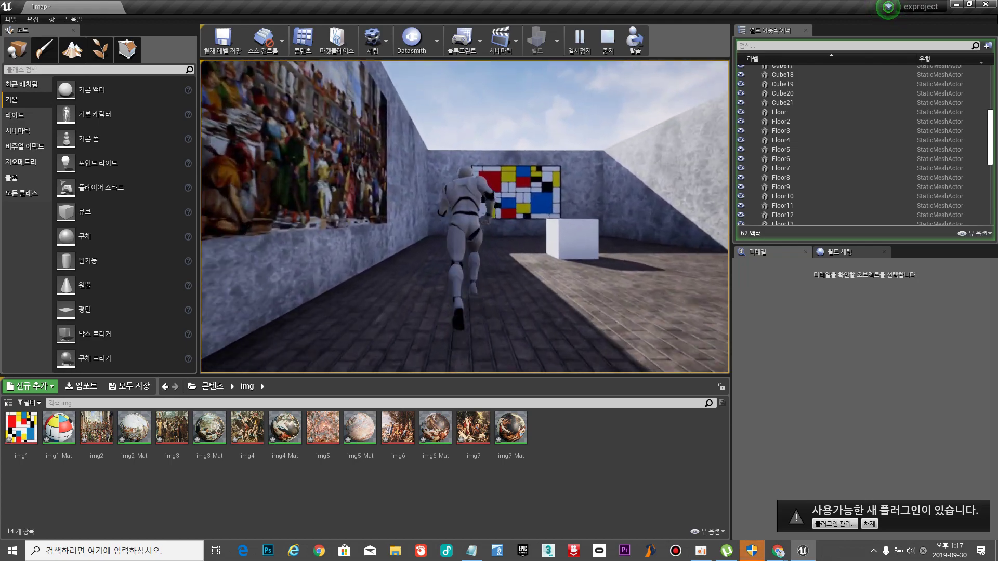
{"action": "key", "text": "w"}
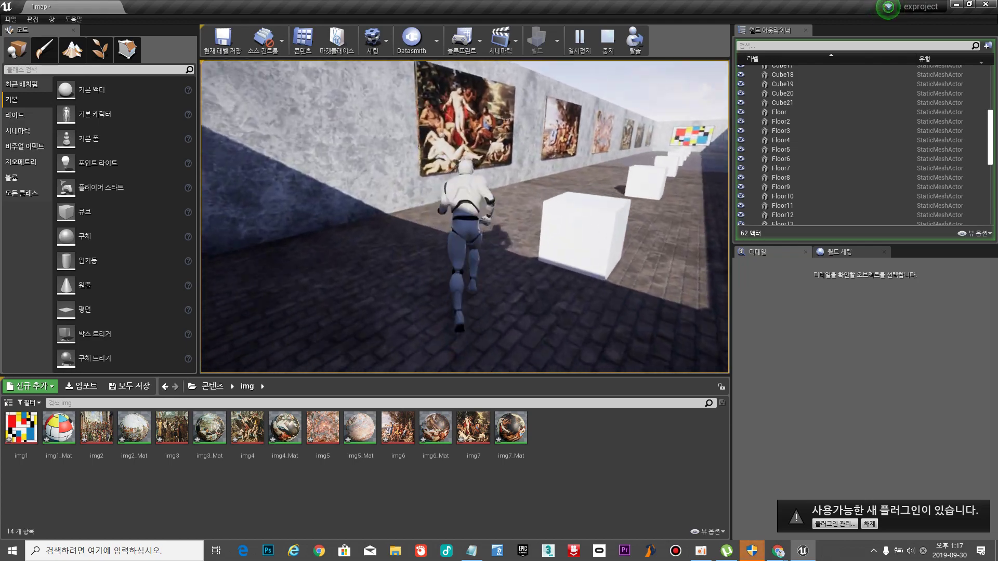
{"action": "key", "text": "w"}
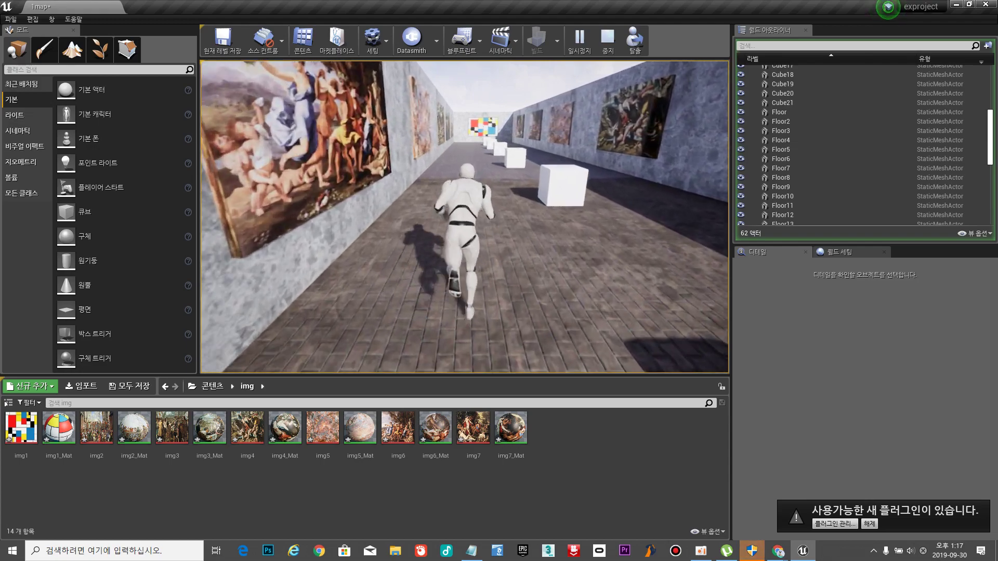
{"action": "key", "text": "w"}
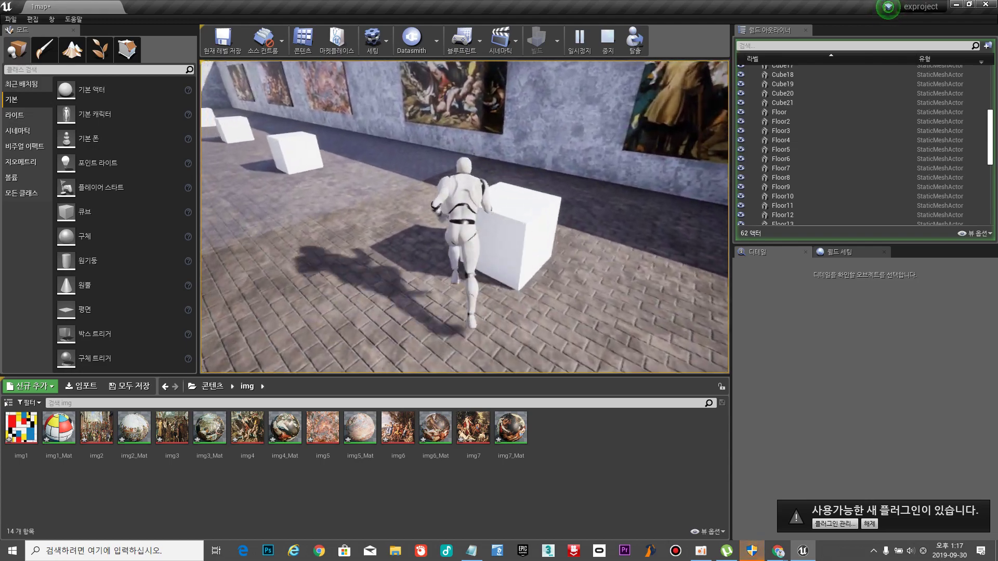
{"action": "key", "text": "w"}
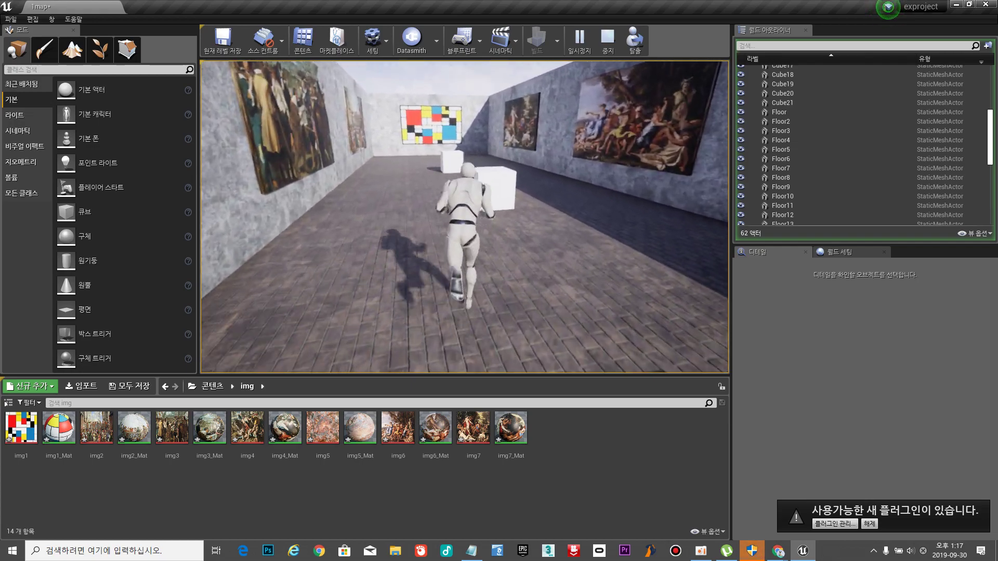
{"action": "key", "text": "w"}
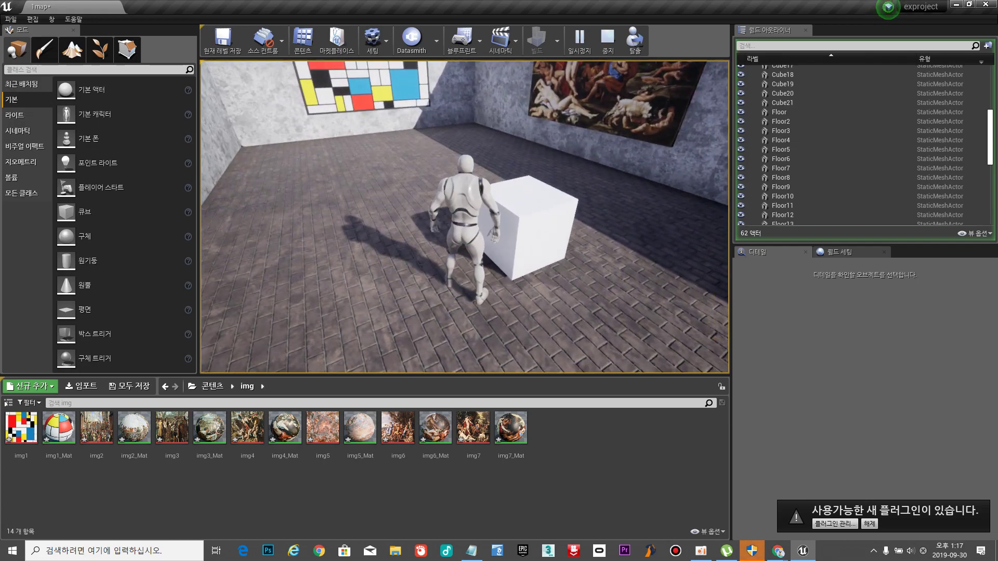
{"action": "key", "text": "Escape"}
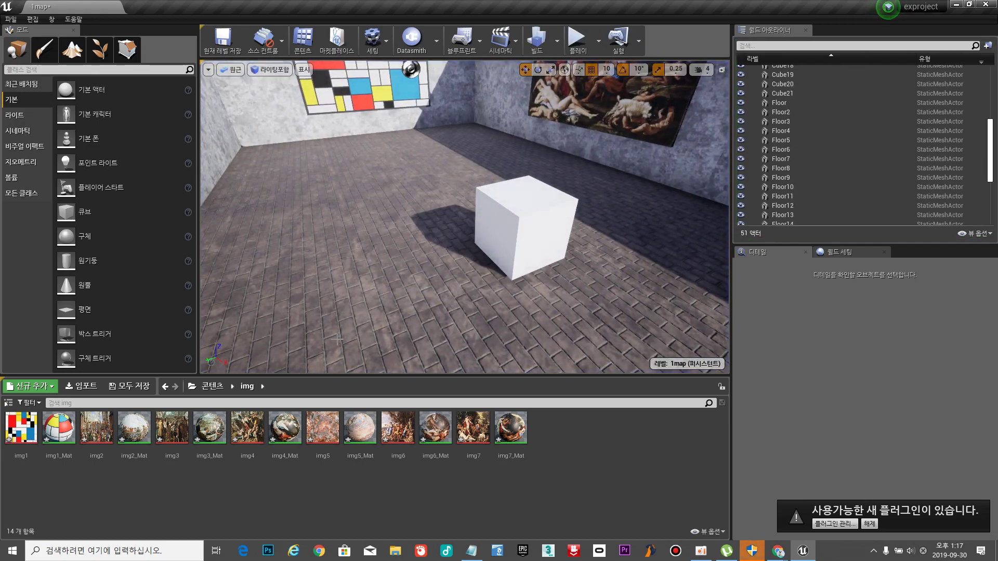
Save the current level and open the StarterContent folder.
{"action": "left_click", "coordinate": [210, 387]}
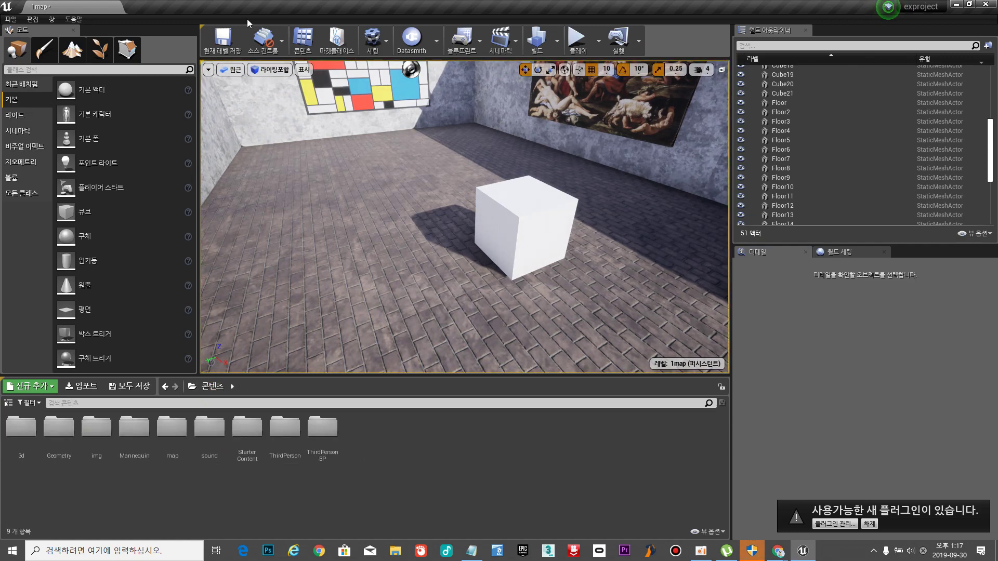
{"action": "left_click", "coordinate": [222, 39]}
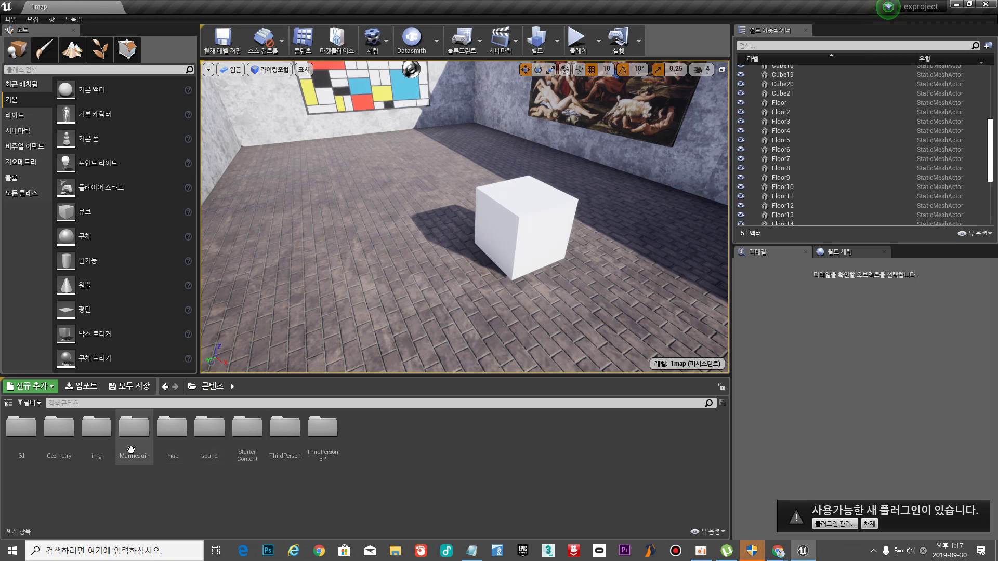
{"action": "double_click", "coordinate": [236, 431]}
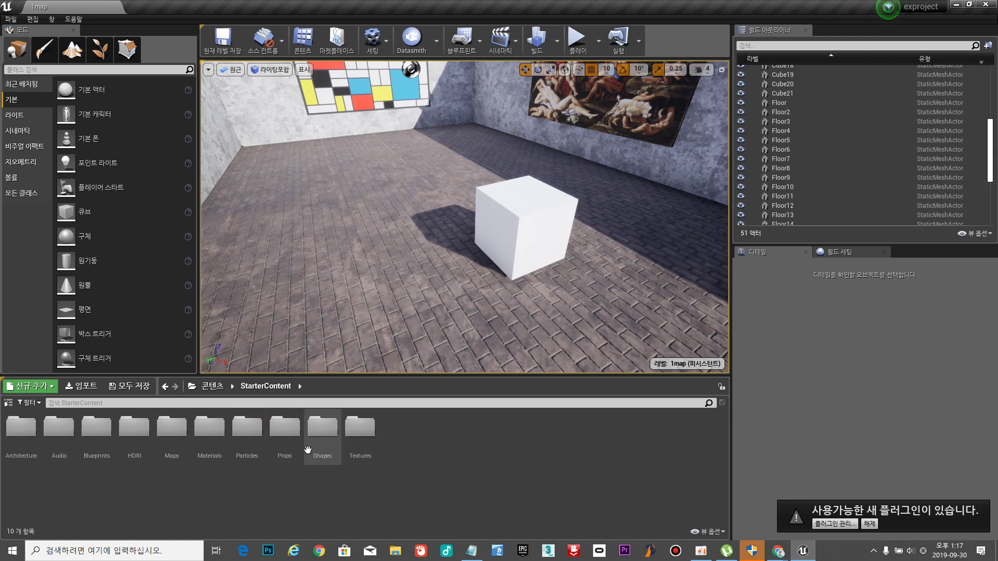
Enable Simulate Physics for the group of seven white cubes along the middle of the corridor.
{"action": "left_click", "coordinate": [512, 239]}
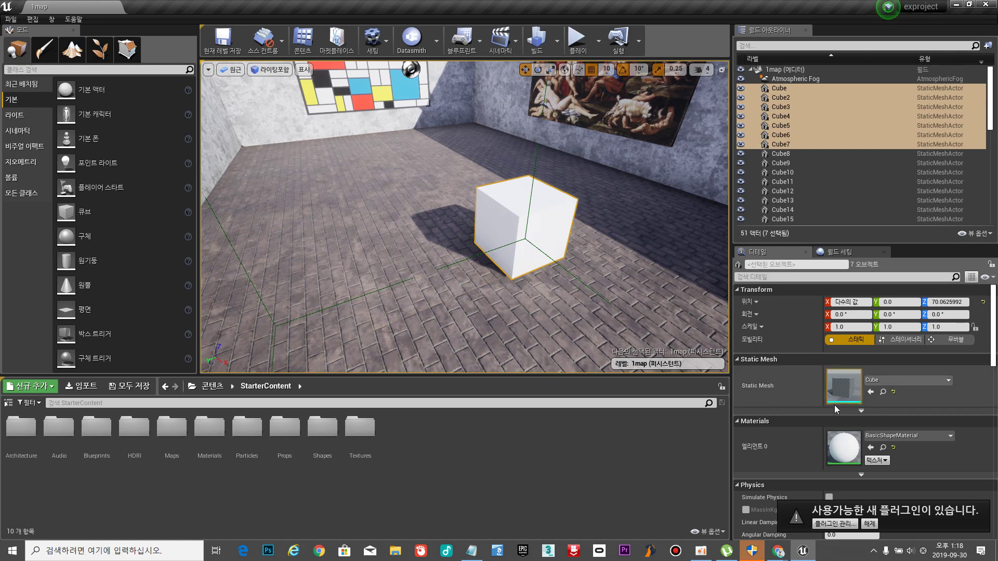
{"action": "scroll", "coordinate": [844, 394], "scroll_direction": "down", "scroll_amount": 3}
{"action": "scroll", "coordinate": [844, 394], "scroll_direction": "up", "scroll_amount": 2}
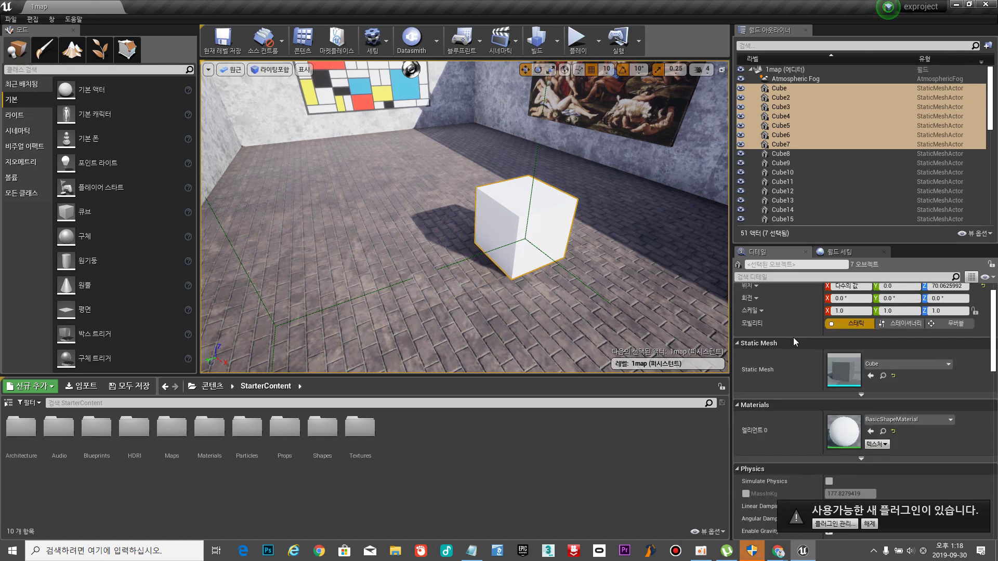
{"action": "scroll", "coordinate": [775, 373], "scroll_direction": "down", "scroll_amount": 5}
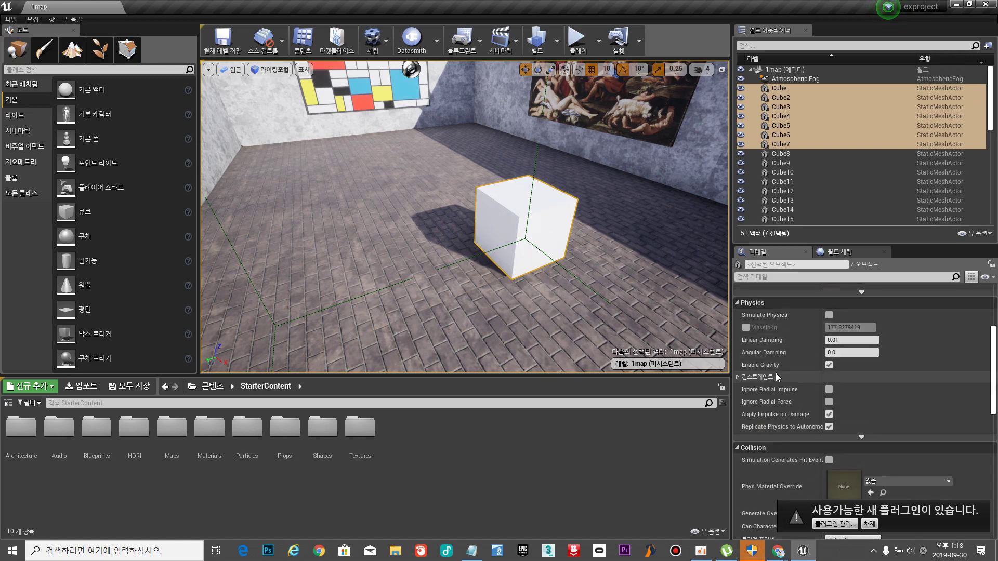
{"action": "scroll", "coordinate": [776, 377], "scroll_direction": "down", "scroll_amount": 3}
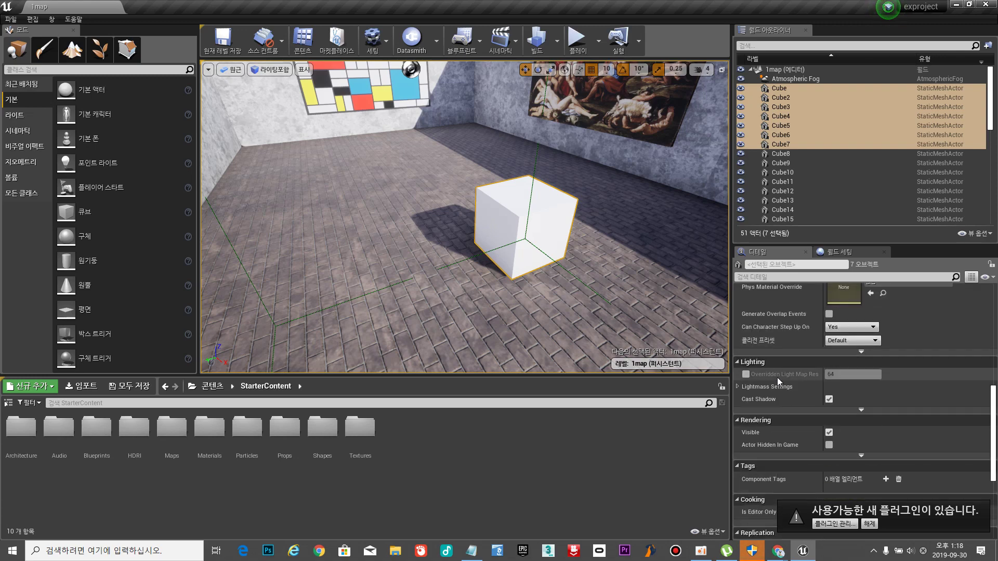
{"action": "scroll", "coordinate": [778, 378], "scroll_direction": "up", "scroll_amount": 2}
{"action": "scroll", "coordinate": [778, 378], "scroll_direction": "up", "scroll_amount": 5}
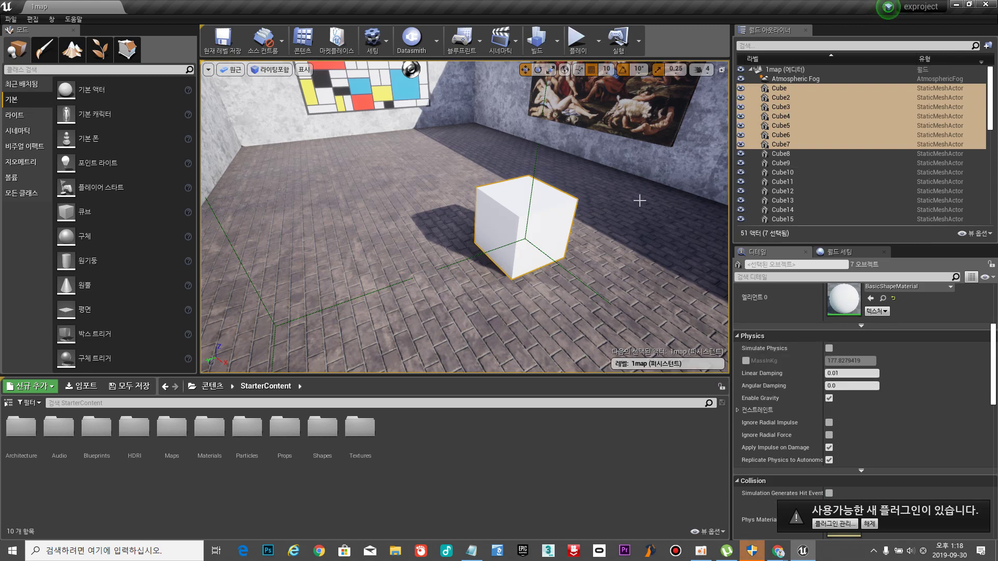
{"action": "left_click", "coordinate": [829, 348]}
Test in play mode how the white cubes react when the character runs into them.
{"action": "left_click", "coordinate": [573, 40]}
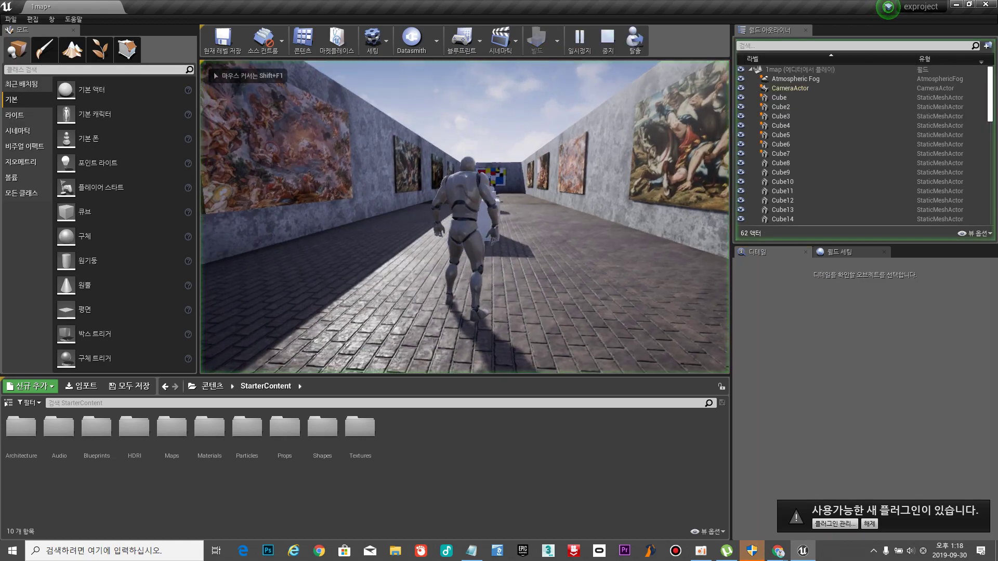
{"action": "key", "text": "w"}
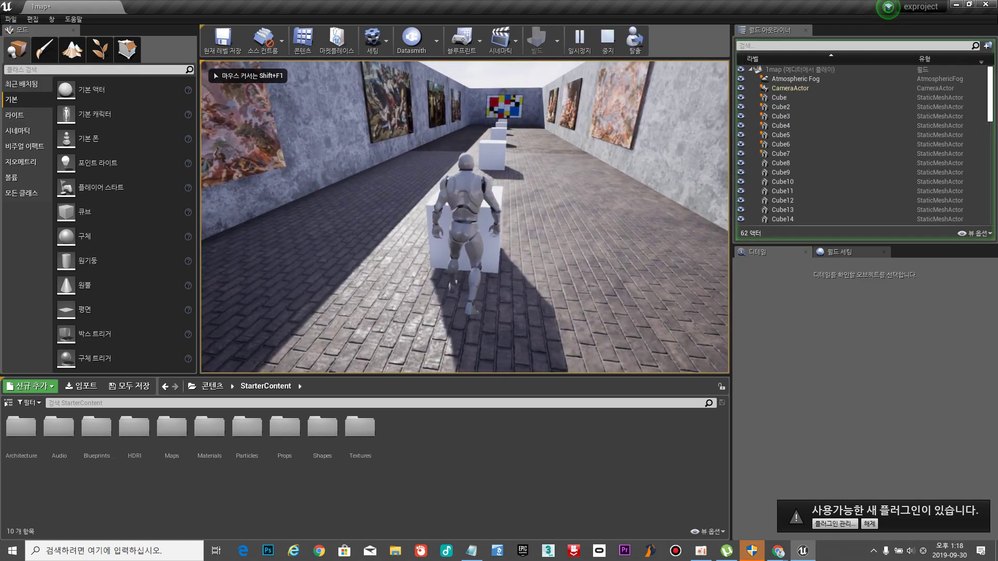
{"action": "key", "text": "w"}
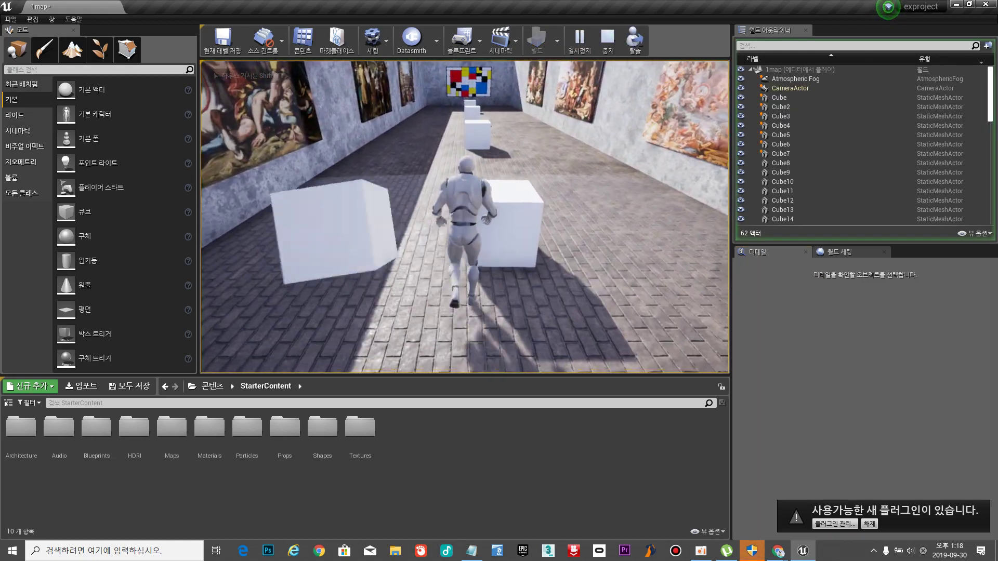
{"action": "key", "text": "w"}
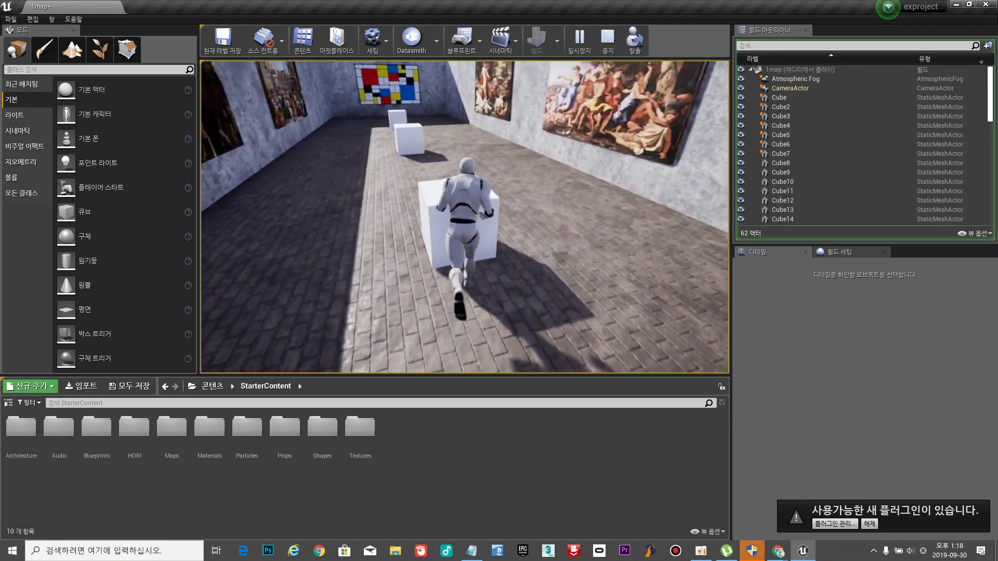
{"action": "key", "text": "w"}
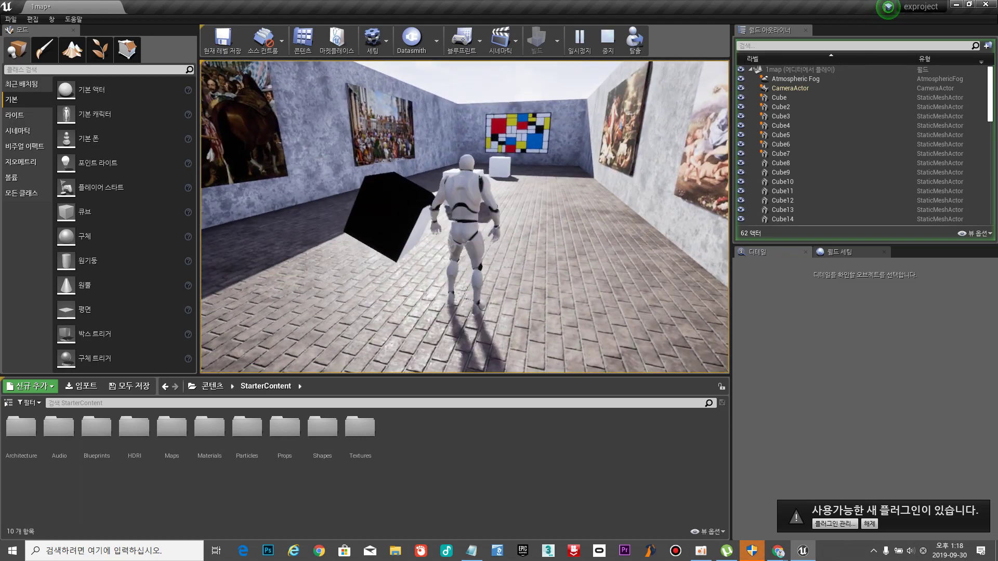
{"action": "key", "text": "w"}
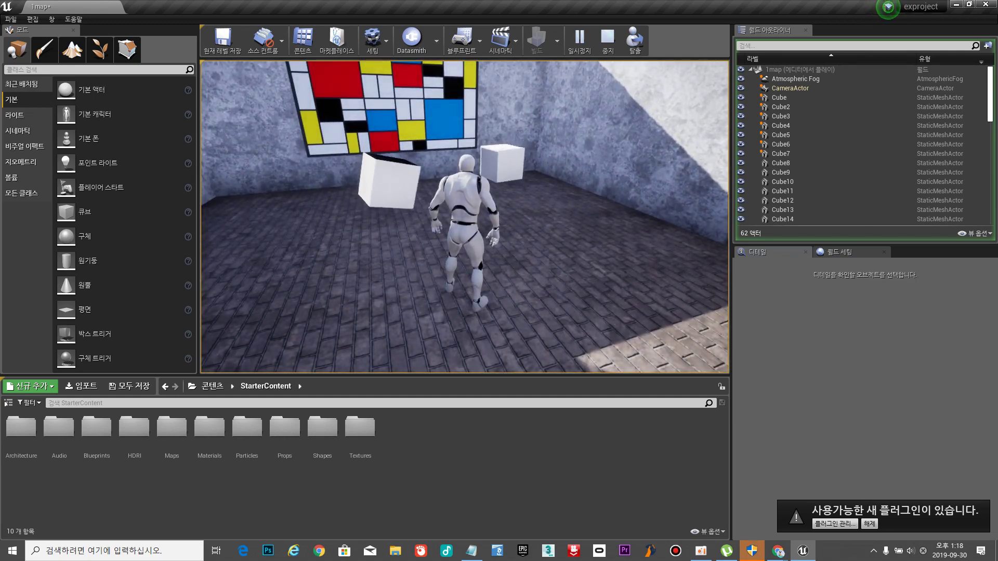
{"action": "key", "text": "Escape"}
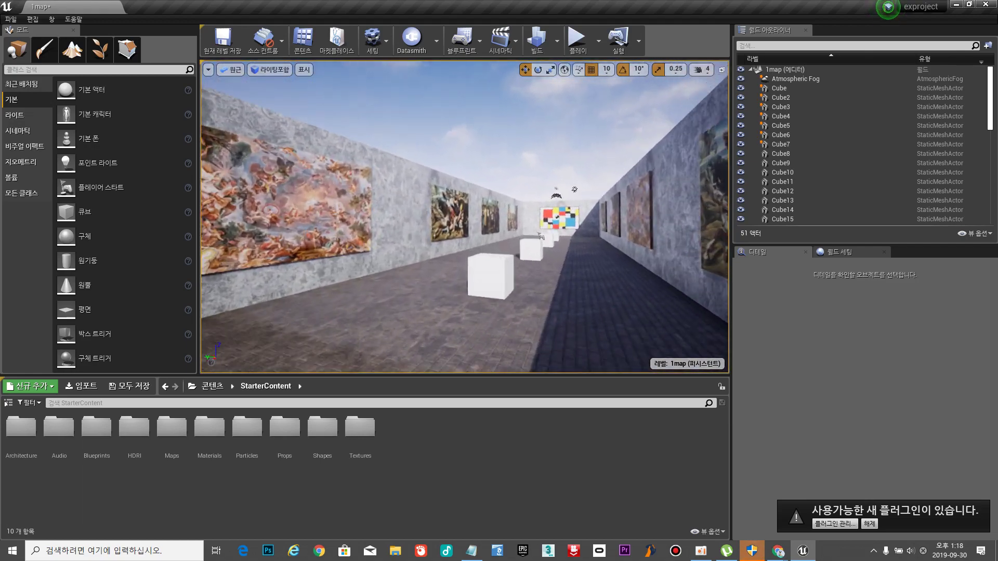
Disable Simulate Physics for the seven white cubes and test in play mode by running into one.
{"action": "left_click", "coordinate": [506, 271]}
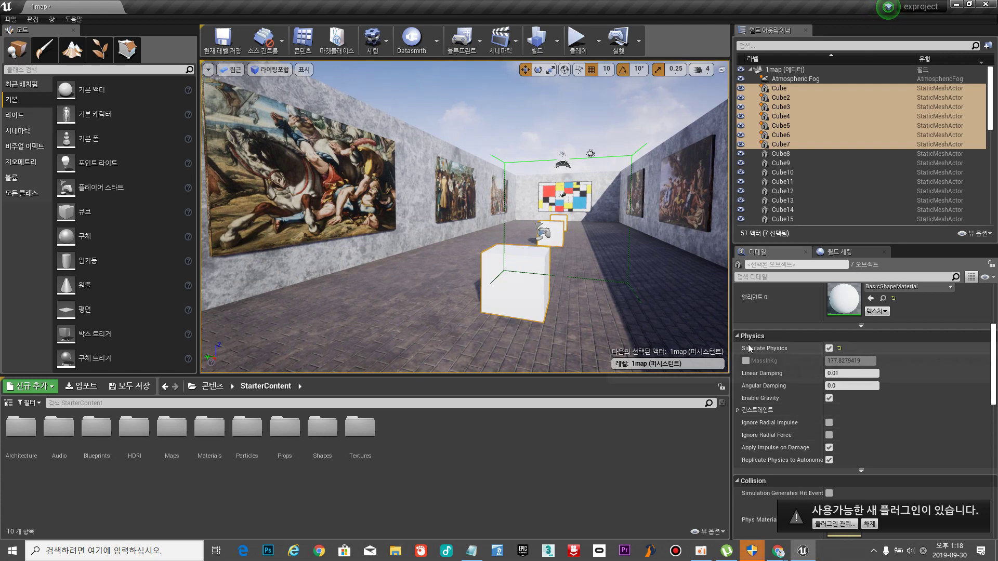
{"action": "left_click", "coordinate": [828, 349]}
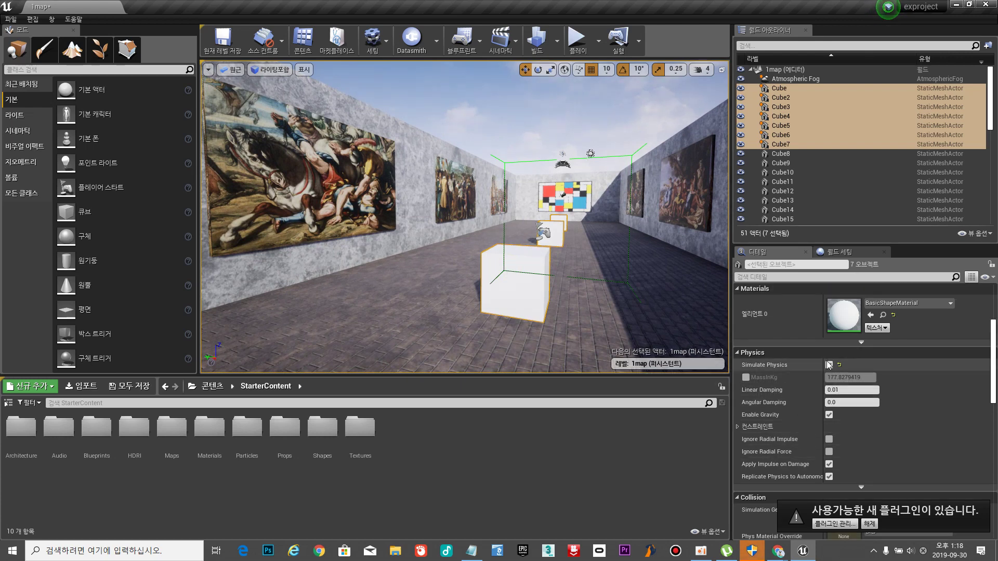
{"action": "left_click", "coordinate": [578, 47]}
{"action": "key", "text": "w"}
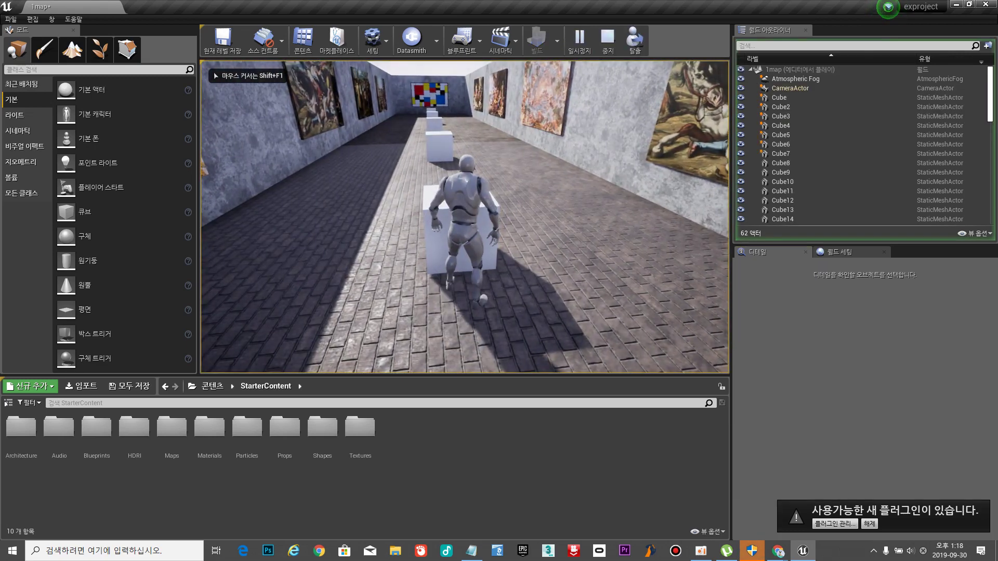
{"action": "key", "text": "Escape"}
Apply the StarterContent material M_Concrete_Poured to the nearest white cubes along the middle of the corridor.
{"action": "left_click", "coordinate": [462, 236]}
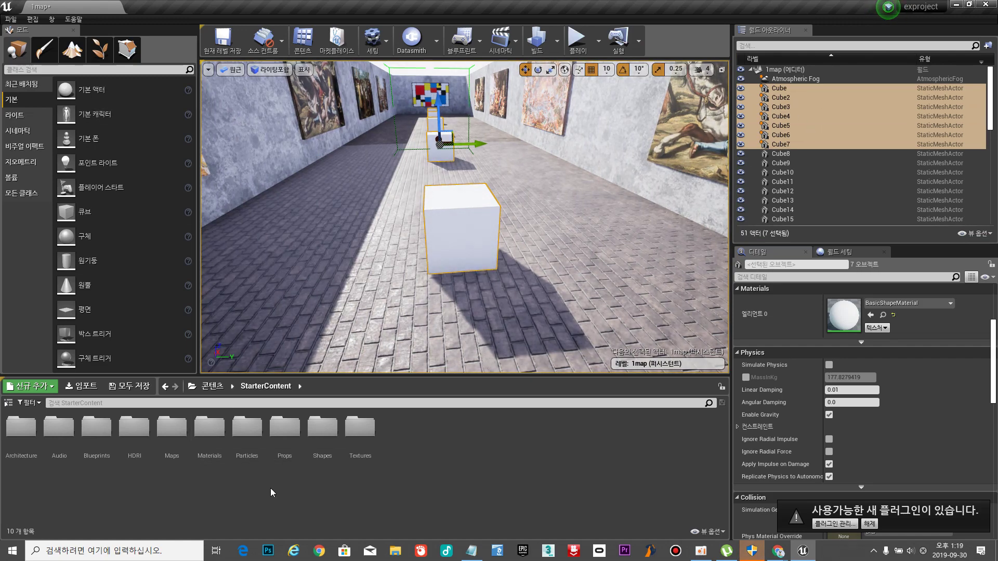
{"action": "double_click", "coordinate": [220, 431]}
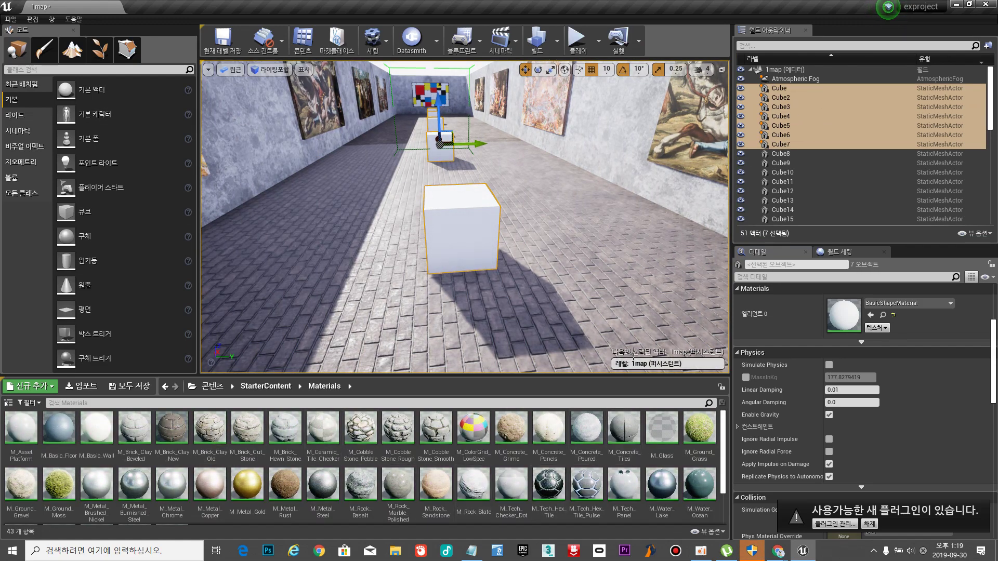
{"action": "left_click", "coordinate": [600, 300]}
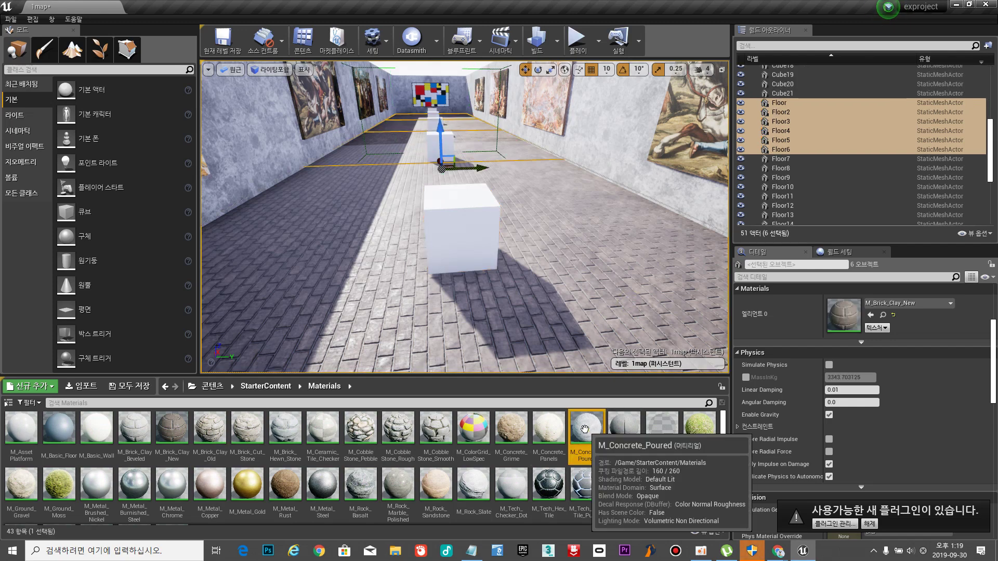
{"action": "left_click_drag", "start_coordinate": [586, 429], "coordinate": [460, 231]}
{"action": "key", "text": "w"}
{"action": "mouse_move", "coordinate": [587, 352]}
{"action": "right_mouse_down"}
{"action": "mouse_move", "coordinate": [592, 348]}
{"action": "mouse_move", "coordinate": [586, 352]}
{"action": "right_mouse_up"}
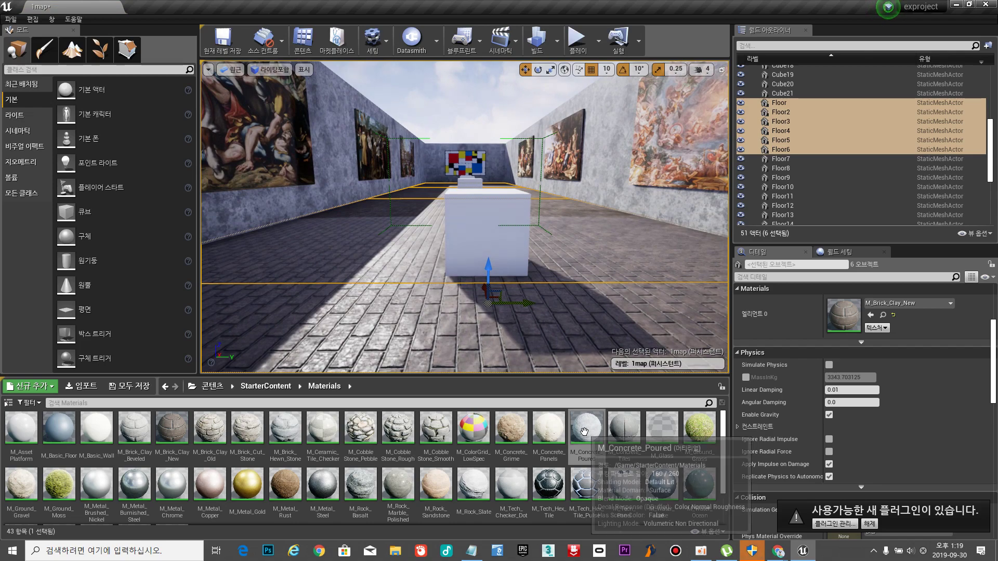
{"action": "left_click_drag", "start_coordinate": [586, 430], "coordinate": [490, 243]}
{"action": "key", "text": "w"}
{"action": "mouse_move", "coordinate": [490, 243]}
{"action": "right_mouse_down"}
{"action": "mouse_move", "coordinate": [490, 233]}
{"action": "mouse_move", "coordinate": [486, 242]}
{"action": "right_mouse_up"}
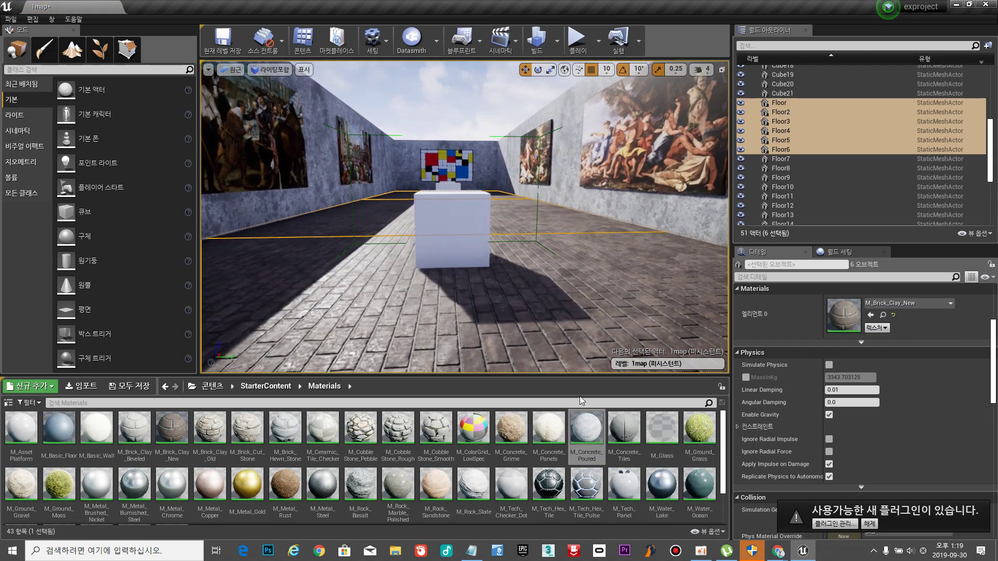
Apply M_Concrete_Poured to the remaining white cubes toward the corridor's far end wall.
{"action": "left_click_drag", "start_coordinate": [586, 429], "coordinate": [467, 229]}
{"action": "key", "text": "w"}
{"action": "mouse_move", "coordinate": [467, 229]}
{"action": "right_mouse_down"}
{"action": "mouse_move", "coordinate": [468, 201]}
{"action": "mouse_move", "coordinate": [469, 234]}
{"action": "right_mouse_up"}
{"action": "right_click", "coordinate": [476, 236]}
{"action": "left_click", "coordinate": [627, 179]}
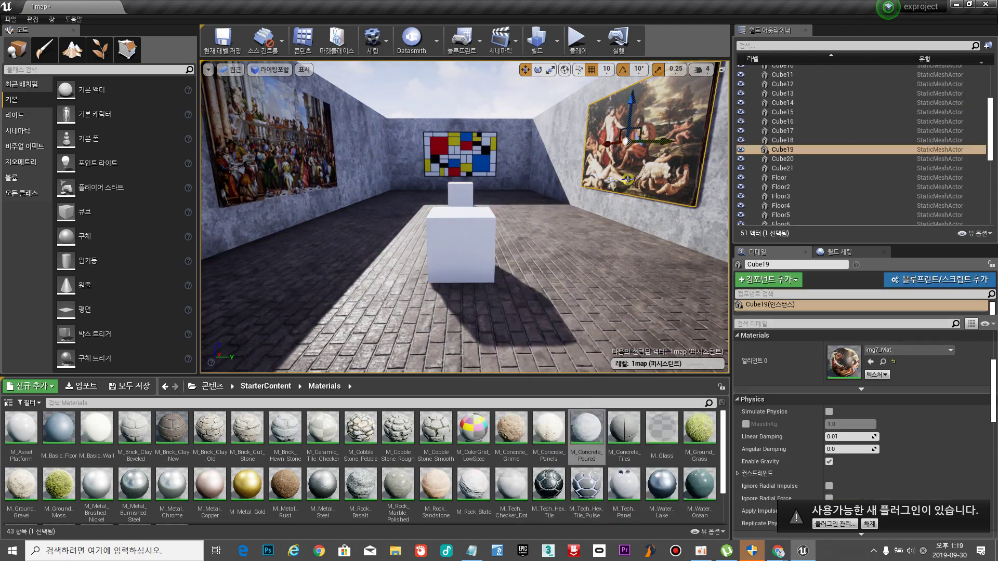
{"action": "left_click_drag", "start_coordinate": [586, 430], "coordinate": [491, 252]}
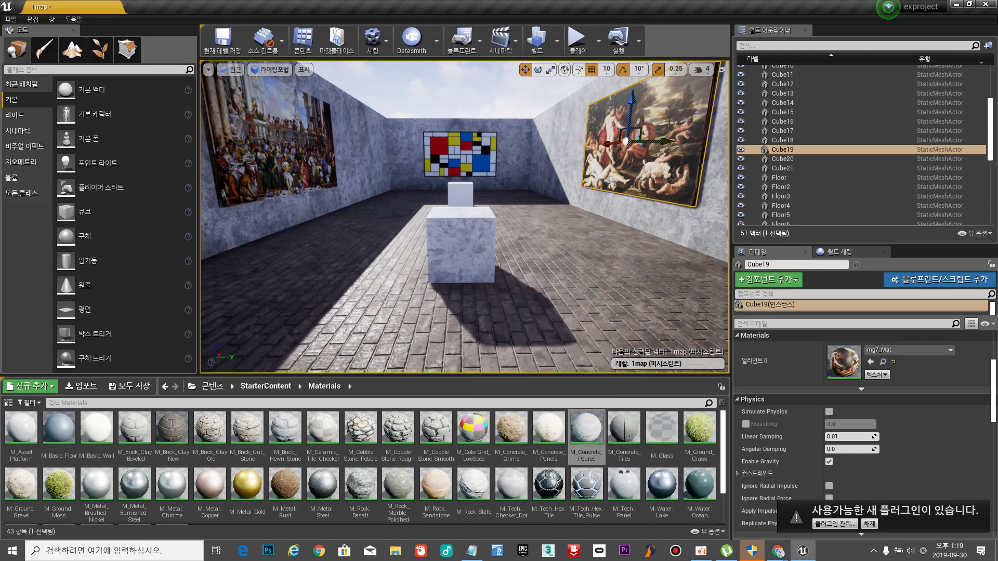
{"action": "mouse_move", "coordinate": [491, 252]}
{"action": "right_mouse_down"}
{"action": "mouse_move", "coordinate": [480, 253]}
{"action": "mouse_move", "coordinate": [494, 260]}
{"action": "mouse_move", "coordinate": [483, 252]}
{"action": "right_mouse_up"}
{"action": "left_click", "coordinate": [526, 236]}
{"action": "right_click", "coordinate": [526, 237]}
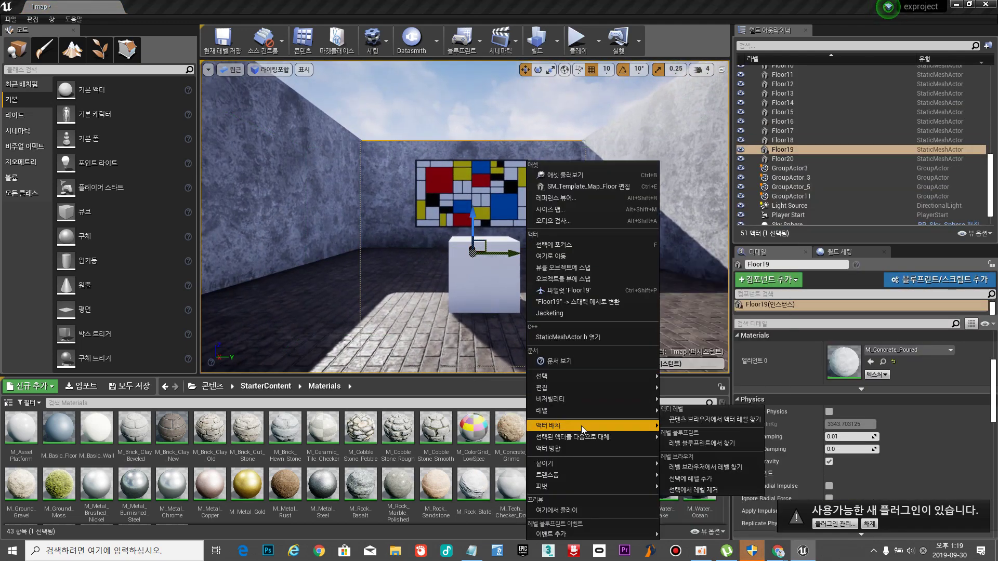
{"action": "left_click", "coordinate": [556, 229]}
{"action": "left_click", "coordinate": [562, 322]}
{"action": "left_click_drag", "start_coordinate": [590, 430], "coordinate": [487, 251]}
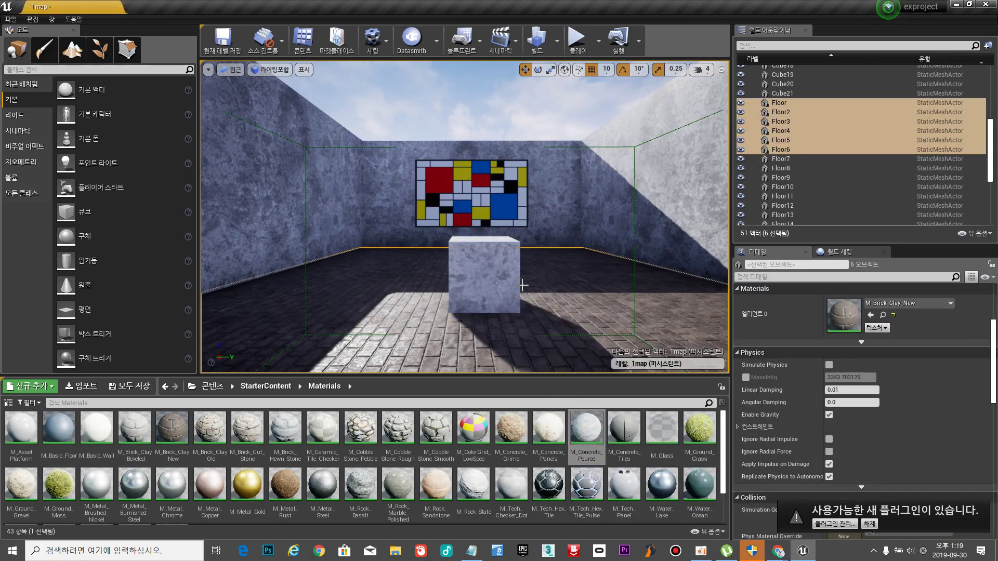
Save the current level.
{"action": "right_click_drag", "start_coordinate": [487, 250], "coordinate": [770, 254]}
{"action": "key", "text": "w"}
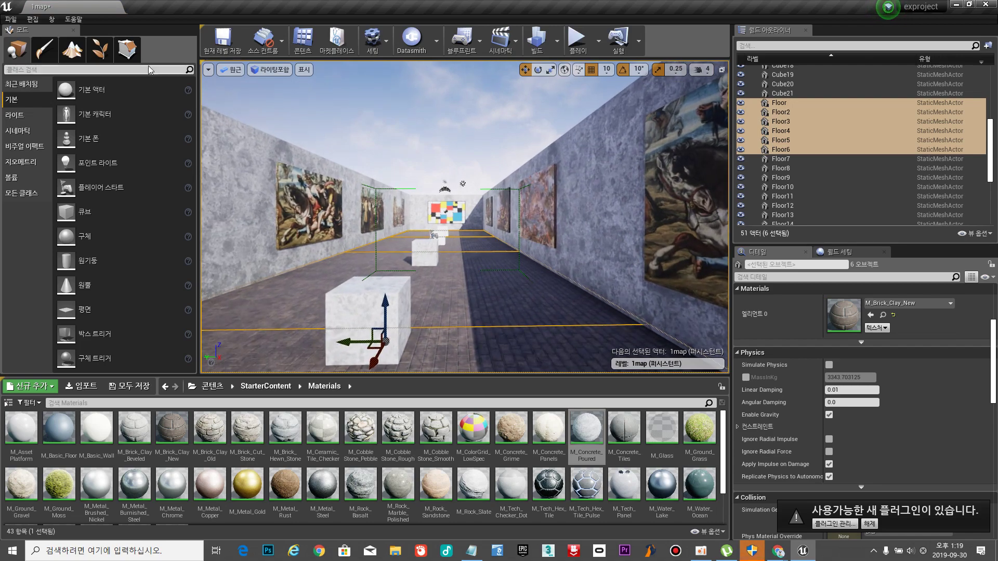
{"action": "left_click", "coordinate": [214, 40]}
Place an SM_Statue from the StarterContent Props folder on top of the first cube at the corridor's near end.
{"action": "right_click_drag", "start_coordinate": [363, 164], "coordinate": [283, 212]}
{"action": "key", "text": "w"}
{"action": "key", "text": "w"}
{"action": "key", "text": "w"}
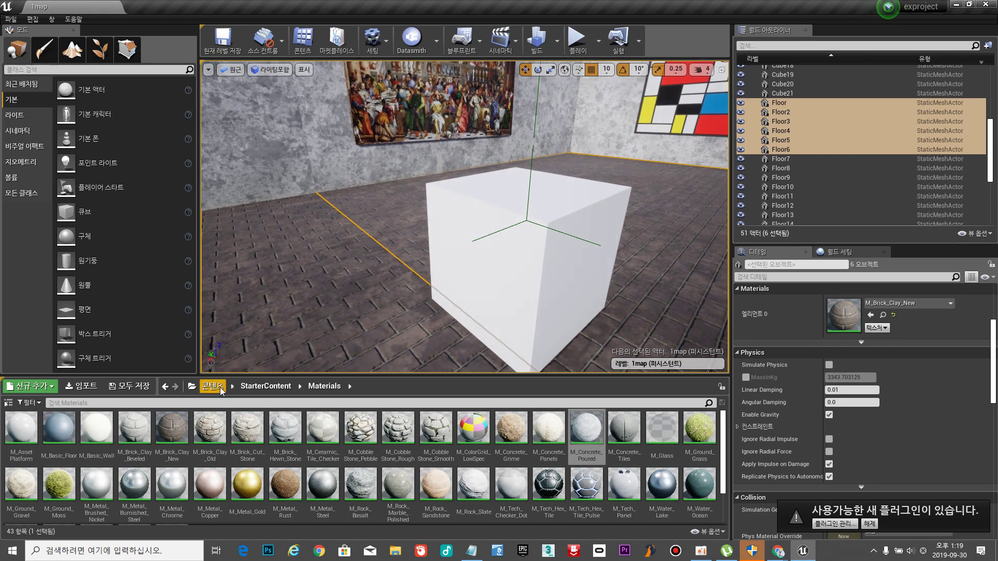
{"action": "left_click", "coordinate": [263, 390]}
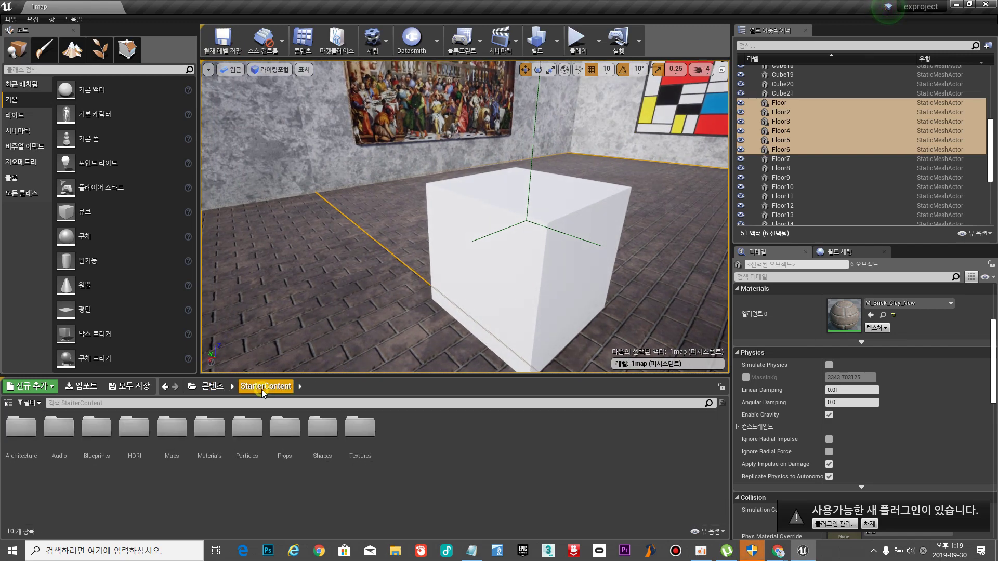
{"action": "double_click", "coordinate": [277, 442]}
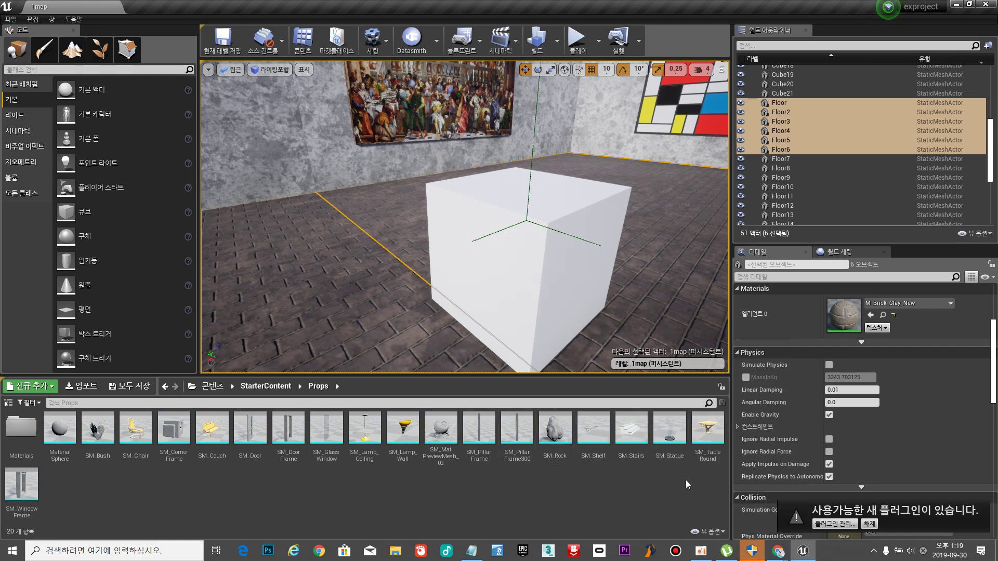
{"action": "left_click_drag", "start_coordinate": [671, 442], "coordinate": [527, 188]}
{"action": "right_click_drag", "start_coordinate": [527, 187], "coordinate": [416, 234]}
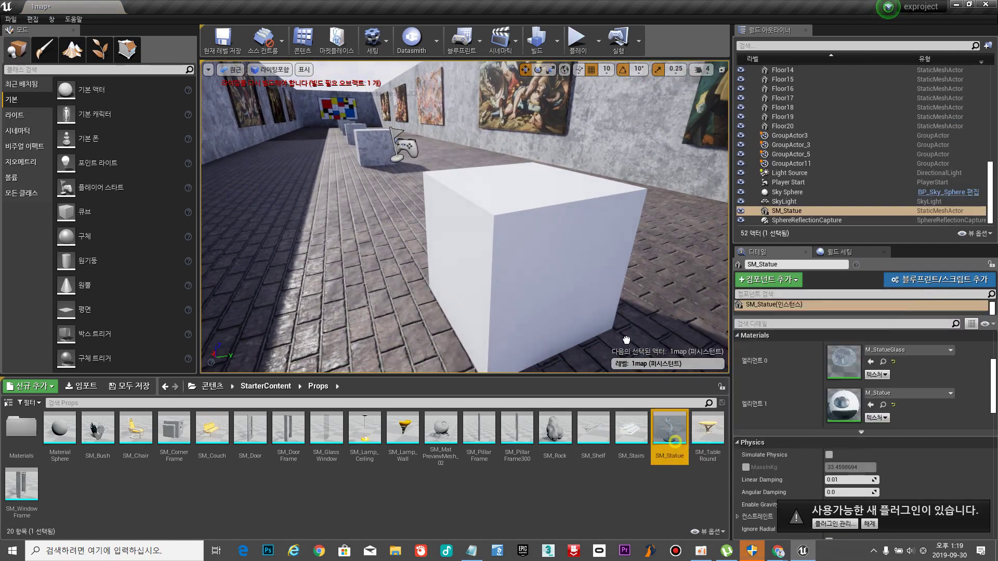
Place an SM_Statue on top of each of the next three cubes along the corridor.
{"action": "left_click_drag", "start_coordinate": [626, 339], "coordinate": [524, 181]}
{"action": "right_click_drag", "start_coordinate": [524, 181], "coordinate": [474, 174]}
{"action": "key", "text": "w"}
{"action": "key", "text": "s"}
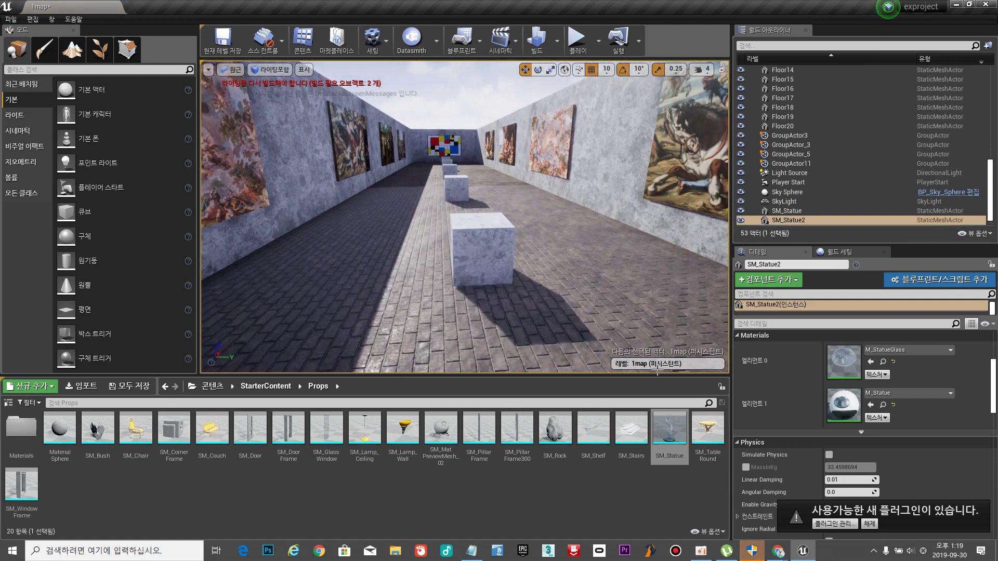
{"action": "left_click_drag", "start_coordinate": [669, 421], "coordinate": [480, 220]}
{"action": "key", "text": "w"}
{"action": "right_click_drag", "start_coordinate": [480, 219], "coordinate": [465, 212]}
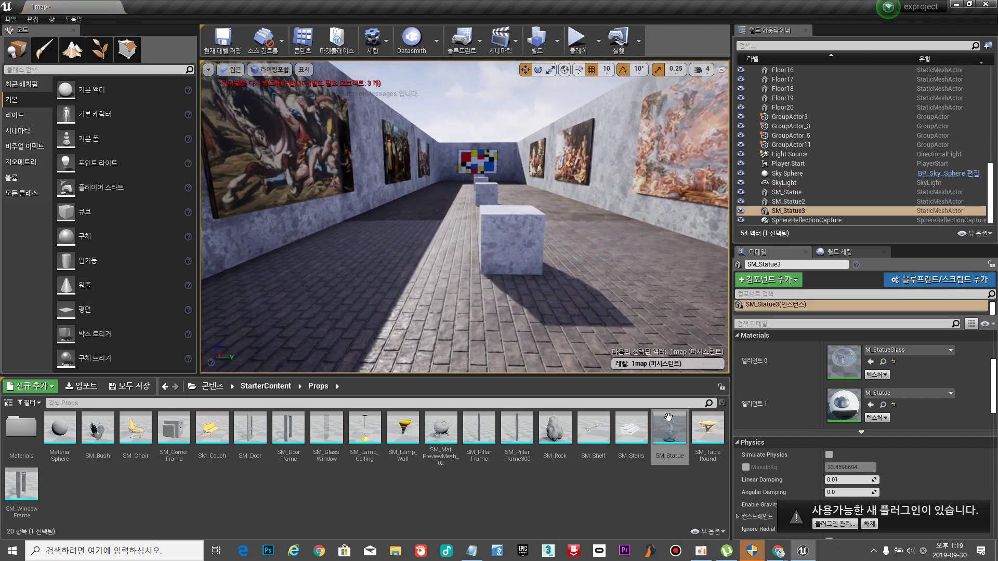
{"action": "left_click_drag", "start_coordinate": [668, 418], "coordinate": [540, 273]}
{"action": "left_click_drag", "start_coordinate": [508, 208], "coordinate": [508, 208]}
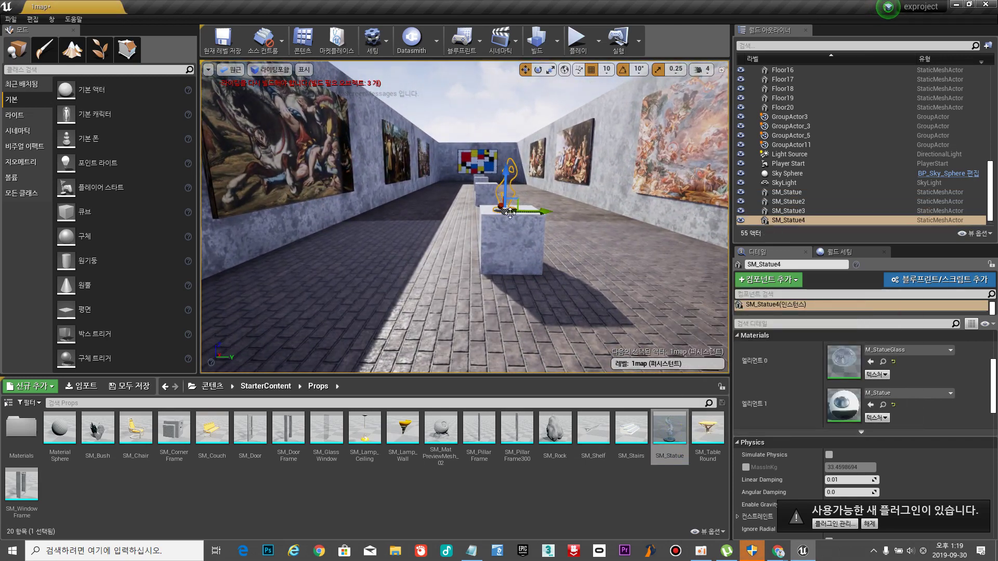
{"action": "key", "text": "w"}
{"action": "mouse_move", "coordinate": [576, 279]}
{"action": "right_mouse_down"}
{"action": "mouse_move", "coordinate": [566, 263]}
{"action": "mouse_move", "coordinate": [575, 279]}
{"action": "right_mouse_up"}
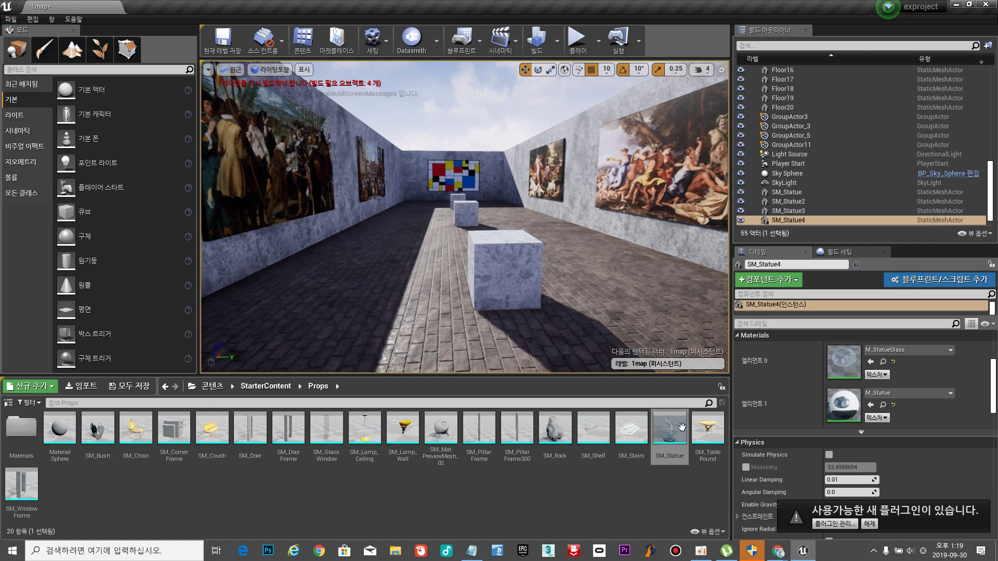
Place an SM_Statue on top of each of the last three cubes toward the far end wall.
{"action": "left_click_drag", "start_coordinate": [669, 427], "coordinate": [553, 308]}
{"action": "left_click_drag", "start_coordinate": [503, 240], "coordinate": [502, 239]}
{"action": "mouse_move", "coordinate": [579, 330]}
{"action": "right_mouse_down"}
{"action": "mouse_move", "coordinate": [568, 308]}
{"action": "mouse_move", "coordinate": [578, 329]}
{"action": "right_mouse_up"}
{"action": "key", "text": "w"}
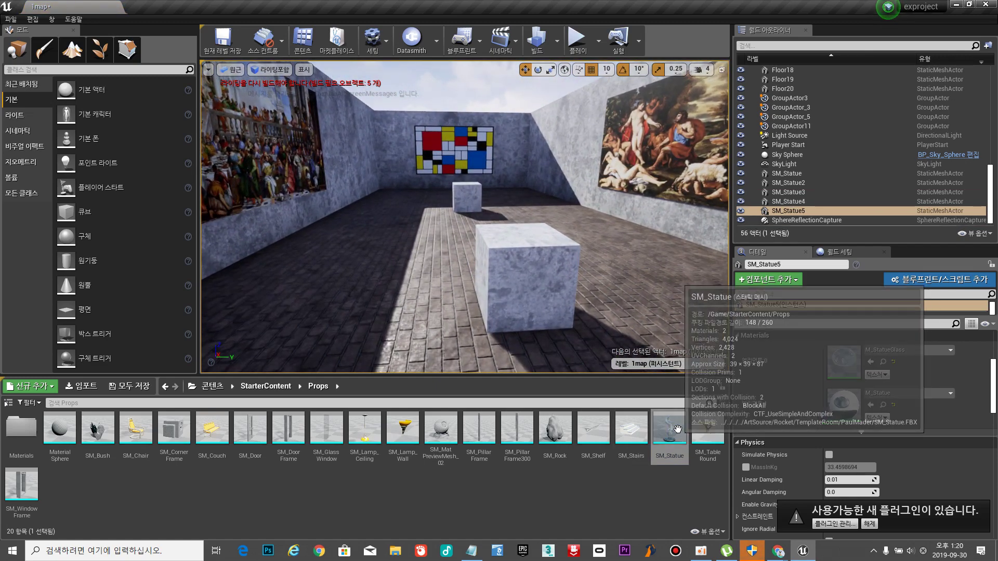
{"action": "left_click_drag", "start_coordinate": [677, 429], "coordinate": [521, 237]}
{"action": "mouse_move", "coordinate": [521, 237]}
{"action": "right_mouse_down"}
{"action": "mouse_move", "coordinate": [494, 202]}
{"action": "mouse_move", "coordinate": [521, 237]}
{"action": "right_mouse_up"}
{"action": "key", "text": "w"}
{"action": "left_click_drag", "start_coordinate": [676, 434], "coordinate": [523, 231]}
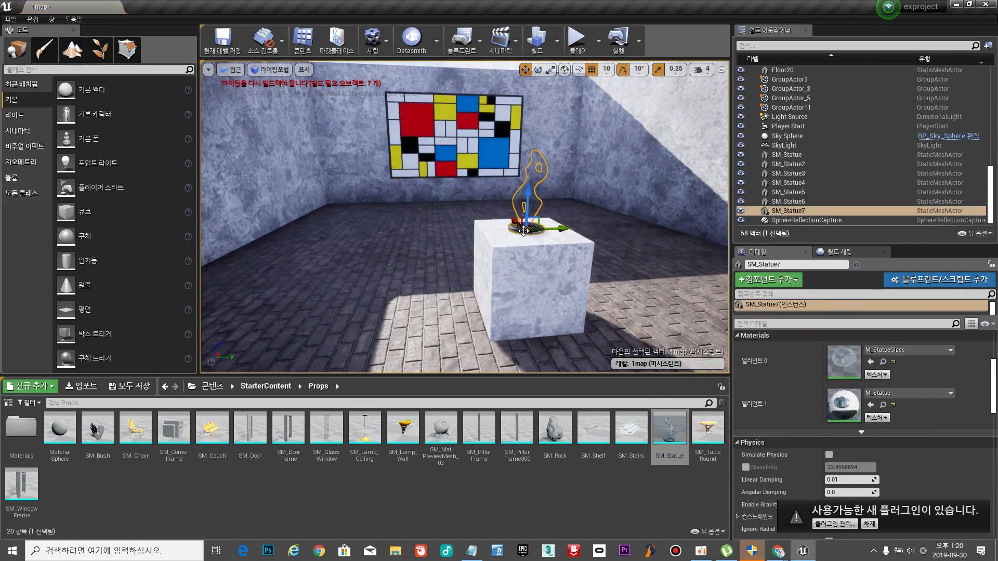
Run through the corridor in play mode to examine the statues, concrete cubes and wall paintings.
{"action": "left_click", "coordinate": [575, 50]}
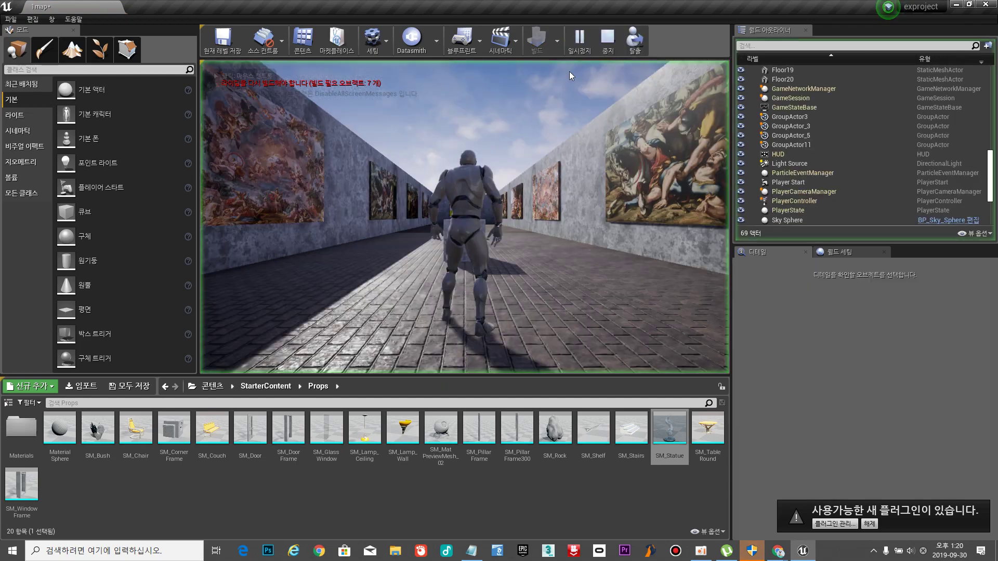
{"action": "key", "text": "w"}
{"action": "key", "text": "w"}
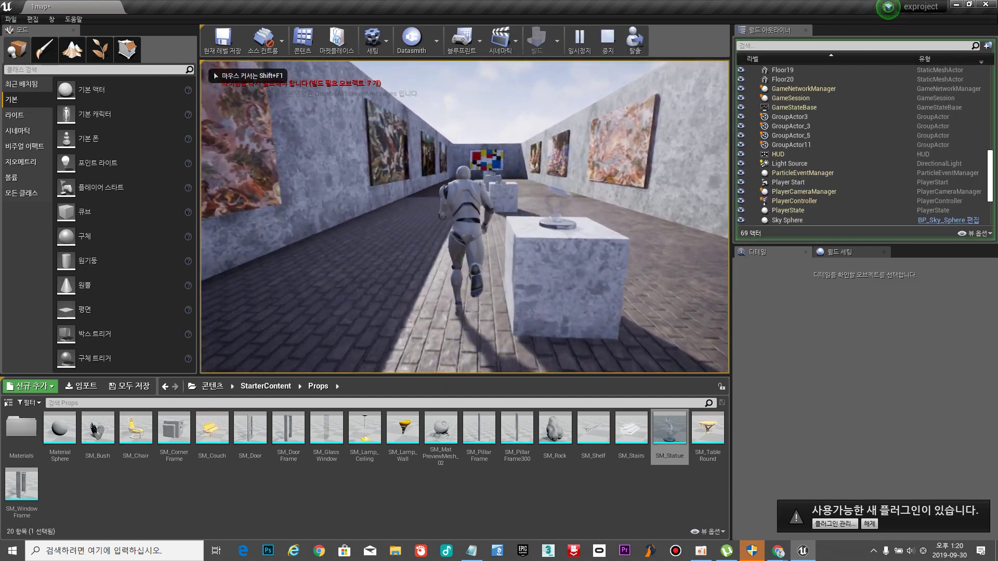
{"action": "key", "text": "w"}
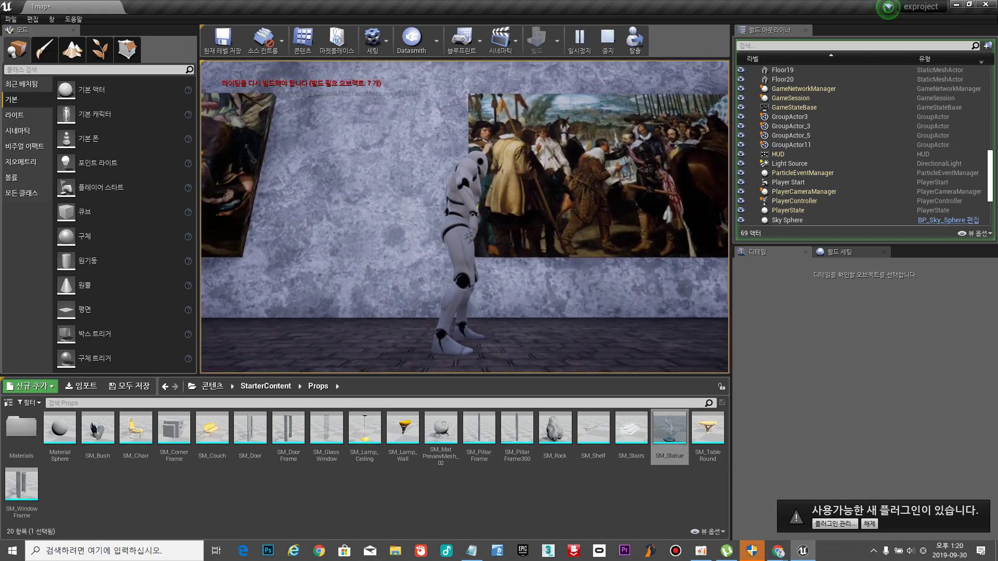
{"action": "key", "text": "w"}
{"action": "key", "text": "w"}
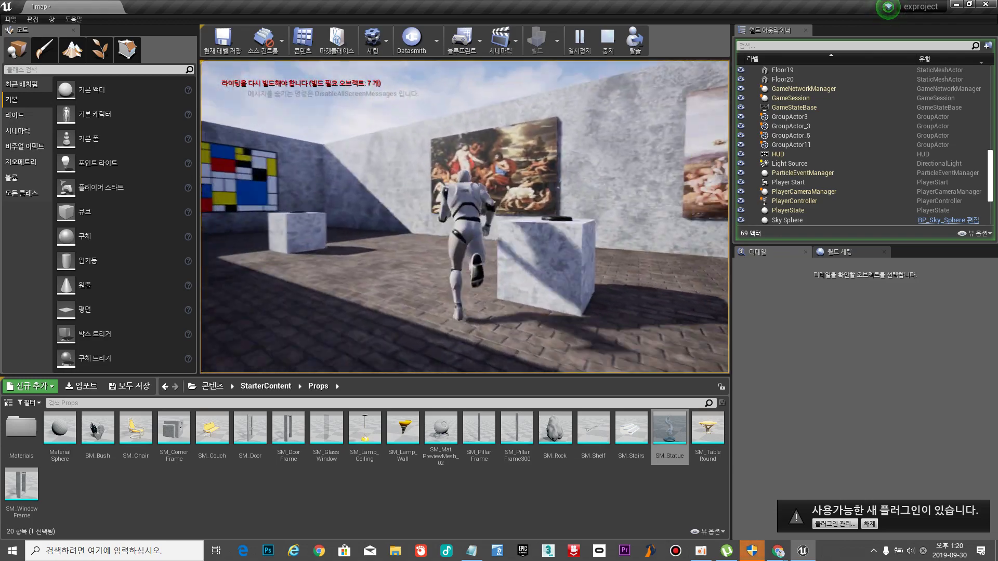
{"action": "key", "text": "w"}
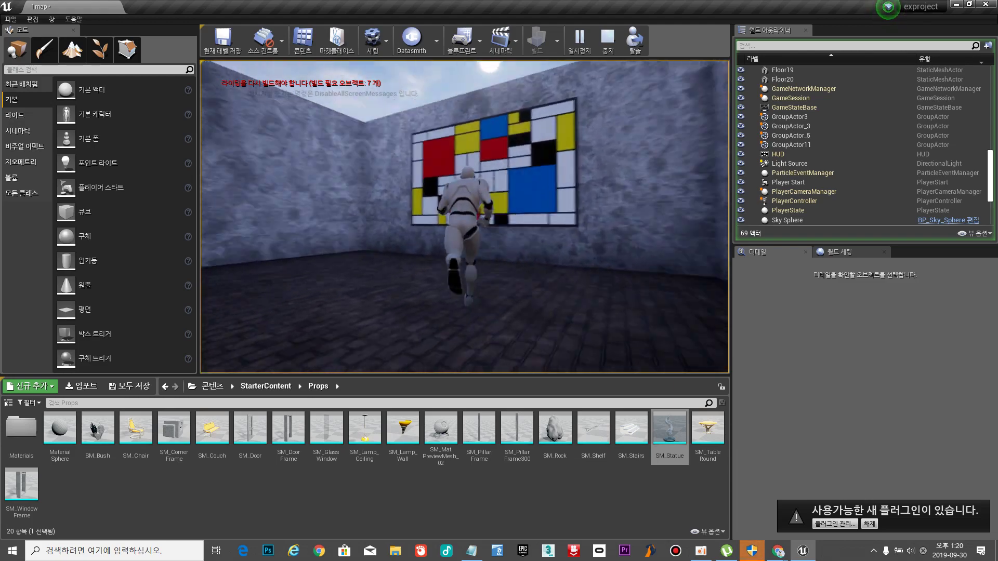
{"action": "key", "text": "w"}
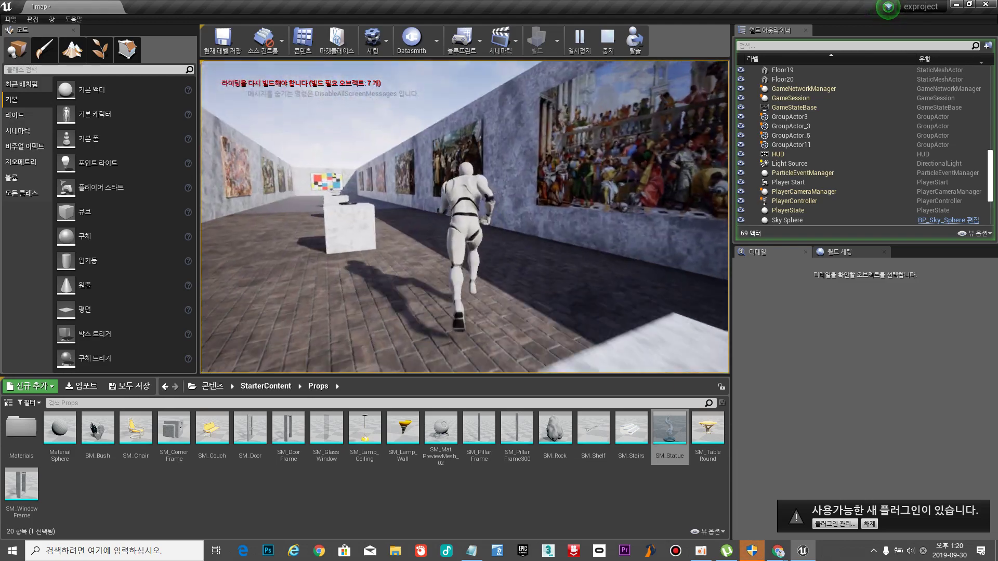
{"action": "key", "text": "w"}
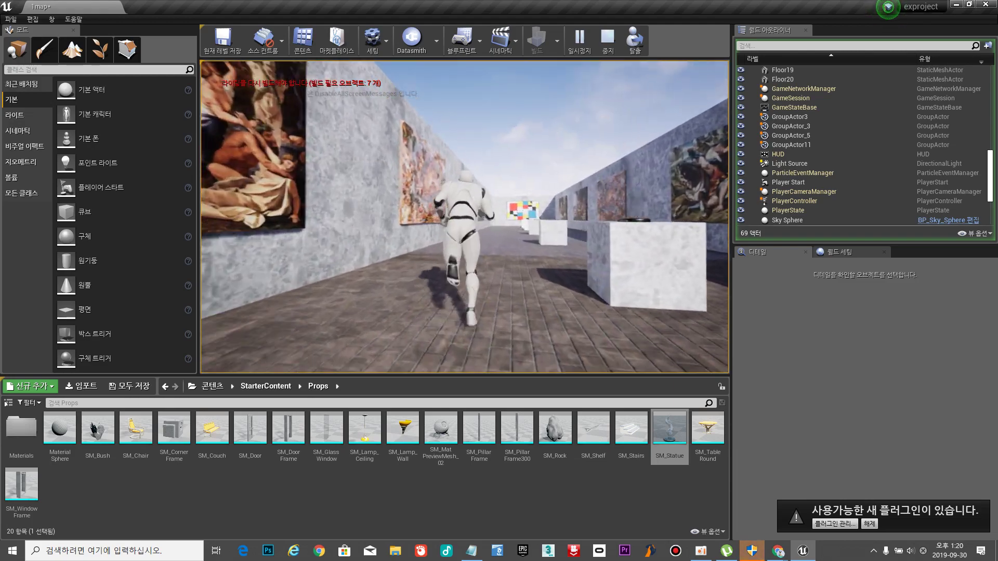
{"action": "key", "text": "w"}
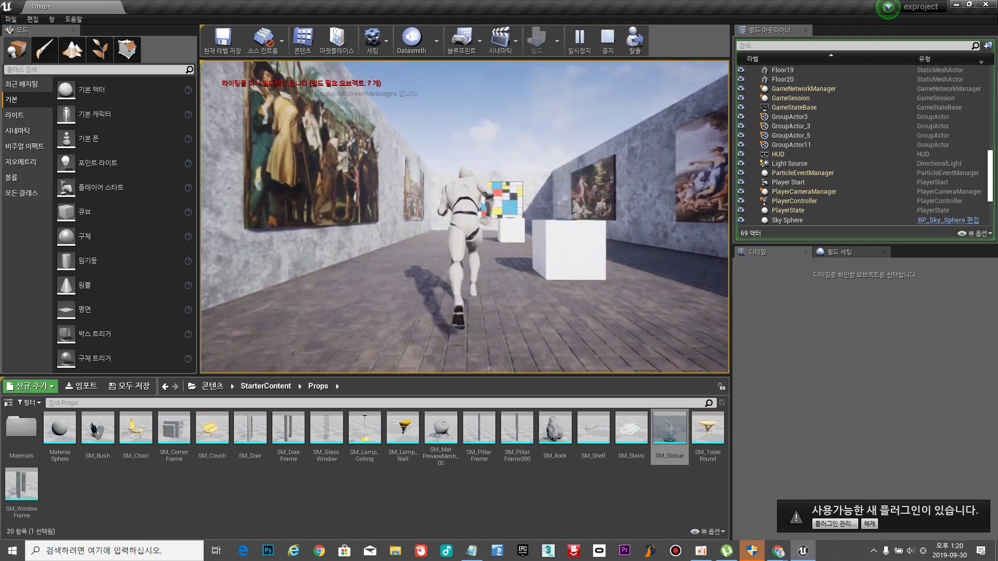
{"action": "key", "text": "w"}
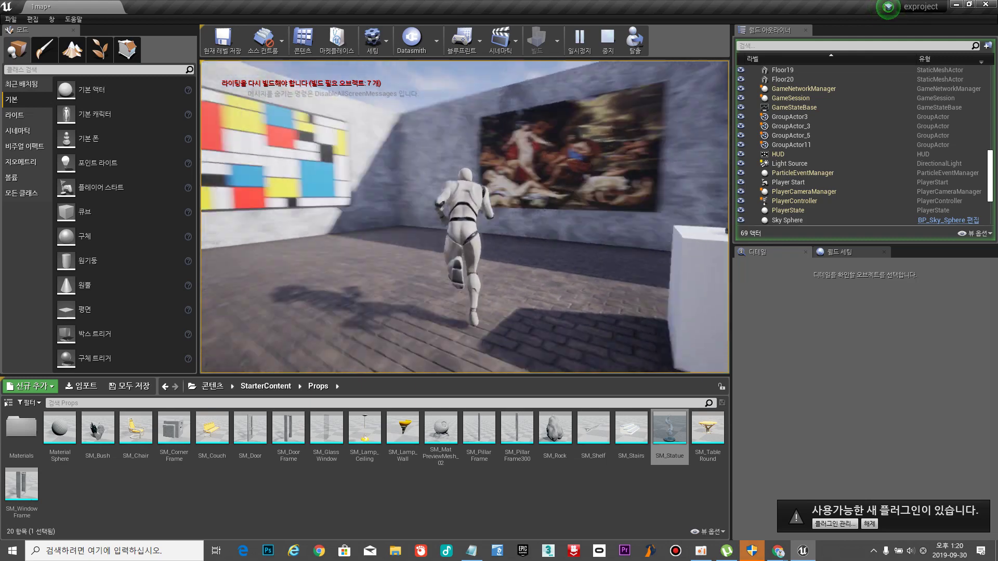
{"action": "key", "text": "w"}
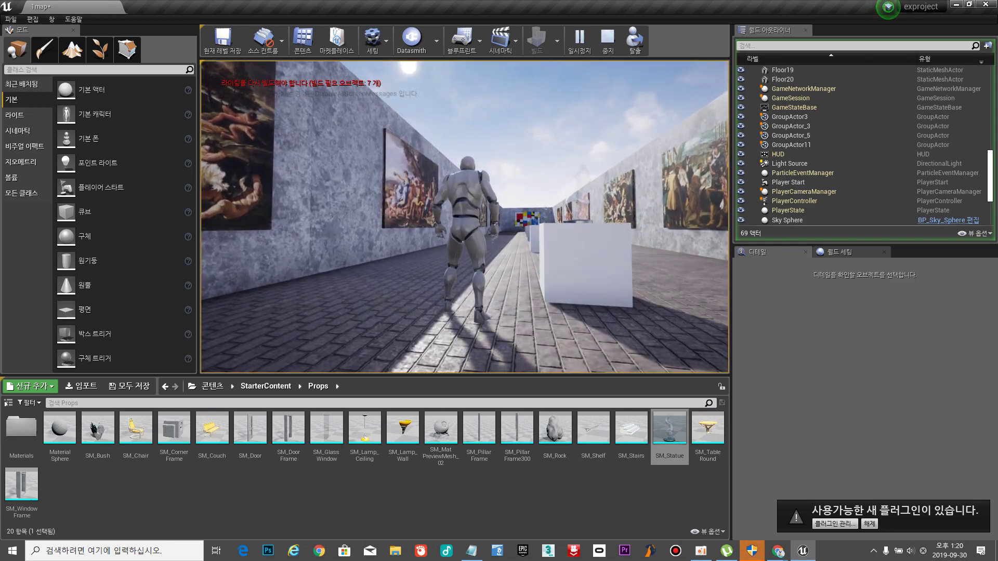
{"action": "key", "text": "Escape"}
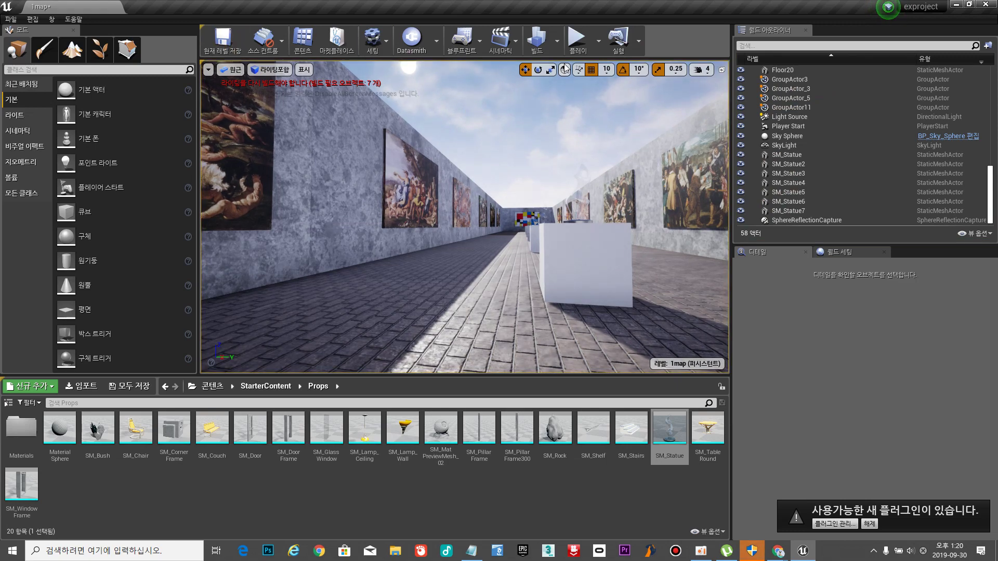
Build the level's lighting, close the message log and look over the corridor.
{"action": "left_click", "coordinate": [539, 42]}
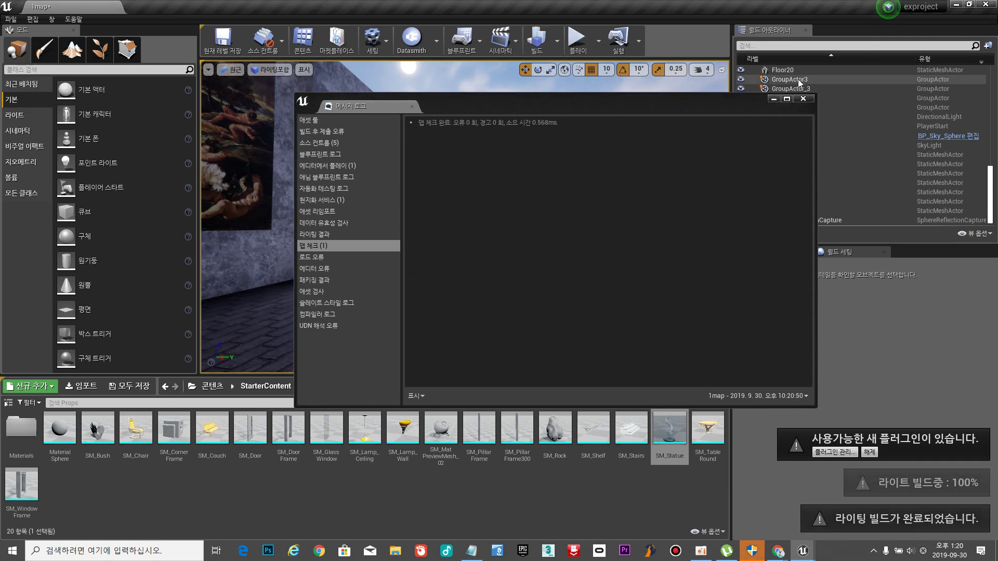
{"action": "left_click", "coordinate": [802, 98]}
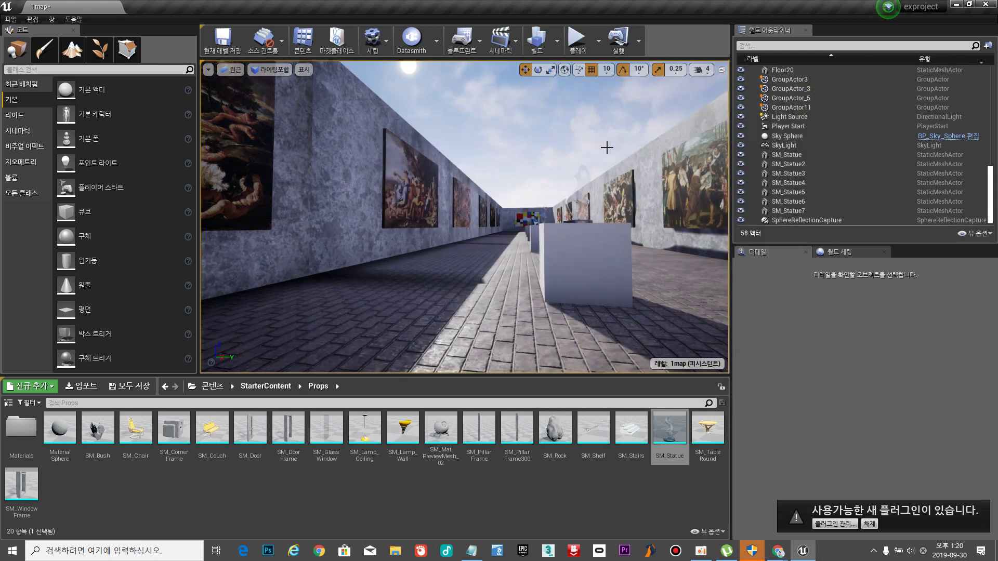
{"action": "right_click_drag", "start_coordinate": [607, 148], "coordinate": [637, 140]}
{"action": "key", "text": "w"}
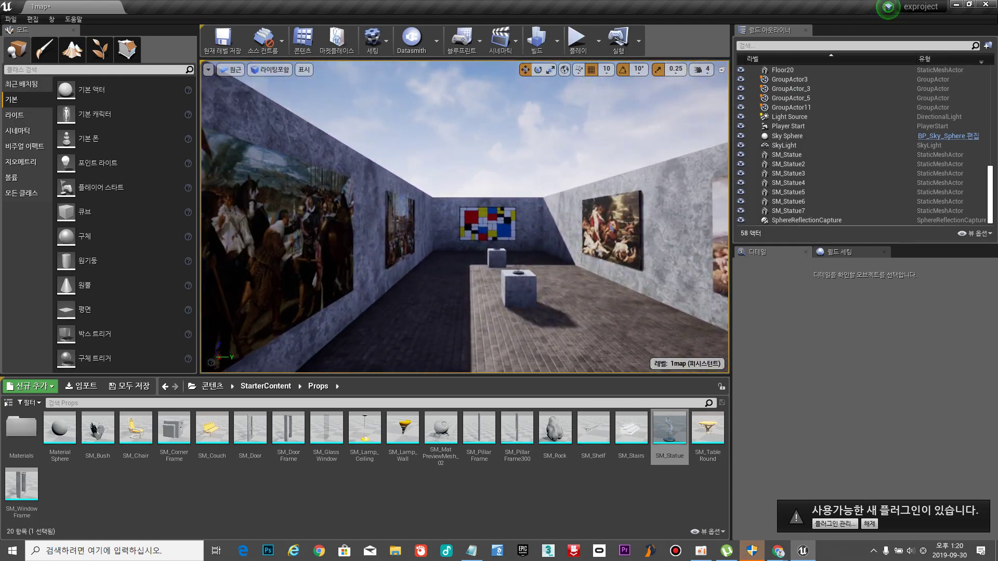
{"action": "right_click_drag", "start_coordinate": [490, 149], "coordinate": [608, 154]}
{"action": "key", "text": "w"}
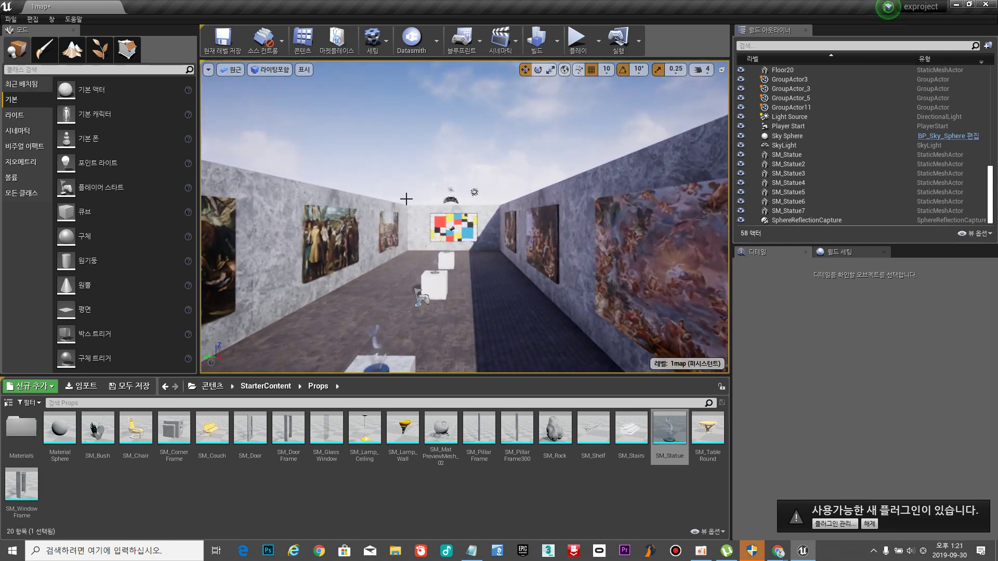
Run through the gallery corridor in play mode to examine the relit walls, paintings and statue cubes, and end the play session.
{"action": "left_click", "coordinate": [577, 45]}
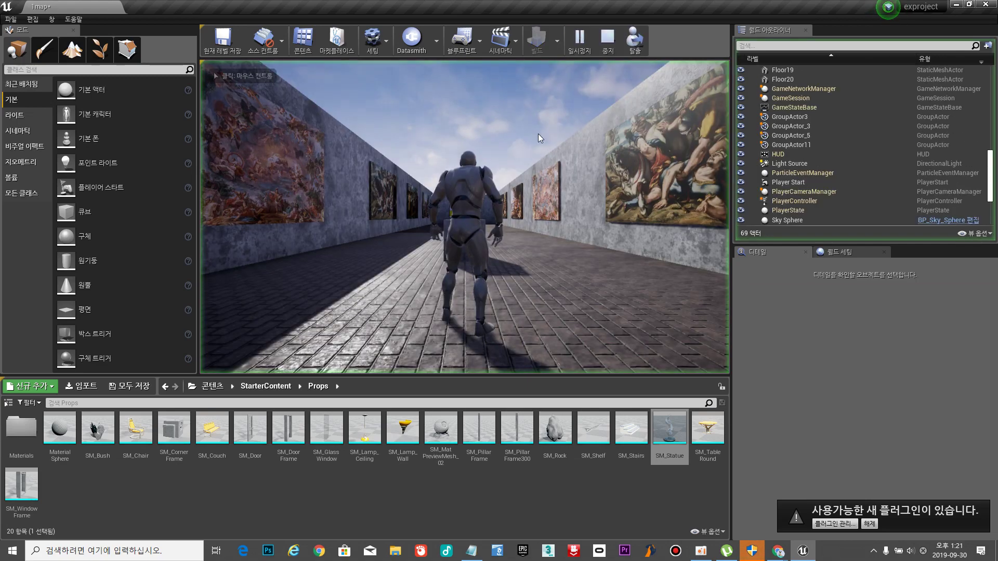
{"action": "key", "text": "w"}
{"action": "key", "text": "w"}
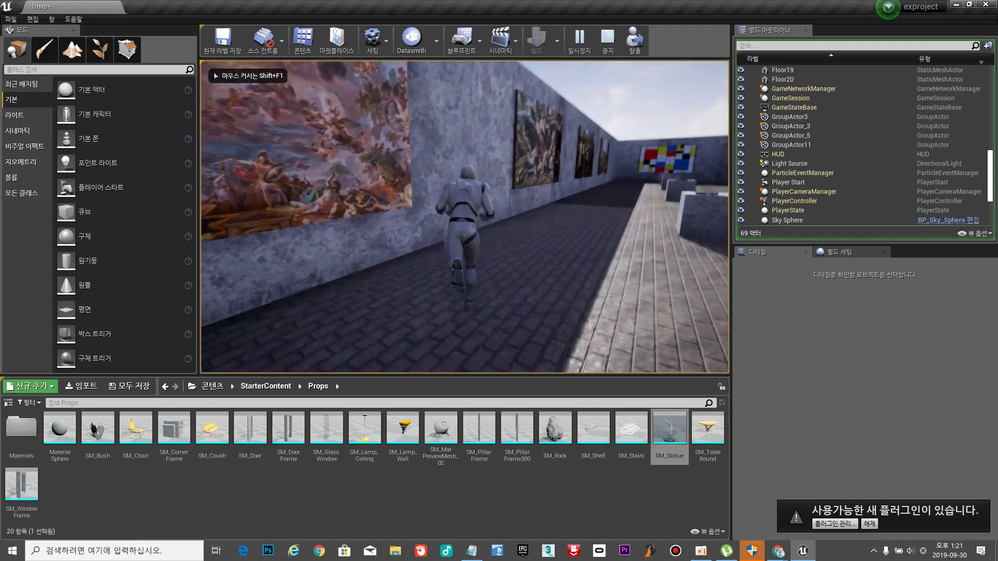
{"action": "key", "text": "w"}
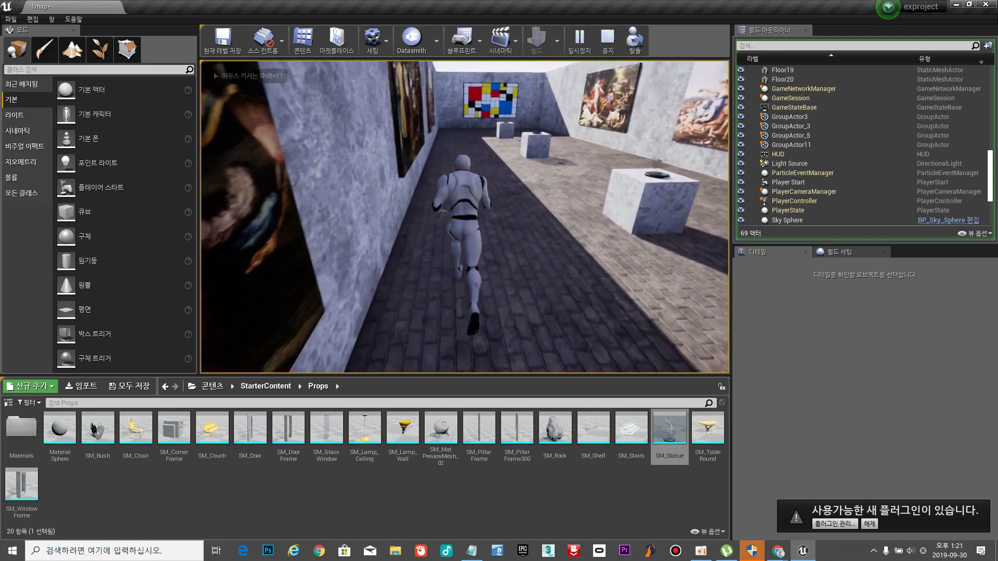
{"action": "key", "text": "w"}
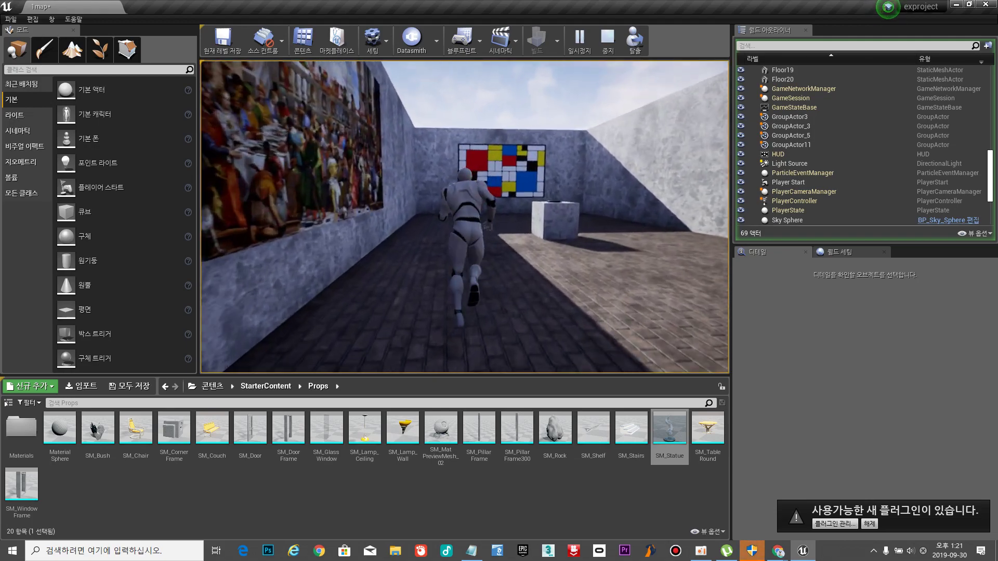
{"action": "key", "text": "w"}
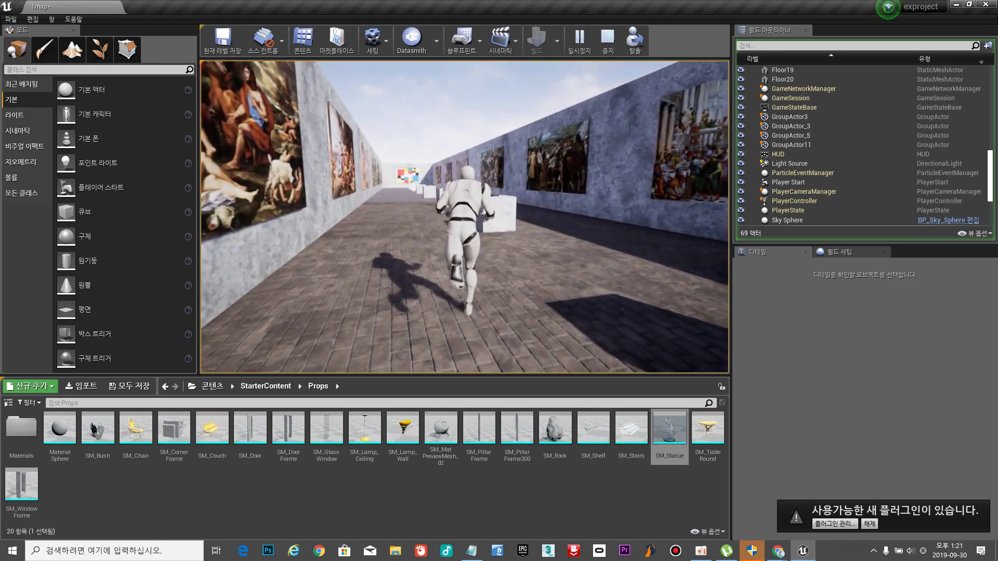
{"action": "key", "text": "w"}
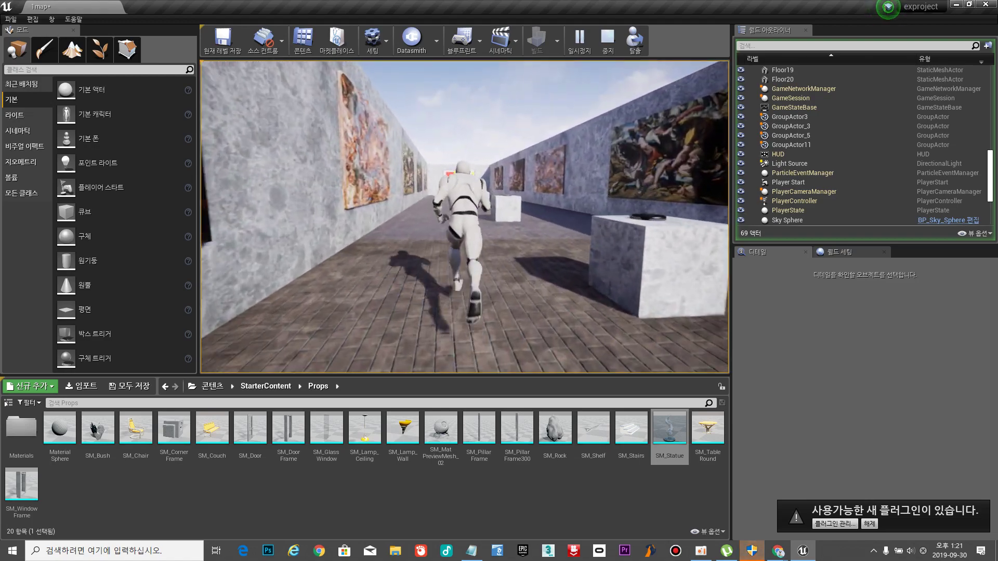
{"action": "key", "text": "Escape"}
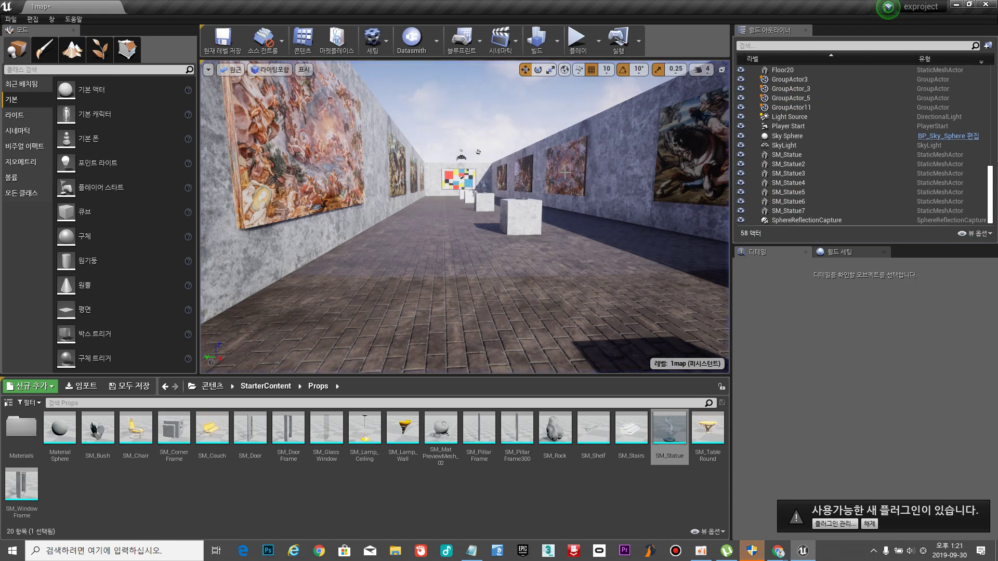
{"action": "right_click_drag", "start_coordinate": [565, 173], "coordinate": [562, 141]}
{"action": "key", "text": "w"}
{"action": "left_click", "coordinate": [530, 197]}
{"action": "right_click", "coordinate": [523, 245]}
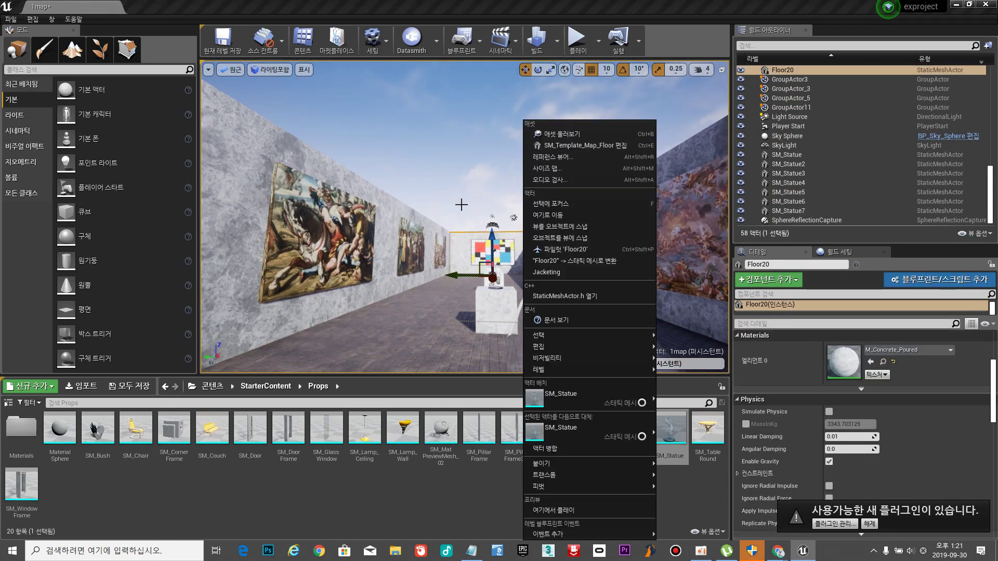
{"action": "left_click", "coordinate": [470, 183]}
{"action": "key", "text": "ctrl+z"}
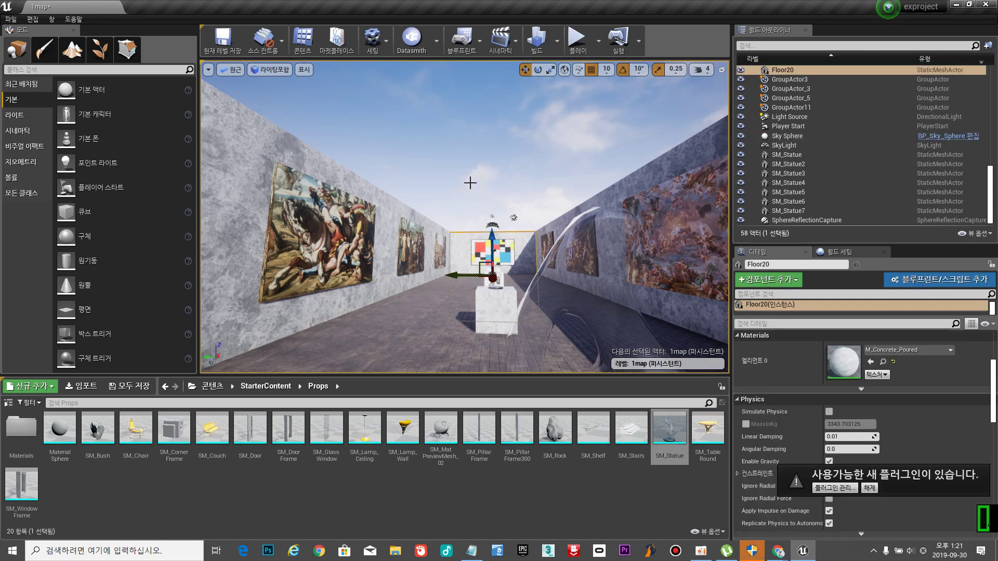
Open the Particles folder of StarterContent.
{"action": "mouse_move", "coordinate": [470, 183]}
{"action": "right_mouse_down"}
{"action": "mouse_move", "coordinate": [478, 229]}
{"action": "mouse_move", "coordinate": [519, 227]}
{"action": "mouse_move", "coordinate": [490, 200]}
{"action": "mouse_move", "coordinate": [483, 171]}
{"action": "mouse_move", "coordinate": [699, 183]}
{"action": "right_mouse_up"}
{"action": "key", "text": "w"}
{"action": "key", "text": "a"}
{"action": "right_click_drag", "start_coordinate": [555, 269], "coordinate": [555, 269]}
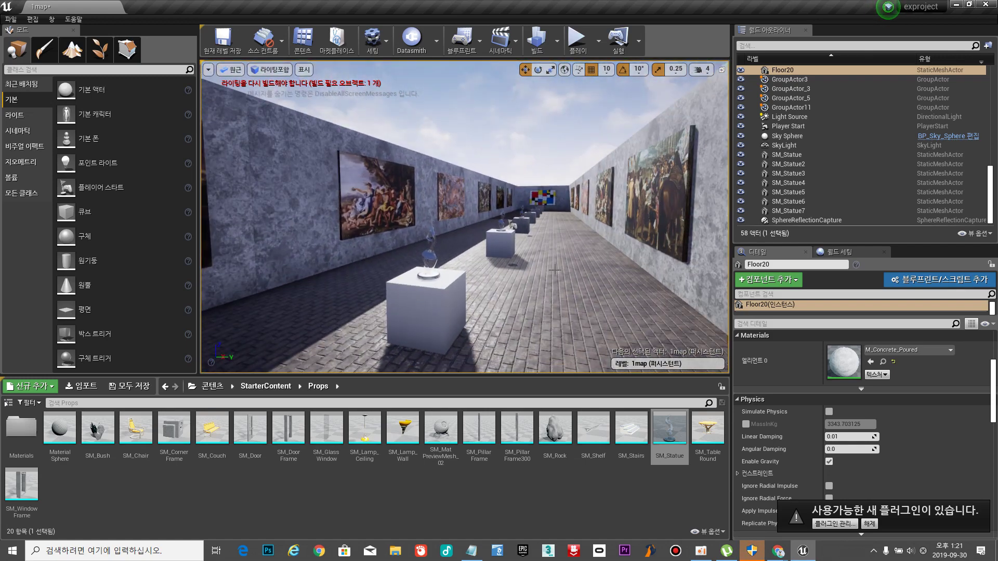
{"action": "left_click", "coordinate": [280, 388]}
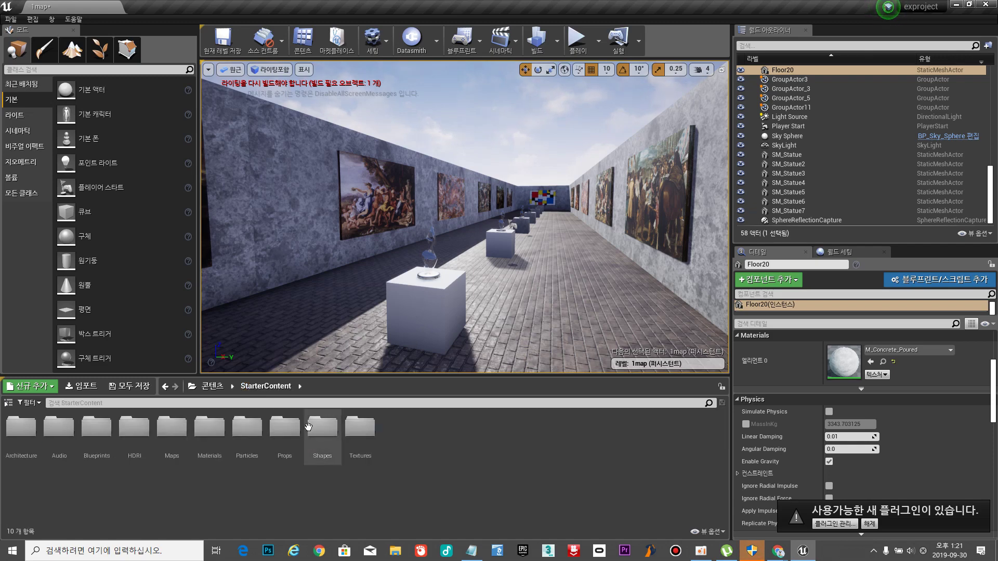
{"action": "double_click", "coordinate": [245, 432]}
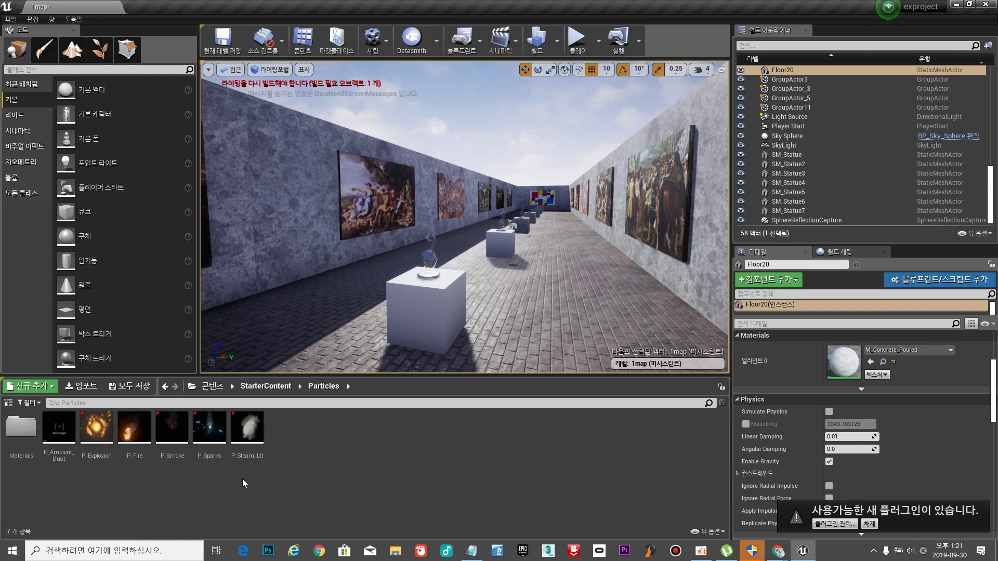
Place three P_Steam_Lit emitters on the corridor floor, with the third at the foot of the wall below the paintings.
{"action": "right_click_drag", "start_coordinate": [542, 220], "coordinate": [437, 229]}
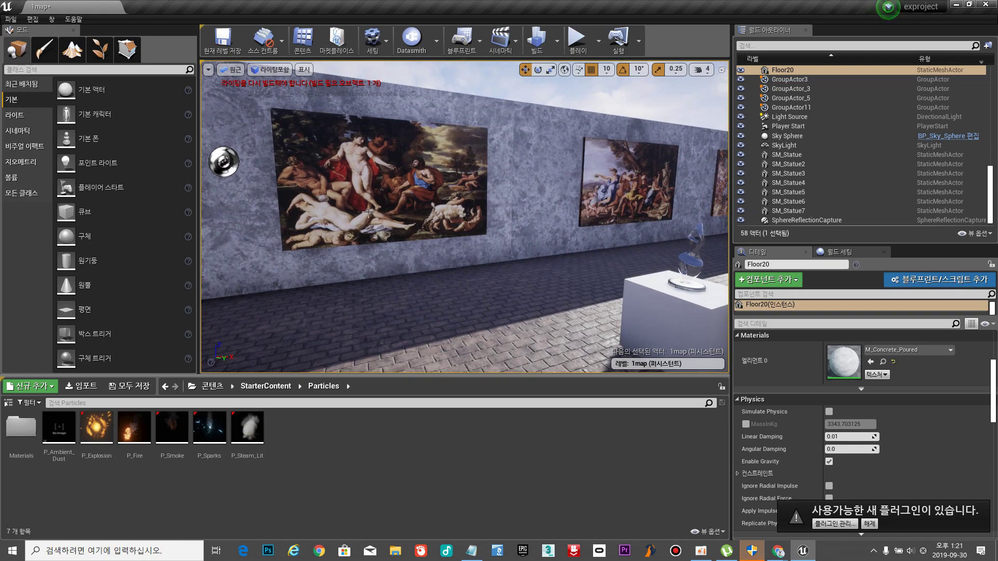
{"action": "mouse_move", "coordinate": [571, 276]}
{"action": "right_mouse_down"}
{"action": "mouse_move", "coordinate": [720, 275]}
{"action": "mouse_move", "coordinate": [572, 279]}
{"action": "right_mouse_up"}
{"action": "left_click_drag", "start_coordinate": [249, 435], "coordinate": [471, 280]}
{"action": "right_click_drag", "start_coordinate": [470, 281], "coordinate": [618, 291]}
{"action": "left_click_drag", "start_coordinate": [238, 432], "coordinate": [619, 302]}
{"action": "right_click_drag", "start_coordinate": [619, 302], "coordinate": [641, 289]}
{"action": "key", "text": "w"}
{"action": "left_click_drag", "start_coordinate": [252, 434], "coordinate": [528, 308]}
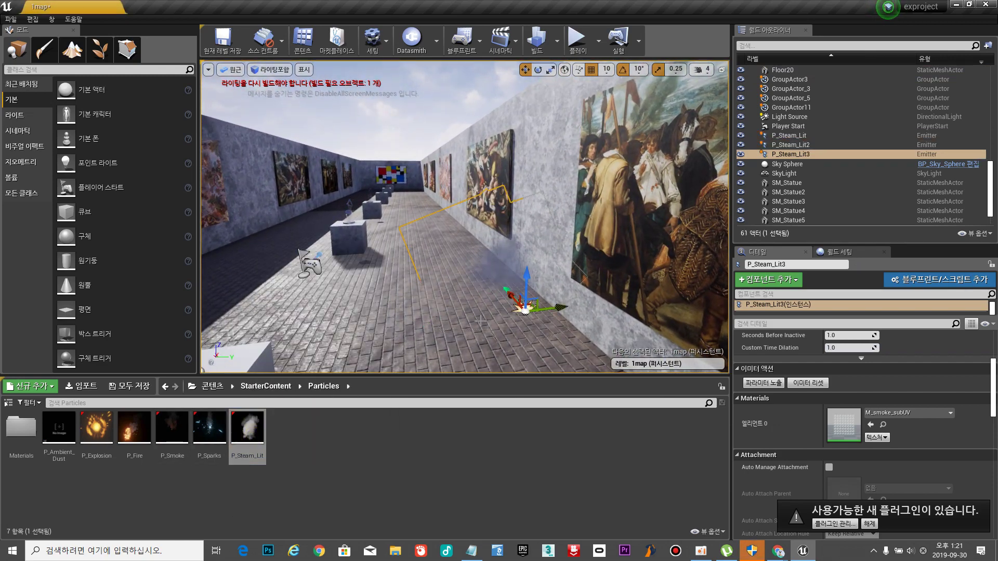
Place a P_Steam_Lit emitter on the floor beside the gallery's shaded wall, between two of its paintings.
{"action": "key", "text": "w"}
{"action": "right_click_drag", "start_coordinate": [528, 309], "coordinate": [503, 302]}
{"action": "key", "text": "w"}
{"action": "right_click", "coordinate": [414, 275]}
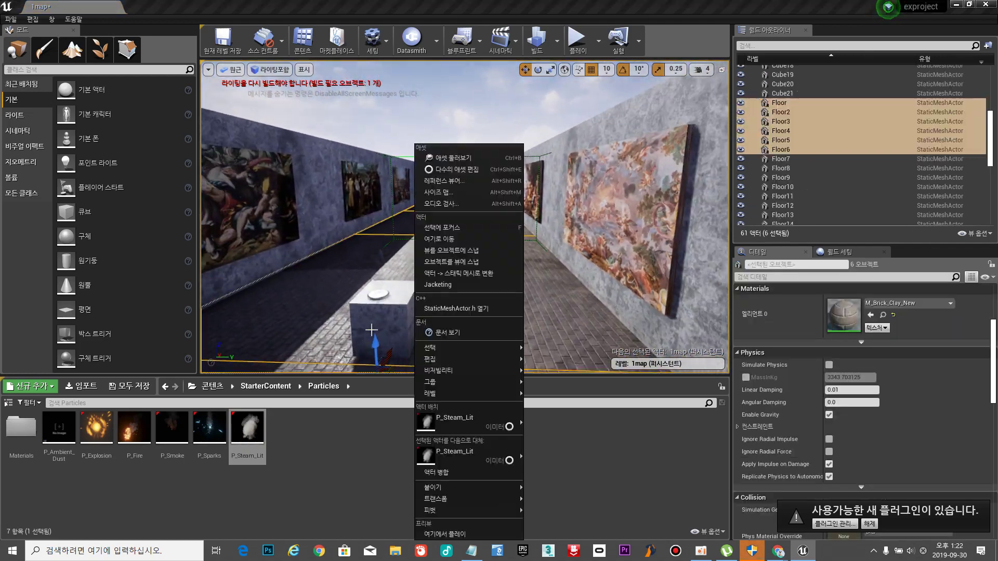
{"action": "left_click_drag", "start_coordinate": [248, 433], "coordinate": [313, 268]}
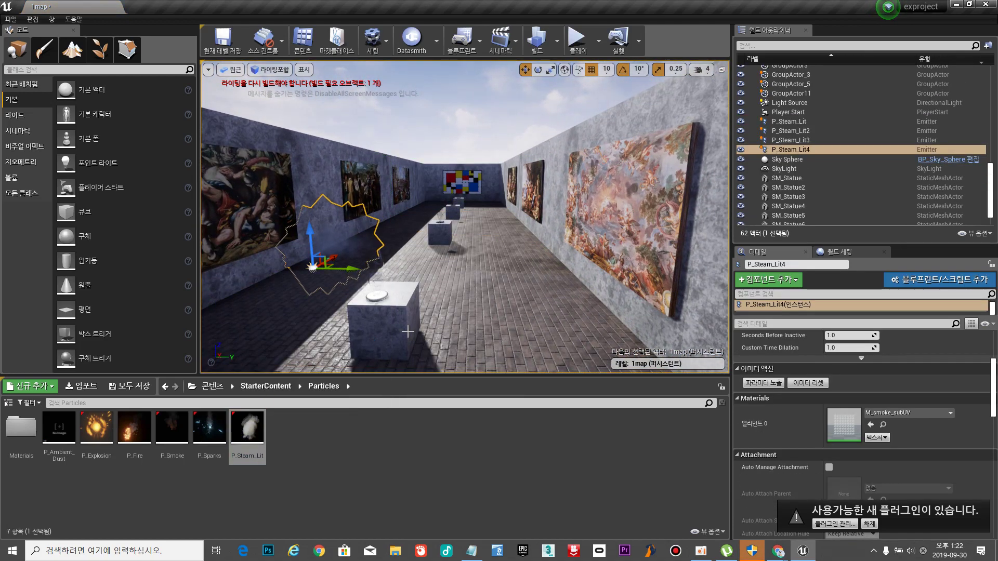
Place two more P_Steam_Lit emitters along the walls farther down the gallery.
{"action": "key", "text": "w"}
{"action": "right_click_drag", "start_coordinate": [407, 332], "coordinate": [417, 313]}
{"action": "key", "text": "a"}
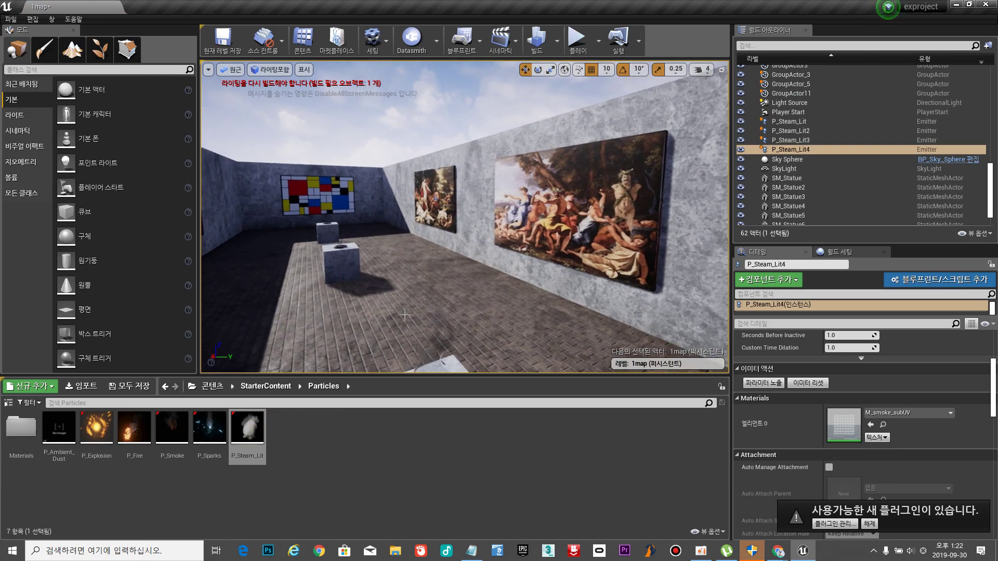
{"action": "left_click_drag", "start_coordinate": [245, 434], "coordinate": [475, 274]}
{"action": "right_click_drag", "start_coordinate": [475, 274], "coordinate": [387, 263]}
{"action": "key", "text": "w"}
{"action": "mouse_move", "coordinate": [248, 429]}
{"action": "left_mouse_down"}
{"action": "mouse_move", "coordinate": [265, 447]}
{"action": "mouse_move", "coordinate": [433, 305]}
{"action": "mouse_move", "coordinate": [415, 286]}
{"action": "left_mouse_up"}
Place a P_Fire emitter on the nearest steam emitter beside the shaded painting wall.
{"action": "mouse_move", "coordinate": [483, 307]}
{"action": "right_mouse_down"}
{"action": "mouse_move", "coordinate": [769, 312]}
{"action": "mouse_move", "coordinate": [571, 288]}
{"action": "right_mouse_up"}
{"action": "key", "text": "w"}
{"action": "left_click", "coordinate": [358, 229]}
{"action": "right_click_drag", "start_coordinate": [359, 229], "coordinate": [402, 283]}
{"action": "left_click", "coordinate": [359, 229]}
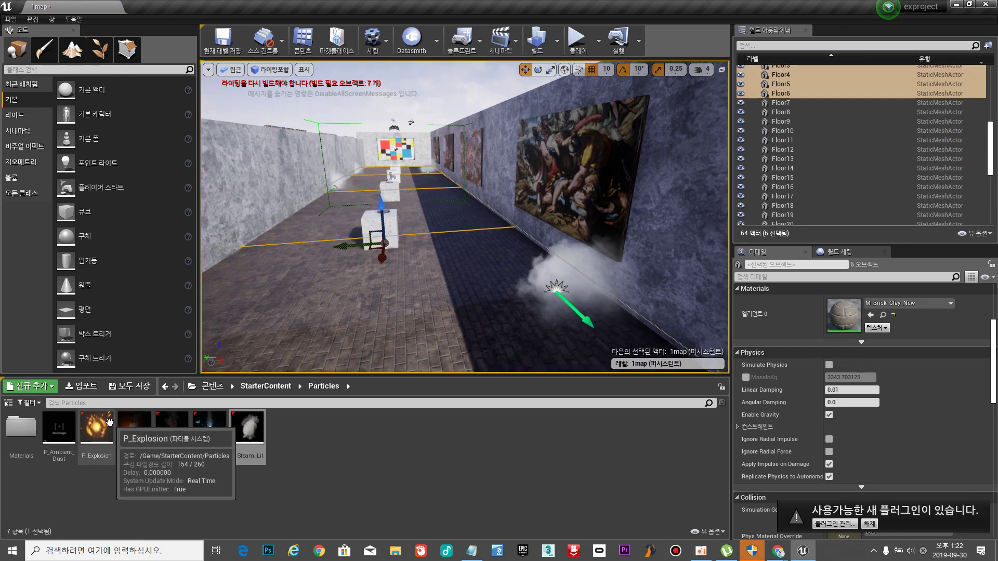
{"action": "left_click_drag", "start_coordinate": [135, 454], "coordinate": [555, 306]}
Add P_Fire emitters to the next two steam emitters, one on each side of the gallery.
{"action": "right_click_drag", "start_coordinate": [501, 331], "coordinate": [434, 308]}
{"action": "key", "text": "w"}
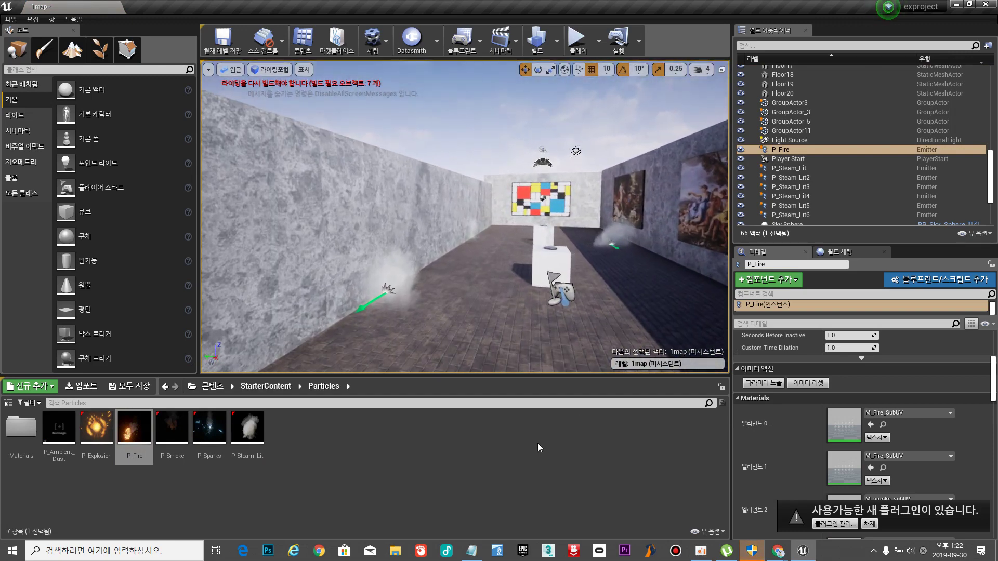
{"action": "left_click_drag", "start_coordinate": [149, 452], "coordinate": [385, 289]}
{"action": "right_click_drag", "start_coordinate": [385, 307], "coordinate": [421, 405]}
{"action": "key", "text": "w"}
{"action": "left_click_drag", "start_coordinate": [124, 435], "coordinate": [426, 308]}
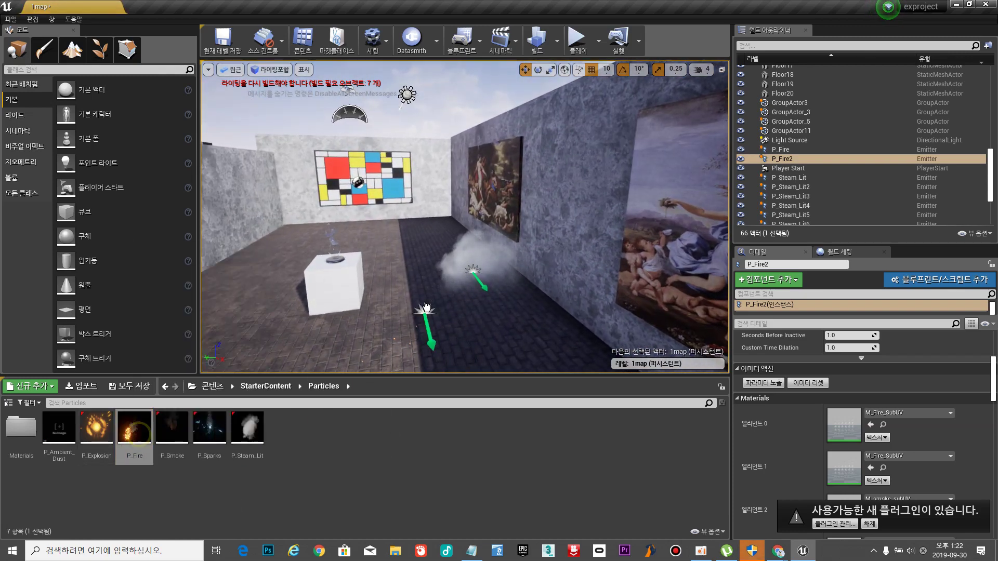
{"action": "left_click_drag", "start_coordinate": [472, 274], "coordinate": [473, 275]}
Add P_Fire emitters to two more steam emitters along the walls, ending near the corner by the colour-block painting.
{"action": "right_click_drag", "start_coordinate": [457, 303], "coordinate": [982, 294]}
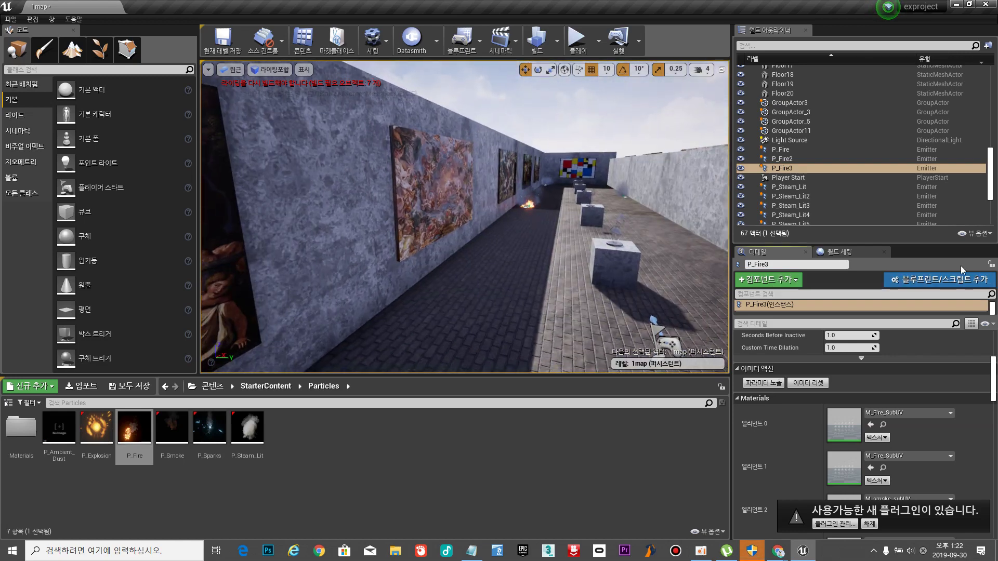
{"action": "right_click_drag", "start_coordinate": [560, 226], "coordinate": [683, 234]}
{"action": "key", "text": "w"}
{"action": "left_click_drag", "start_coordinate": [134, 427], "coordinate": [428, 283]}
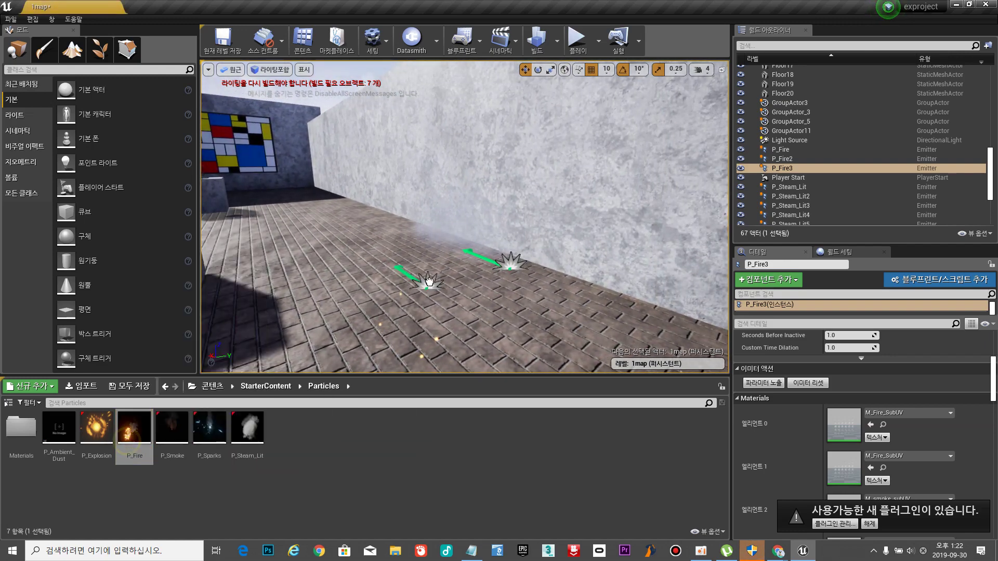
{"action": "left_click_drag", "start_coordinate": [464, 253], "coordinate": [465, 254]}
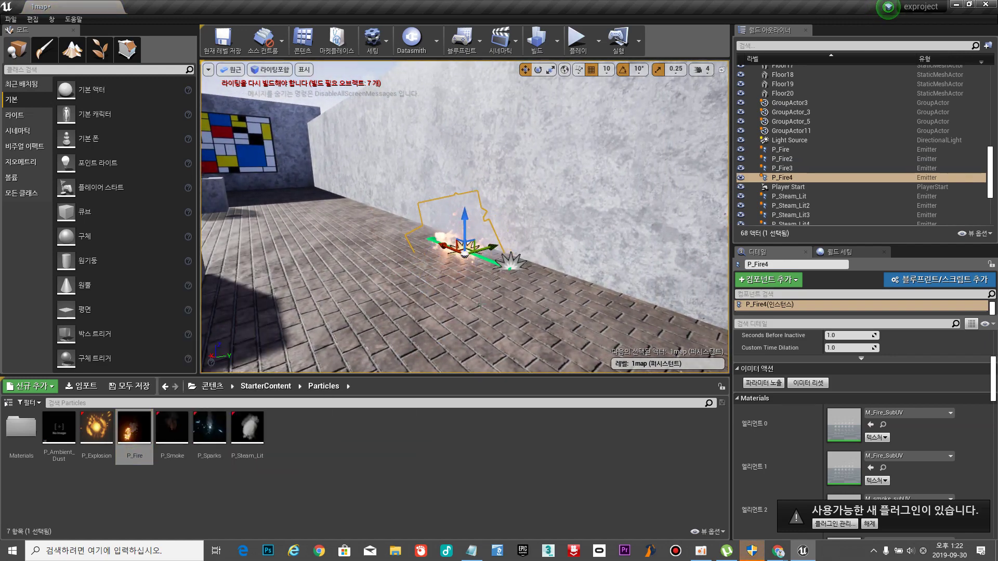
{"action": "mouse_move", "coordinate": [546, 228]}
{"action": "right_mouse_down"}
{"action": "mouse_move", "coordinate": [507, 223]}
{"action": "mouse_move", "coordinate": [525, 225]}
{"action": "mouse_move", "coordinate": [515, 244]}
{"action": "right_mouse_up"}
{"action": "key", "text": "w"}
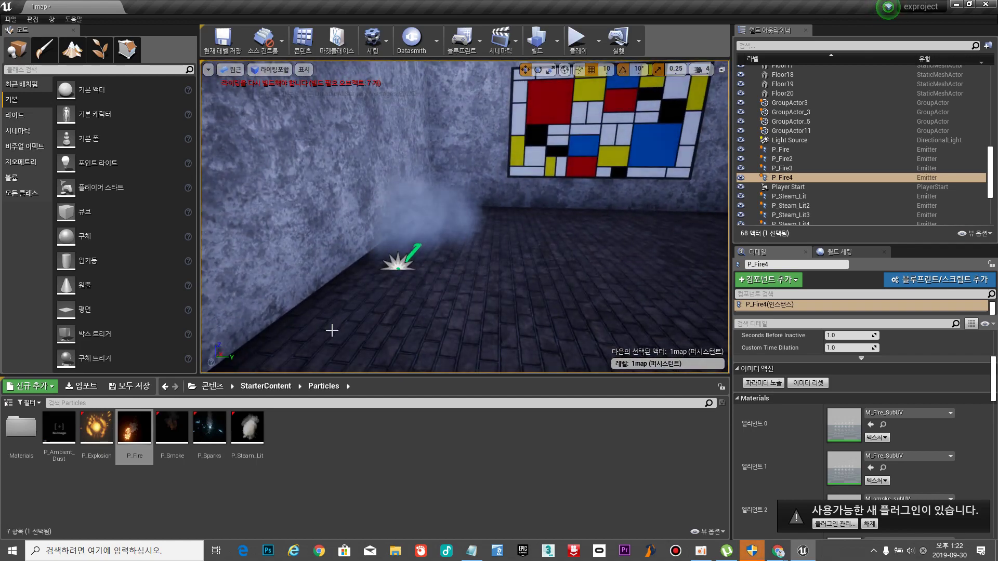
{"action": "left_click_drag", "start_coordinate": [134, 431], "coordinate": [400, 287]}
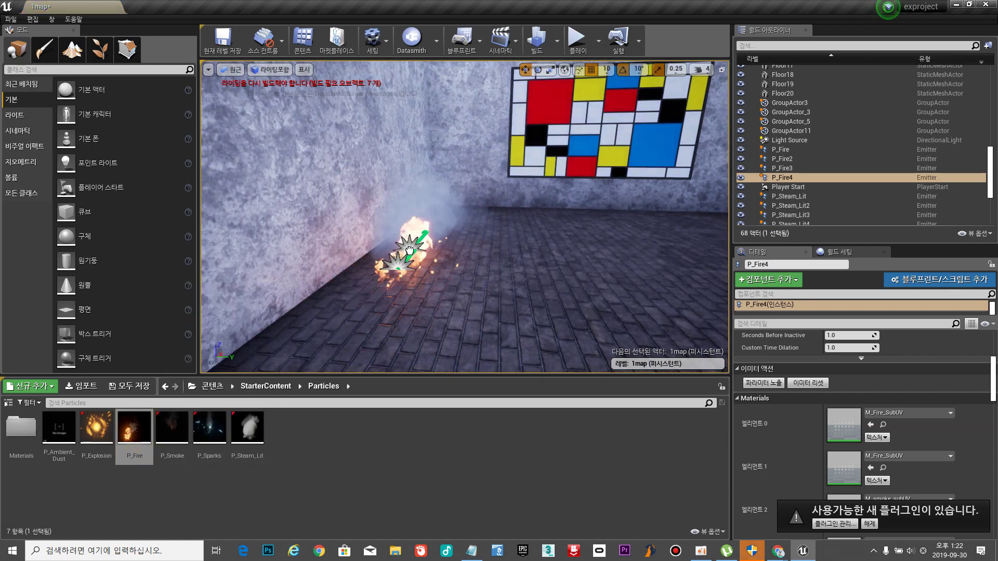
{"action": "left_click_drag", "start_coordinate": [414, 237], "coordinate": [414, 238]}
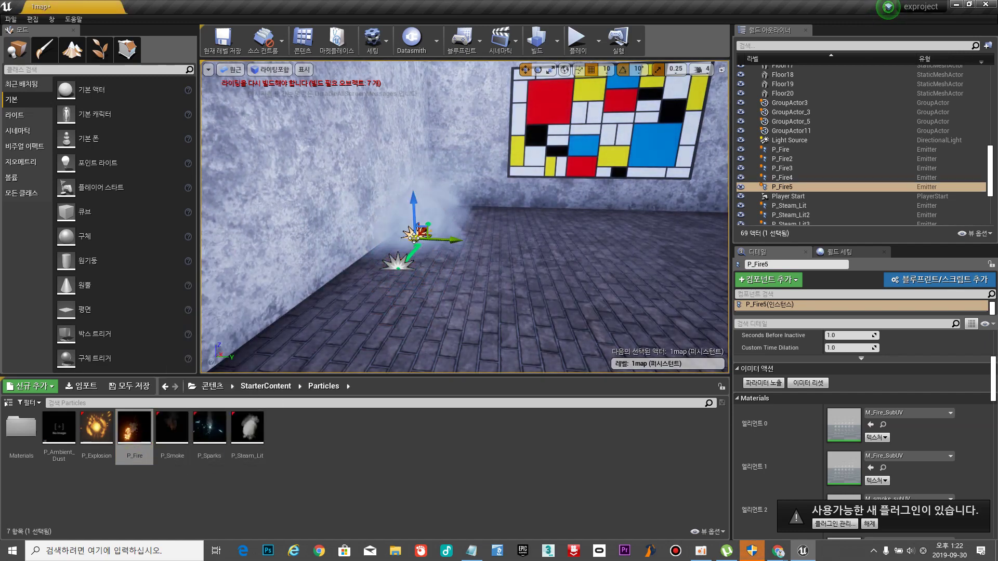
{"action": "right_click_drag", "start_coordinate": [414, 238], "coordinate": [740, 240]}
{"action": "right_click_drag", "start_coordinate": [664, 246], "coordinate": [780, 202]}
{"action": "left_click", "coordinate": [793, 131]}
{"action": "key", "text": "Escape"}
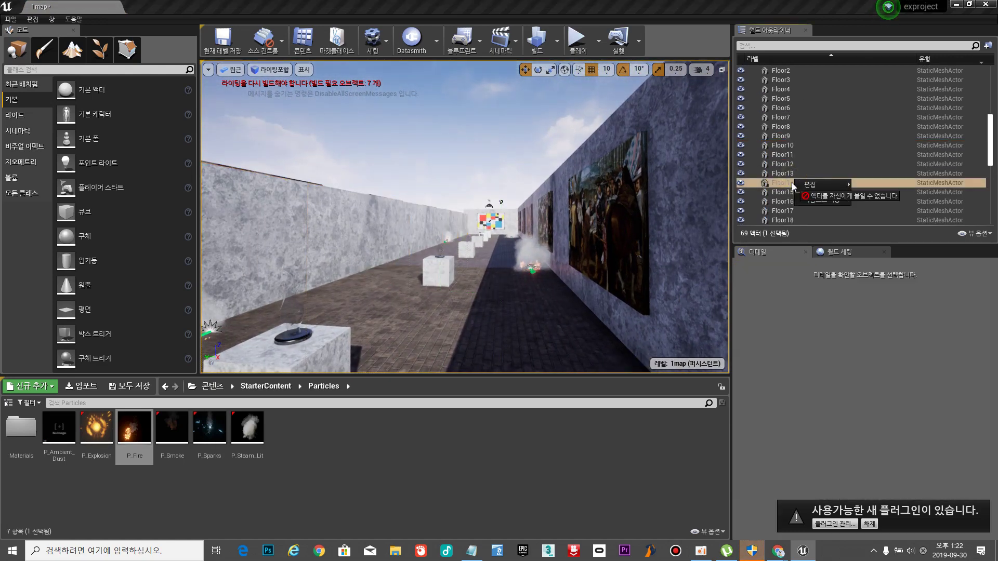
{"action": "right_click", "coordinate": [582, 223]}
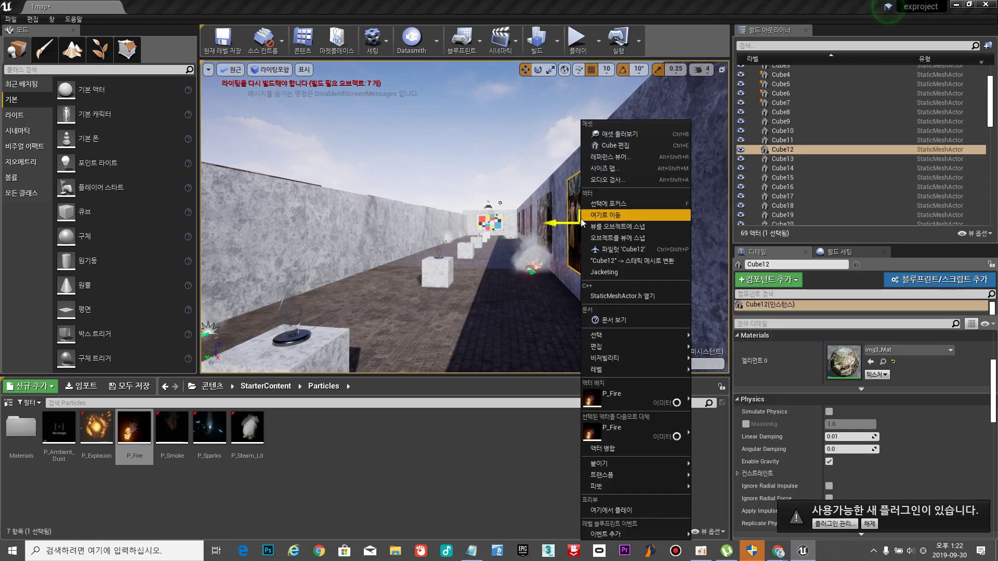
{"action": "left_click", "coordinate": [787, 4]}
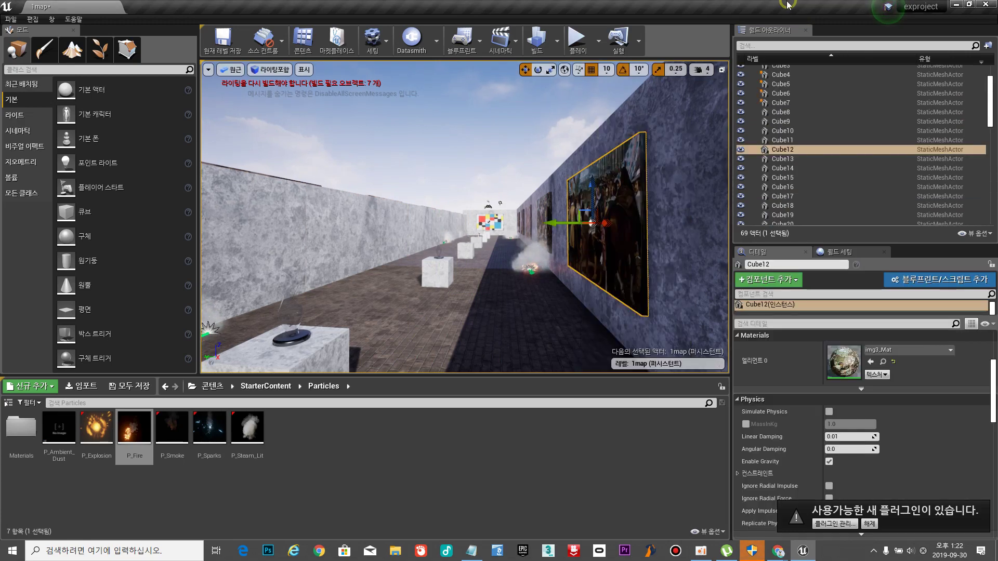
Play the level and run the character through the gallery to examine the fire and steam effects along the walls.
{"action": "left_click", "coordinate": [574, 41]}
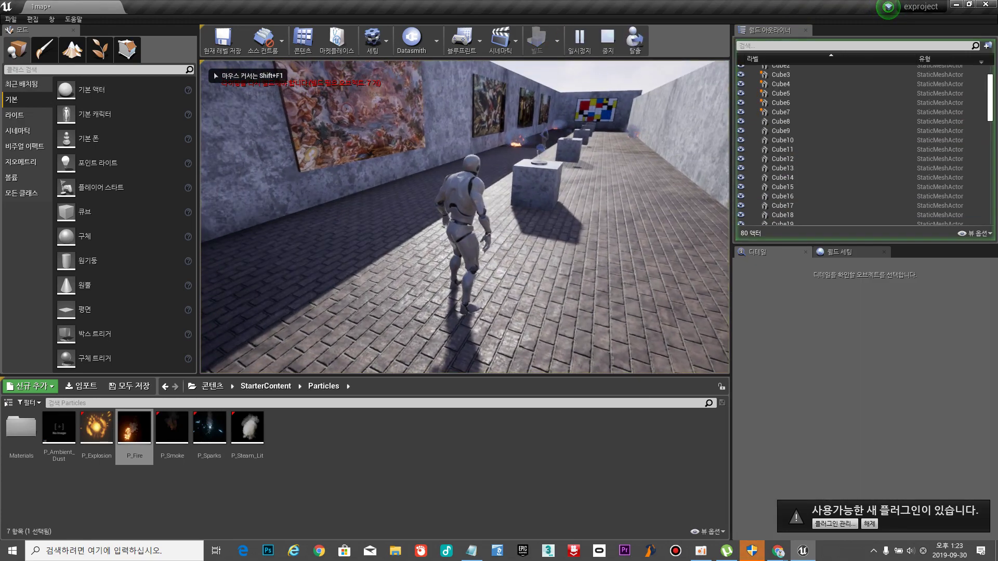
{"action": "key", "text": "w"}
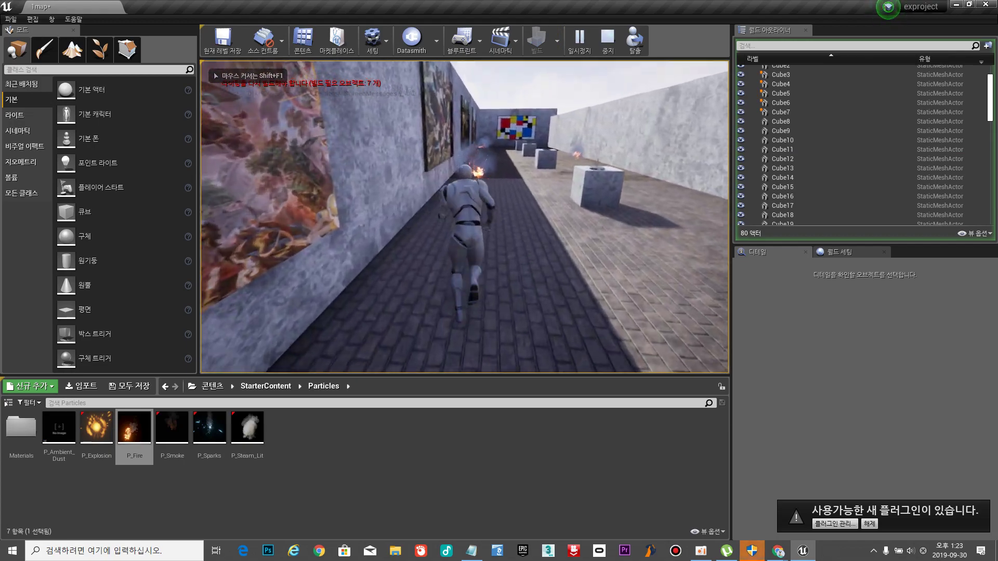
{"action": "key", "text": "w"}
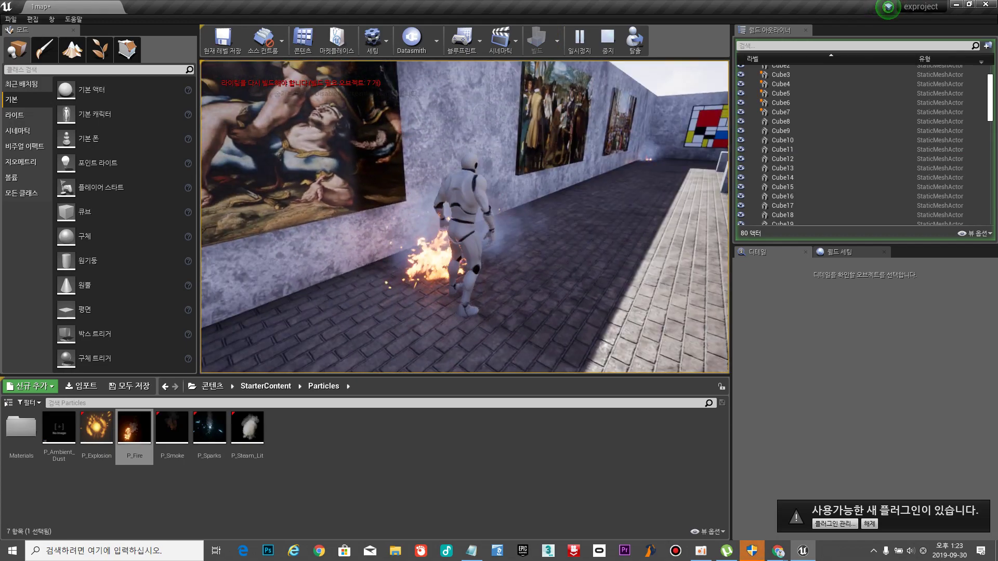
{"action": "key", "text": "w"}
{"action": "key", "text": "w"}
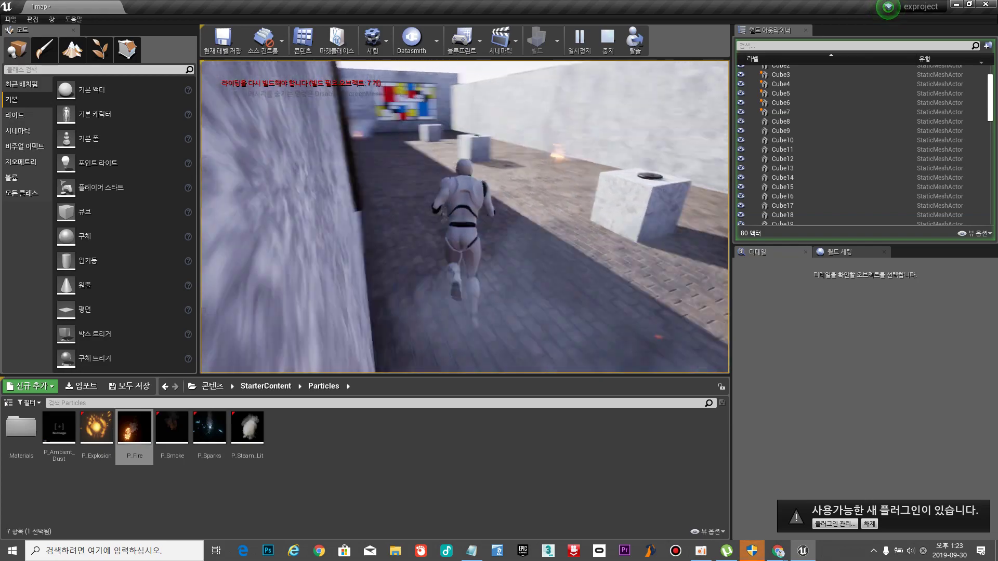
{"action": "key", "text": "w"}
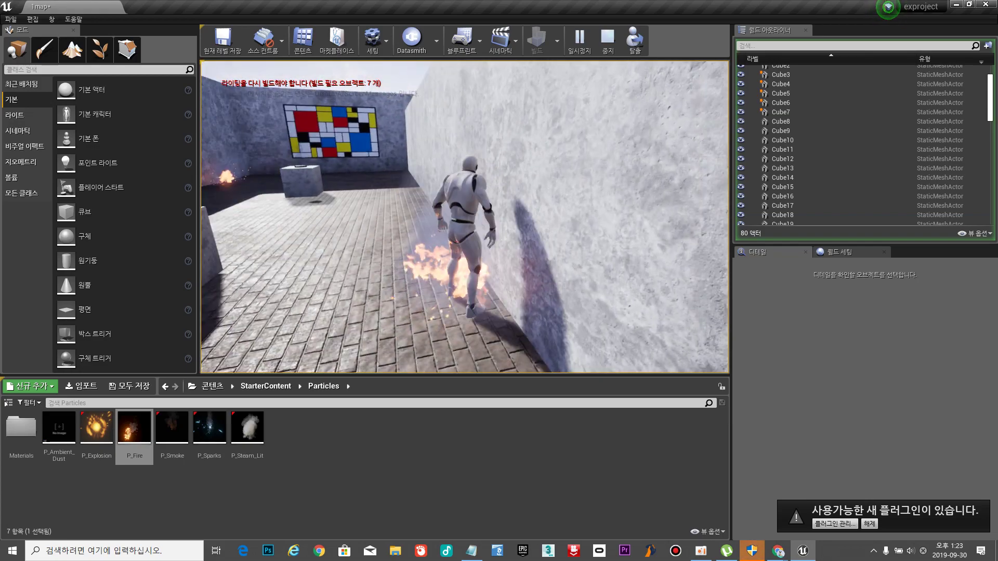
{"action": "key", "text": "w"}
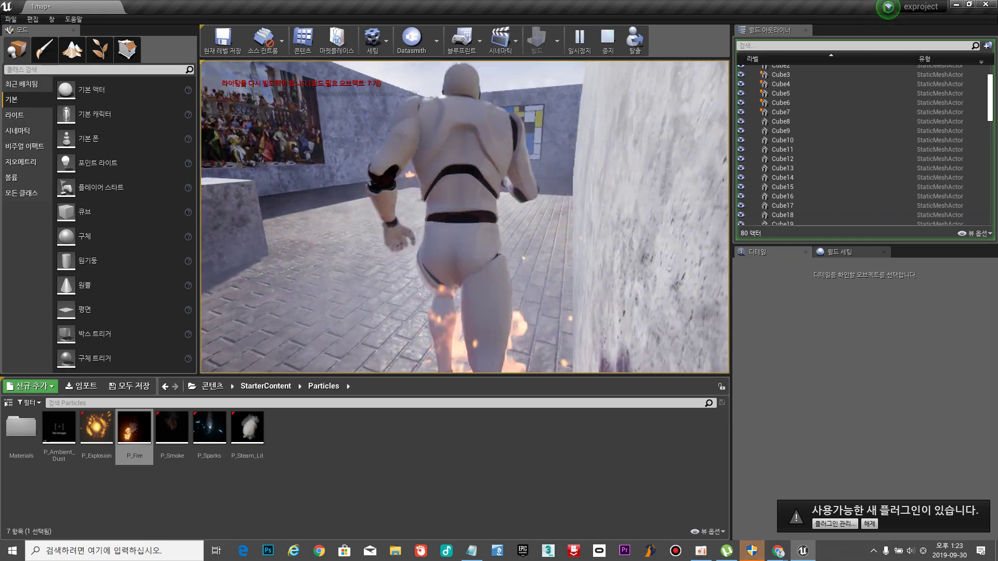
{"action": "key", "text": "w"}
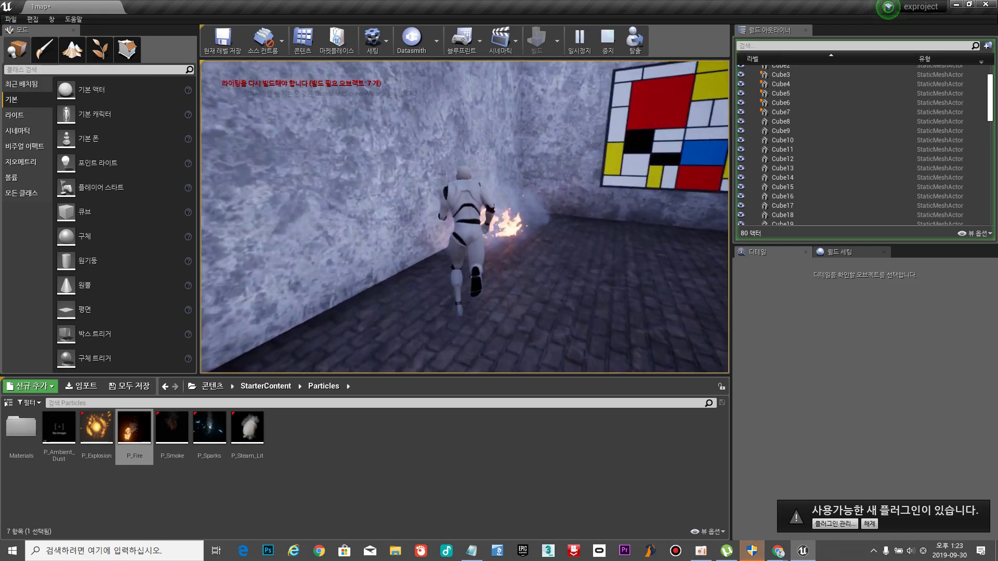
{"action": "key", "text": "w"}
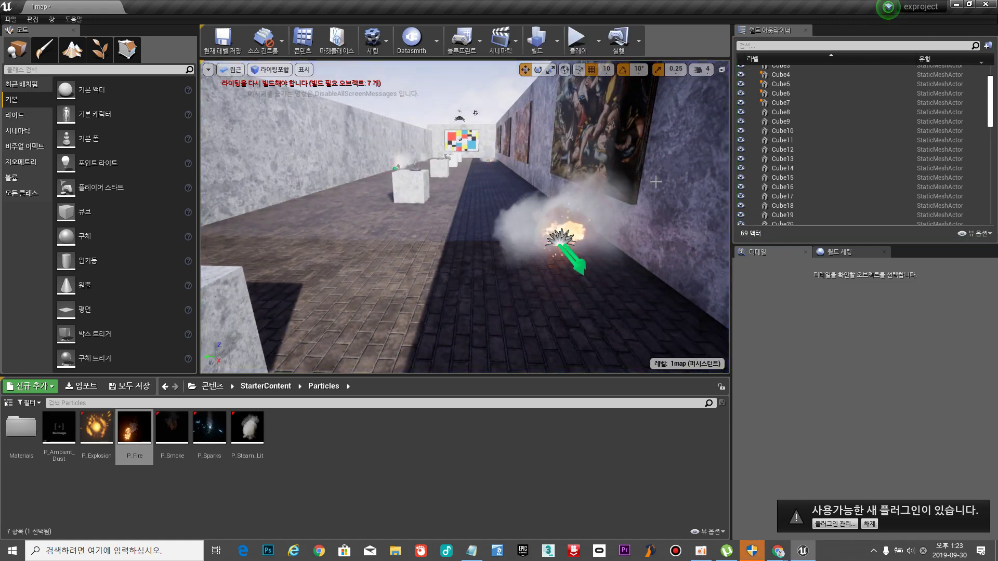
Undo the placement of all P_Fire emitters and the accidental wall move made before them.
{"action": "key", "text": "ctrl+z"}
{"action": "key", "text": "ctrl+z"}
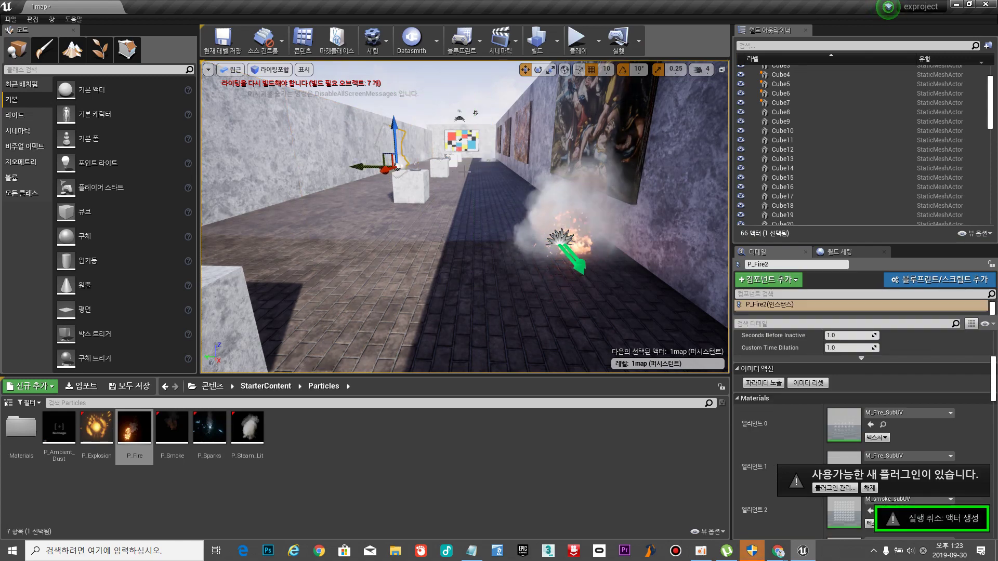
{"action": "key", "text": "ctrl+z"}
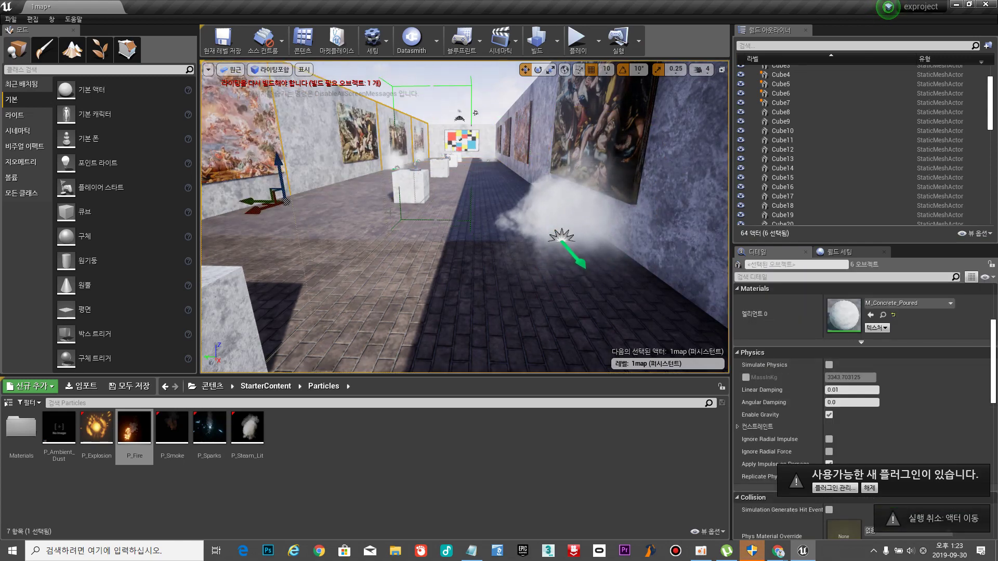
Inspect the steam emitters and paintings along both sides of the gallery.
{"action": "left_click", "coordinate": [455, 225]}
{"action": "mouse_move", "coordinate": [455, 225]}
{"action": "right_mouse_down"}
{"action": "mouse_move", "coordinate": [385, 223]}
{"action": "mouse_move", "coordinate": [453, 212]}
{"action": "right_mouse_up"}
{"action": "key", "text": "w"}
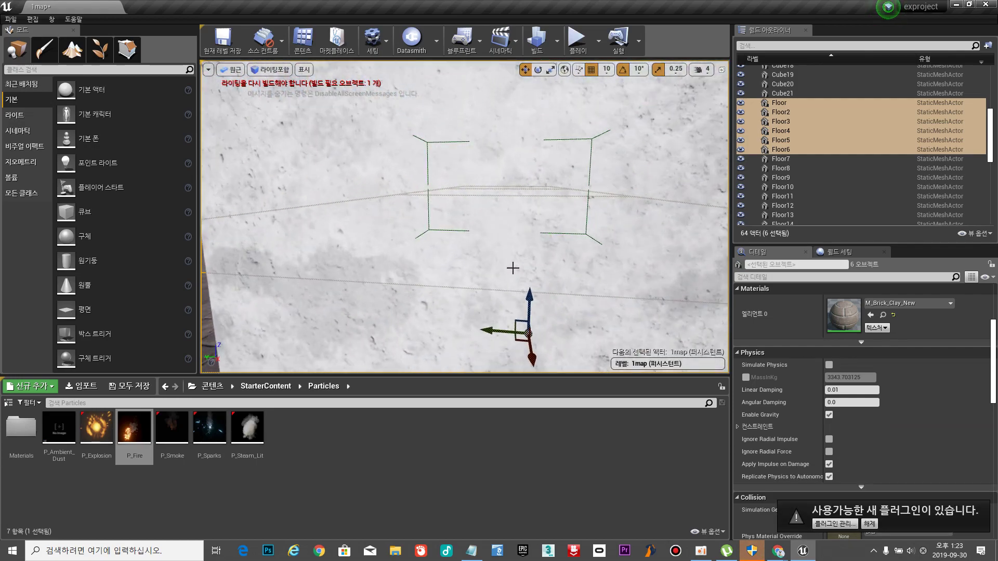
{"action": "right_click_drag", "start_coordinate": [513, 270], "coordinate": [490, 308]}
{"action": "left_click", "coordinate": [512, 270]}
{"action": "key", "text": "s"}
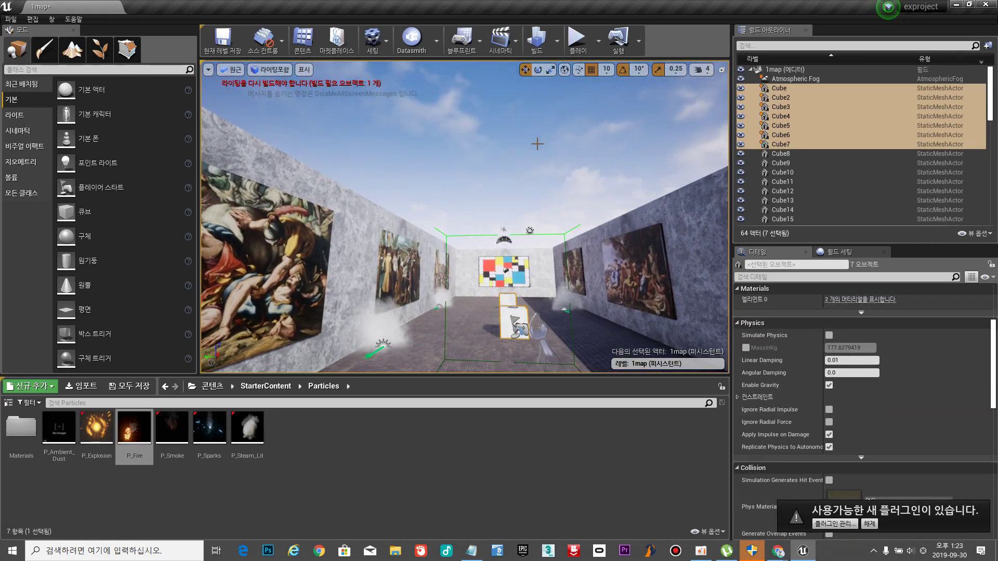
{"action": "mouse_move", "coordinate": [530, 229]}
{"action": "right_mouse_down"}
{"action": "mouse_move", "coordinate": [681, 250]}
{"action": "mouse_move", "coordinate": [873, 254]}
{"action": "right_mouse_up"}
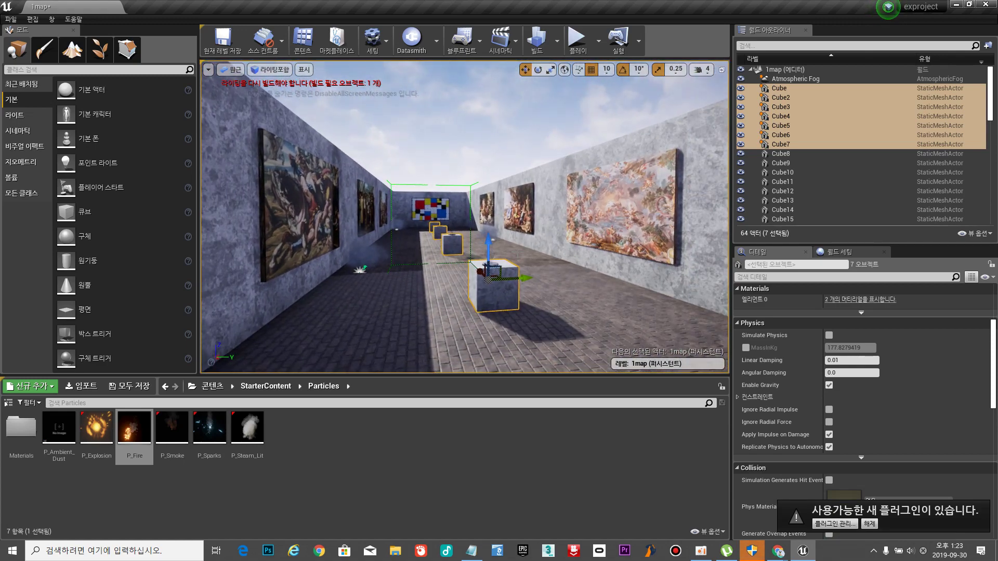
Save the current level, build its lighting and close the message log.
{"action": "left_click", "coordinate": [223, 38]}
{"action": "left_click", "coordinate": [537, 46]}
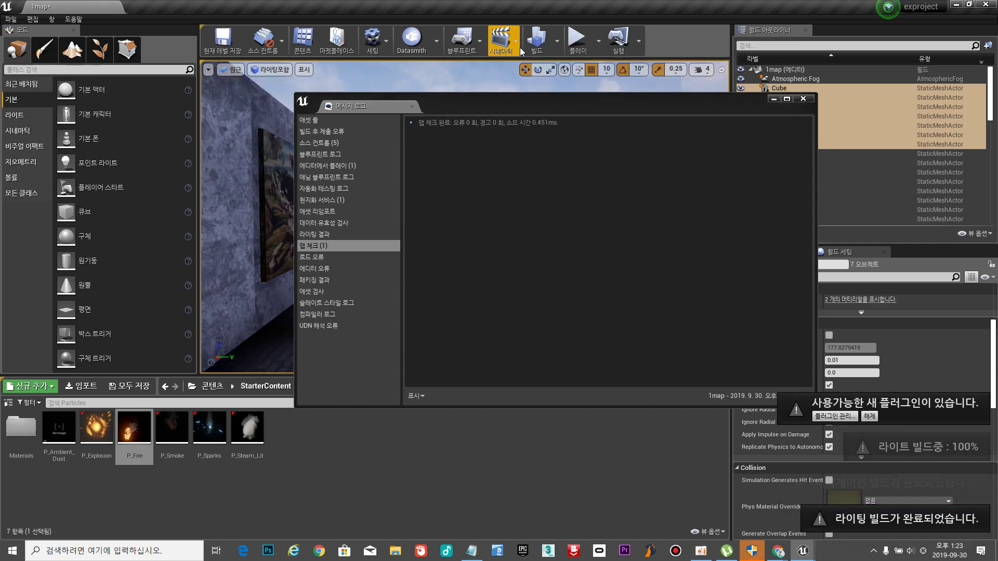
{"action": "left_click", "coordinate": [803, 99]}
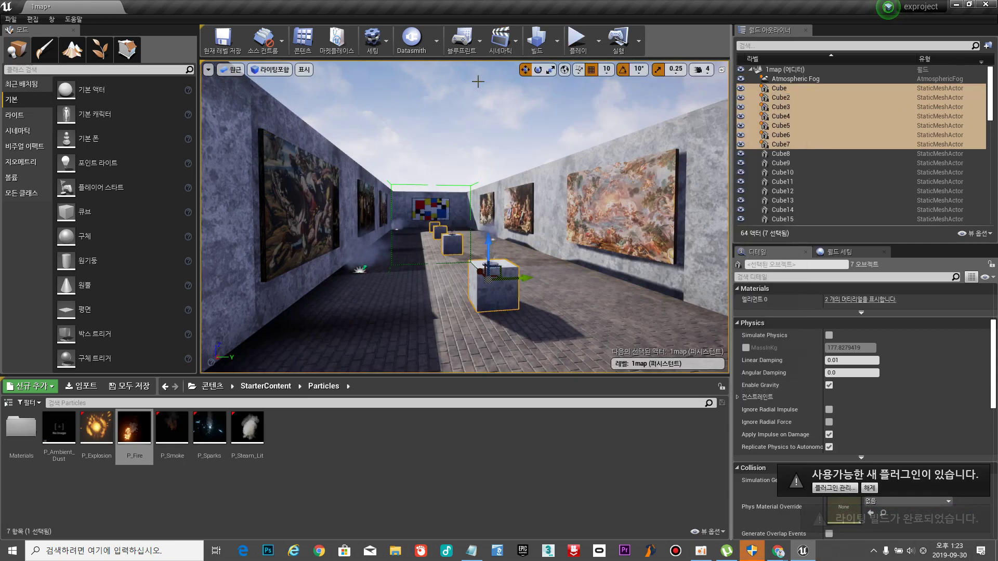
Save the current level with the rebuilt lighting.
{"action": "mouse_move", "coordinate": [482, 197]}
{"action": "right_mouse_down"}
{"action": "mouse_move", "coordinate": [486, 174]}
{"action": "mouse_move", "coordinate": [482, 197]}
{"action": "mouse_move", "coordinate": [460, 205]}
{"action": "mouse_move", "coordinate": [464, 230]}
{"action": "mouse_move", "coordinate": [494, 226]}
{"action": "right_mouse_up"}
{"action": "left_click", "coordinate": [482, 197]}
{"action": "key", "text": "w"}
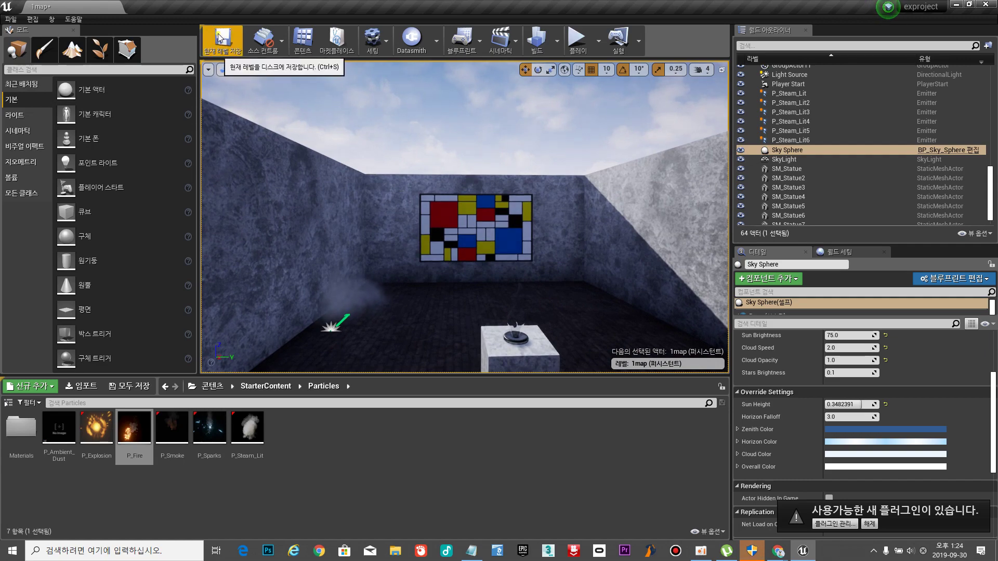
{"action": "left_click", "coordinate": [227, 50]}
{"action": "right_click_drag", "start_coordinate": [326, 146], "coordinate": [656, 147]}
{"action": "right_click_drag", "start_coordinate": [252, 242], "coordinate": [234, 215]}
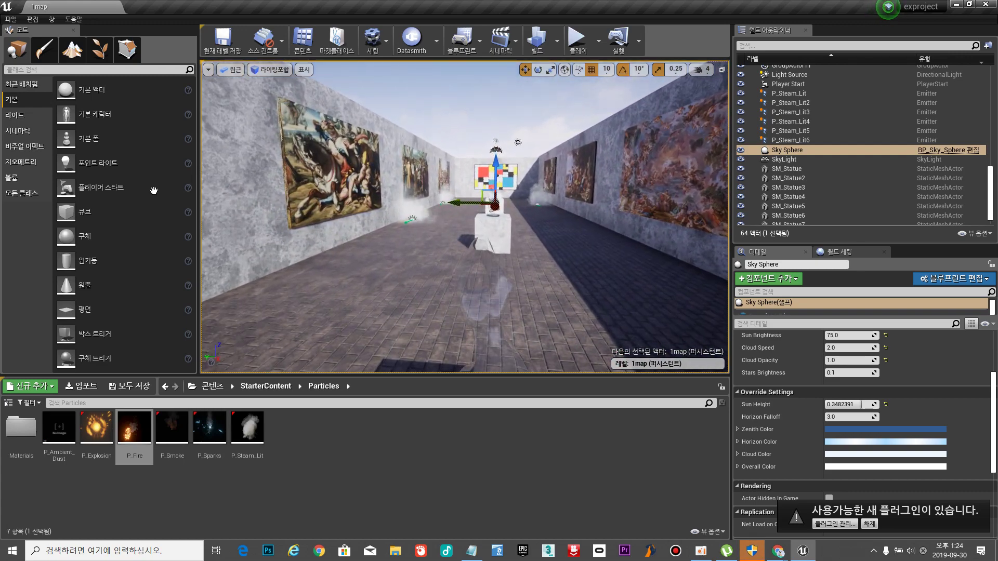
Save the current level once more and go to the root 콘텐츠 folder of the project's assets.
{"action": "left_click", "coordinate": [10, 19]}
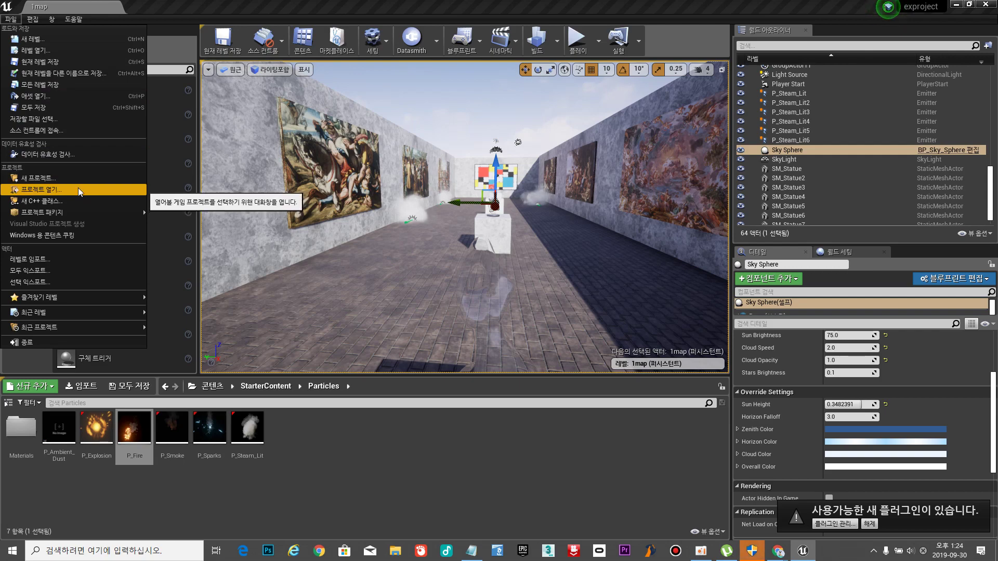
{"action": "left_click", "coordinate": [61, 61]}
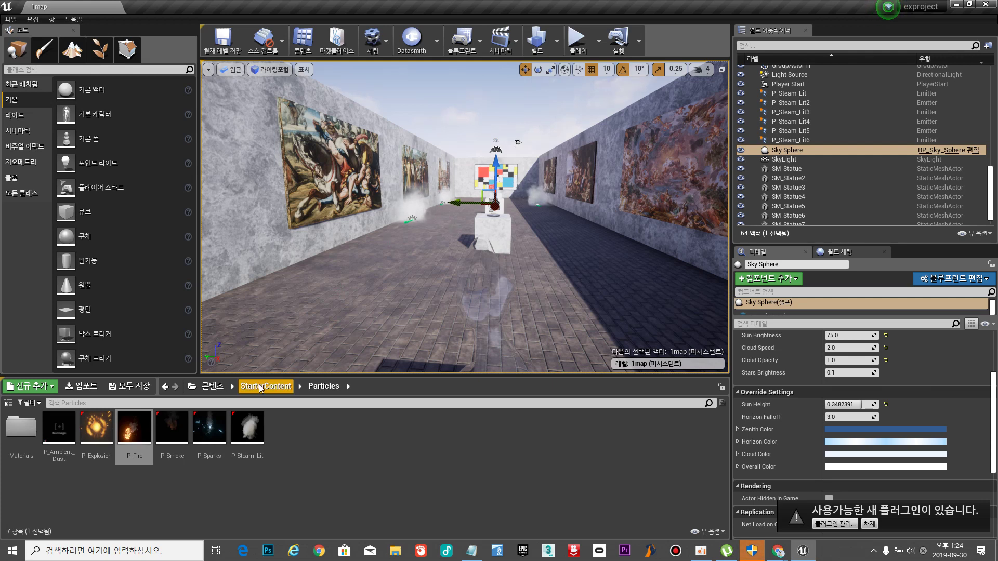
{"action": "left_click", "coordinate": [213, 387]}
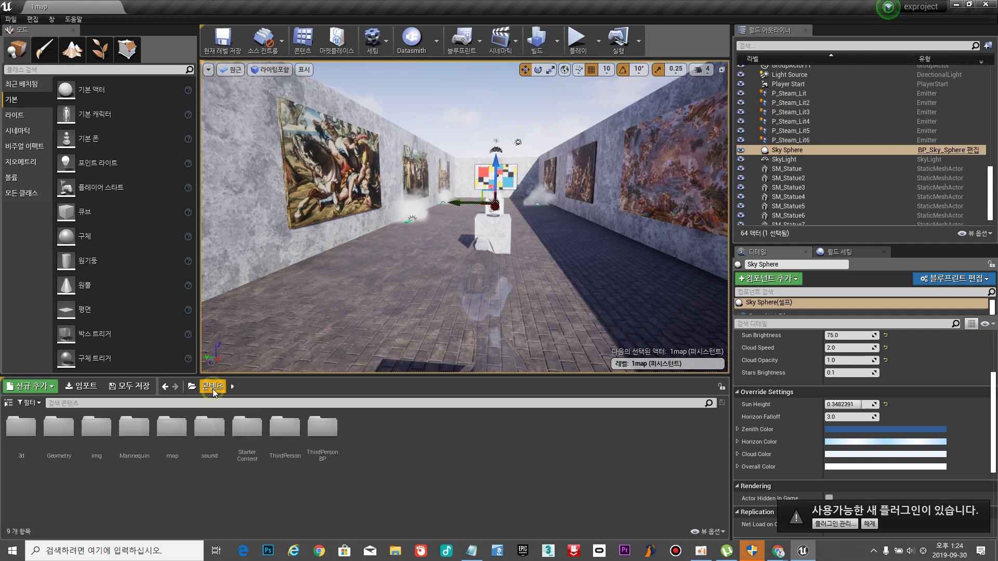
Open the 2map level from the map folder, saving all the listed img textures and materials.
{"action": "double_click", "coordinate": [172, 427]}
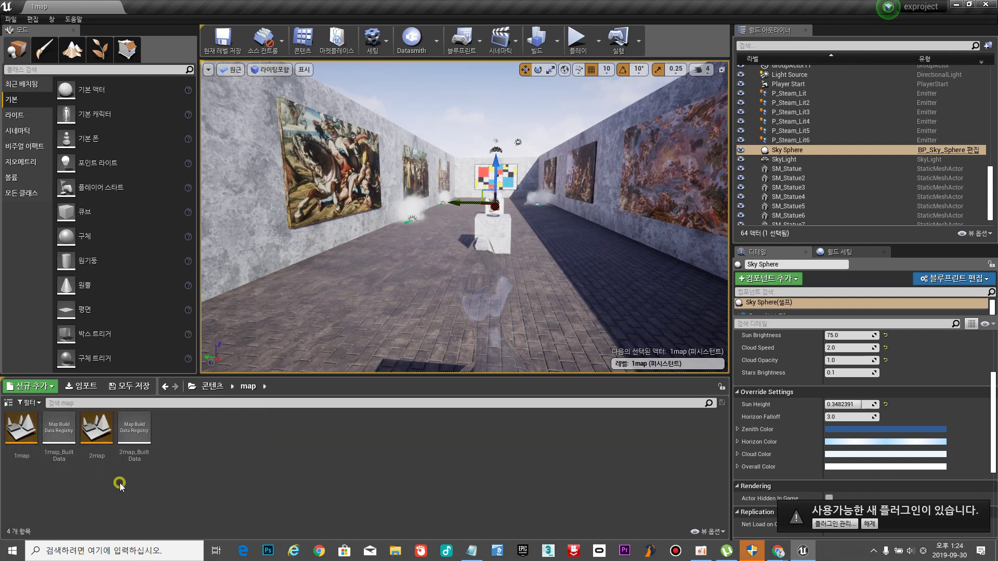
{"action": "double_click", "coordinate": [102, 437]}
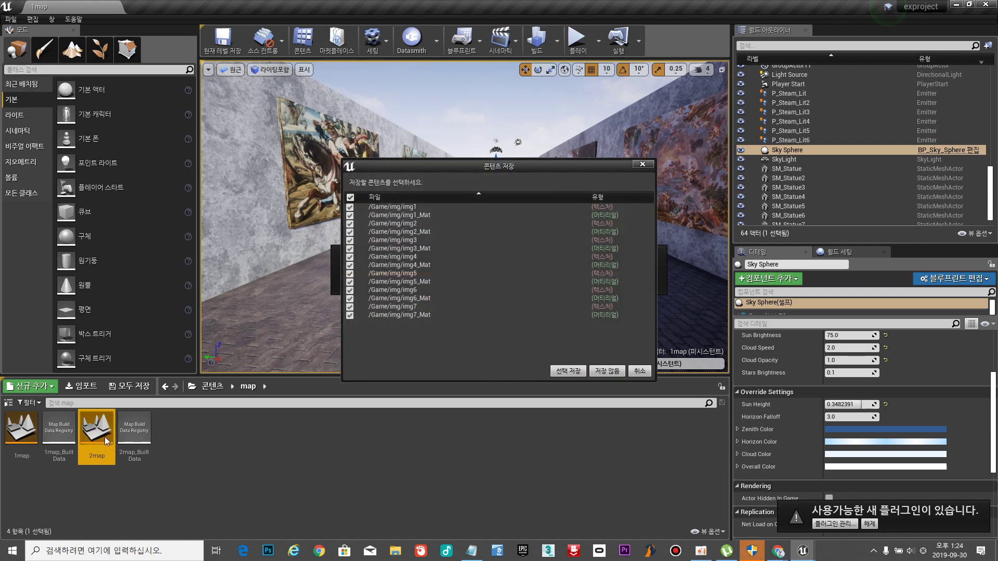
{"action": "left_click", "coordinate": [560, 372]}
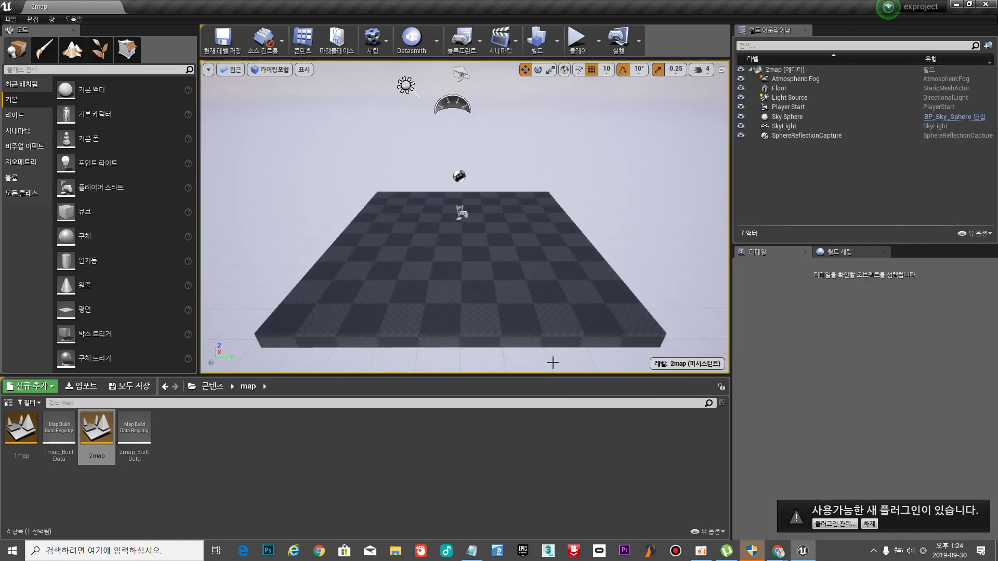
Apply the M_Ground_Grass material from the StarterContent Materials folder to the Floor.
{"action": "left_click", "coordinate": [551, 295]}
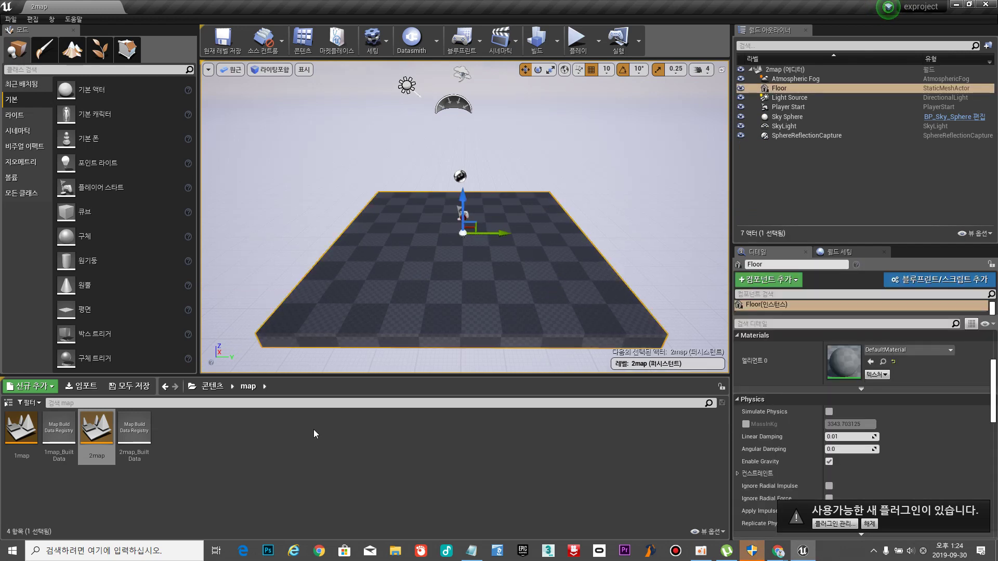
{"action": "double_click", "coordinate": [779, 89]}
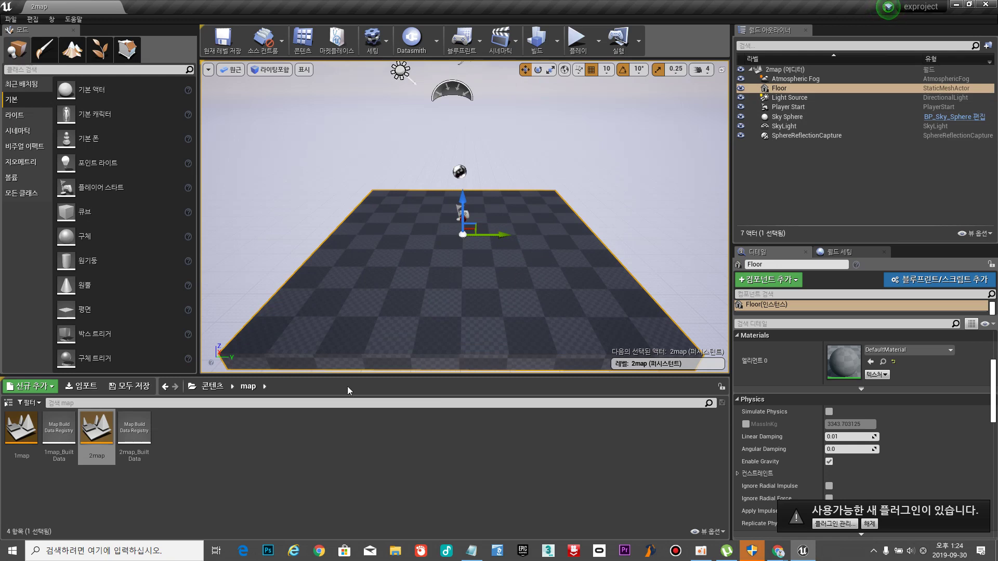
{"action": "left_click", "coordinate": [207, 387]}
{"action": "double_click", "coordinate": [248, 428]}
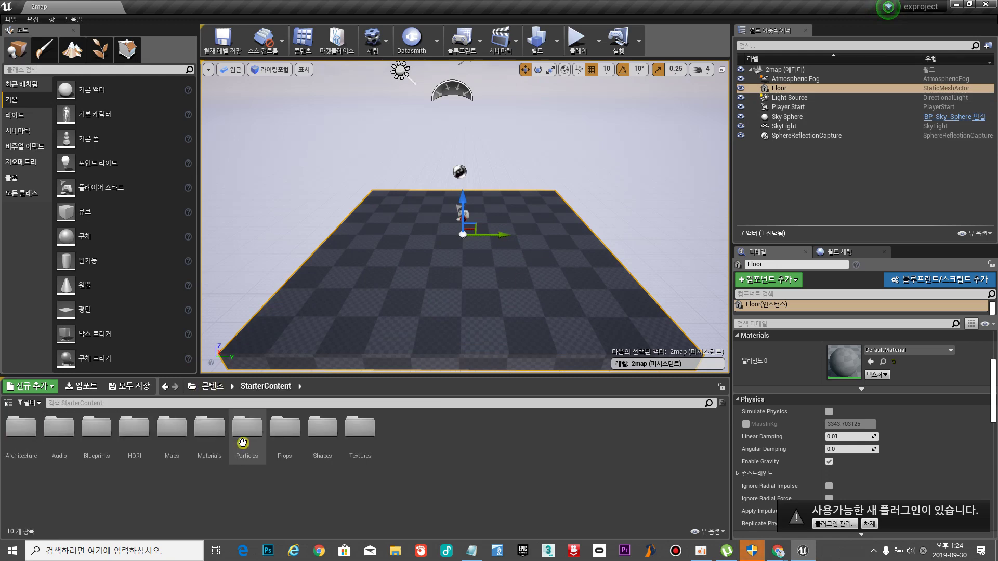
{"action": "double_click", "coordinate": [214, 435]}
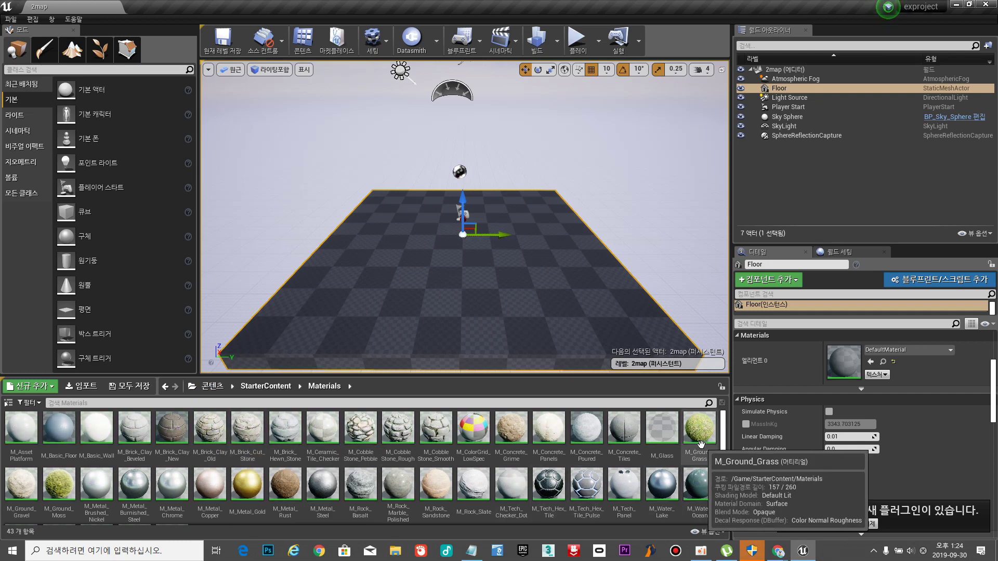
{"action": "left_click_drag", "start_coordinate": [699, 429], "coordinate": [508, 302]}
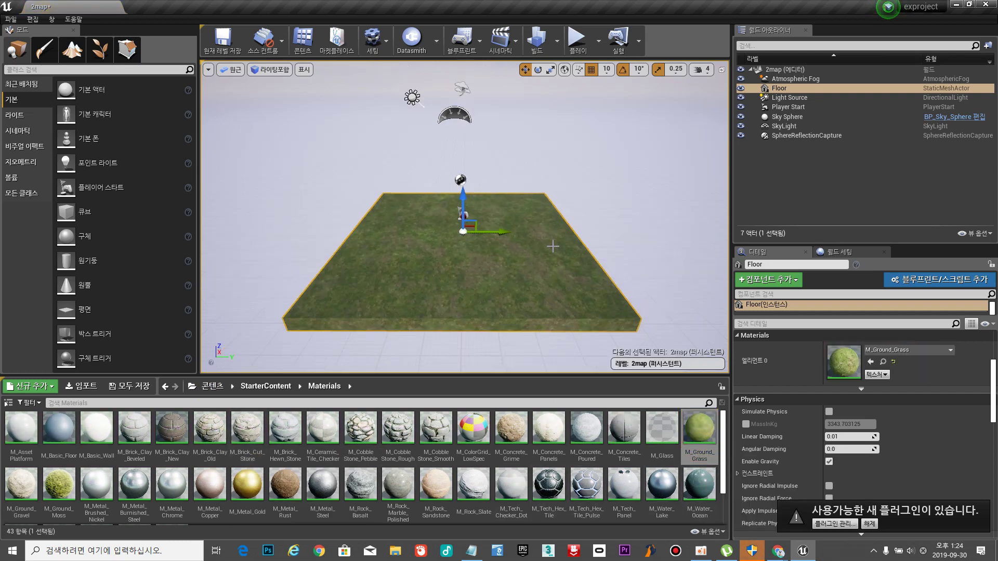
Duplicate the grass floor along the positive X axis and align the copy edge to edge with the original in the top view.
{"action": "right_click_drag", "start_coordinate": [558, 324], "coordinate": [353, 259]}
{"action": "key", "text": "d"}
{"action": "right_click_drag", "start_coordinate": [520, 243], "coordinate": [537, 243]}
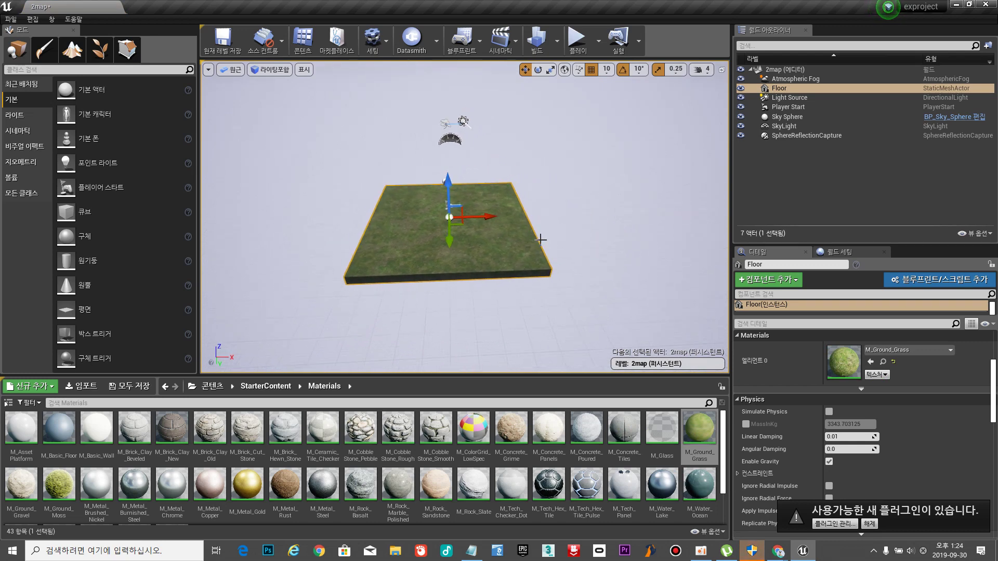
{"action": "key", "text": "ctrl+v"}
{"action": "left_click_drag", "start_coordinate": [483, 216], "coordinate": [656, 223]}
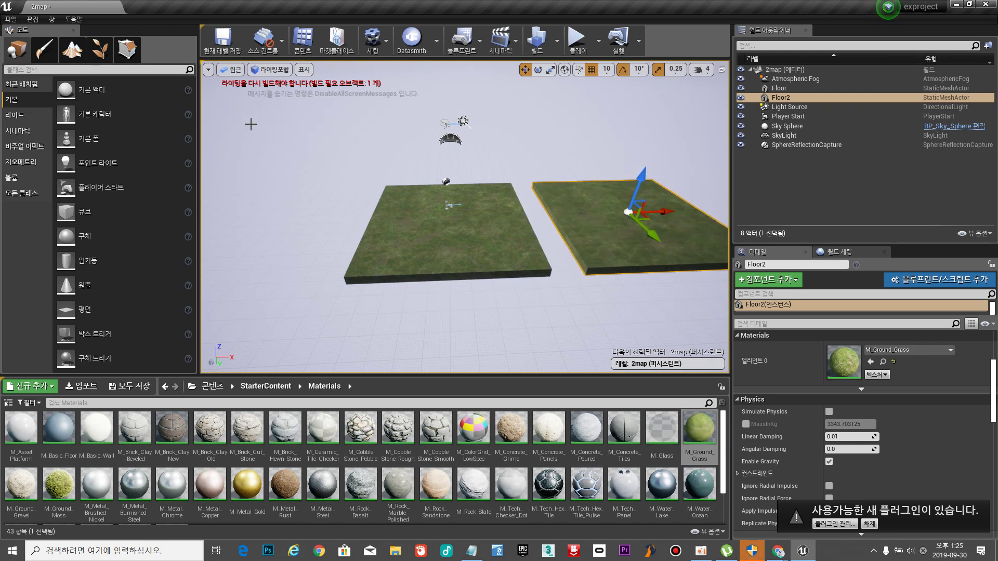
{"action": "left_click", "coordinate": [235, 69]}
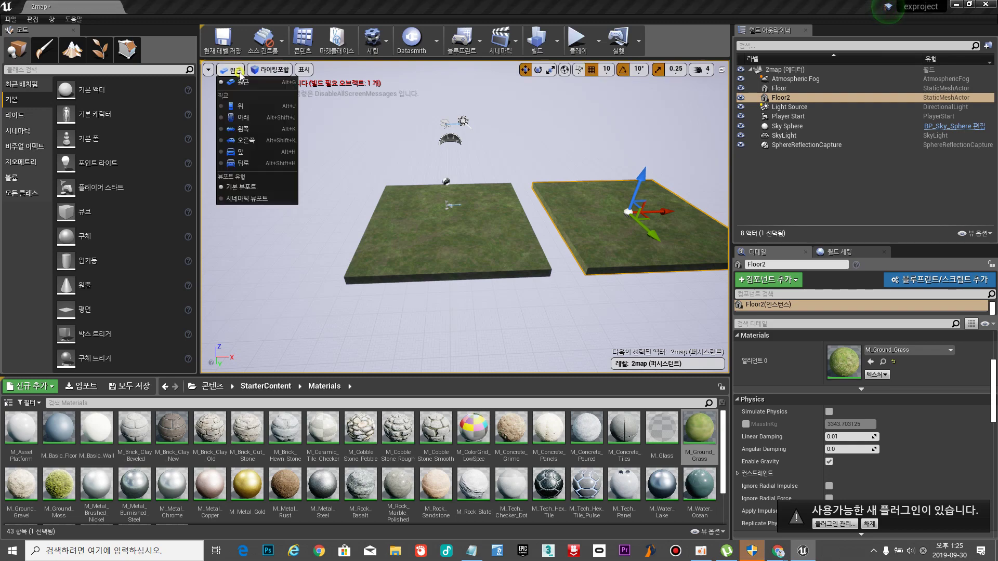
{"action": "left_click", "coordinate": [248, 101]}
{"action": "scroll", "coordinate": [348, 204], "scroll_direction": "down", "scroll_amount": 2}
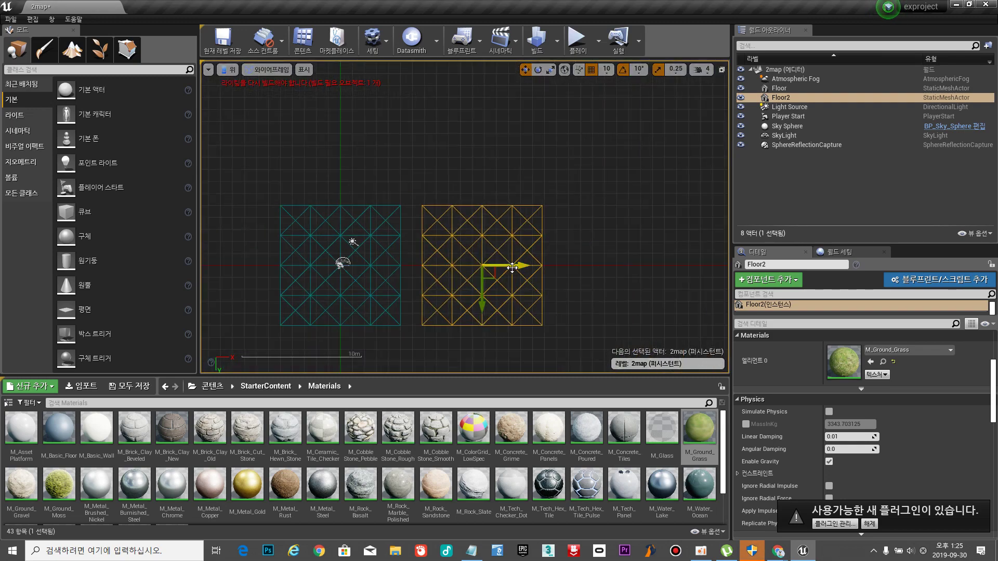
{"action": "mouse_move", "coordinate": [513, 265]}
{"action": "left_mouse_down"}
{"action": "mouse_move", "coordinate": [490, 274]}
{"action": "mouse_move", "coordinate": [499, 267]}
{"action": "left_mouse_up"}
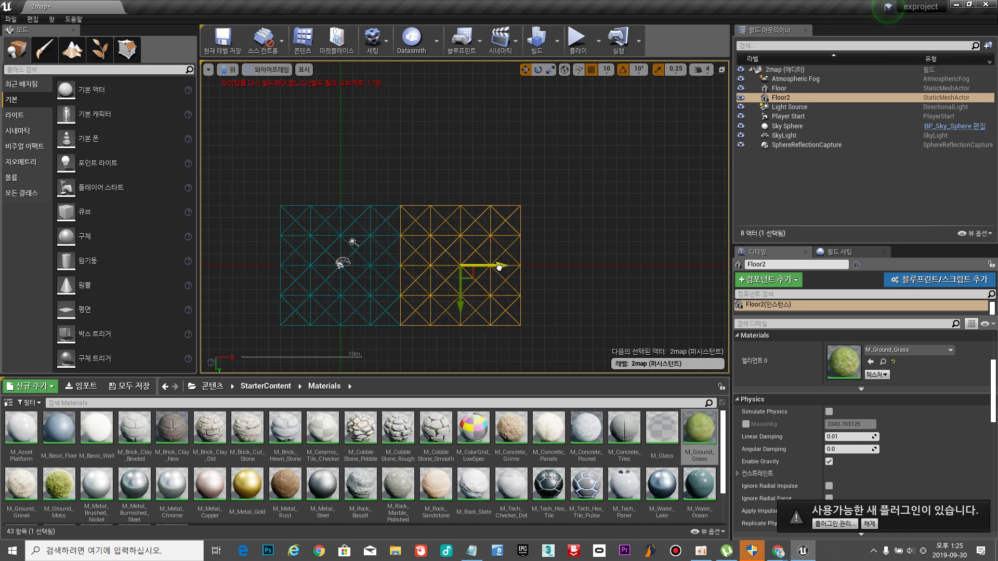
Duplicate both floor tiles together along the negative Y axis so the copies adjoin the originals as a second row.
{"action": "left_click", "coordinate": [370, 234]}
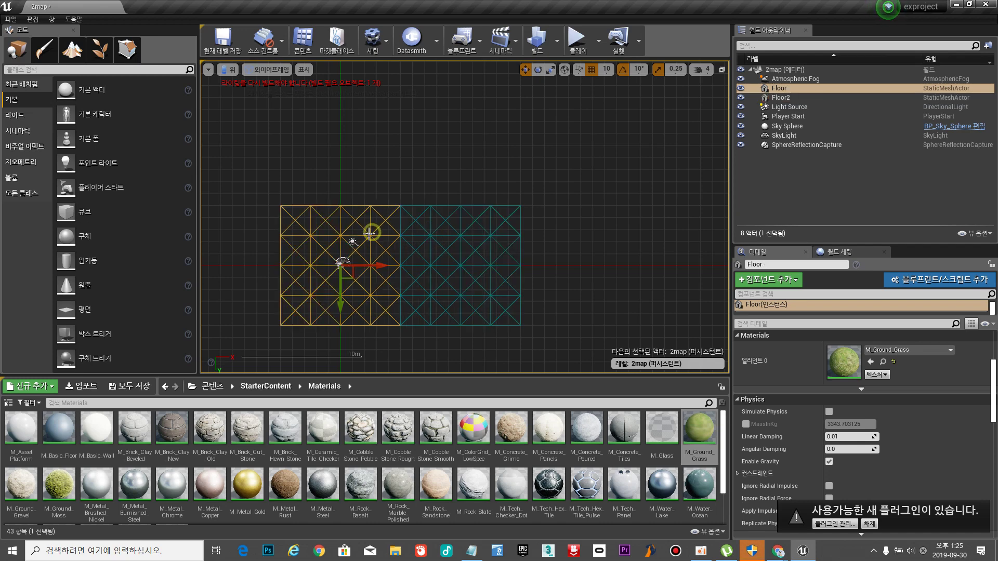
{"action": "left_click", "coordinate": [430, 238], "text": "ctrl"}
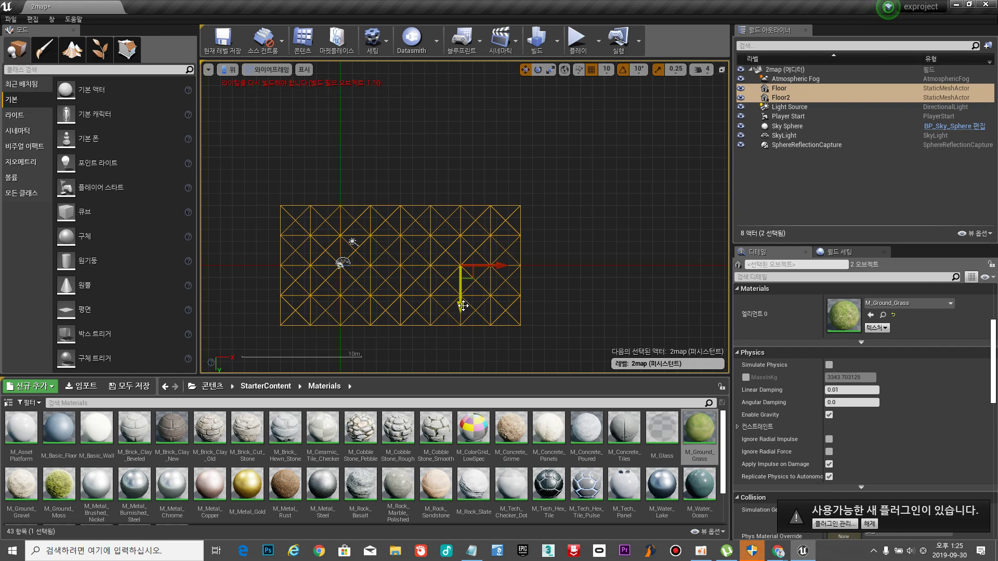
{"action": "left_click_drag", "start_coordinate": [463, 306], "coordinate": [462, 184], "text": "alt"}
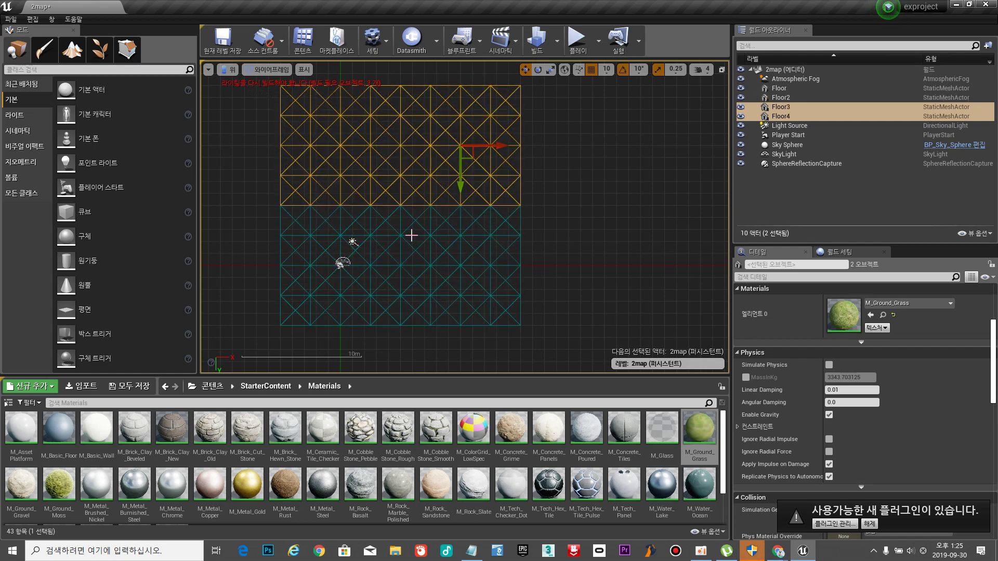
Select all four floor tiles, Floor to Floor4, and group them.
{"action": "left_click", "coordinate": [381, 235], "text": "ctrl"}
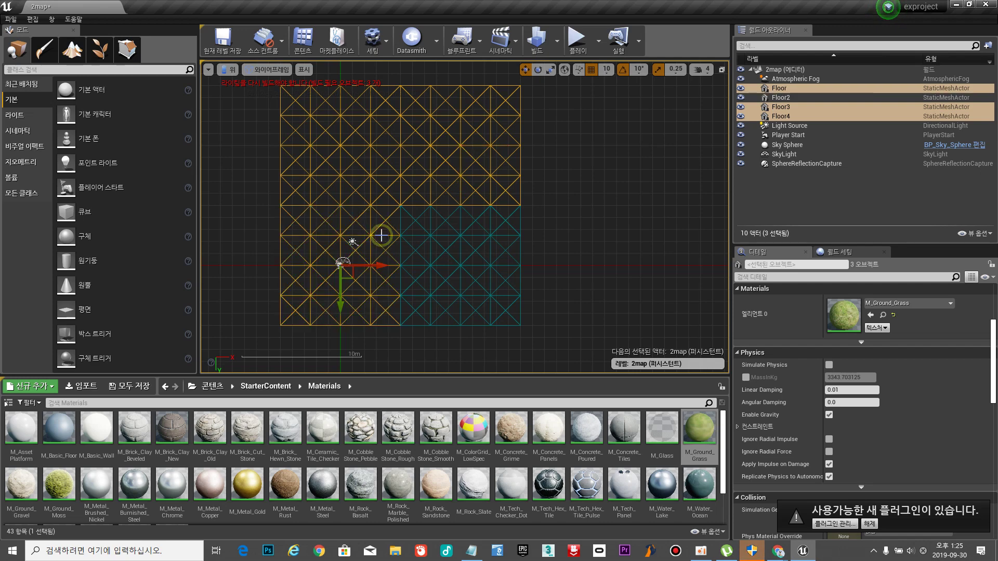
{"action": "left_click", "coordinate": [432, 234], "text": "ctrl"}
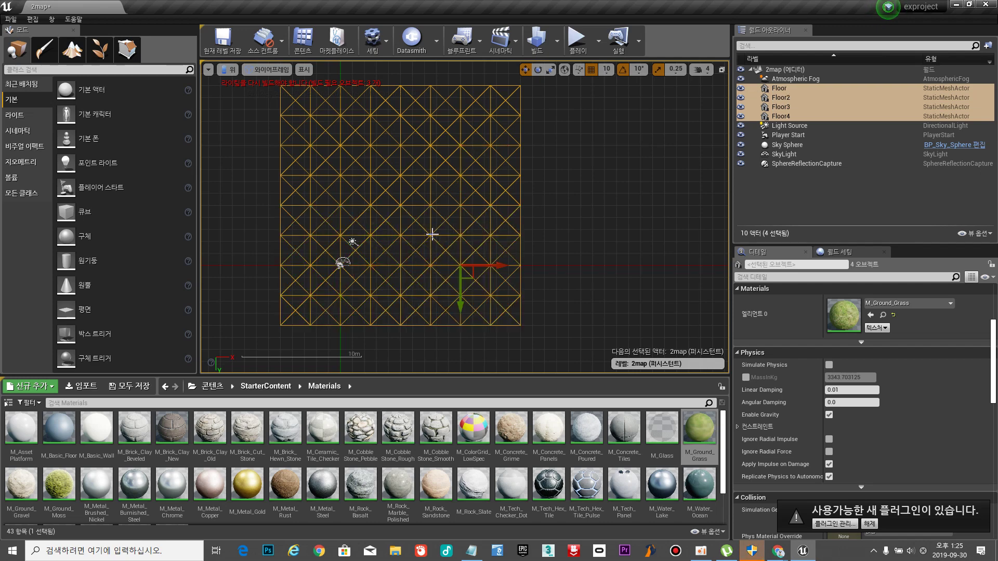
{"action": "right_click", "coordinate": [432, 234]}
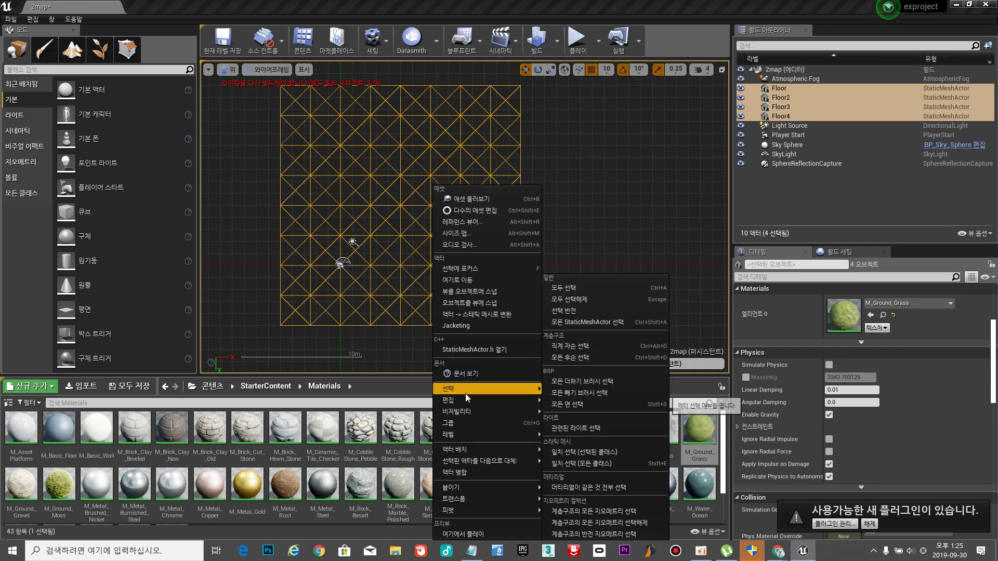
{"action": "left_click", "coordinate": [465, 423]}
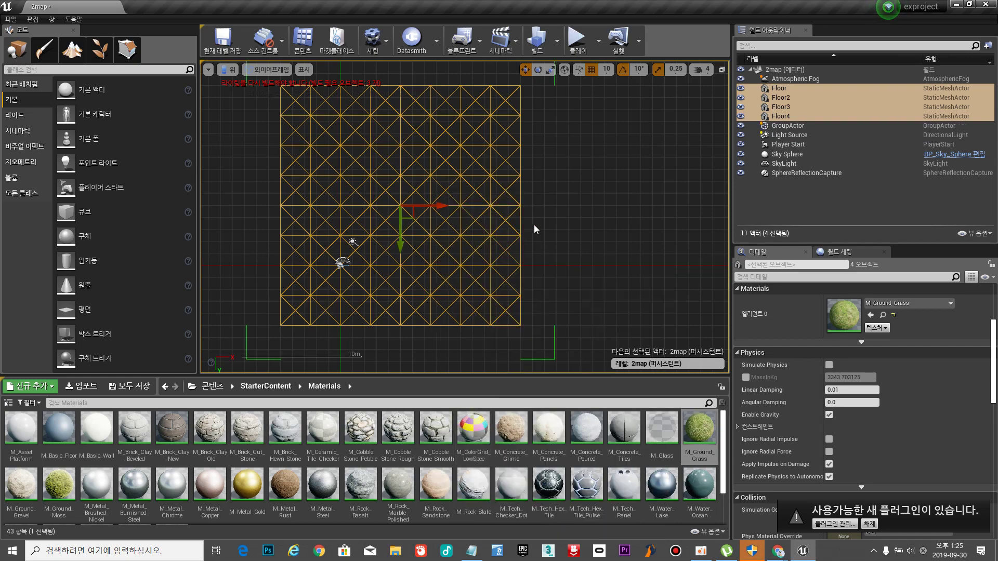
Duplicate the grouped floor block three times and place the copies edge to edge to form a two-by-two field of blocks.
{"action": "key", "text": "ctrl+w"}
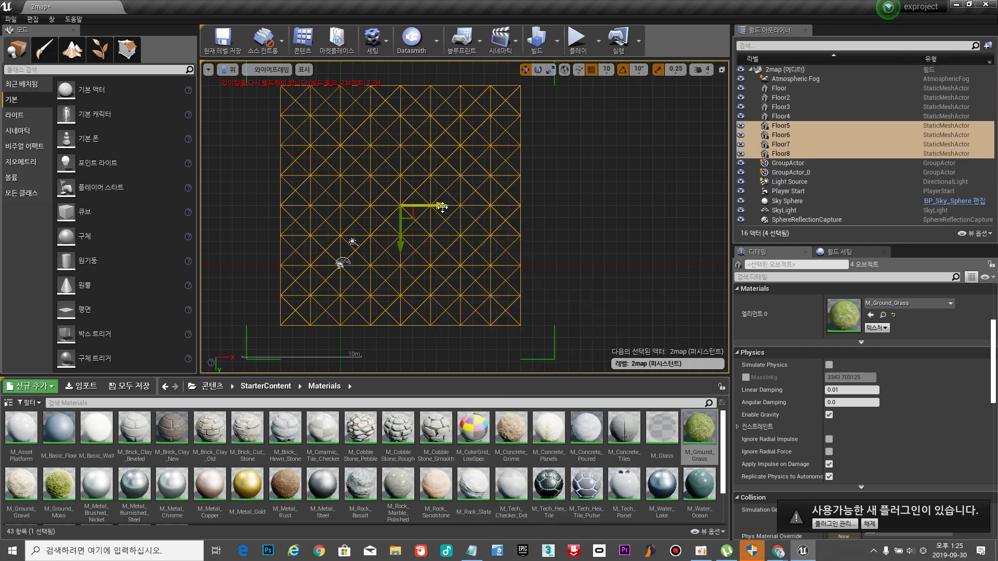
{"action": "left_click_drag", "start_coordinate": [441, 206], "coordinate": [683, 205]}
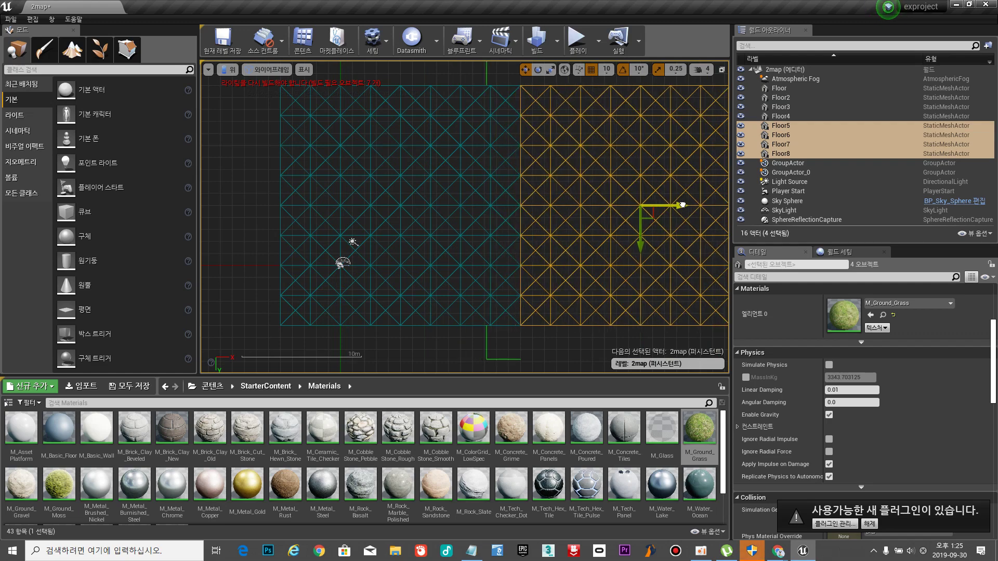
{"action": "scroll", "coordinate": [621, 209], "scroll_direction": "down", "scroll_amount": 5}
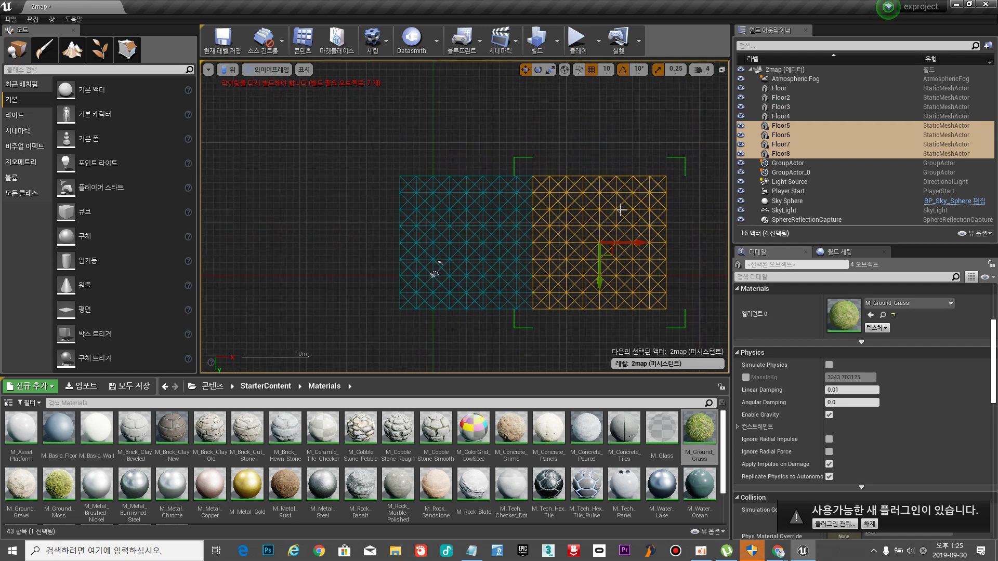
{"action": "key", "text": "ctrl+w"}
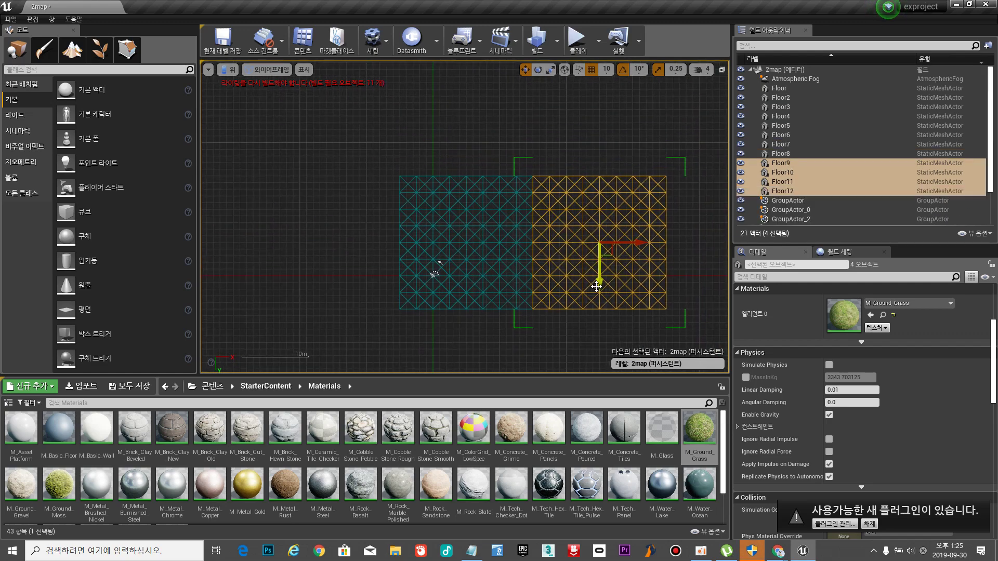
{"action": "left_click_drag", "start_coordinate": [598, 286], "coordinate": [598, 153]}
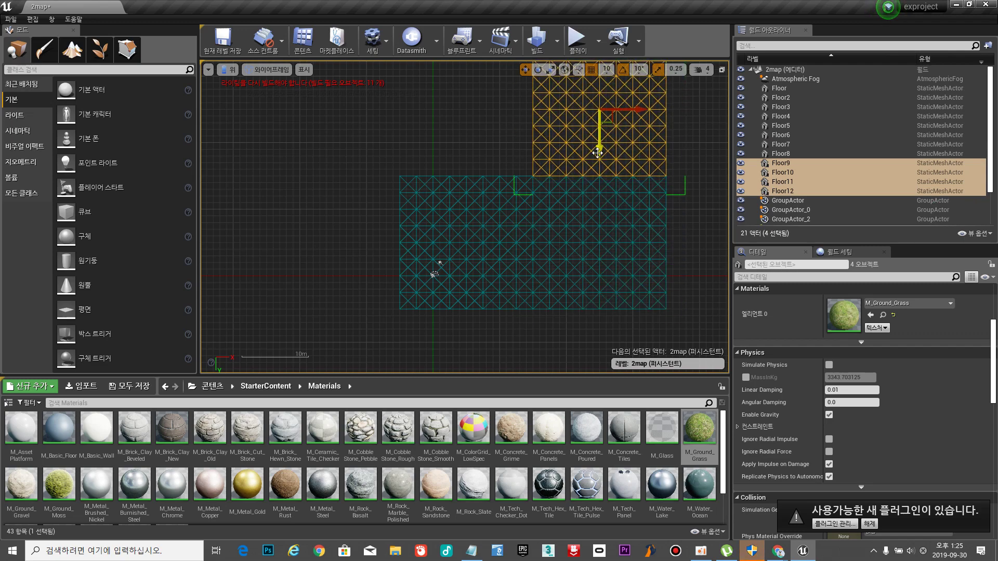
{"action": "key", "text": "ctrl+w"}
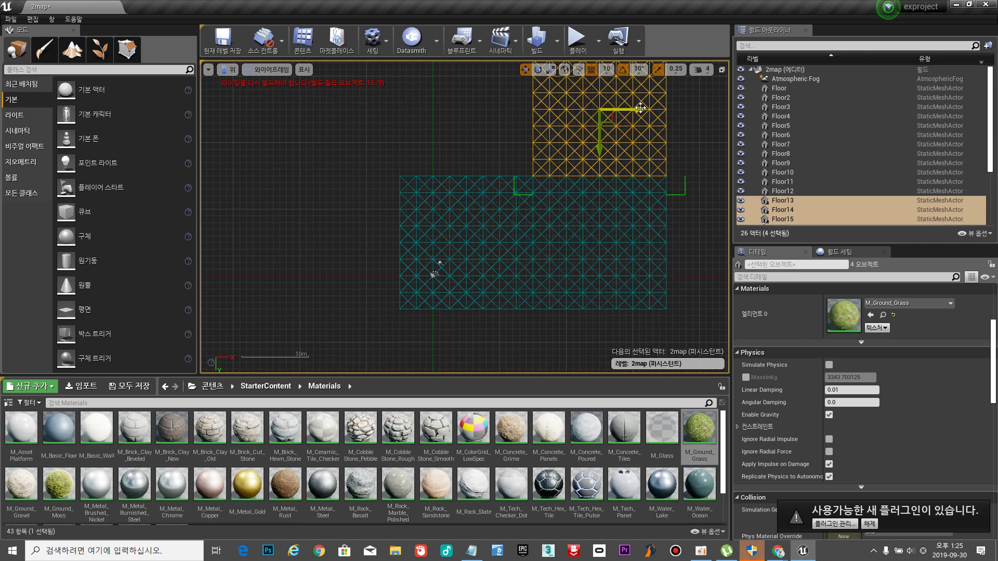
{"action": "left_click_drag", "start_coordinate": [640, 109], "coordinate": [507, 104]}
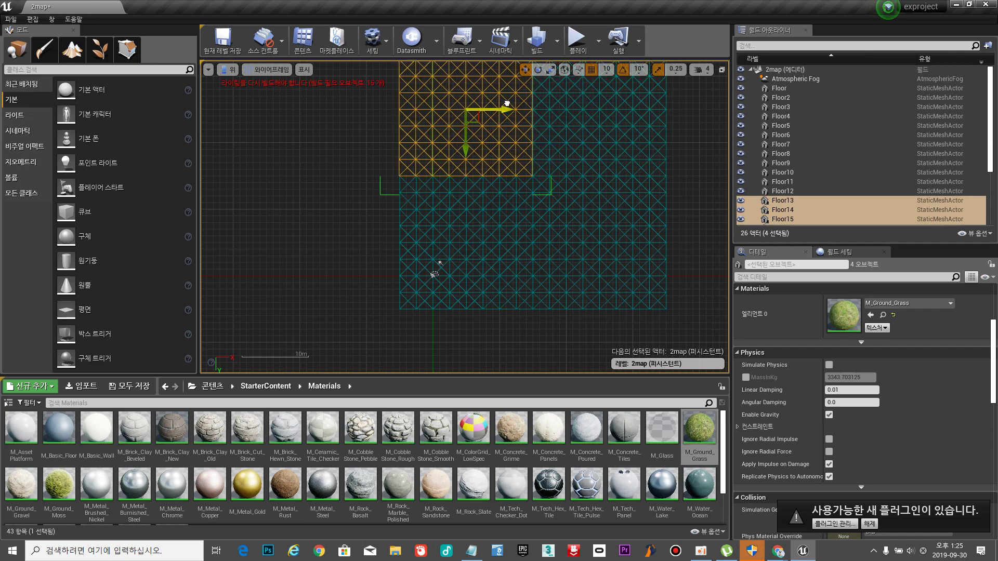
{"action": "left_click_drag", "start_coordinate": [507, 104], "coordinate": [508, 104]}
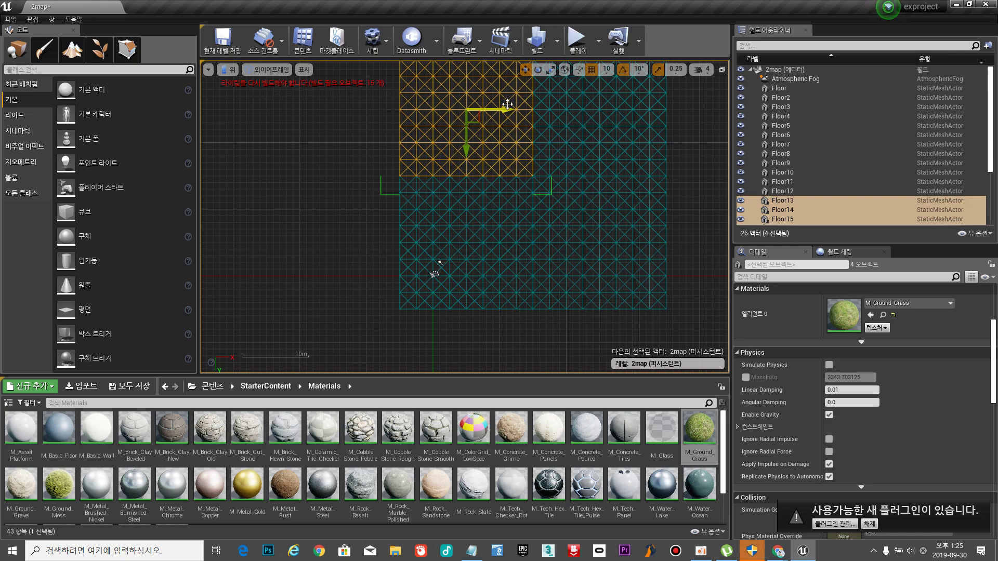
{"action": "scroll", "coordinate": [507, 104], "scroll_direction": "up", "scroll_amount": 8}
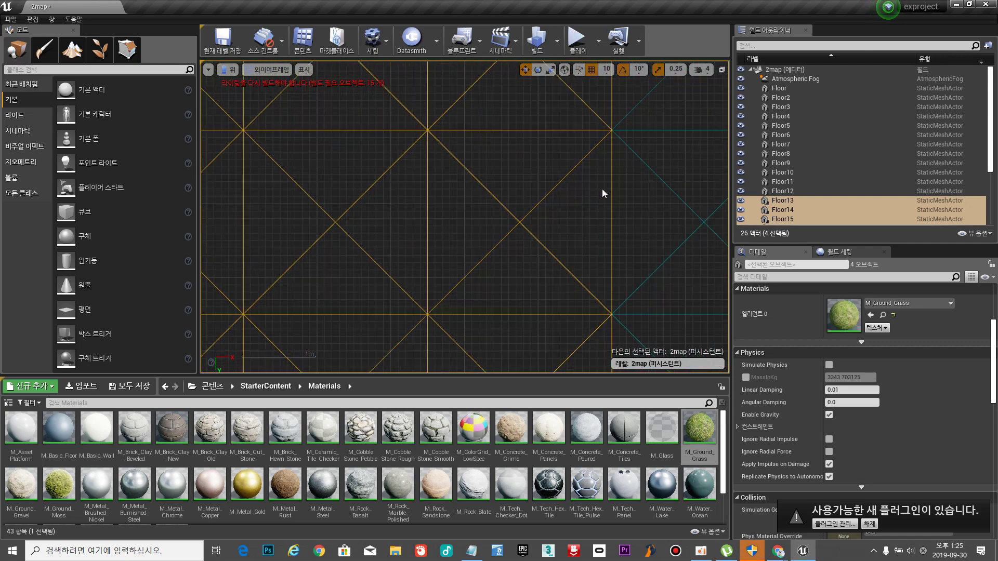
{"action": "scroll", "coordinate": [592, 157], "scroll_direction": "down", "scroll_amount": 8}
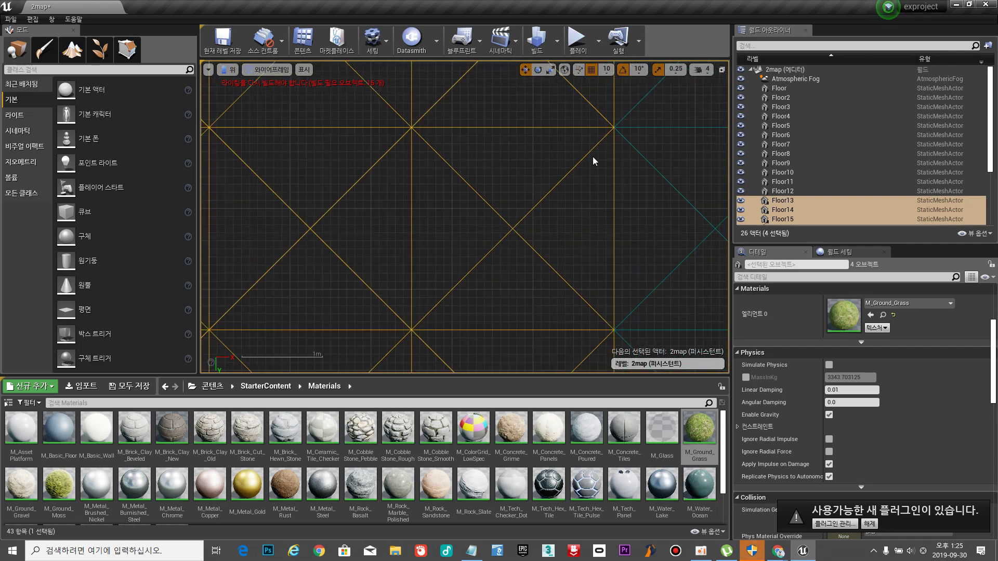
{"action": "scroll", "coordinate": [592, 157], "scroll_direction": "up", "scroll_amount": 1}
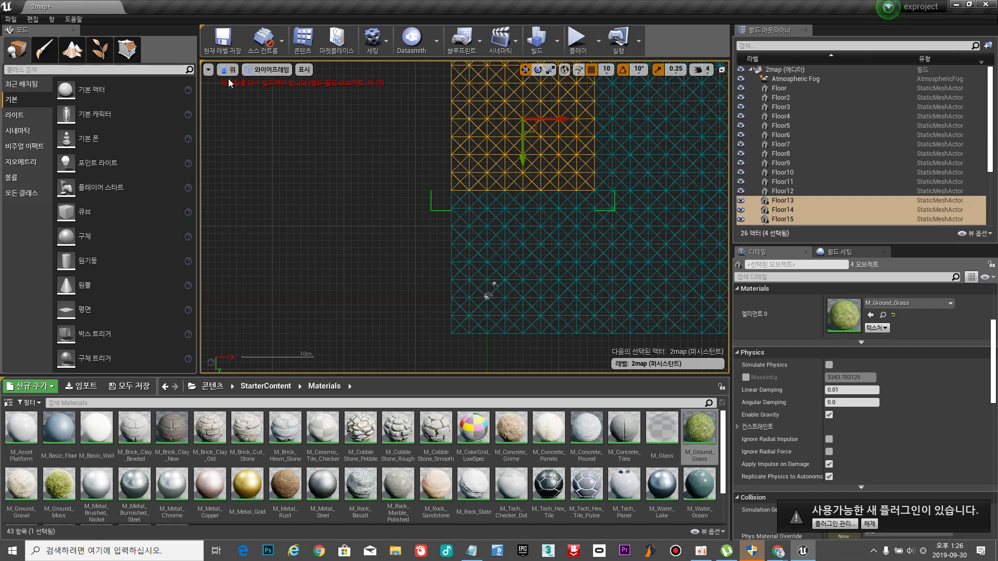
Save the 2map level and build its lighting from the perspective view.
{"action": "left_click", "coordinate": [222, 45]}
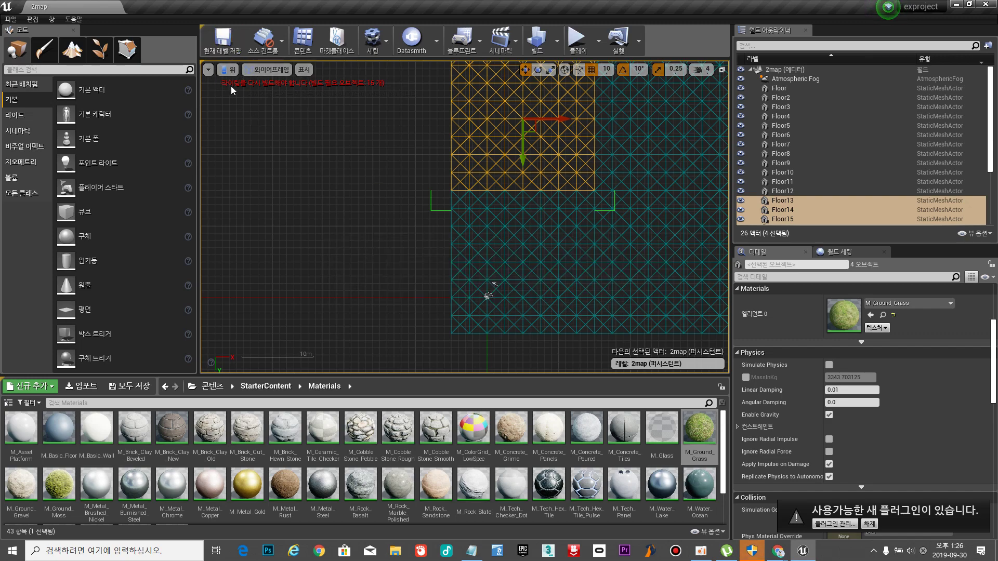
{"action": "left_click", "coordinate": [229, 69]}
{"action": "left_click", "coordinate": [236, 86]}
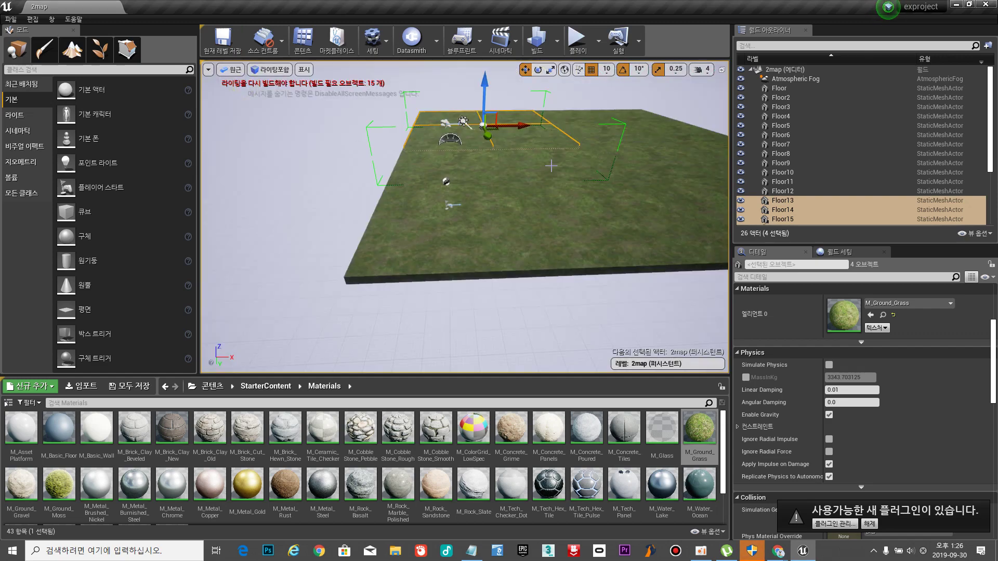
{"action": "left_click", "coordinate": [536, 46]}
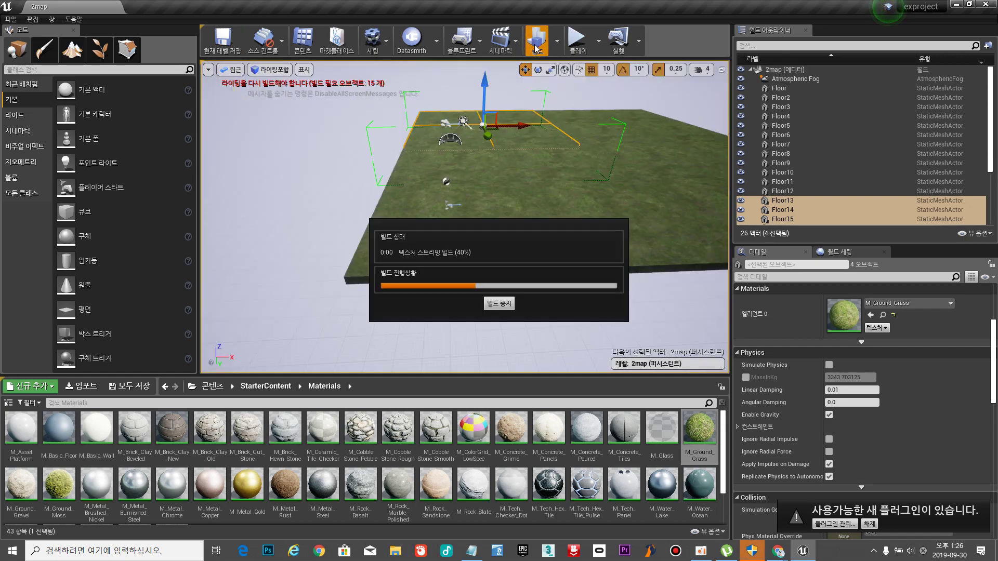
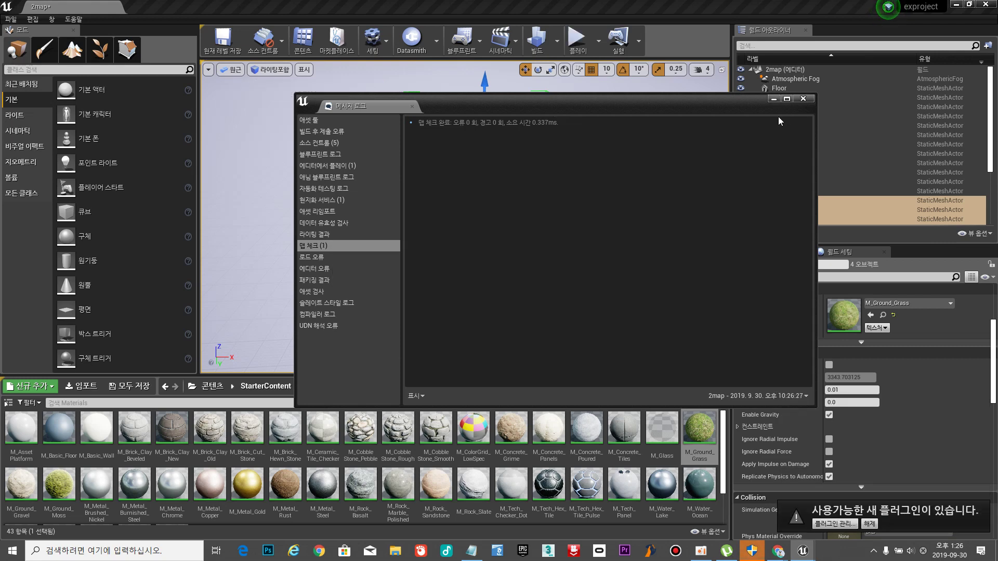
Move the Player Start away from the corner of the grass field toward its interior in the perspective view.
{"action": "left_click", "coordinate": [804, 99]}
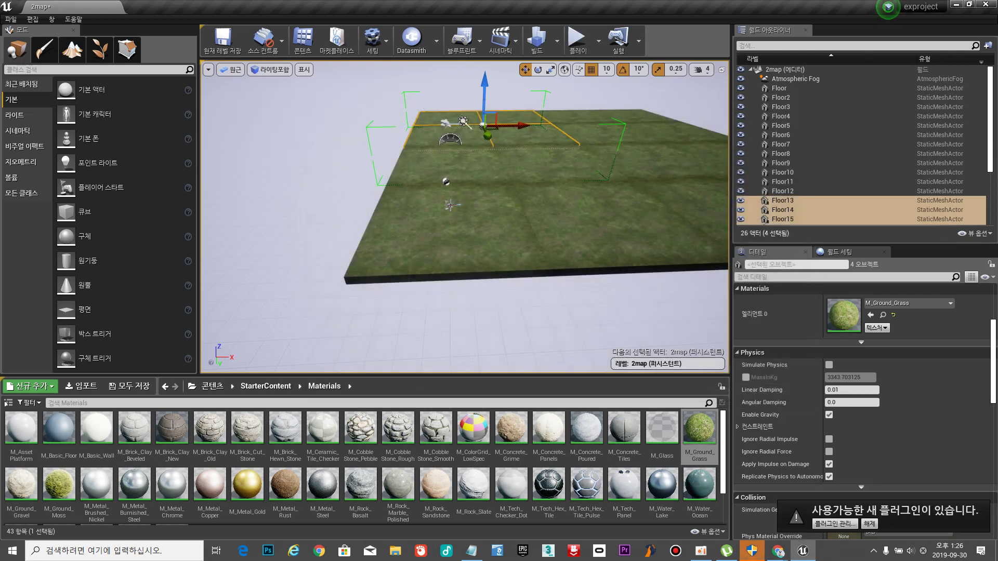
{"action": "left_click", "coordinate": [450, 205]}
{"action": "right_click_drag", "start_coordinate": [531, 215], "coordinate": [542, 120]}
{"action": "key", "text": "w"}
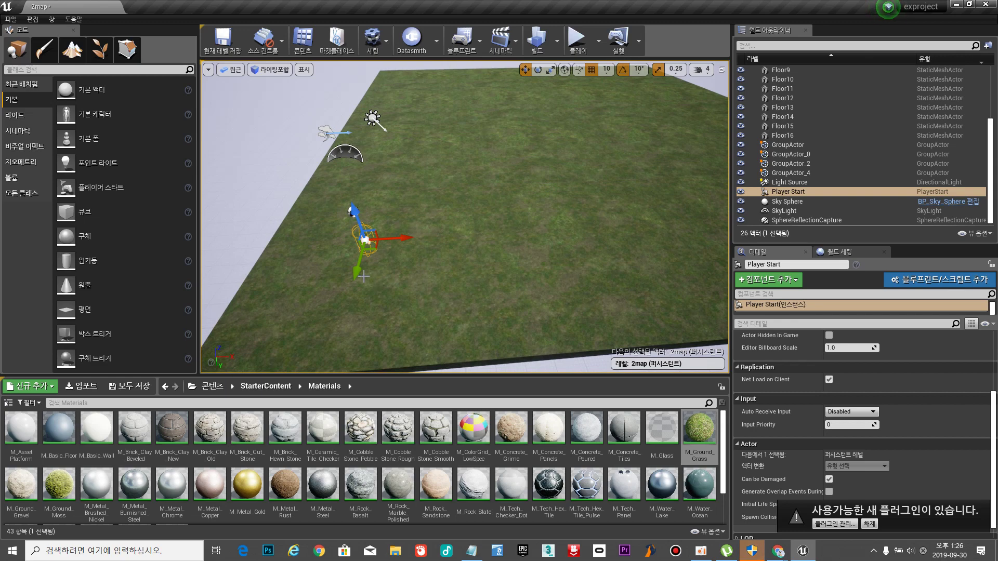
{"action": "left_click_drag", "start_coordinate": [364, 276], "coordinate": [387, 154]}
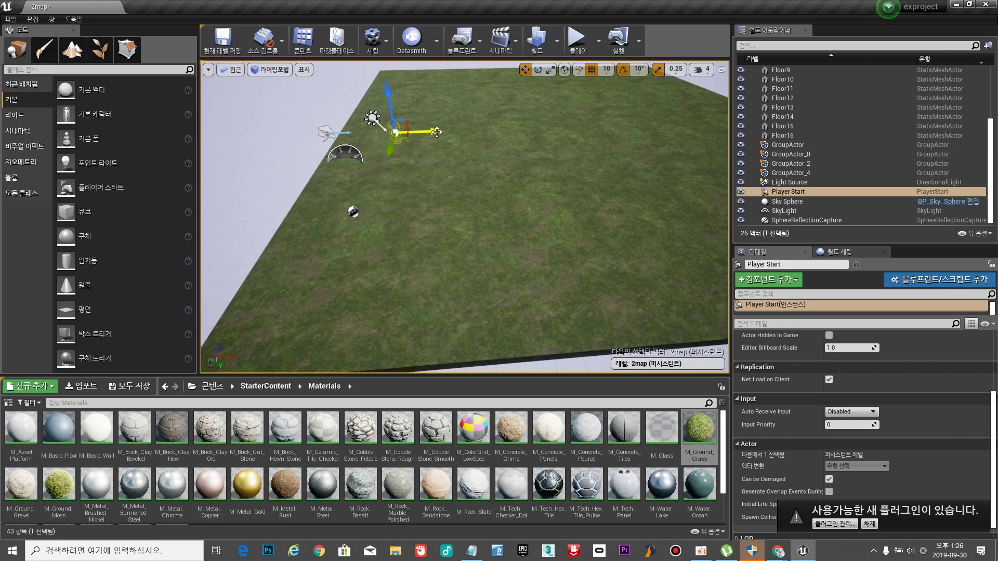
{"action": "scroll", "coordinate": [436, 132], "scroll_direction": "up", "scroll_amount": 1}
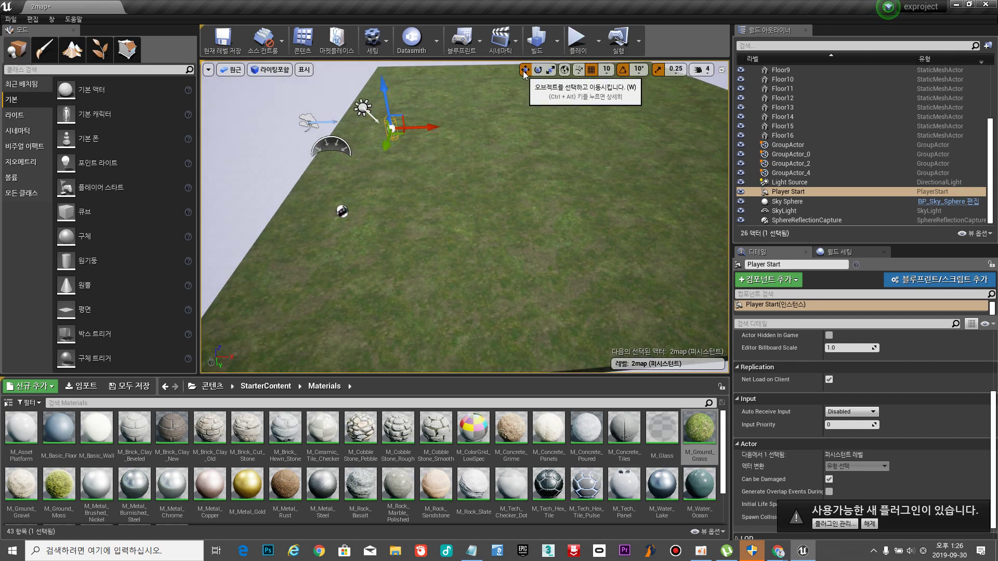
{"action": "left_click_drag", "start_coordinate": [423, 127], "coordinate": [568, 140]}
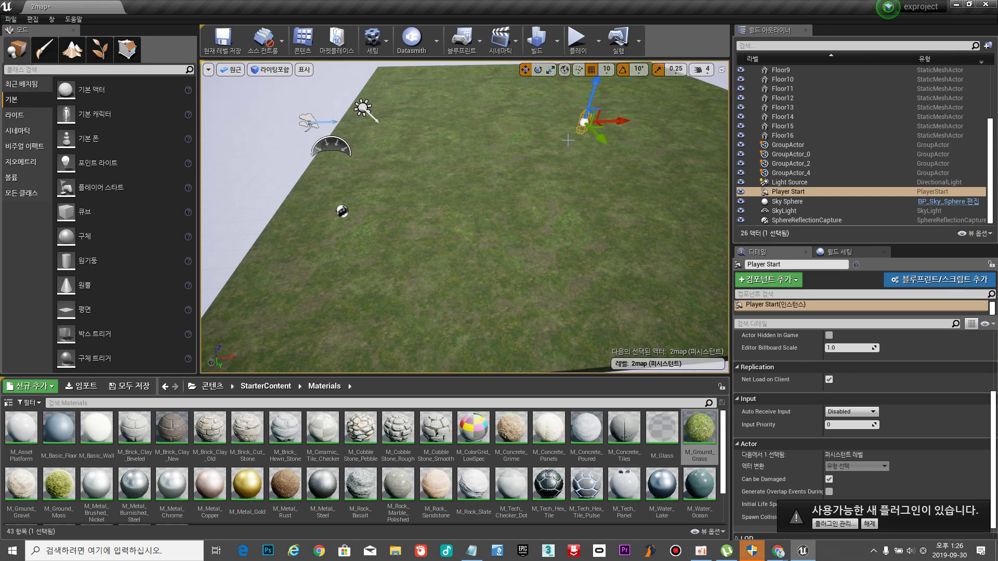
Switch to the top view and move the Player Start close to the centre of the grass field.
{"action": "left_click", "coordinate": [229, 70]}
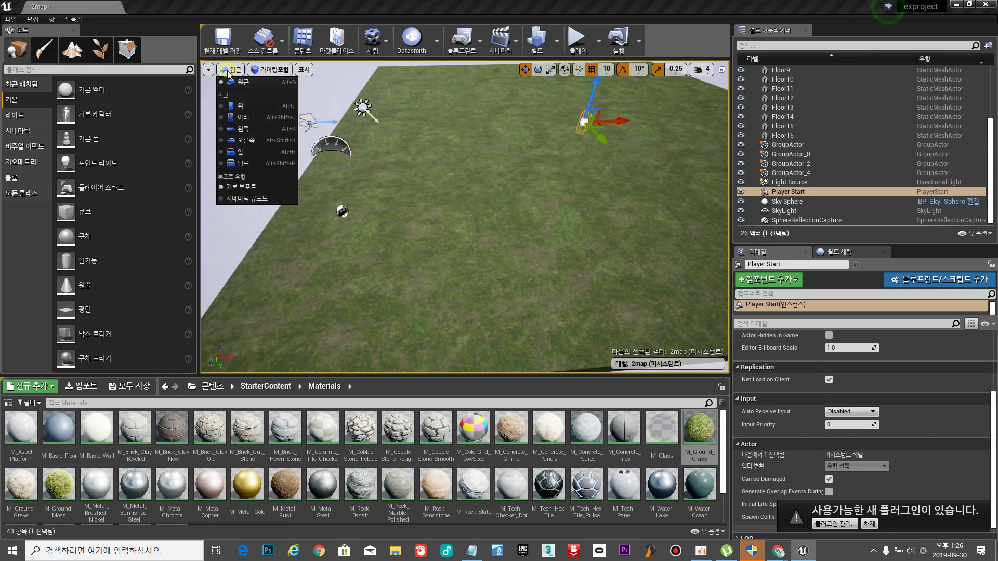
{"action": "left_click", "coordinate": [236, 107]}
{"action": "scroll", "coordinate": [654, 208], "scroll_direction": "down", "scroll_amount": 3}
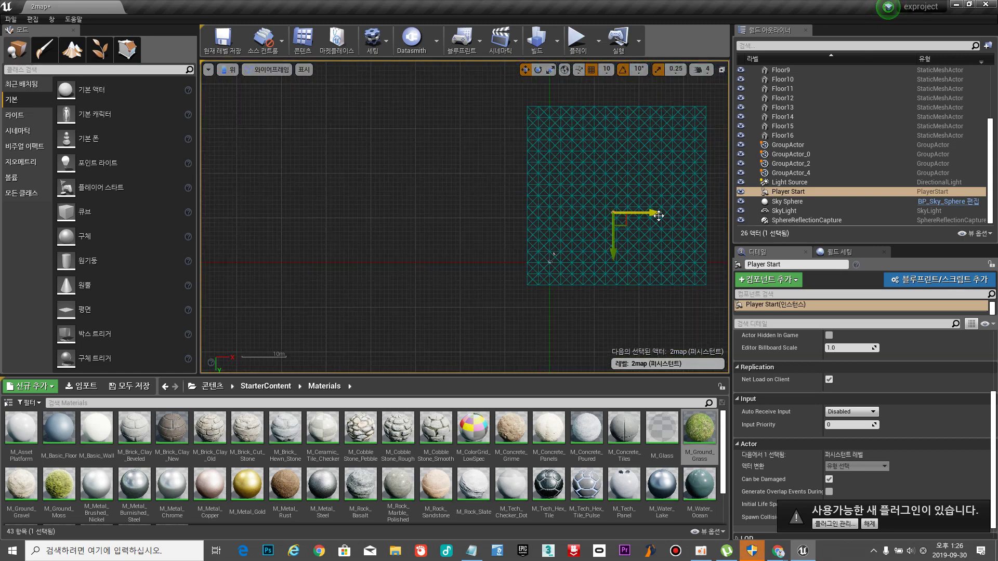
{"action": "left_click_drag", "start_coordinate": [613, 248], "coordinate": [627, 227]}
{"action": "left_click_drag", "start_coordinate": [655, 184], "coordinate": [658, 187]}
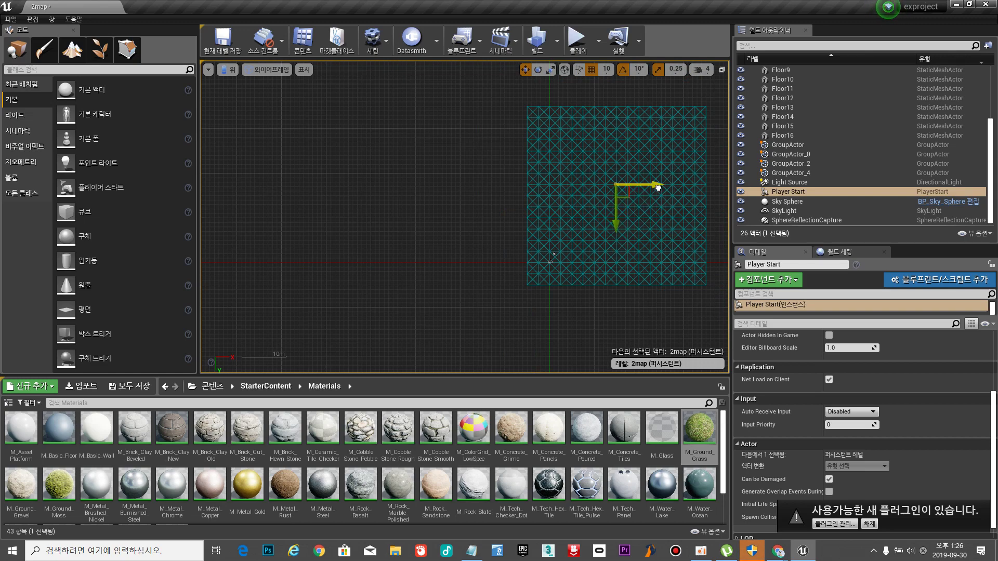
Save the 2map level and return to the perspective view.
{"action": "left_click", "coordinate": [224, 50]}
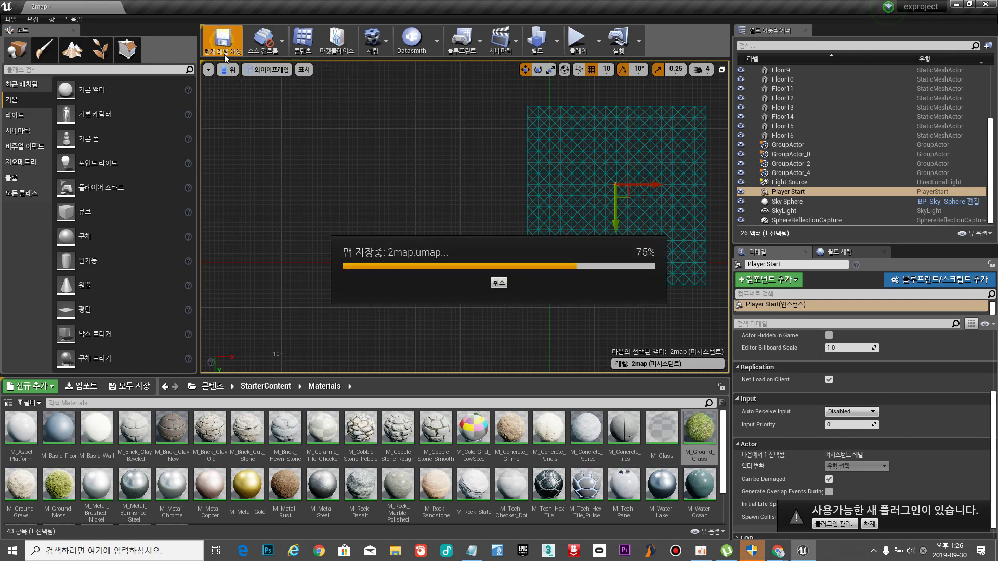
{"action": "left_click", "coordinate": [227, 70]}
{"action": "left_click", "coordinate": [236, 86]}
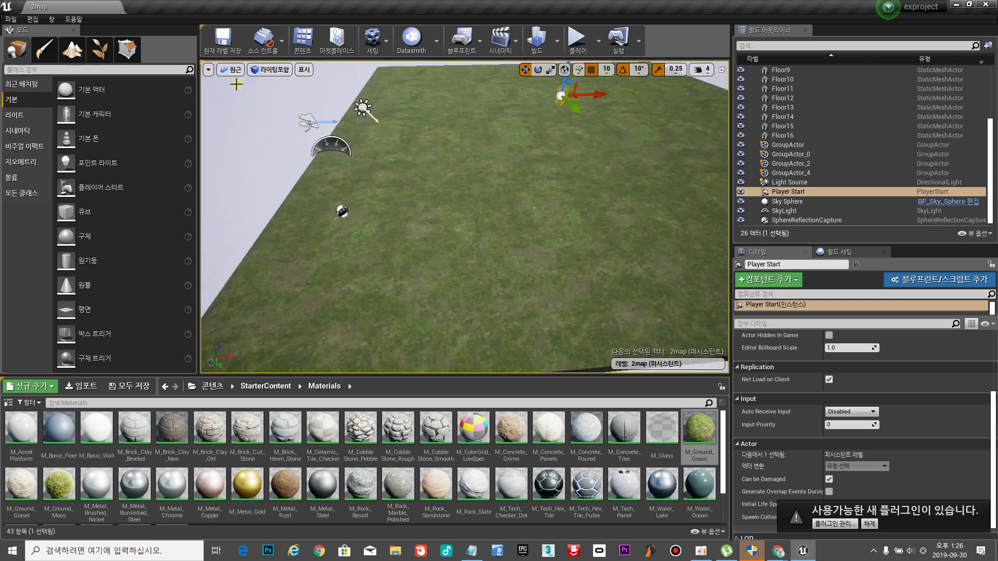
Play the level, run the character across the grass field, and stop the play session.
{"action": "left_click", "coordinate": [577, 38]}
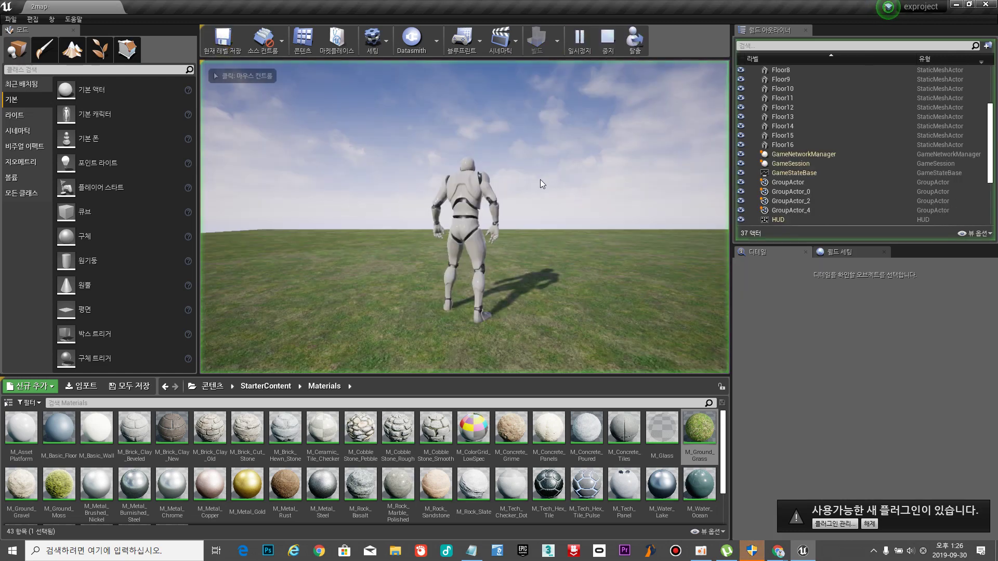
{"action": "key", "text": "w"}
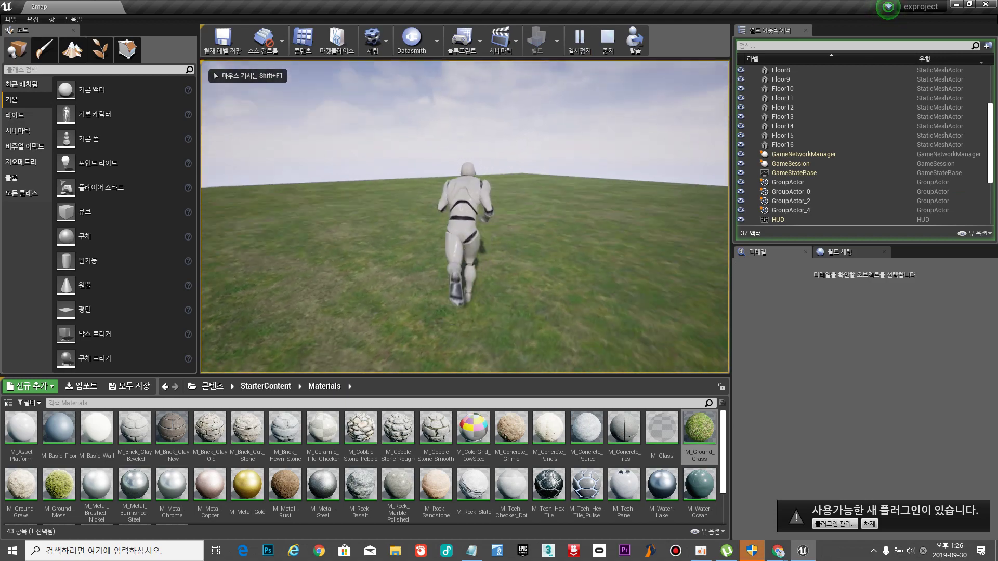
{"action": "key", "text": "w"}
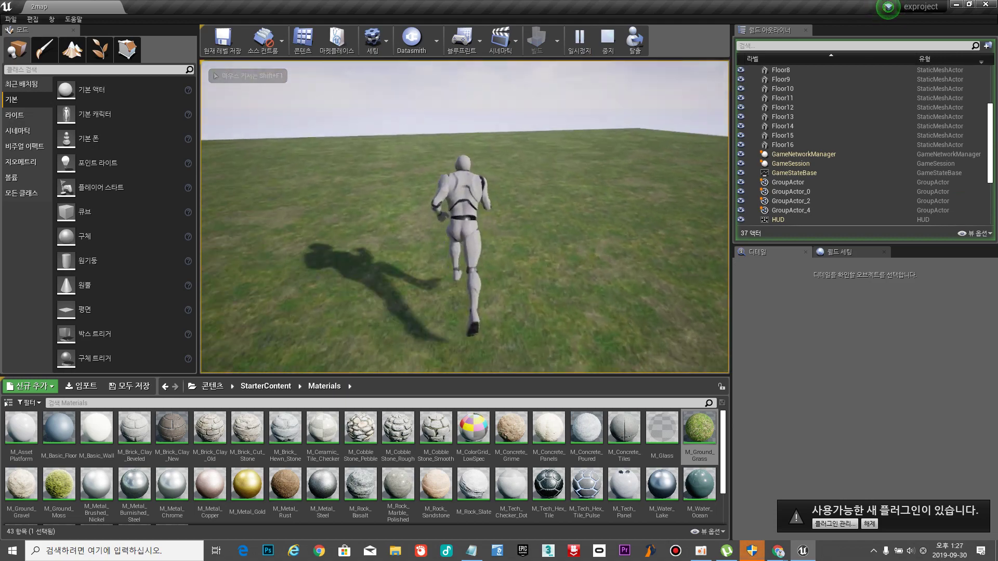
{"action": "key", "text": "Escape"}
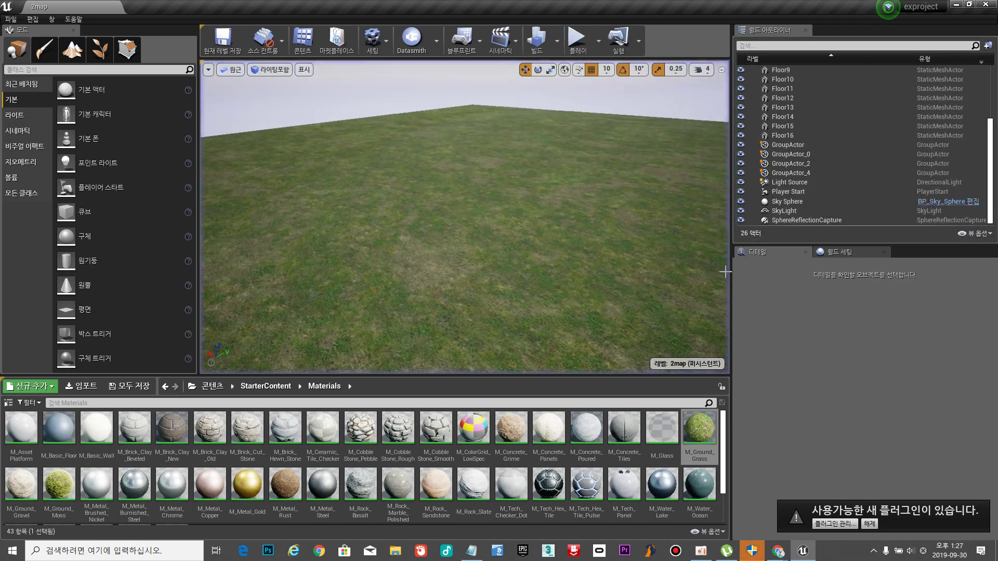
Place two SM_Bush meshes from the StarterContent Props folder on the grass, well apart on either side of the Player Start.
{"action": "right_click_drag", "start_coordinate": [416, 219], "coordinate": [296, 249]}
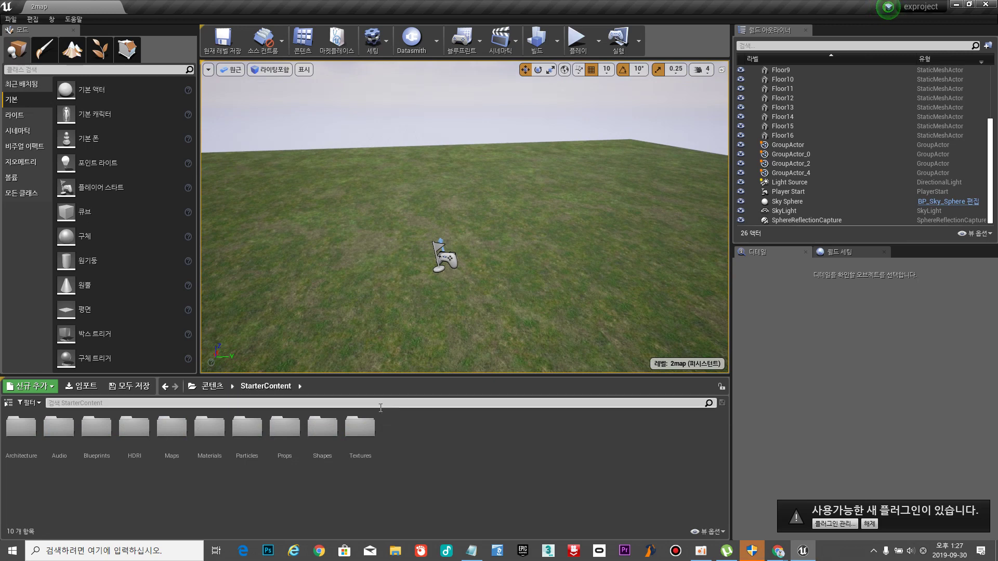
{"action": "double_click", "coordinate": [281, 432]}
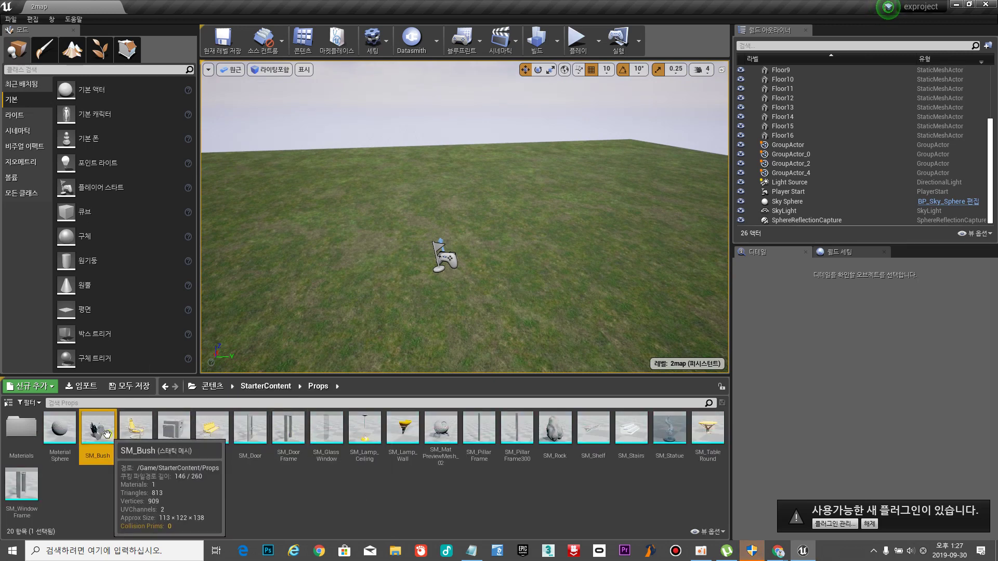
{"action": "left_click_drag", "start_coordinate": [97, 431], "coordinate": [321, 176]}
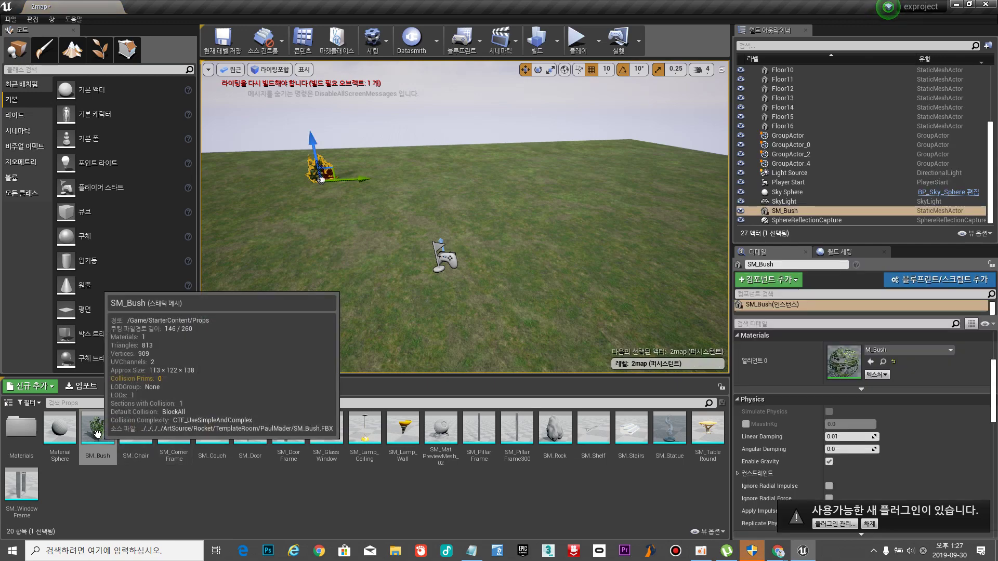
{"action": "left_click_drag", "start_coordinate": [97, 430], "coordinate": [664, 172]}
{"action": "mouse_move", "coordinate": [664, 171]}
{"action": "right_mouse_down"}
{"action": "mouse_move", "coordinate": [645, 172]}
{"action": "mouse_move", "coordinate": [656, 168]}
{"action": "right_mouse_up"}
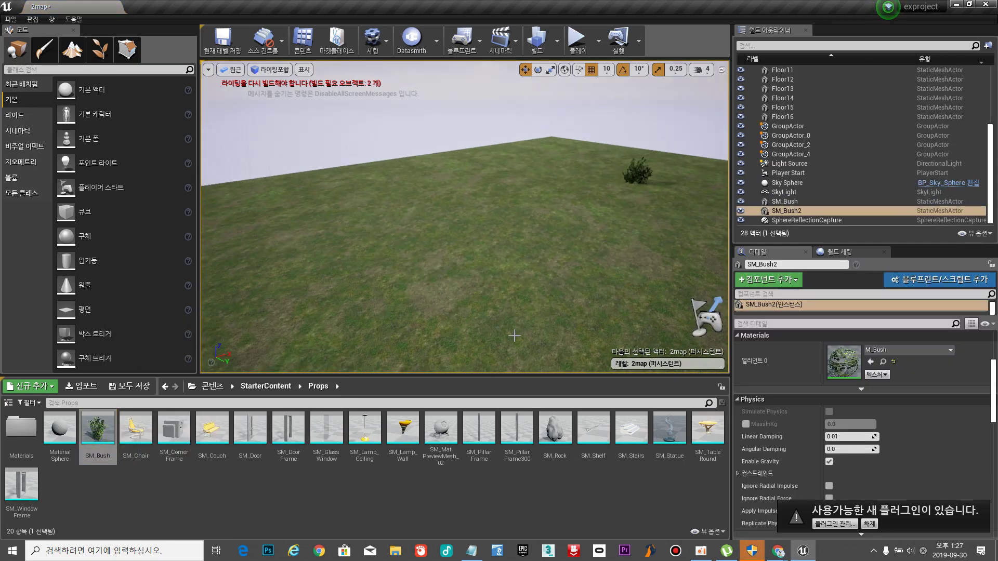
Scatter three more SM_Bush meshes over other parts of the grass field.
{"action": "left_click_drag", "start_coordinate": [96, 430], "coordinate": [383, 207]}
{"action": "mouse_move", "coordinate": [392, 328]}
{"action": "right_mouse_down"}
{"action": "mouse_move", "coordinate": [416, 326]}
{"action": "mouse_move", "coordinate": [392, 328]}
{"action": "right_mouse_up"}
{"action": "left_click_drag", "start_coordinate": [97, 430], "coordinate": [385, 192]}
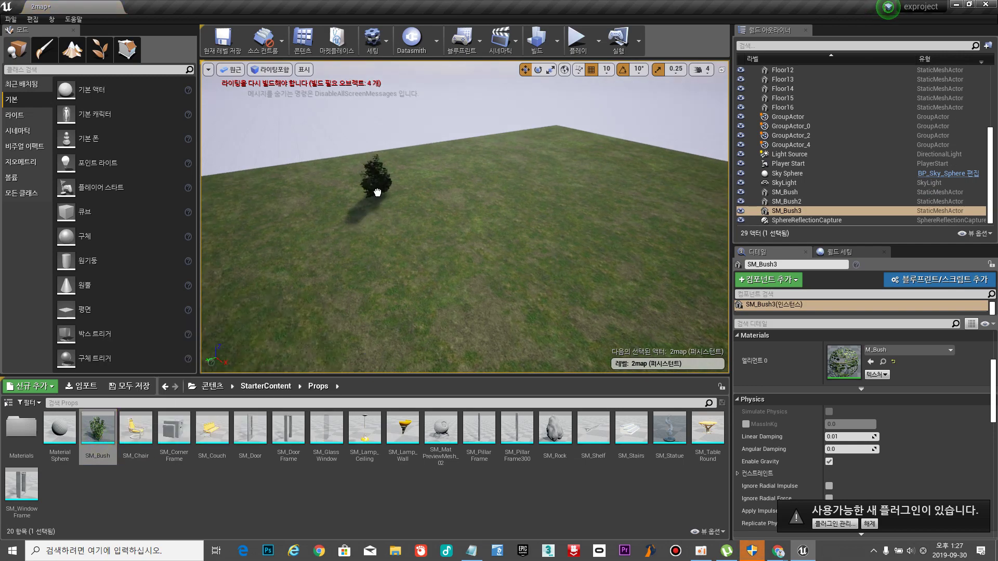
{"action": "mouse_move", "coordinate": [422, 294]}
{"action": "right_mouse_down"}
{"action": "mouse_move", "coordinate": [437, 291]}
{"action": "mouse_move", "coordinate": [422, 294]}
{"action": "right_mouse_up"}
{"action": "left_click_drag", "start_coordinate": [97, 430], "coordinate": [420, 130]}
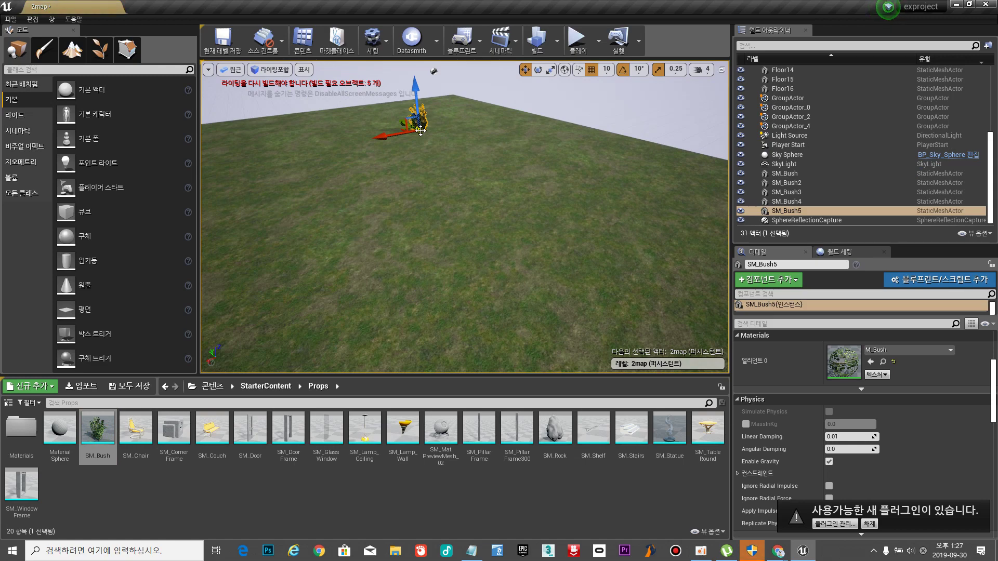
{"action": "left_click", "coordinate": [538, 69]}
{"action": "right_click_drag", "start_coordinate": [420, 241], "coordinate": [426, 228]}
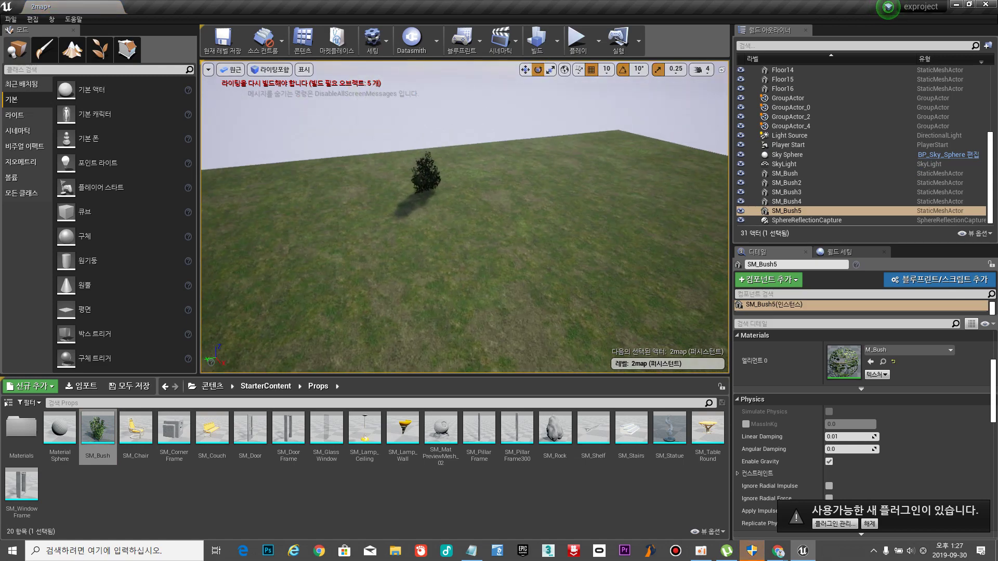
{"action": "left_click", "coordinate": [433, 192]}
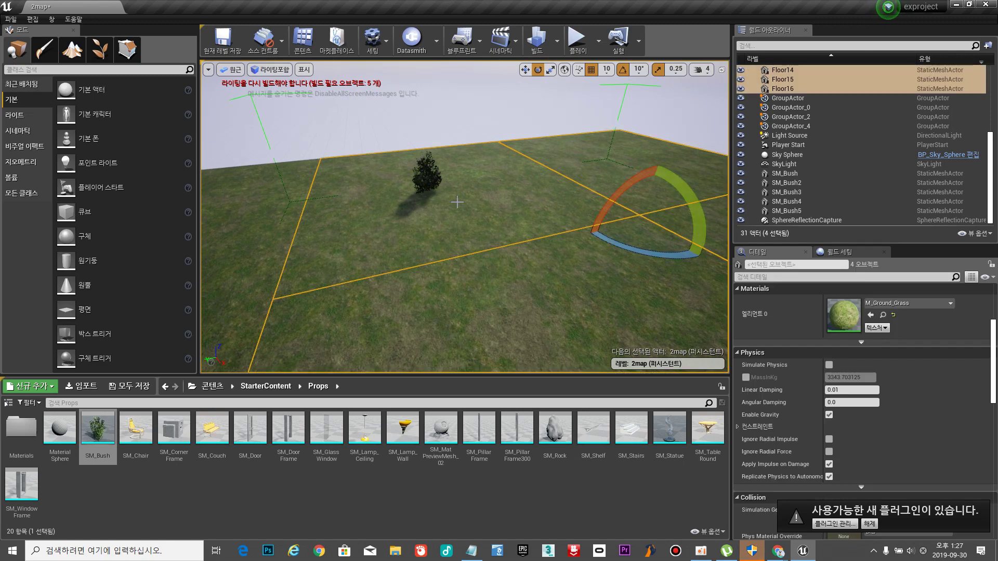
{"action": "left_click", "coordinate": [427, 174]}
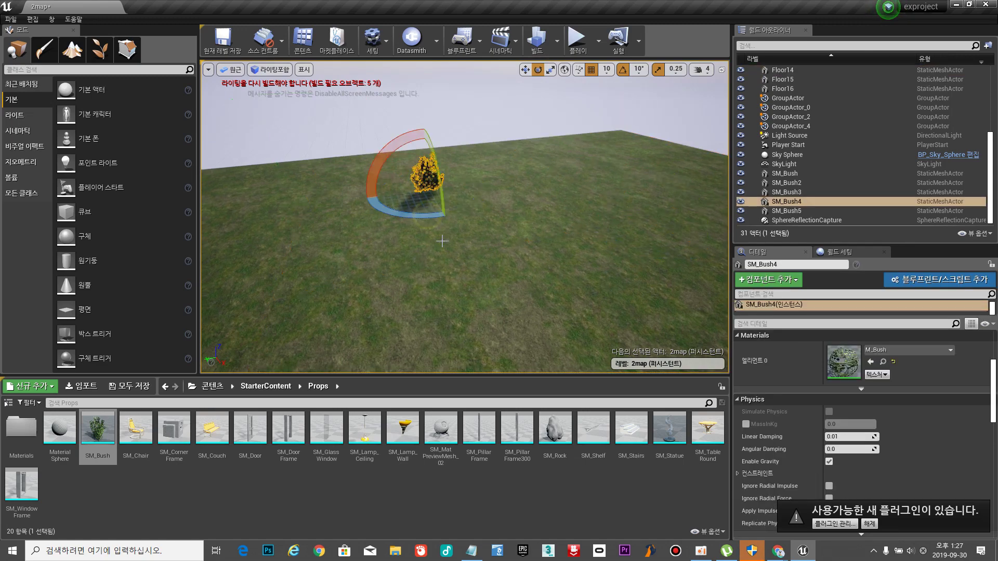
Place four additional SM_Bush meshes, some near the Player Start and others farther out on the grass.
{"action": "mouse_move", "coordinate": [475, 285]}
{"action": "right_mouse_down"}
{"action": "mouse_move", "coordinate": [416, 284]}
{"action": "mouse_move", "coordinate": [358, 265]}
{"action": "mouse_move", "coordinate": [281, 291]}
{"action": "mouse_move", "coordinate": [479, 289]}
{"action": "right_mouse_up"}
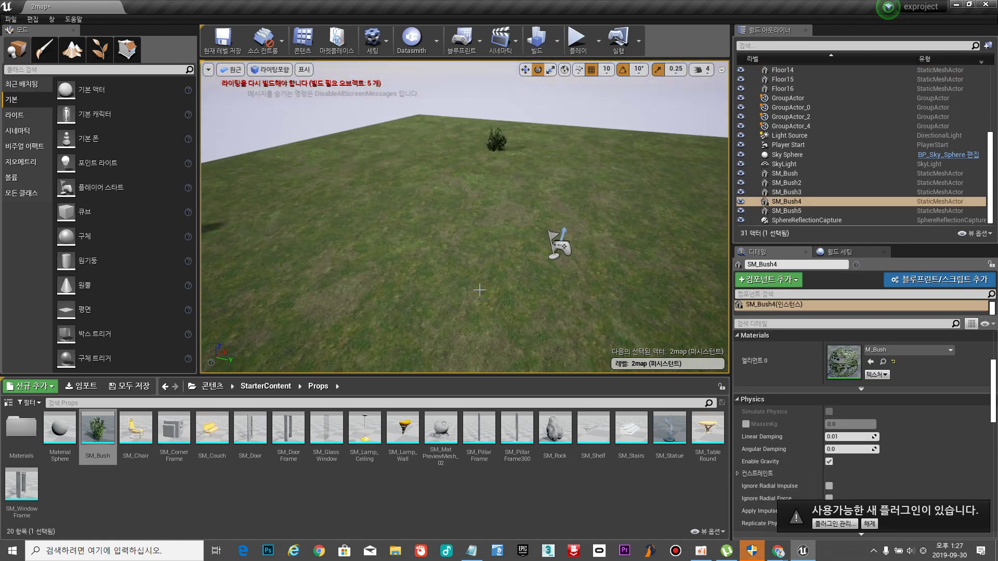
{"action": "left_click_drag", "start_coordinate": [98, 428], "coordinate": [447, 276]}
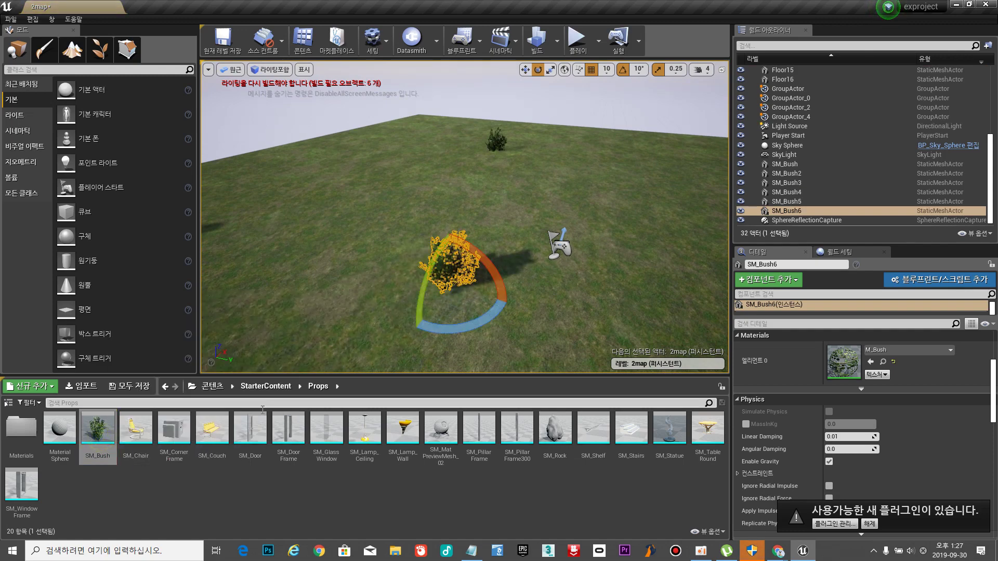
{"action": "left_click_drag", "start_coordinate": [94, 441], "coordinate": [699, 207]}
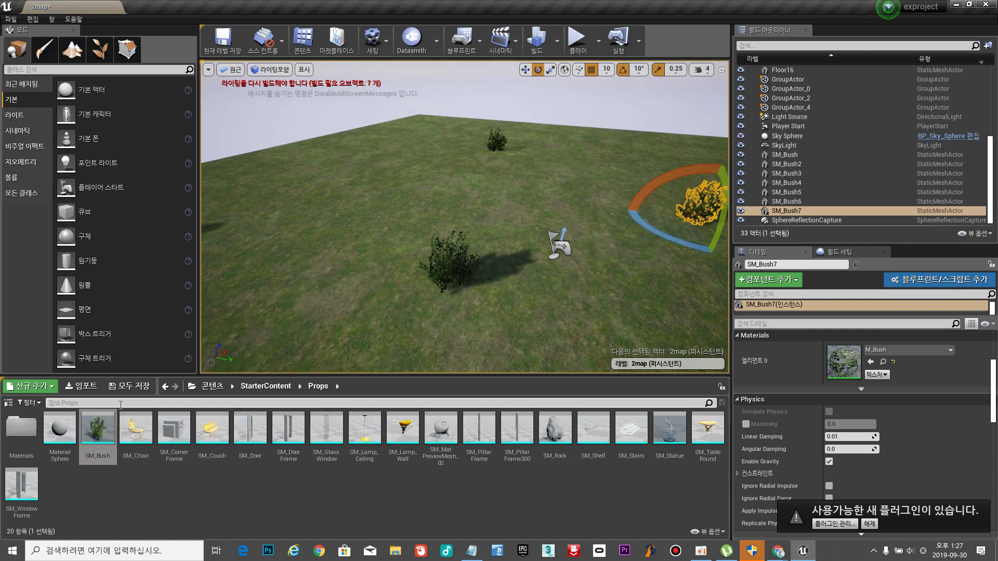
{"action": "left_click_drag", "start_coordinate": [100, 430], "coordinate": [301, 169]}
{"action": "right_click_drag", "start_coordinate": [302, 168], "coordinate": [596, 163]}
{"action": "left_click_drag", "start_coordinate": [104, 431], "coordinate": [479, 283]}
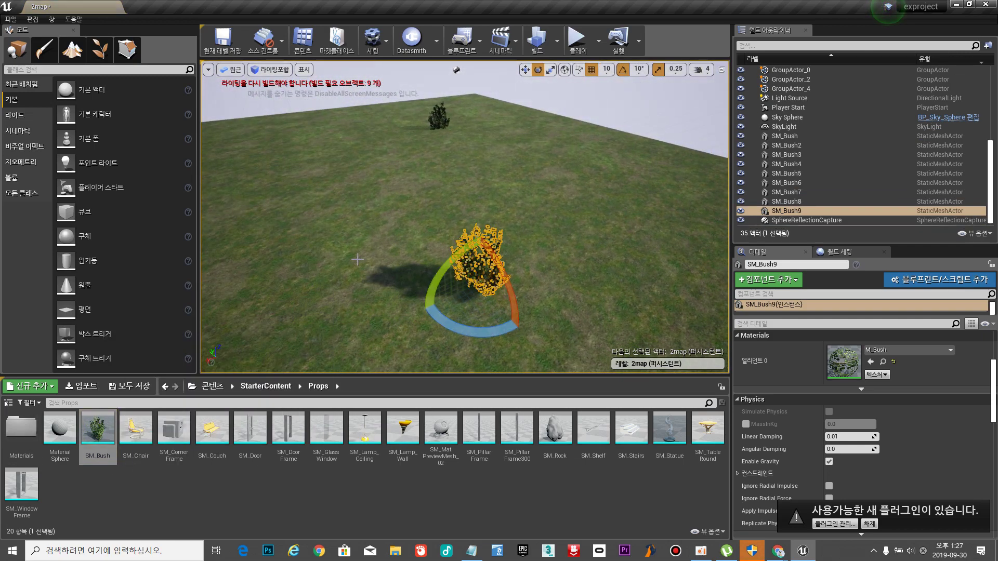
Play the level to check the bushes from the character's viewpoint, and stop the play session.
{"action": "left_click", "coordinate": [577, 42]}
{"action": "key", "text": "w"}
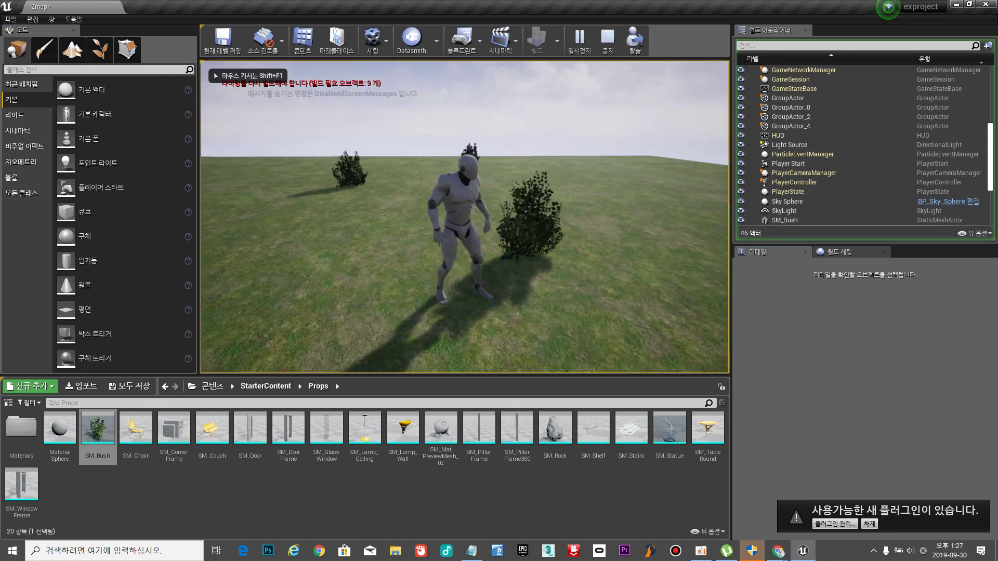
{"action": "key", "text": "Escape"}
Place an SM_Couch on the grass between the bushes and rotate it about its vertical axis so it faces the open field.
{"action": "right_click_drag", "start_coordinate": [314, 331], "coordinate": [198, 317]}
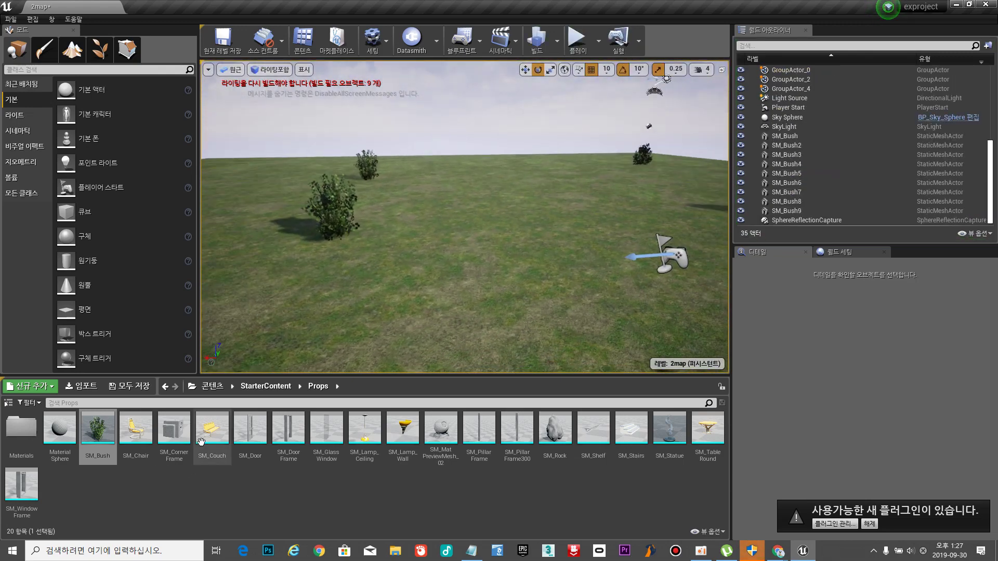
{"action": "left_click_drag", "start_coordinate": [201, 442], "coordinate": [472, 182]}
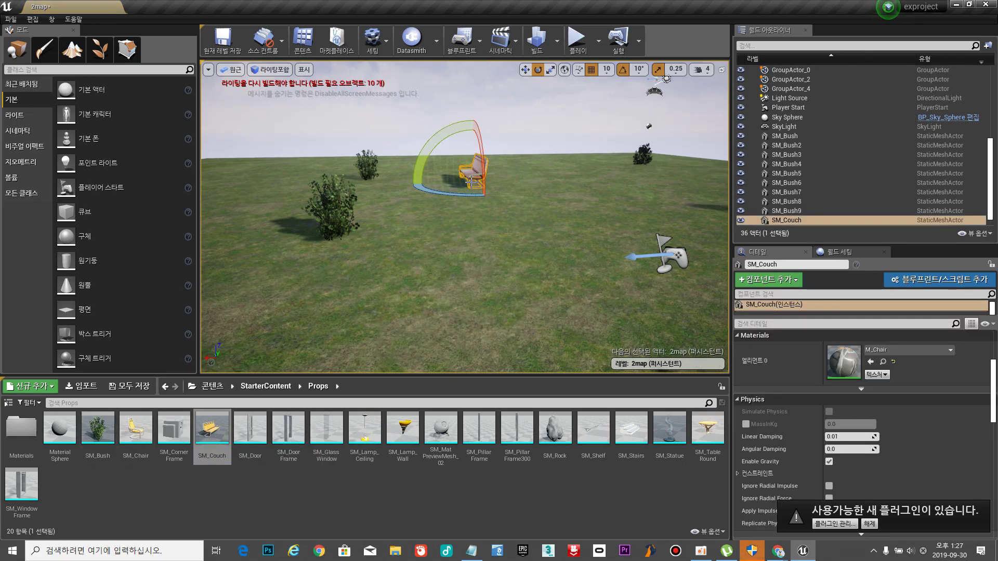
{"action": "left_click", "coordinate": [526, 69]}
{"action": "left_click", "coordinate": [538, 69]}
{"action": "left_click", "coordinate": [525, 70]}
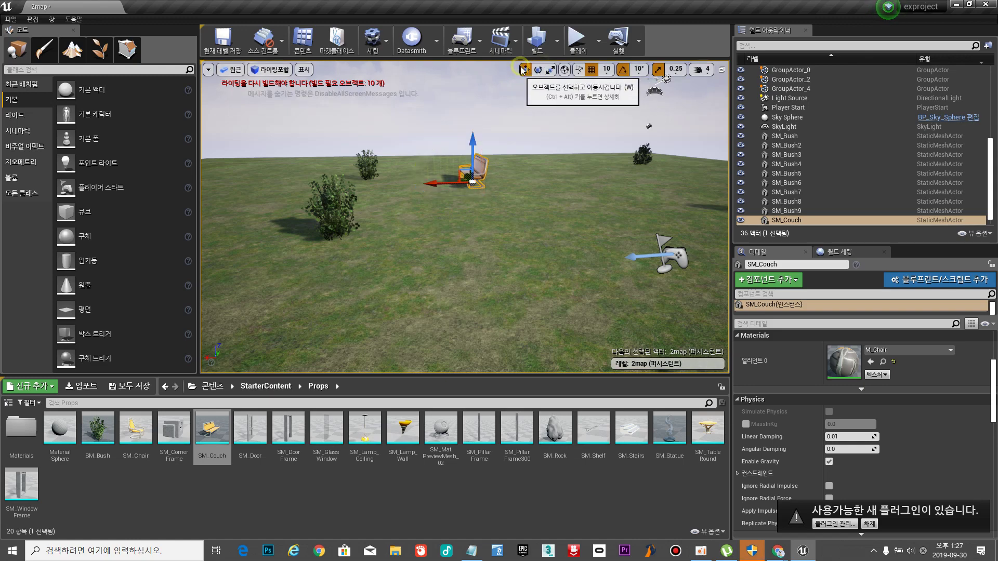
{"action": "left_click", "coordinate": [538, 70]}
{"action": "left_click_drag", "start_coordinate": [444, 191], "coordinate": [405, 194]}
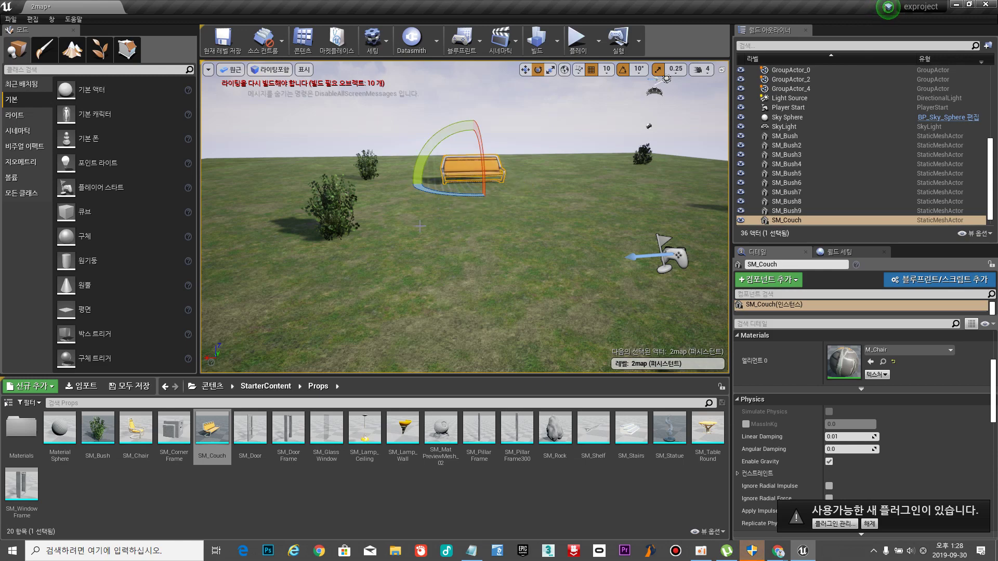
Place two more SM_Couch benches in other open areas of the grass field.
{"action": "right_click_drag", "start_coordinate": [421, 226], "coordinate": [377, 222]}
{"action": "right_click_drag", "start_coordinate": [499, 229], "coordinate": [447, 232]}
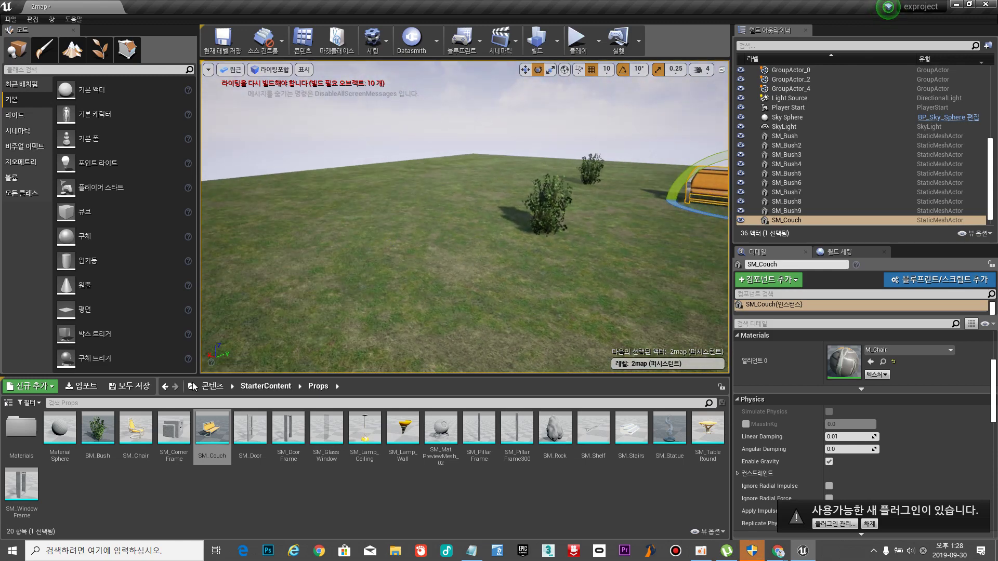
{"action": "left_click_drag", "start_coordinate": [212, 428], "coordinate": [414, 237]}
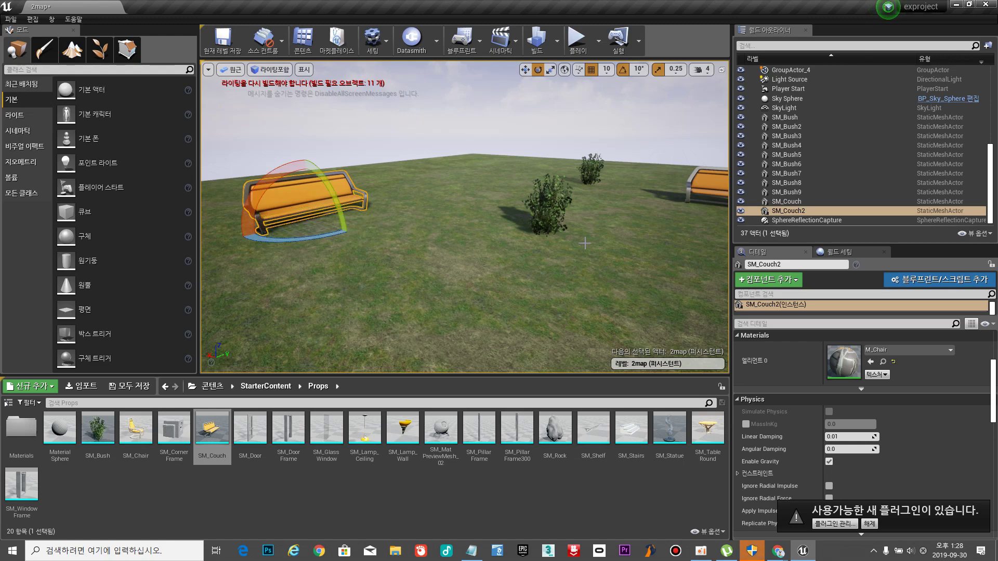
{"action": "right_click_drag", "start_coordinate": [582, 241], "coordinate": [780, 241]}
{"action": "left_click_drag", "start_coordinate": [212, 427], "coordinate": [494, 197]}
{"action": "right_click_drag", "start_coordinate": [472, 282], "coordinate": [645, 289]}
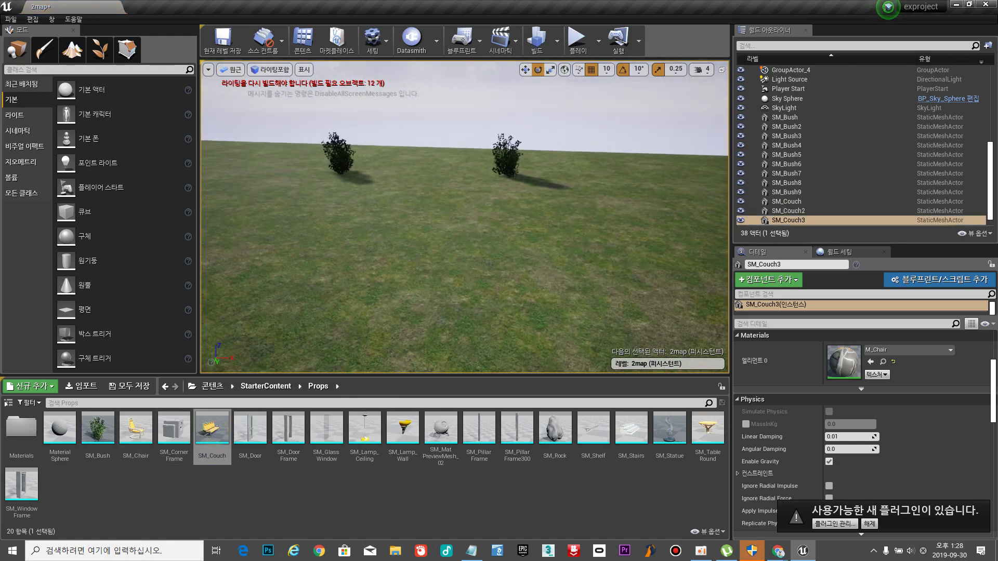
Place another SM_Couch bench on the open grass, and two SM_MatPreviewMesh_02 meshes in separate areas near the benches and Player Start.
{"action": "left_click_drag", "start_coordinate": [214, 432], "coordinate": [538, 290]}
{"action": "right_click_drag", "start_coordinate": [468, 307], "coordinate": [686, 320]}
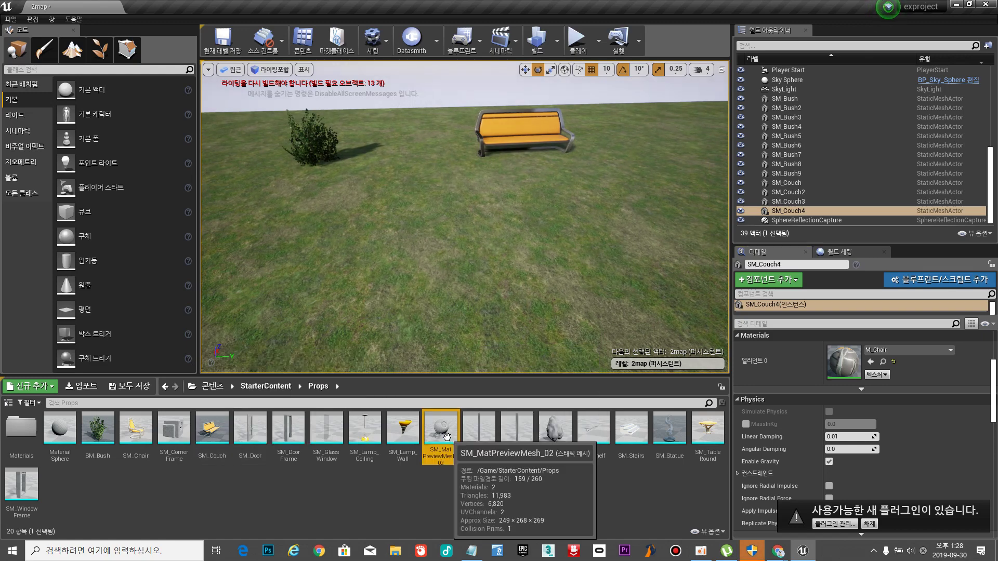
{"action": "left_click_drag", "start_coordinate": [440, 434], "coordinate": [723, 218]}
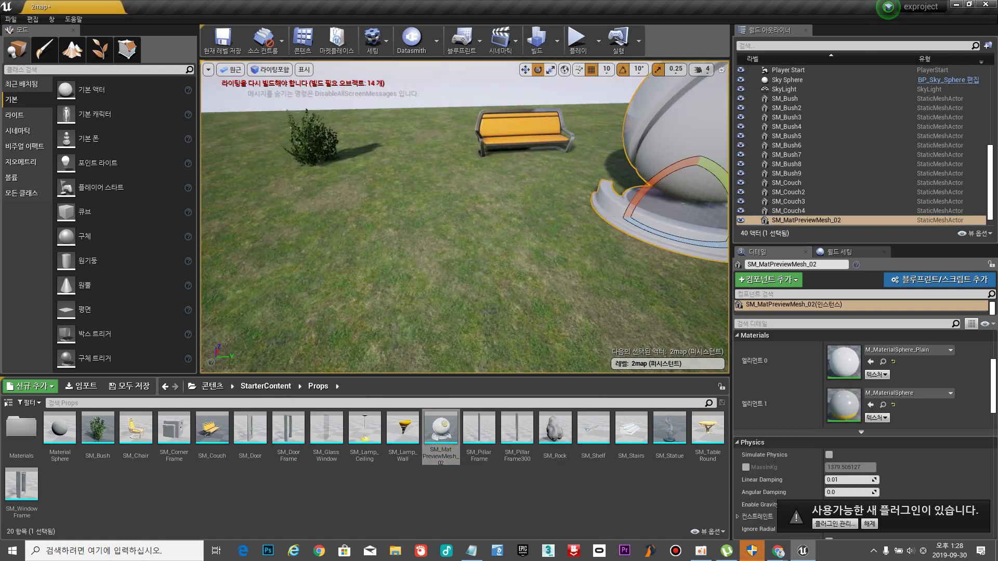
{"action": "right_click_drag", "start_coordinate": [699, 244], "coordinate": [703, 248]}
{"action": "left_click_drag", "start_coordinate": [577, 209], "coordinate": [513, 209]}
{"action": "right_click_drag", "start_coordinate": [513, 219], "coordinate": [670, 221]}
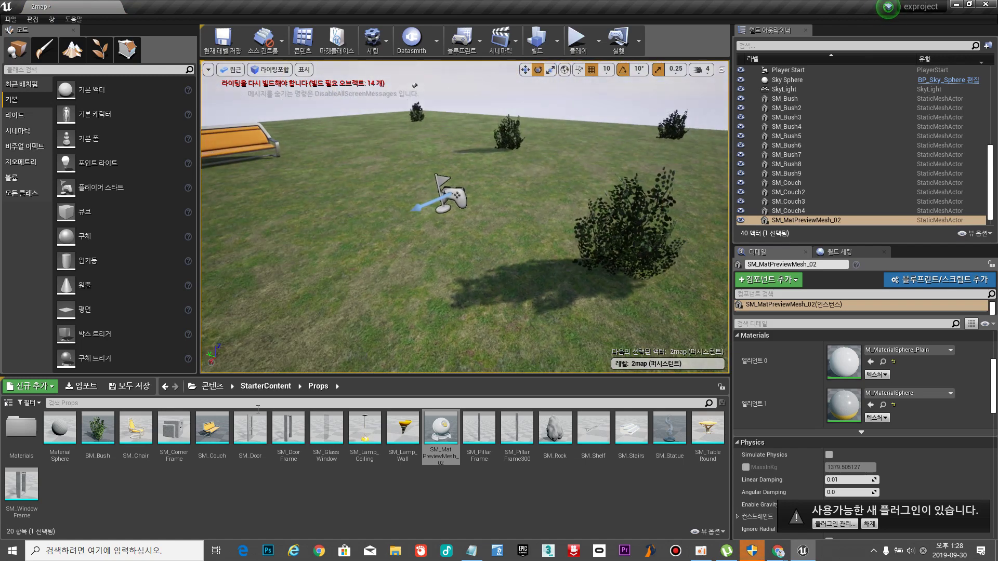
{"action": "left_click_drag", "start_coordinate": [538, 312], "coordinate": [594, 143]}
{"action": "right_click_drag", "start_coordinate": [594, 151], "coordinate": [711, 153]}
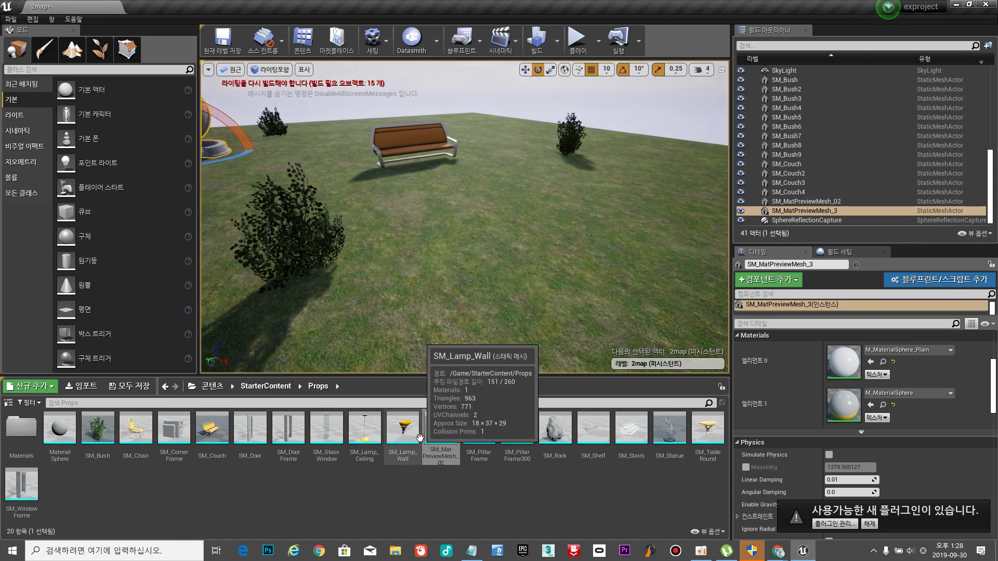
{"action": "left_click_drag", "start_coordinate": [419, 437], "coordinate": [556, 235]}
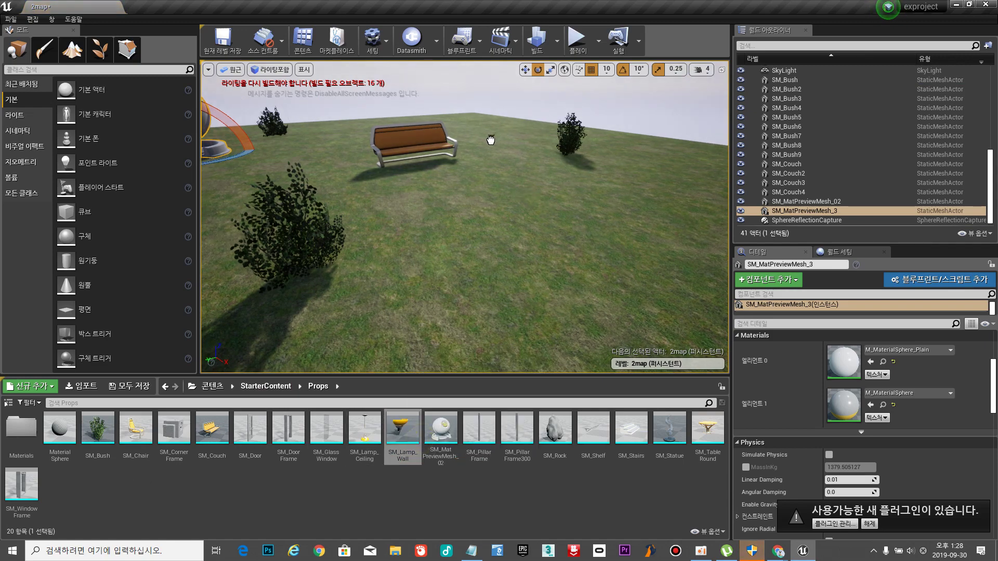
{"action": "left_click_drag", "start_coordinate": [489, 140], "coordinate": [489, 139]}
{"action": "left_click_drag", "start_coordinate": [441, 429], "coordinate": [337, 198]}
{"action": "key", "text": "Delete"}
{"action": "key", "text": "ctrl+z"}
{"action": "key", "text": "ctrl+z"}
{"action": "key", "text": "ctrl+z"}
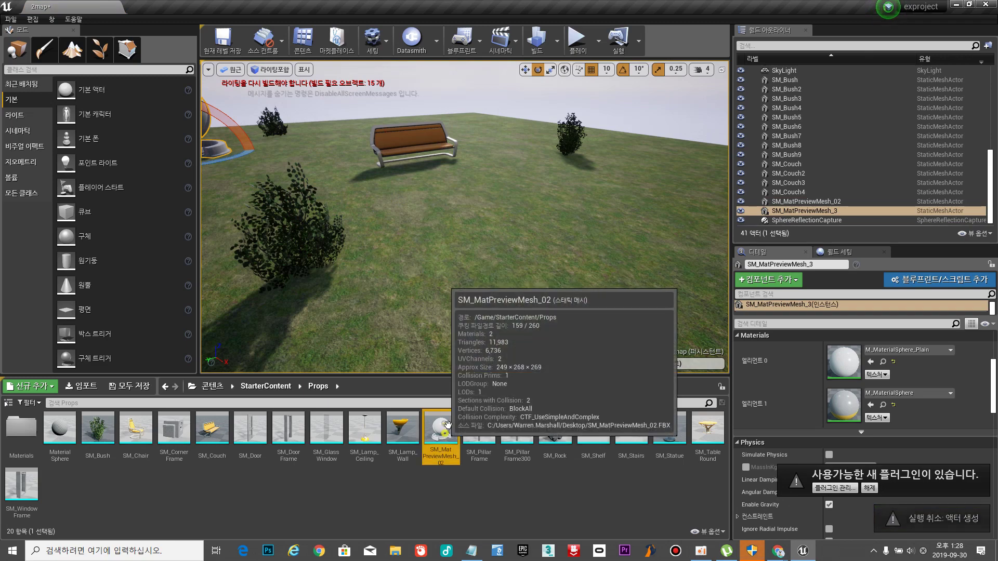
Place two more SM_MatPreviewMesh_02 meshes on the grass, one just beyond the brown bench and one farther along the field.
{"action": "left_click_drag", "start_coordinate": [441, 429], "coordinate": [491, 104]}
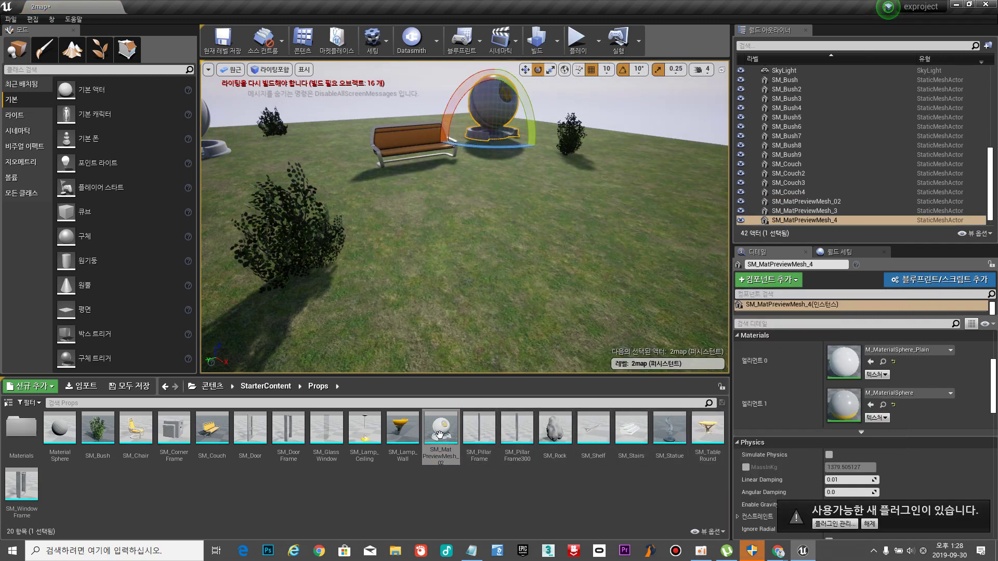
{"action": "left_click_drag", "start_coordinate": [440, 434], "coordinate": [689, 217]}
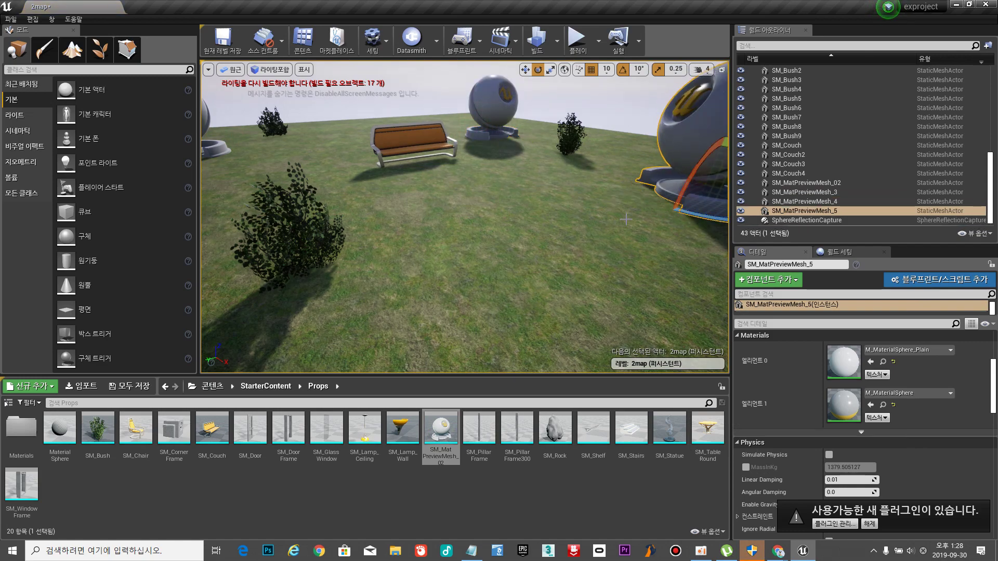
{"action": "right_click_drag", "start_coordinate": [554, 213], "coordinate": [259, 188]}
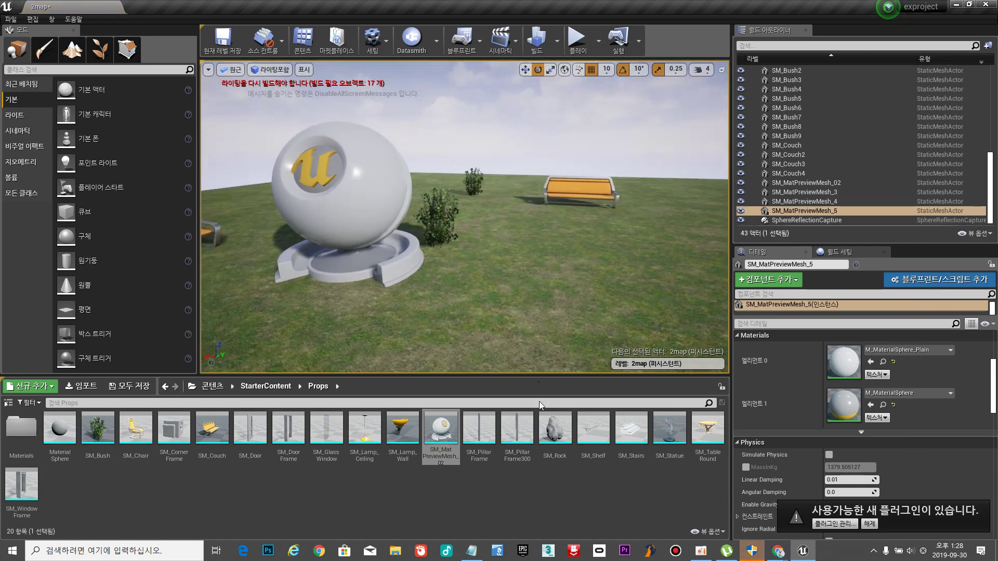
Place four SM_Rock meshes around the grass field, with the last two side by side behind a couch bench.
{"action": "left_click_drag", "start_coordinate": [555, 429], "coordinate": [430, 181]}
{"action": "right_click_drag", "start_coordinate": [466, 215], "coordinate": [302, 212]}
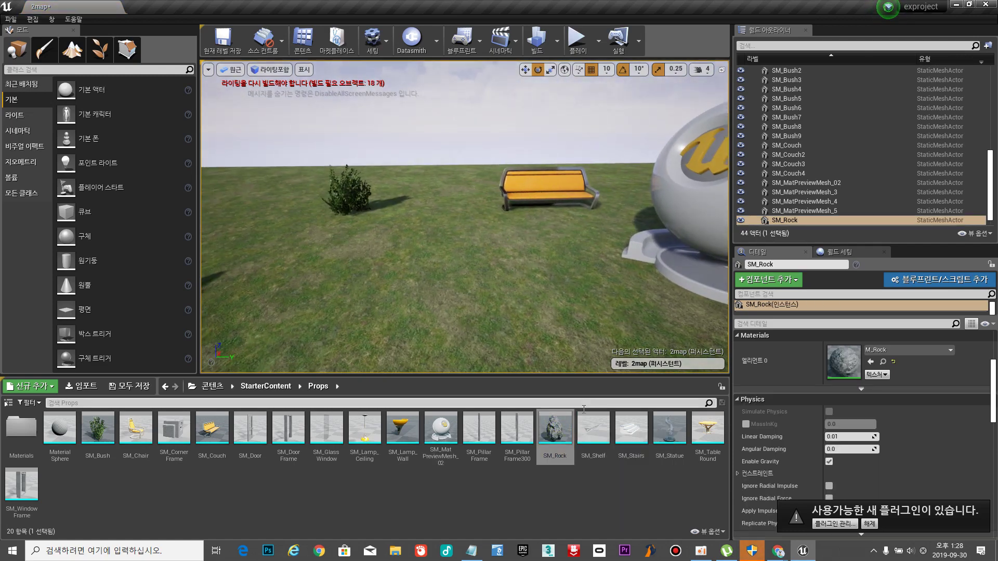
{"action": "left_click_drag", "start_coordinate": [555, 431], "coordinate": [431, 172]}
{"action": "right_click_drag", "start_coordinate": [431, 172], "coordinate": [520, 172]}
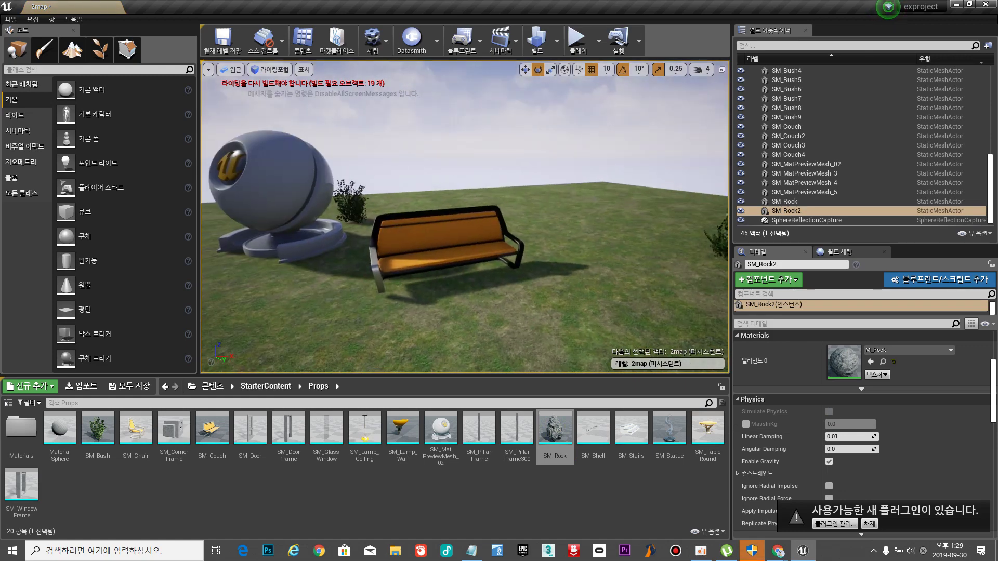
{"action": "left_click_drag", "start_coordinate": [564, 415], "coordinate": [538, 187]}
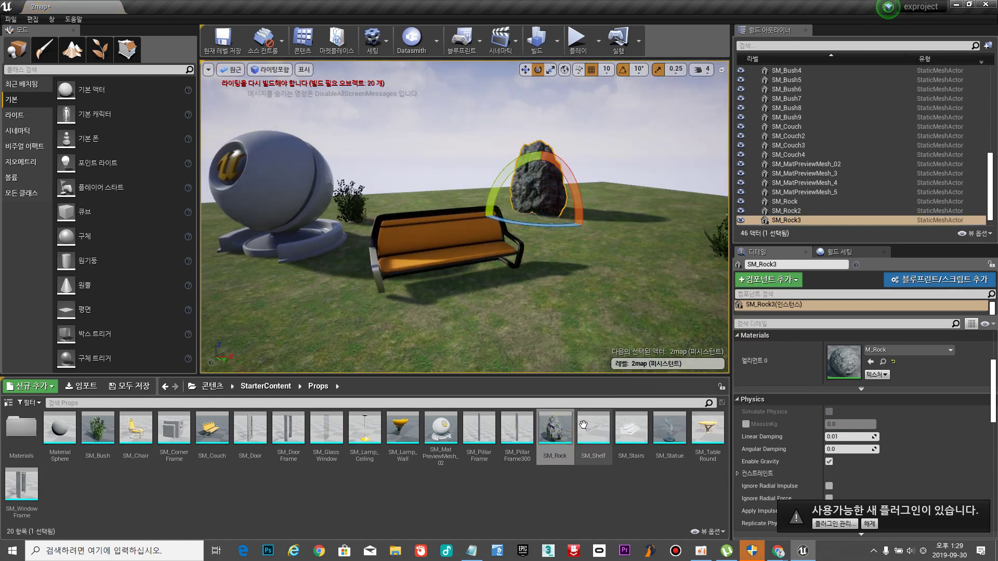
{"action": "left_click_drag", "start_coordinate": [542, 225], "coordinate": [497, 231]}
{"action": "left_click_drag", "start_coordinate": [557, 456], "coordinate": [503, 213]}
{"action": "left_click", "coordinate": [572, 271]}
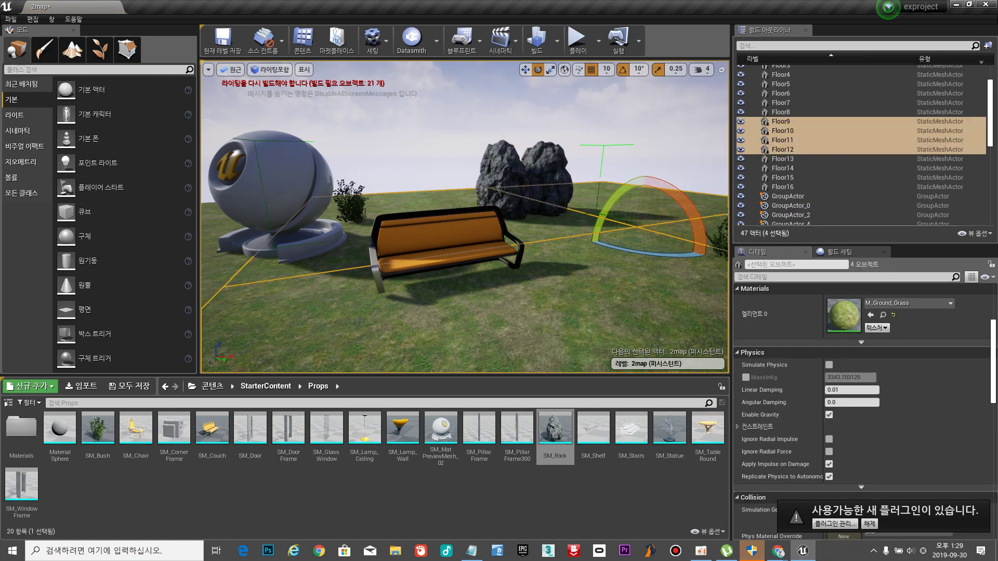
Try stretching the newest rock behind the bench with a Z scale of 3, and undo the scale change.
{"action": "left_click", "coordinate": [500, 179]}
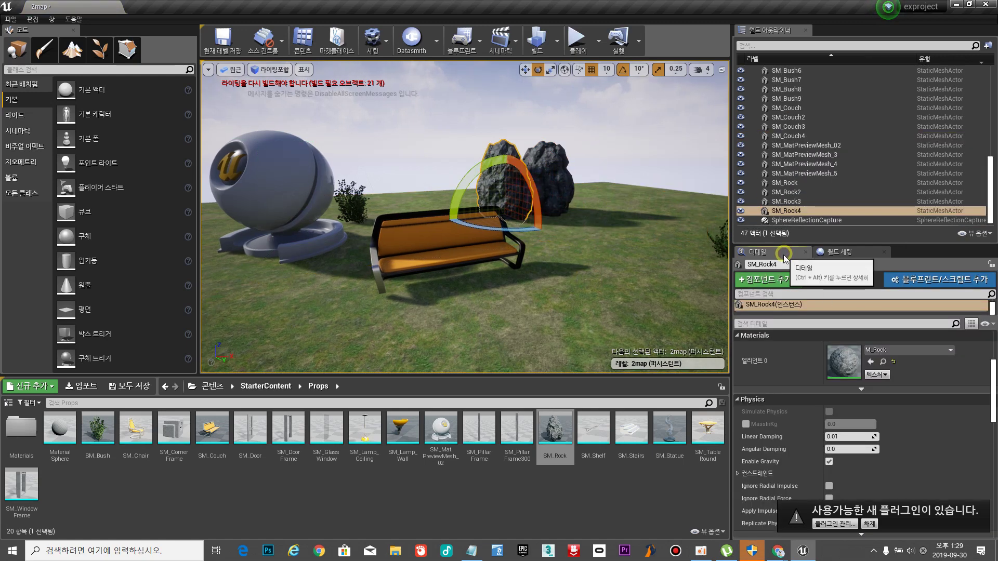
{"action": "scroll", "coordinate": [883, 364], "scroll_direction": "up", "scroll_amount": 5}
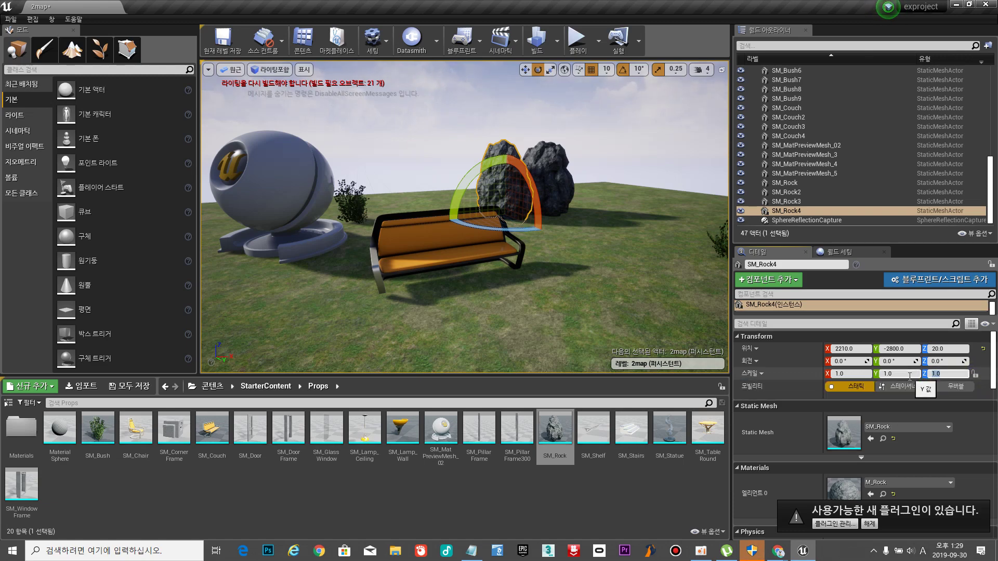
{"action": "left_click", "coordinate": [525, 69]}
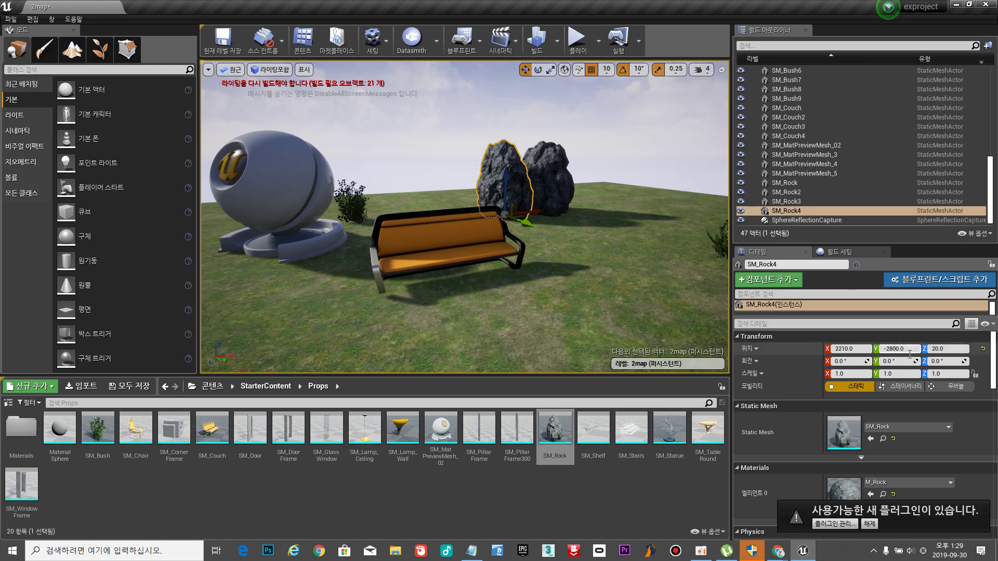
{"action": "left_click", "coordinate": [938, 374]}
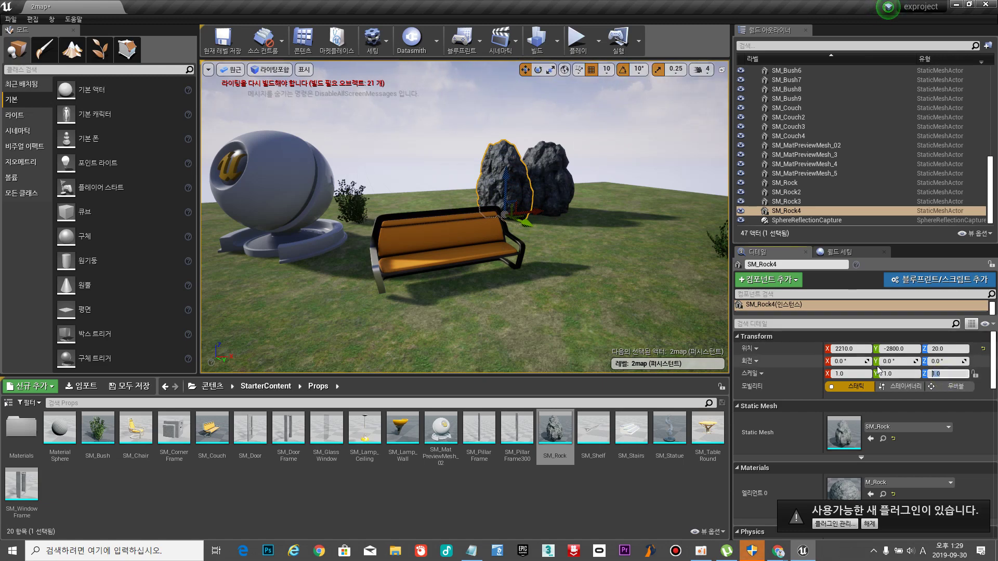
{"action": "type", "text": "3"}
{"action": "key", "text": "Return"}
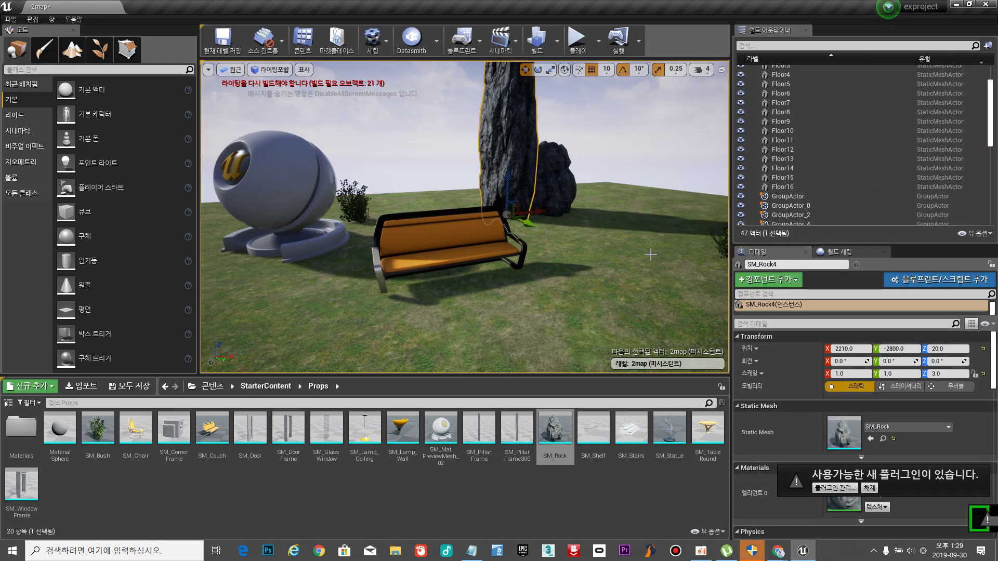
{"action": "key", "text": "ctrl+z"}
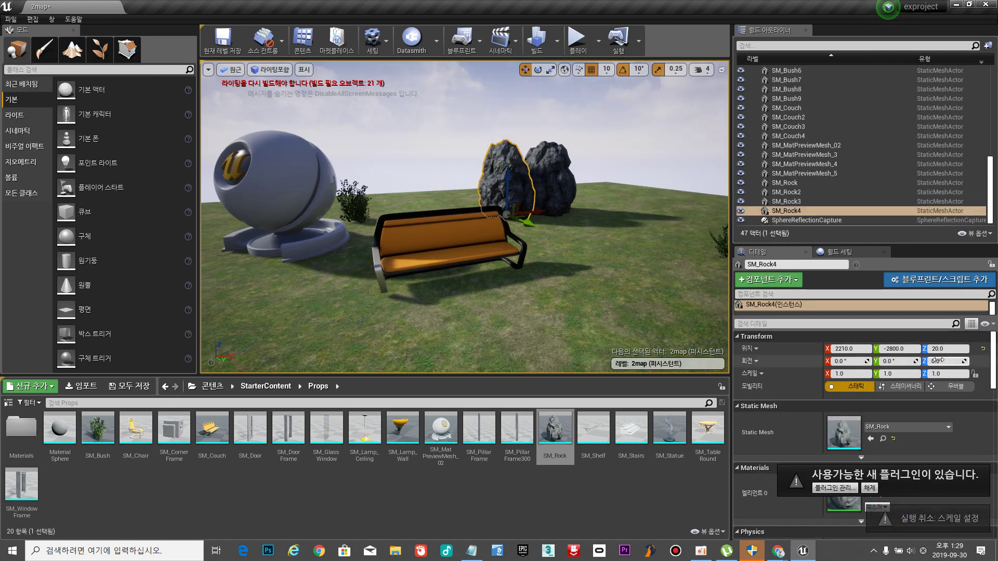
Lock the rock's scale proportions and scale it uniformly to 2.
{"action": "left_click", "coordinate": [975, 374]}
{"action": "left_click", "coordinate": [946, 375]}
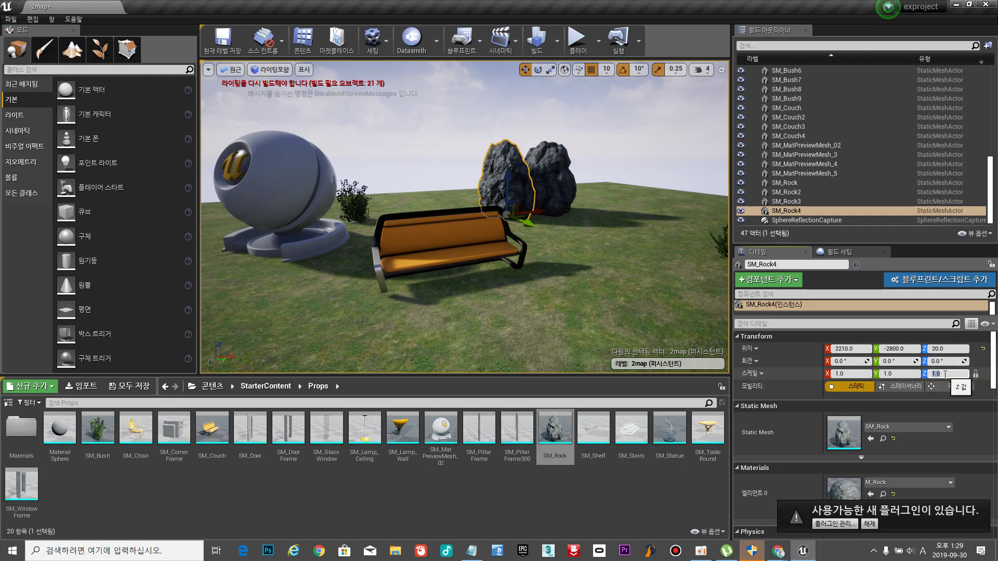
{"action": "type", "text": "2"}
{"action": "key", "text": "Return"}
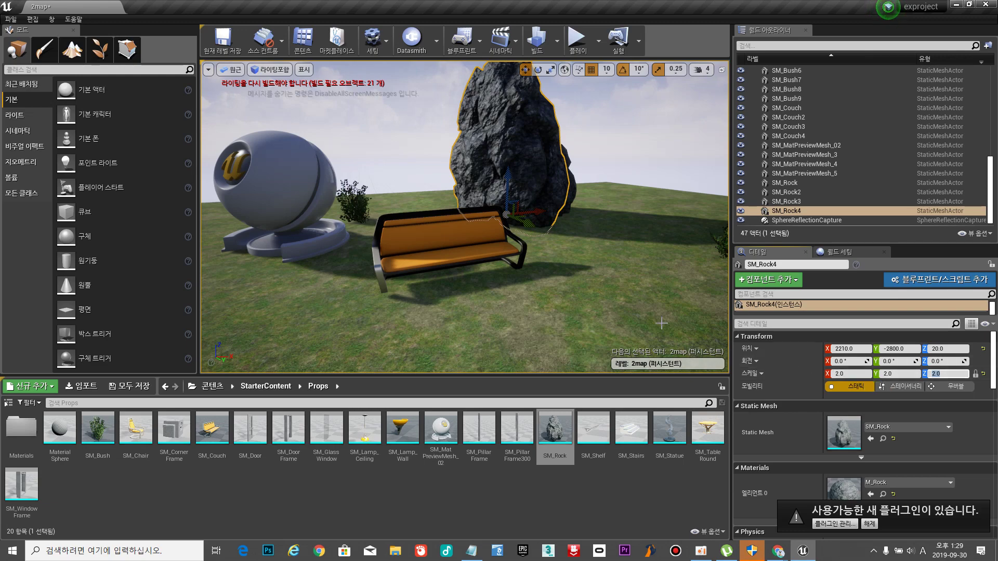
{"action": "scroll", "coordinate": [563, 263], "scroll_direction": "up", "scroll_amount": 3}
{"action": "left_click_drag", "start_coordinate": [541, 224], "coordinate": [496, 212]}
Place another SM_Rock on the open grass beyond the large bush.
{"action": "left_click", "coordinate": [583, 225]}
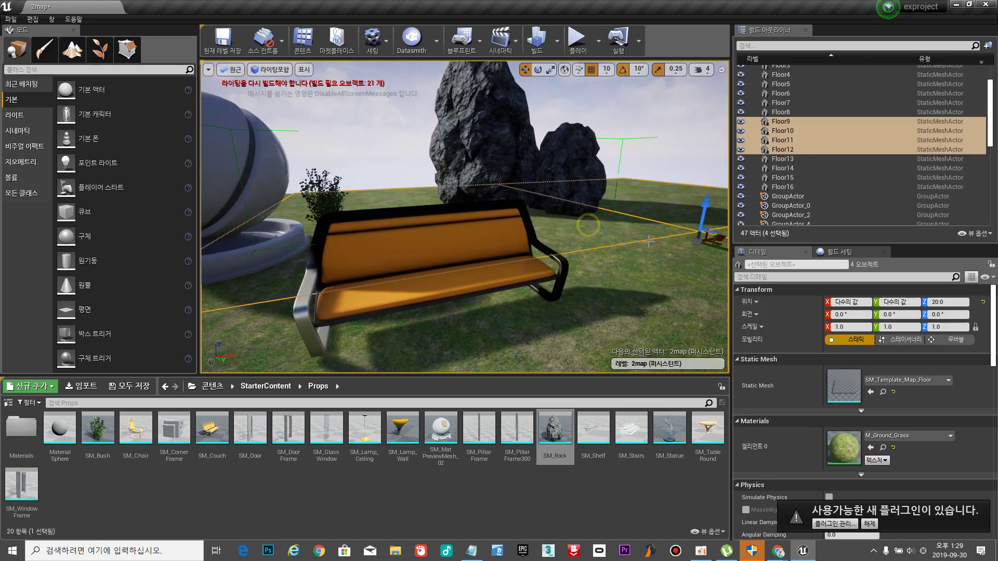
{"action": "right_click_drag", "start_coordinate": [656, 253], "coordinate": [468, 250]}
{"action": "right_click", "coordinate": [655, 253]}
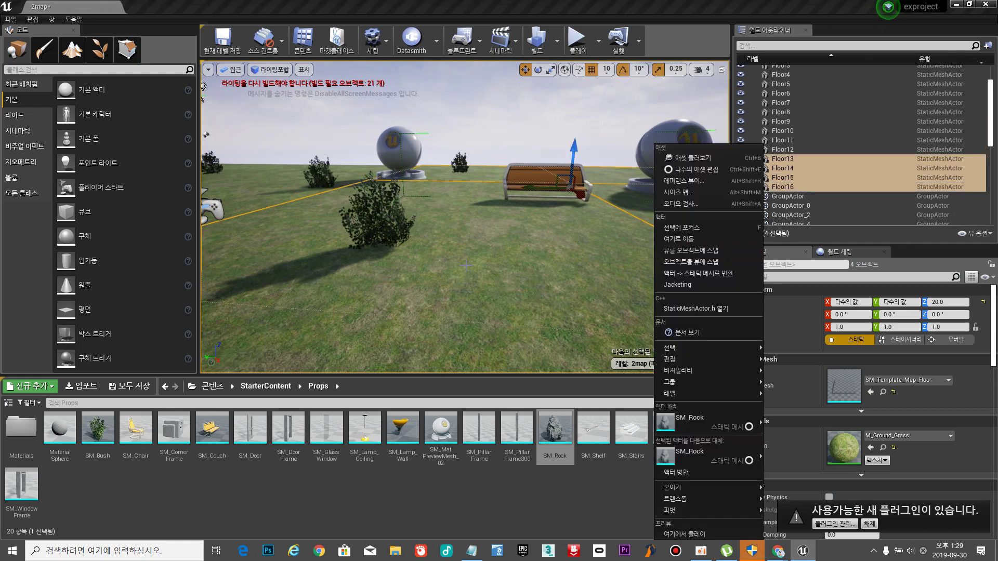
{"action": "left_click", "coordinate": [332, 452]}
{"action": "left_click_drag", "start_coordinate": [554, 424], "coordinate": [272, 176]}
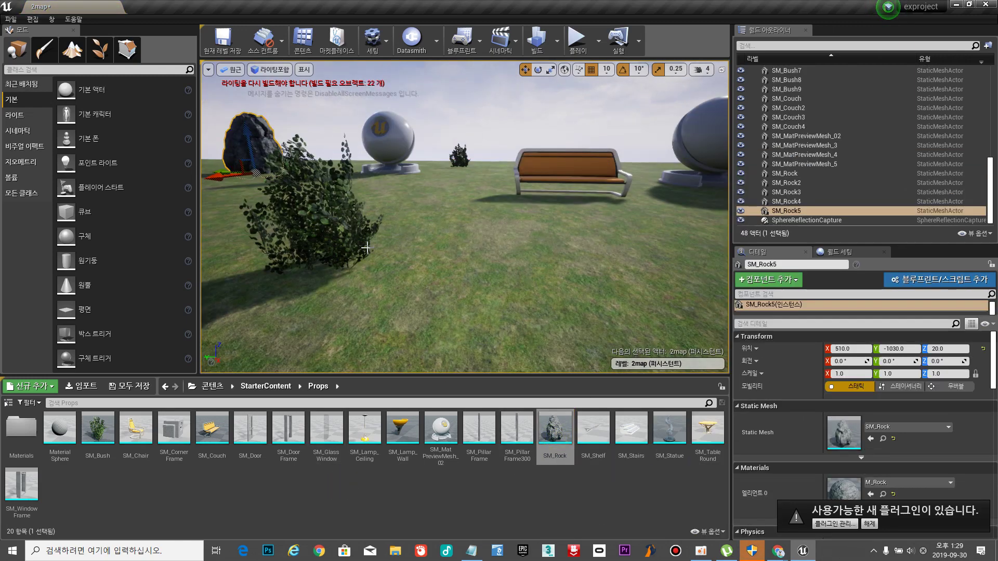
{"action": "right_click_drag", "start_coordinate": [372, 250], "coordinate": [200, 250]}
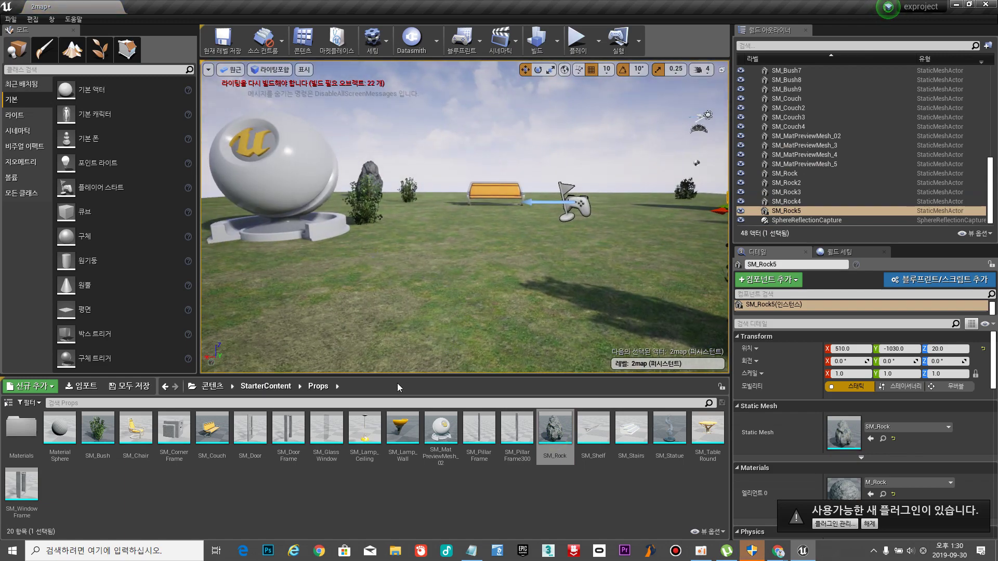
Place an SM_Chair on the grass beside the couch bench and rotate it to about 100° around its vertical axis.
{"action": "right_click_drag", "start_coordinate": [519, 280], "coordinate": [521, 282]}
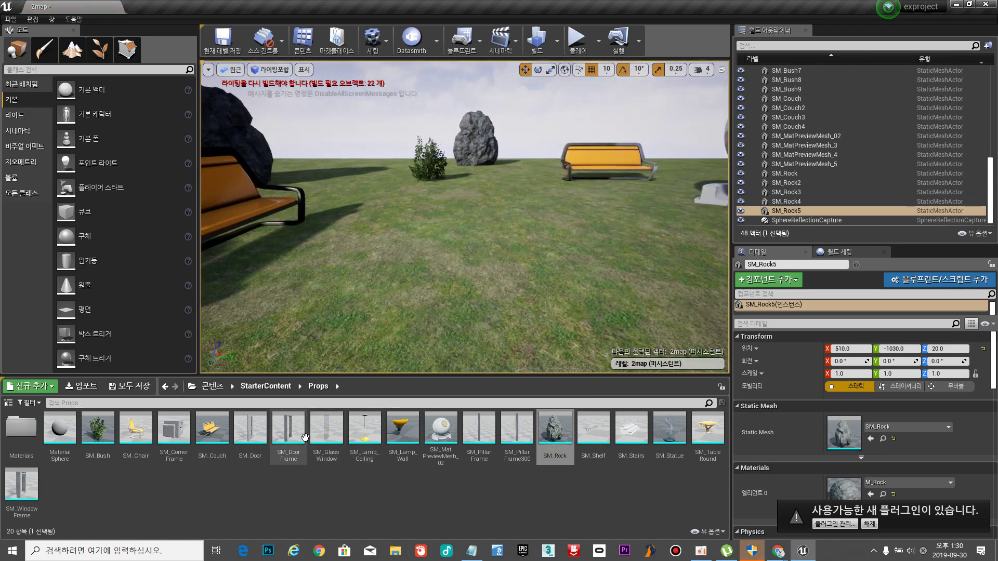
{"action": "left_click_drag", "start_coordinate": [135, 429], "coordinate": [130, 245]}
{"action": "key", "text": "e"}
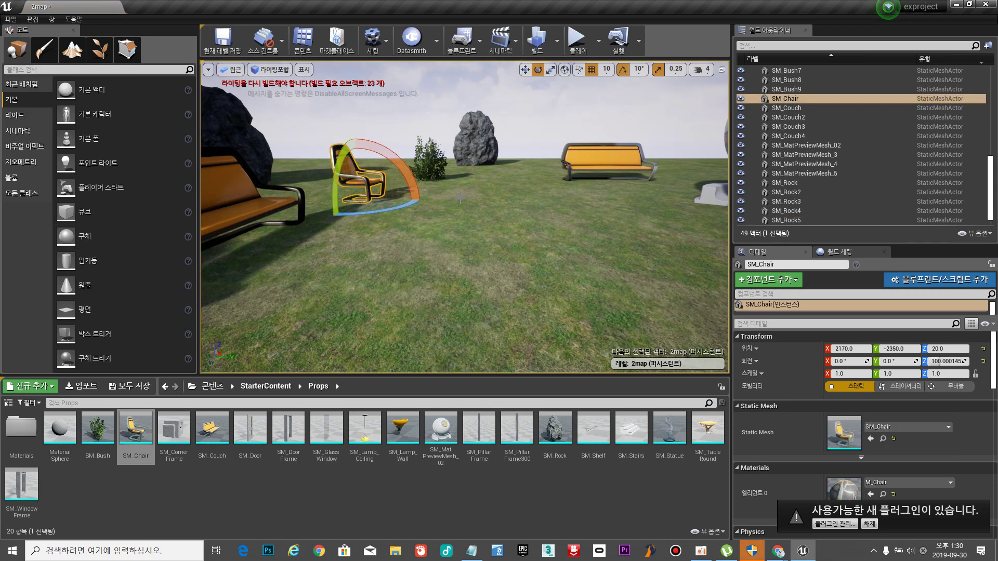
{"action": "left_click", "coordinate": [355, 203]}
Enable Simulate Physics on the SM_Chair beside the couch bench.
{"action": "left_click", "coordinate": [339, 160]}
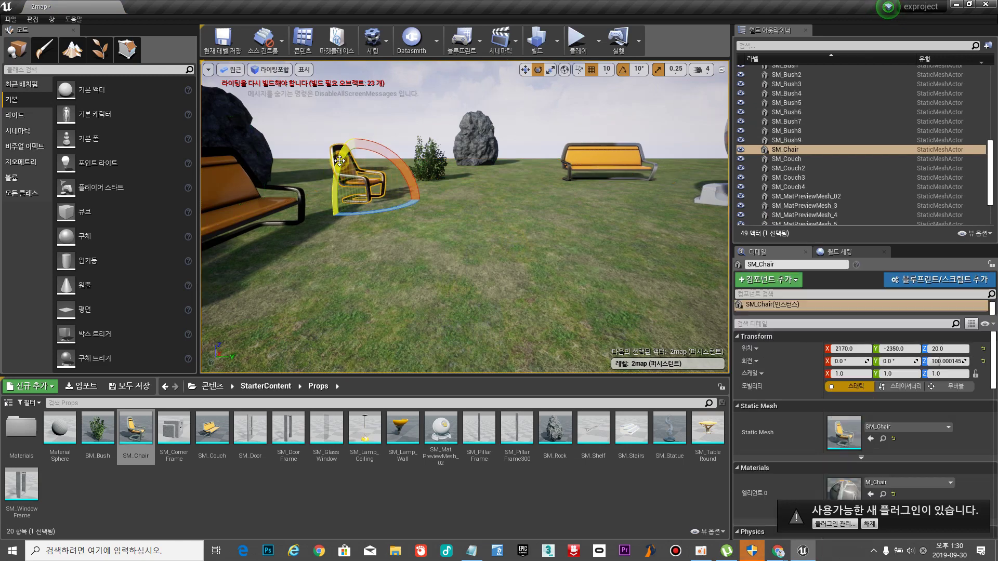
{"action": "scroll", "coordinate": [860, 384], "scroll_direction": "down", "scroll_amount": 5}
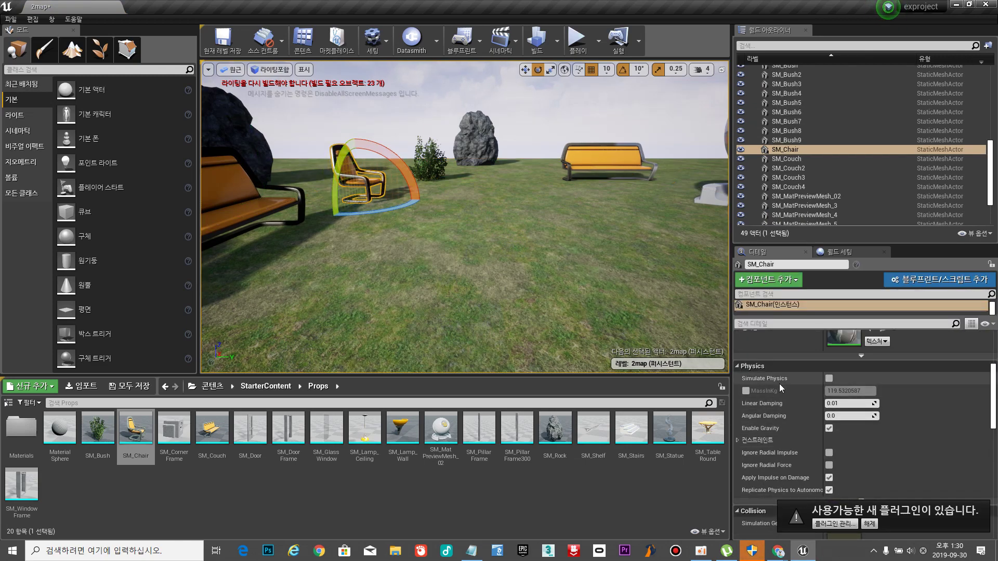
{"action": "left_click", "coordinate": [829, 379]}
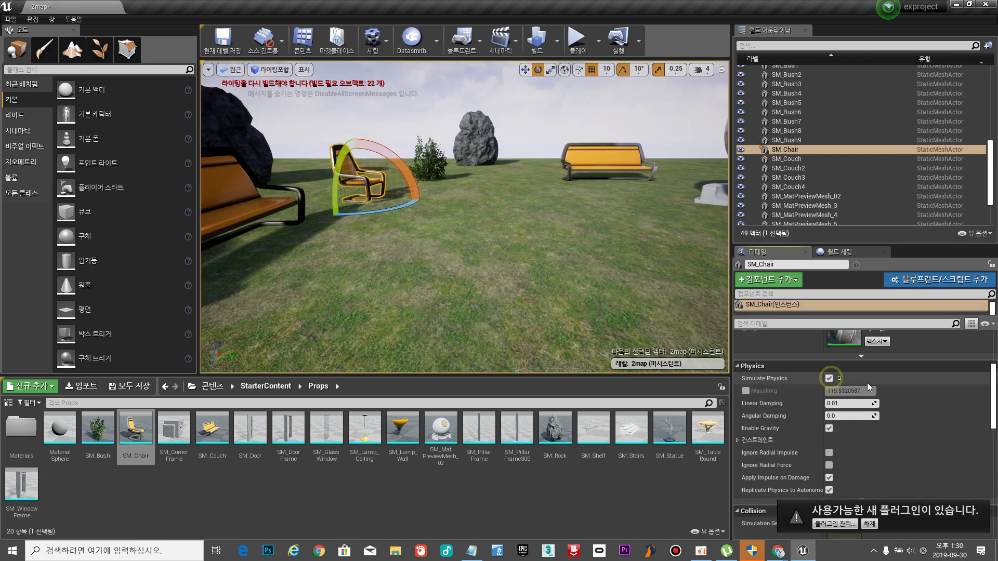
Place a second SM_Chair near the brown bench and enable Simulate Physics on it.
{"action": "right_click_drag", "start_coordinate": [458, 219], "coordinate": [218, 219]}
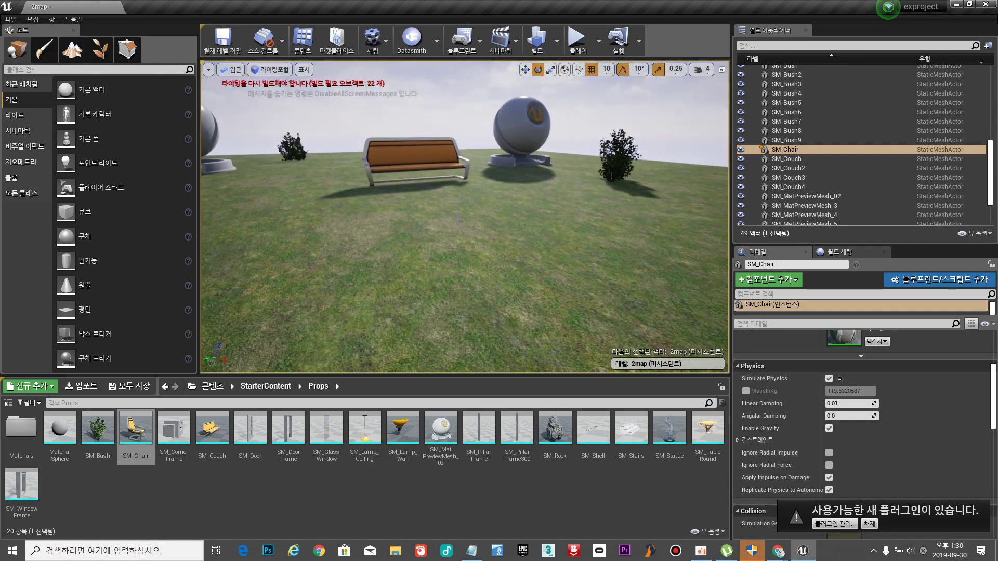
{"action": "left_click_drag", "start_coordinate": [136, 429], "coordinate": [289, 215]}
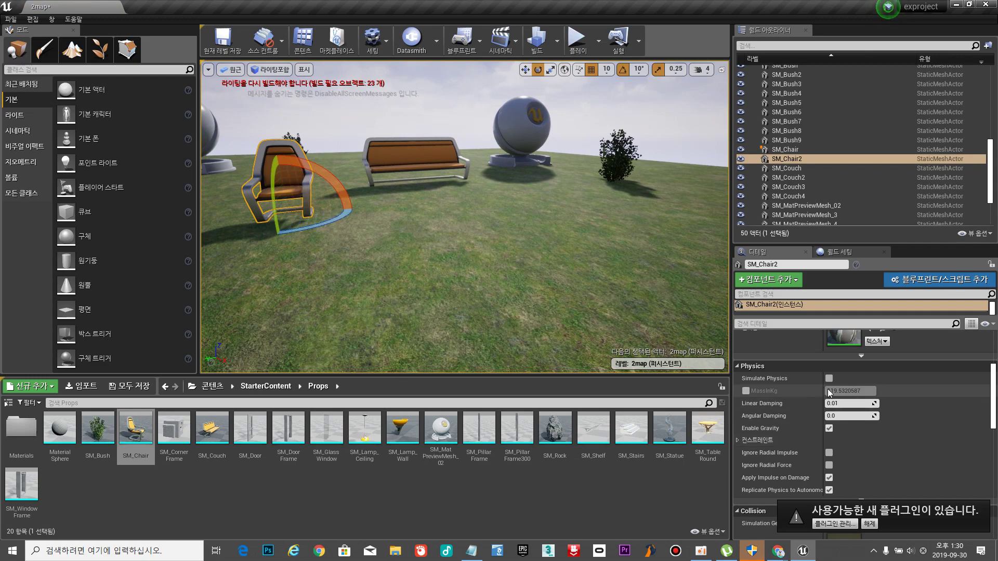
{"action": "scroll", "coordinate": [913, 391], "scroll_direction": "up", "scroll_amount": 5}
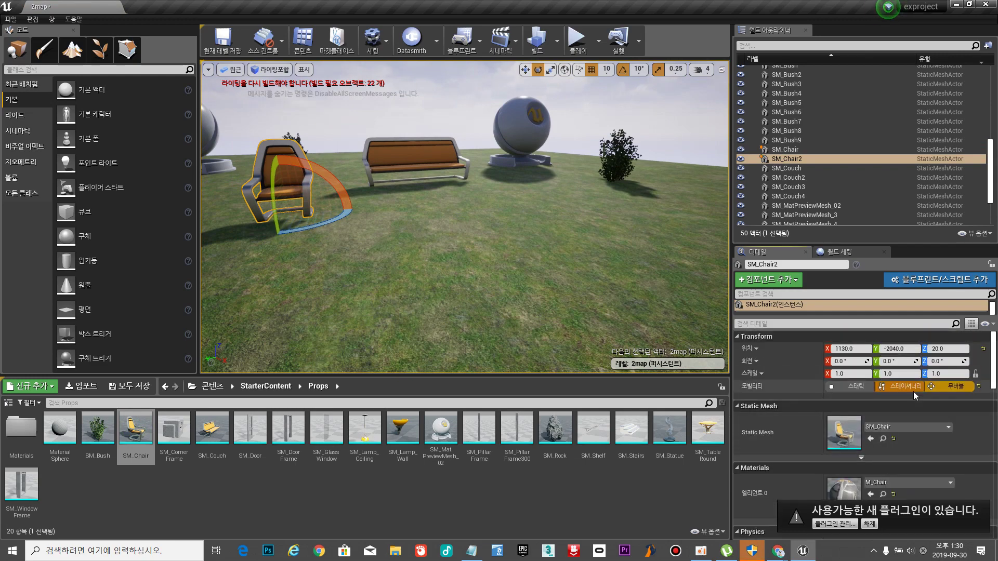
Place a third SM_Chair on the open grass beside the preview-mesh sculpture and enable Simulate Physics on it.
{"action": "left_click_drag", "start_coordinate": [441, 242], "coordinate": [43, 245]}
{"action": "left_click_drag", "start_coordinate": [132, 423], "coordinate": [408, 208]}
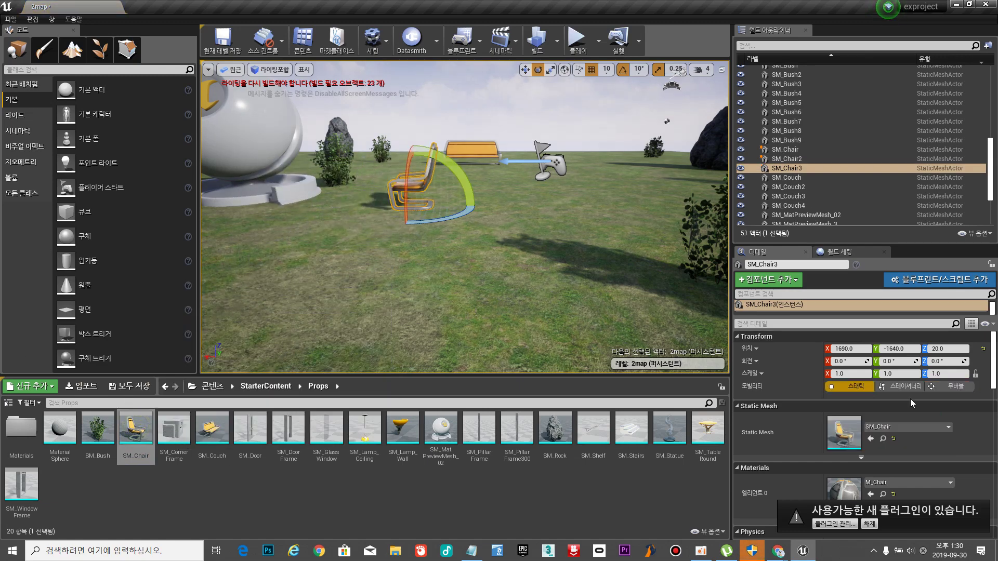
{"action": "scroll", "coordinate": [989, 367], "scroll_direction": "down", "scroll_amount": 5}
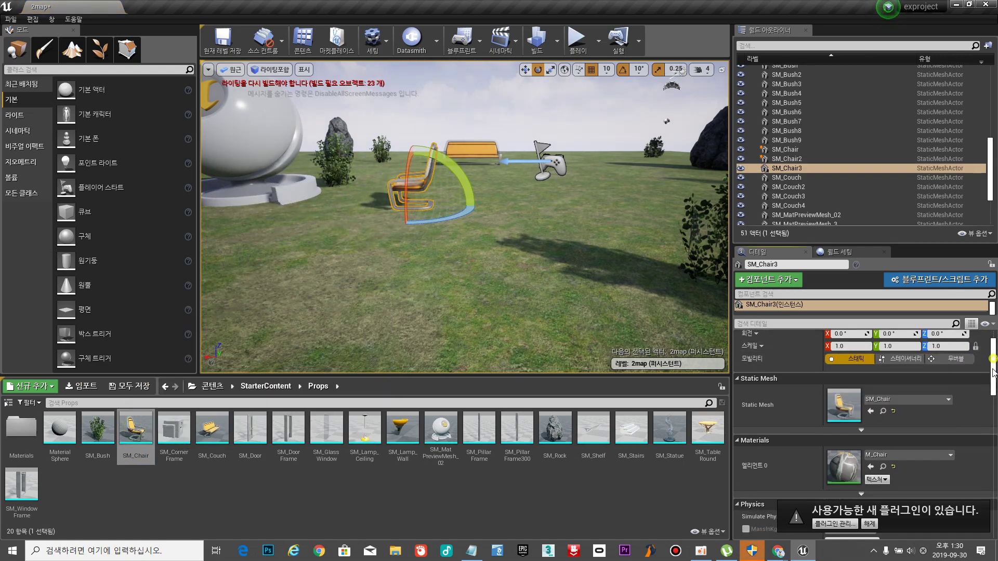
{"action": "left_click", "coordinate": [829, 354]}
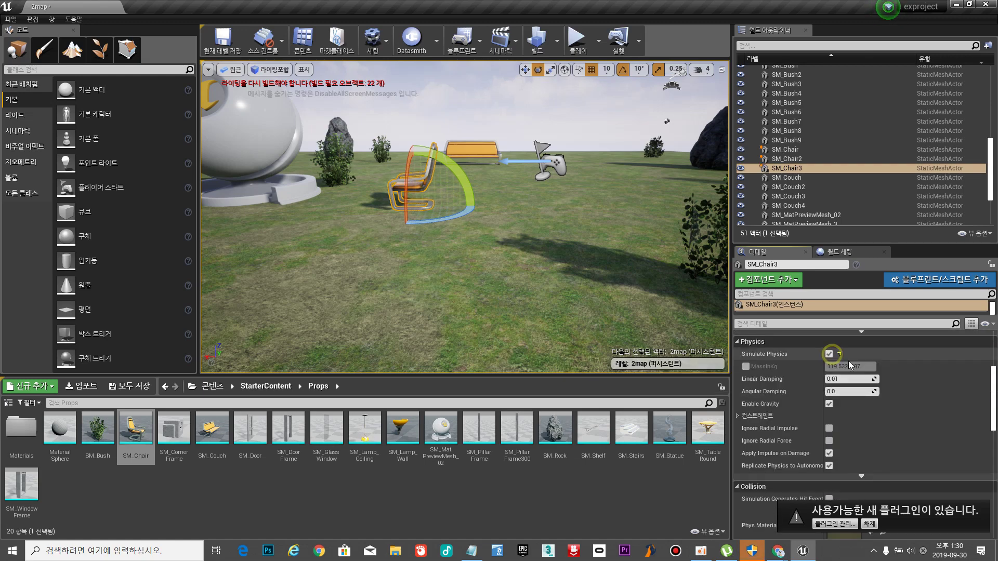
Rotate the third SM_Chair to about -90° around its vertical axis.
{"action": "left_click_drag", "start_coordinate": [992, 402], "coordinate": [993, 341]}
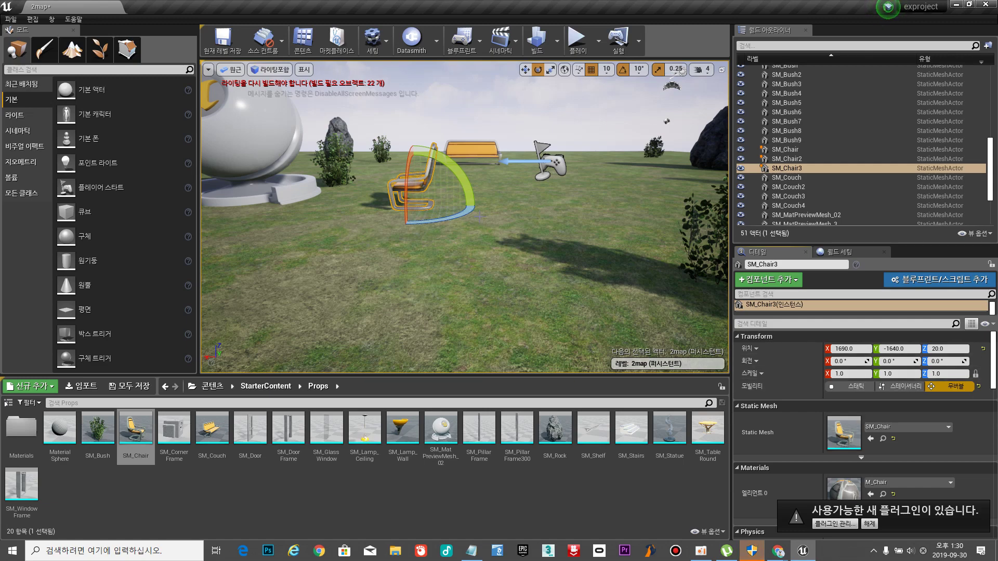
{"action": "scroll", "coordinate": [422, 209], "scroll_direction": "up", "scroll_amount": 3}
{"action": "left_click_drag", "start_coordinate": [429, 218], "coordinate": [343, 223]}
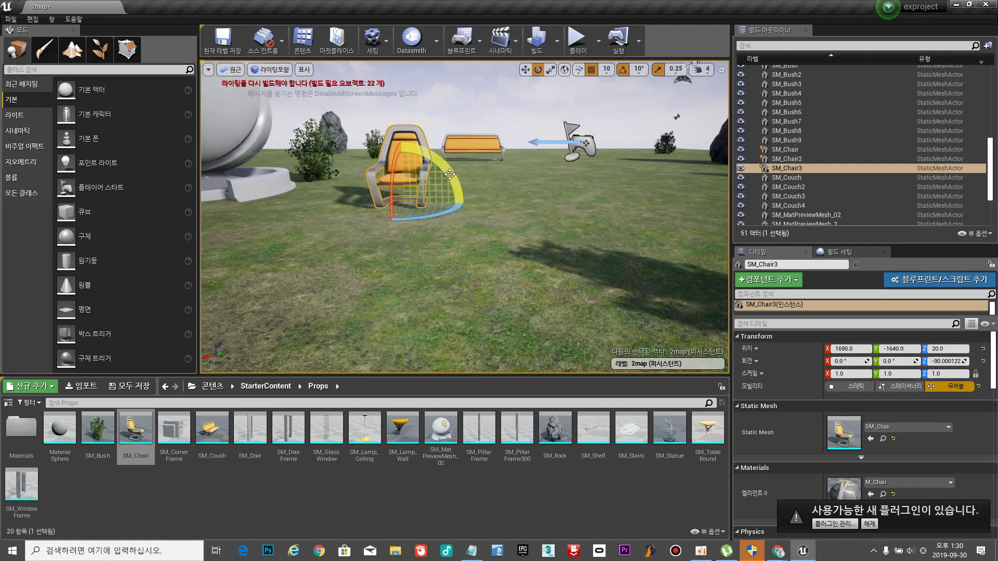
Play-test the level, walking the character into the chairs and benches to check how they react, and stop the play session.
{"action": "left_click", "coordinate": [576, 39]}
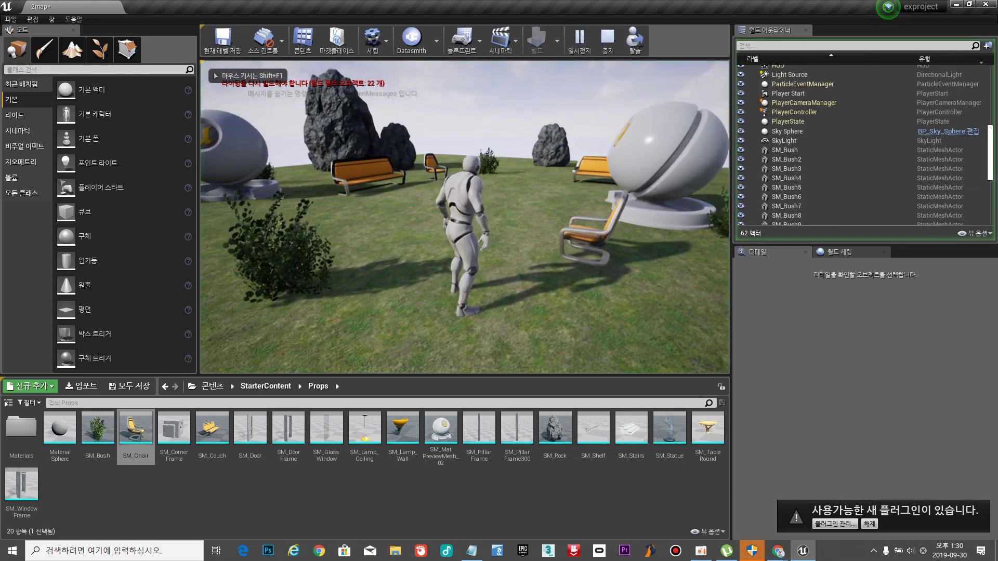
{"action": "key", "text": "w"}
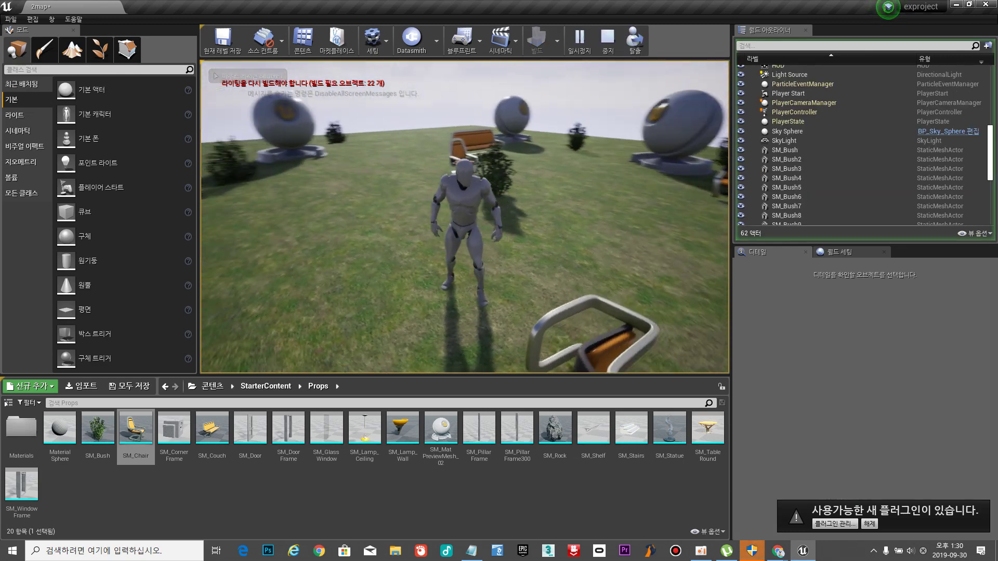
{"action": "key", "text": "w"}
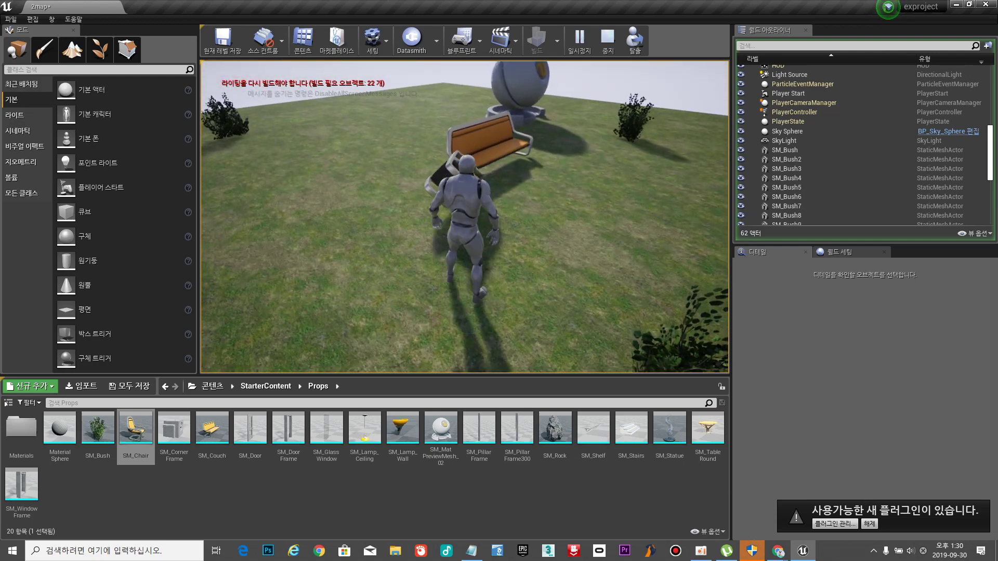
{"action": "key", "text": "w"}
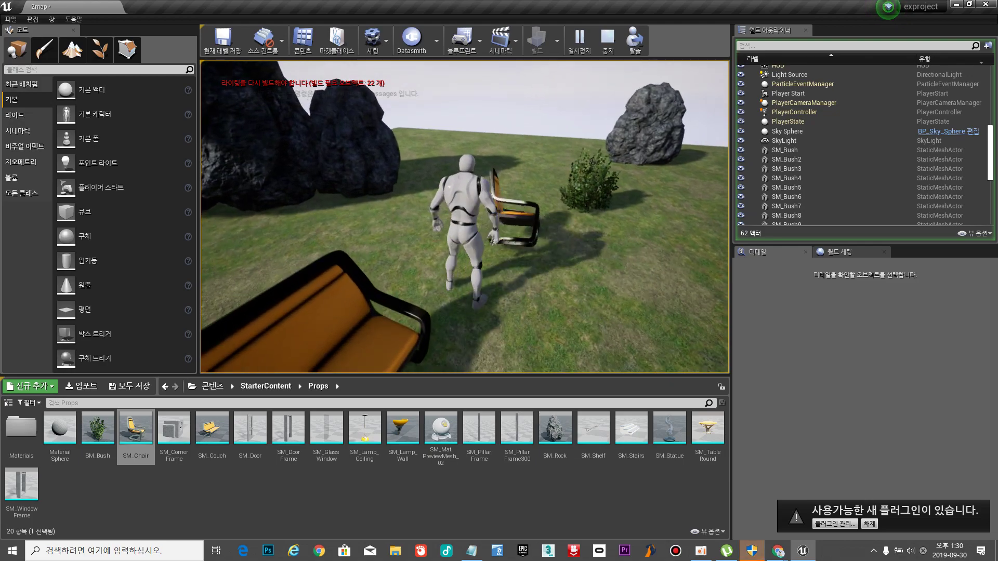
{"action": "key", "text": "w"}
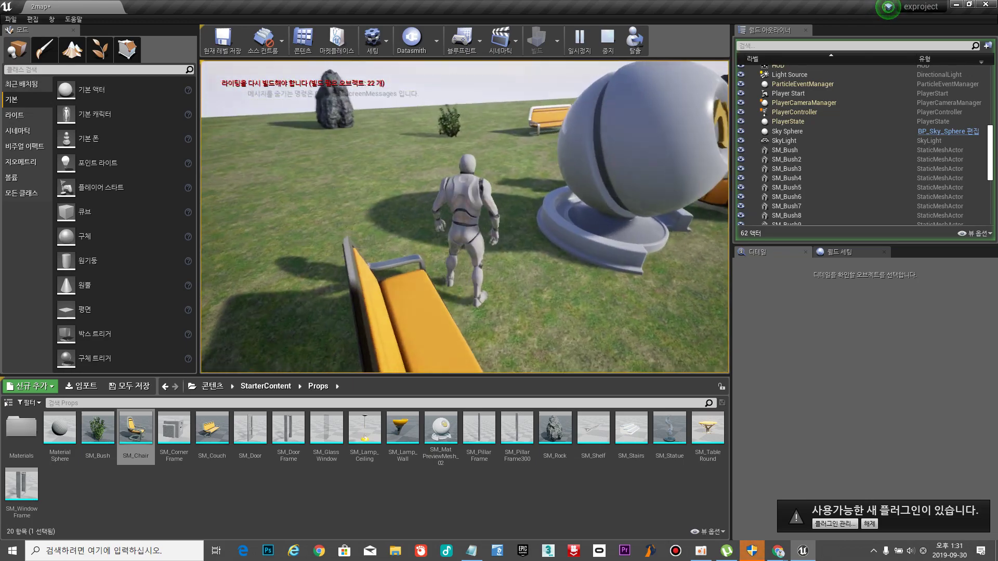
{"action": "key", "text": "s"}
{"action": "key", "text": "d"}
{"action": "key", "text": "w"}
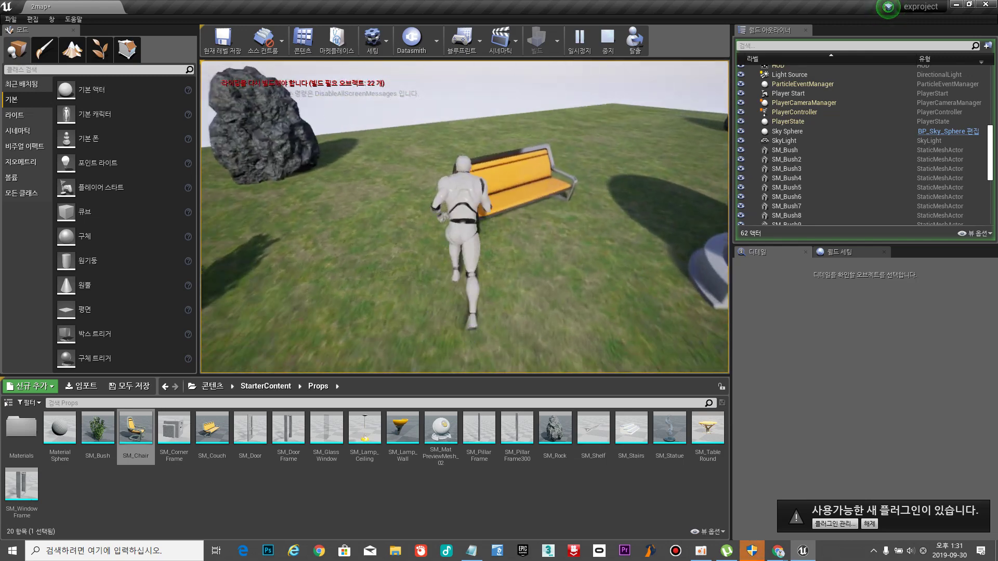
{"action": "key", "text": "s"}
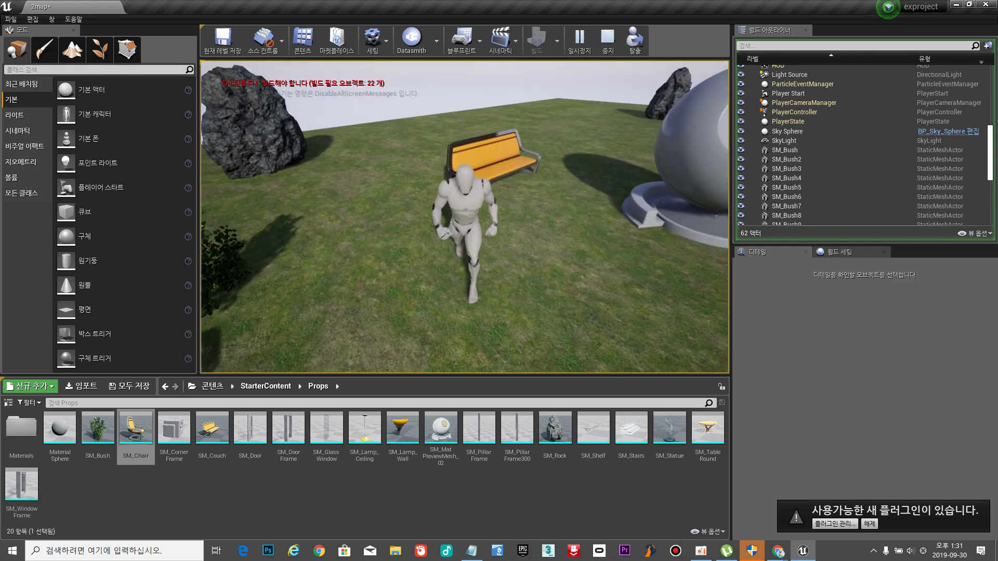
{"action": "key", "text": "w"}
{"action": "key", "text": "s"}
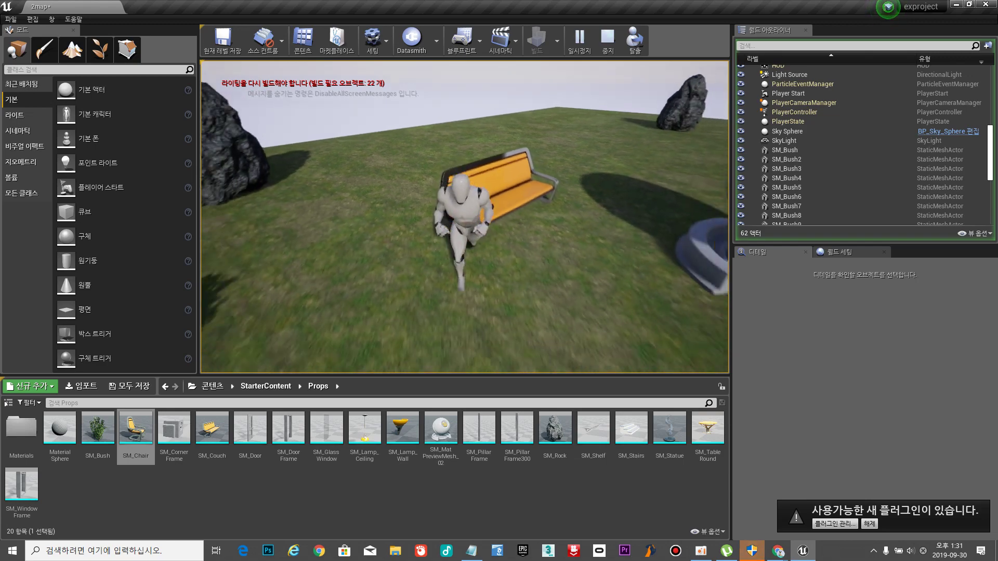
{"action": "key", "text": "Escape"}
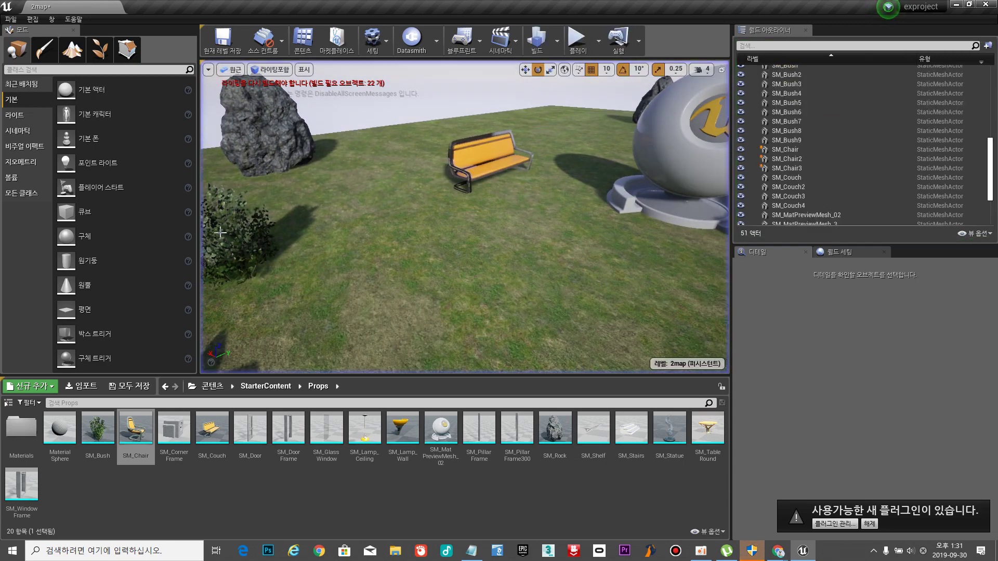
Examine the Physics settings of SM_Couch2, the yellow bench near the rock.
{"action": "left_click", "coordinate": [484, 149]}
{"action": "scroll", "coordinate": [896, 383], "scroll_direction": "down", "scroll_amount": 5}
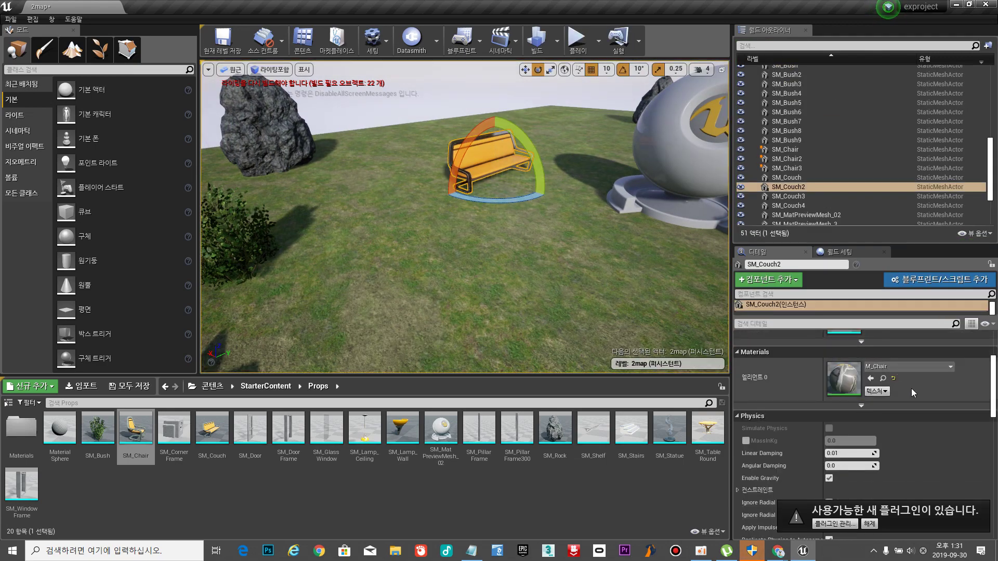
{"action": "scroll", "coordinate": [925, 398], "scroll_direction": "down", "scroll_amount": 3}
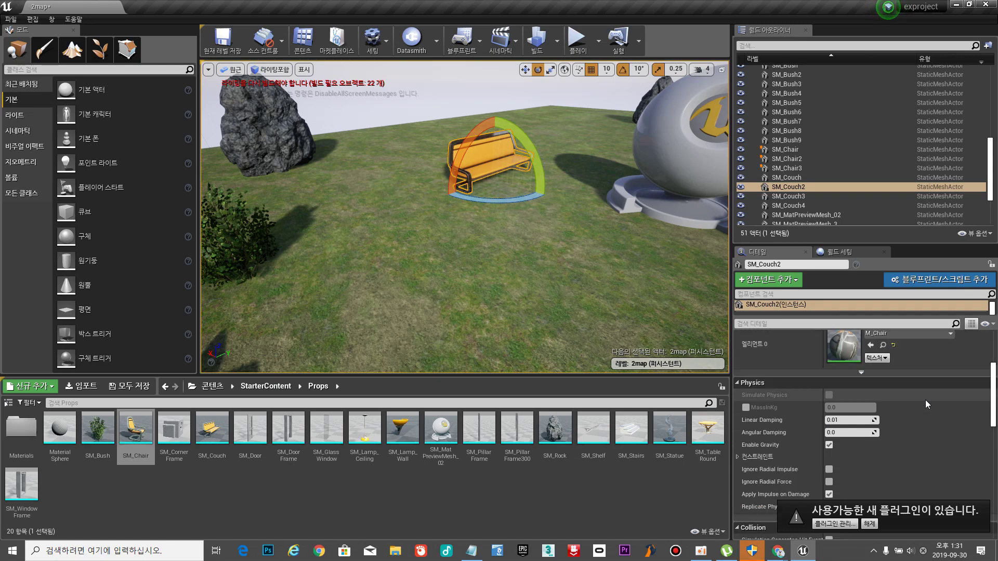
Try a fresh SM_Couch on the grass in front of the yellow bench, check its Physics settings, and delete it.
{"action": "left_click", "coordinate": [476, 259]}
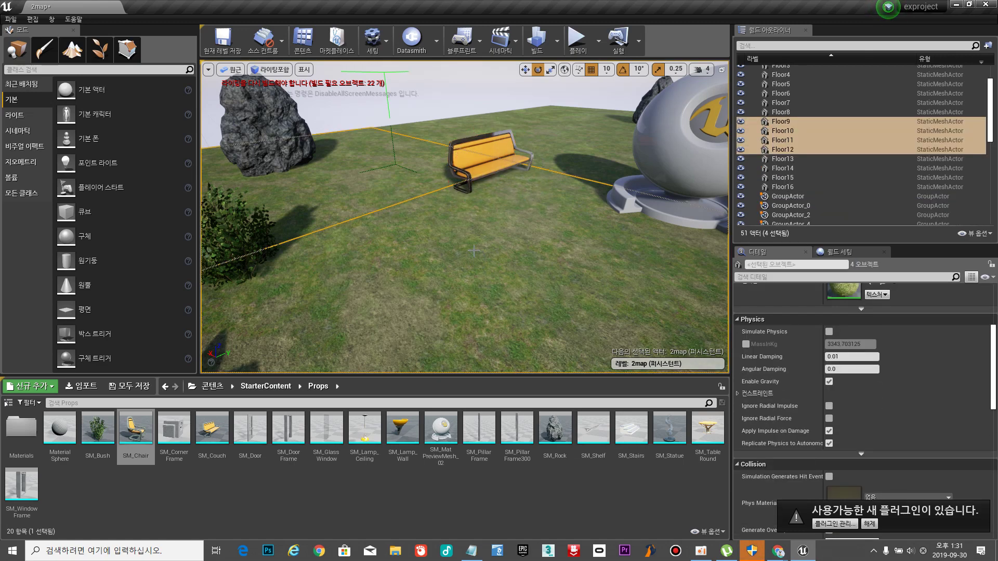
{"action": "left_click_drag", "start_coordinate": [212, 430], "coordinate": [412, 263]}
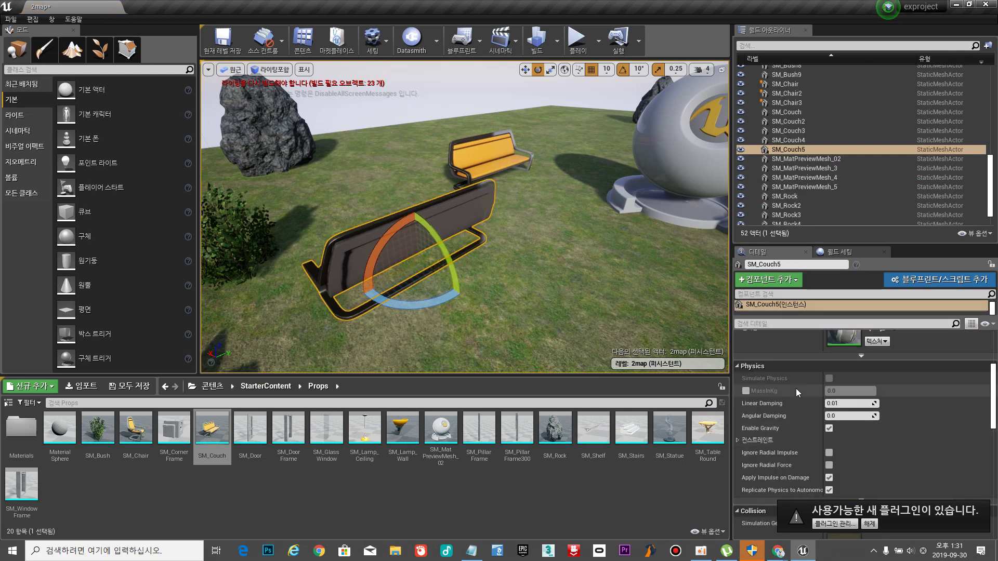
{"action": "key", "text": "Delete"}
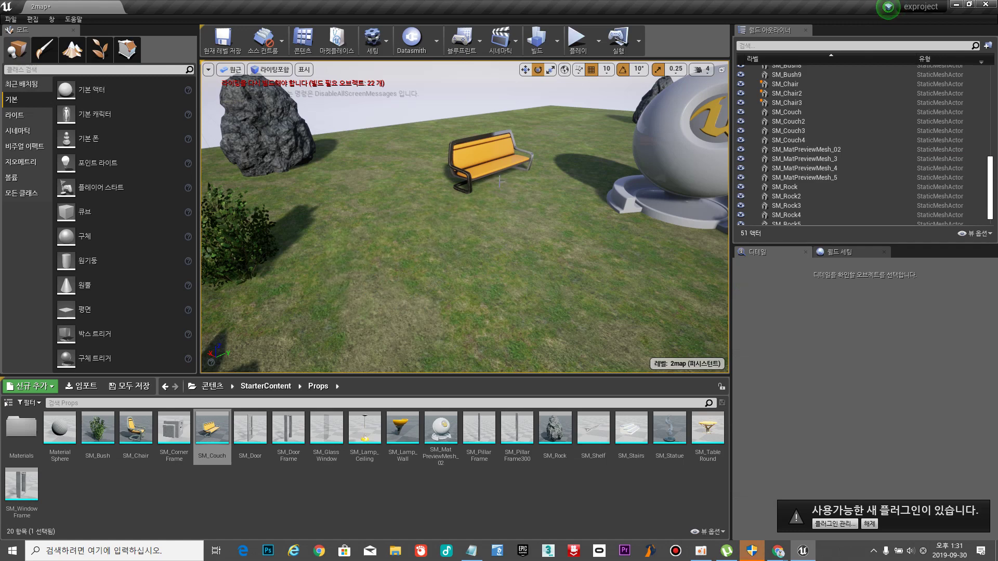
Enable Simulation Generates Hit Events in the Collision settings of SM_Couch2.
{"action": "left_click", "coordinate": [493, 172]}
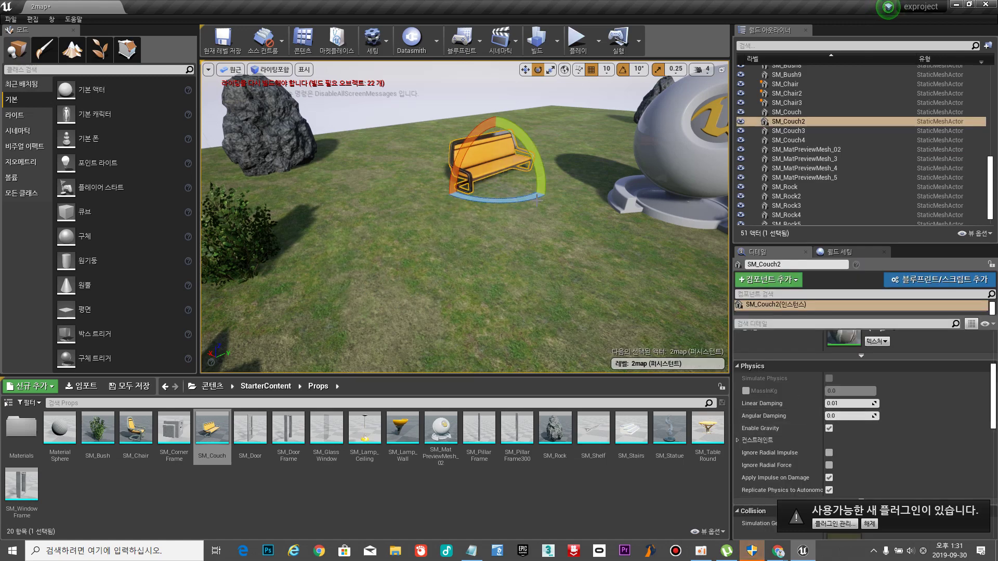
{"action": "scroll", "coordinate": [813, 427], "scroll_direction": "up", "scroll_amount": 5}
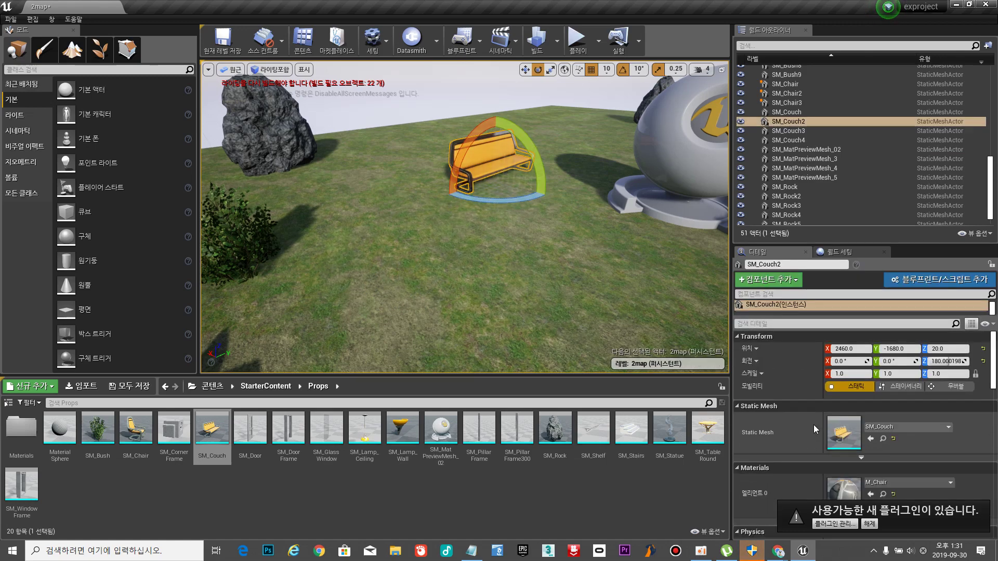
{"action": "scroll", "coordinate": [813, 428], "scroll_direction": "down", "scroll_amount": 5}
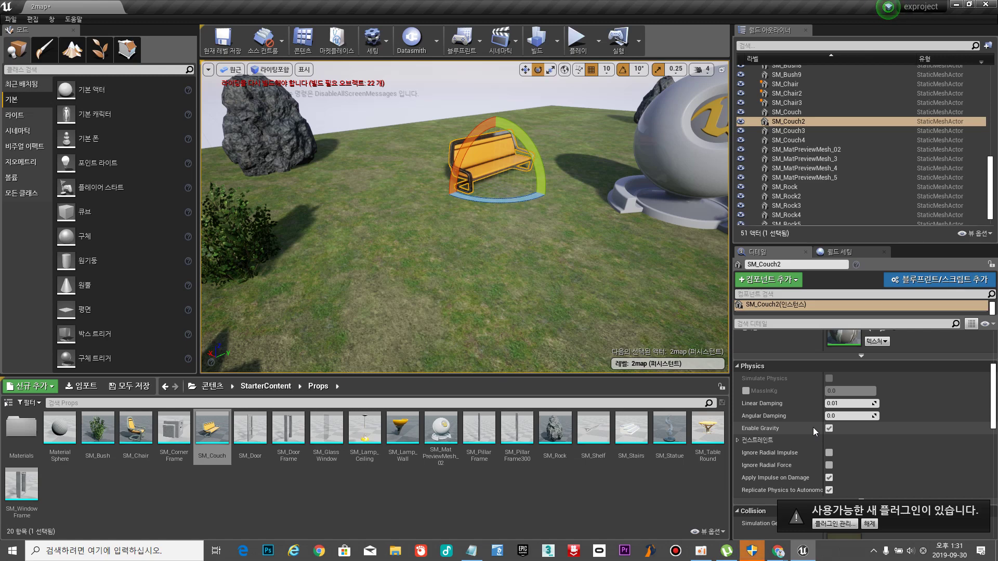
{"action": "scroll", "coordinate": [832, 434], "scroll_direction": "down", "scroll_amount": 4}
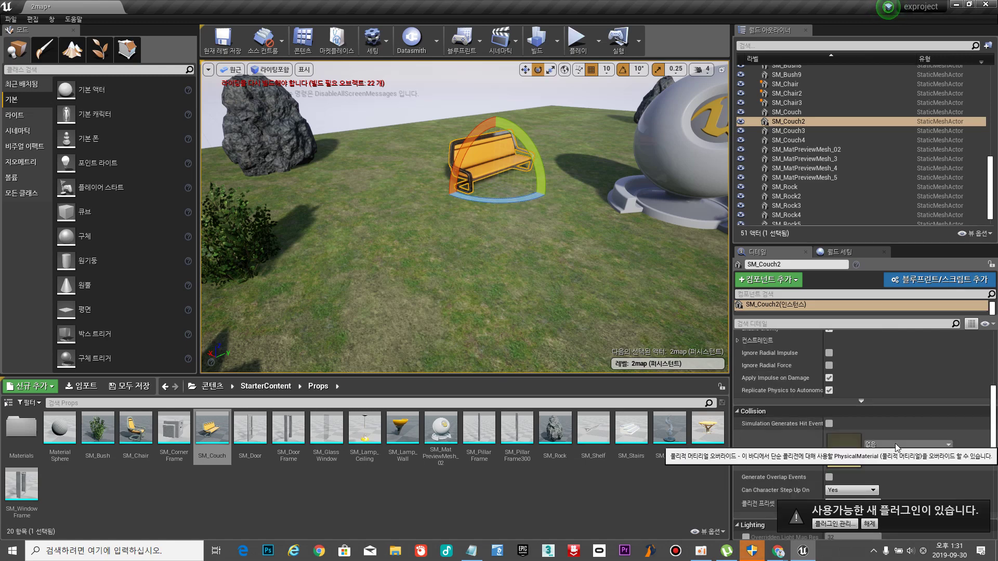
{"action": "scroll", "coordinate": [895, 448], "scroll_direction": "down", "scroll_amount": 1}
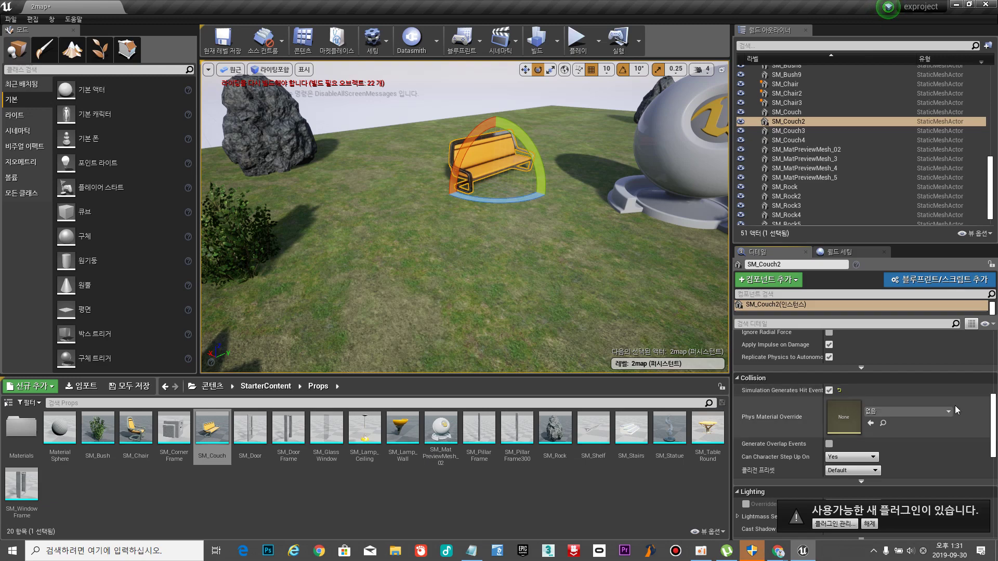
Set the collision preset of SM_Couch2 to BlockAll.
{"action": "scroll", "coordinate": [956, 404], "scroll_direction": "down", "scroll_amount": 1}
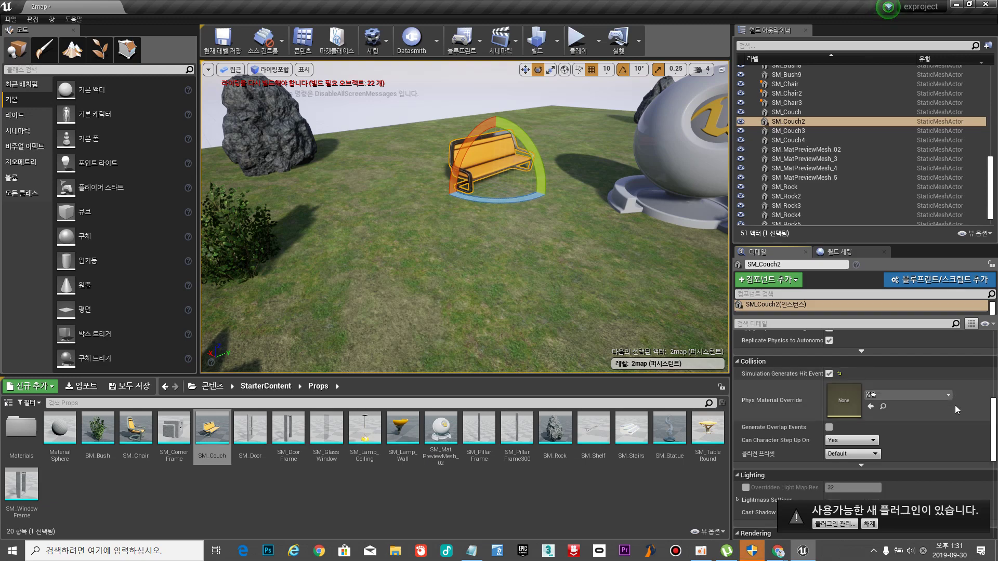
{"action": "left_click", "coordinate": [857, 455]}
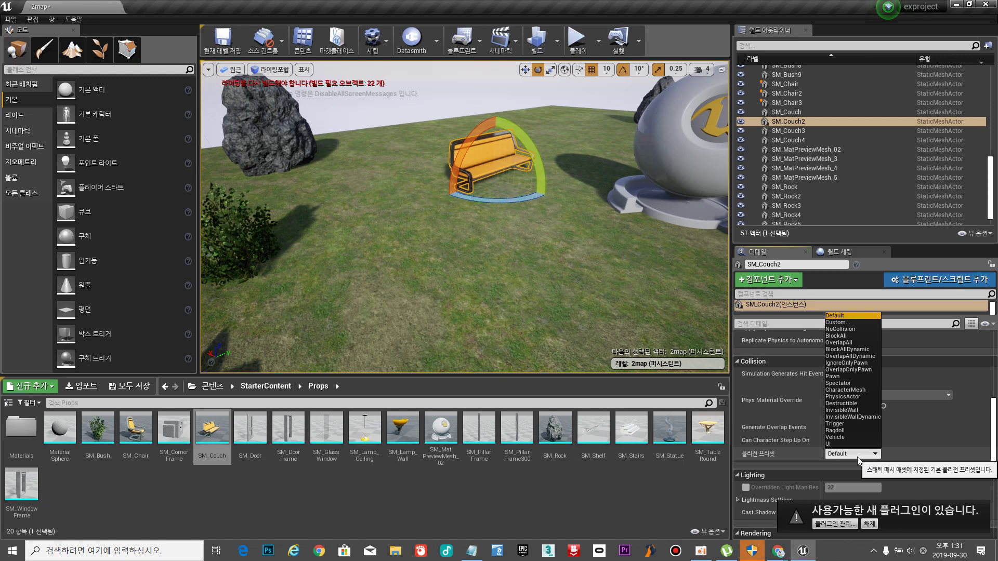
{"action": "left_click", "coordinate": [857, 455]}
{"action": "left_click", "coordinate": [856, 455]}
{"action": "left_click", "coordinate": [839, 335]}
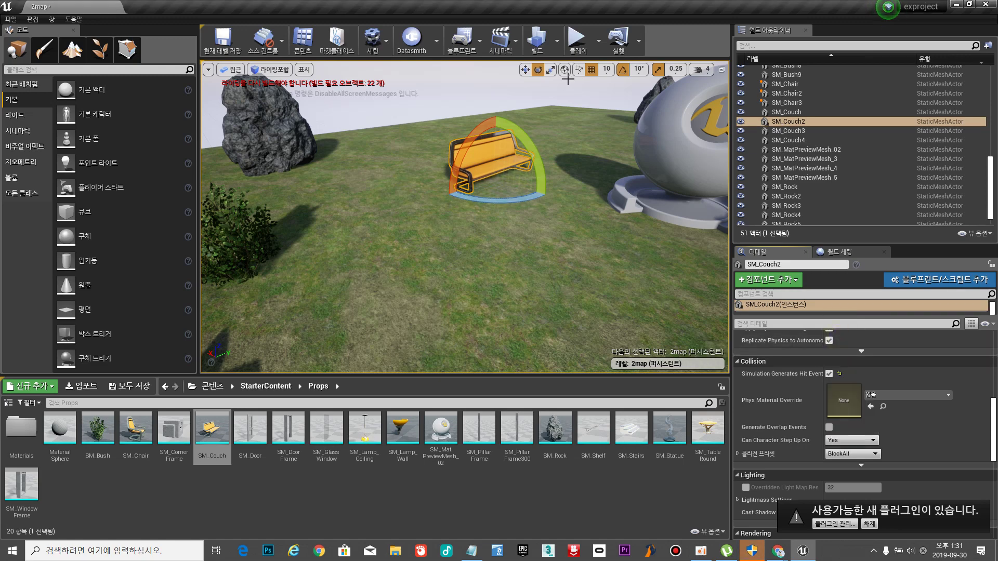
Play-test the park, running the character into the benches, chairs and rocks to check their collisions, and end the session.
{"action": "left_click", "coordinate": [581, 37]}
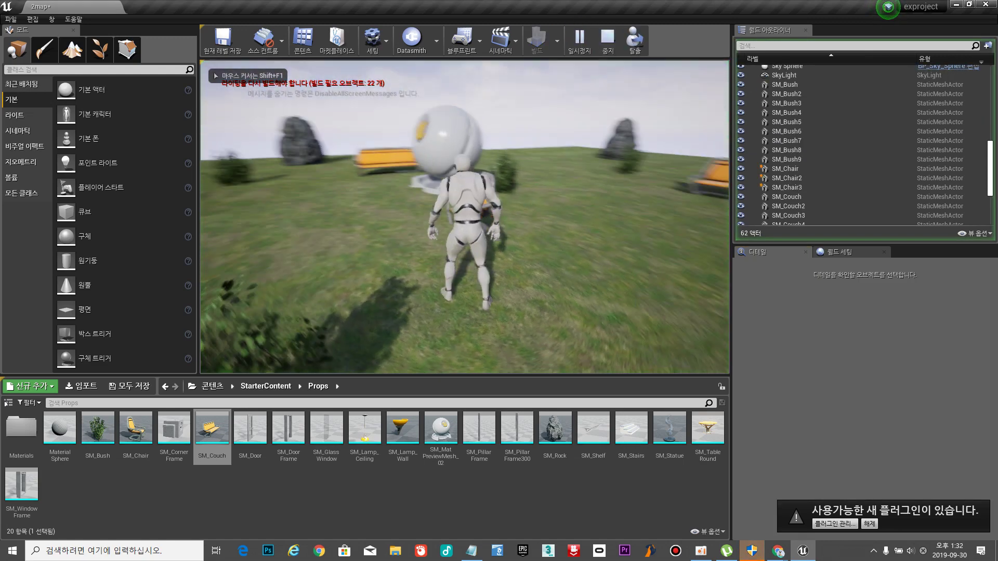
{"action": "key", "text": "w"}
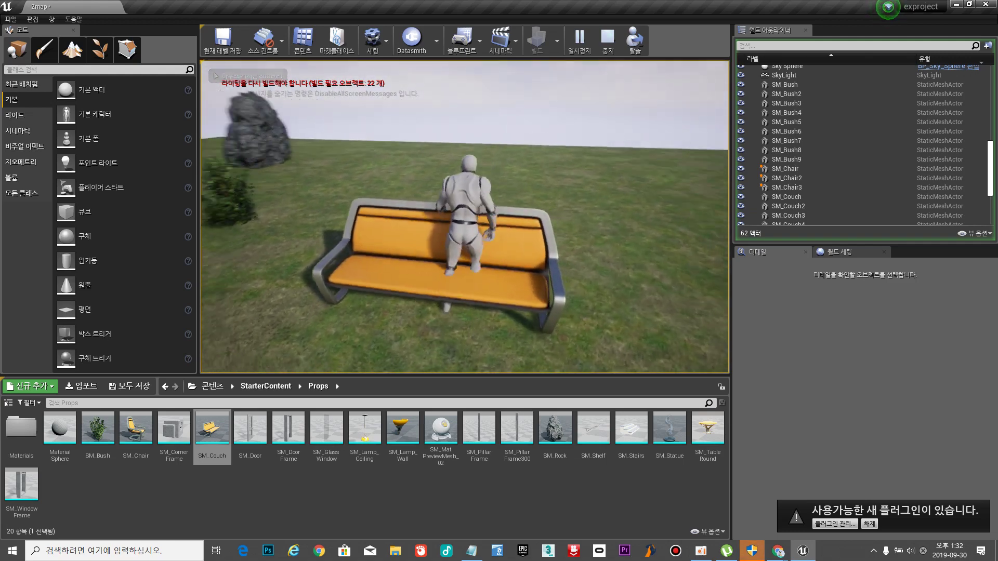
{"action": "key", "text": "s"}
{"action": "key", "text": "w"}
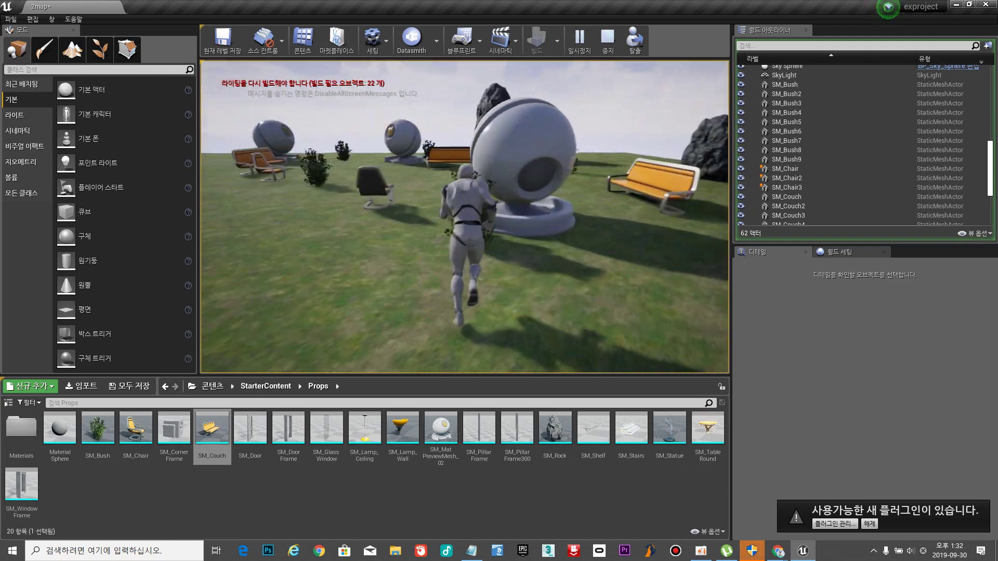
{"action": "key", "text": "w"}
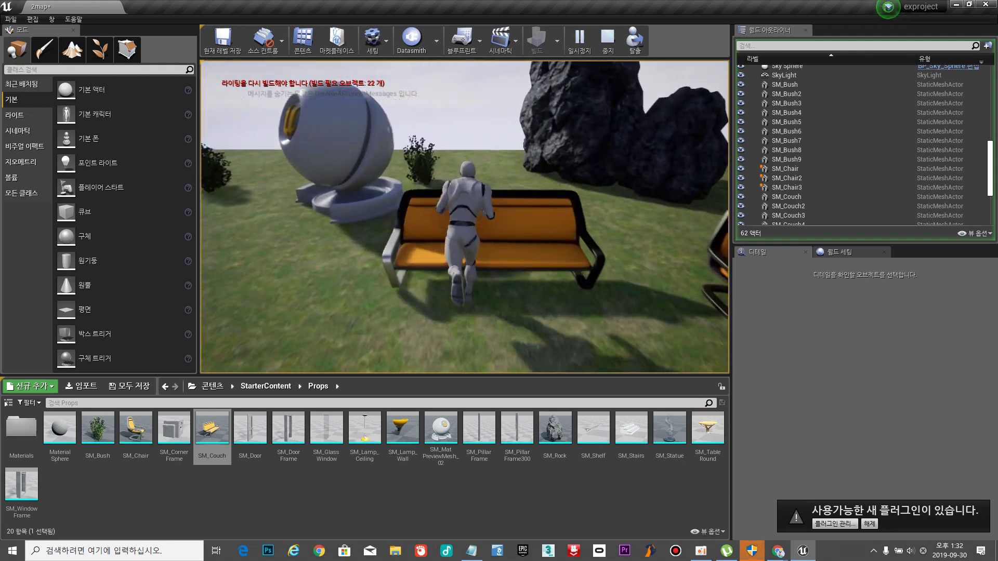
{"action": "key", "text": "w"}
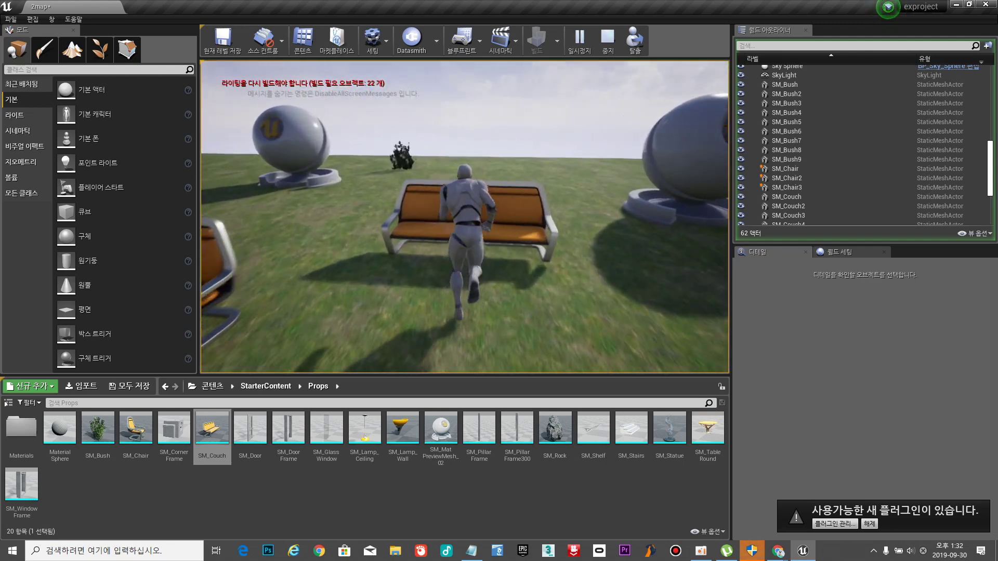
{"action": "key", "text": "w"}
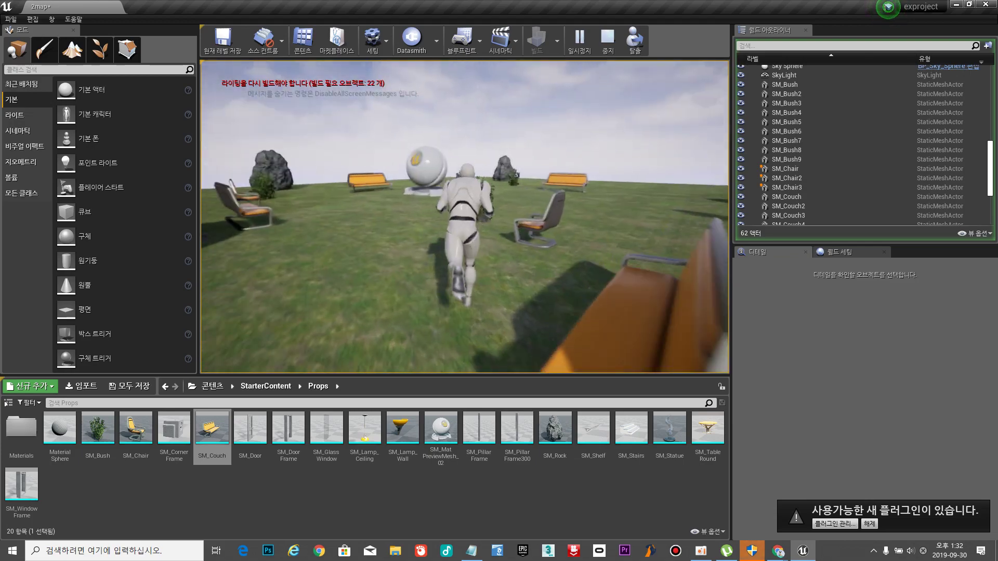
{"action": "key", "text": "w"}
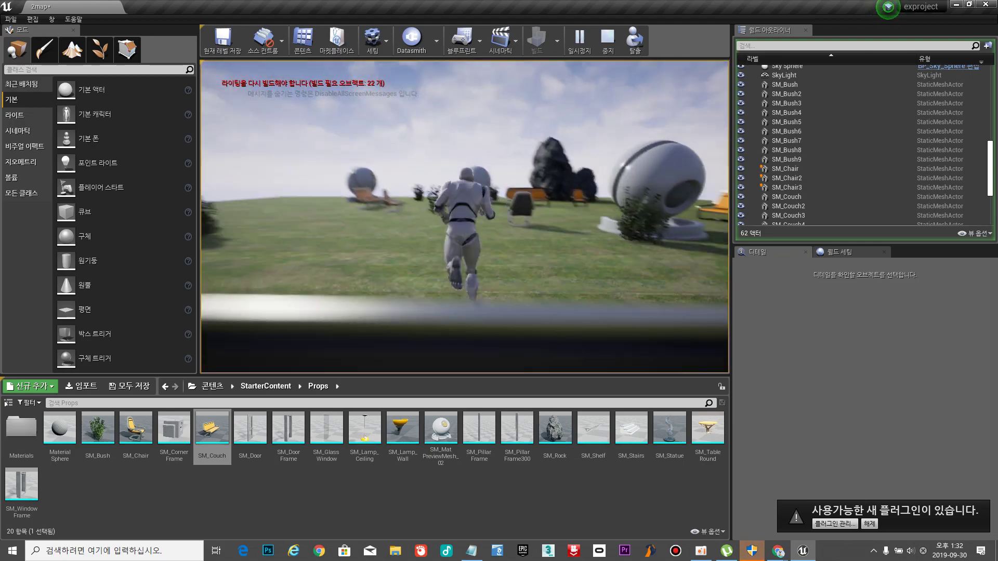
{"action": "key", "text": "w"}
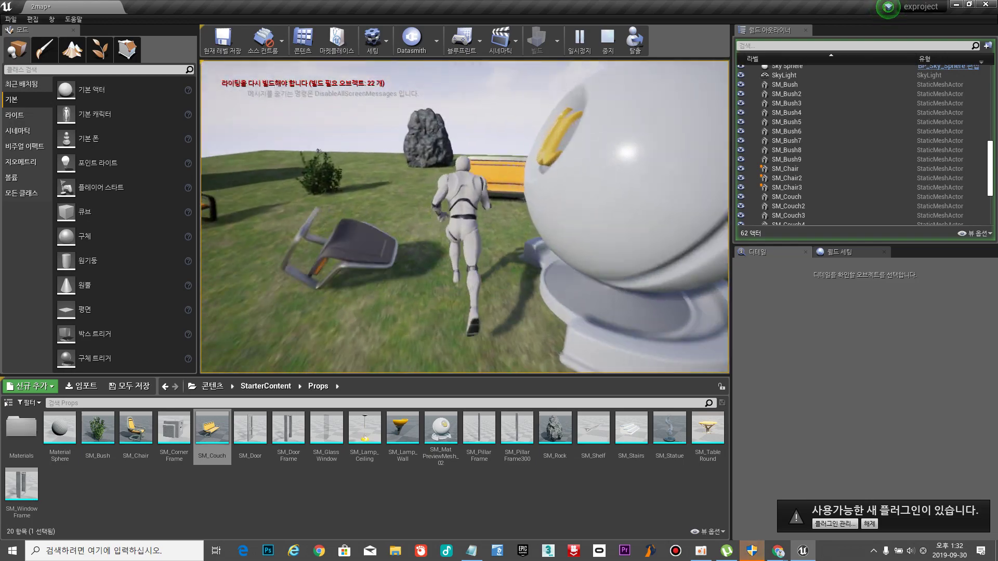
{"action": "key", "text": "w"}
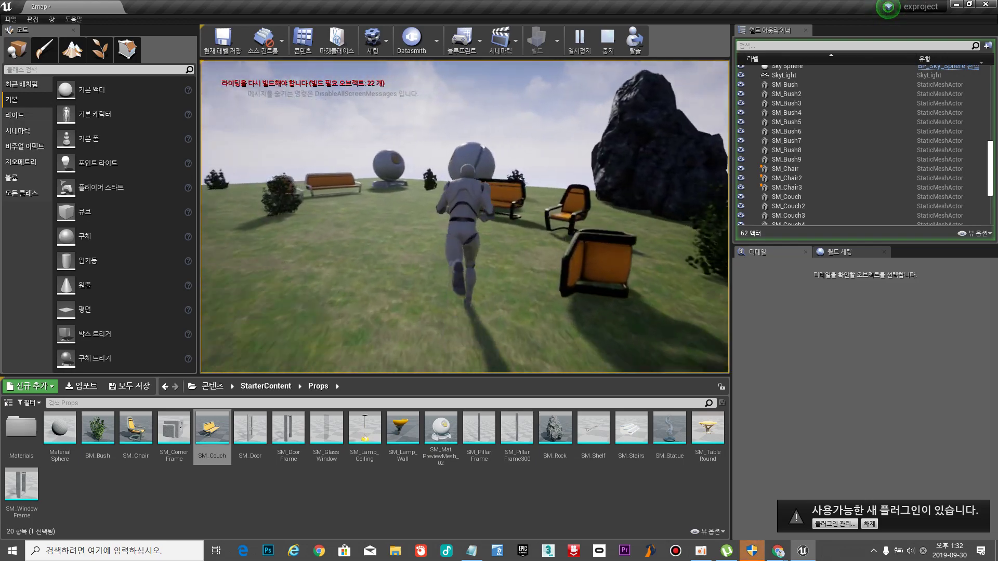
{"action": "key", "text": "w"}
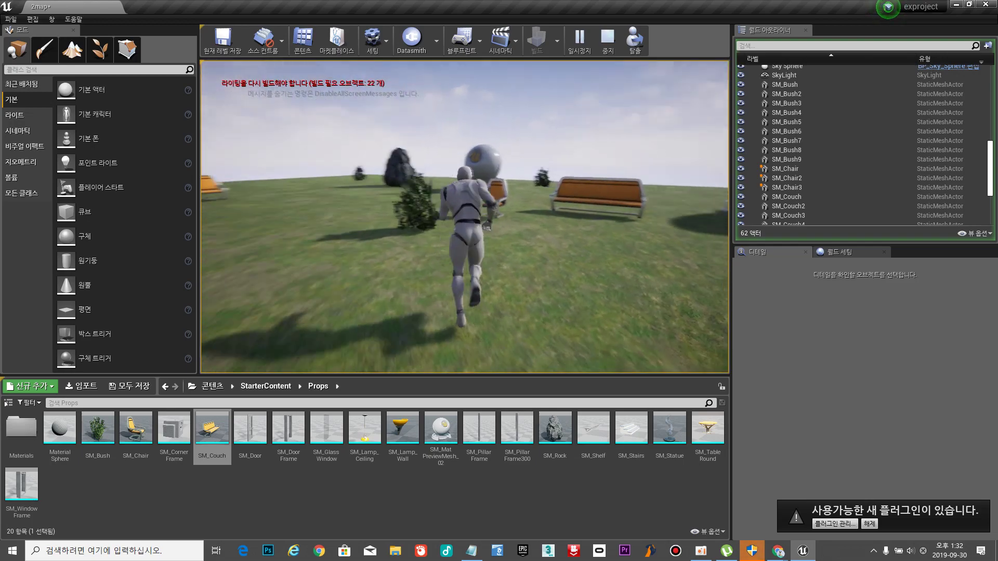
{"action": "key", "text": "w"}
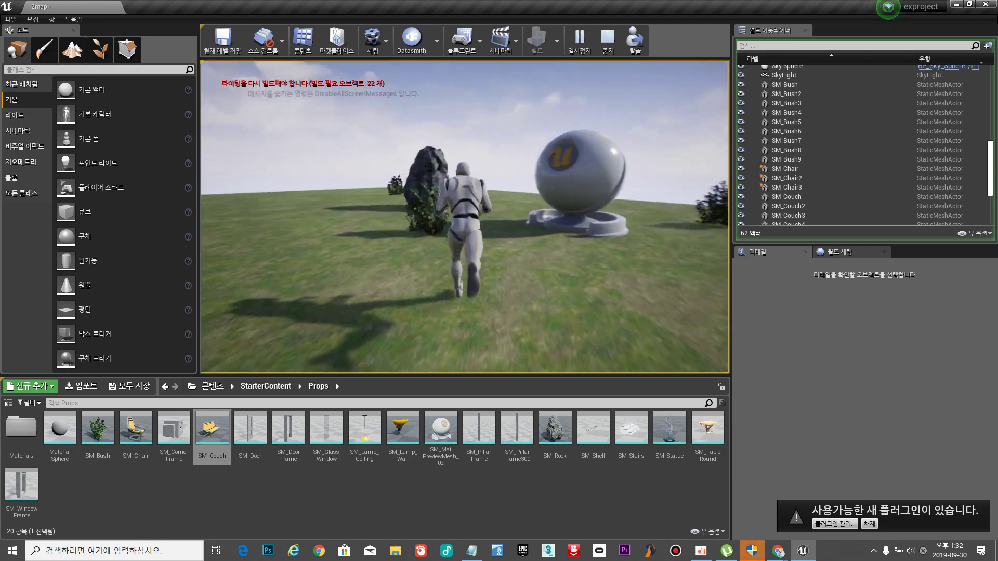
{"action": "key", "text": "w"}
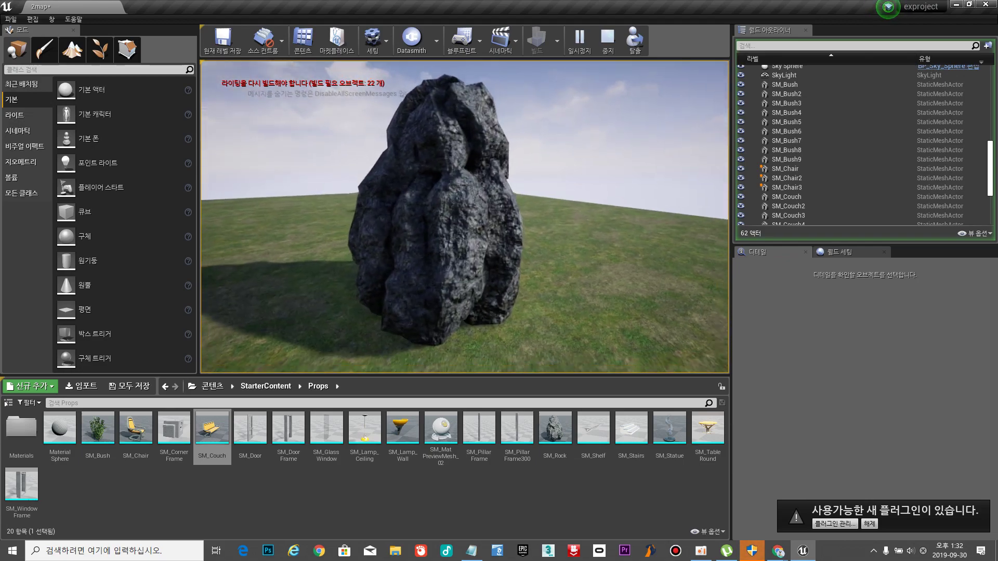
{"action": "key", "text": "s"}
{"action": "key", "text": "w"}
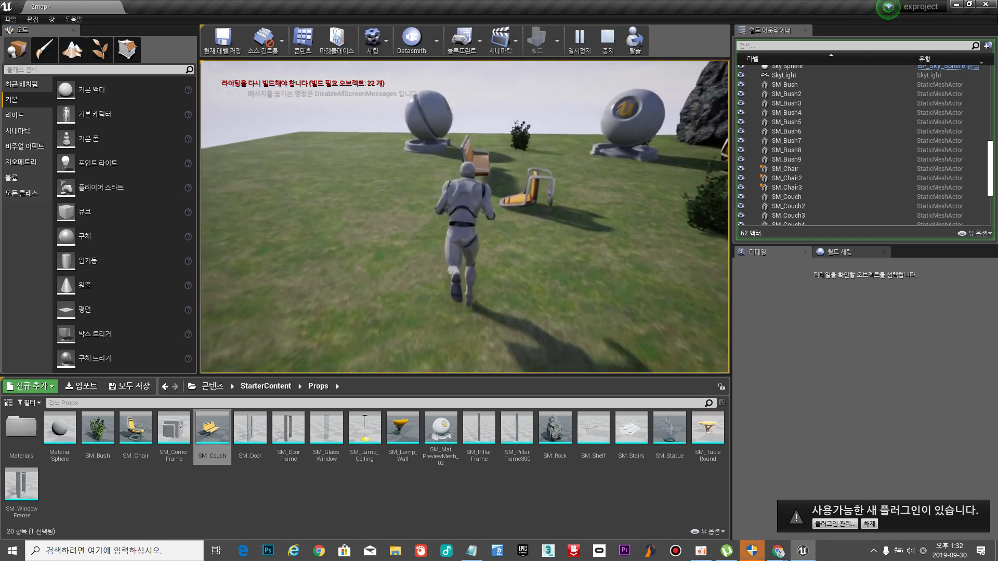
{"action": "key", "text": "w"}
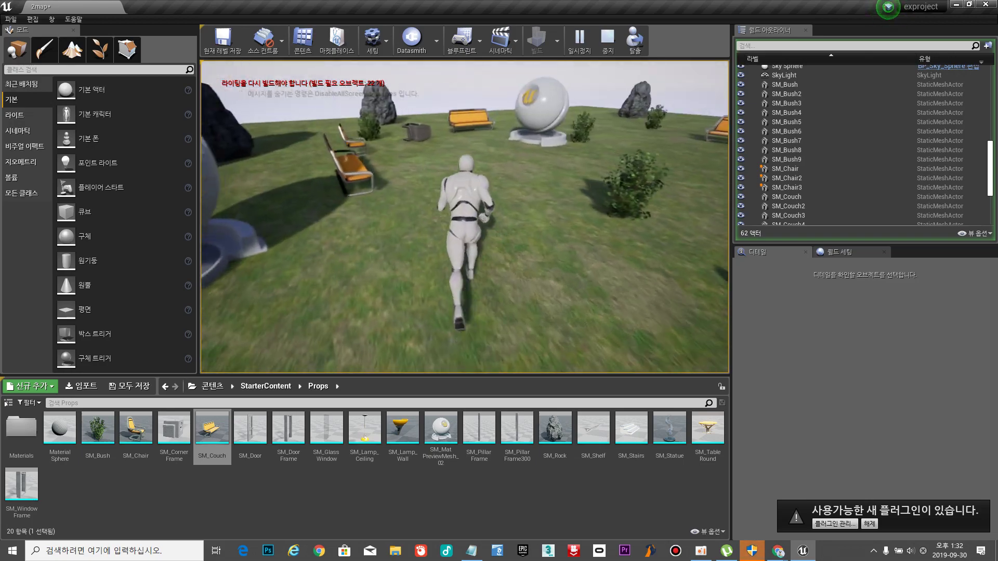
{"action": "key", "text": "Escape"}
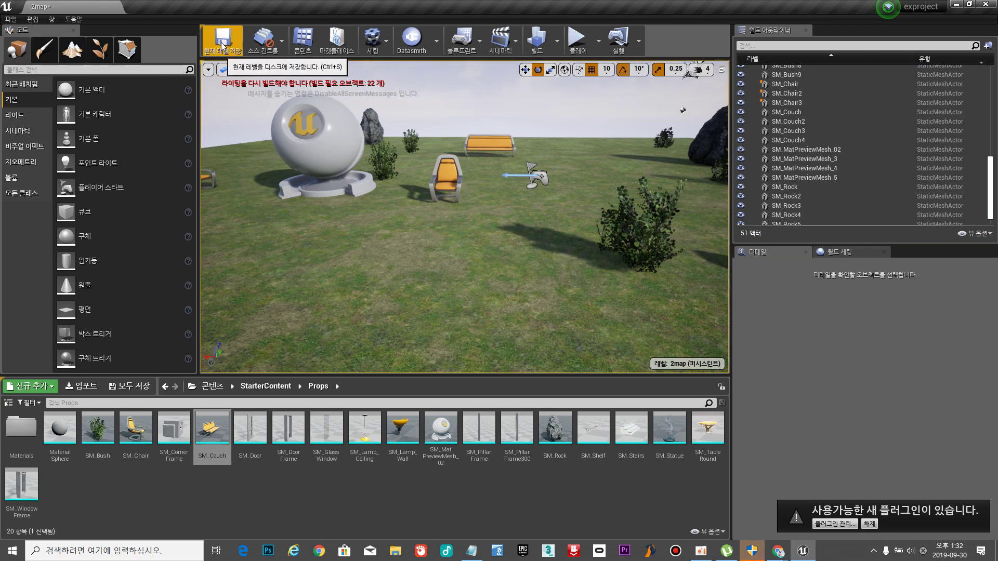
Build the 2map level to update its lighting and reflection captures, and close the message log.
{"action": "left_click", "coordinate": [541, 36]}
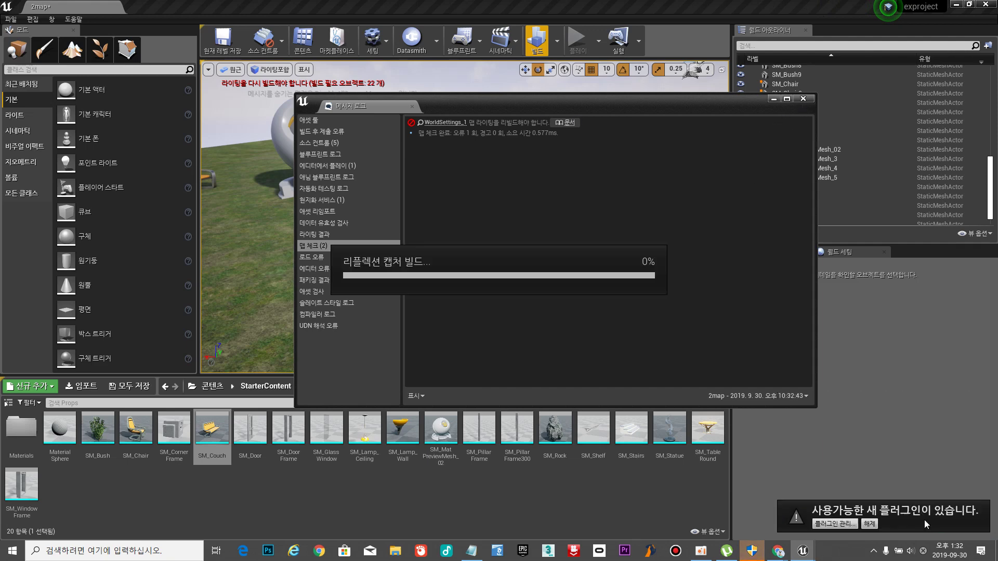
{"action": "left_click", "coordinate": [804, 99]}
{"action": "left_click", "coordinate": [361, 474]}
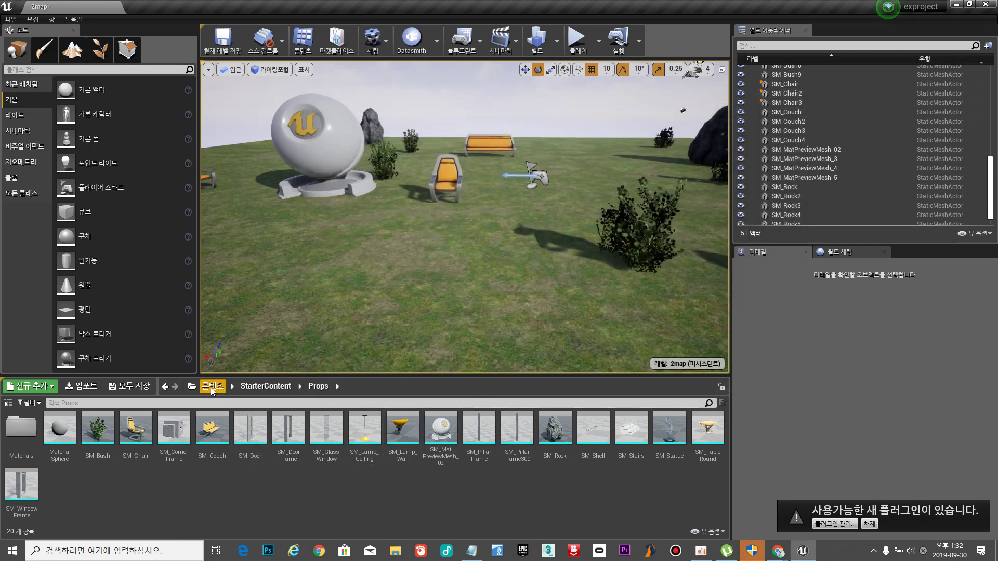
Check the project's sound folder, and open the Audio folder of StarterContent.
{"action": "left_click", "coordinate": [275, 385]}
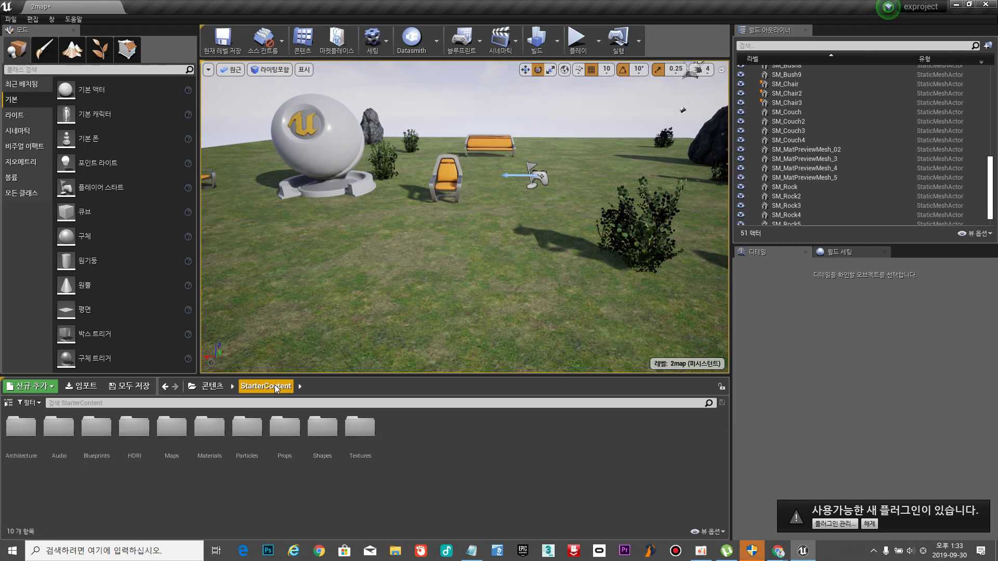
{"action": "left_click", "coordinate": [211, 387]}
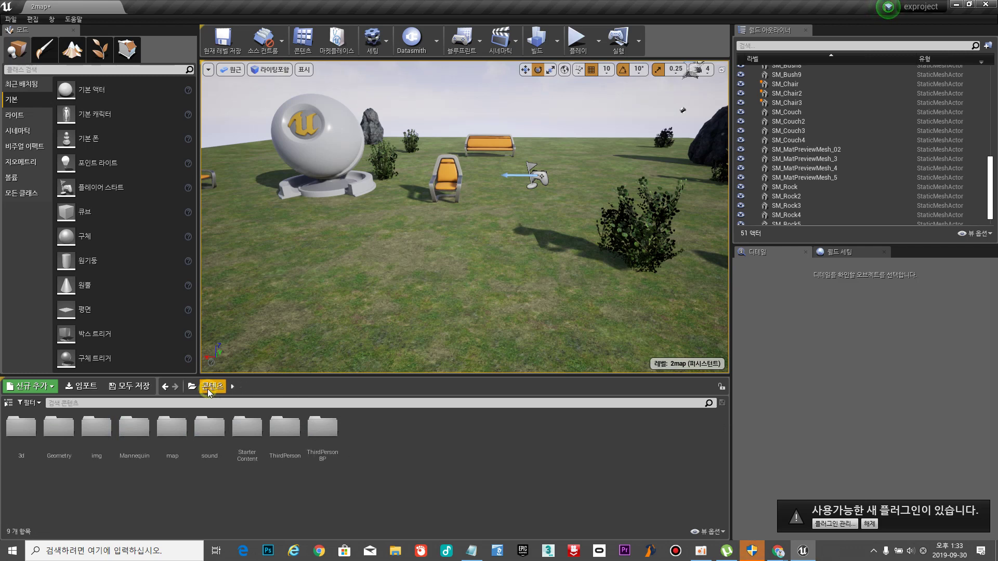
{"action": "double_click", "coordinate": [212, 432]}
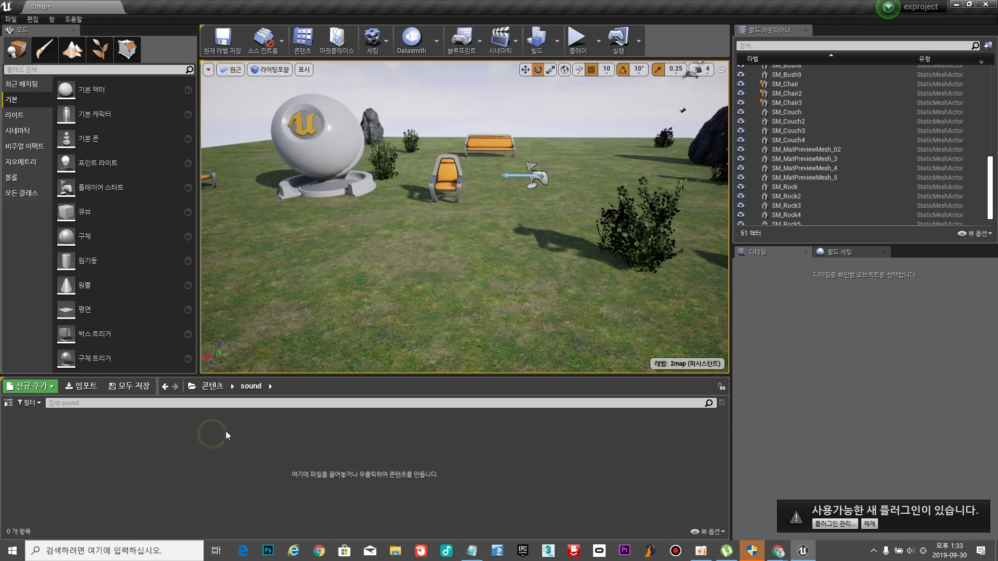
{"action": "left_click", "coordinate": [210, 388]}
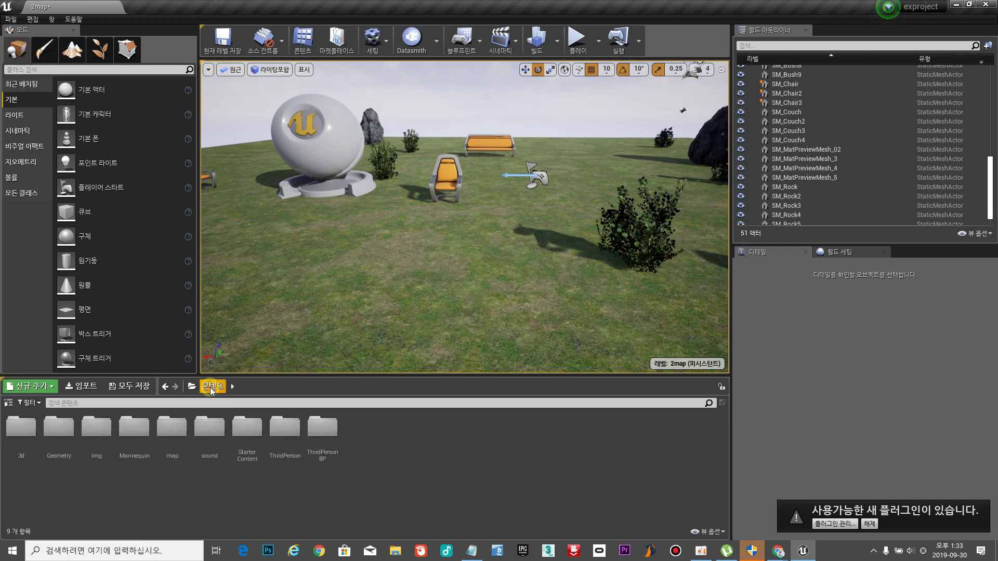
{"action": "double_click", "coordinate": [249, 429]}
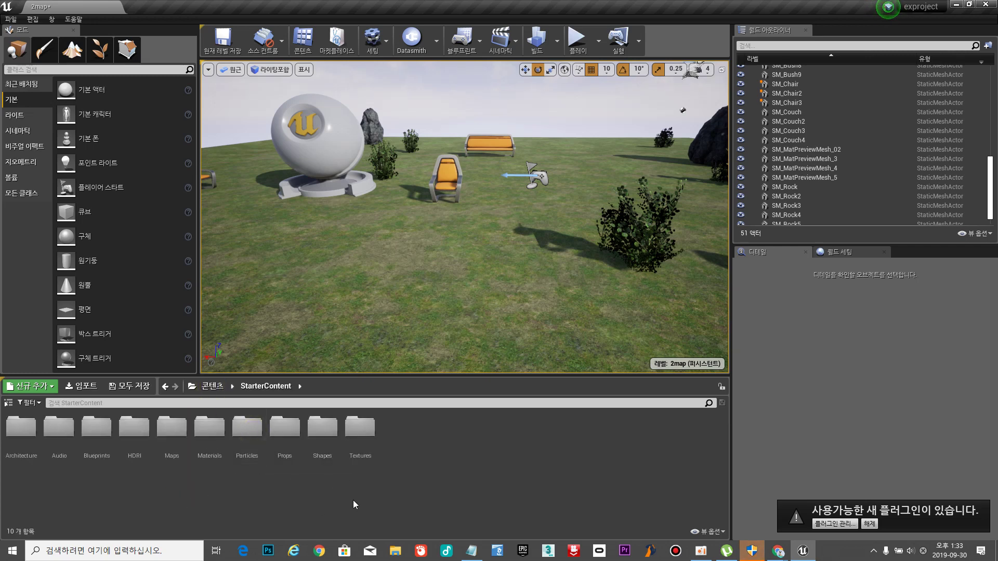
{"action": "double_click", "coordinate": [59, 427]}
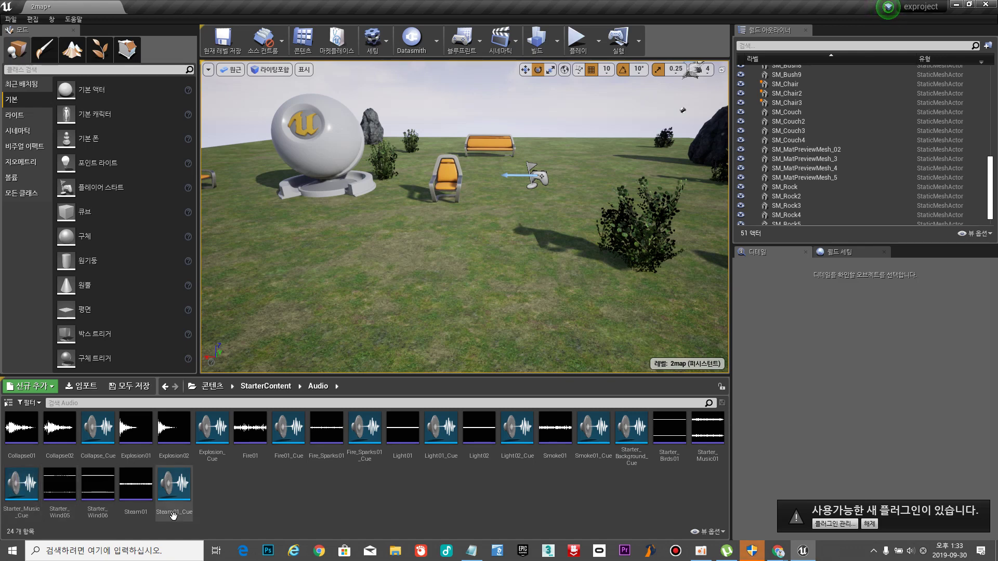
{"action": "left_click", "coordinate": [296, 516]}
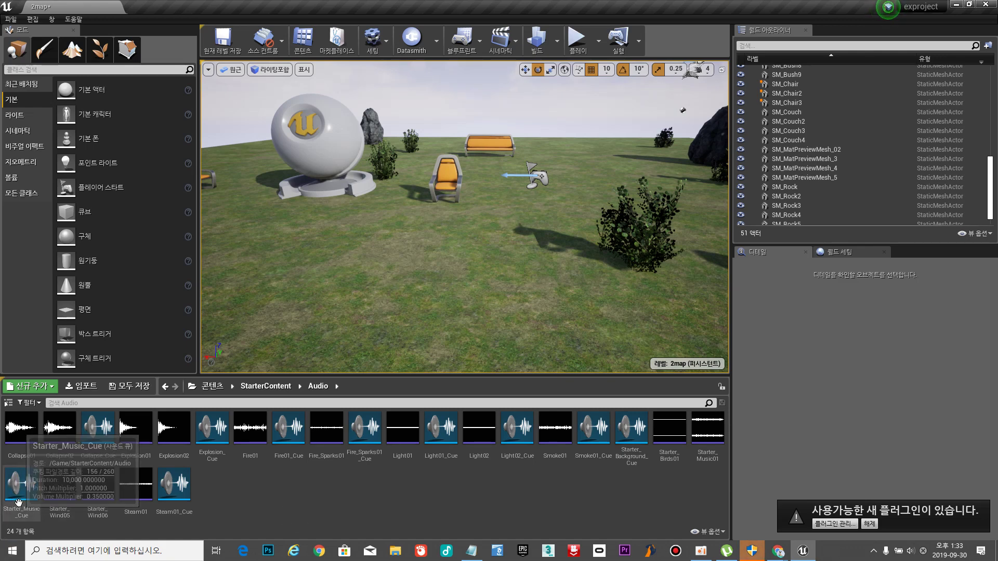
Place Starter_Music_Cue as an ambient sound on the grass in front of the large sphere sculpture.
{"action": "left_click_drag", "start_coordinate": [18, 486], "coordinate": [347, 316]}
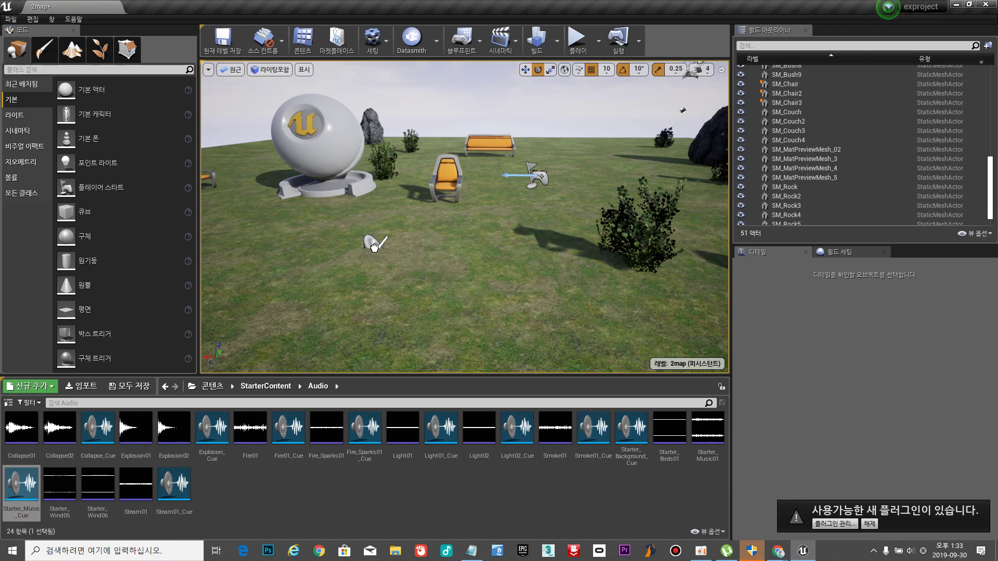
{"action": "left_click_drag", "start_coordinate": [375, 247], "coordinate": [373, 244]}
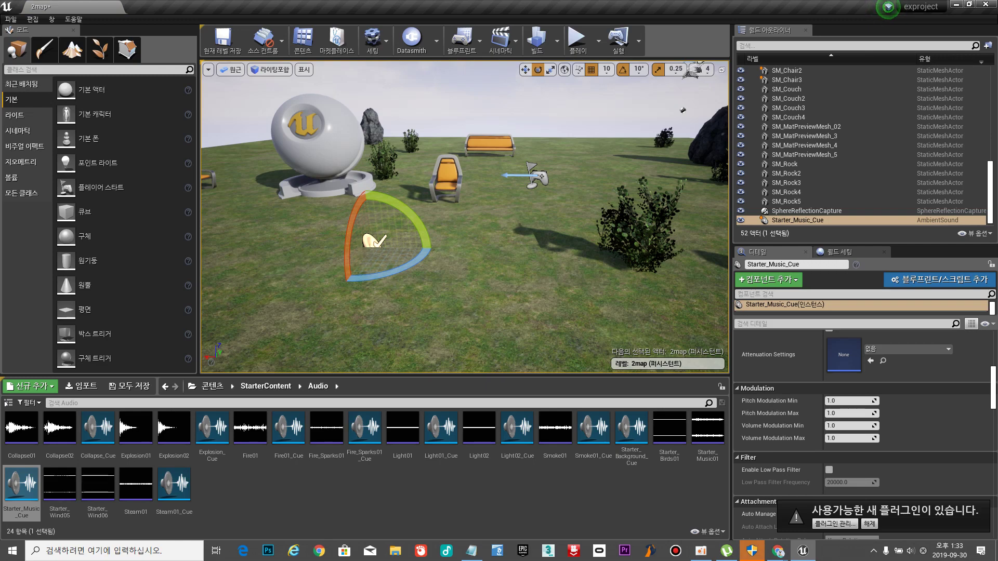
{"action": "left_click", "coordinate": [367, 239]}
{"action": "left_click", "coordinate": [368, 239]}
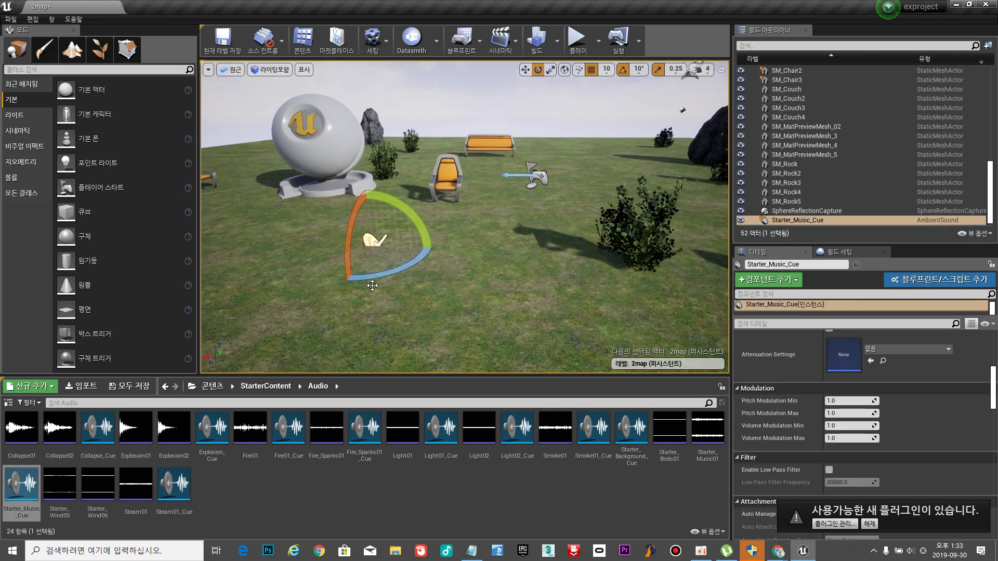
Play-test the park with the background music, and save the 2map level.
{"action": "left_click", "coordinate": [573, 52]}
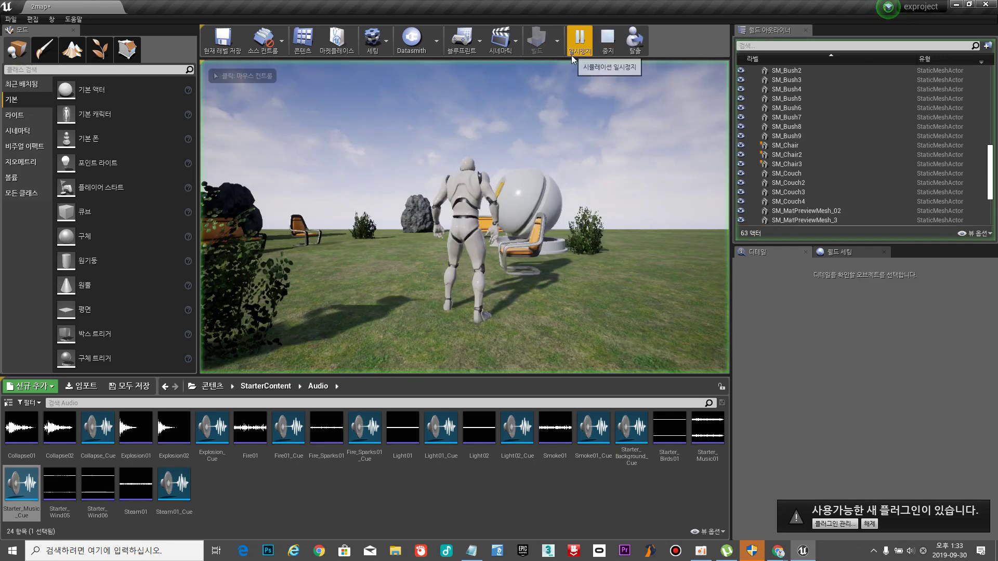
{"action": "left_click", "coordinate": [562, 187]}
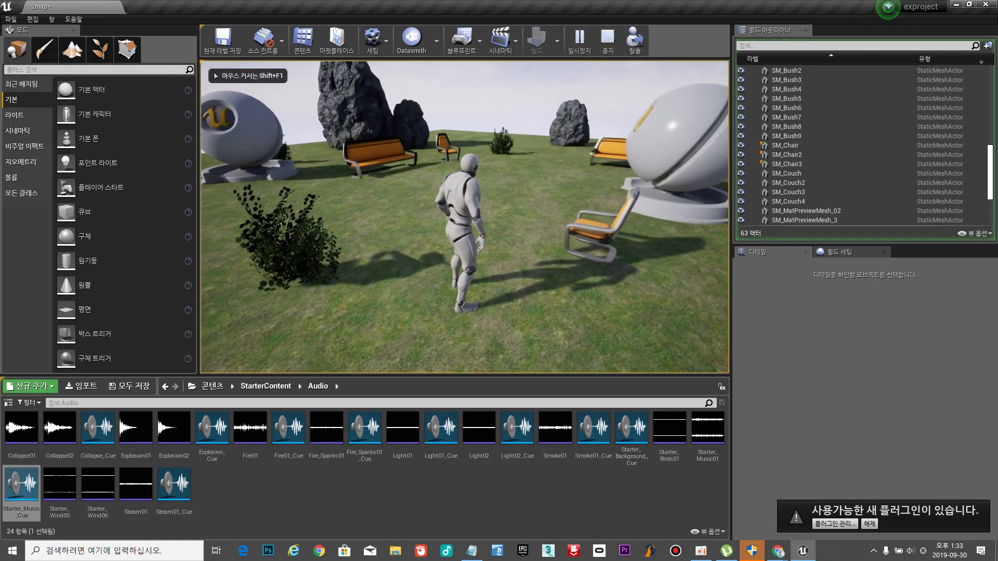
{"action": "key", "text": "w"}
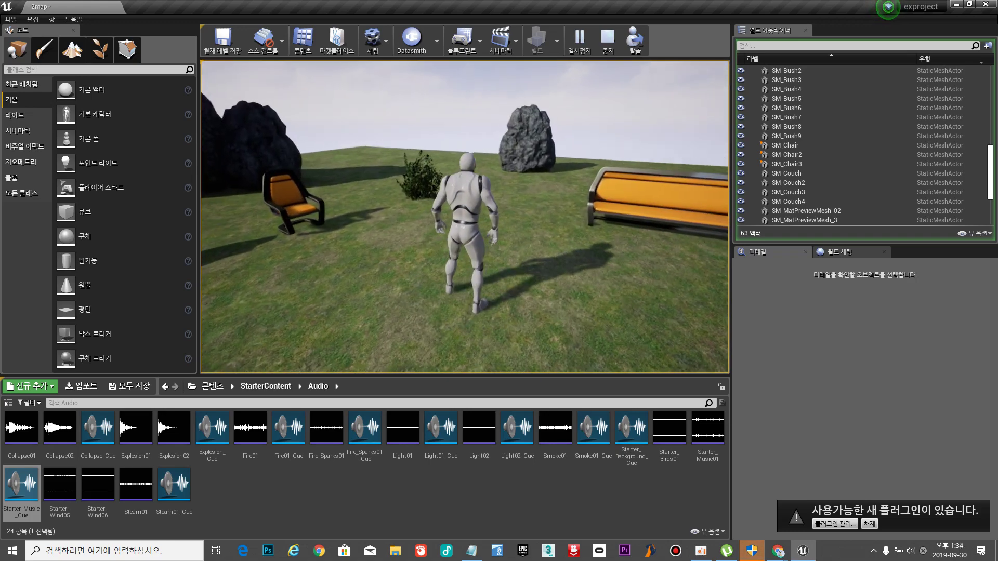
{"action": "key", "text": "Escape"}
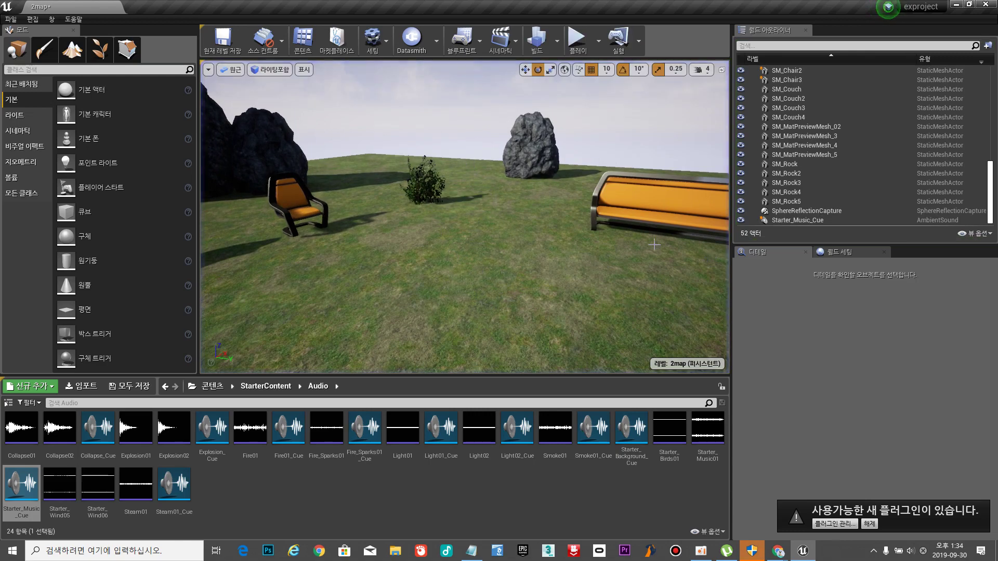
{"action": "left_click", "coordinate": [223, 38]}
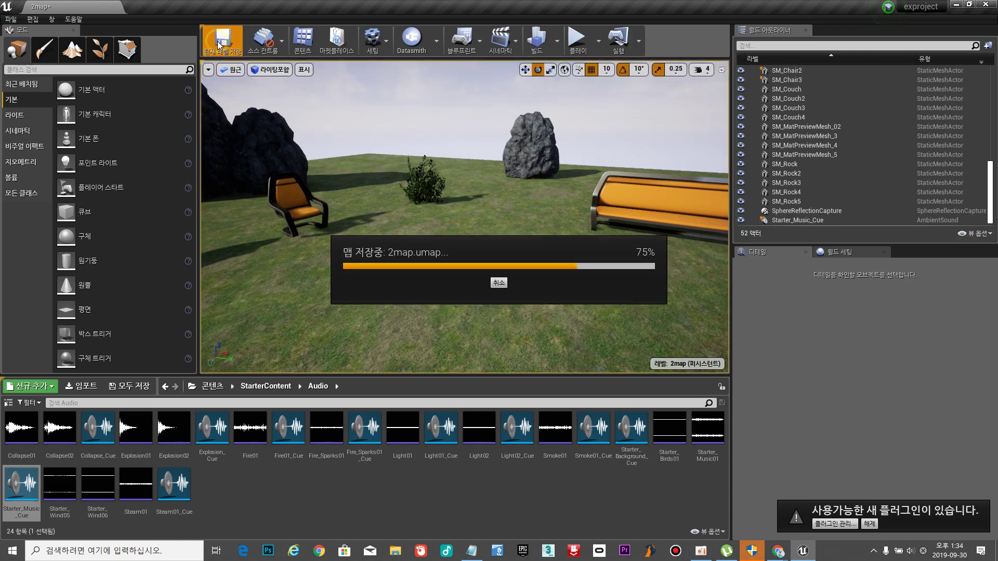
Open Starter_Music_Cue for editing and examine its output node and the Wave Player node's Sound Wave and Looping settings.
{"action": "double_click", "coordinate": [21, 483]}
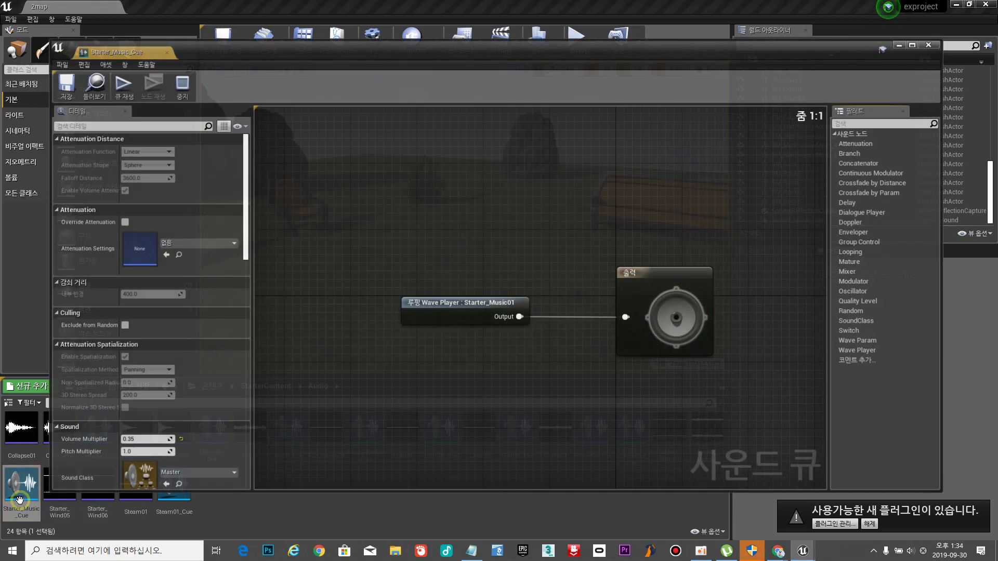
{"action": "left_click", "coordinate": [507, 321]}
{"action": "left_click", "coordinate": [673, 292]}
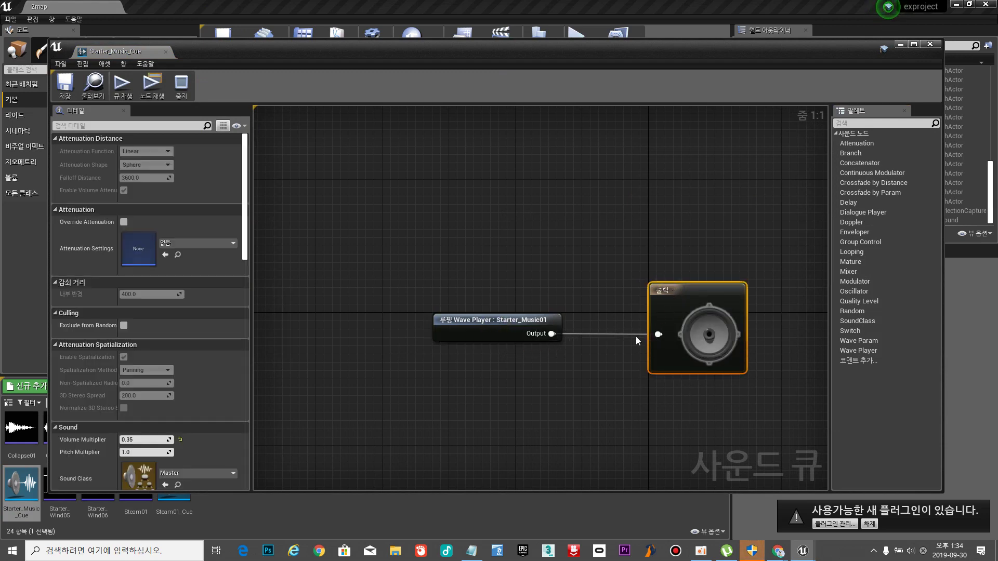
{"action": "left_click", "coordinate": [463, 318]}
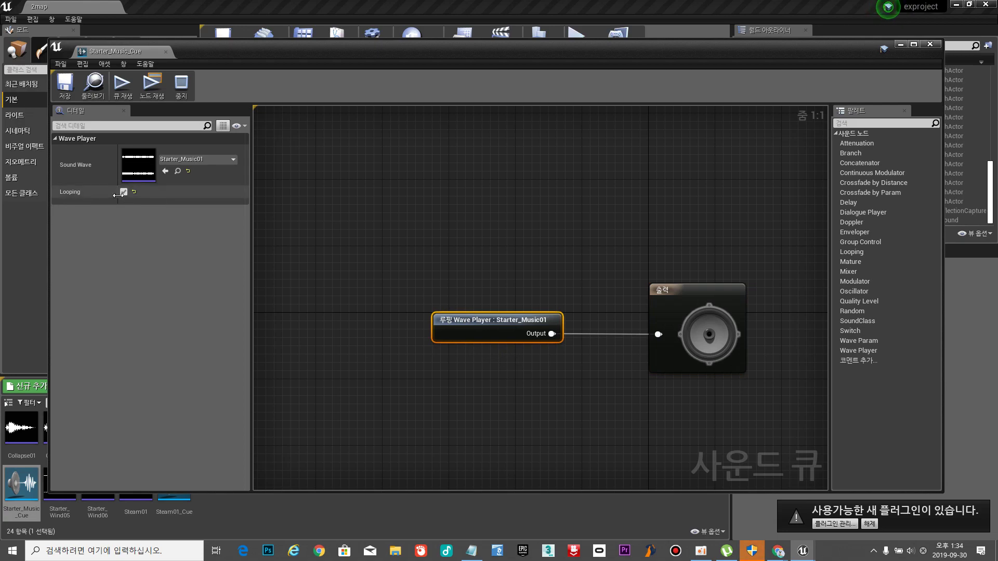
Close the Starter_Music_Cue editor and play-test the 2map park again, running the character past the sculptures and benches.
{"action": "left_click", "coordinate": [930, 47]}
{"action": "left_click", "coordinate": [575, 37]}
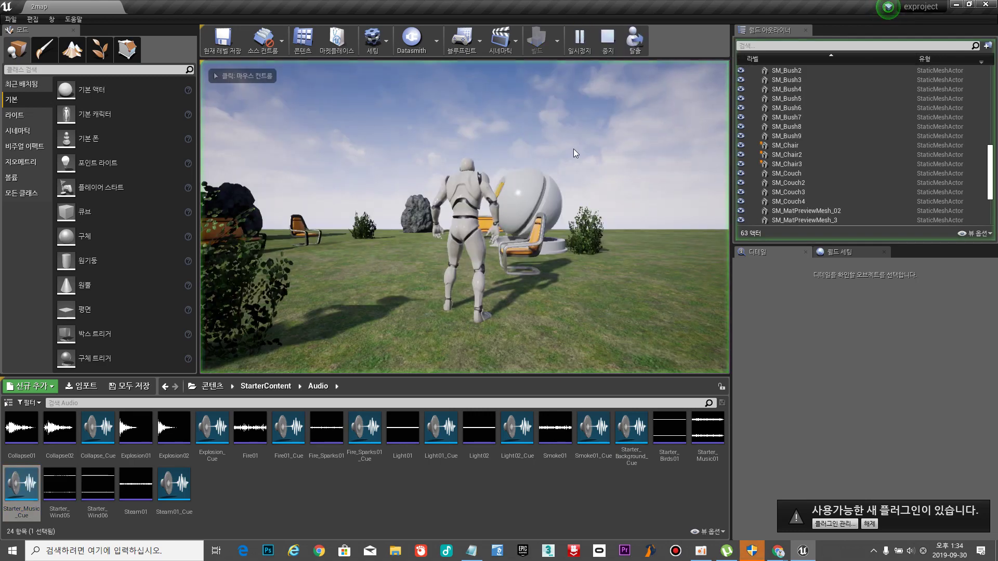
{"action": "left_click", "coordinate": [573, 148]}
{"action": "key", "text": "w"}
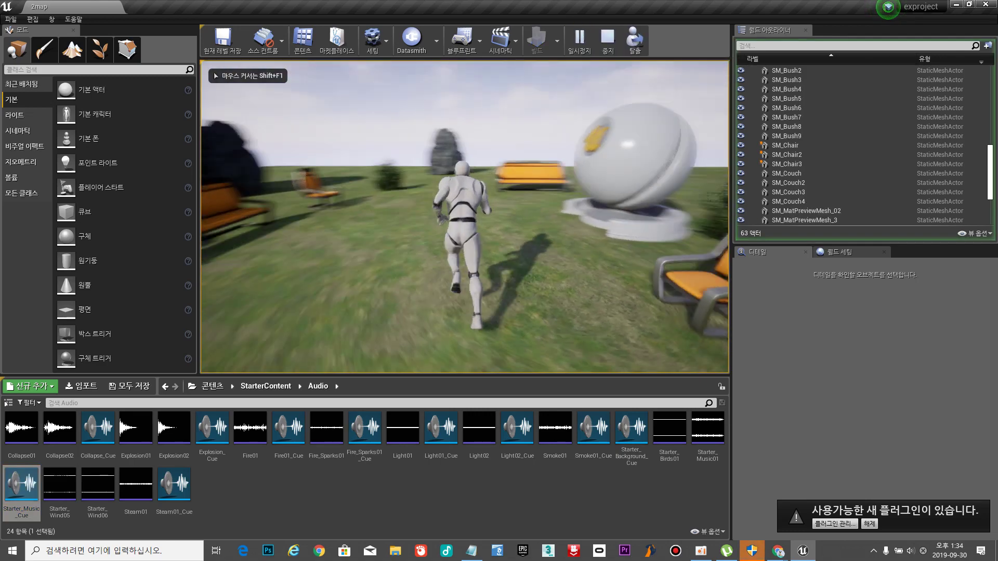
{"action": "key", "text": "w"}
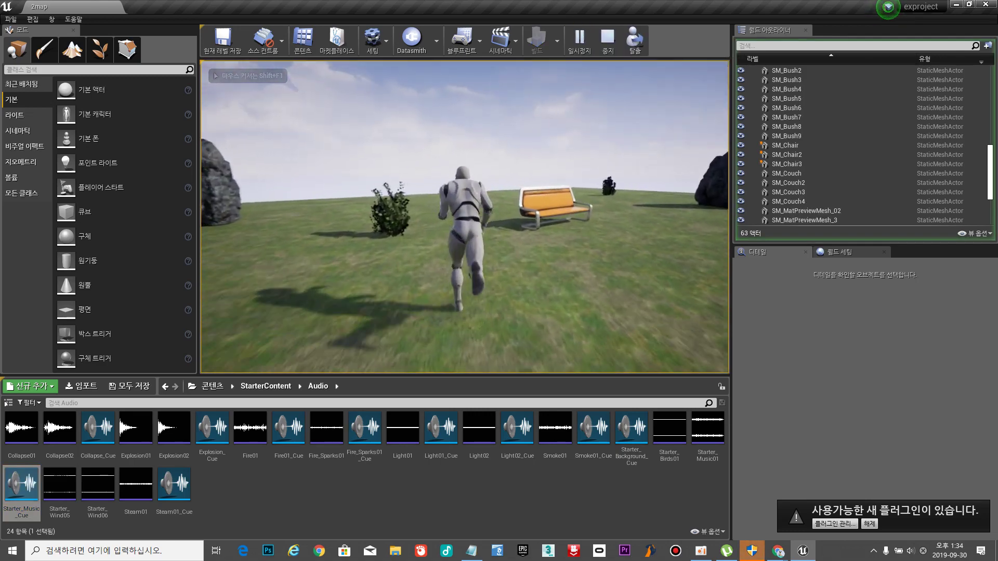
{"action": "key", "text": "w"}
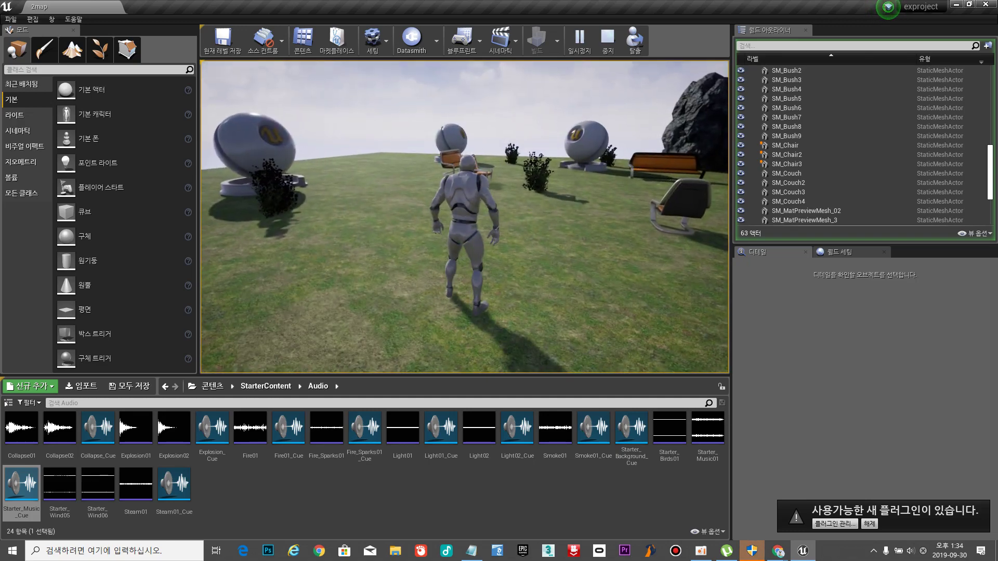
{"action": "key", "text": "Escape"}
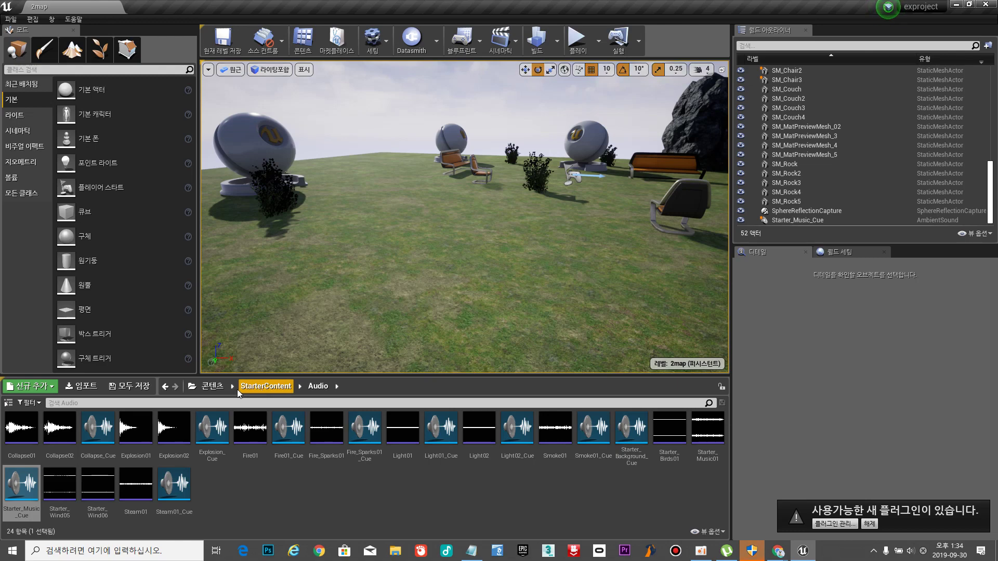
Open the 1map level from the project's map folder, saving the modified M_MaterialSphere and M_MaterialSphere_Plain materials.
{"action": "left_click", "coordinate": [212, 386]}
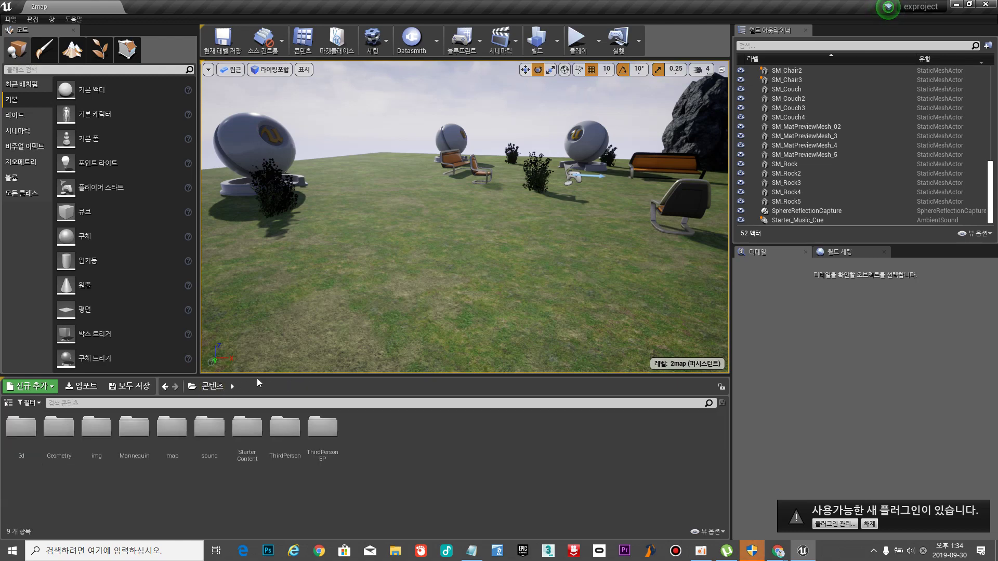
{"action": "double_click", "coordinate": [172, 428]}
{"action": "left_click", "coordinate": [20, 431]}
{"action": "double_click", "coordinate": [19, 434]}
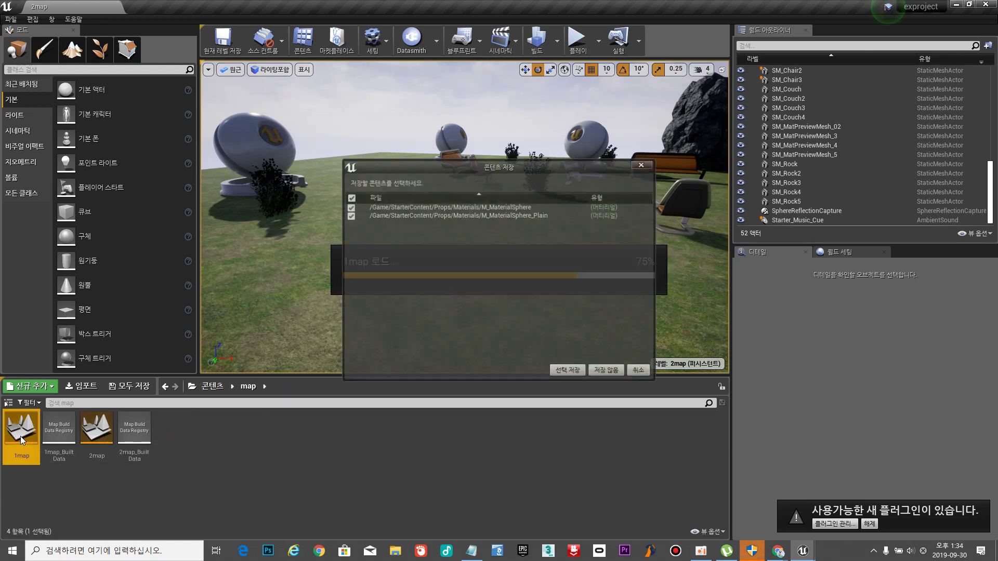
{"action": "left_click", "coordinate": [563, 374]}
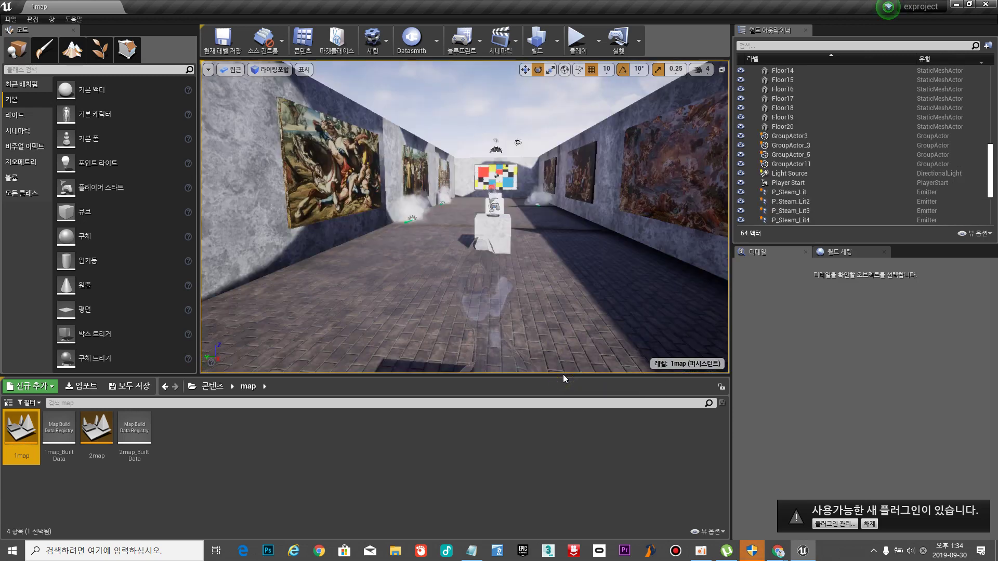
Place Starter_Background_Cue from StarterContent's Audio folder as an ambient sound in the gallery corridor near the first white pedestal.
{"action": "left_click", "coordinate": [204, 390]}
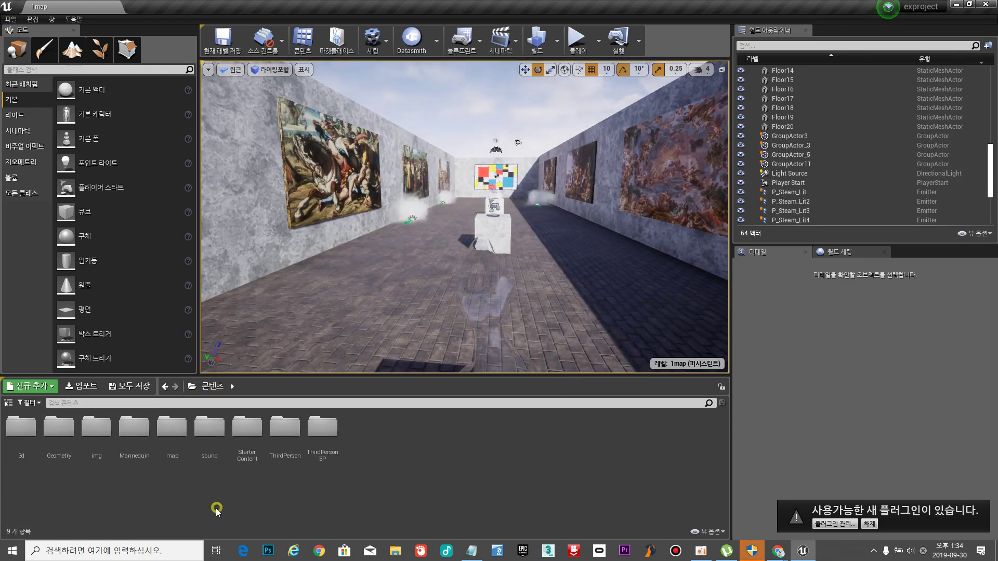
{"action": "double_click", "coordinate": [172, 428]}
{"action": "left_click", "coordinate": [204, 386]}
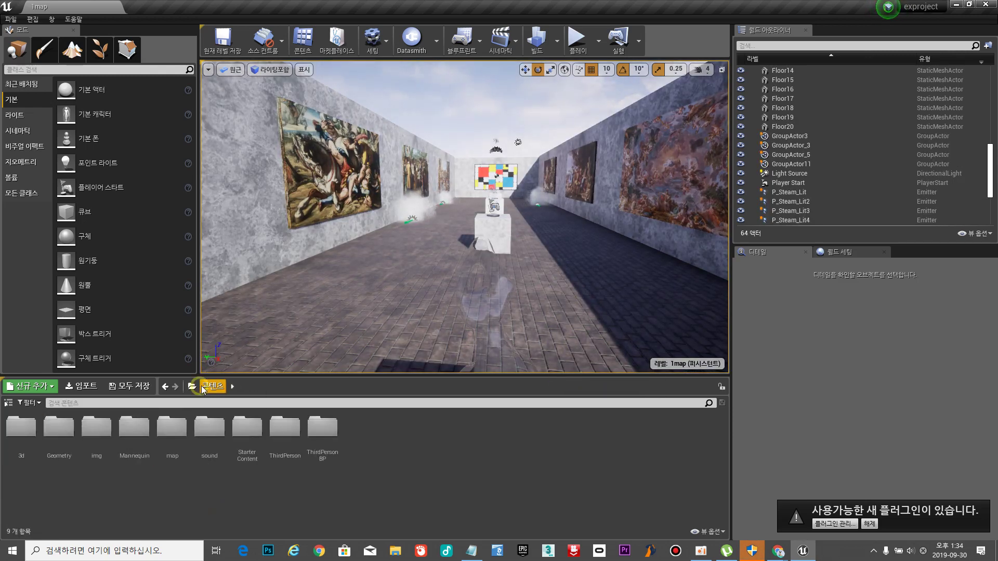
{"action": "double_click", "coordinate": [247, 428]}
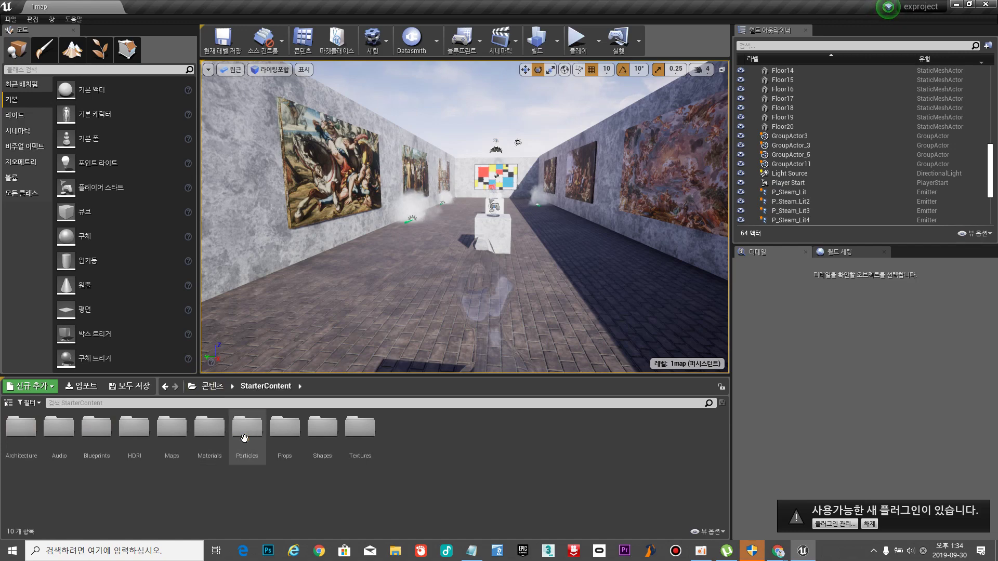
{"action": "double_click", "coordinate": [59, 428]}
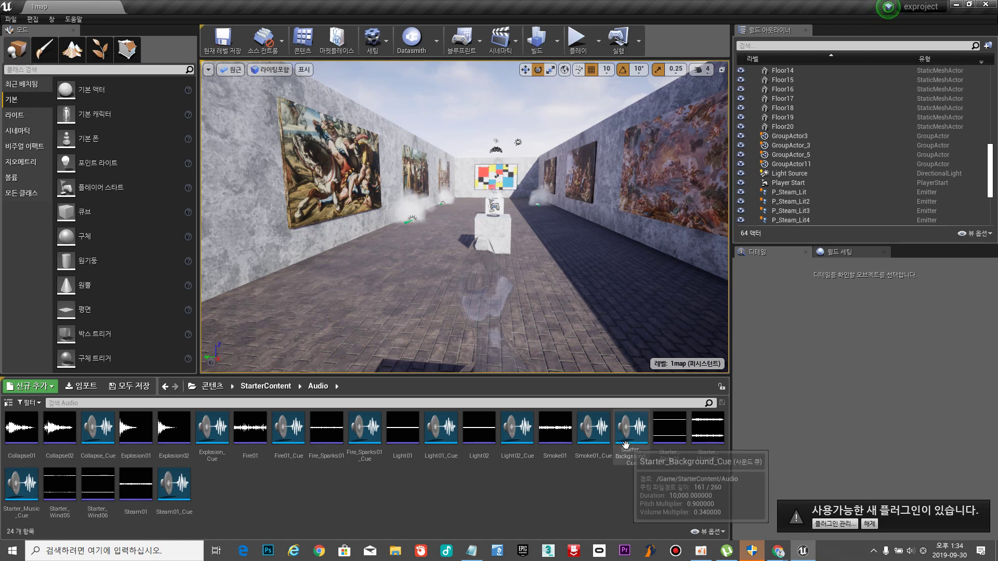
{"action": "left_click_drag", "start_coordinate": [645, 439], "coordinate": [531, 260]}
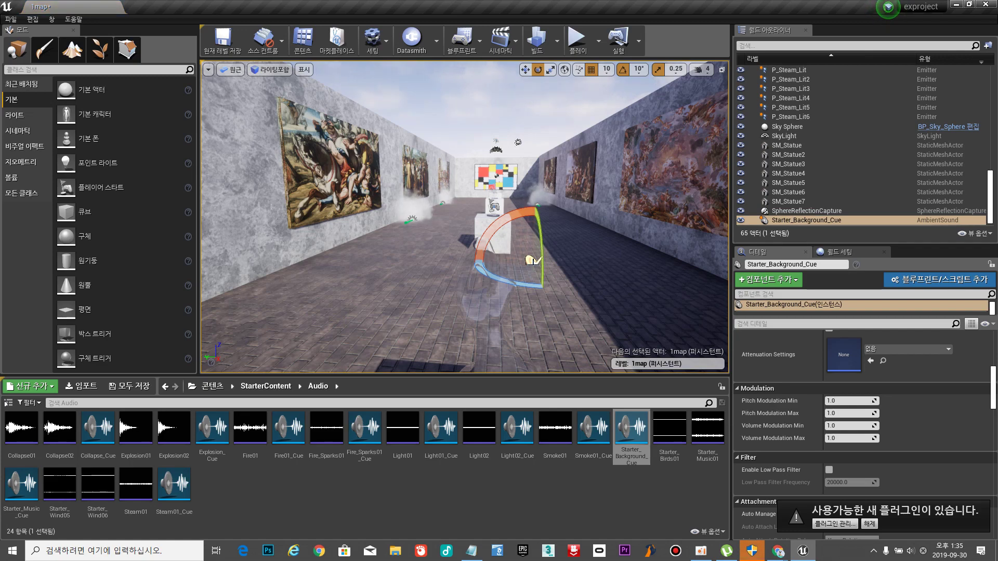
Play-test the gallery with the background sound by running the character along the corridor, and save the 1map level.
{"action": "left_click", "coordinate": [581, 48]}
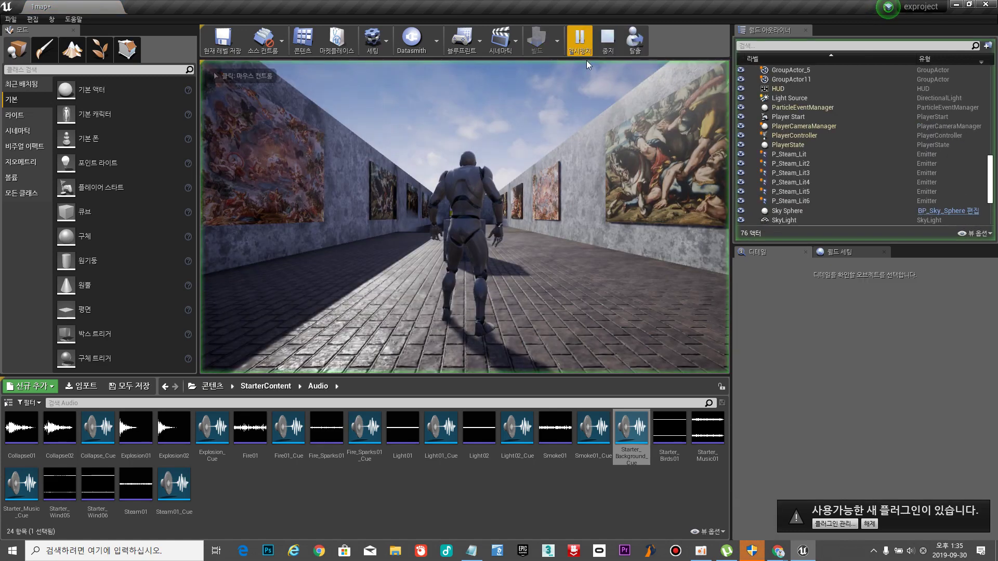
{"action": "left_click", "coordinate": [562, 151]}
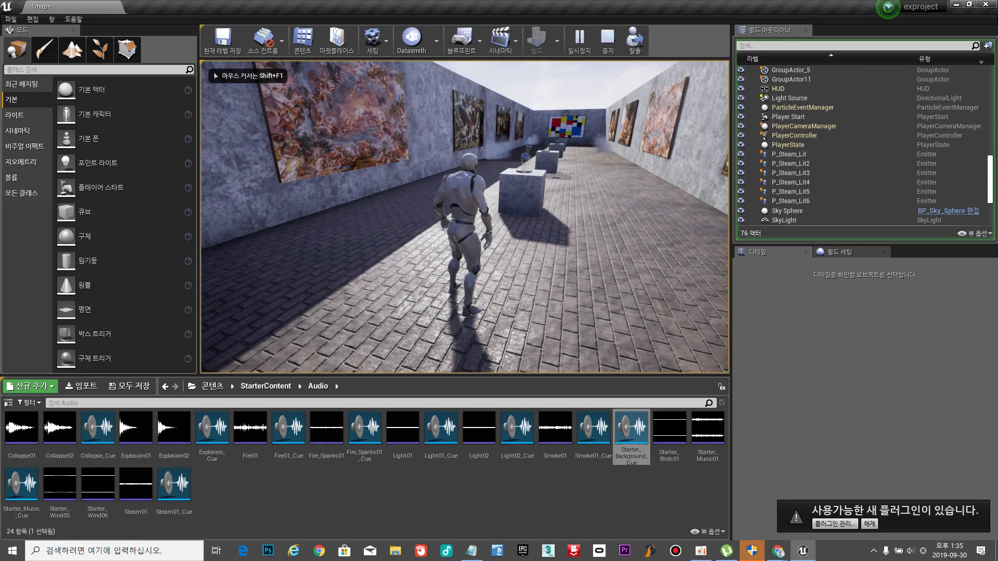
{"action": "key", "text": "w"}
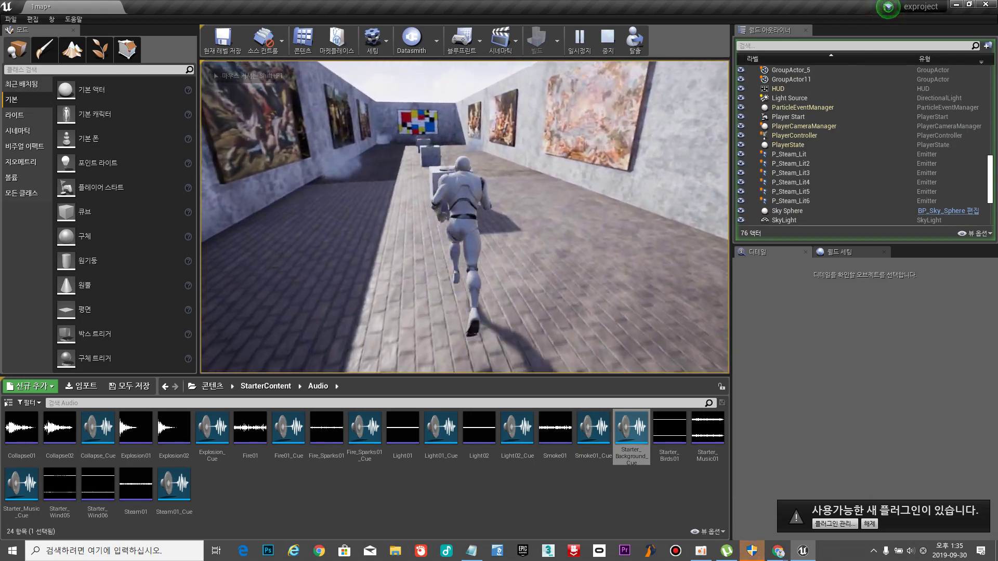
{"action": "key", "text": "w"}
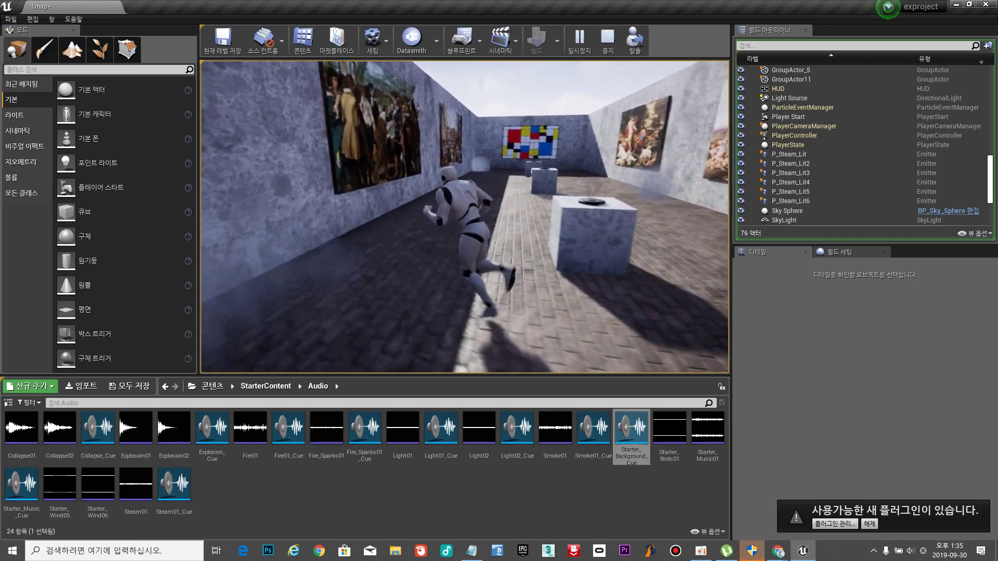
{"action": "key", "text": "w"}
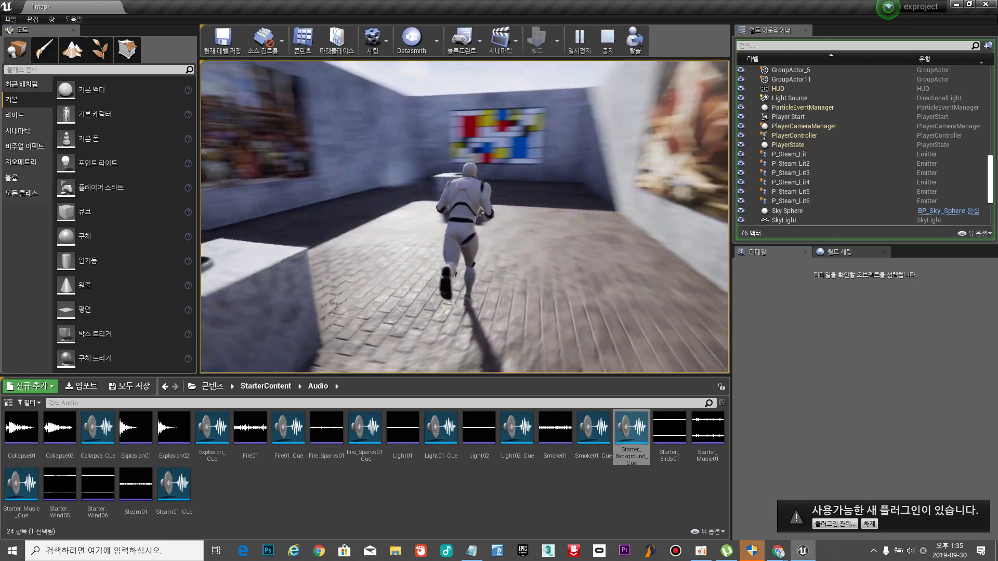
{"action": "key", "text": "w"}
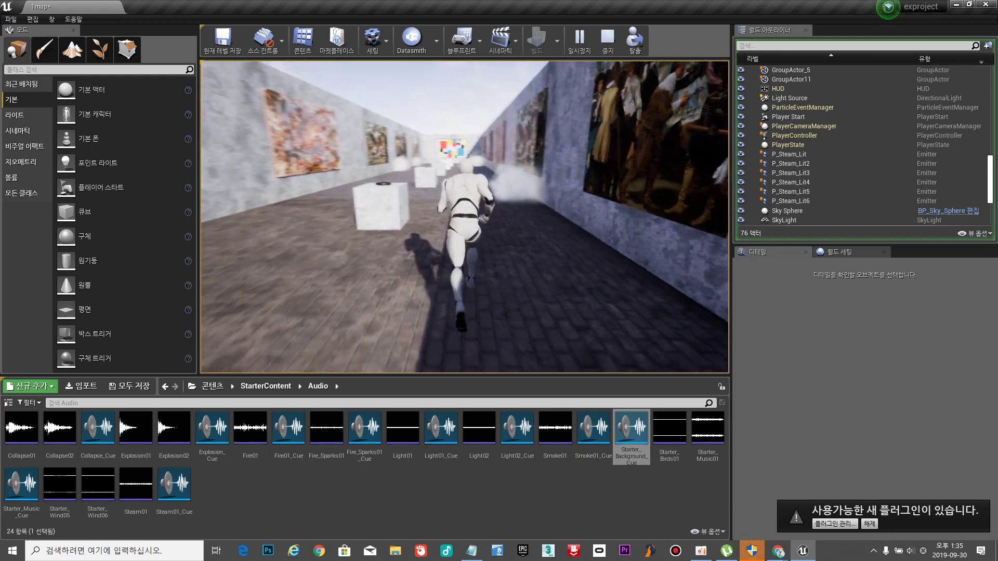
{"action": "key", "text": "w"}
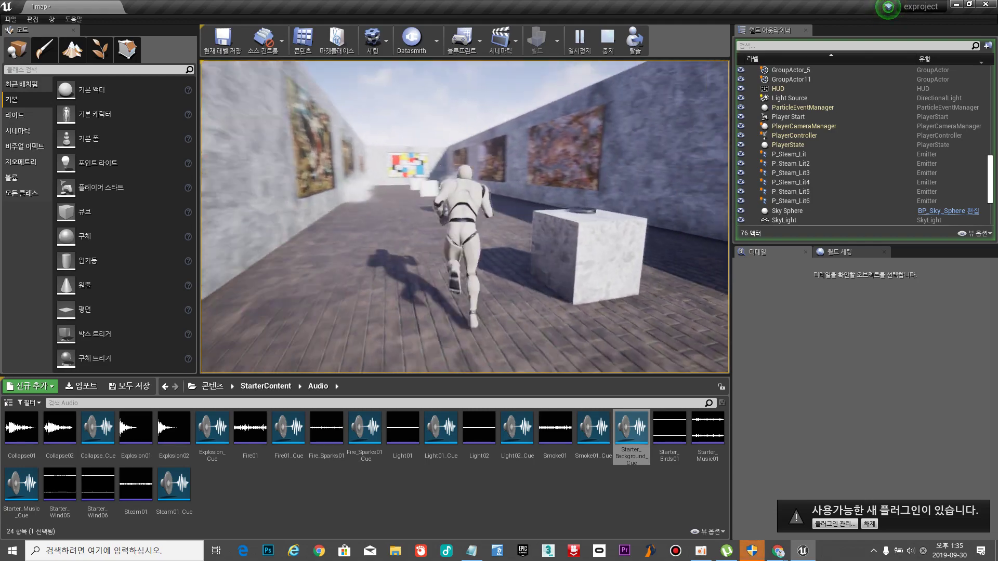
{"action": "key", "text": "w"}
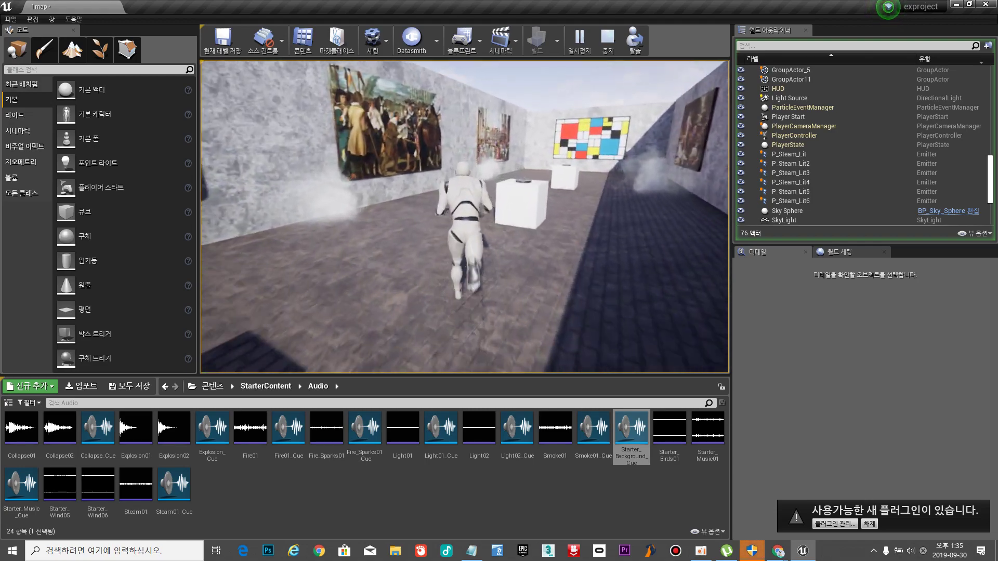
{"action": "key", "text": "w"}
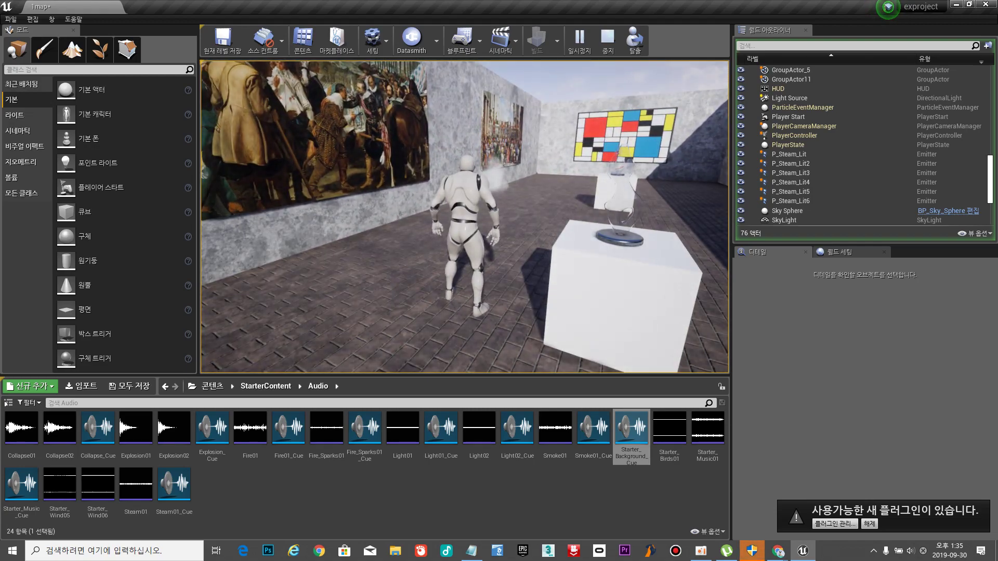
{"action": "key", "text": "Escape"}
{"action": "left_click", "coordinate": [224, 41]}
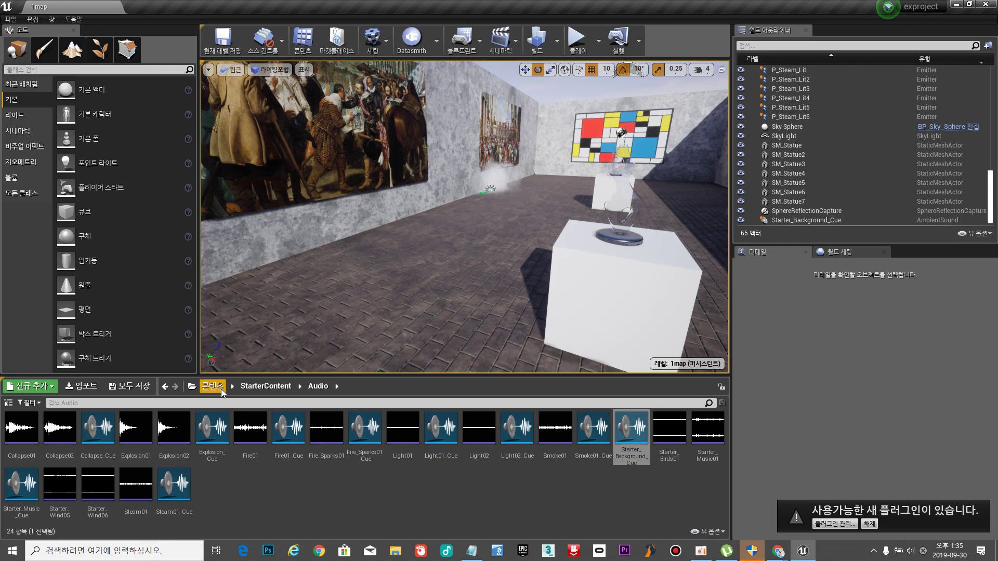
Review the Notepad note on wav and mp3 sound formats, and check the asset import dialog without importing anything.
{"action": "left_click", "coordinate": [480, 555]}
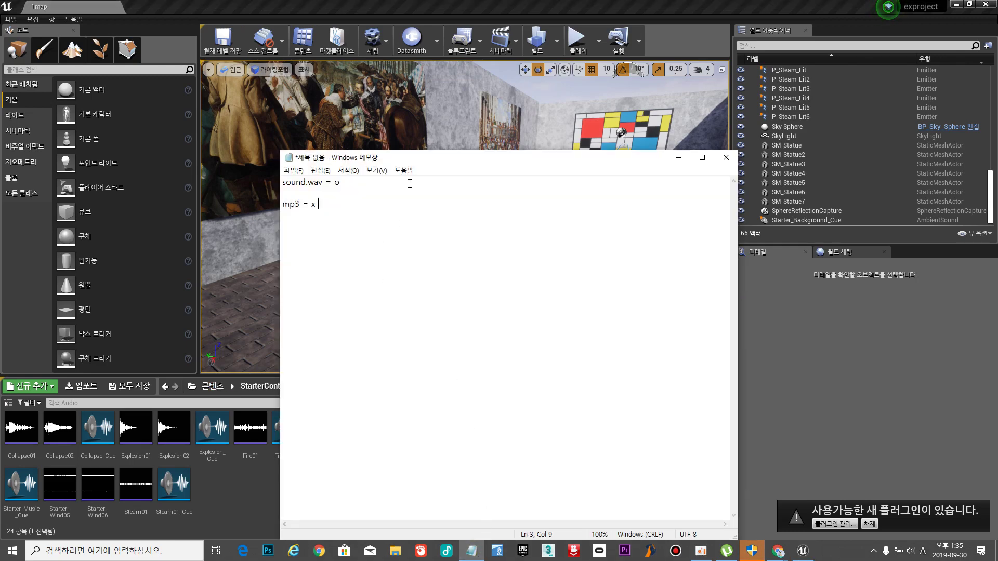
{"action": "left_click_drag", "start_coordinate": [441, 165], "coordinate": [862, 130]}
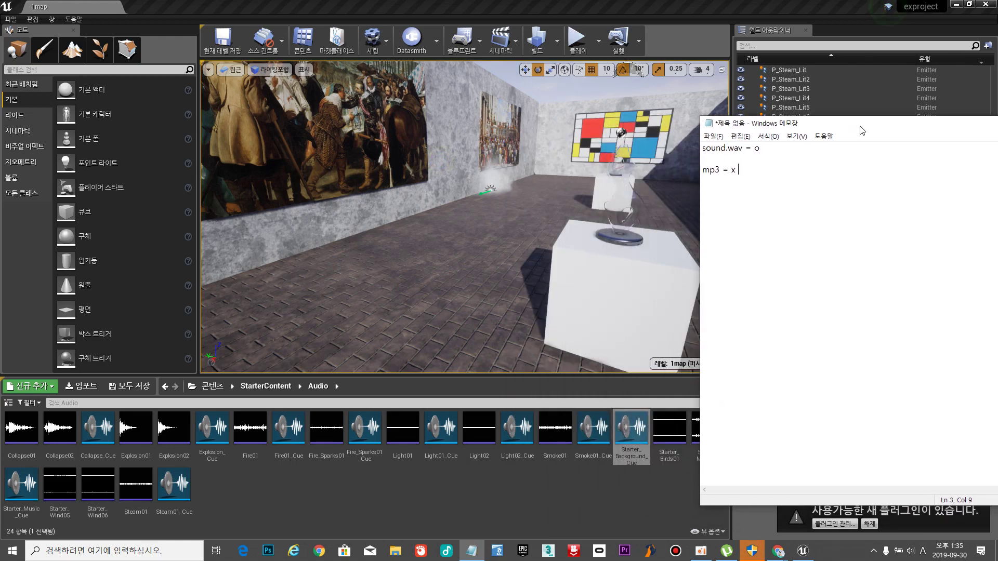
{"action": "left_click", "coordinate": [91, 391]}
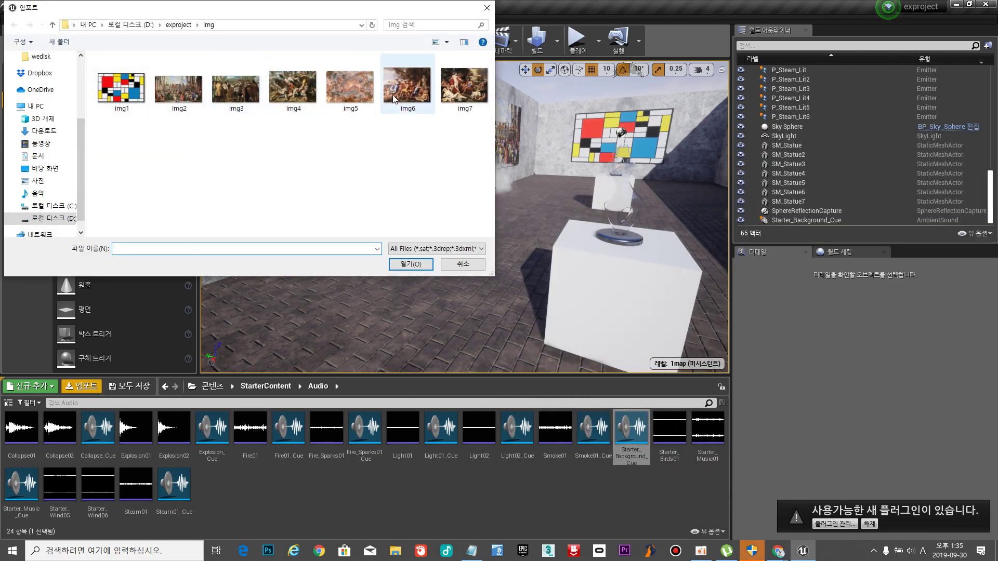
{"action": "left_click", "coordinate": [462, 265]}
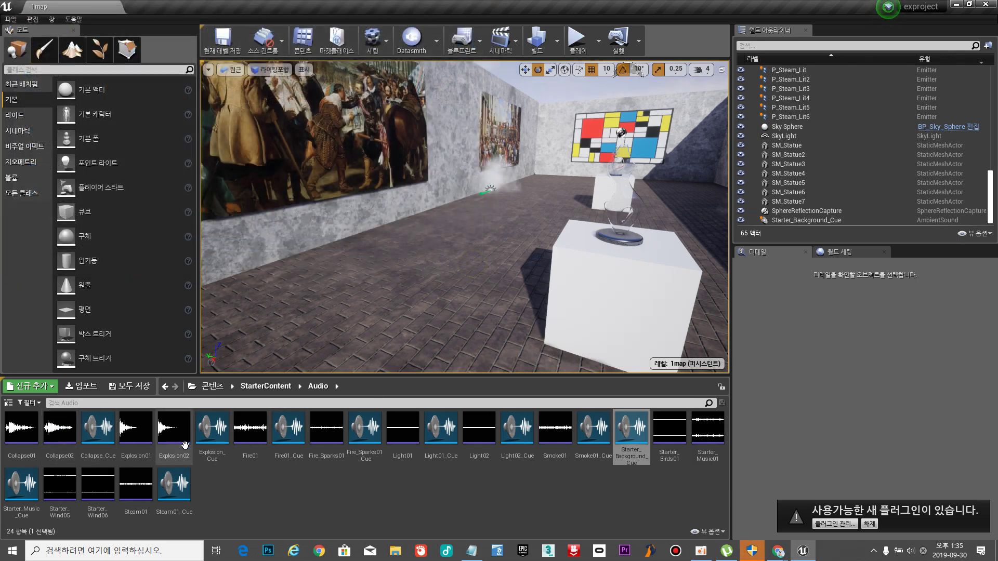
{"action": "left_click", "coordinate": [471, 551]}
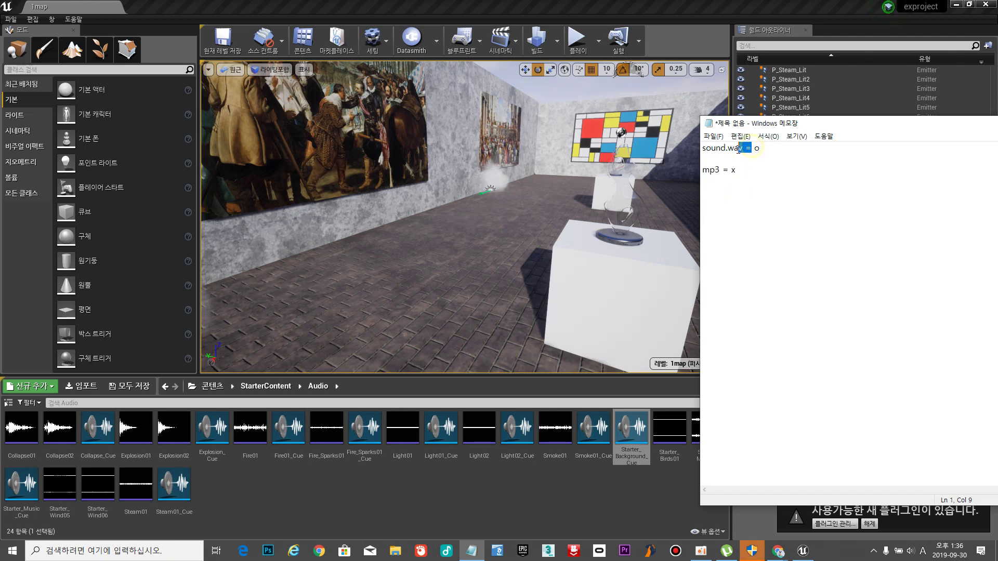
Switch to Chrome, search Google for "mp3 to wav" and open the online-audio-converter.com page in a maximized window.
{"action": "left_click", "coordinate": [319, 551]}
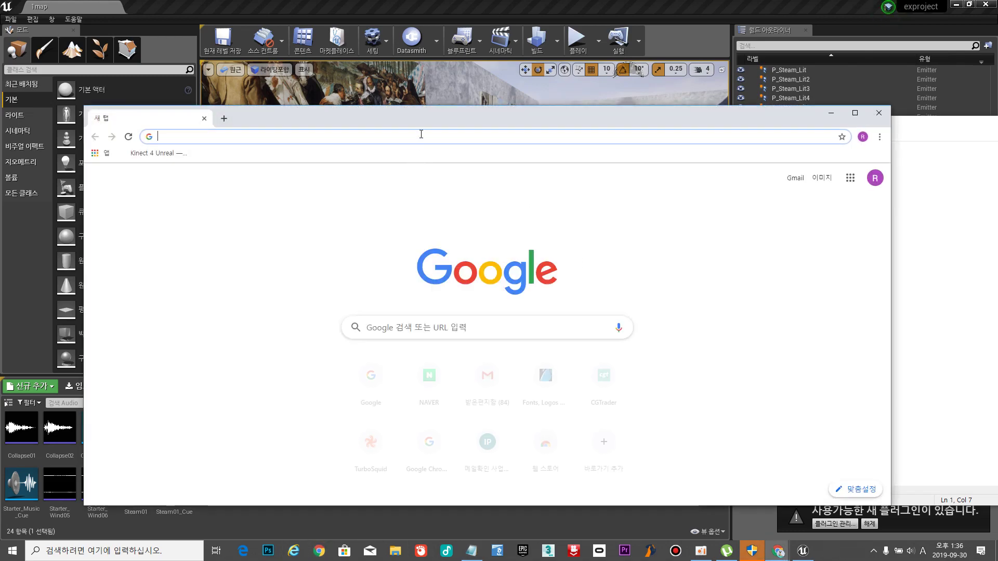
{"action": "left_click", "coordinate": [479, 325]}
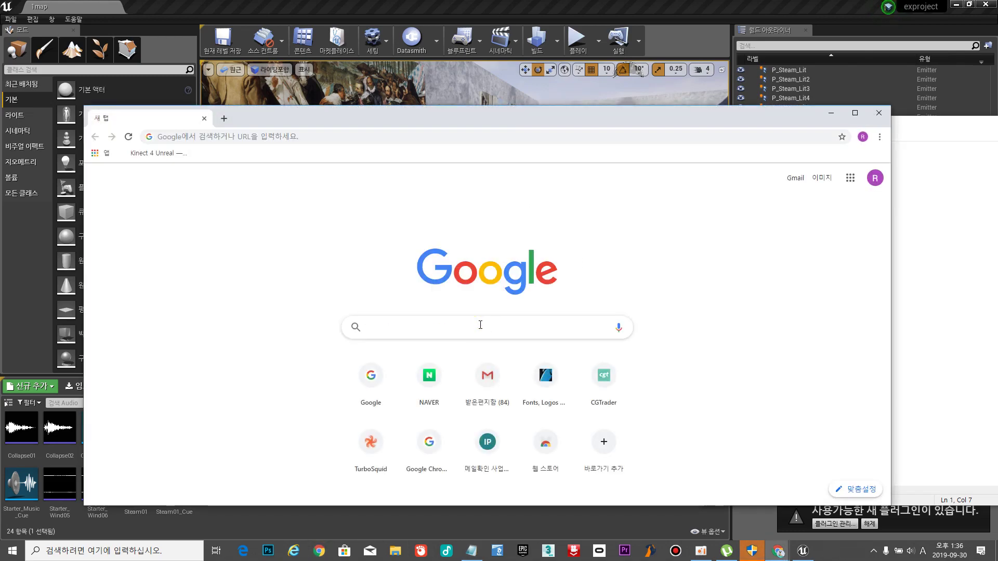
{"action": "type", "text": "mp3 to wav"}
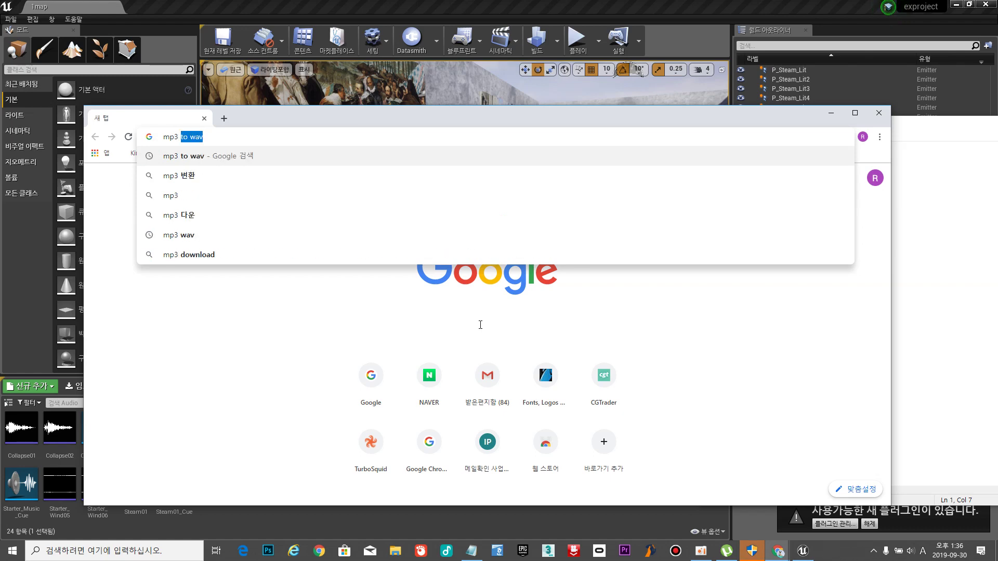
{"action": "key", "text": "Return"}
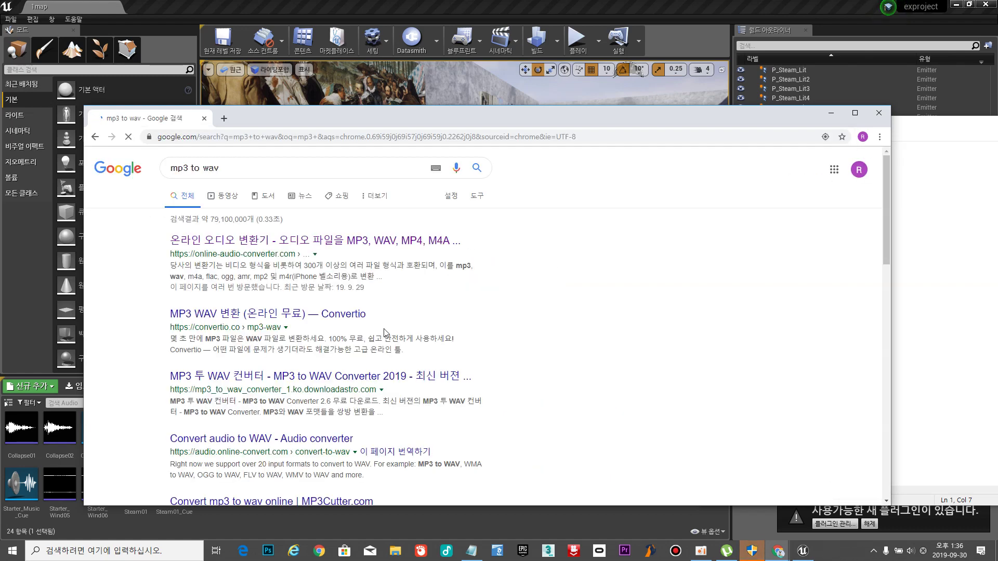
{"action": "left_click", "coordinate": [312, 240]}
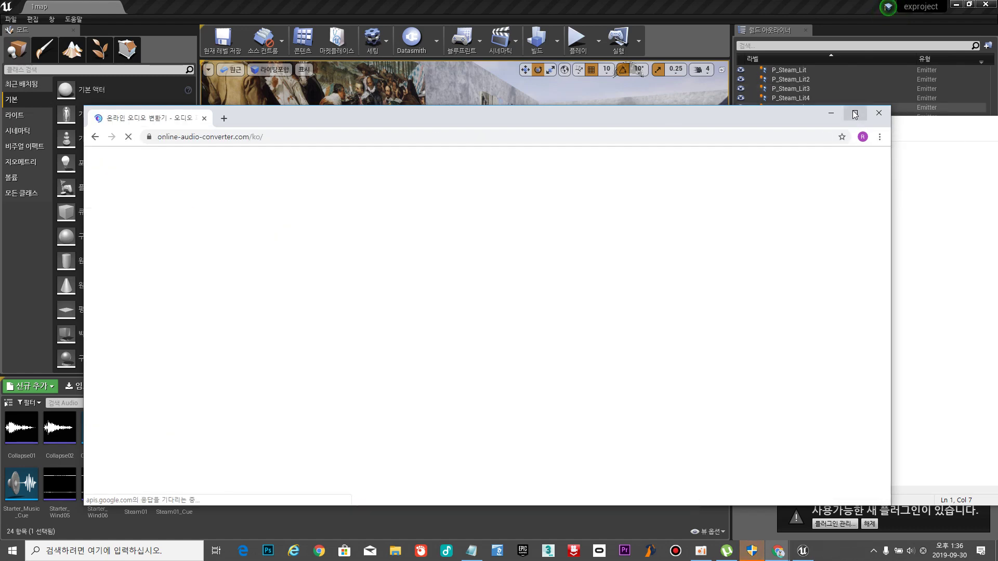
{"action": "left_click", "coordinate": [854, 113]}
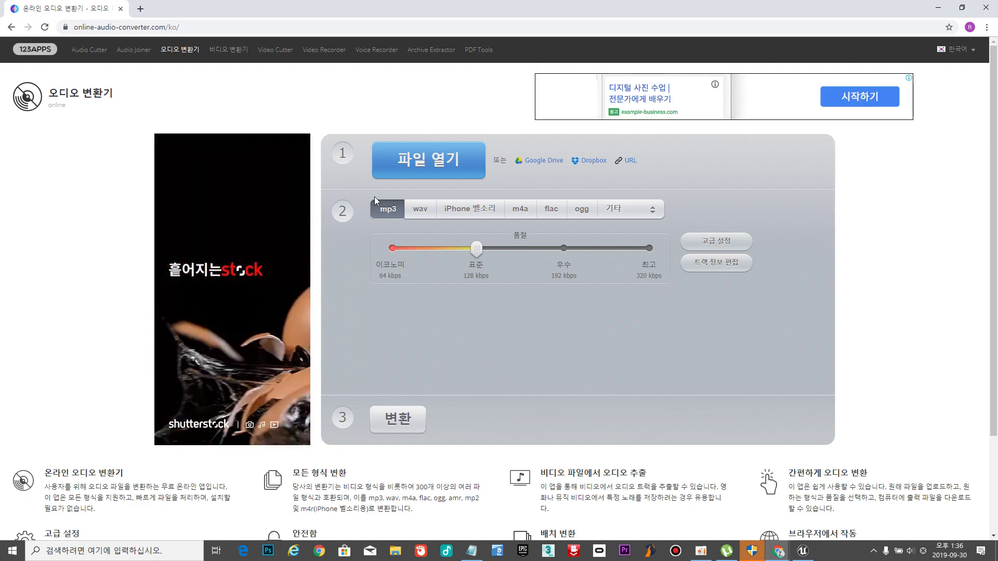
Set the online converter's output format to wav at the very high 96 kHz quality, without loading a file.
{"action": "left_click", "coordinate": [420, 156]}
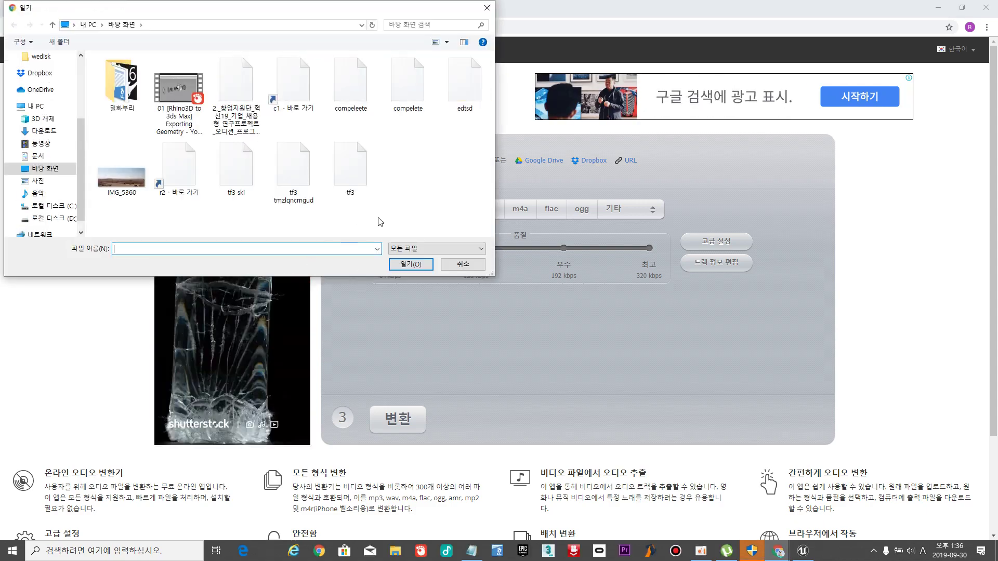
{"action": "left_click", "coordinate": [465, 266]}
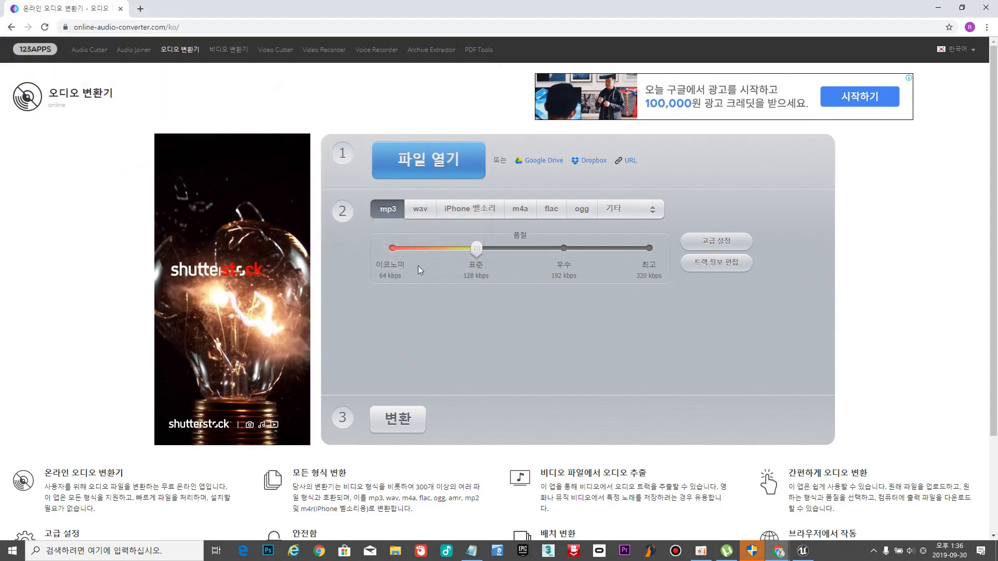
{"action": "left_click", "coordinate": [419, 210]}
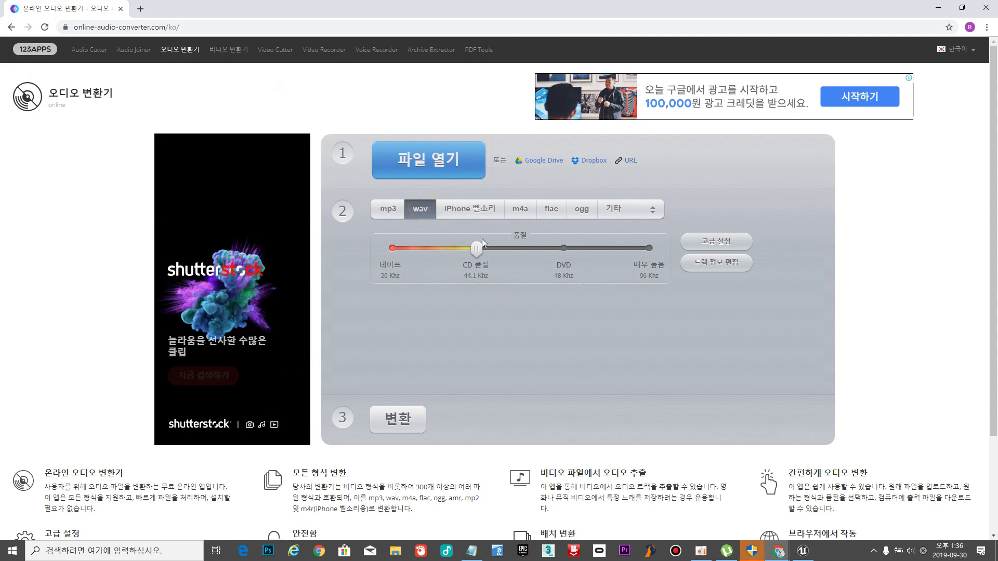
{"action": "left_click_drag", "start_coordinate": [482, 242], "coordinate": [649, 248]}
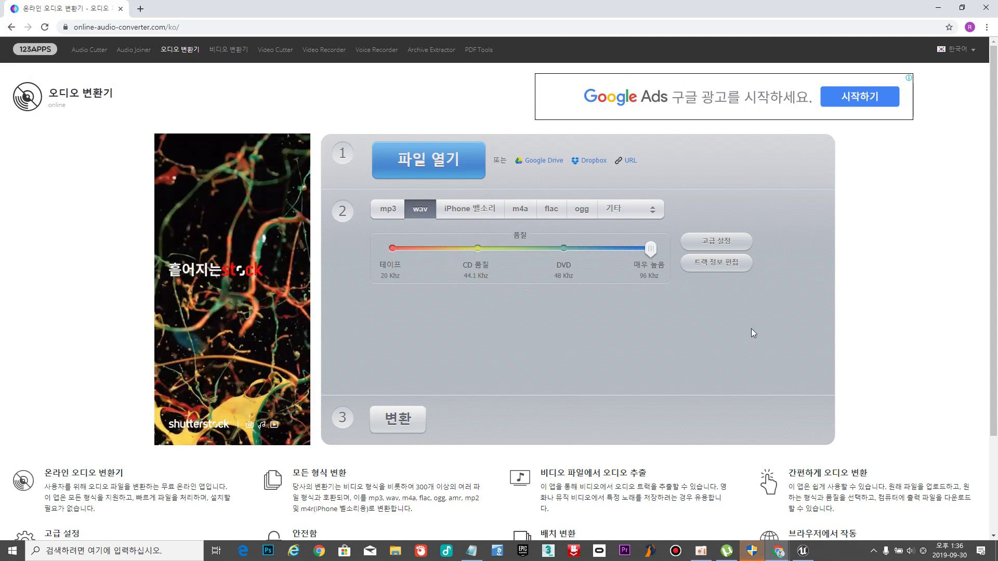
Switch to Unreal Editor and check the exproject sound folder through the asset import dialog, without importing anything.
{"action": "left_click", "coordinate": [938, 8]}
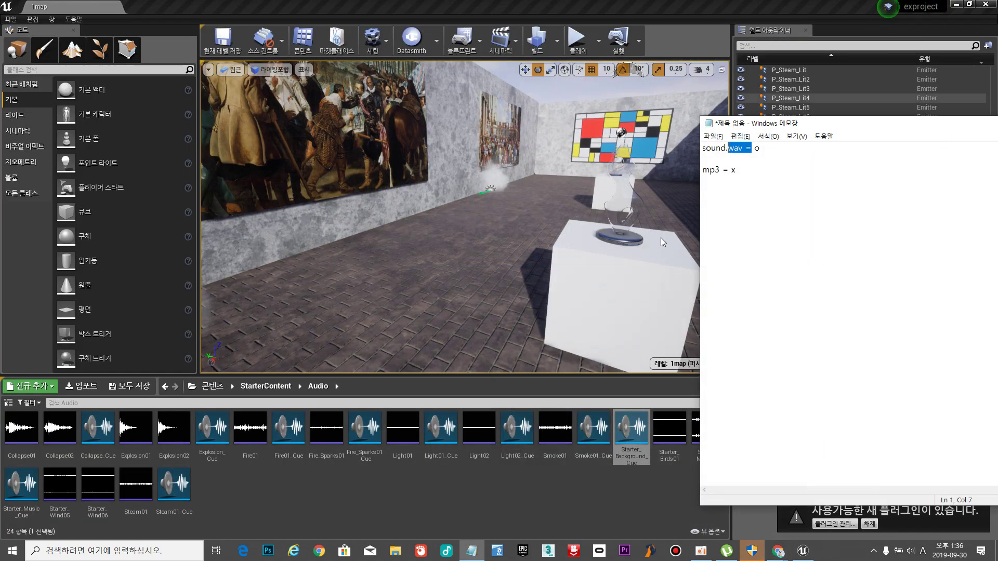
{"action": "left_click", "coordinate": [84, 389]}
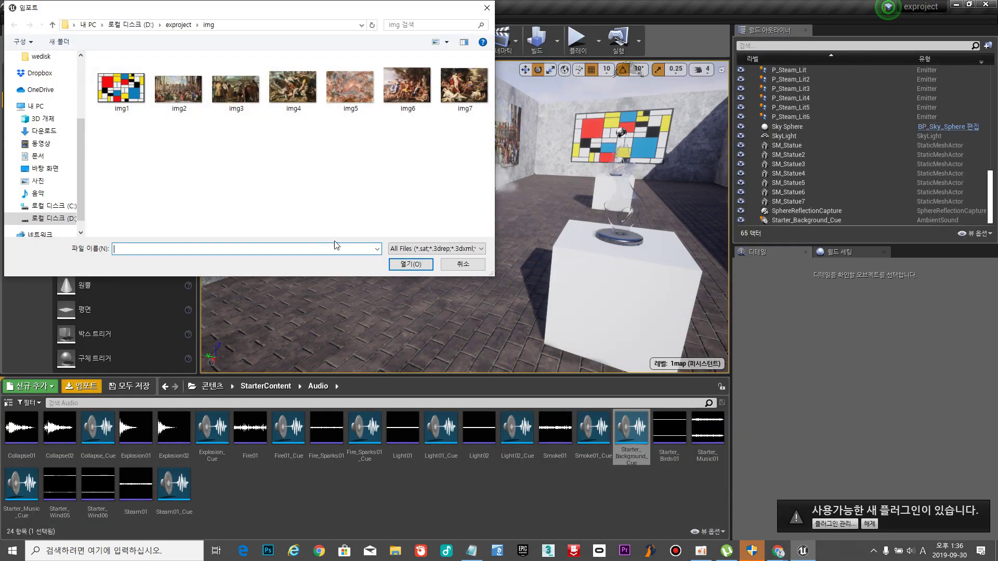
{"action": "left_click", "coordinate": [175, 25]}
{"action": "double_click", "coordinate": [112, 94]}
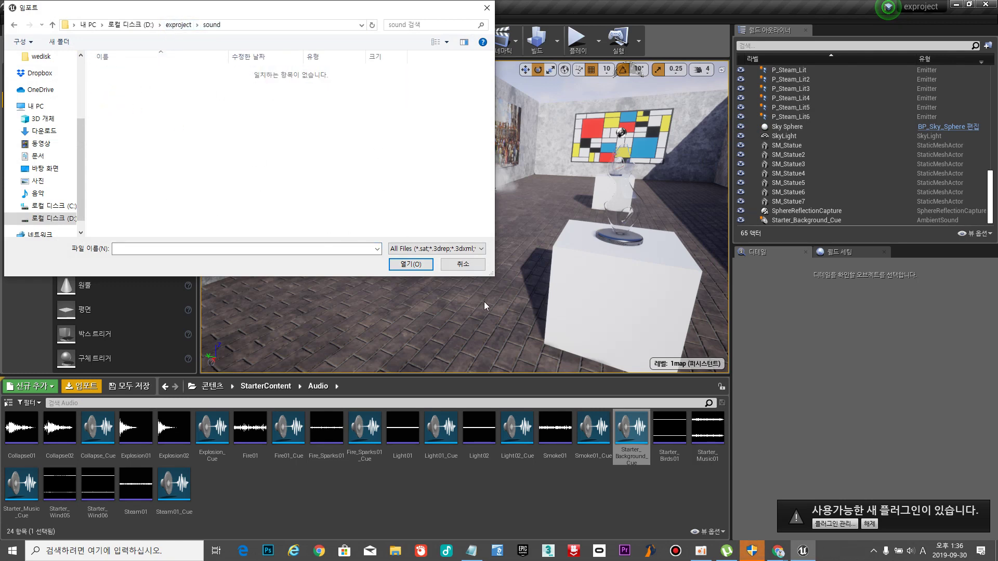
{"action": "left_click", "coordinate": [463, 265]}
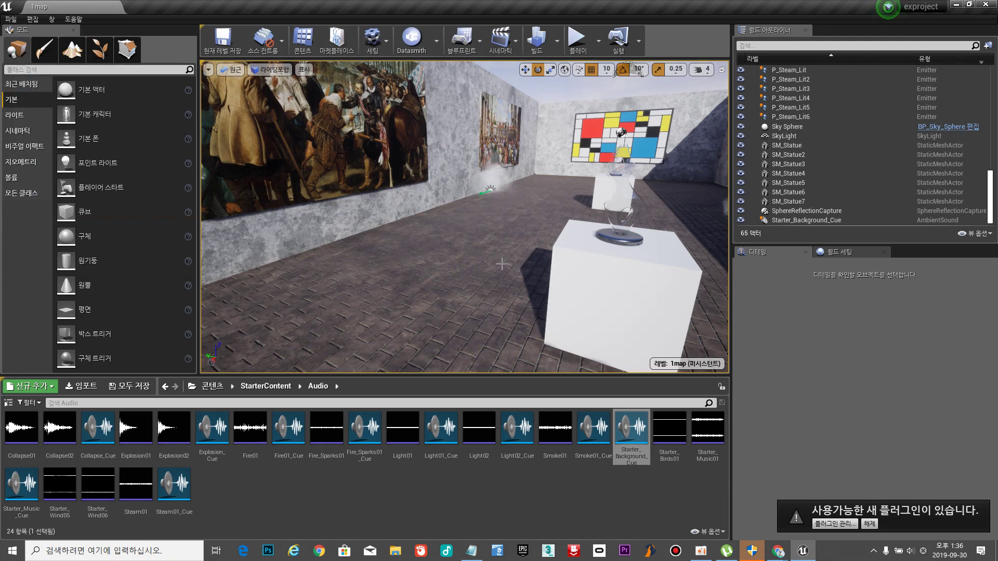
Play-test the 1map gallery by running the character along the corridor towards the Mondrian-style painting on the end wall.
{"action": "left_click", "coordinate": [577, 39]}
{"action": "key", "text": "w"}
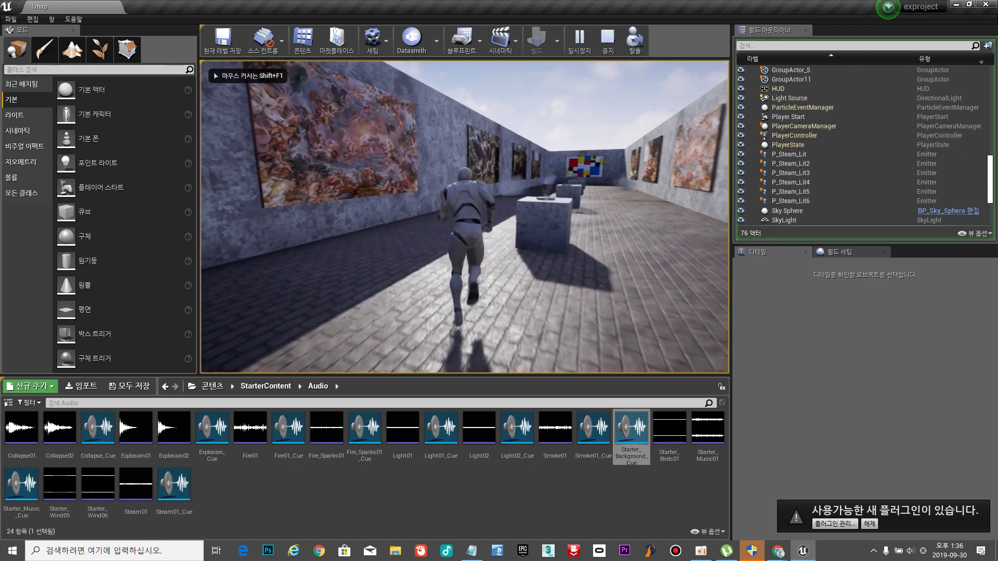
{"action": "key", "text": "d"}
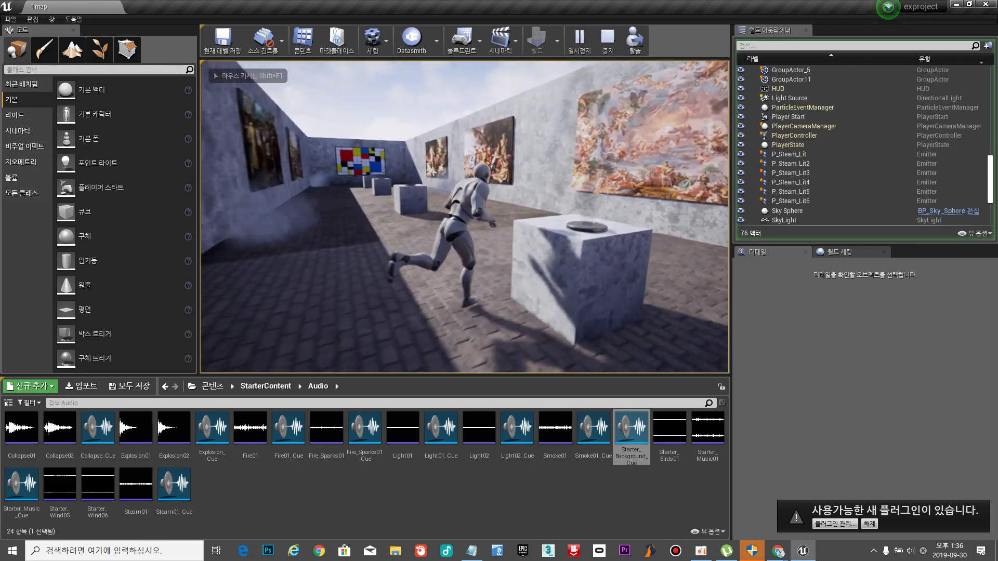
{"action": "key", "text": "w"}
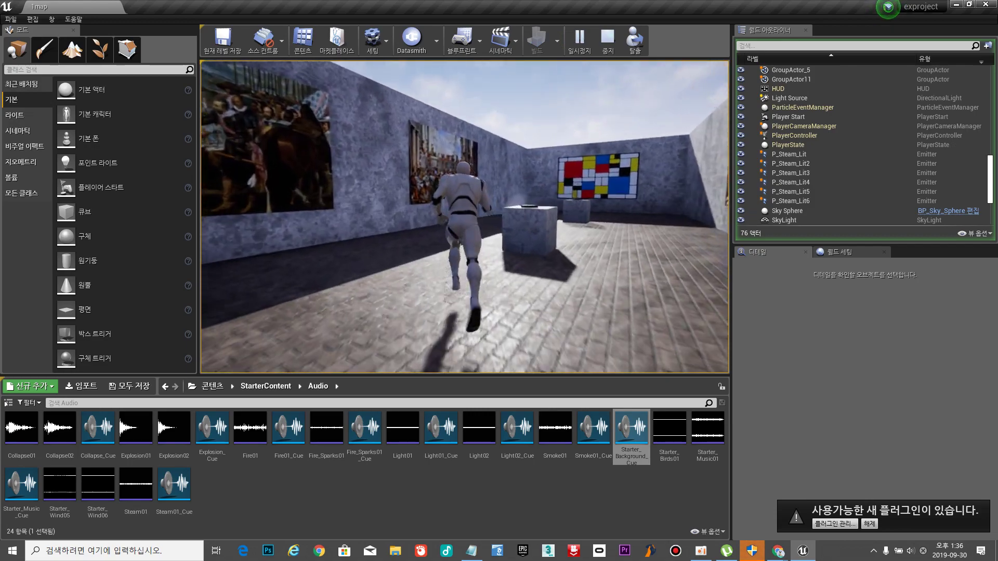
{"action": "key", "text": "w"}
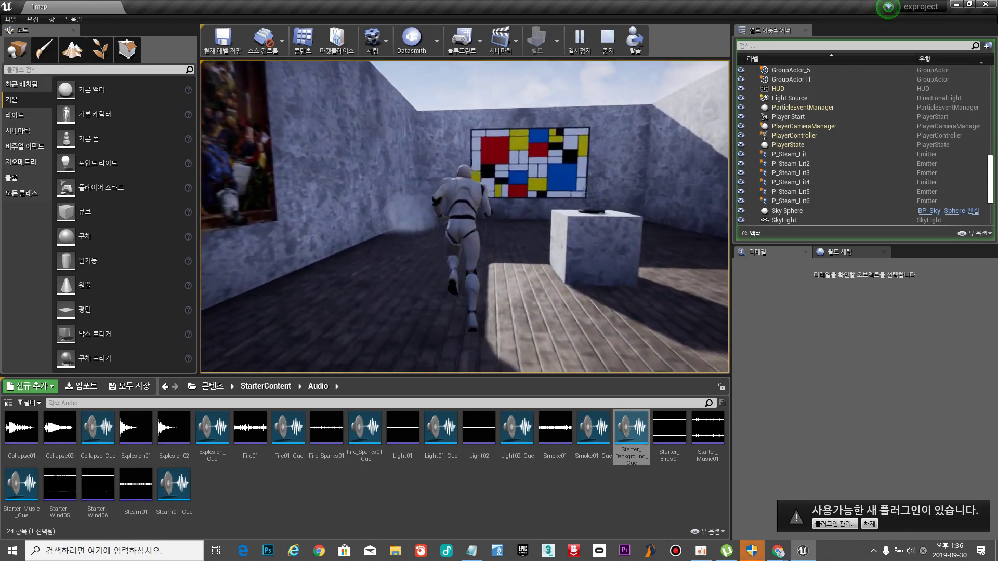
{"action": "key", "text": "w"}
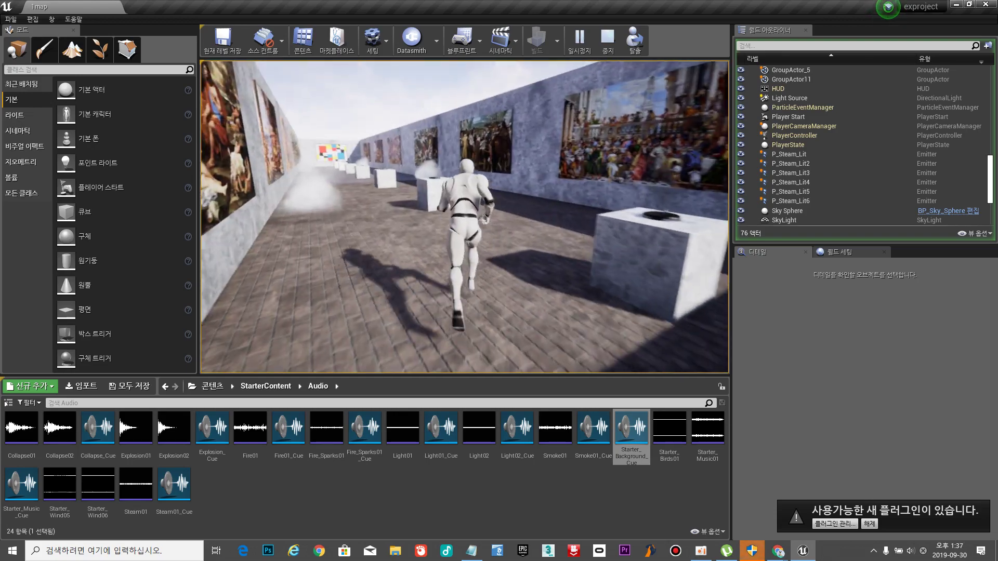
{"action": "key", "text": "w"}
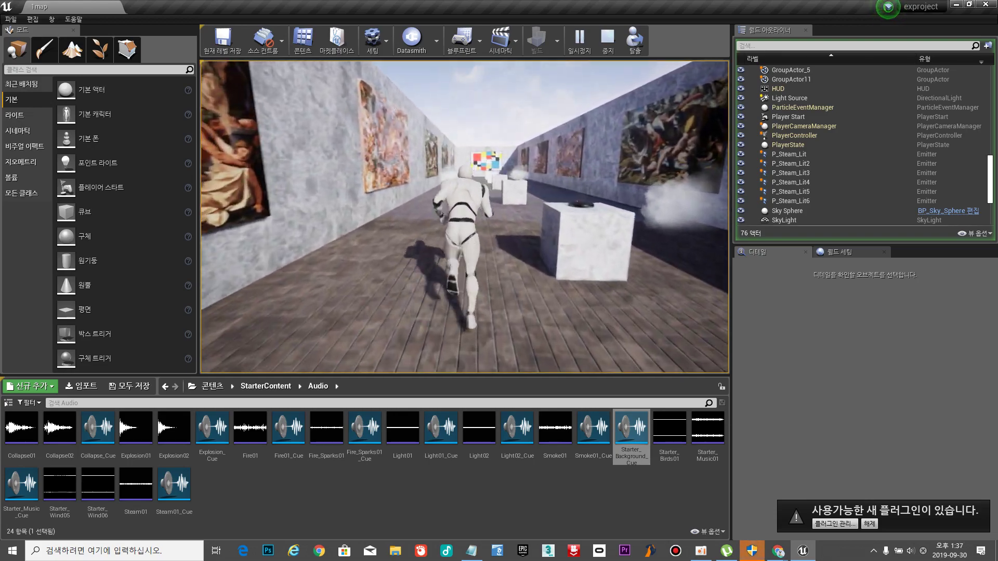
{"action": "key", "text": "w"}
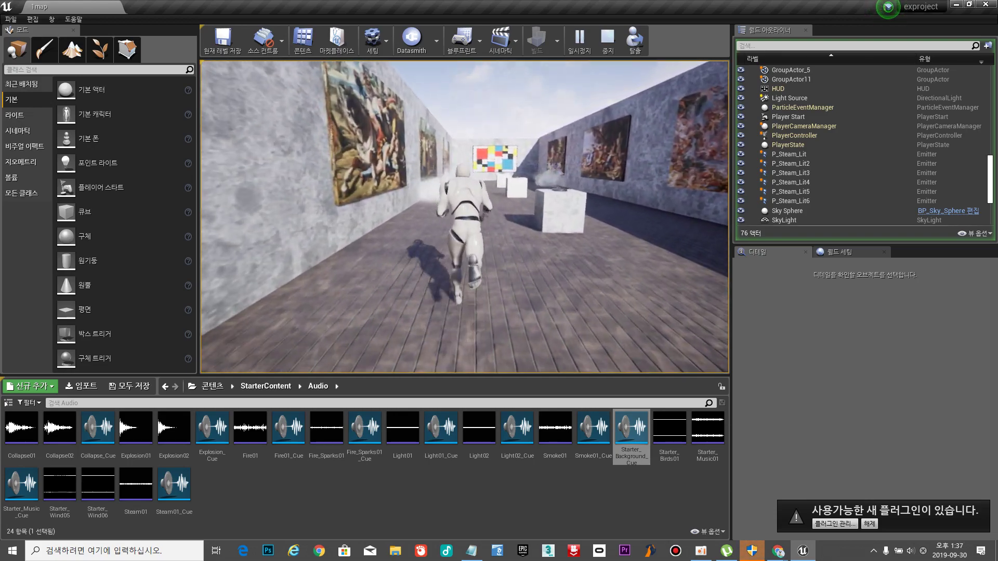
{"action": "key", "text": "w"}
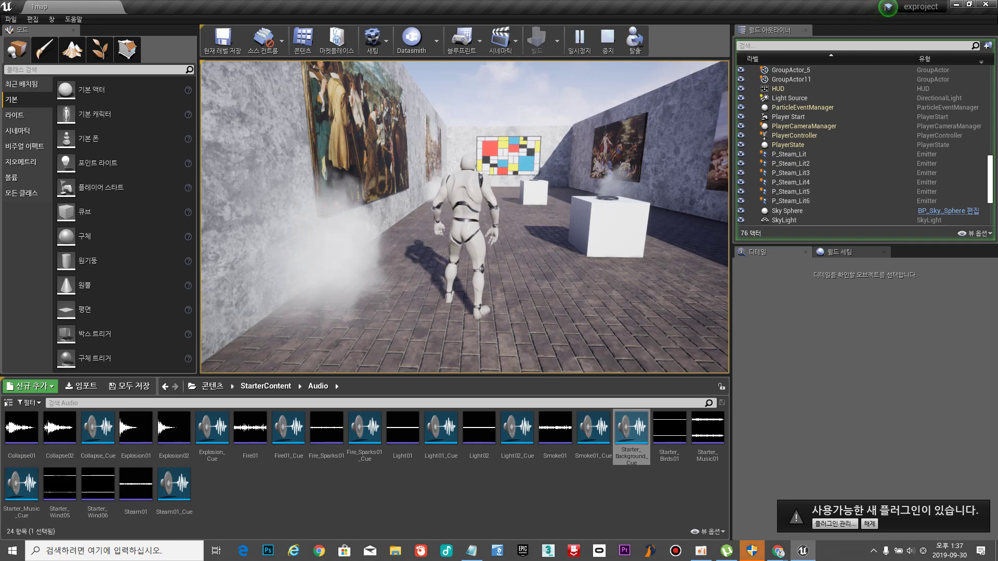
{"action": "key", "text": "w"}
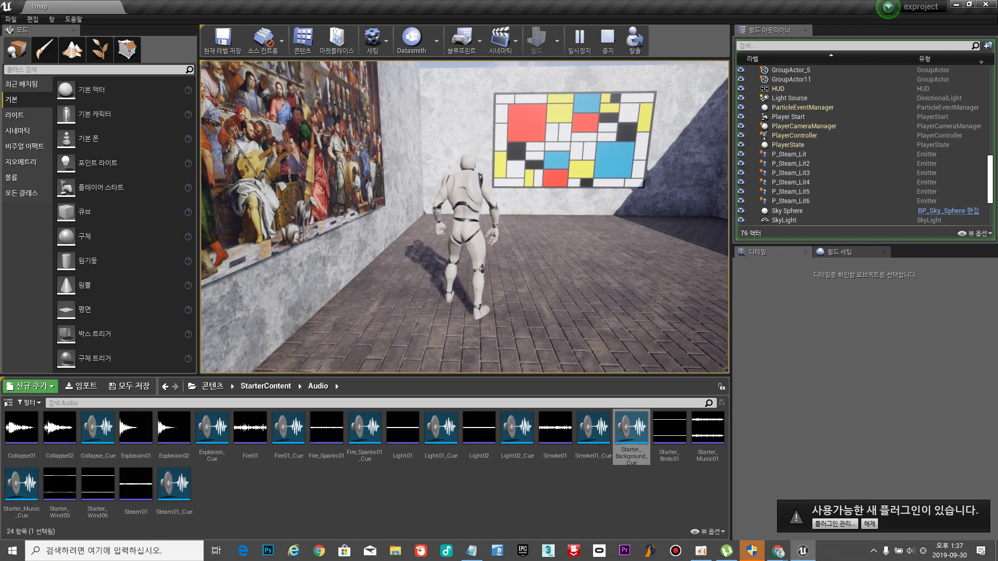
{"action": "key", "text": "Escape"}
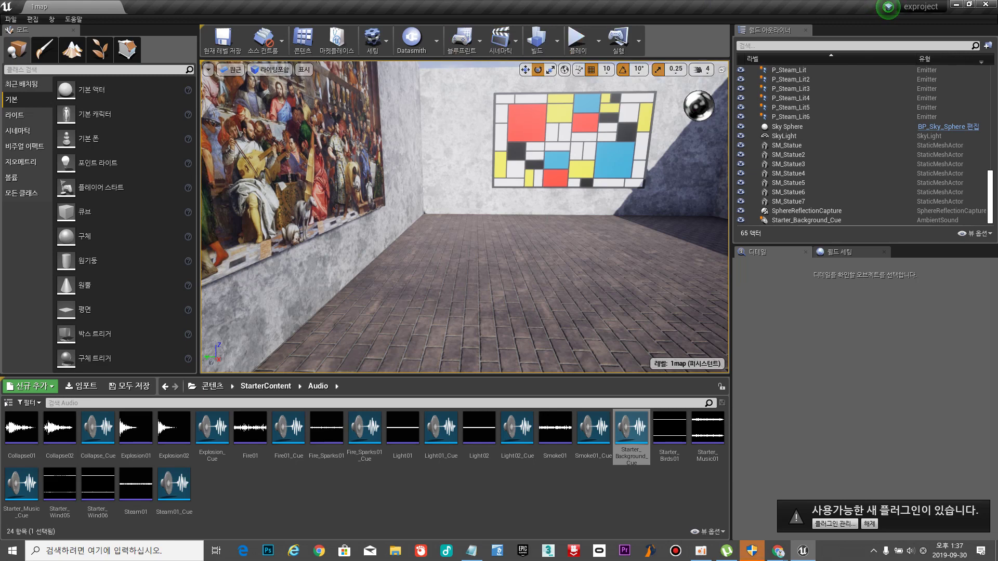
Open the 1map level blueprint in a maximized window and delete its default BeginPlay and Tick event nodes.
{"action": "left_click", "coordinate": [481, 46]}
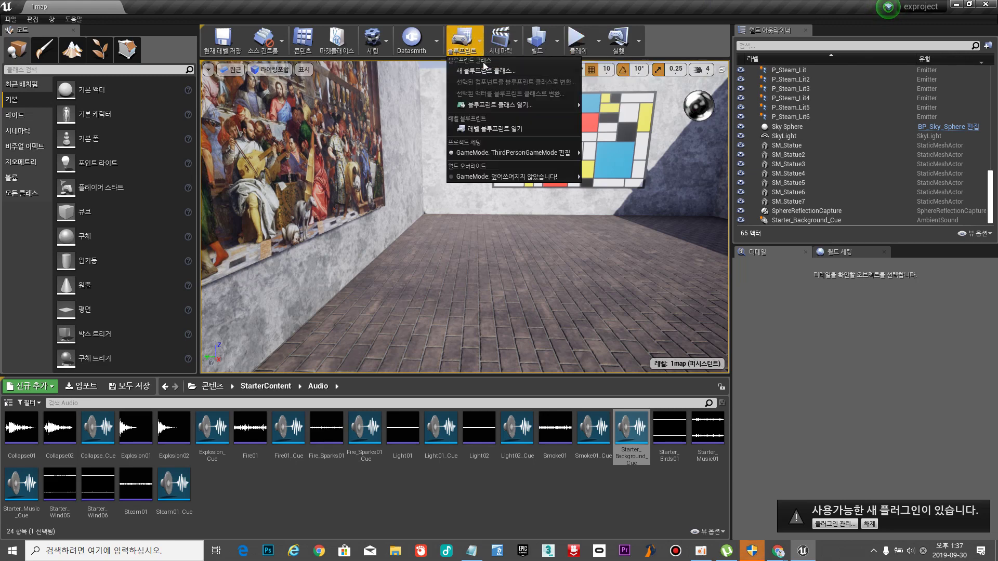
{"action": "left_click", "coordinate": [494, 127]}
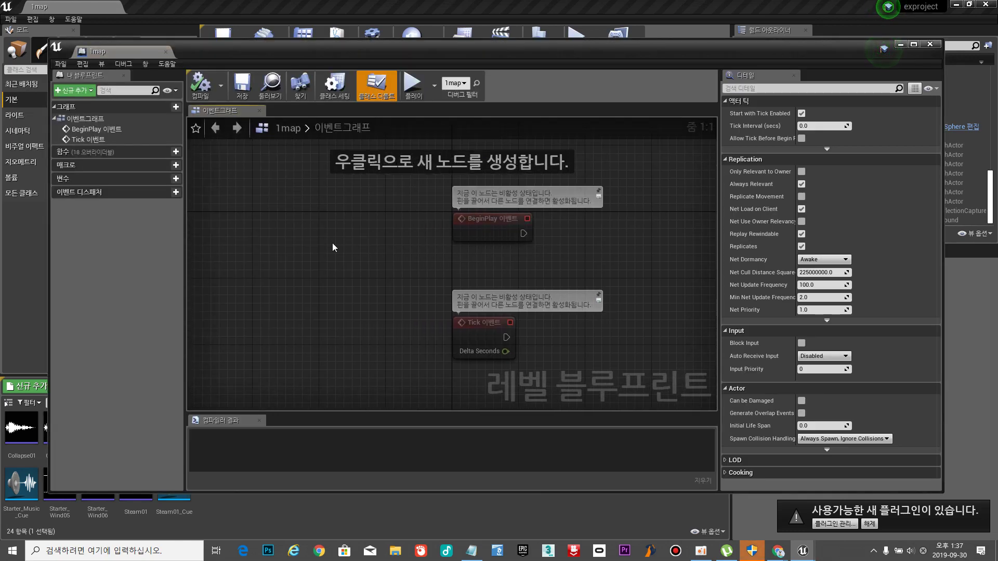
{"action": "left_click_drag", "start_coordinate": [412, 176], "coordinate": [572, 362]}
{"action": "key", "text": "Delete"}
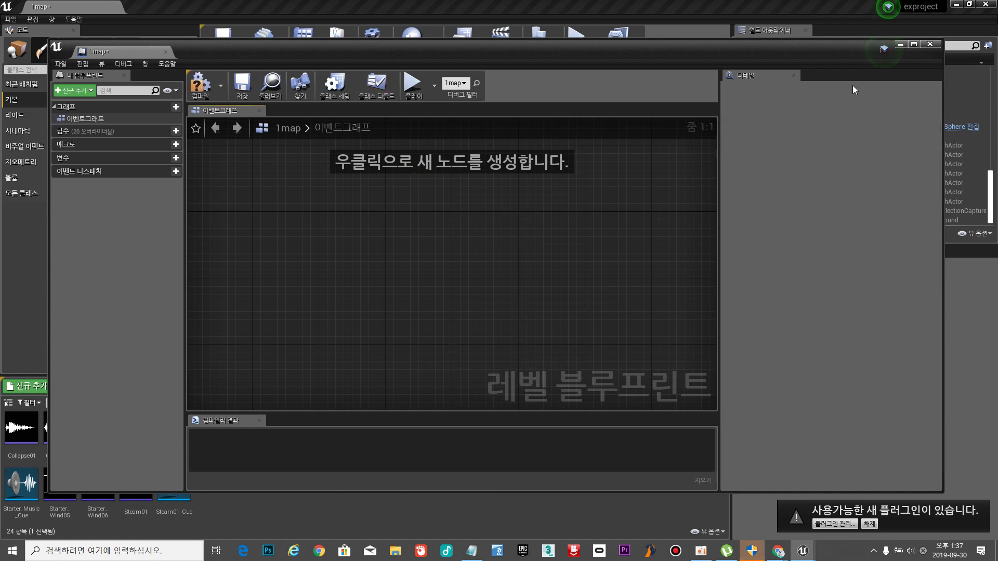
{"action": "left_click", "coordinate": [913, 44]}
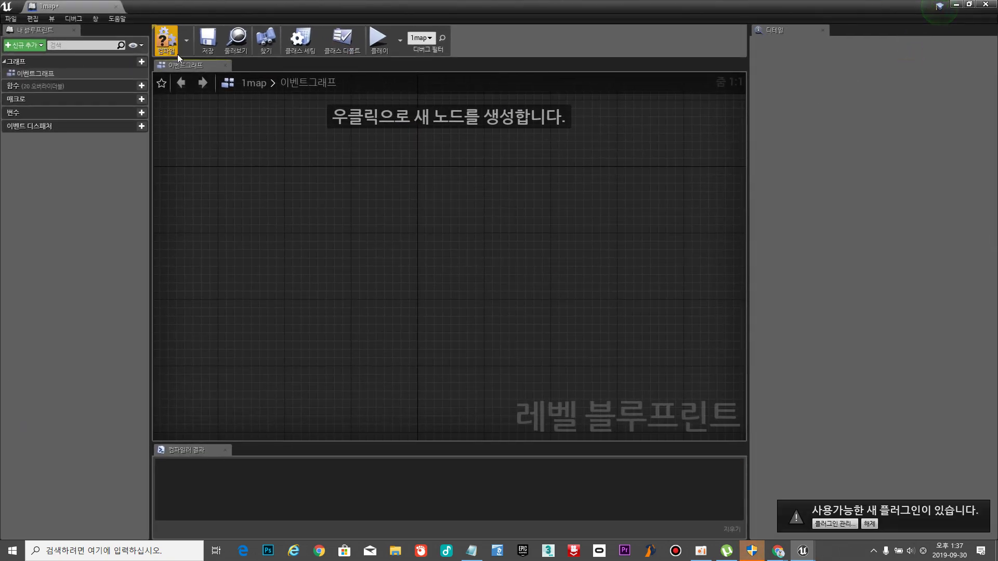
{"action": "double_click", "coordinate": [519, 5]}
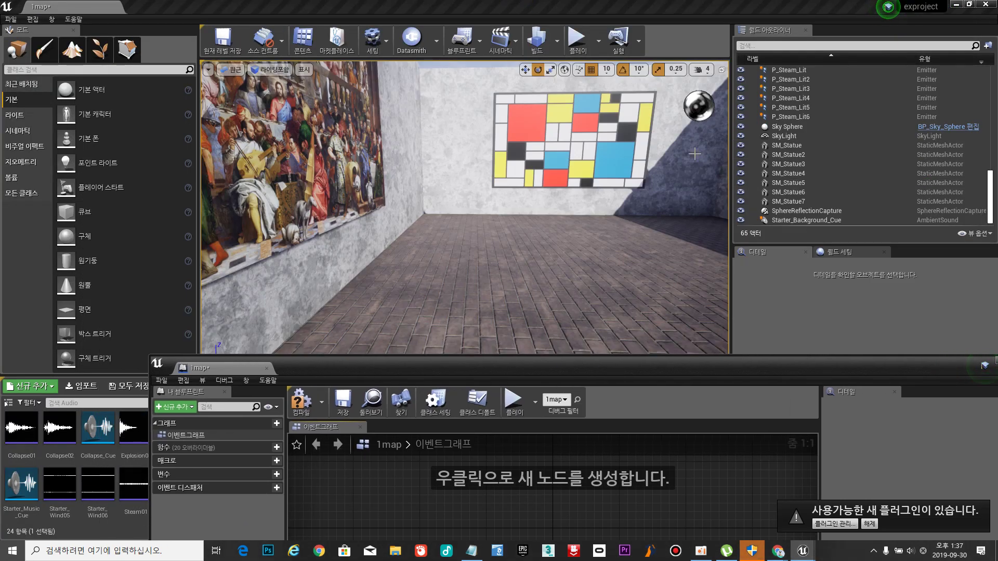
{"action": "left_click_drag", "start_coordinate": [769, 369], "coordinate": [600, 196]}
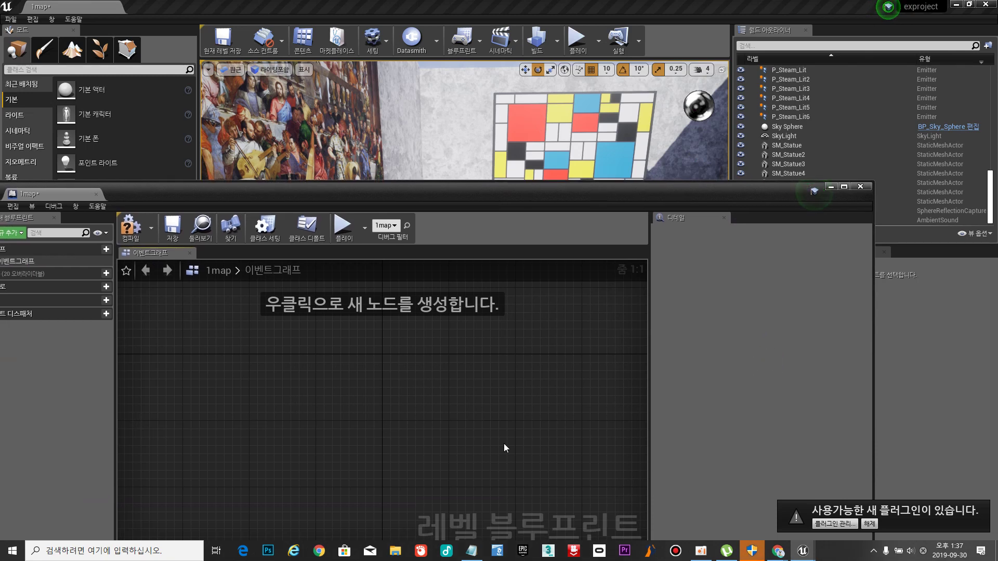
{"action": "left_click", "coordinate": [843, 186]}
Search the blueprint actions for "input" and add a keyboard event node for the 1 key to the event graph.
{"action": "right_click", "coordinate": [394, 226]}
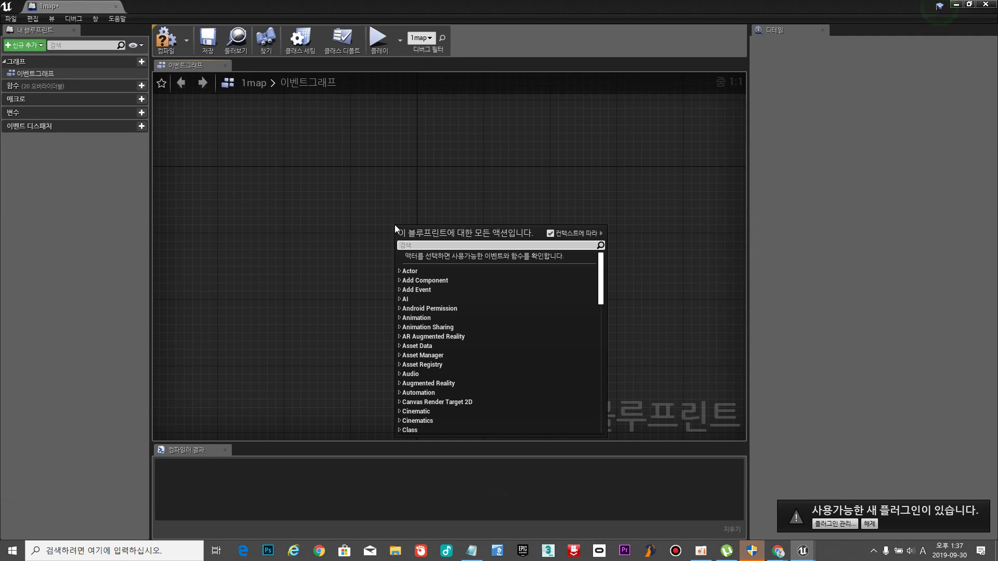
{"action": "type", "text": "inpu"}
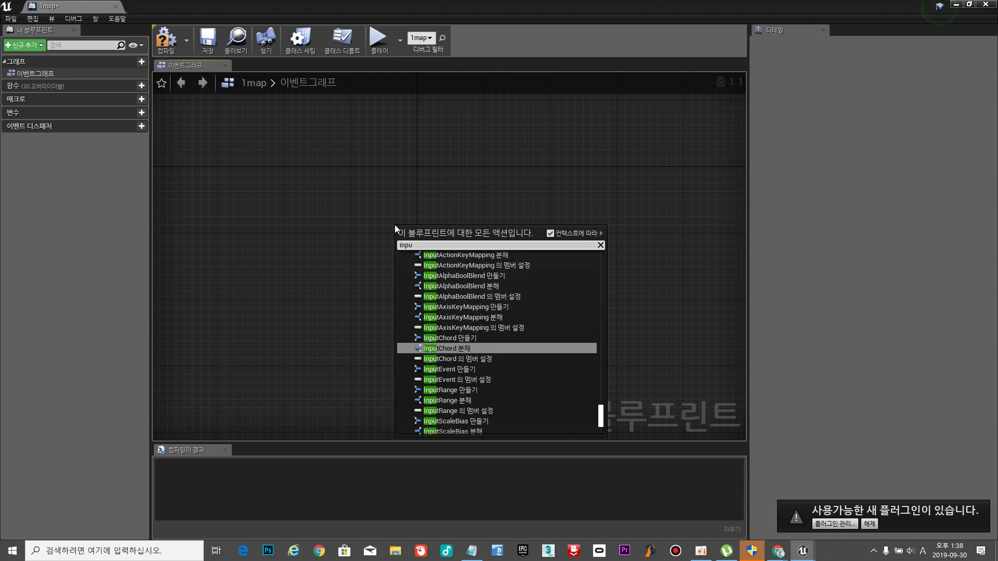
{"action": "type", "text": "t"}
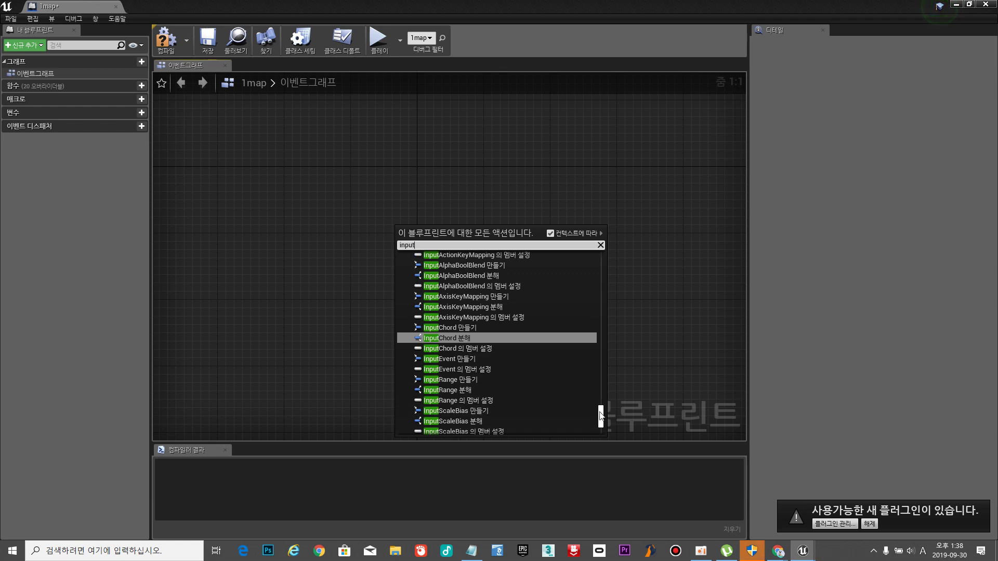
{"action": "left_click_drag", "start_coordinate": [603, 410], "coordinate": [600, 361]}
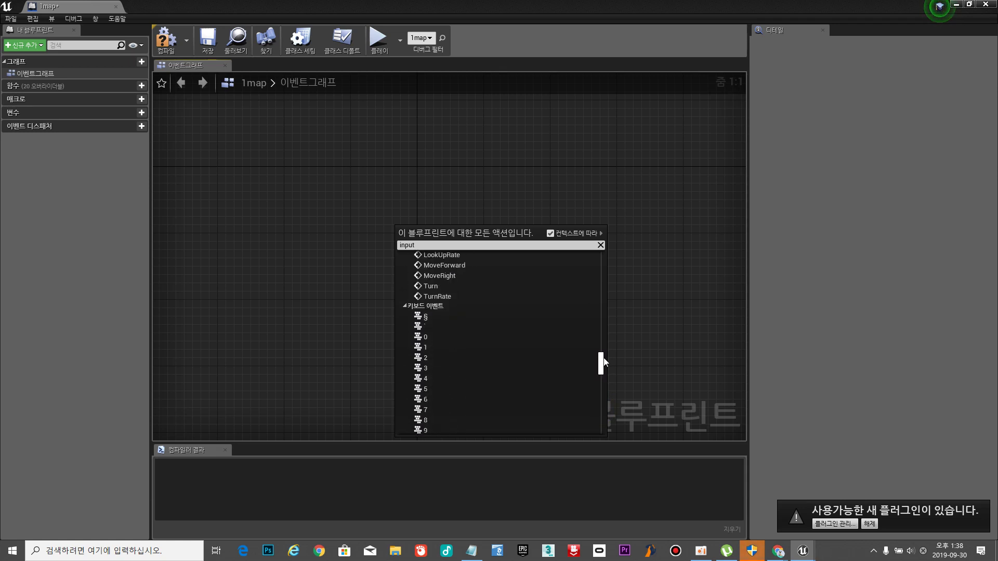
{"action": "left_click", "coordinate": [428, 347]}
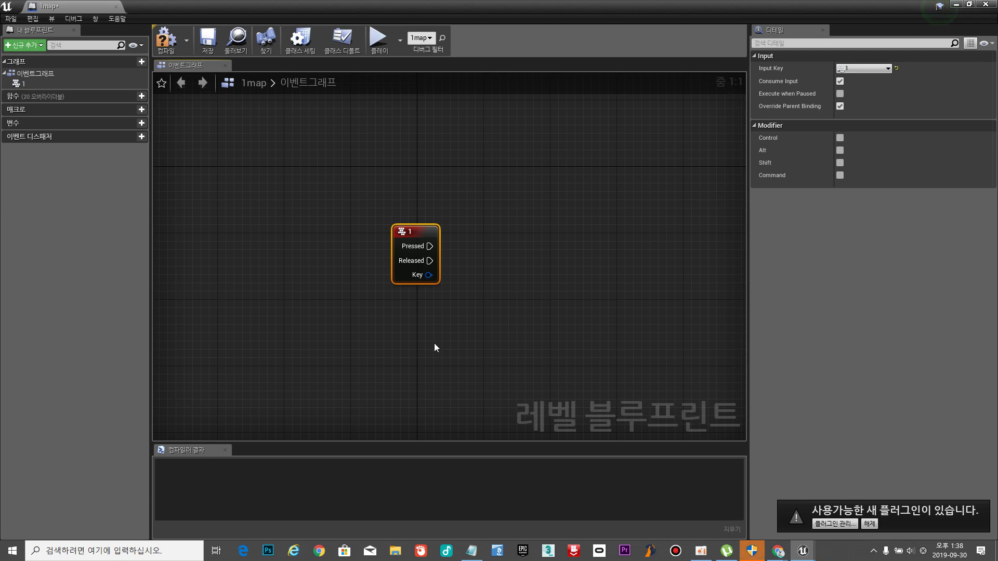
Add a keyboard event node for the 2 key by searching "input 2", and align it below the 1 key node.
{"action": "right_click", "coordinate": [403, 333]}
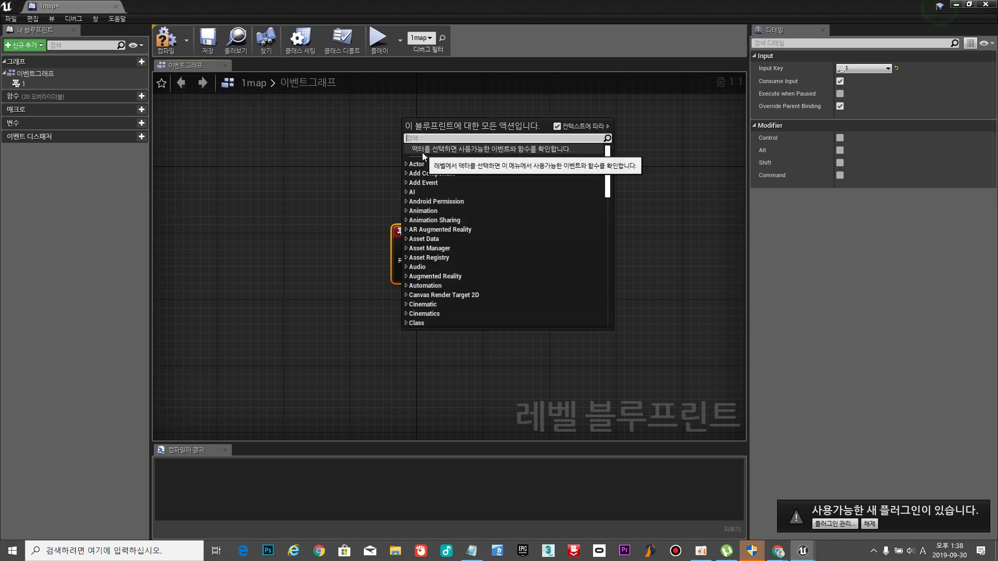
{"action": "type", "text": "input"}
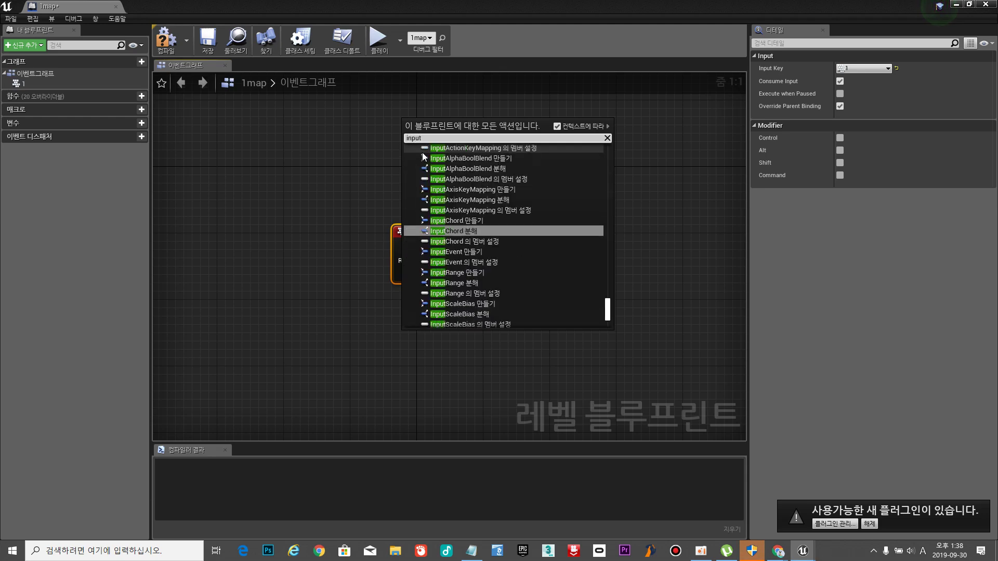
{"action": "scroll", "coordinate": [481, 209], "scroll_direction": "up", "scroll_amount": 5}
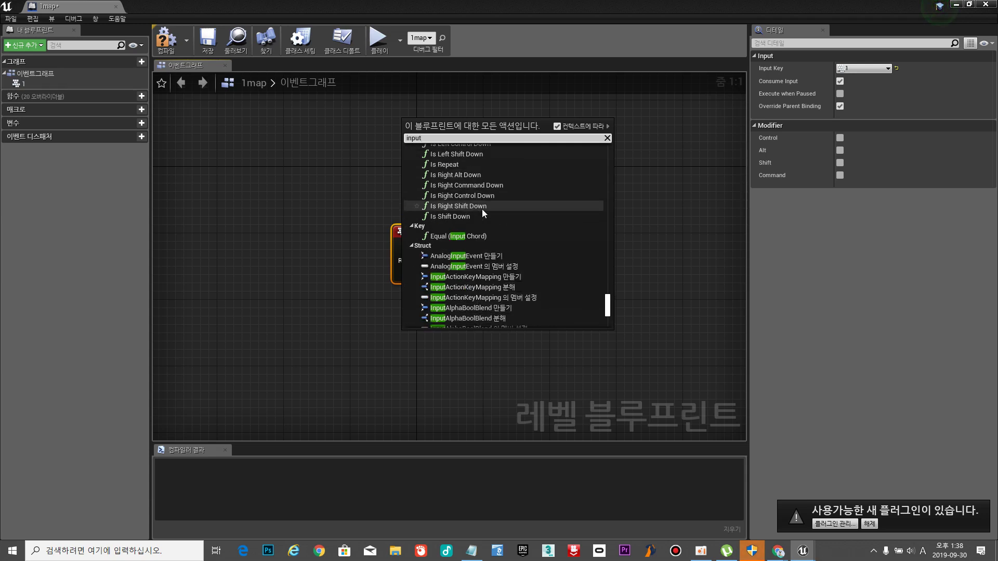
{"action": "type", "text": "2"}
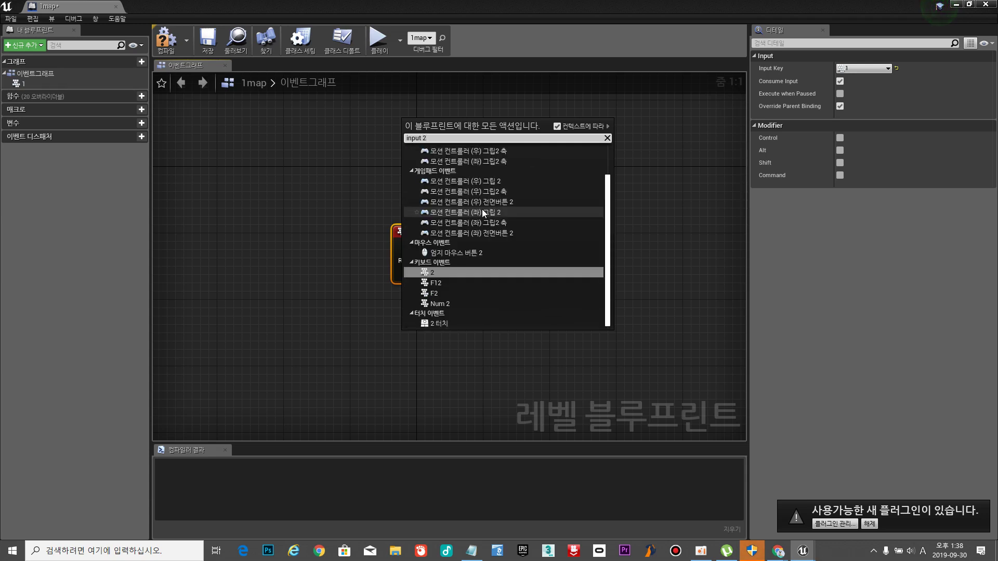
{"action": "left_click", "coordinate": [430, 272]}
{"action": "left_click_drag", "start_coordinate": [427, 337], "coordinate": [419, 329]}
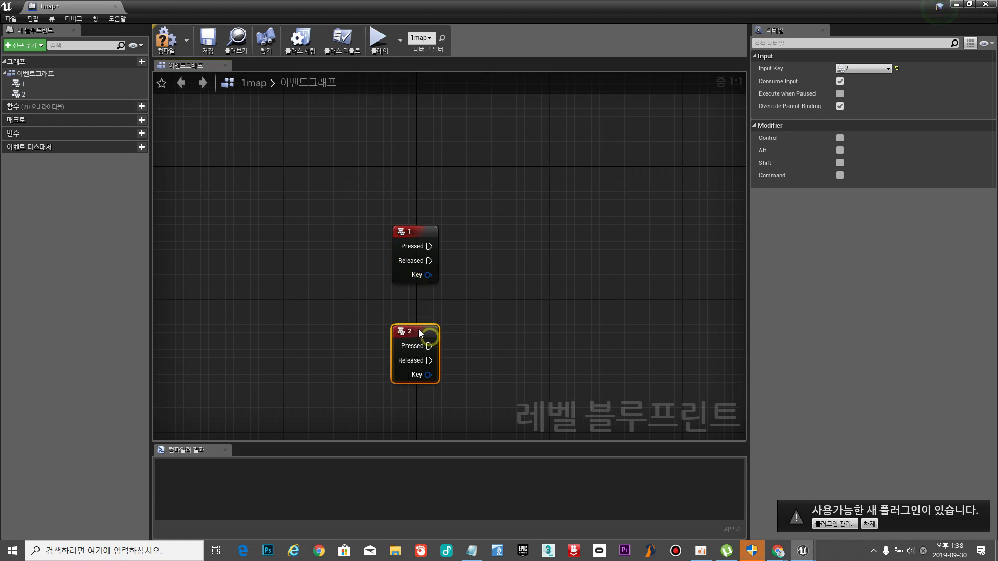
{"action": "left_click", "coordinate": [502, 310]}
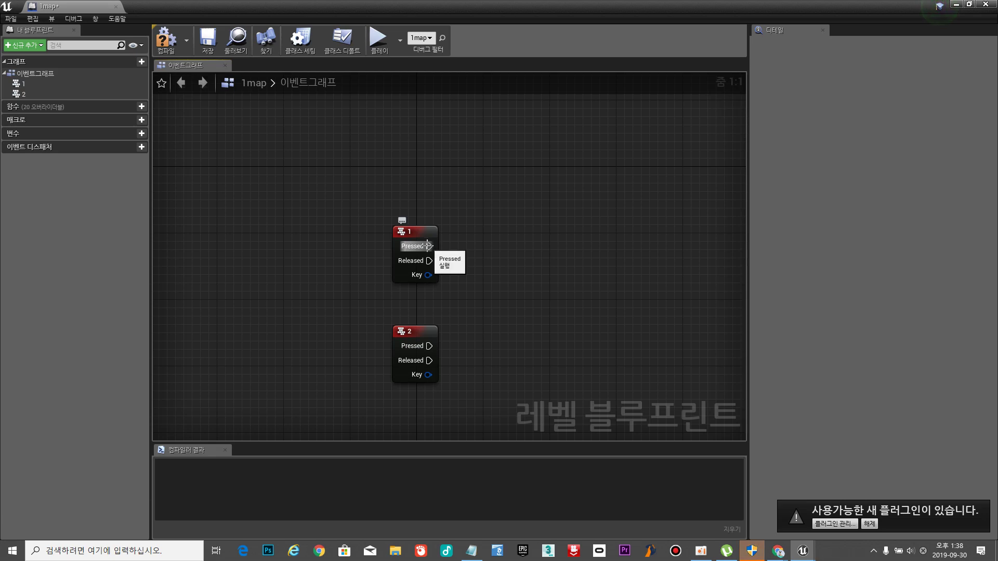
Add an Open Level node wired to the 1 key's Pressed output and align it level with the key node.
{"action": "left_click", "coordinate": [532, 290]}
{"action": "left_click_drag", "start_coordinate": [430, 245], "coordinate": [518, 247]}
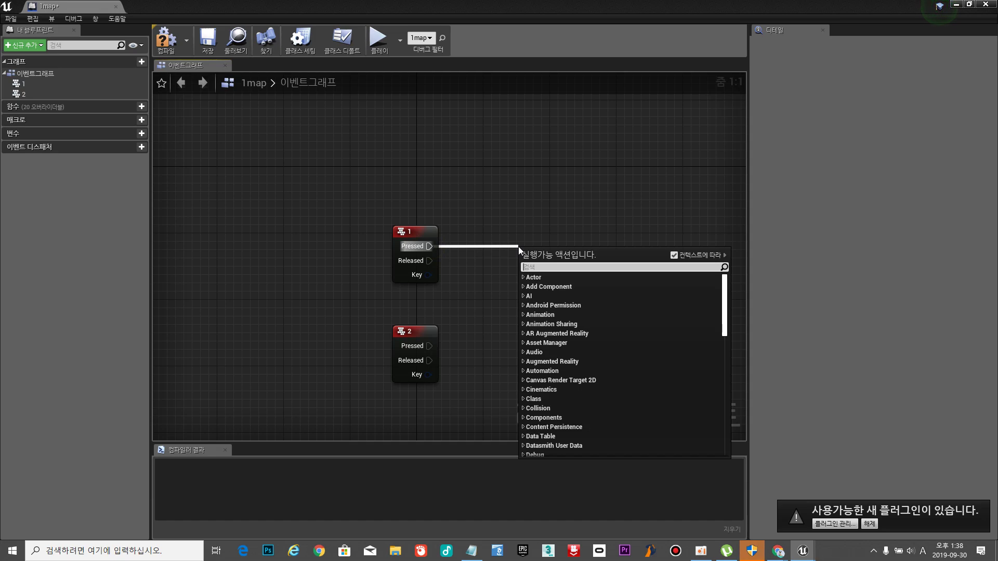
{"action": "type", "text": "open"}
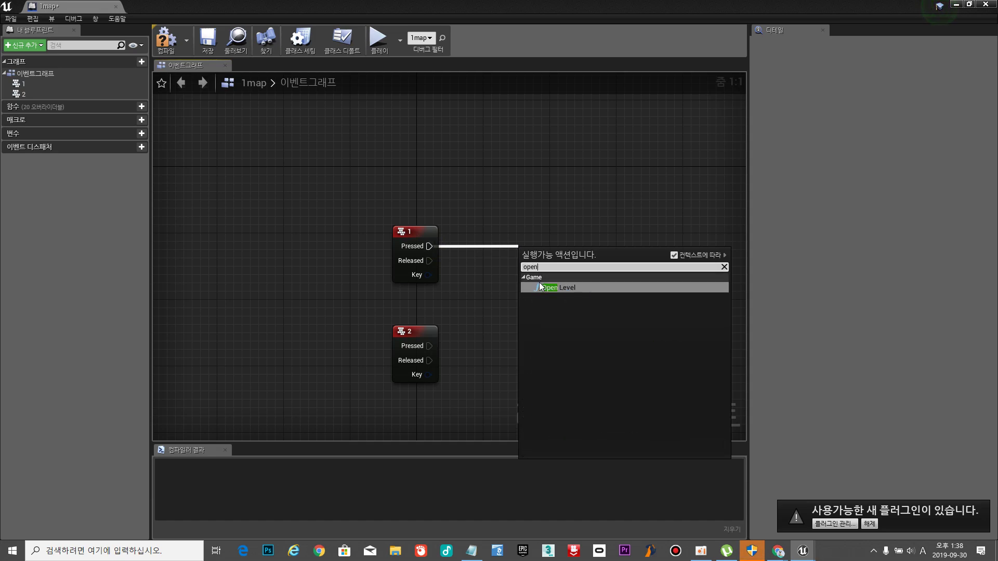
{"action": "left_click", "coordinate": [556, 288]}
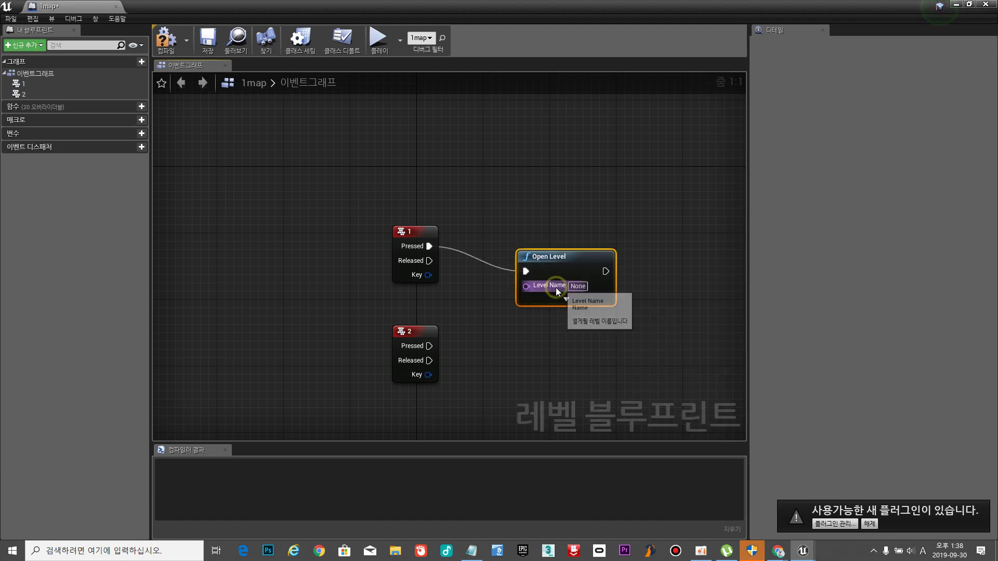
{"action": "left_click_drag", "start_coordinate": [576, 258], "coordinate": [585, 233]}
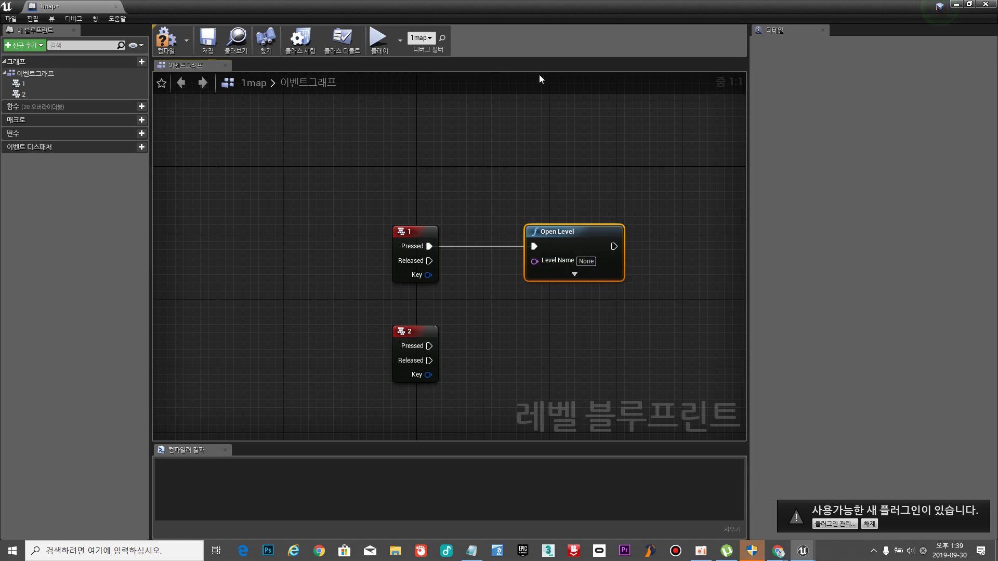
Show the map folder's level assets beside the blueprint and enter imap as the 1 key's Open Level name.
{"action": "double_click", "coordinate": [506, 7]}
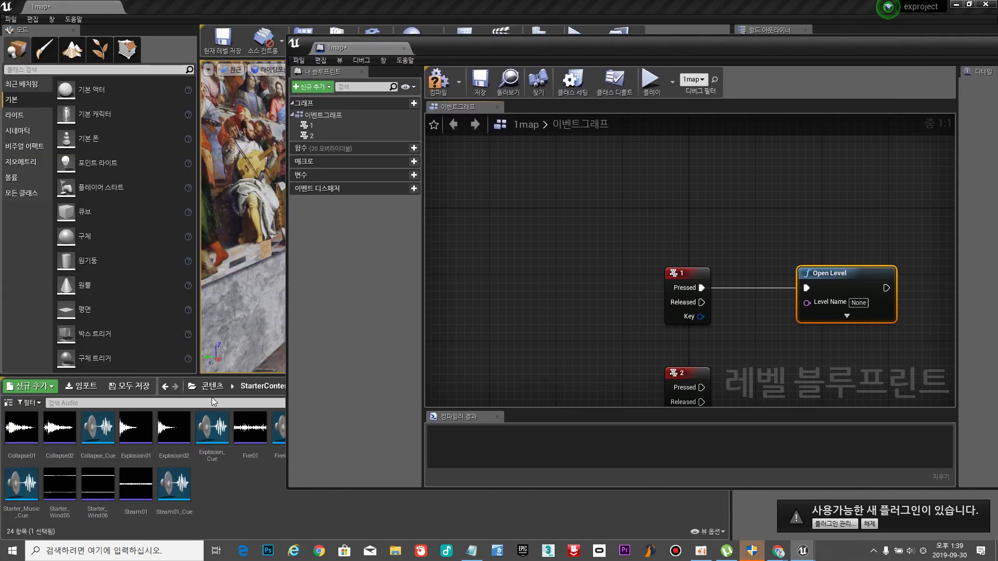
{"action": "left_click", "coordinate": [212, 386]}
{"action": "double_click", "coordinate": [172, 429]}
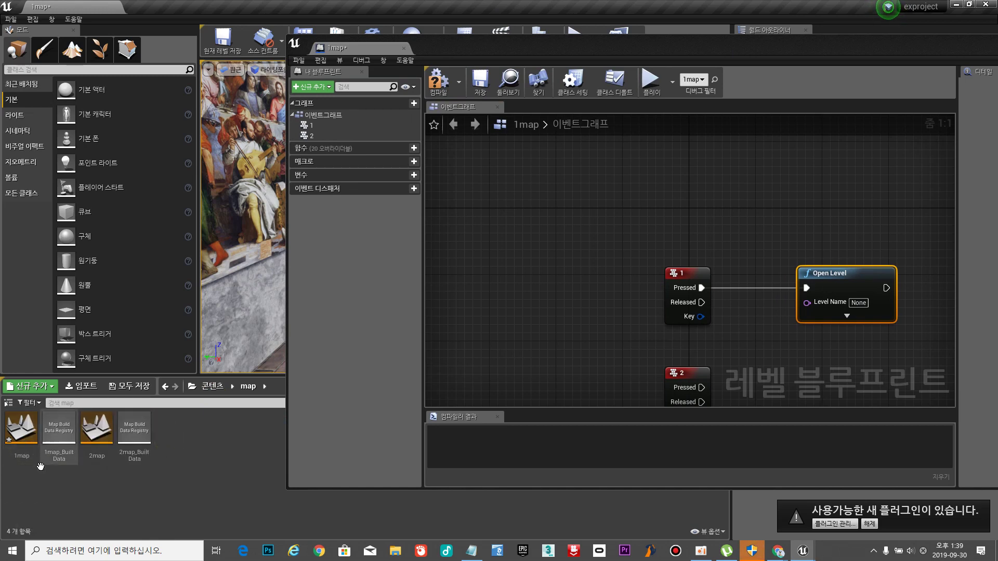
{"action": "left_click", "coordinate": [858, 303]}
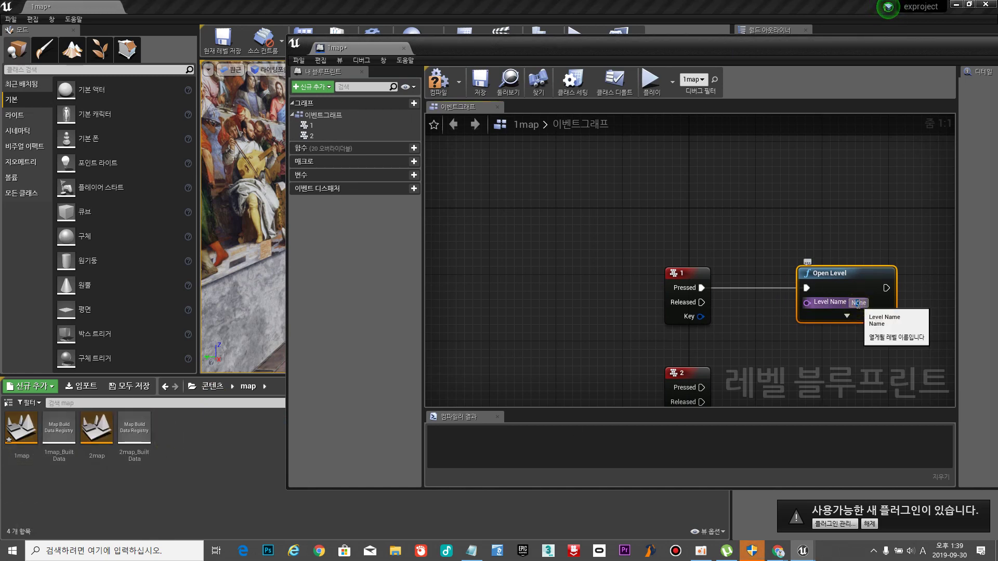
{"action": "type", "text": "1map"}
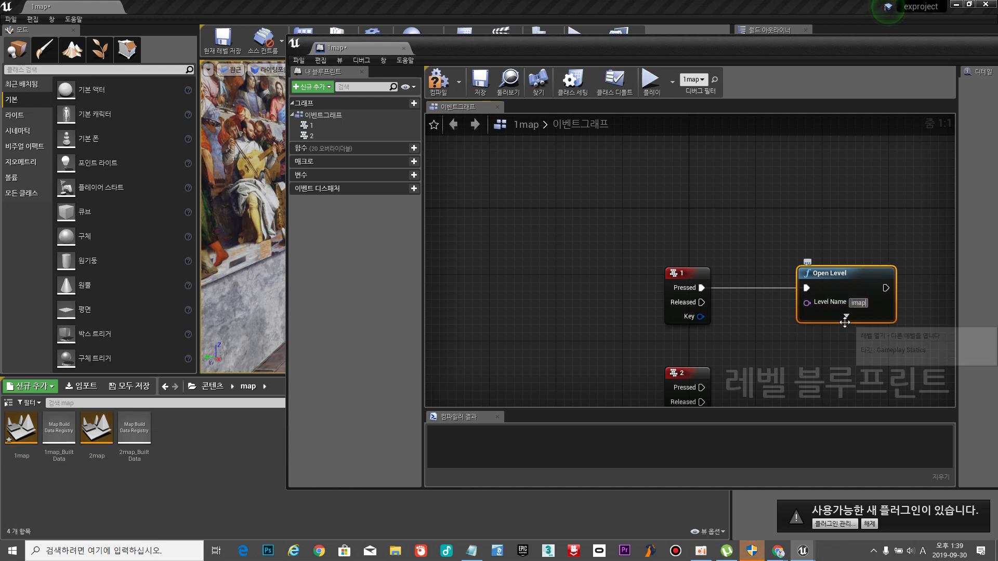
{"action": "left_click", "coordinate": [840, 336]}
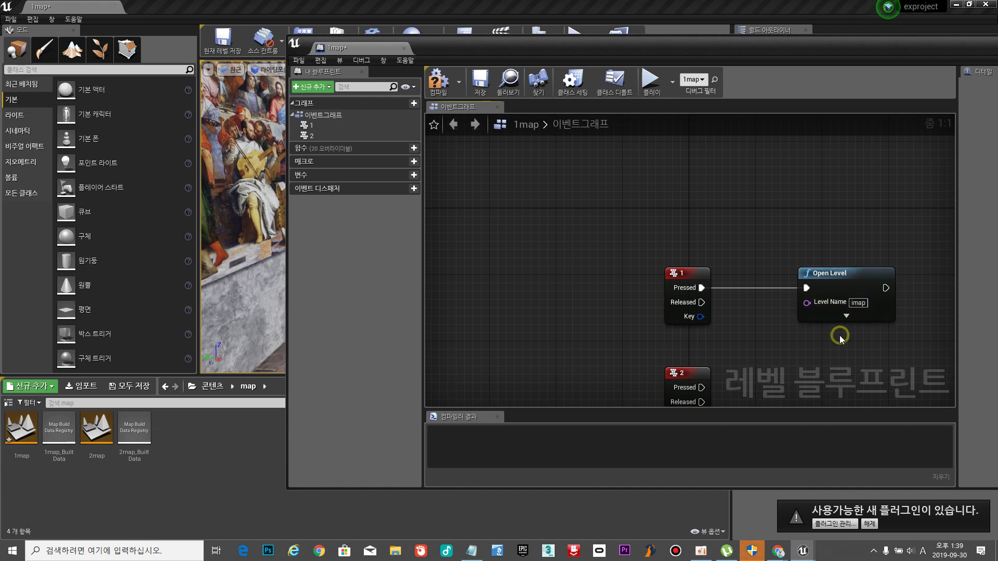
Add an Open Level node wired to the 2 key's Pressed output by searching "open level".
{"action": "right_click_drag", "start_coordinate": [751, 350], "coordinate": [689, 263]}
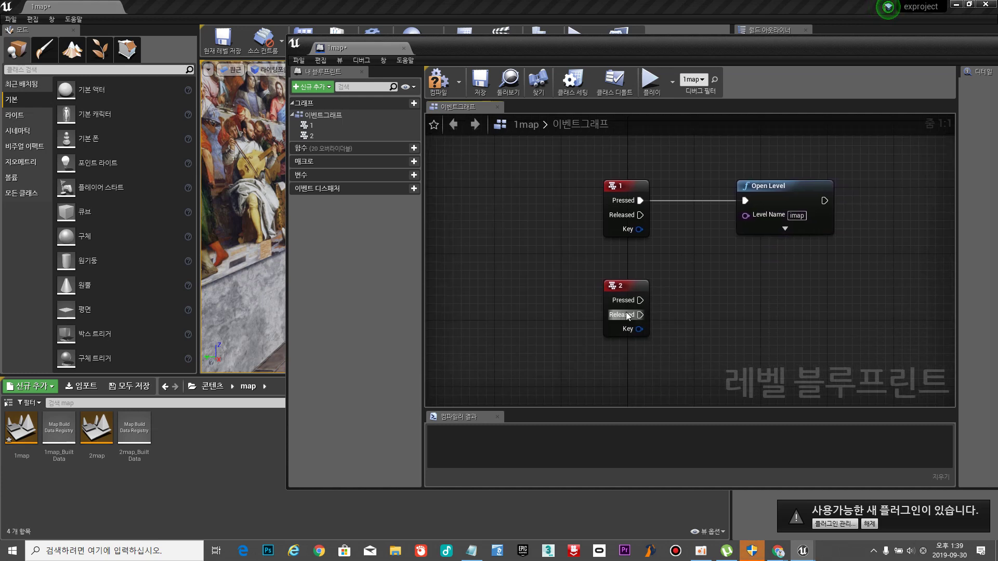
{"action": "left_click_drag", "start_coordinate": [640, 300], "coordinate": [750, 295]}
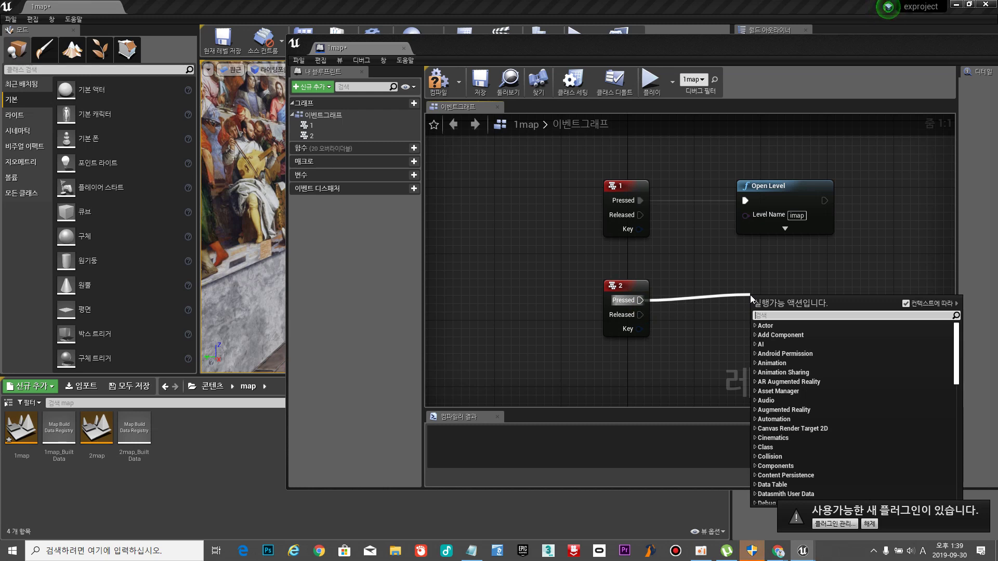
{"action": "type", "text": "open le"}
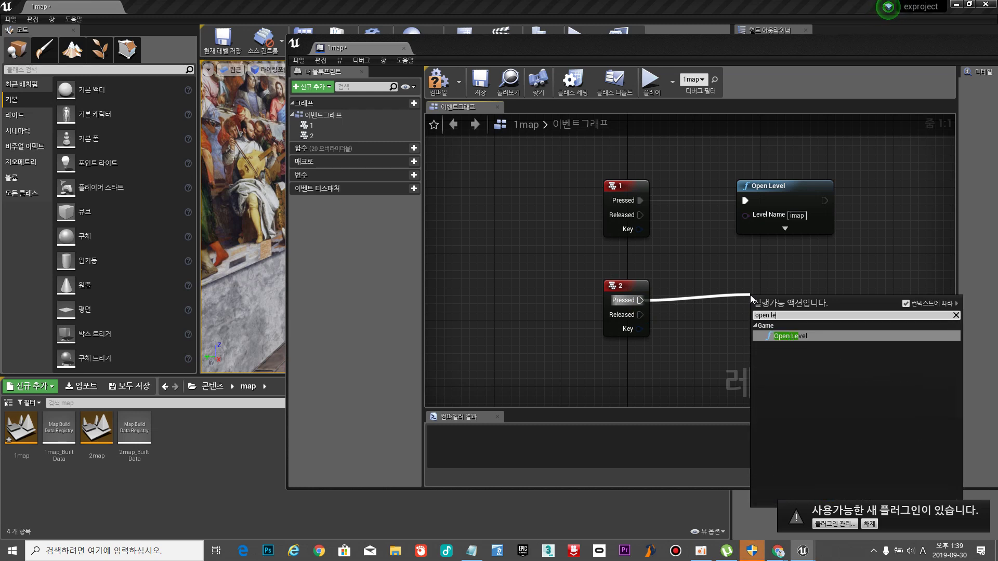
{"action": "type", "text": "vel"}
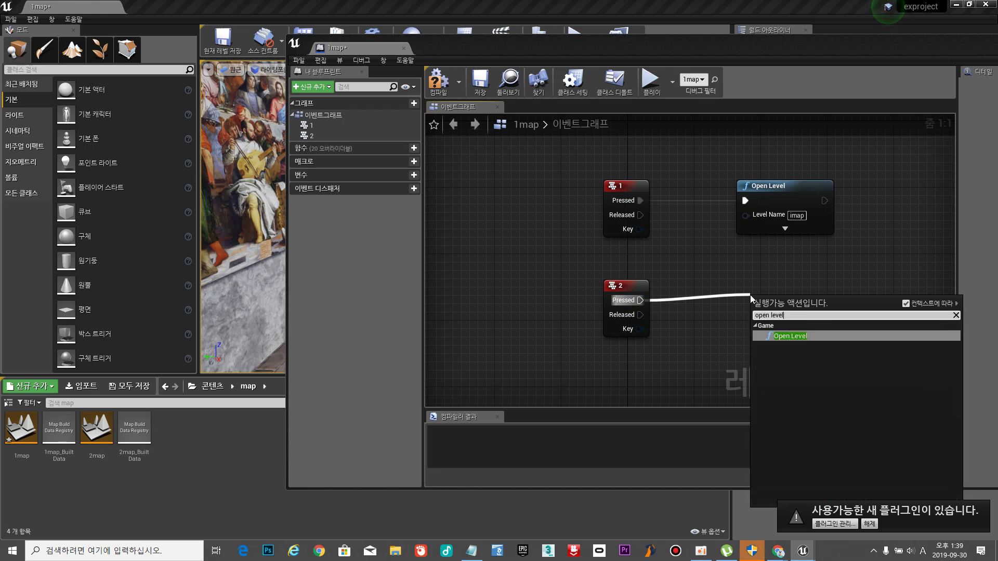
{"action": "left_click", "coordinate": [788, 338]}
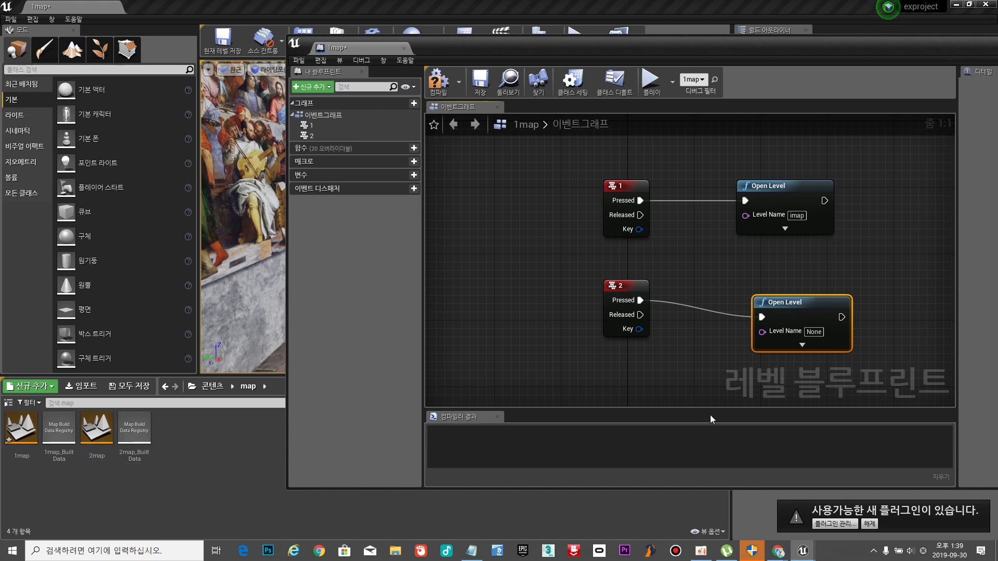
Set the 2 key's Open Level name to 2map and move the node beneath the first Open Level node.
{"action": "left_click", "coordinate": [814, 333]}
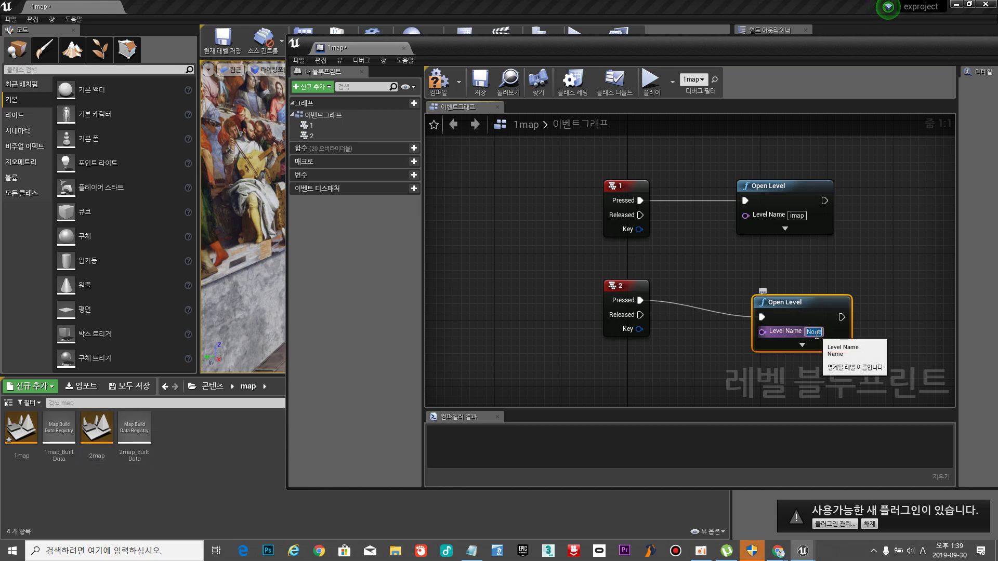
{"action": "type", "text": "2map"}
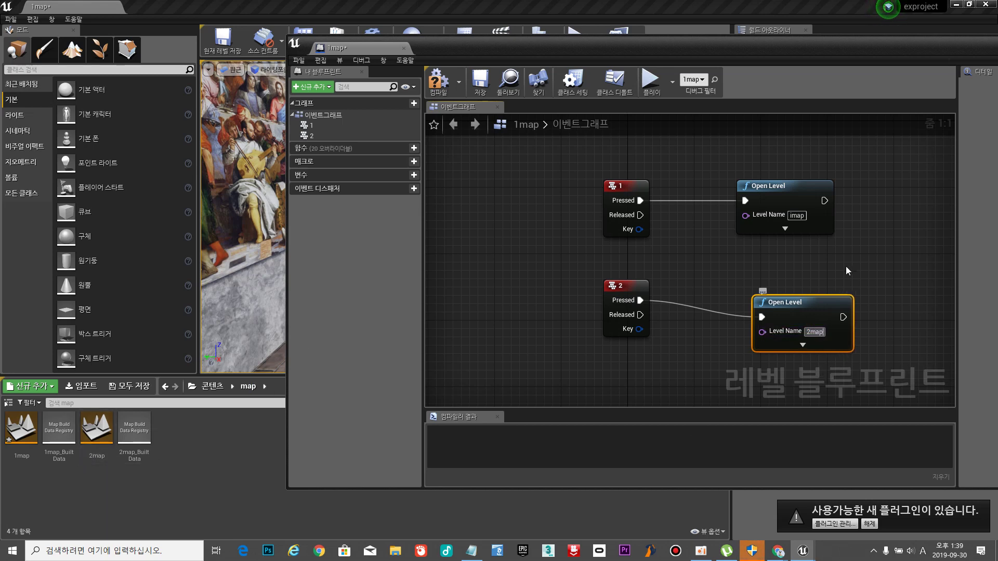
{"action": "left_click", "coordinate": [875, 245]}
{"action": "left_click_drag", "start_coordinate": [823, 305], "coordinate": [807, 298]}
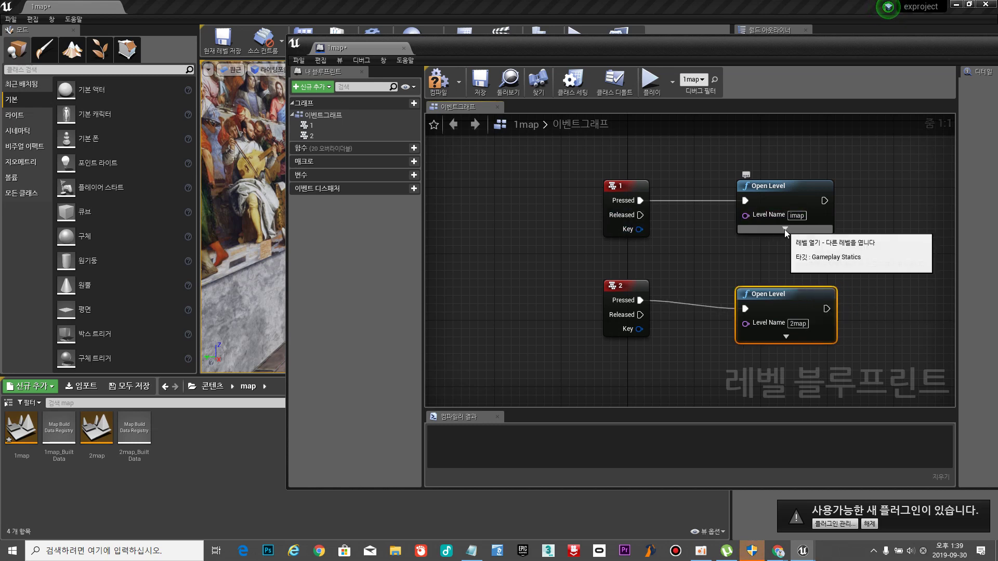
Correct the level name on the 1 key's Open Level node to 1map.
{"action": "left_click", "coordinate": [794, 216]}
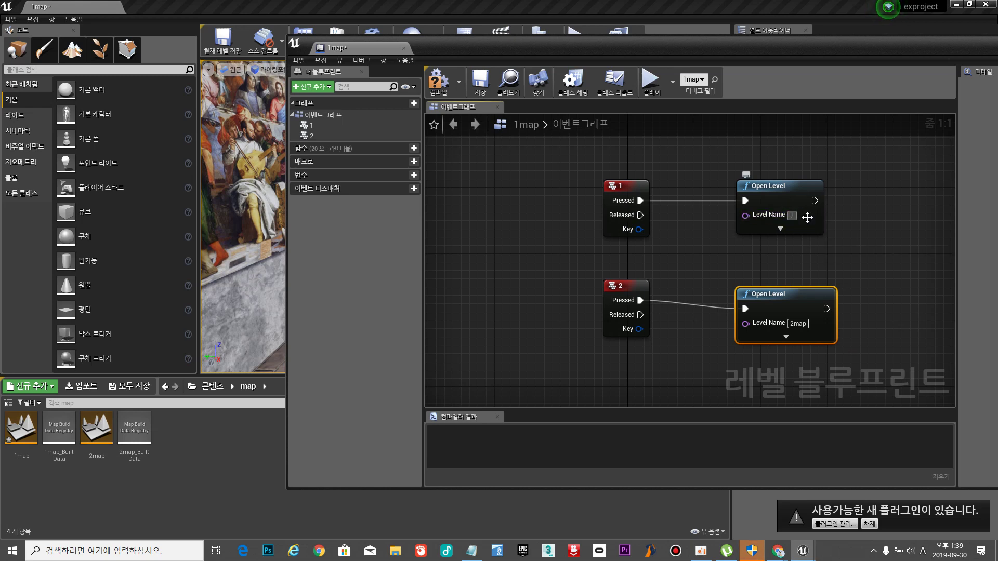
{"action": "type", "text": "1map"}
{"action": "left_click", "coordinate": [873, 237]}
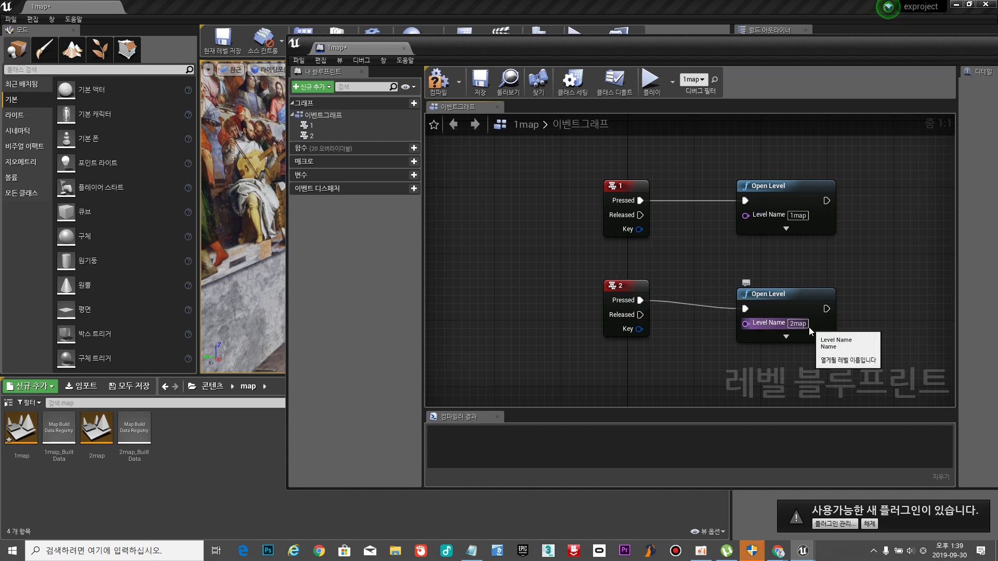
Straighten the wire to the 2map Open Level node, and compile and save the 1map level blueprint.
{"action": "mouse_move", "coordinate": [799, 299]}
{"action": "left_mouse_down"}
{"action": "mouse_move", "coordinate": [790, 291]}
{"action": "mouse_move", "coordinate": [803, 289]}
{"action": "left_mouse_up"}
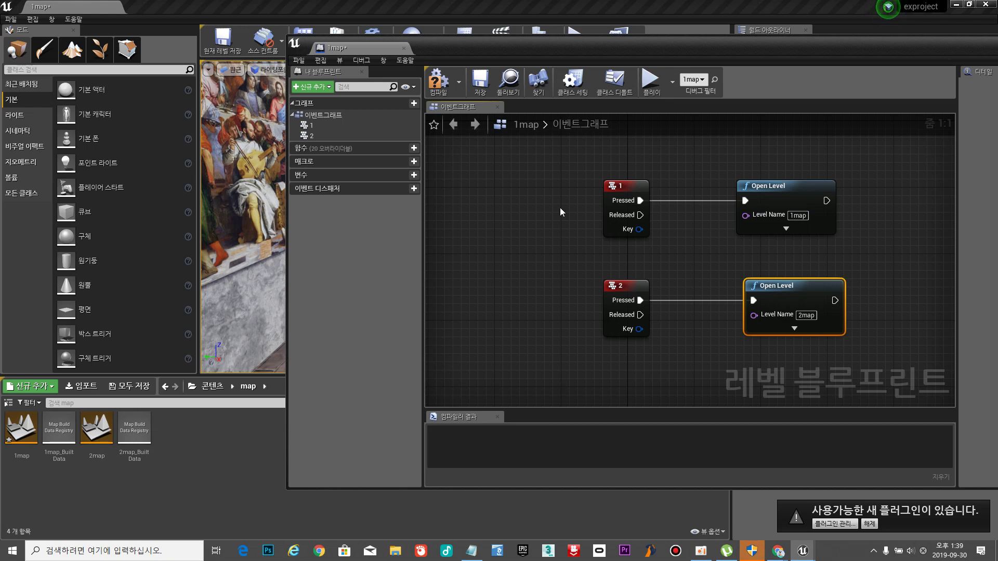
{"action": "left_click", "coordinate": [443, 79]}
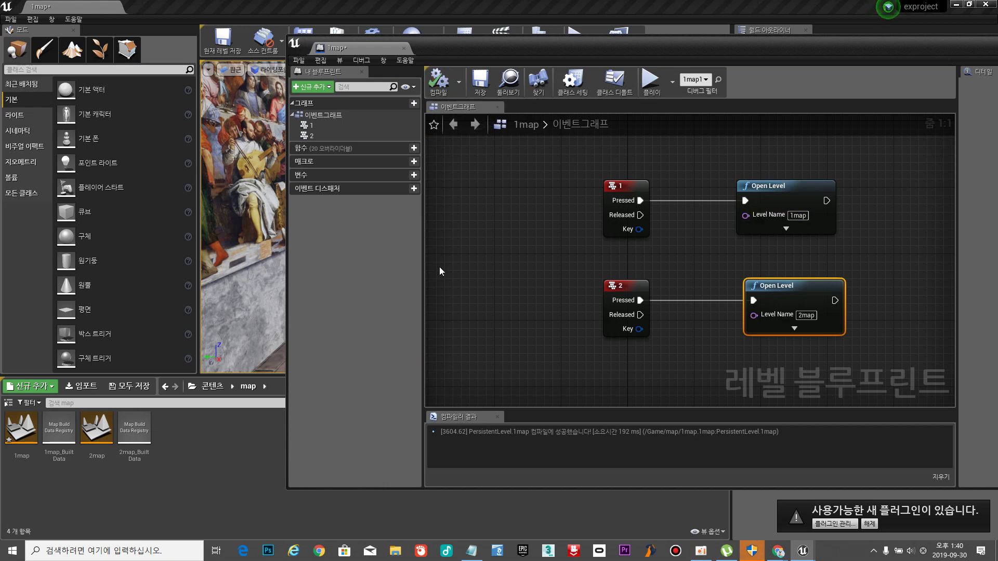
{"action": "left_click", "coordinate": [480, 79]}
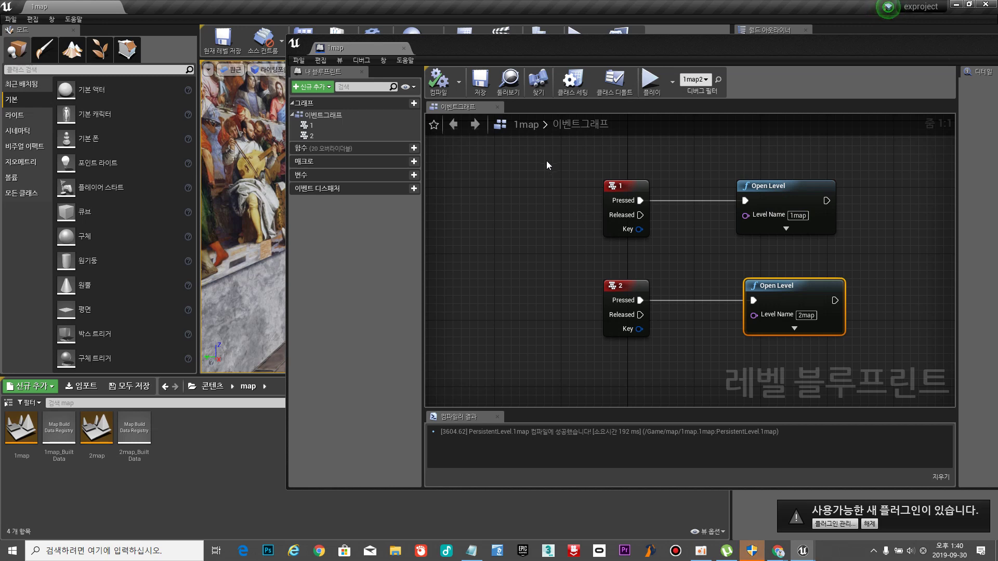
Copy both key event nodes with their Open Level nodes and close the 1map level blueprint.
{"action": "left_click_drag", "start_coordinate": [547, 160], "coordinate": [836, 289]}
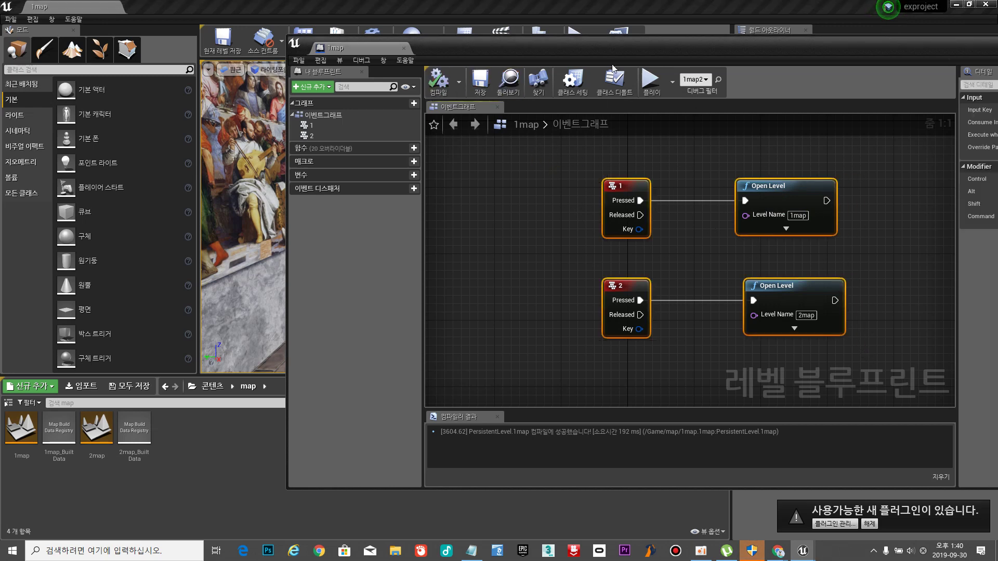
{"action": "left_click_drag", "start_coordinate": [613, 65], "coordinate": [800, 72]}
{"action": "left_click", "coordinate": [915, 65]}
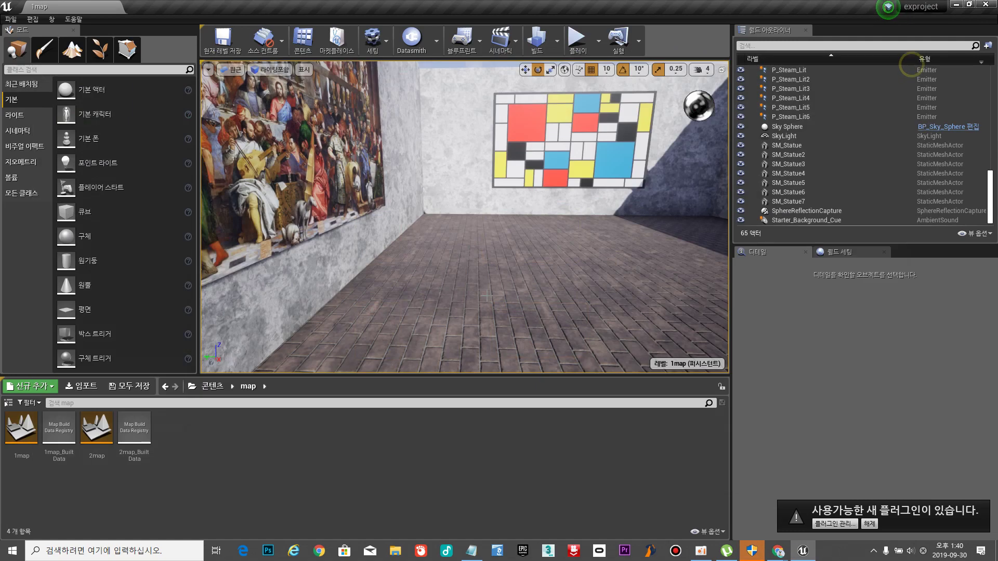
Open the 2map level's blueprint and delete its default BeginPlay and Tick event nodes.
{"action": "double_click", "coordinate": [95, 433]}
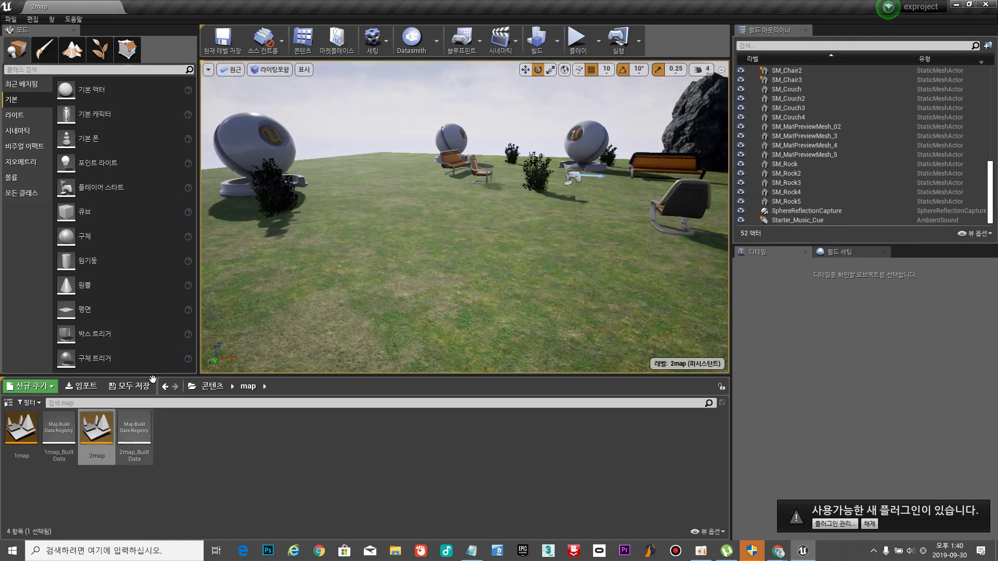
{"action": "left_click", "coordinate": [479, 40]}
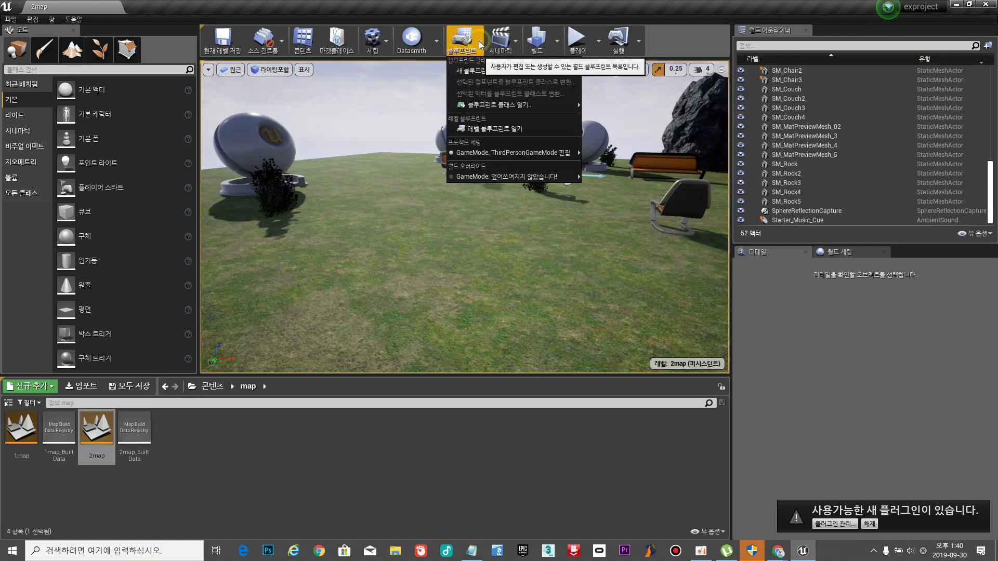
{"action": "left_click", "coordinate": [503, 128]}
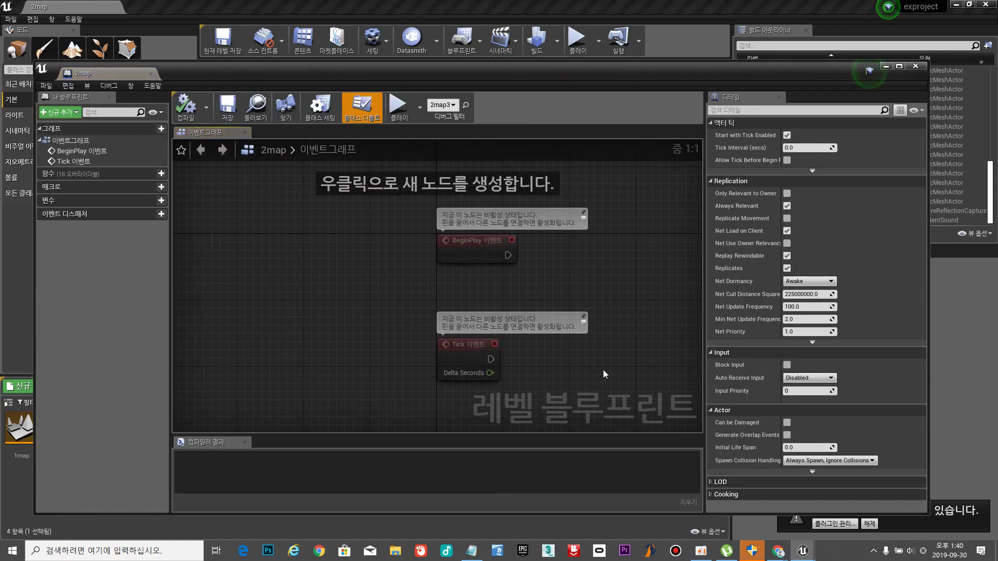
{"action": "key", "text": "Delete"}
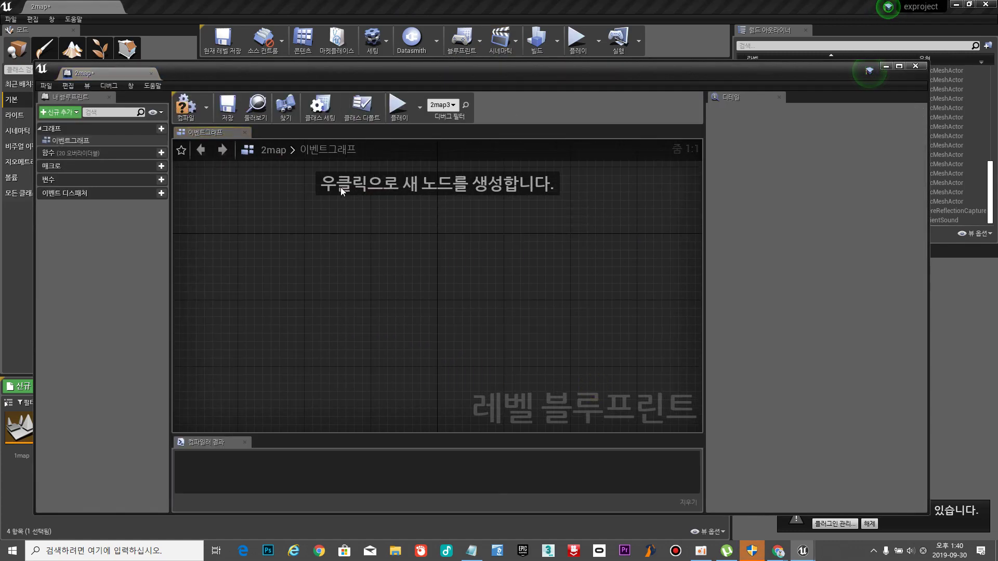
Paste the copied key and Open Level nodes into the 2map level blueprint, compile and save it, and close it.
{"action": "key", "text": "ctrl+v"}
{"action": "right_click_drag", "start_coordinate": [550, 207], "coordinate": [574, 281]}
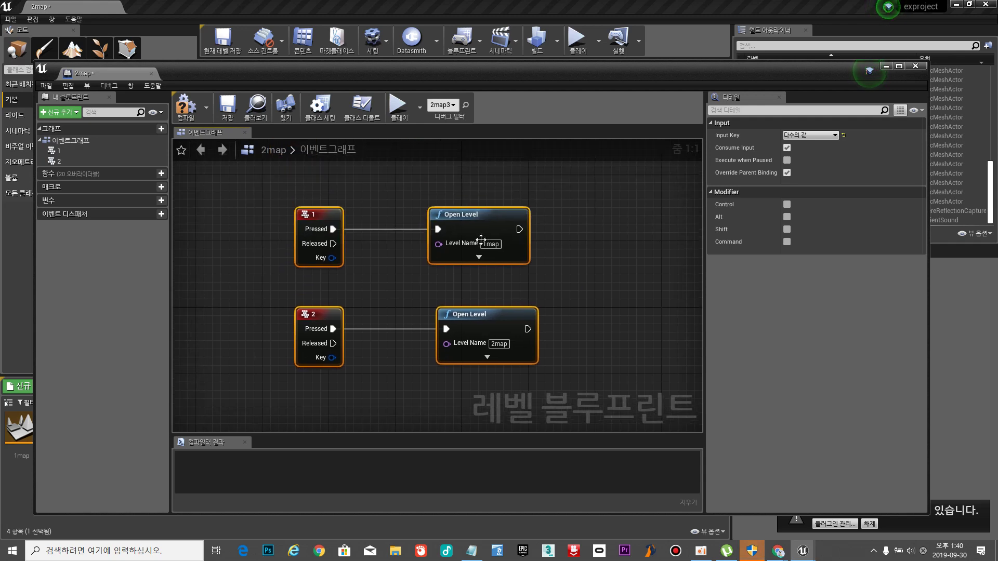
{"action": "left_click", "coordinate": [183, 108]}
{"action": "left_click", "coordinate": [228, 108]}
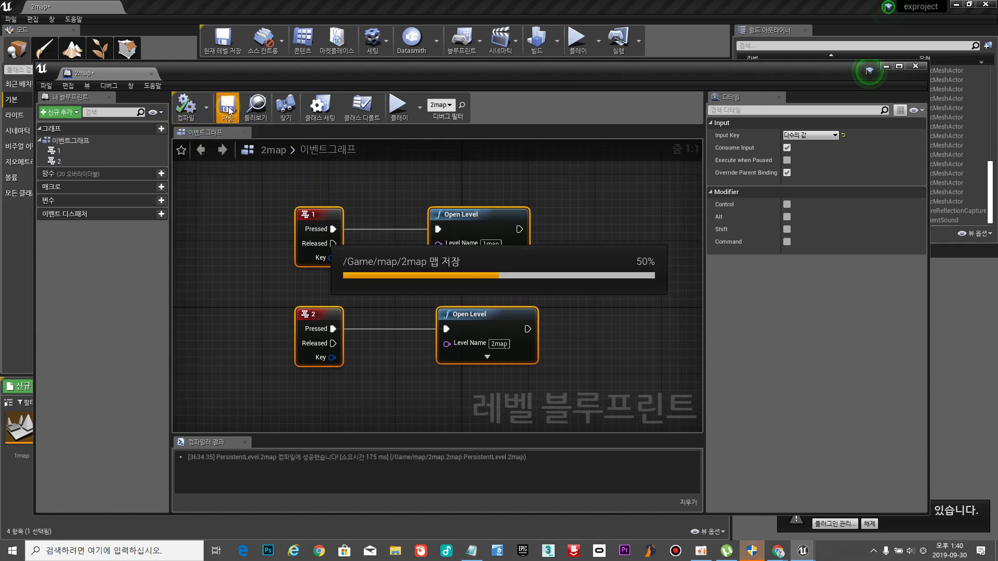
{"action": "left_click", "coordinate": [915, 66]}
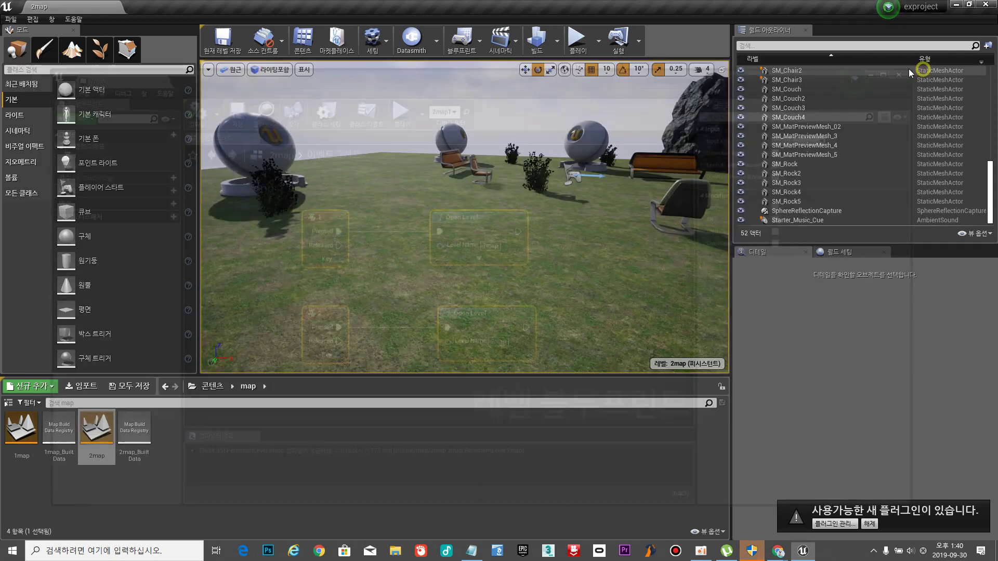
Open the 1map level and start a play test in a new editor window, maximized.
{"action": "double_click", "coordinate": [15, 434]}
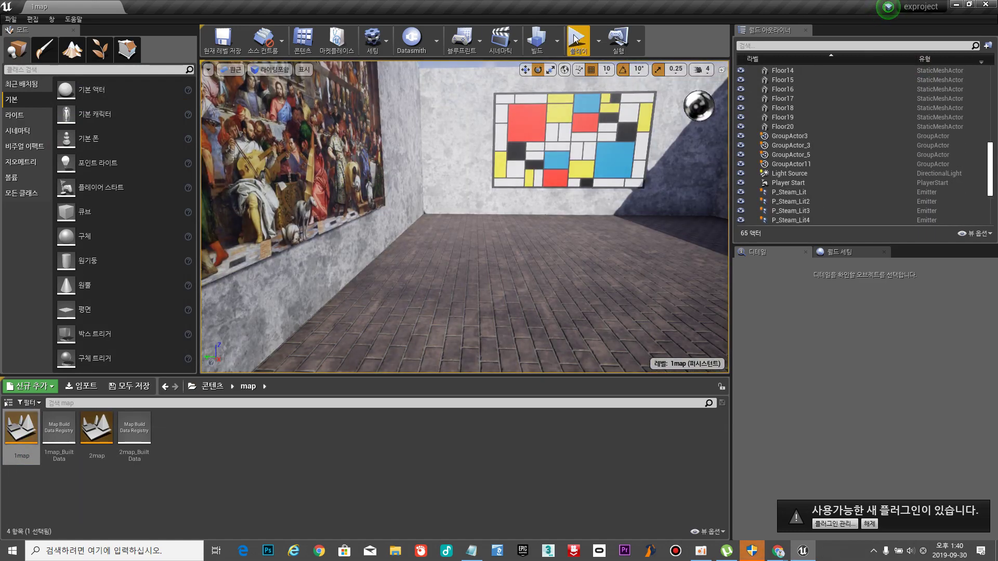
{"action": "left_click", "coordinate": [599, 41]}
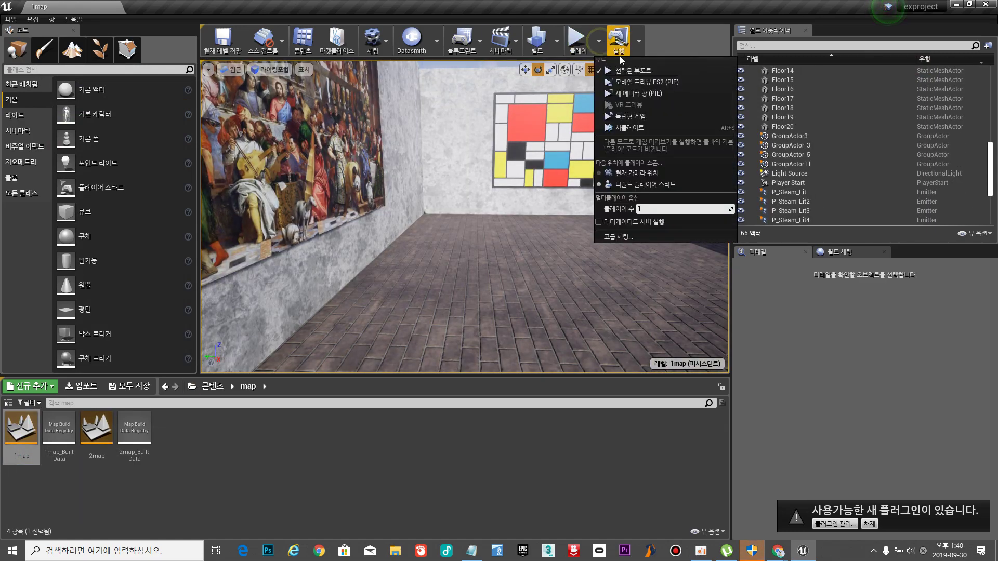
{"action": "left_click", "coordinate": [655, 95]}
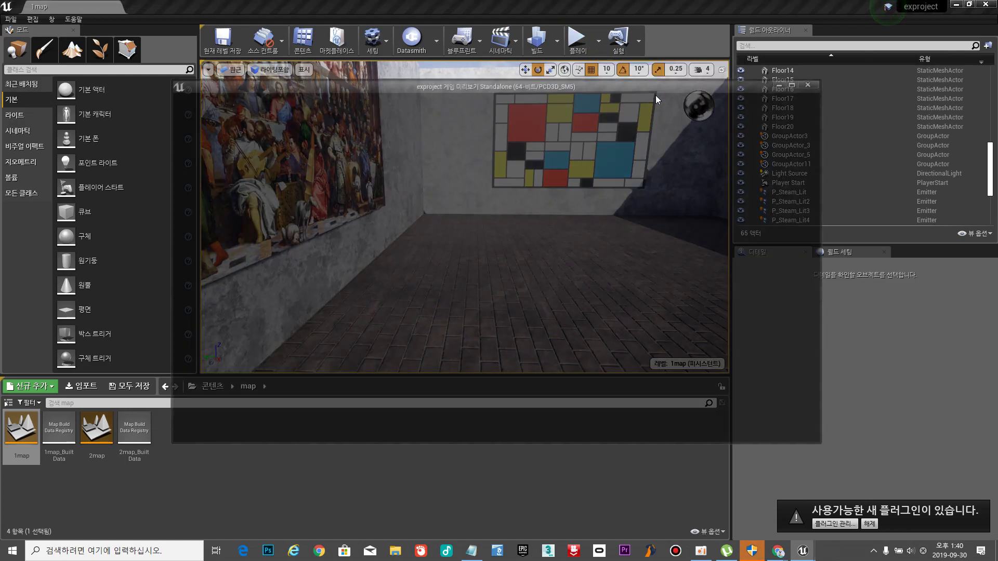
{"action": "left_click", "coordinate": [793, 84]}
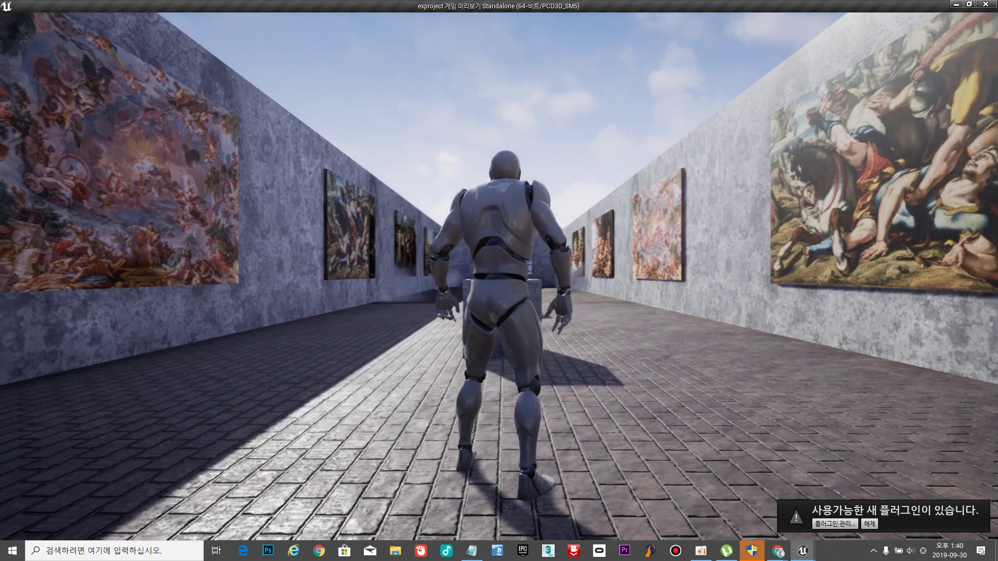
Play-test the level switch from the 1map gallery to the 2map park, run around the park, and end the test.
{"action": "key", "text": "w"}
{"action": "key", "text": "w"}
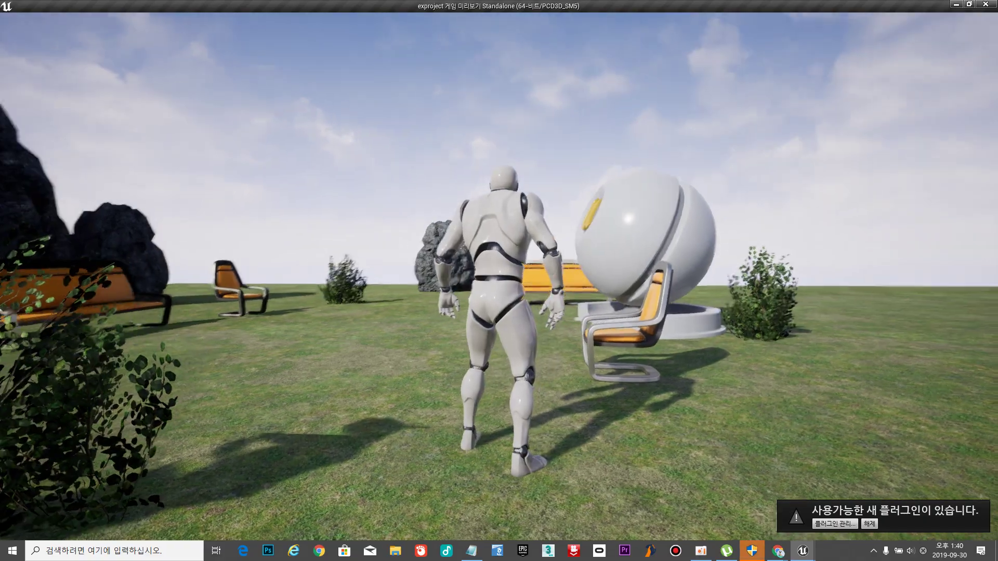
{"action": "key", "text": "w"}
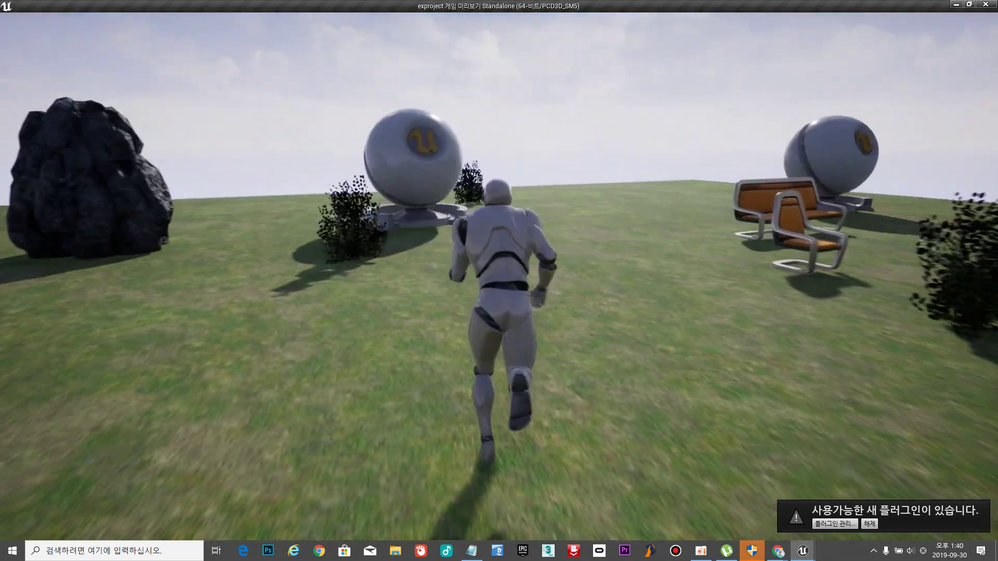
{"action": "key", "text": "Escape"}
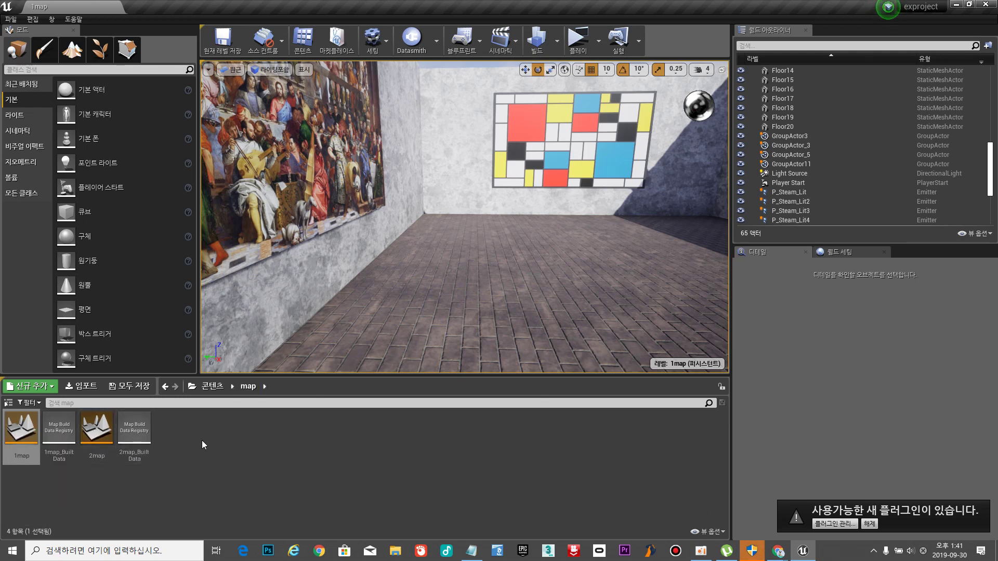
Set both the Editor Startup Map and Game Default Map to 1map in the project settings, and close the settings.
{"action": "left_click", "coordinate": [29, 21]}
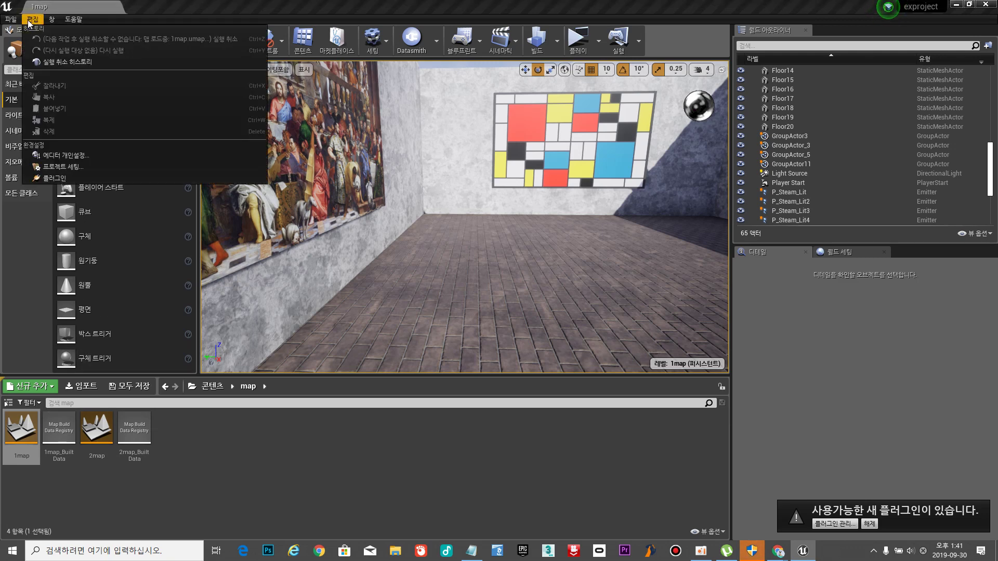
{"action": "left_click", "coordinate": [67, 167]}
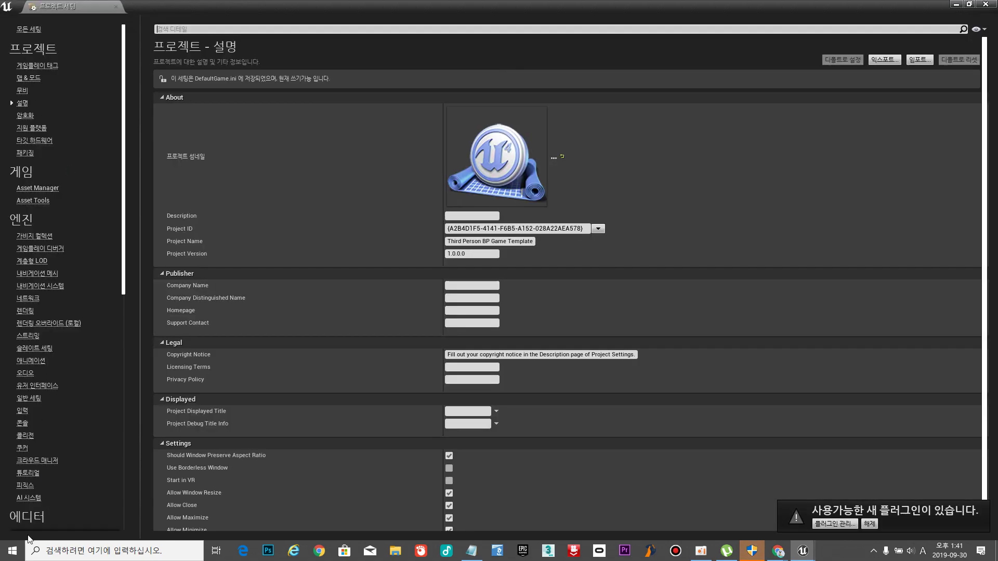
{"action": "left_click", "coordinate": [27, 79]}
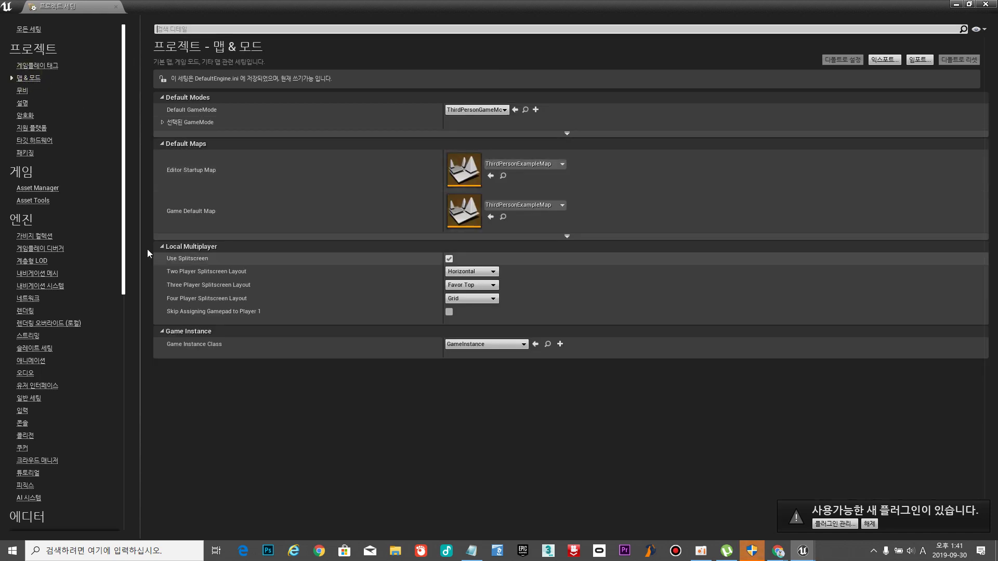
{"action": "left_click", "coordinate": [518, 164]}
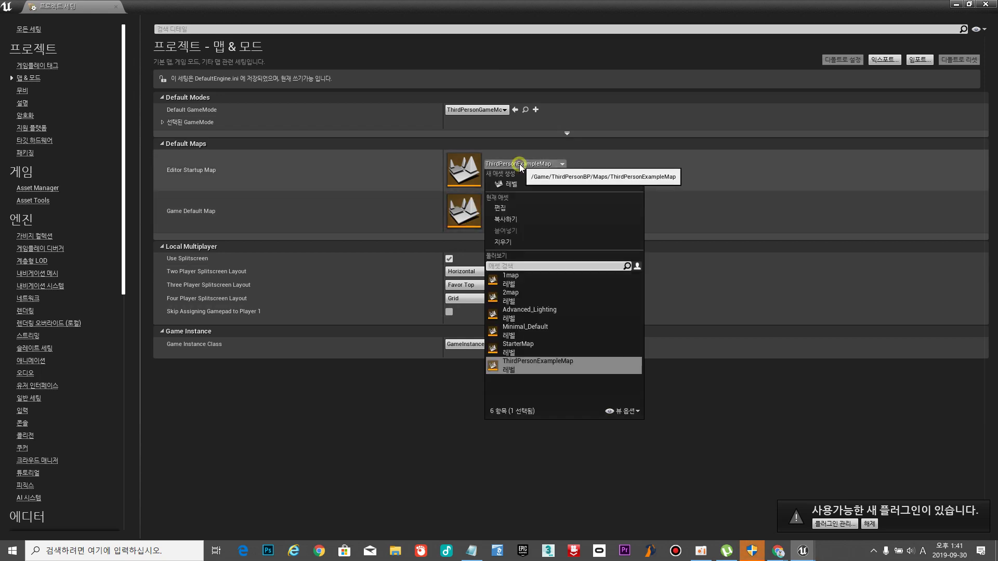
{"action": "left_click", "coordinate": [507, 283]}
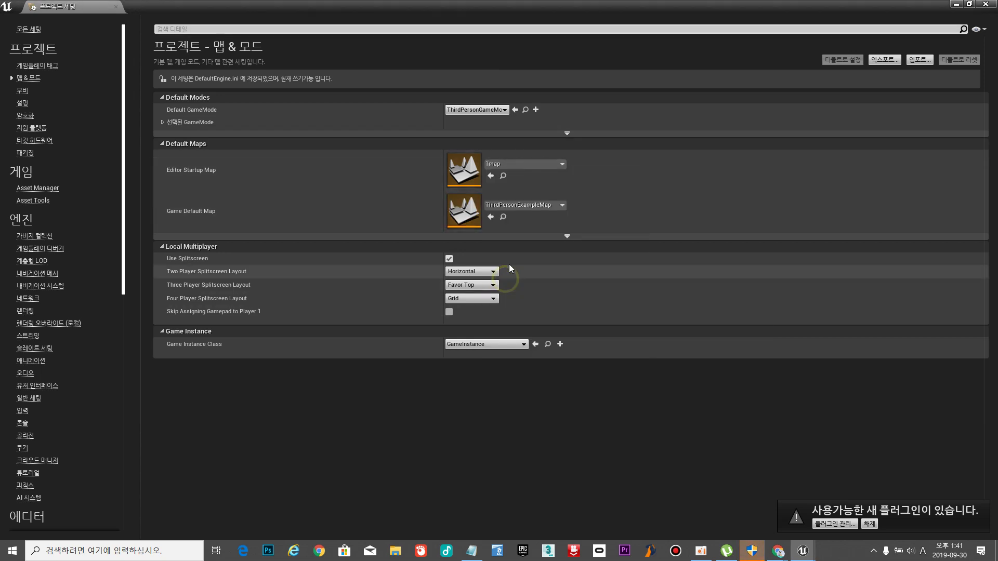
{"action": "left_click", "coordinate": [520, 205]}
{"action": "left_click", "coordinate": [512, 322]}
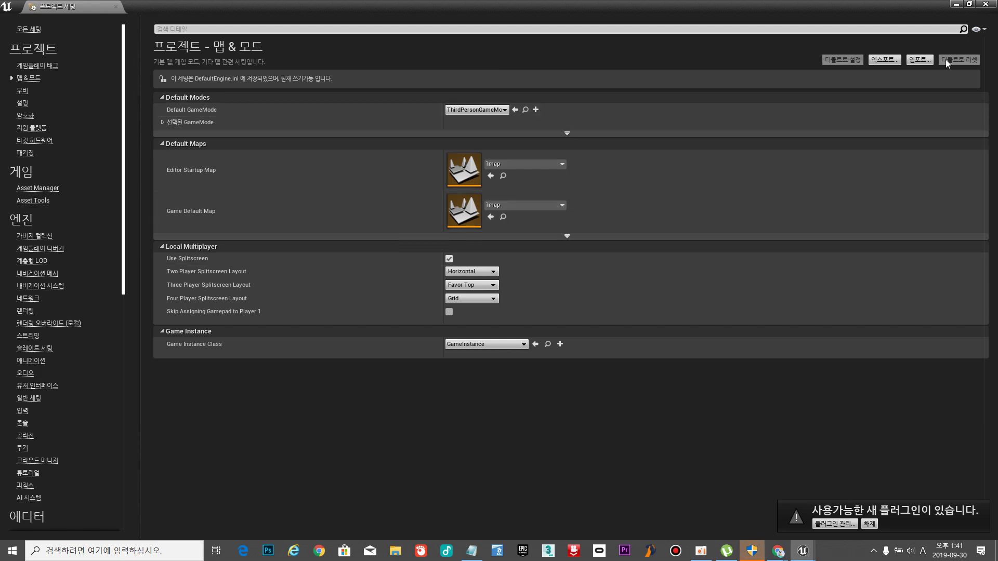
{"action": "left_click", "coordinate": [989, 4]}
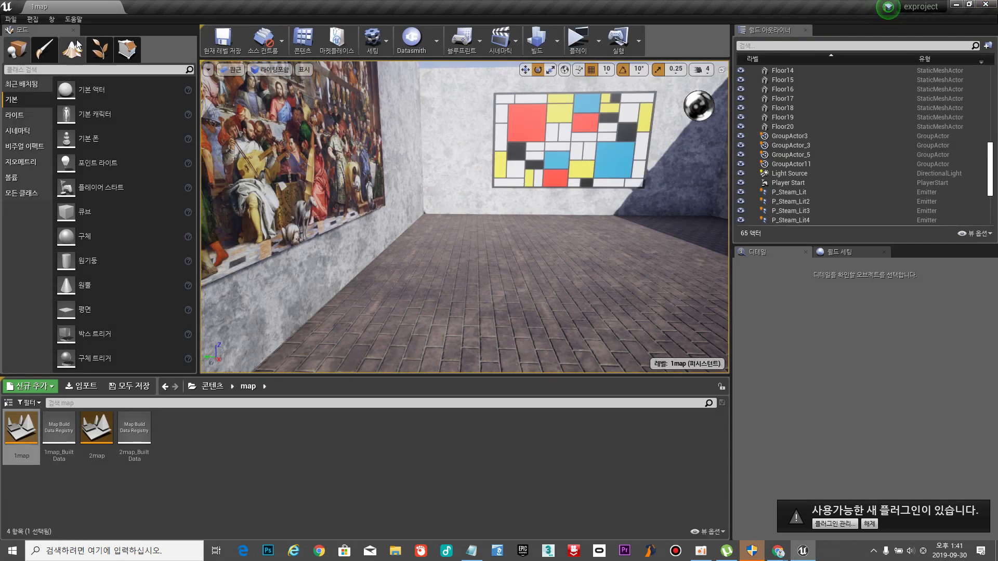
{"action": "left_click", "coordinate": [10, 20]}
{"action": "mouse_move", "coordinate": [71, 215]}
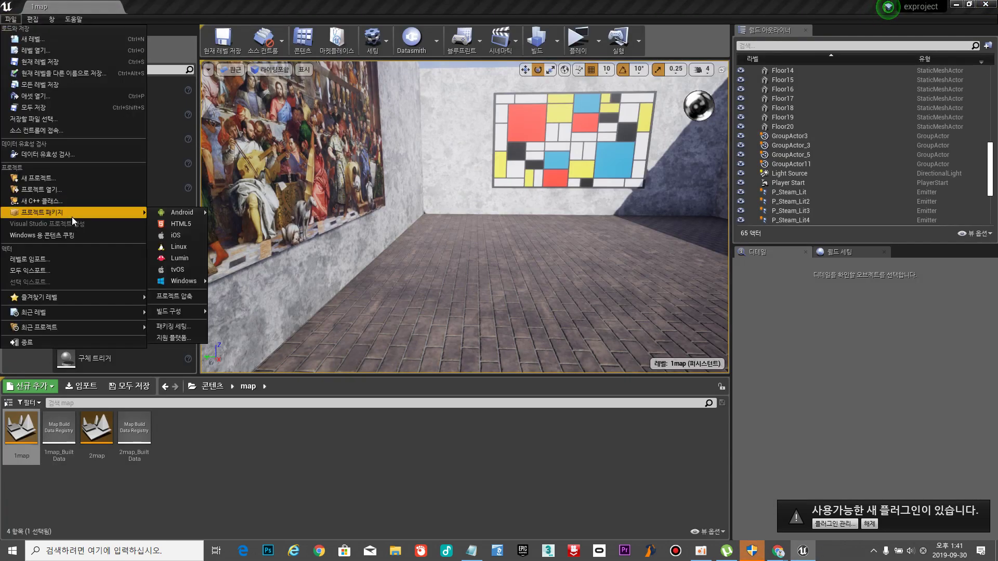
{"action": "mouse_move", "coordinate": [182, 281]}
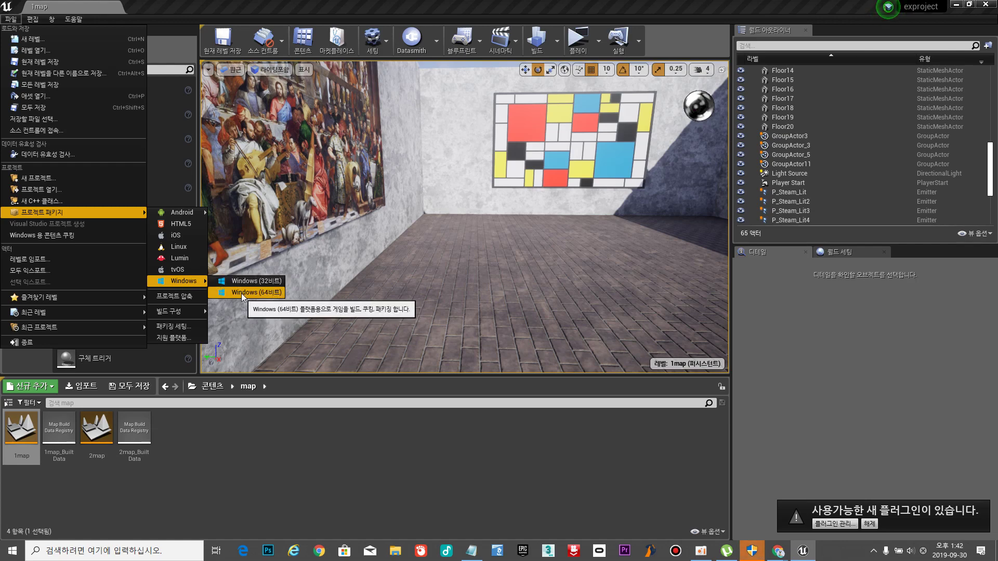
{"action": "left_click", "coordinate": [359, 6]}
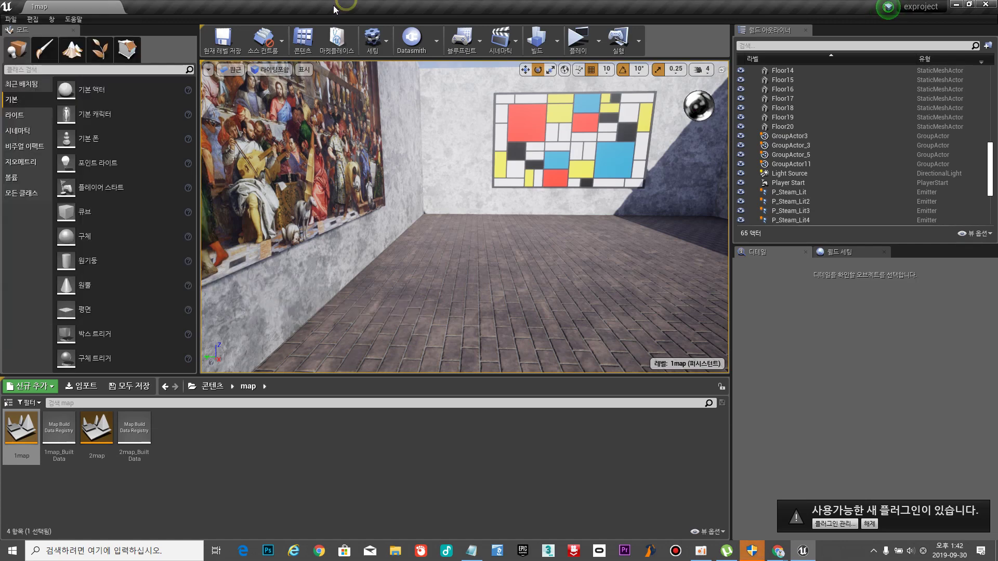
Package the project for Windows (64-bit) with the desktop as the output folder.
{"action": "left_click", "coordinate": [10, 20]}
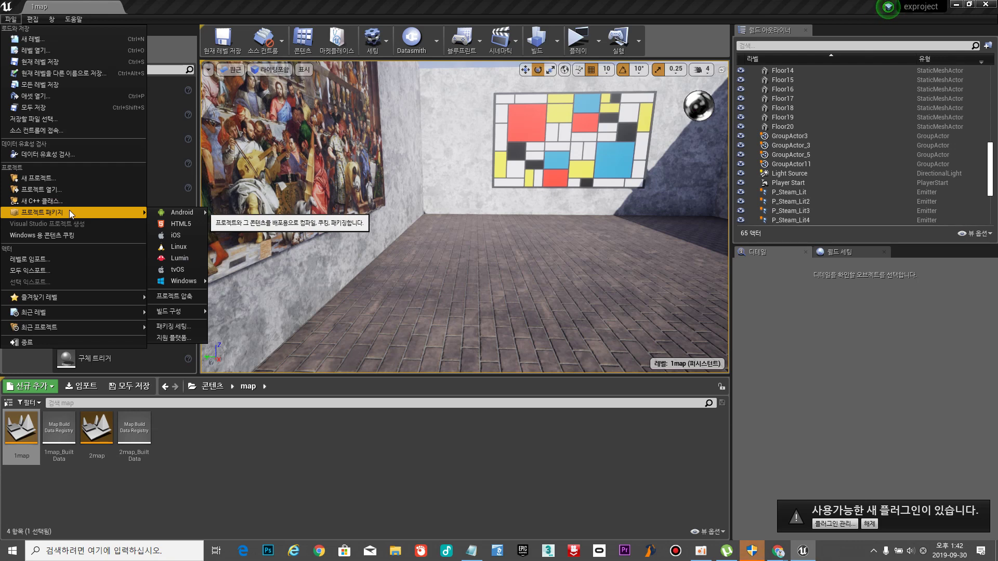
{"action": "mouse_move", "coordinate": [159, 215]}
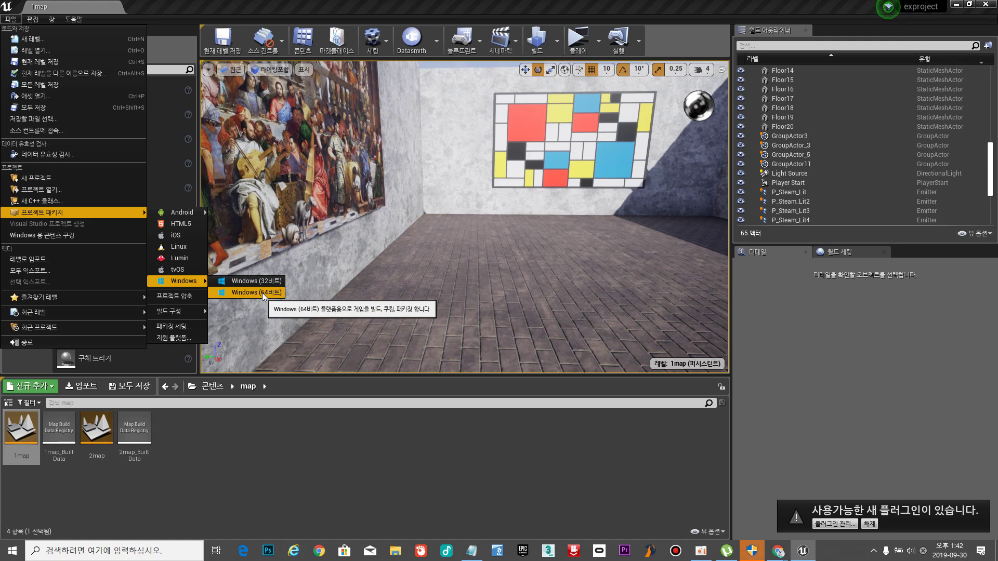
{"action": "left_click", "coordinate": [263, 293]}
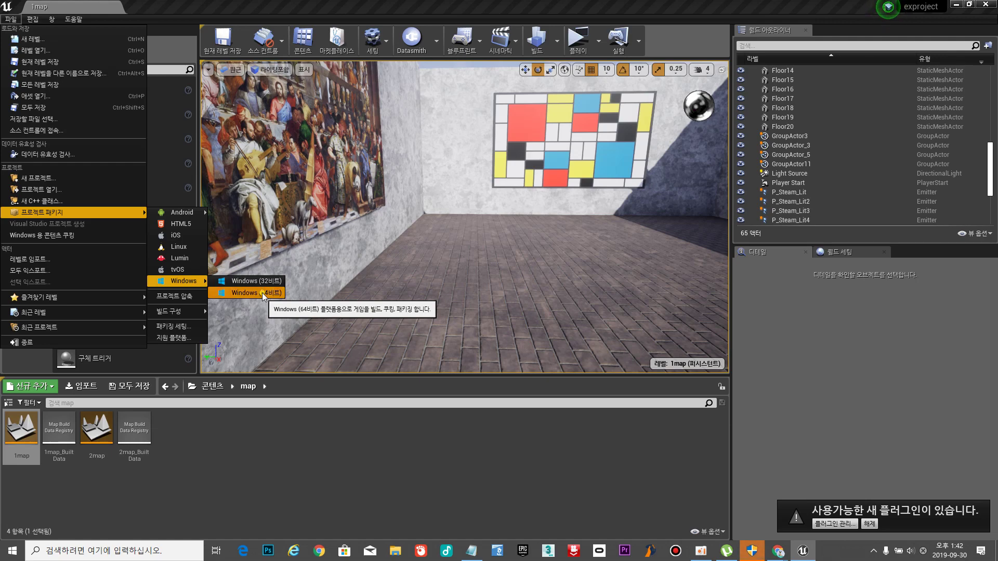
{"action": "scroll", "coordinate": [37, 104], "scroll_direction": "up", "scroll_amount": 3}
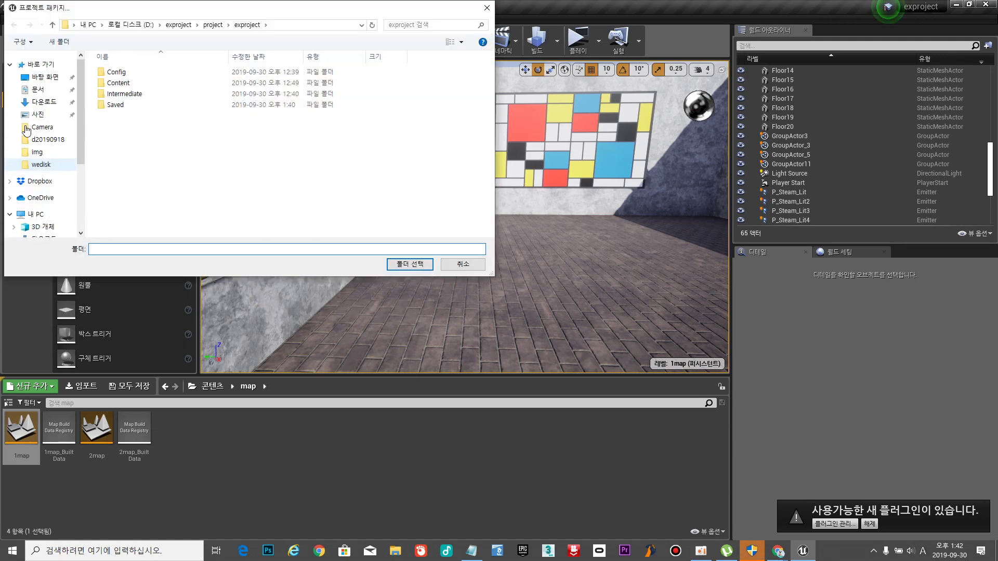
{"action": "left_click", "coordinate": [36, 77]}
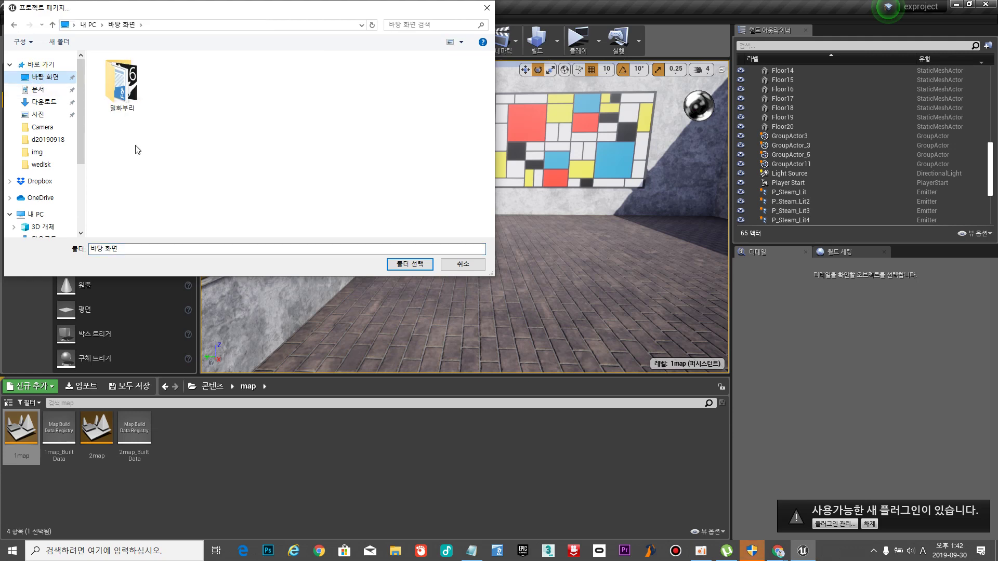
{"action": "left_click", "coordinate": [410, 265]}
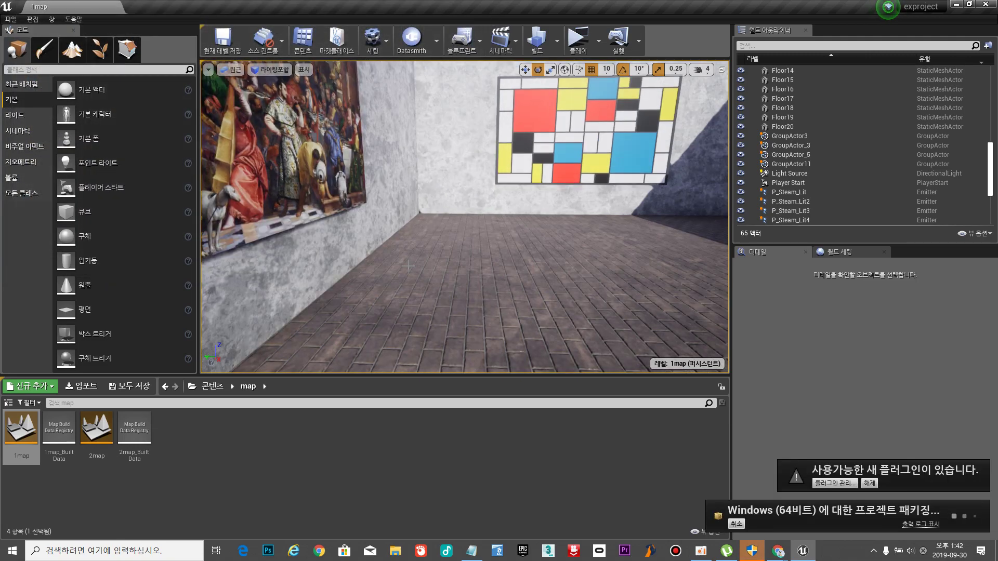
Show the packaging output log, enlarge its window to full screen, and read through the logged entries.
{"action": "left_click", "coordinate": [937, 531]}
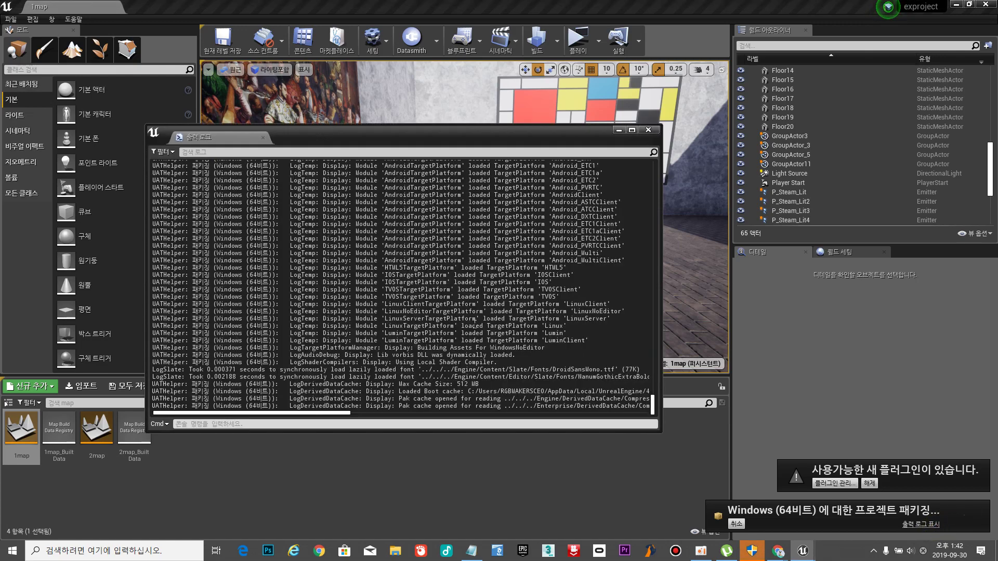
{"action": "scroll", "coordinate": [473, 322], "scroll_direction": "up", "scroll_amount": 8}
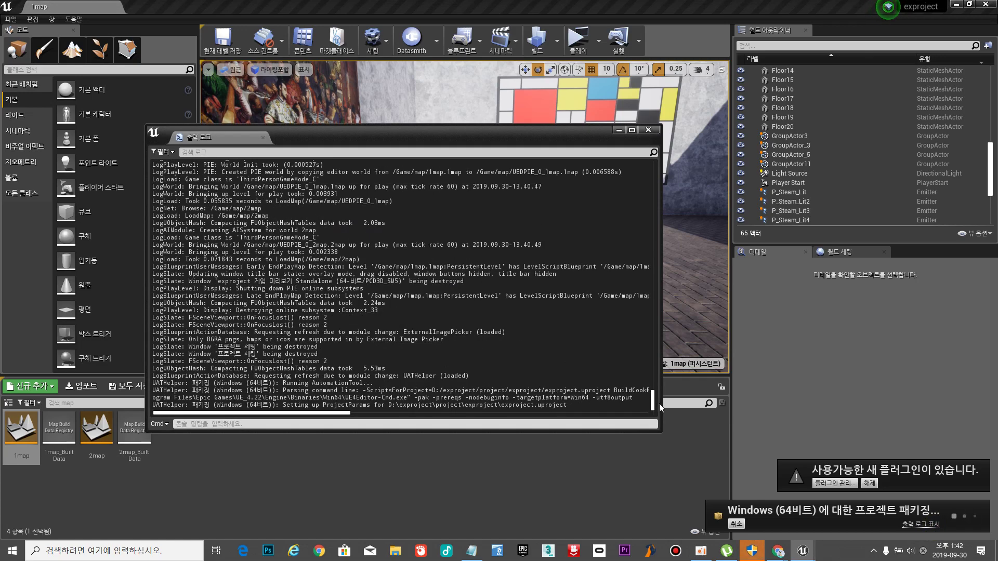
{"action": "left_click_drag", "start_coordinate": [656, 403], "coordinate": [650, 167]}
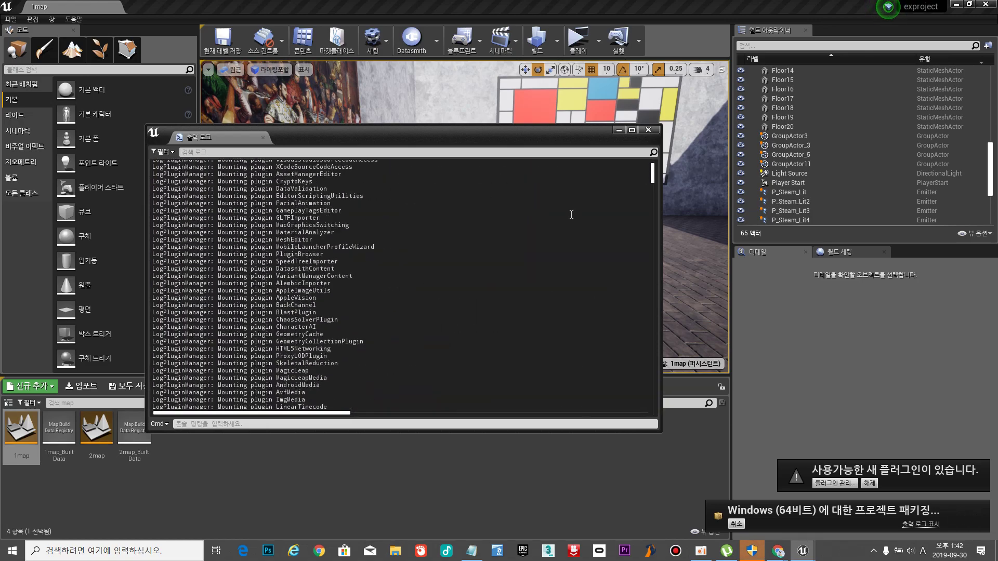
{"action": "scroll", "coordinate": [571, 215], "scroll_direction": "down", "scroll_amount": 10}
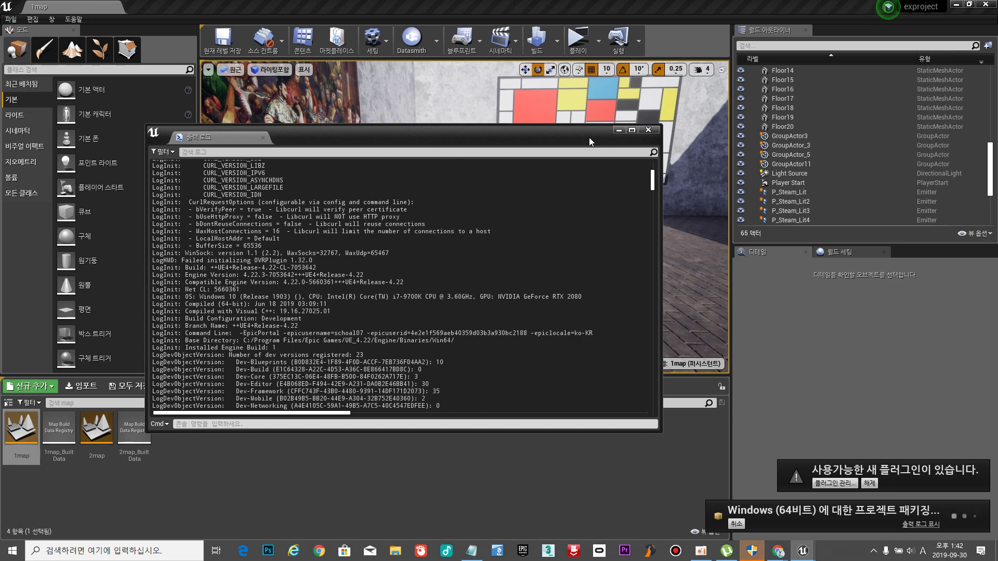
{"action": "scroll", "coordinate": [396, 259], "scroll_direction": "down", "scroll_amount": 10}
{"action": "scroll", "coordinate": [396, 258], "scroll_direction": "down", "scroll_amount": 10}
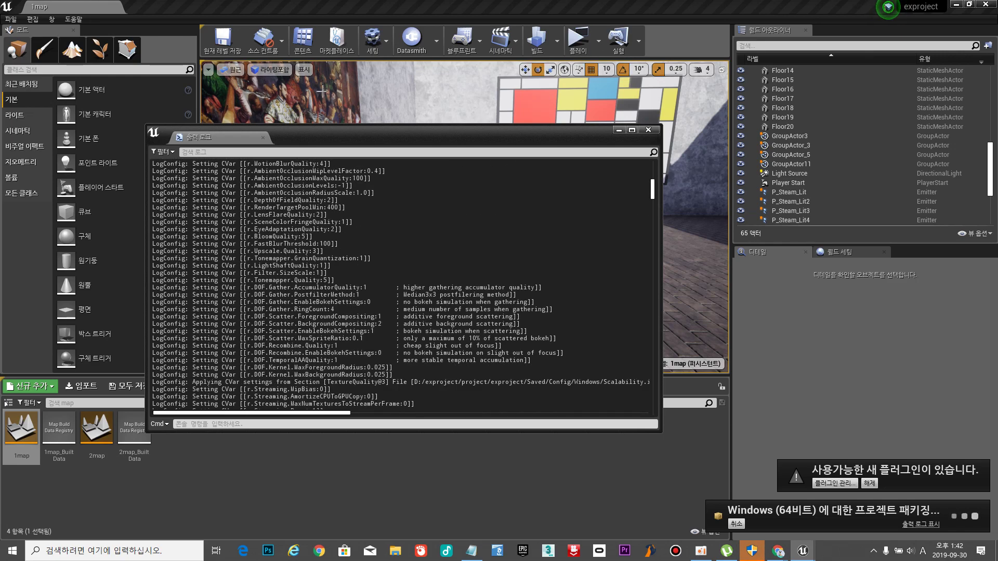
{"action": "left_click_drag", "start_coordinate": [393, 135], "coordinate": [335, 202]}
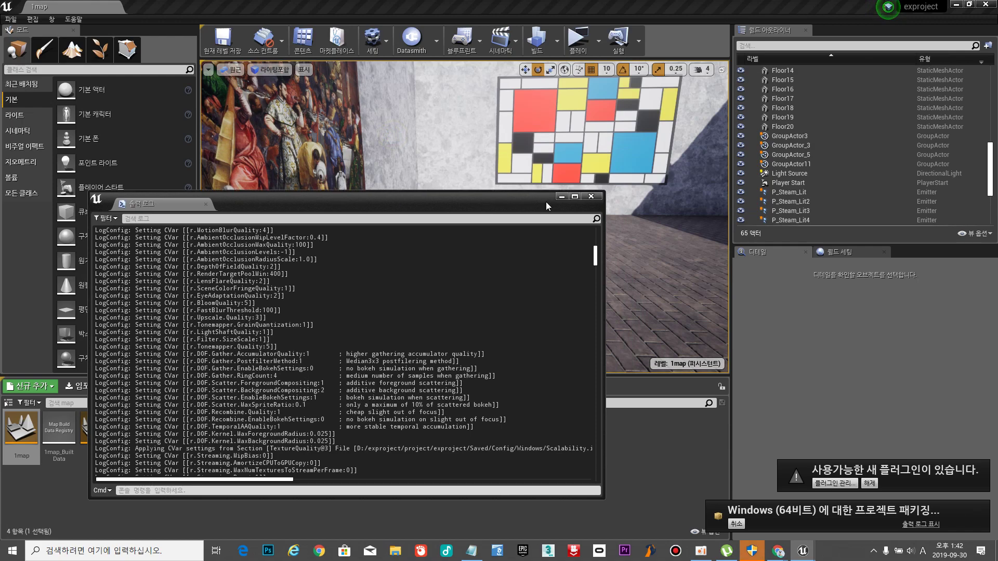
{"action": "left_click", "coordinate": [574, 197]}
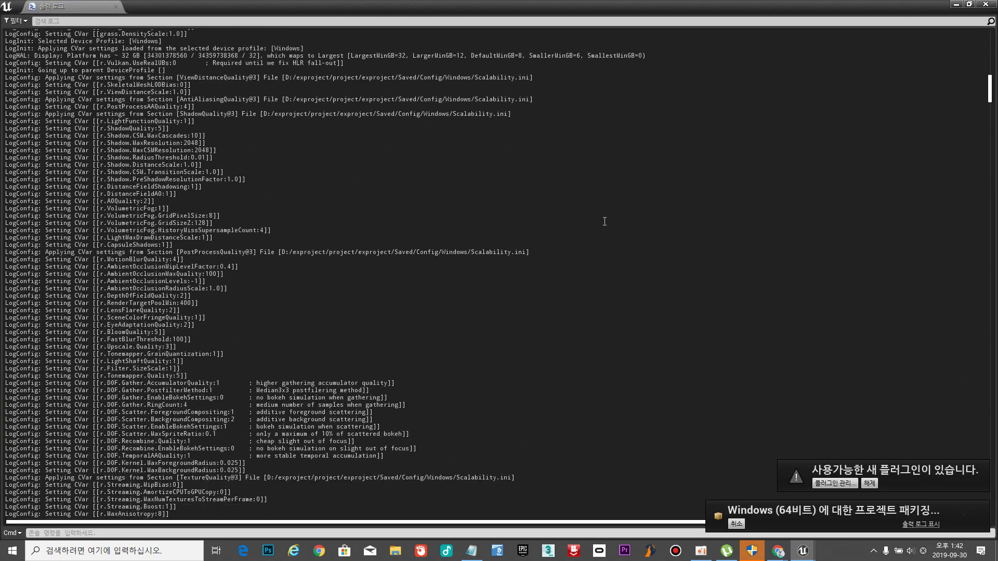
{"action": "scroll", "coordinate": [604, 224], "scroll_direction": "down", "scroll_amount": 8}
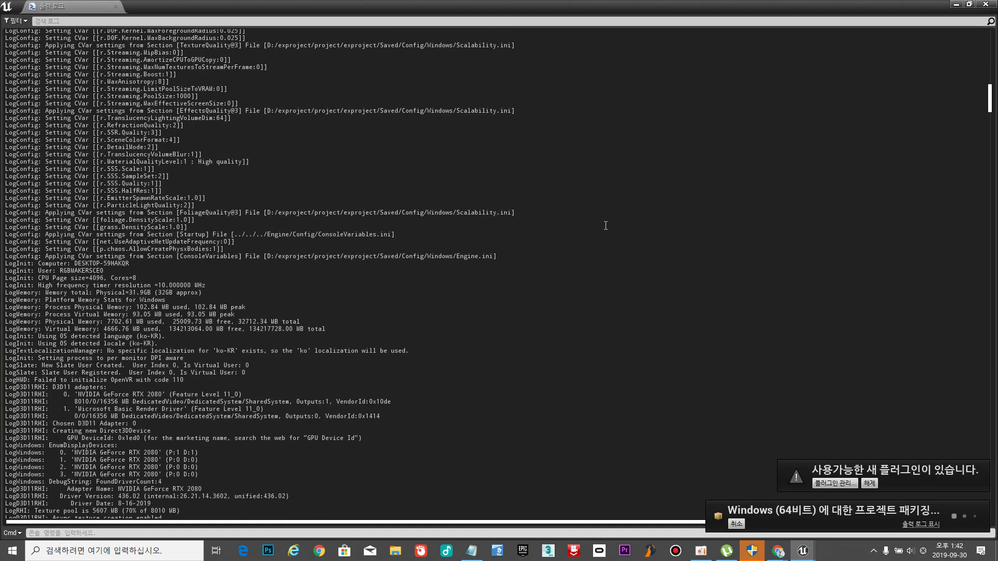
{"action": "left_click_drag", "start_coordinate": [989, 99], "coordinate": [994, 312]}
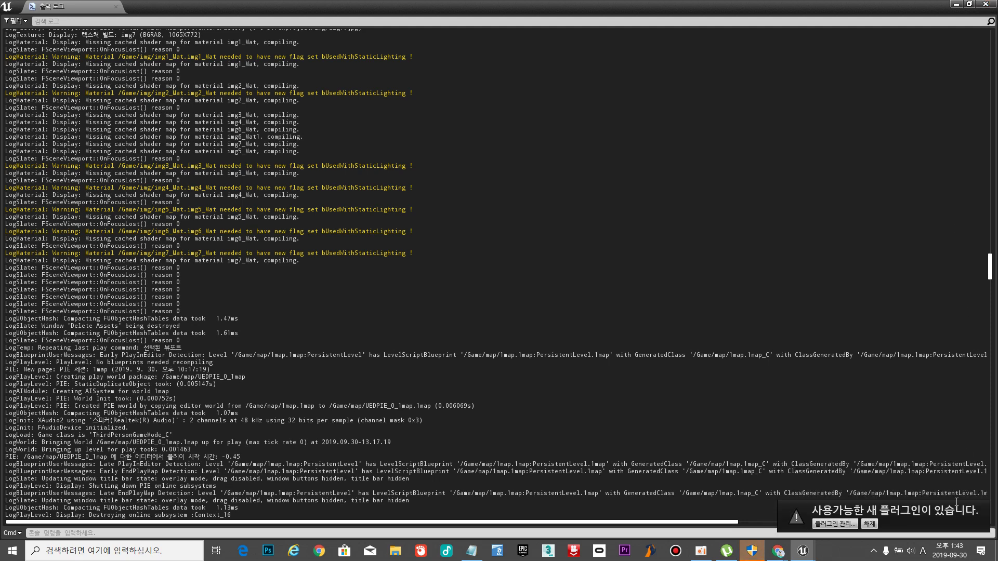
Minimize the log and editor windows, open the WindowsNoEditor folder on the desktop, and launch the exproject application.
{"action": "left_click", "coordinate": [955, 4]}
{"action": "left_click", "coordinate": [955, 5]}
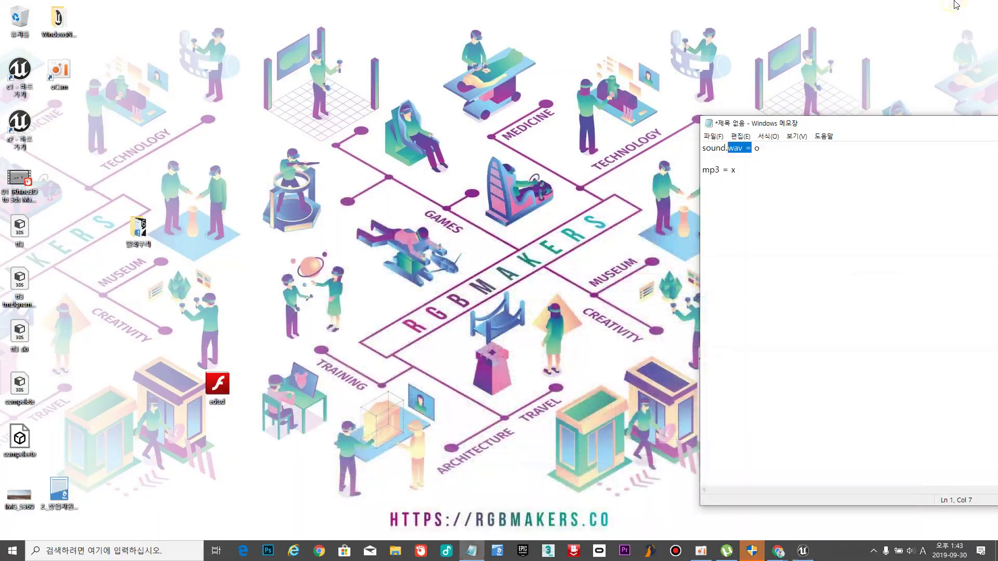
{"action": "double_click", "coordinate": [59, 19]}
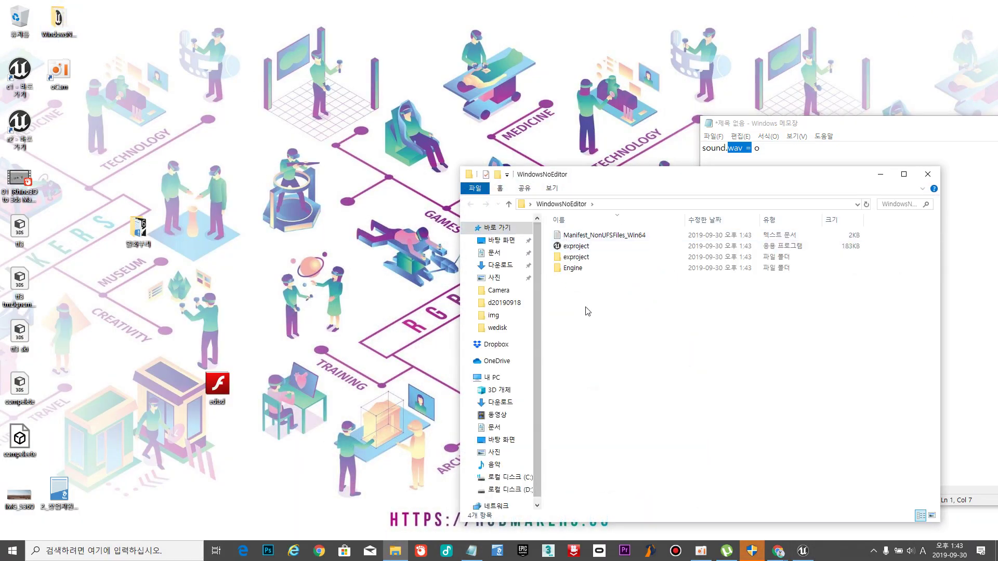
{"action": "left_click", "coordinate": [903, 174]}
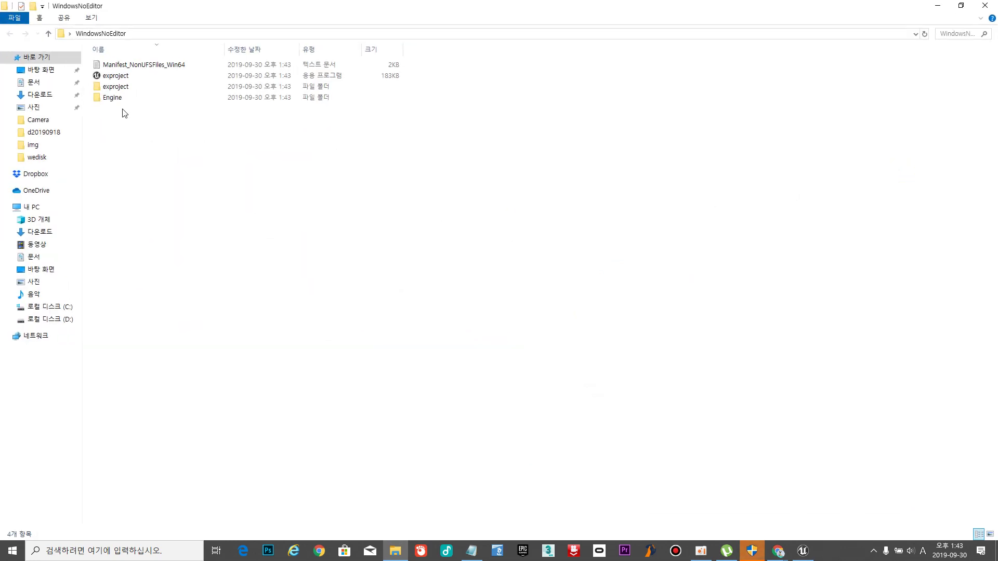
{"action": "left_click", "coordinate": [121, 78]}
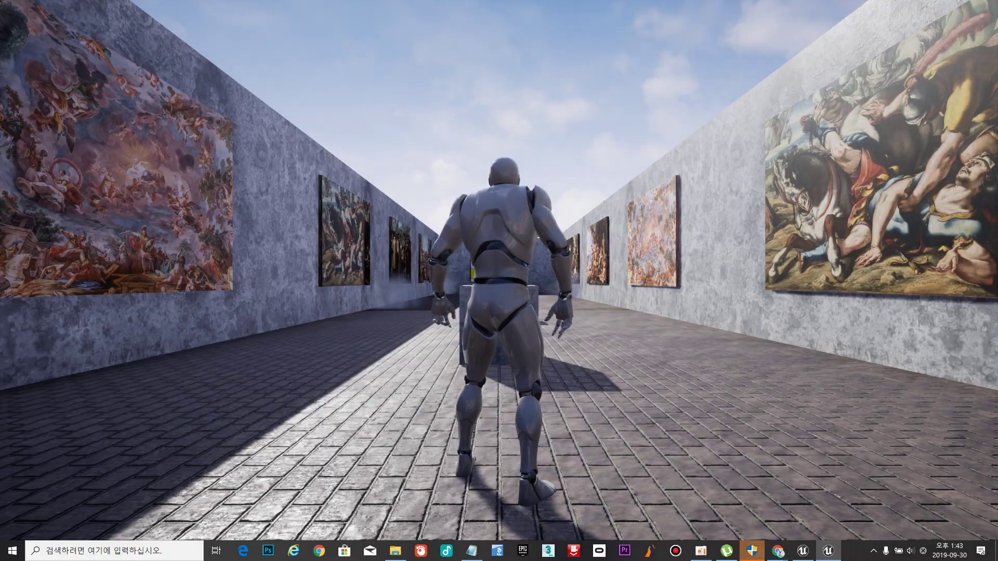
Test the packaged game by running through the gallery, switching to the park level and back, and bring up the Windows Start menu.
{"action": "key", "text": "w"}
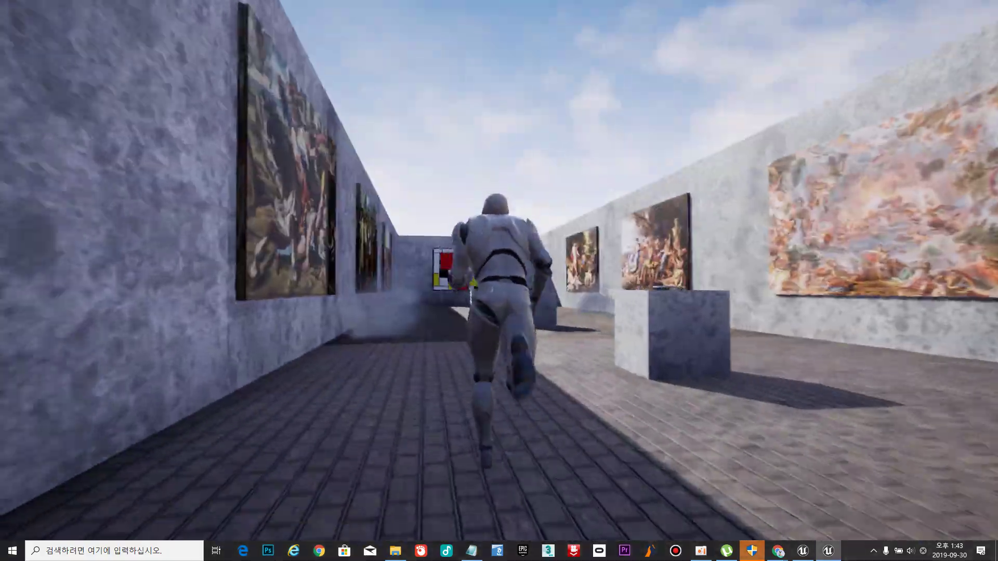
{"action": "key", "text": "w"}
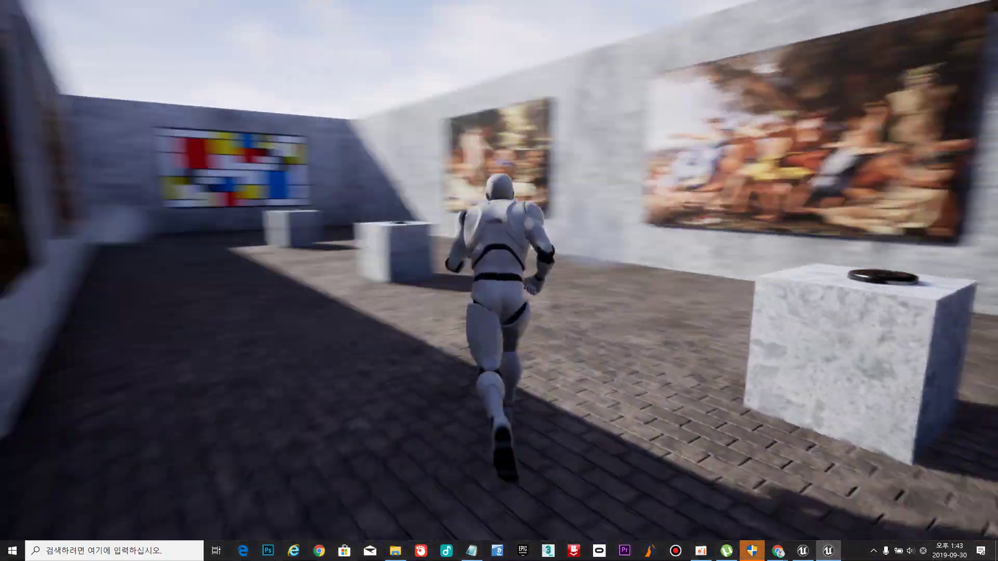
{"action": "key", "text": "w"}
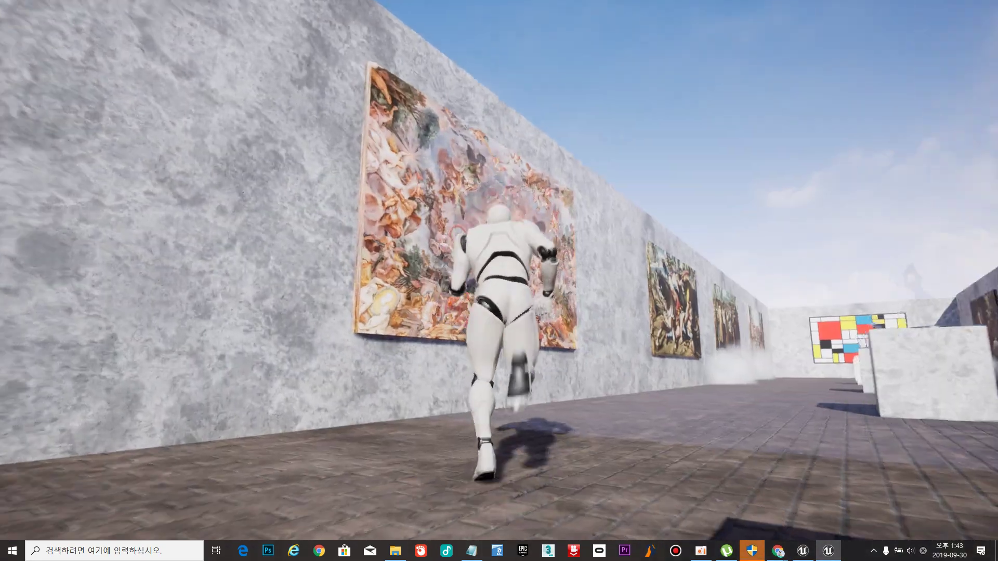
{"action": "key", "text": "w"}
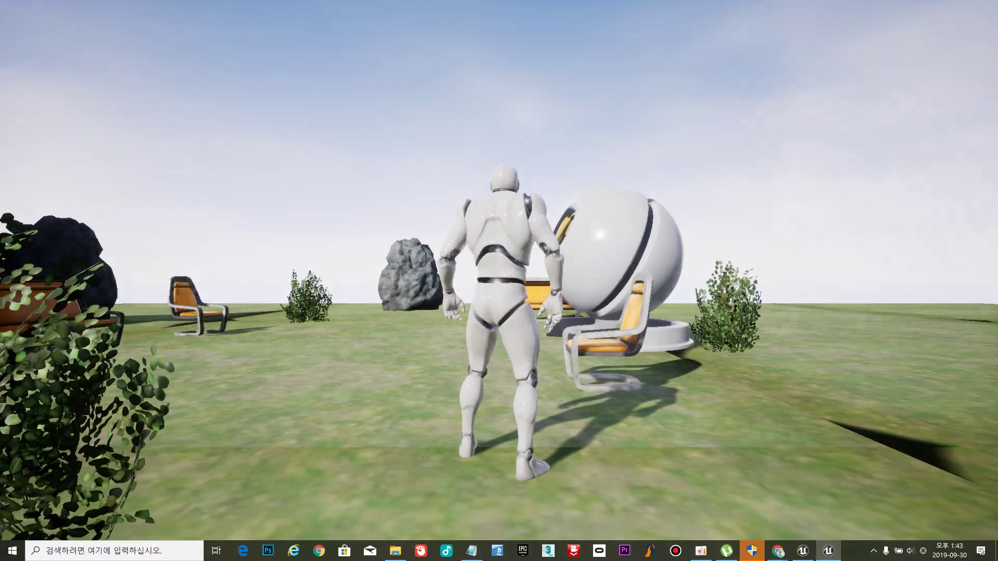
{"action": "key", "text": "w"}
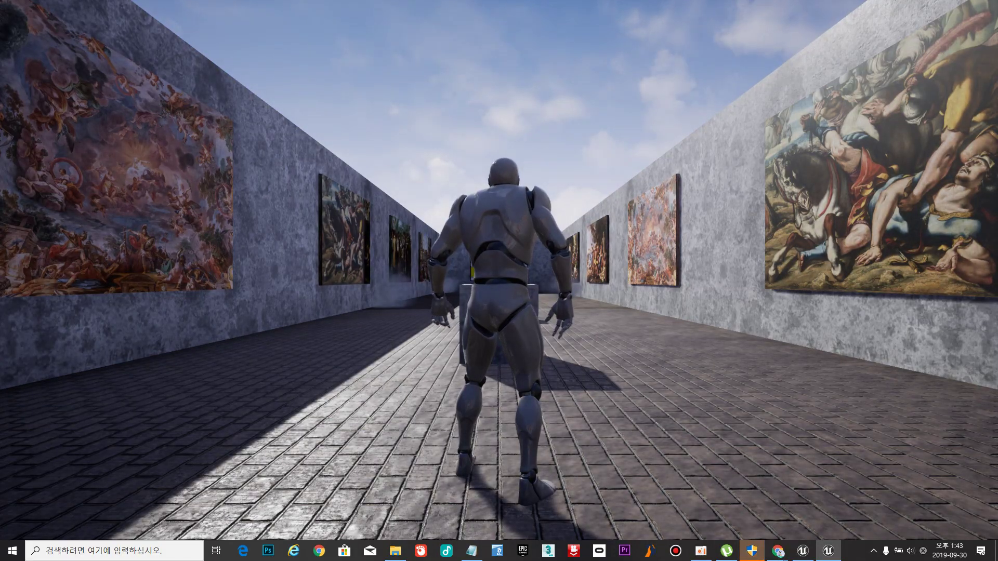
{"action": "key", "text": "w"}
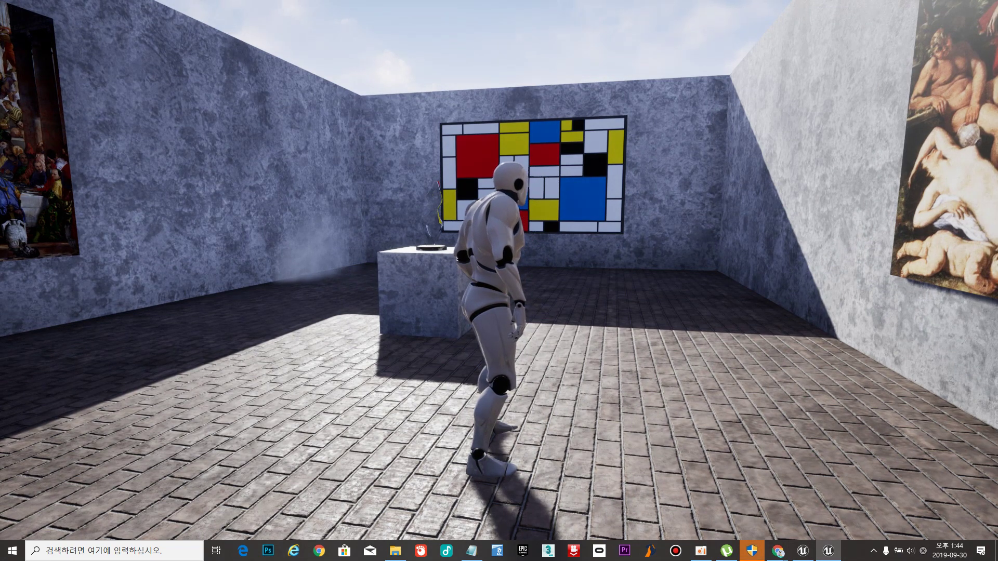
{"action": "key", "text": "w"}
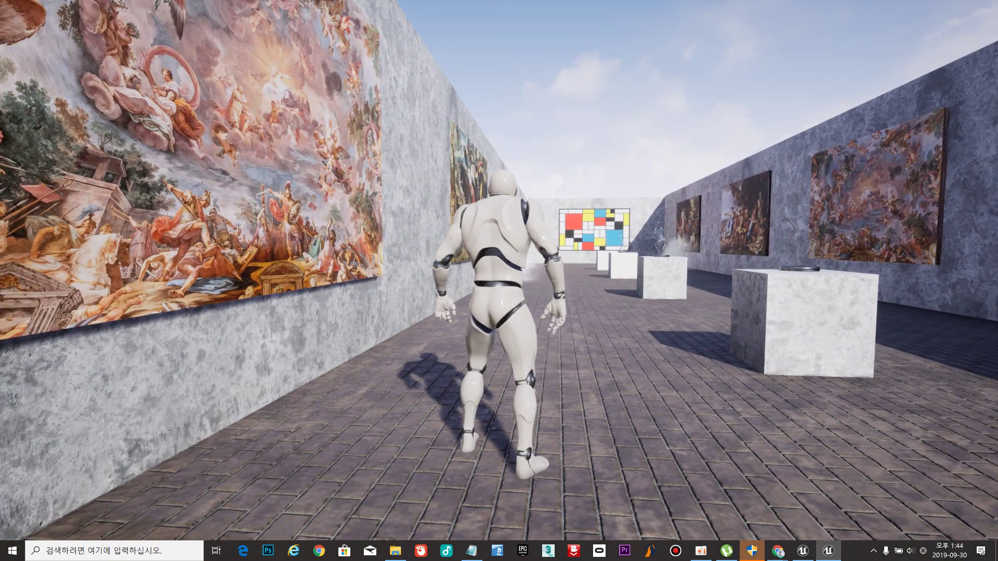
{"action": "key", "text": "super"}
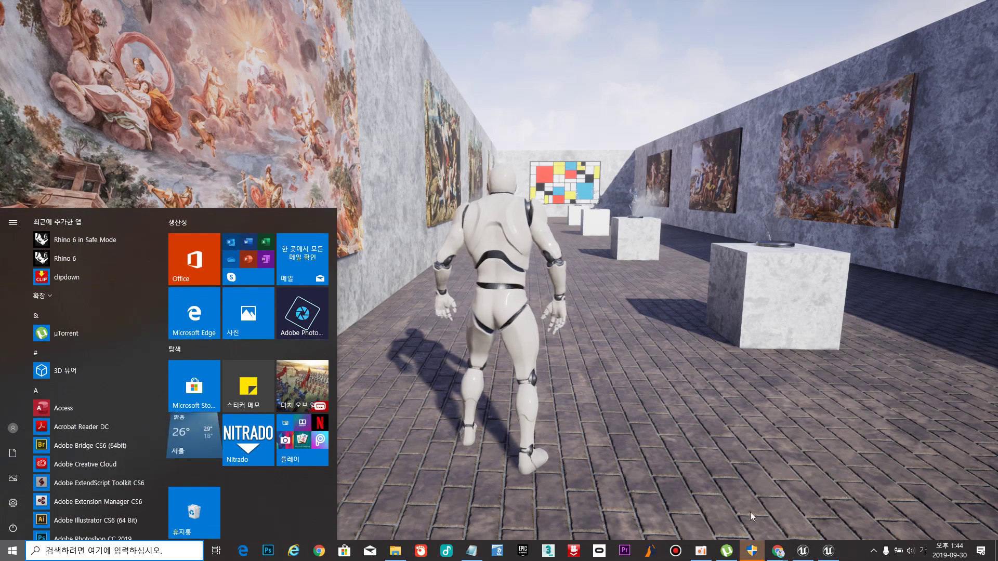